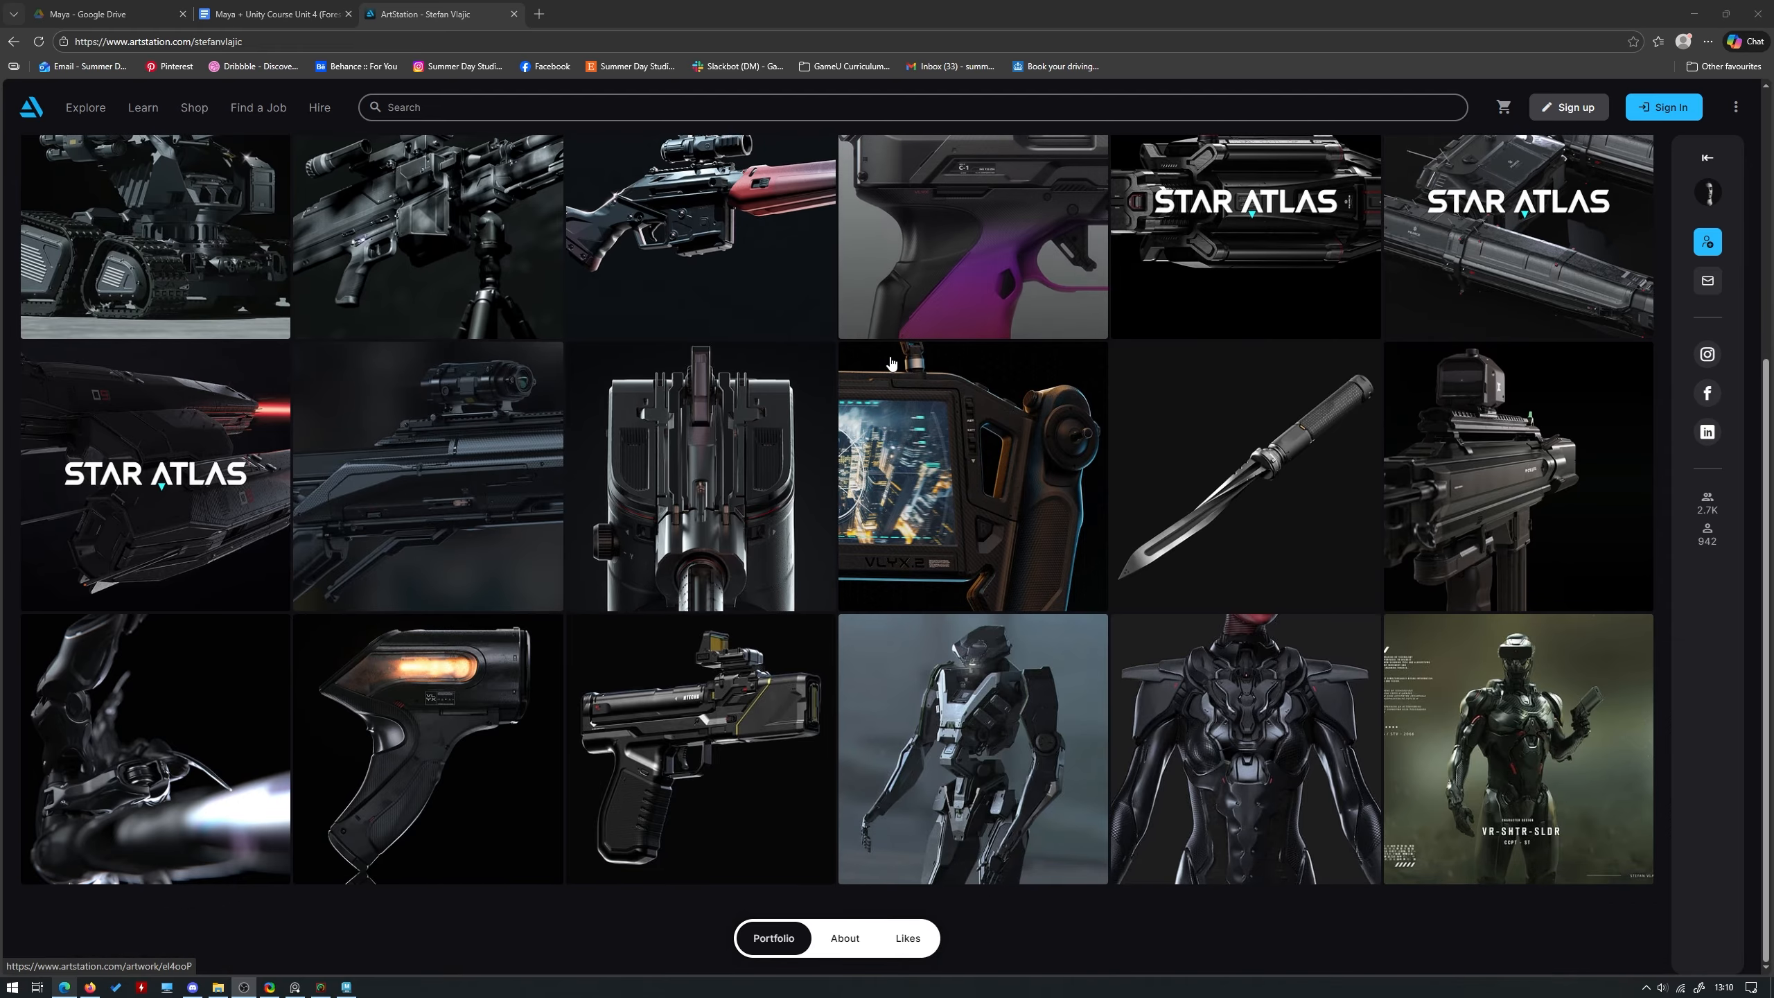
Open the Sci-Fi Cyclone Dagger artwork as reference and switch to Maya.
left_click(1296, 434)
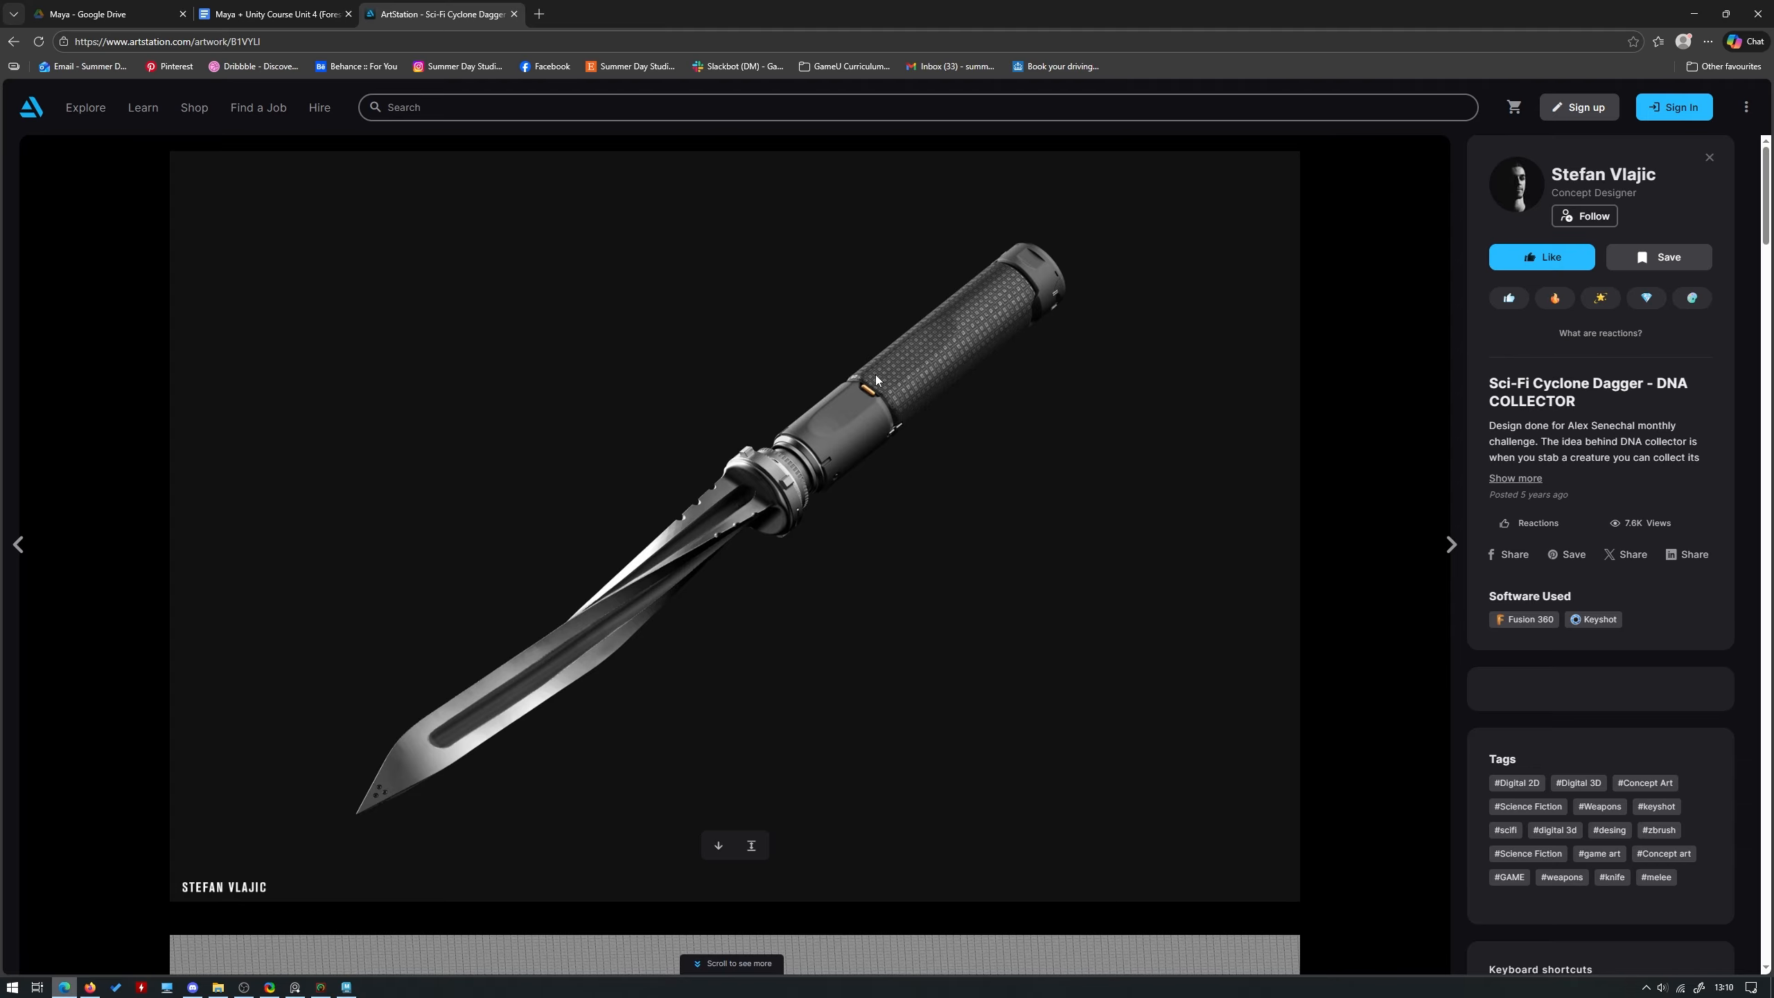
left_click(1693, 13)
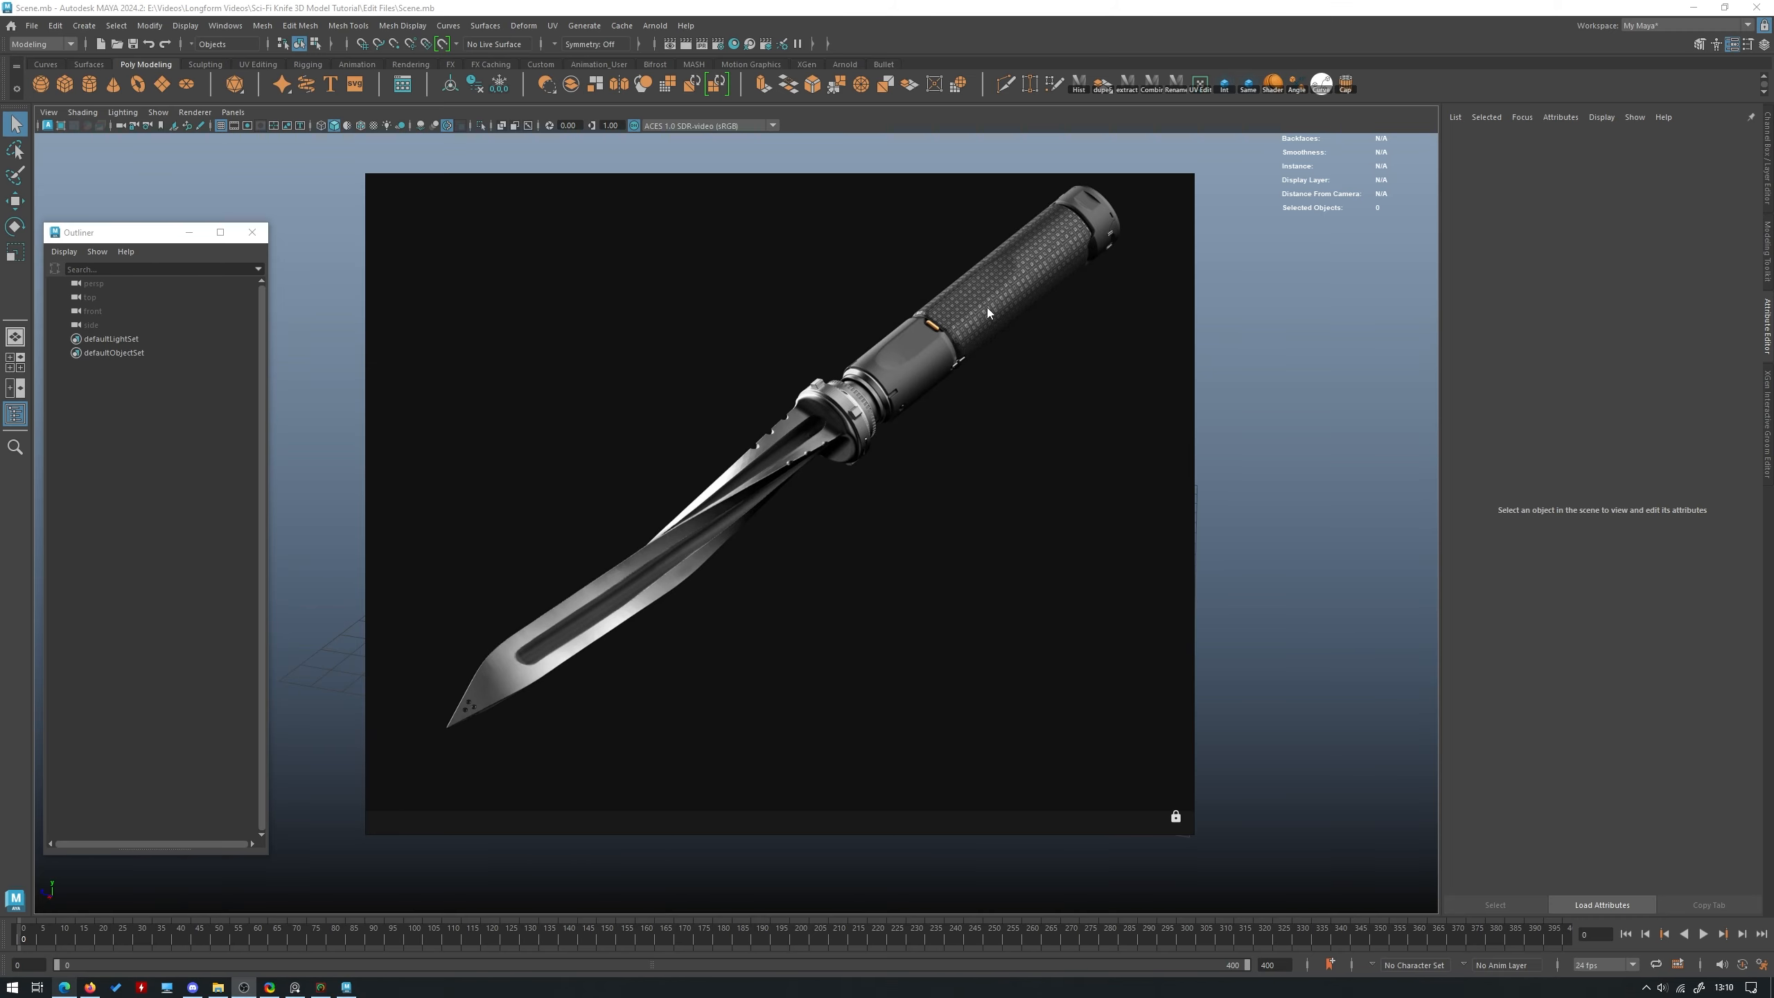
Clear the reference board from the viewport and move the Outliner window slightly down.
right_click_drag(988, 313, 0, 319)
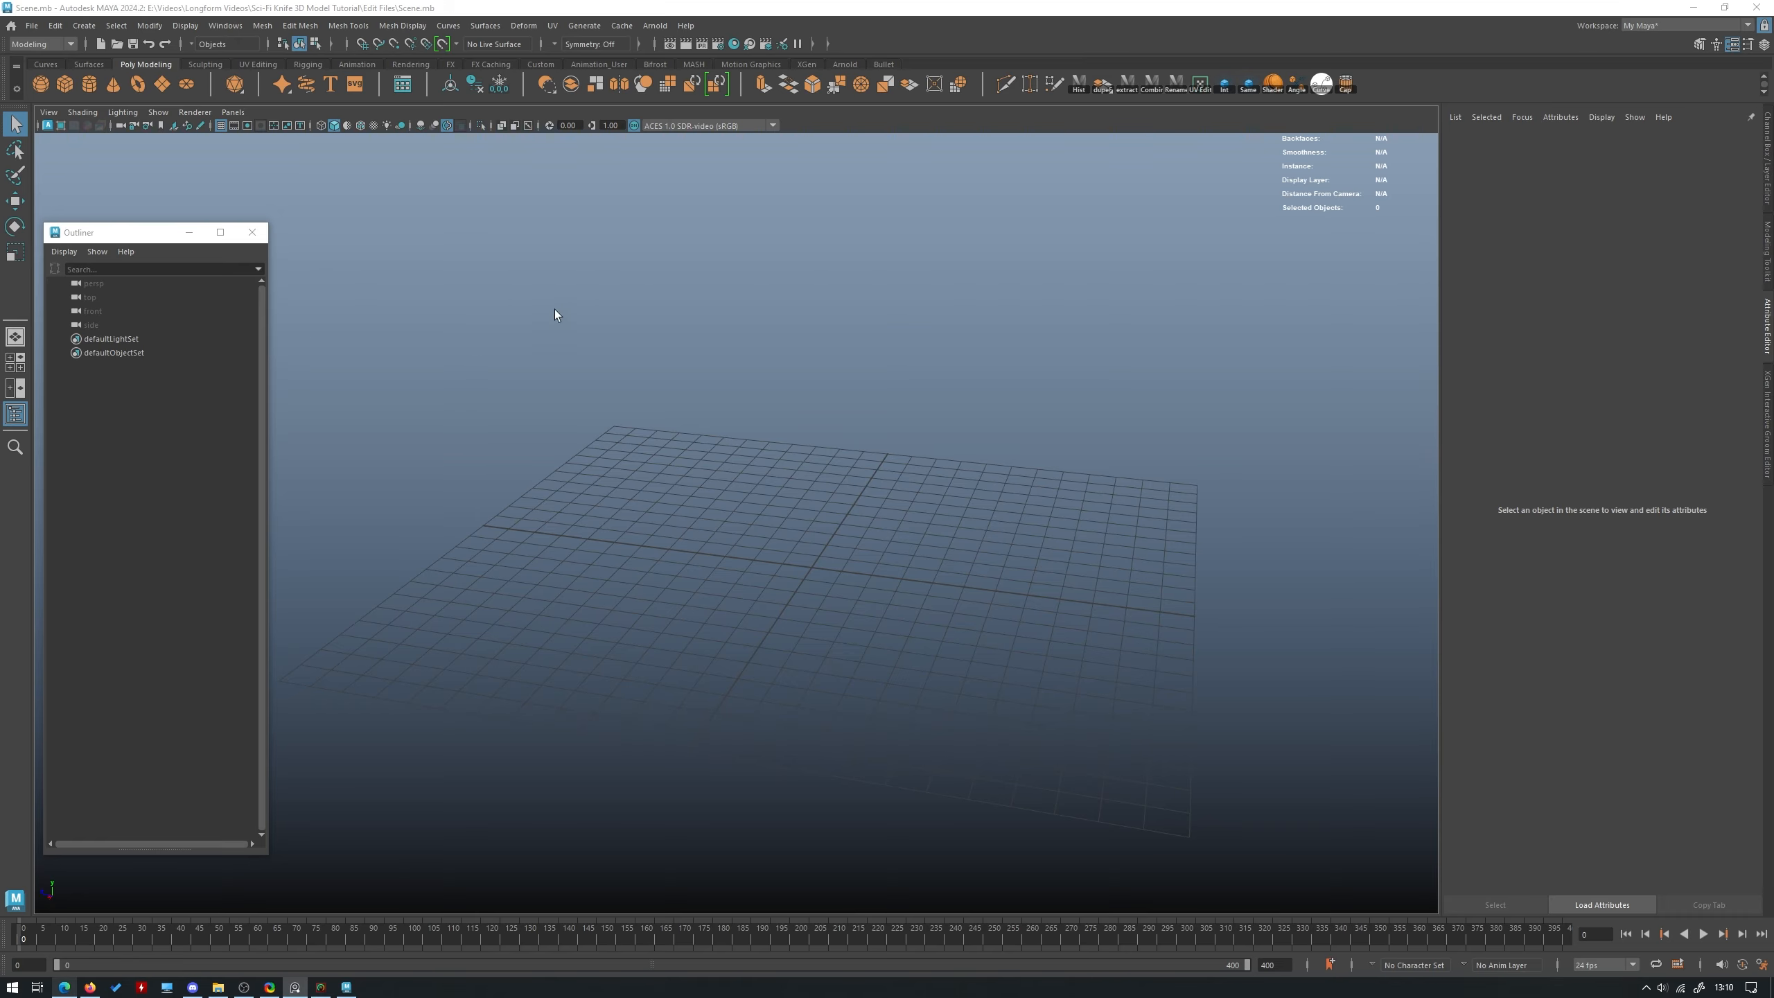
left_click_drag(721, 287, 755, 324, "alt")
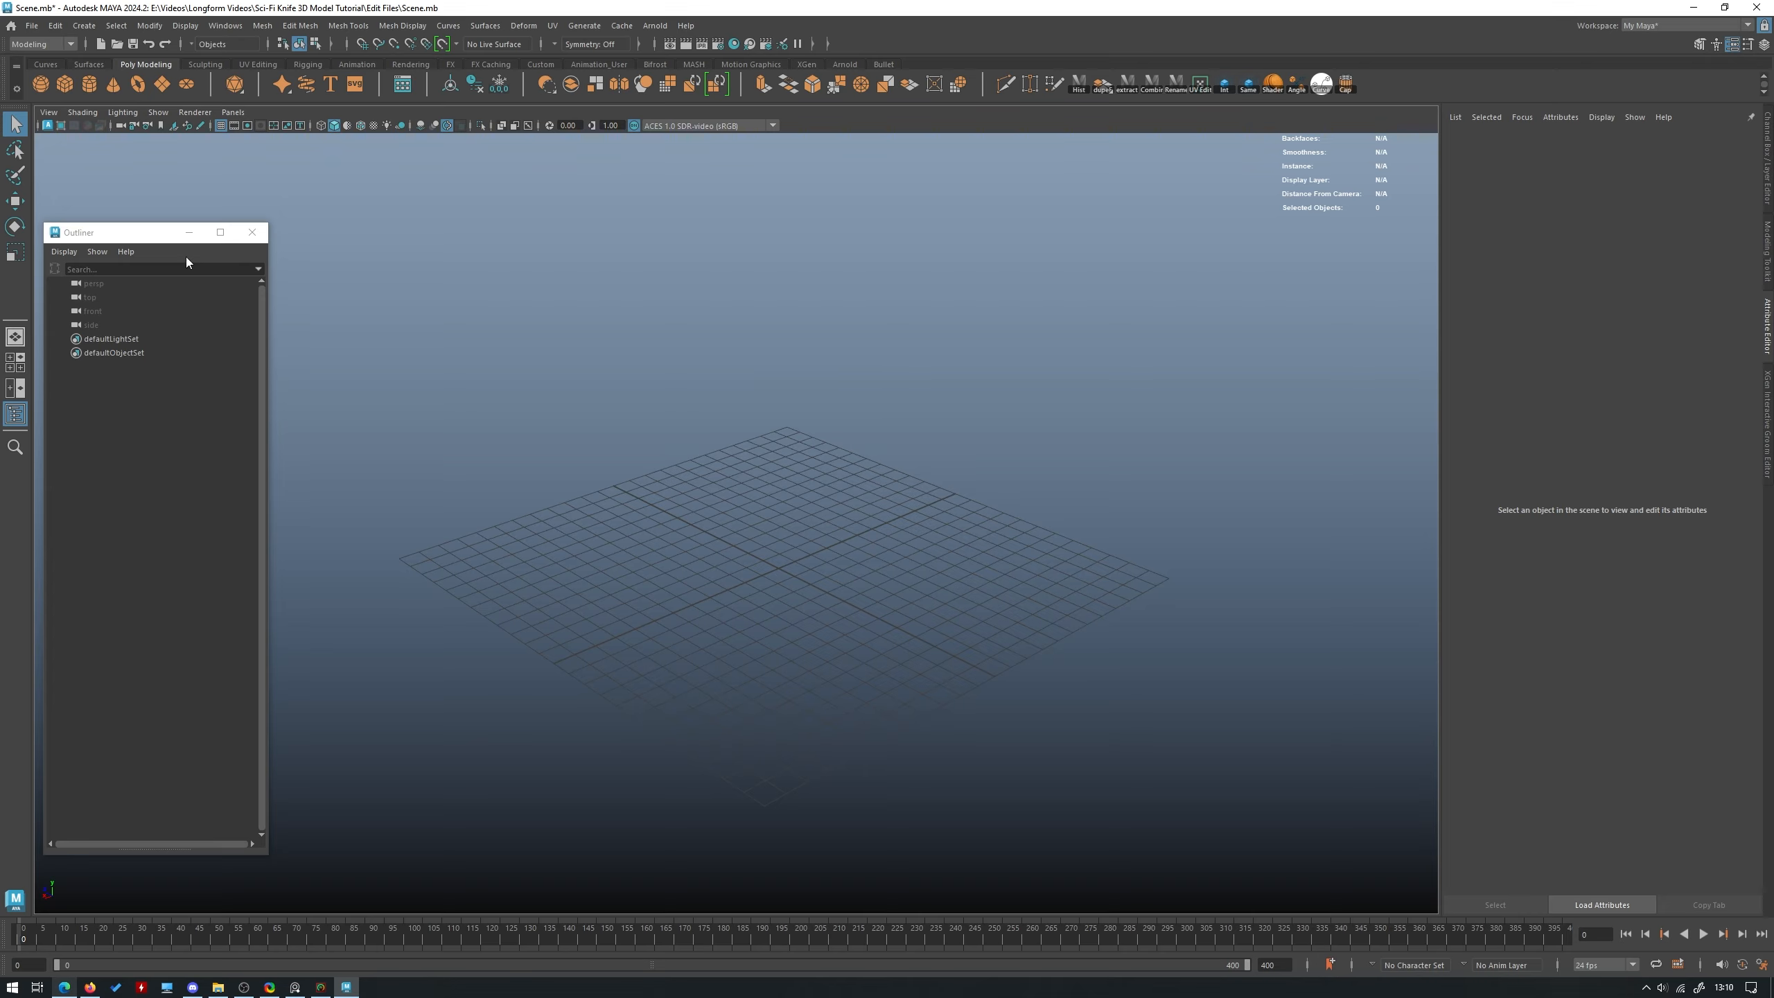
left_click_drag(156, 240, 158, 280)
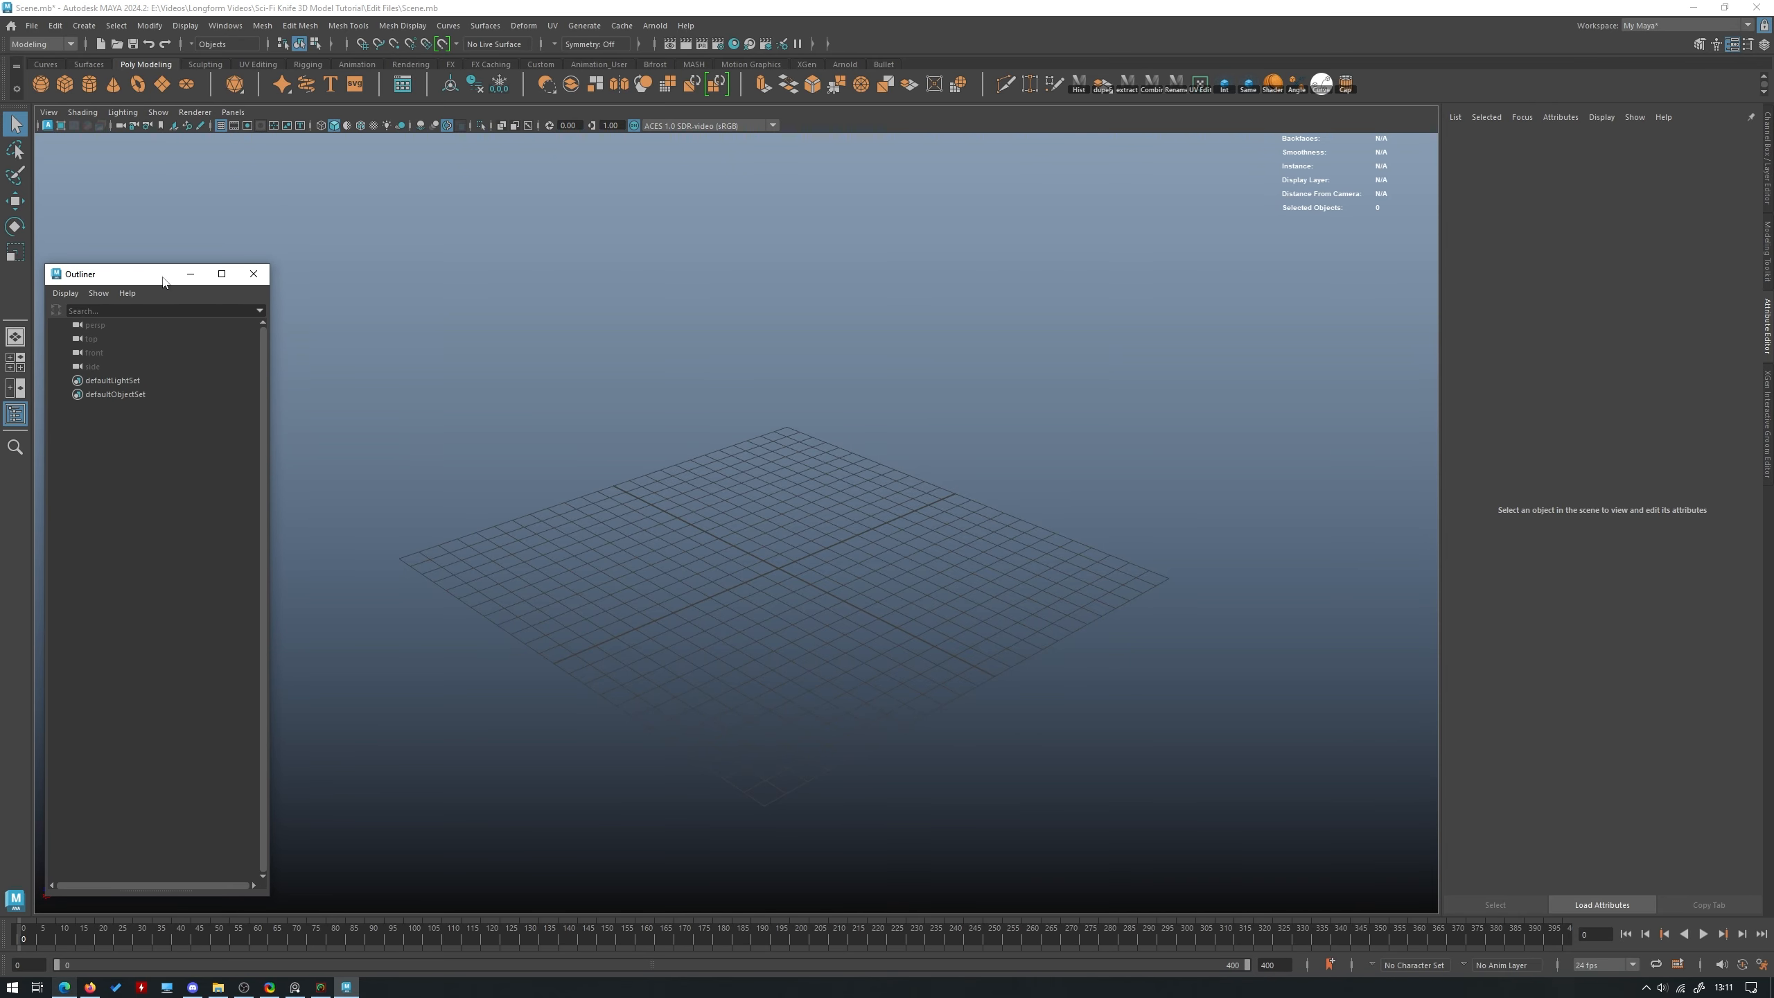
left_click_drag(606, 269, 771, 393, "alt")
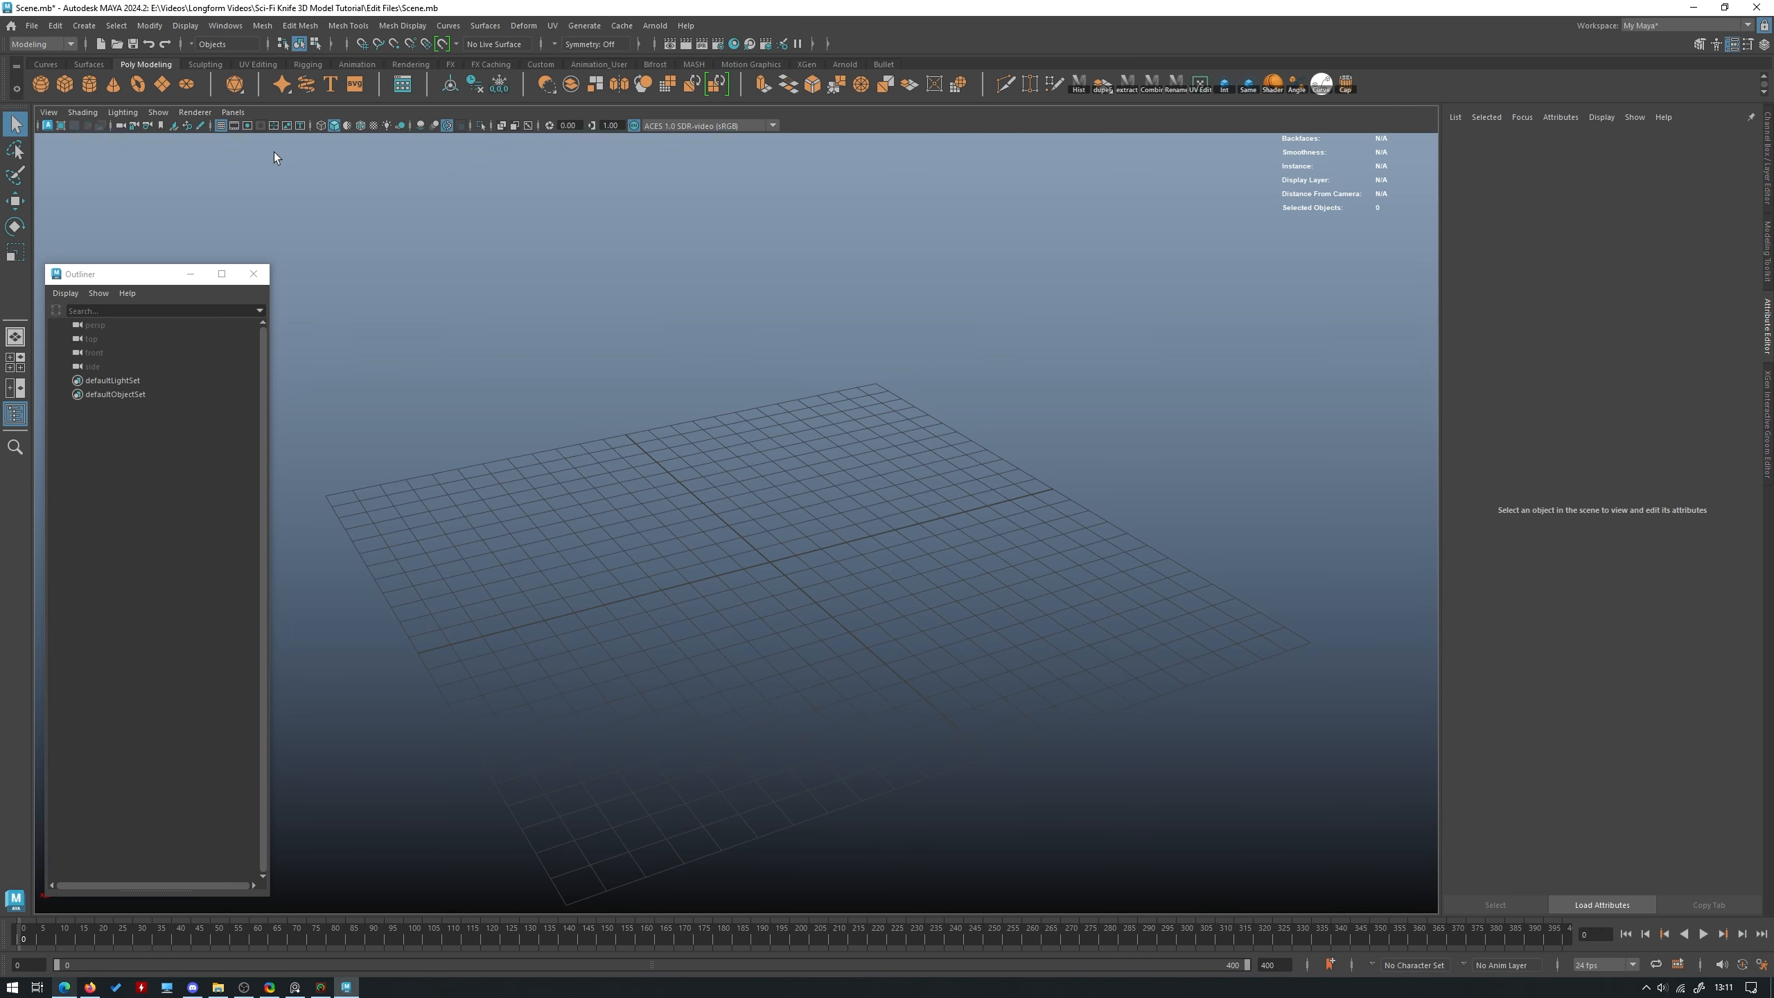
left_click_drag(624, 278, 571, 282, "alt")
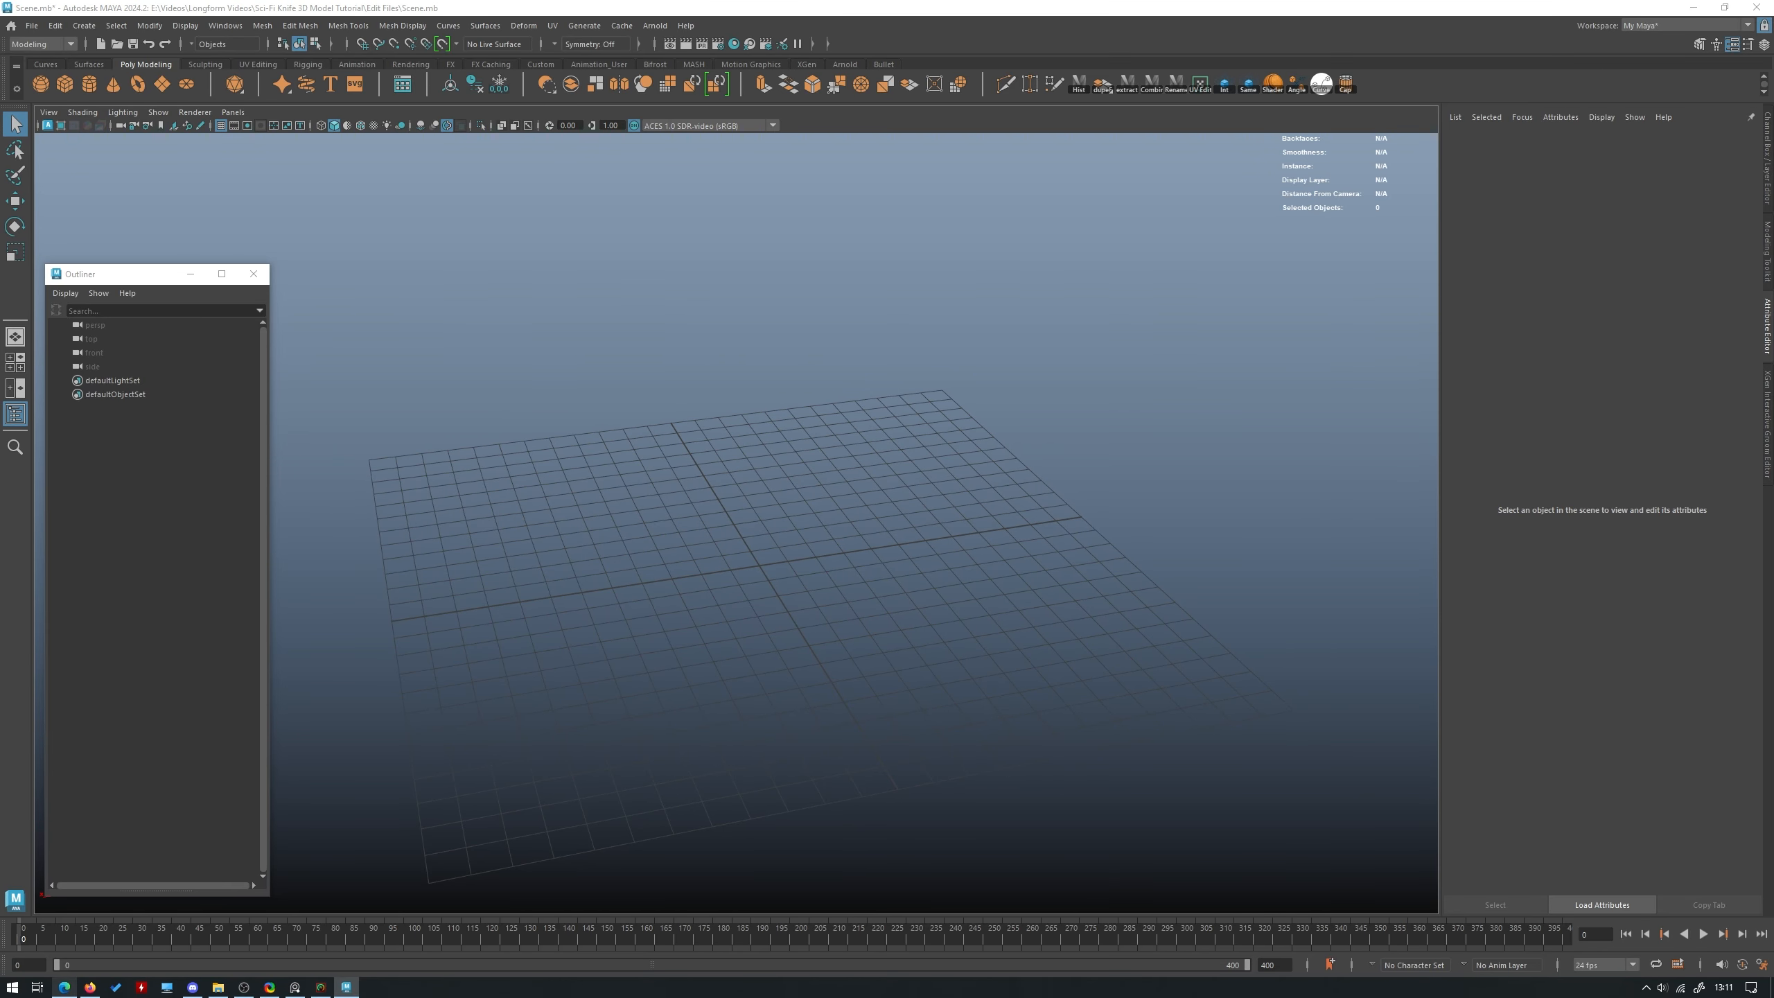
Bring the reference board over the viewport, examine the dagger's handle and blade up close, and move the board away.
right_click_drag(0, 363, 800, 327)
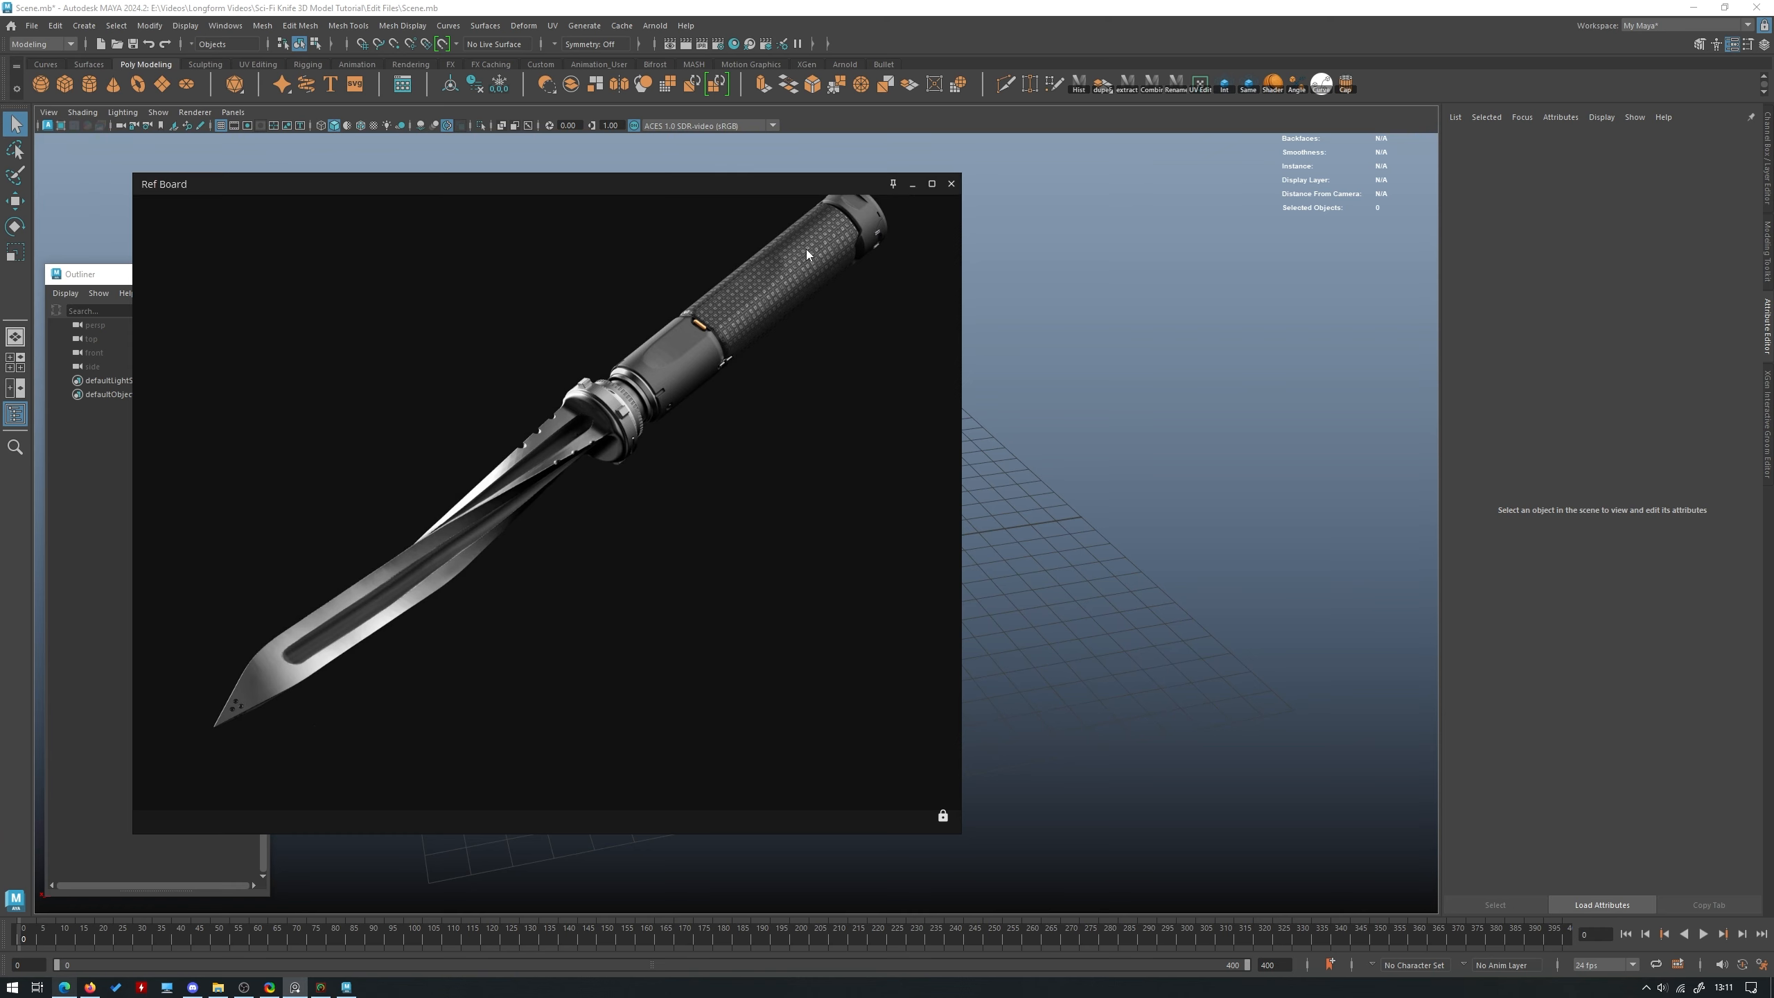
scroll(751, 285, "up", 3)
middle_click_drag(751, 285, 583, 455)
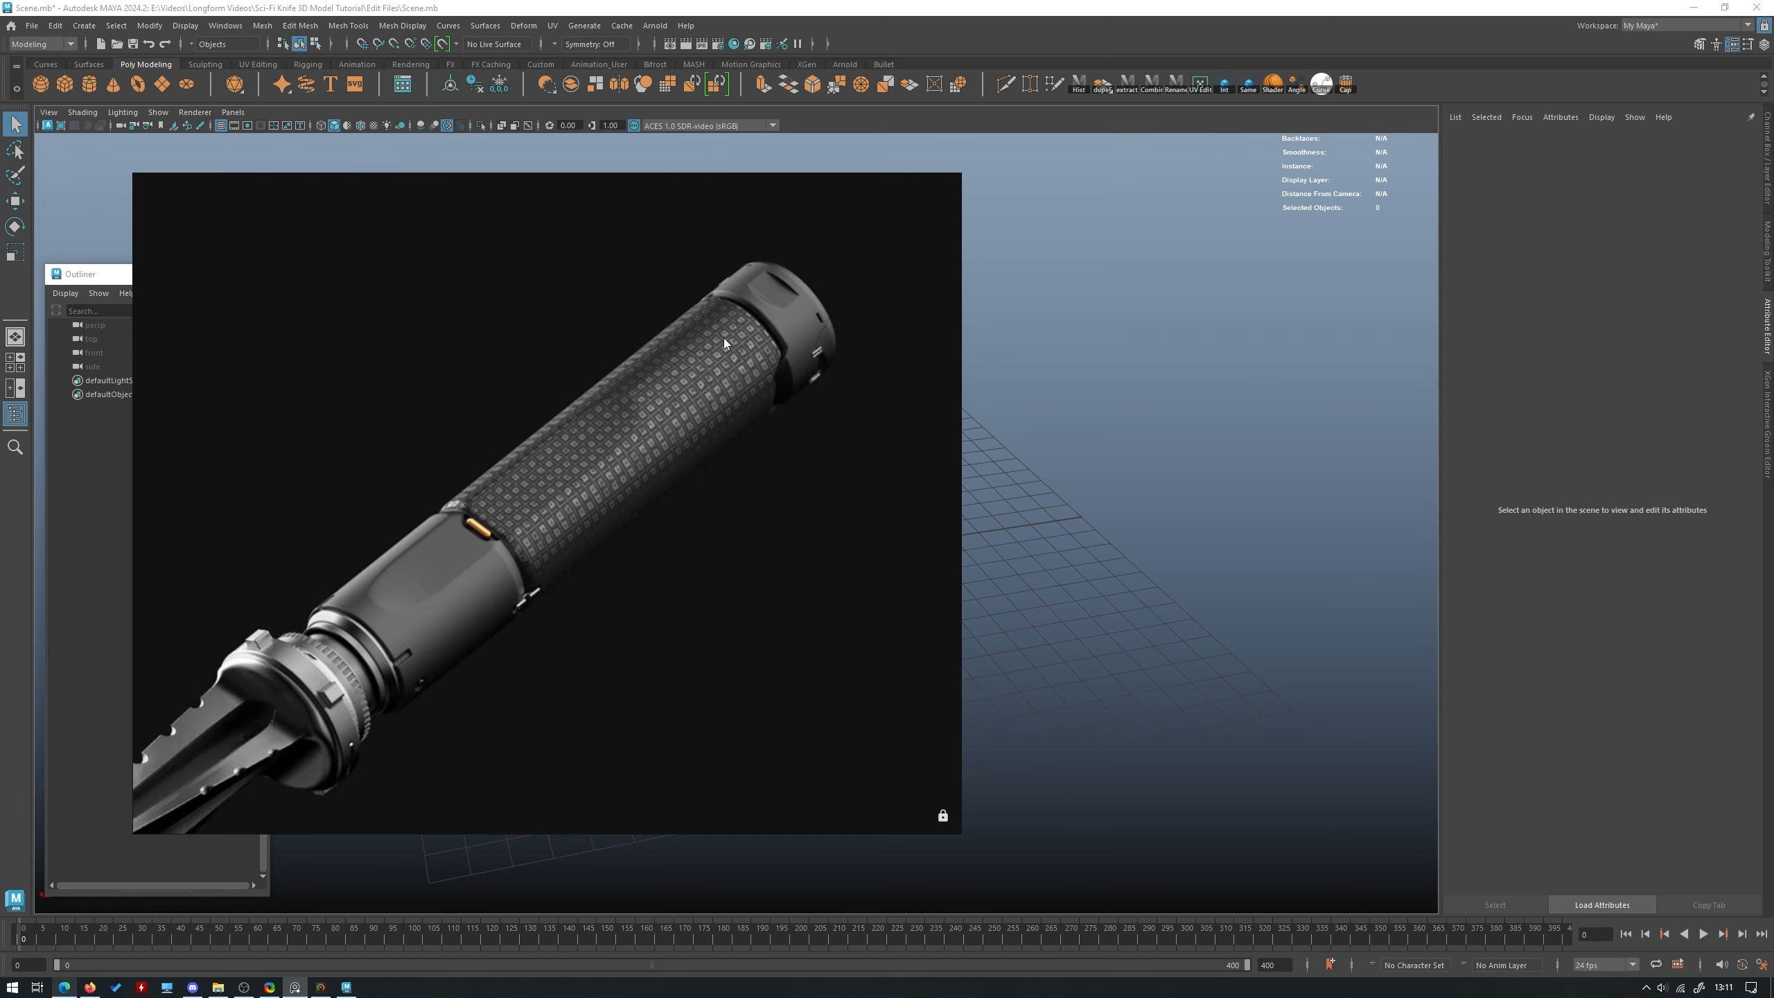
scroll(723, 339, "down", 4)
middle_click_drag(532, 517, 637, 426)
right_click_drag(637, 426, 0, 431)
left_click(626, 400)
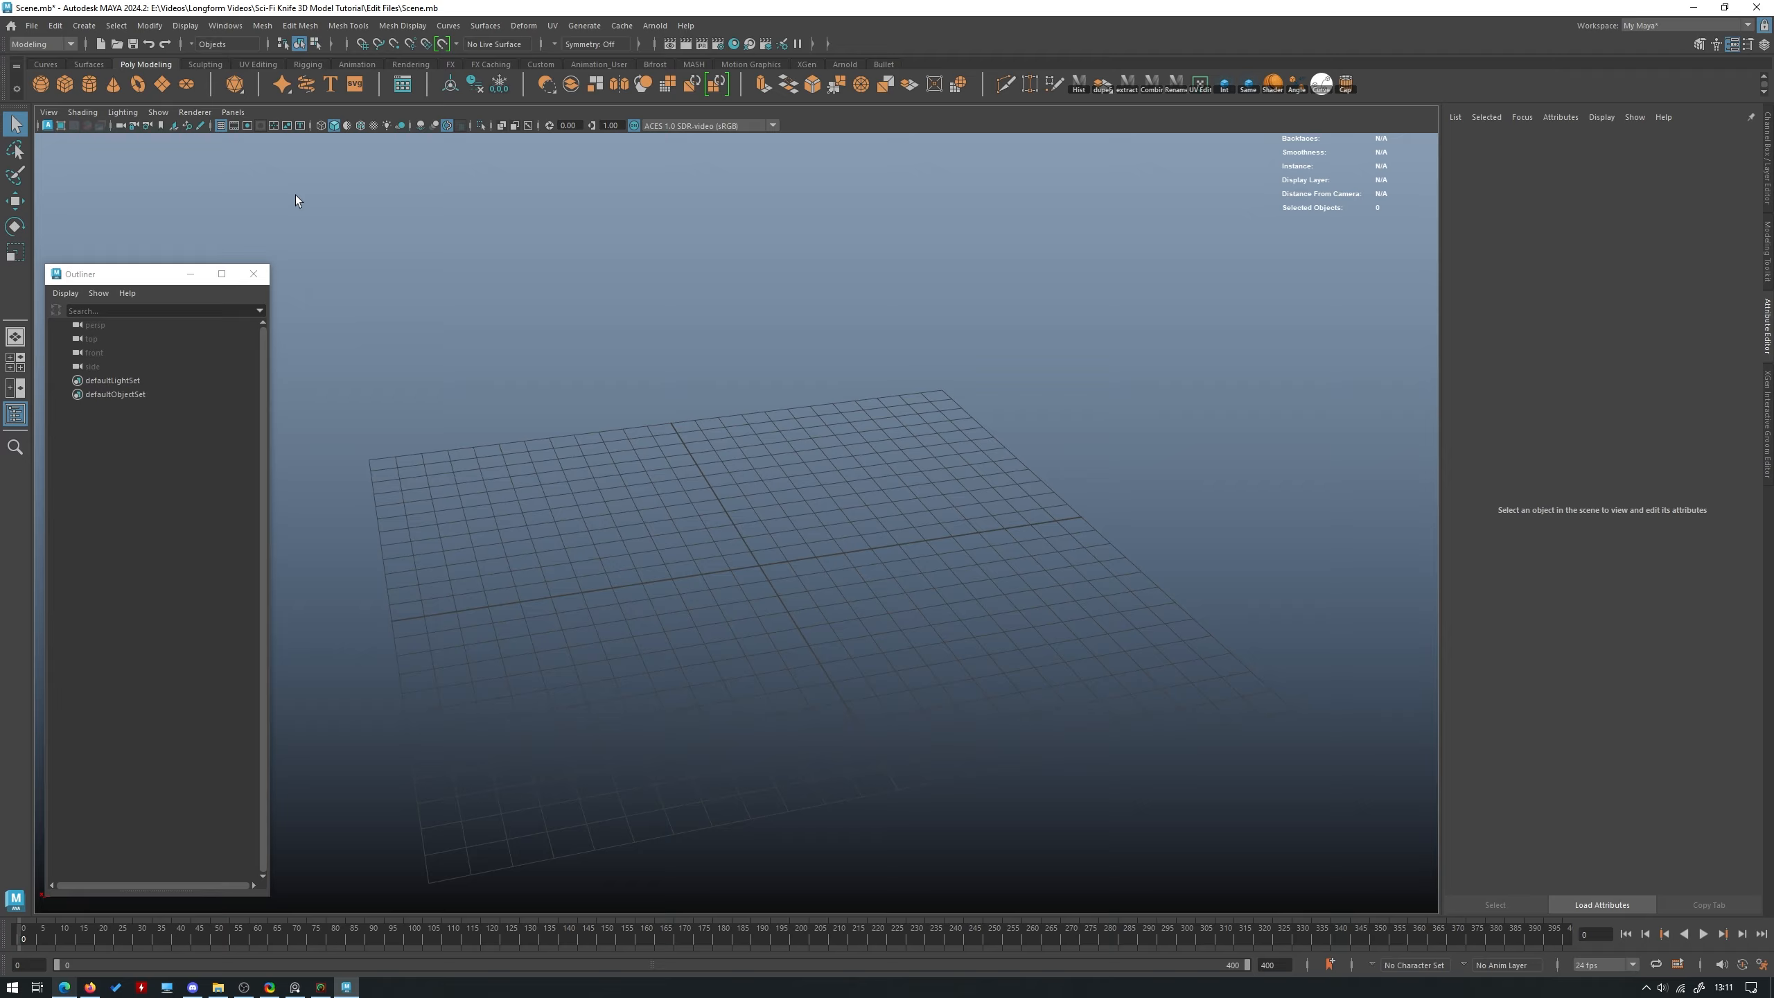
left_click_drag(569, 349, 549, 330, "alt")
right_click_drag(0, 370, 782, 341)
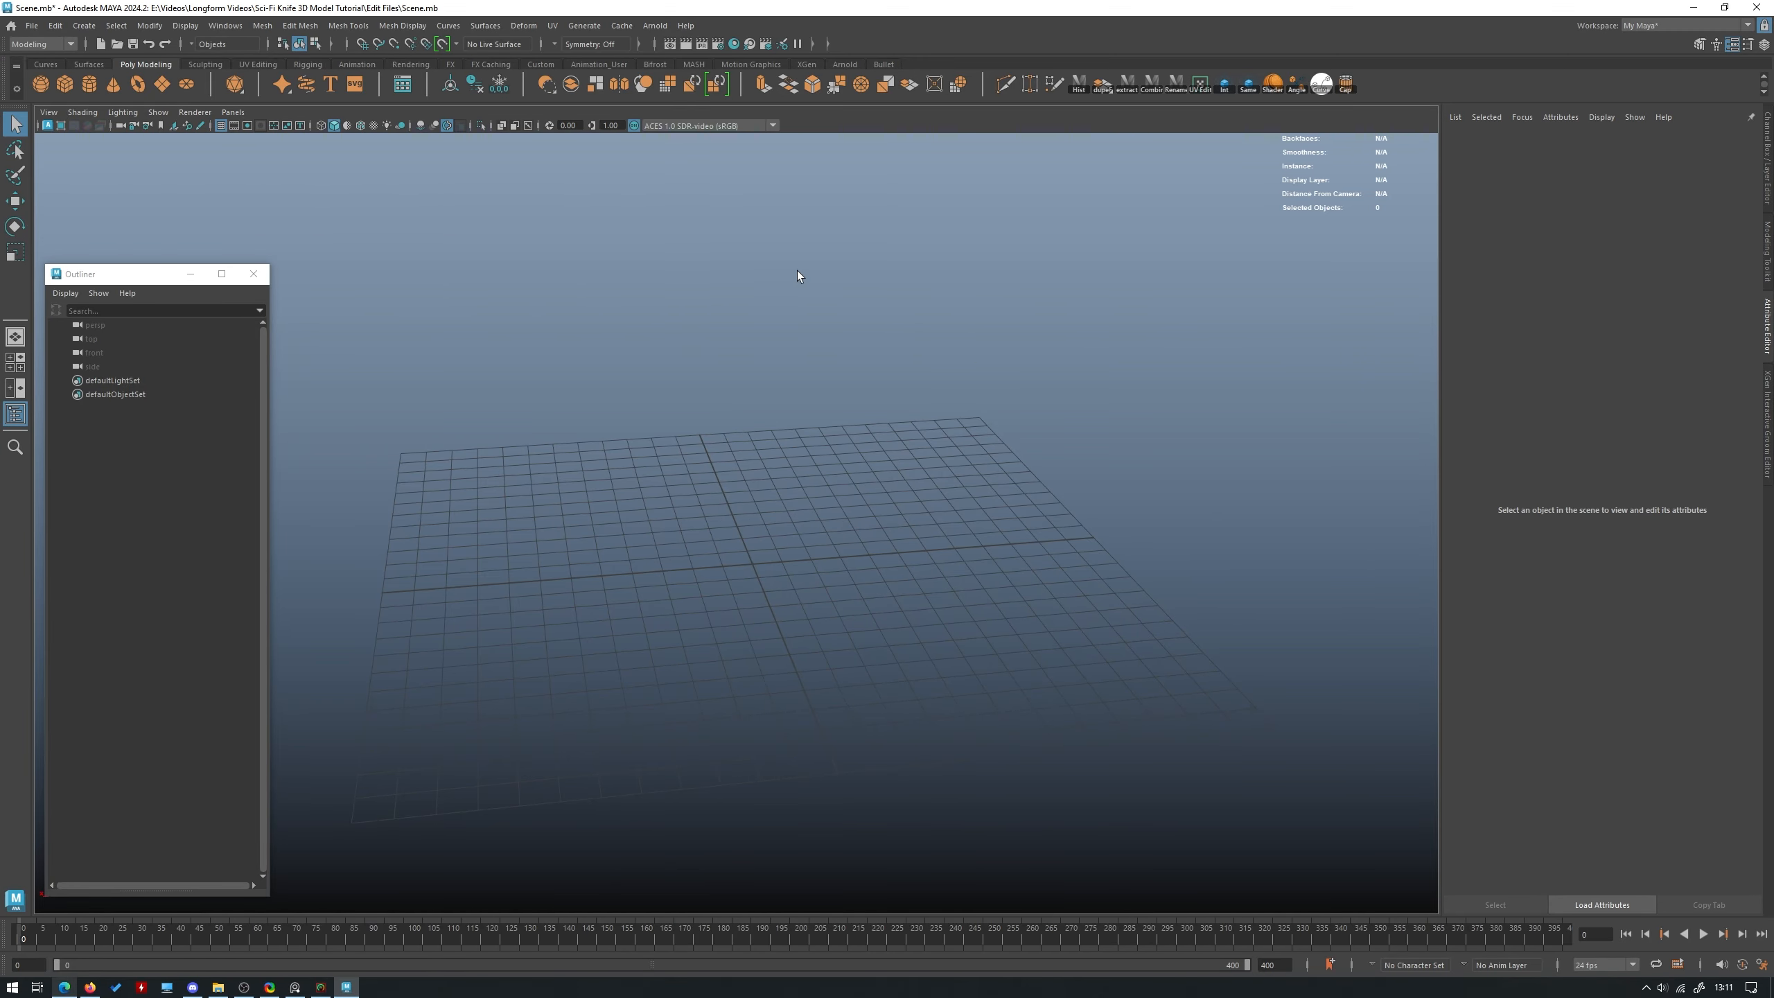
Create a polygon cube at the center of the grid.
right_click(798, 270, "shift")
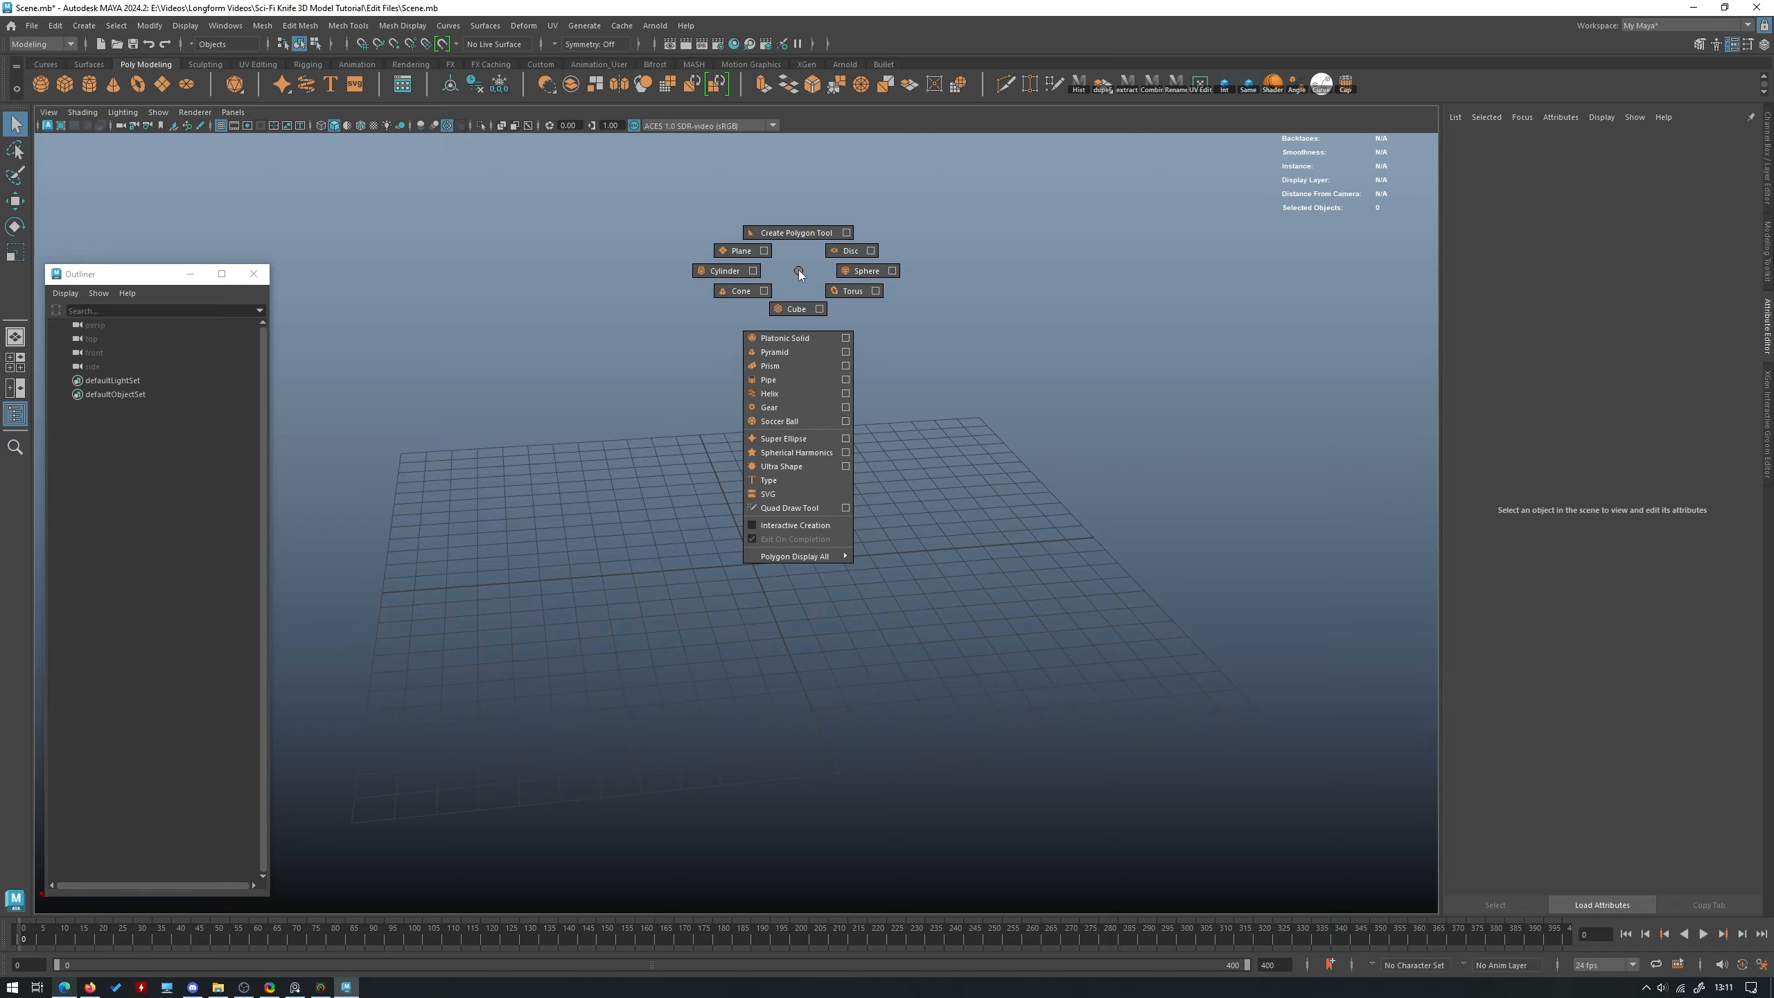
left_click(793, 319)
key("w")
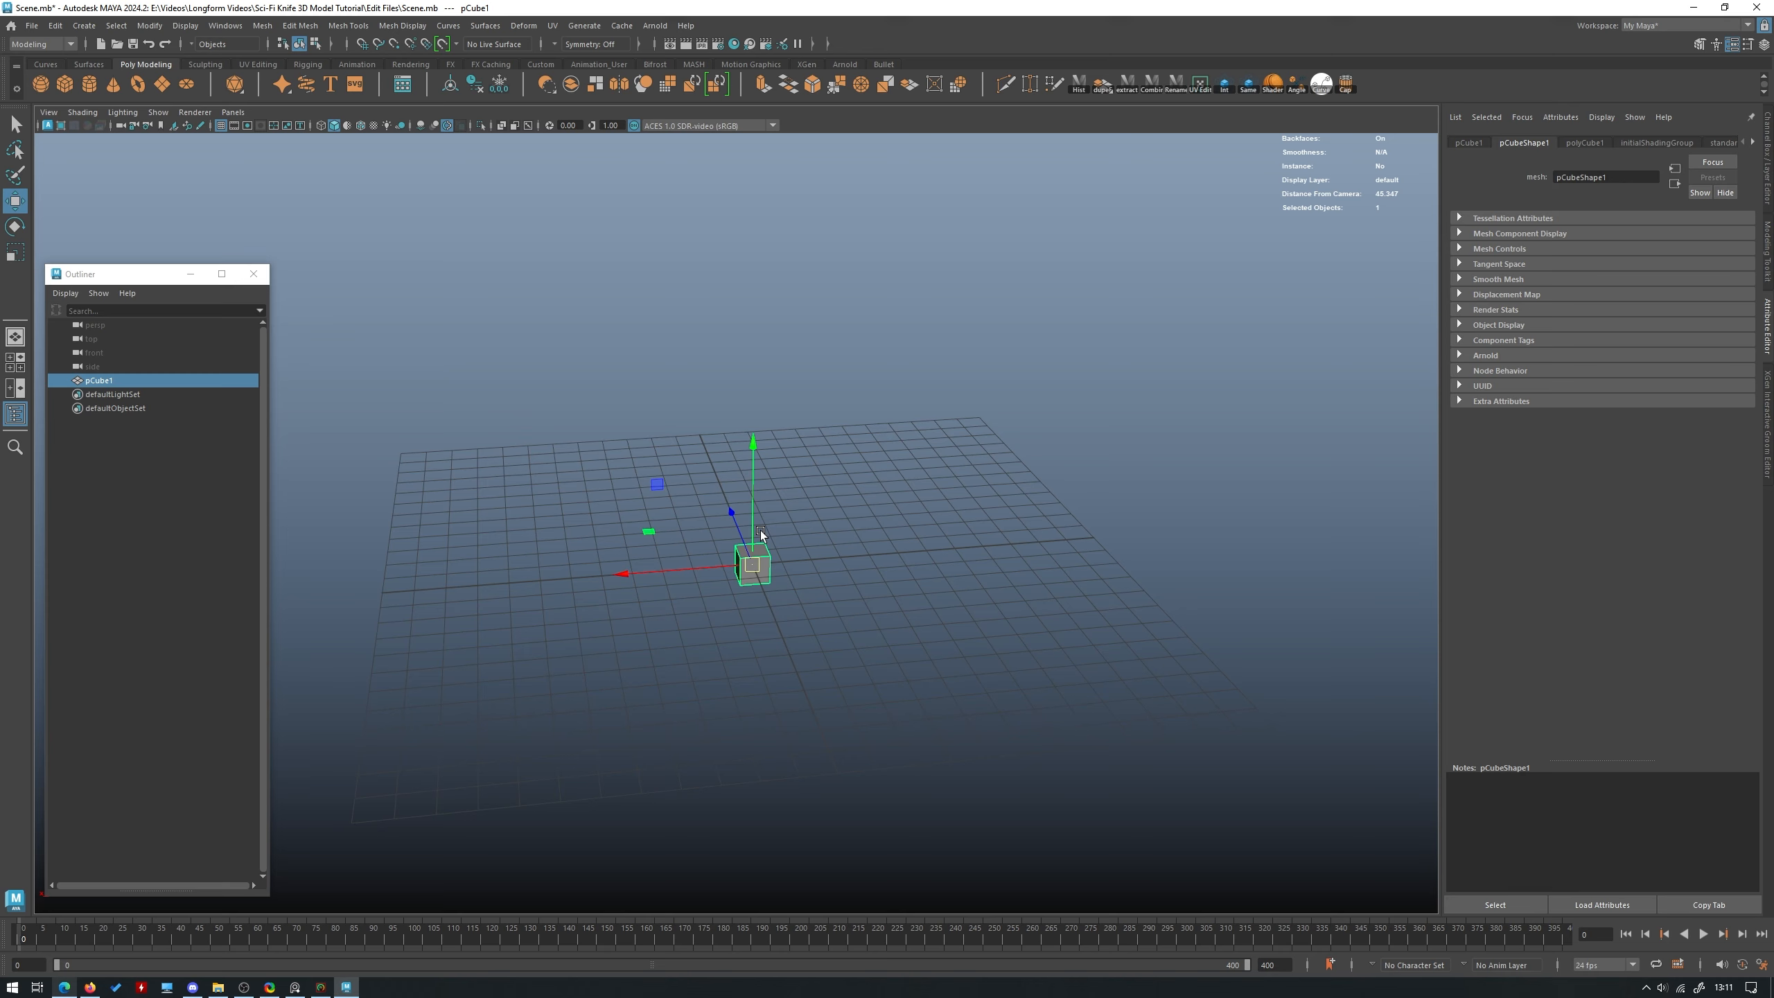
scroll(916, 524, "up", 7)
left_click_drag(990, 515, 1180, 654, "alt")
scroll(1180, 653, "up", 1)
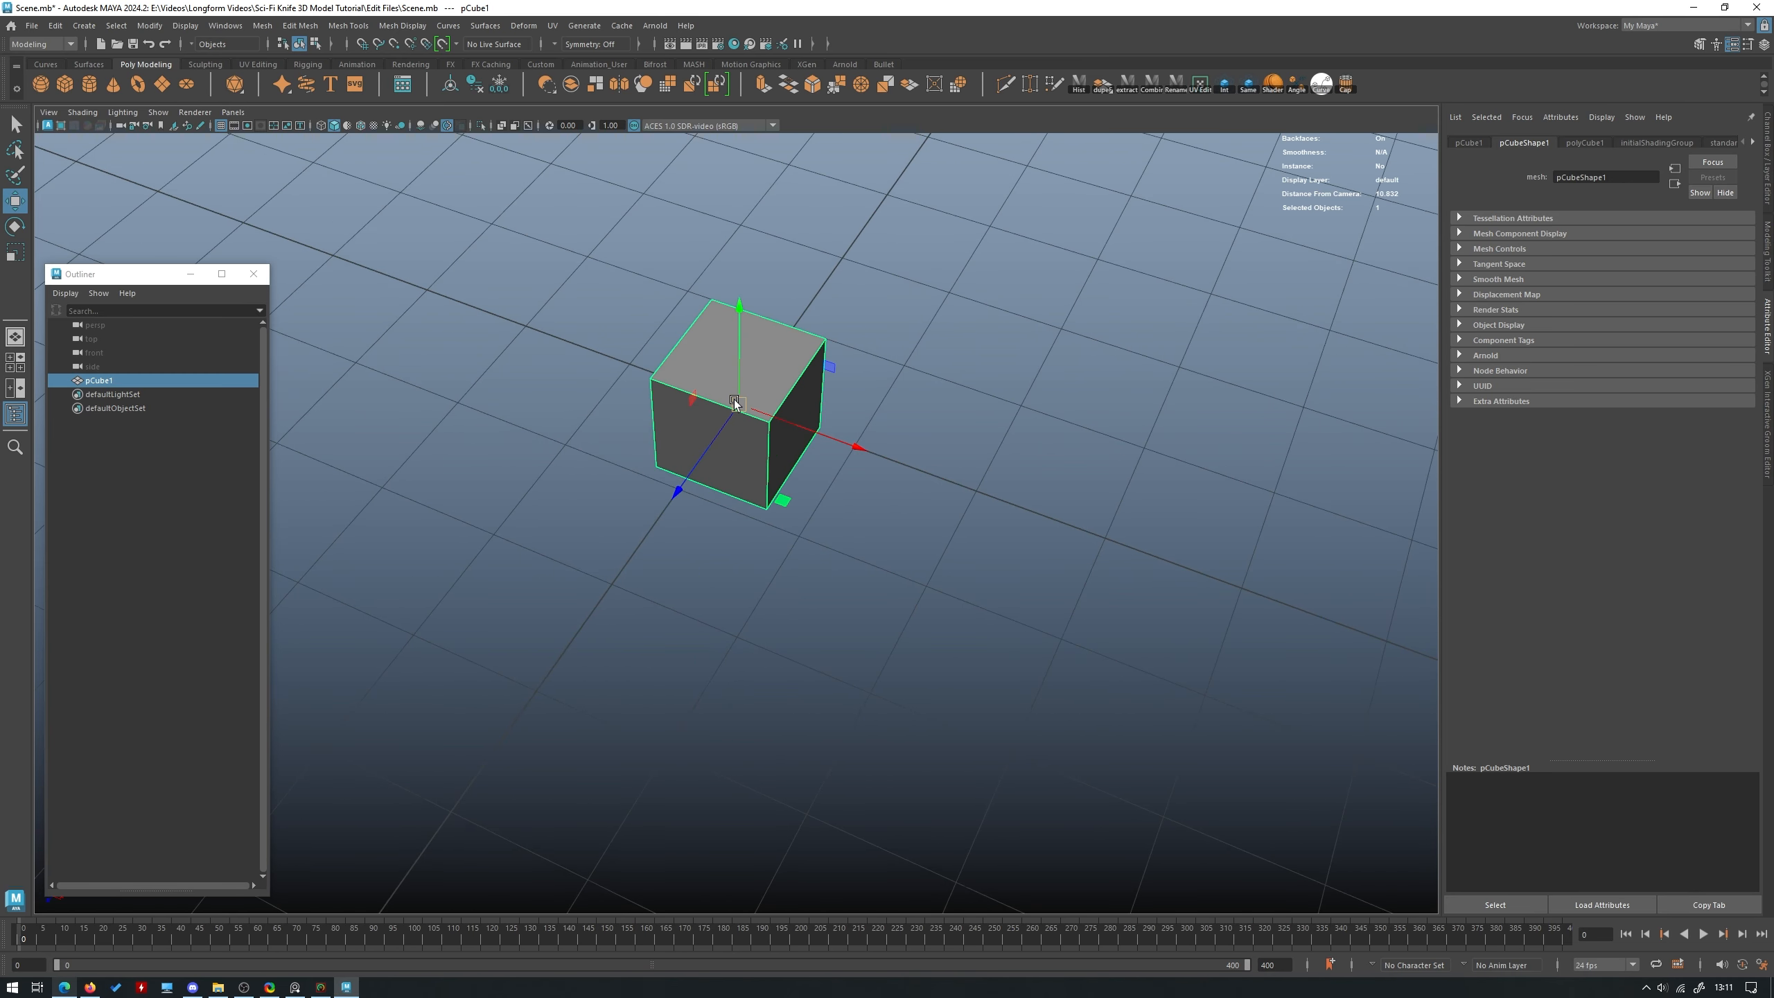
left_click_drag(724, 400, 1141, 624, "alt")
scroll(1140, 624, "up", 2)
middle_click_drag(1141, 624, 1089, 519, "alt")
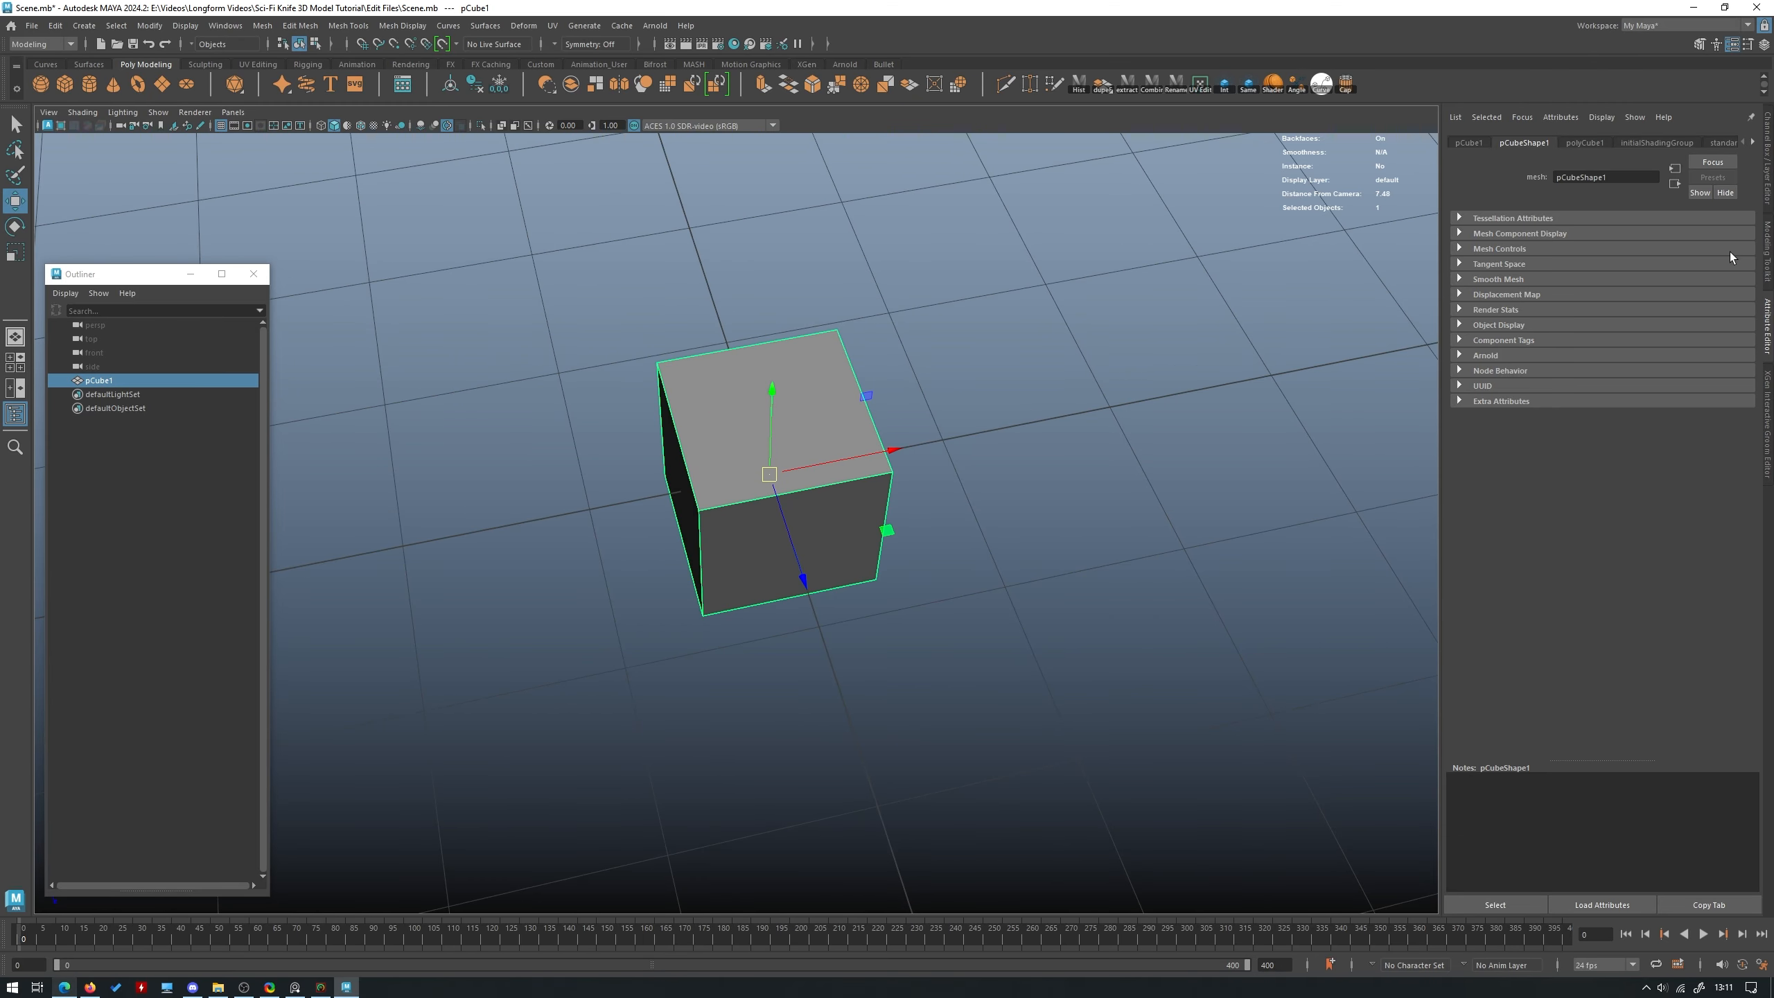
Merge the two upper vertices on one side of the cube to their center.
left_click(1768, 201)
left_click(1768, 252)
left_click(1642, 163)
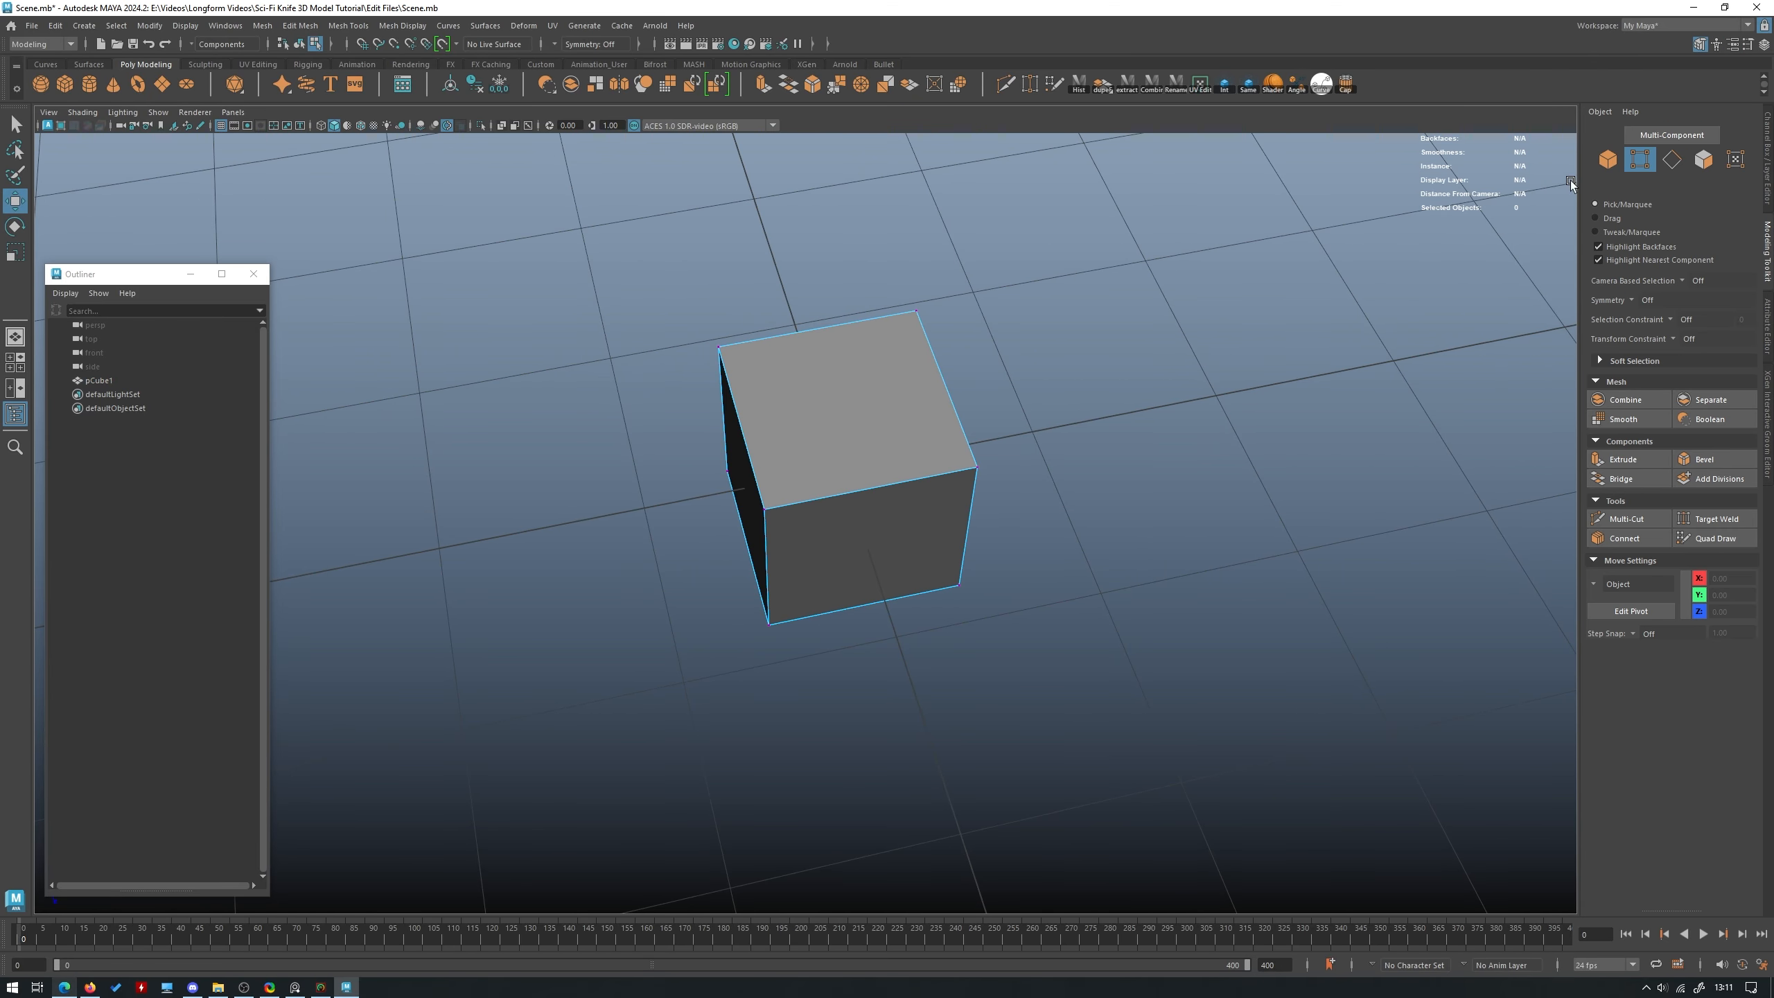
left_click_drag(1145, 314, 1028, 440, "alt")
middle_click_drag(1029, 439, 963, 382, "alt")
left_click(703, 460)
left_click(914, 442, "shift")
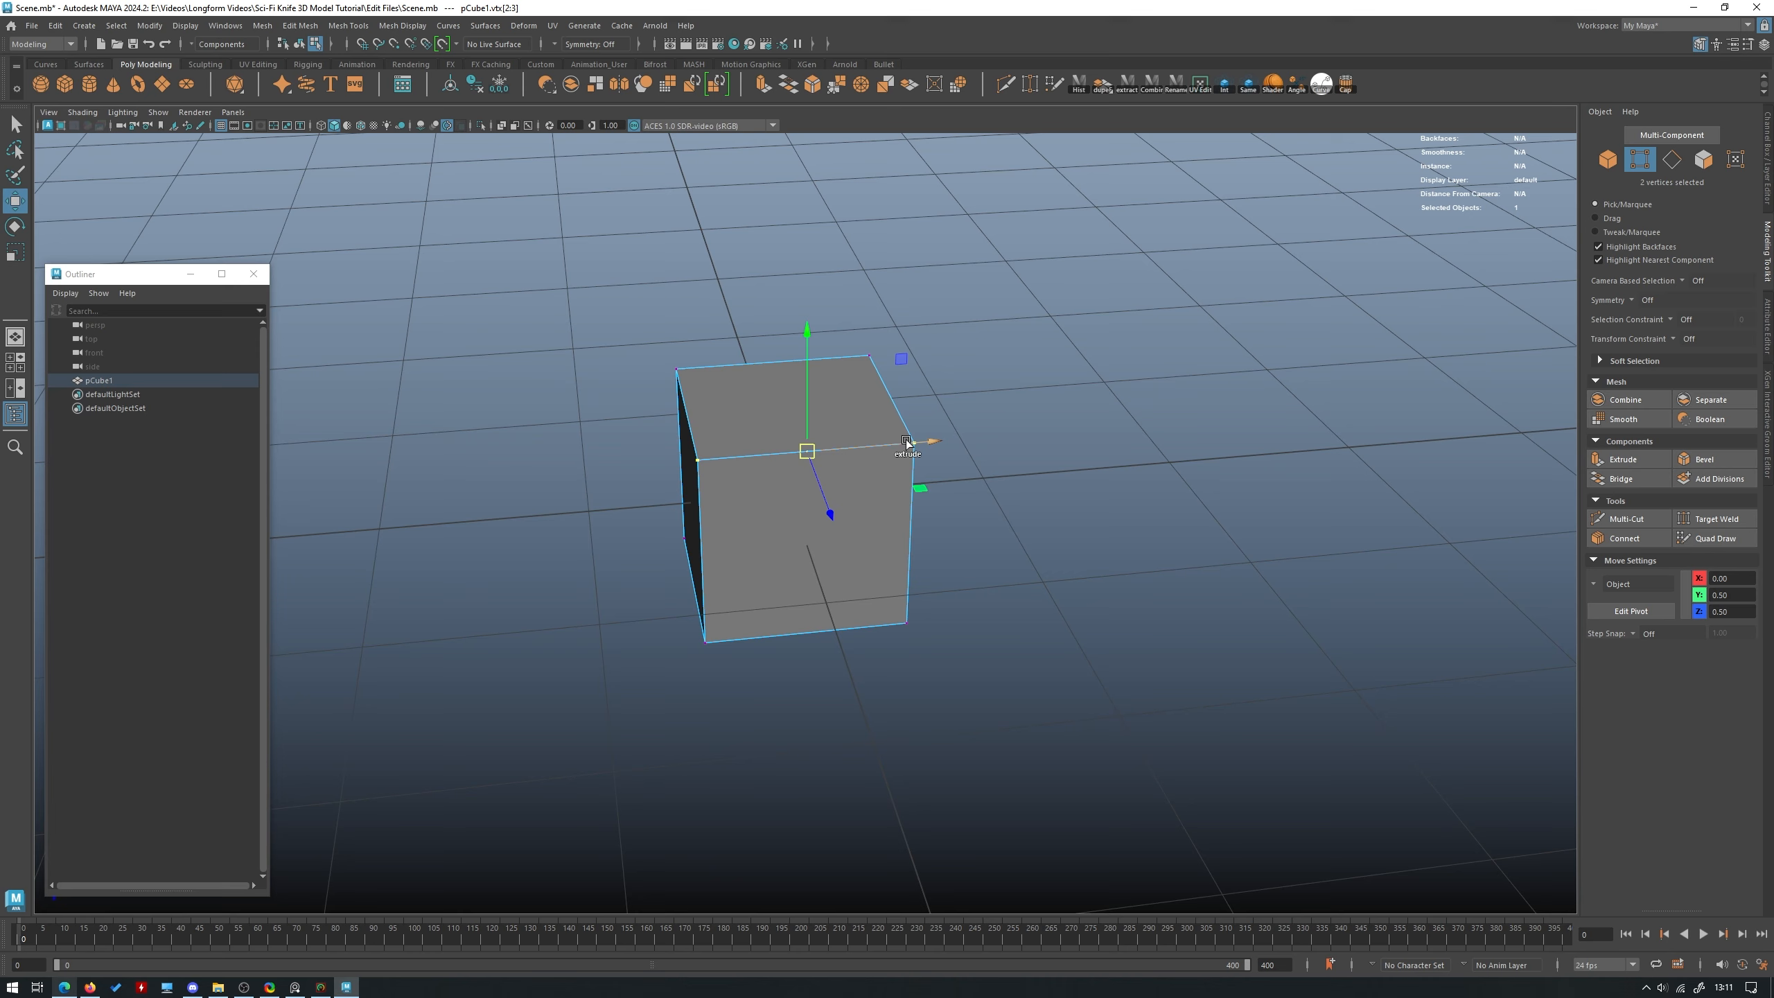
left_click_drag(693, 481, 742, 465, "alt")
middle_click_drag(742, 464, 770, 485, "alt")
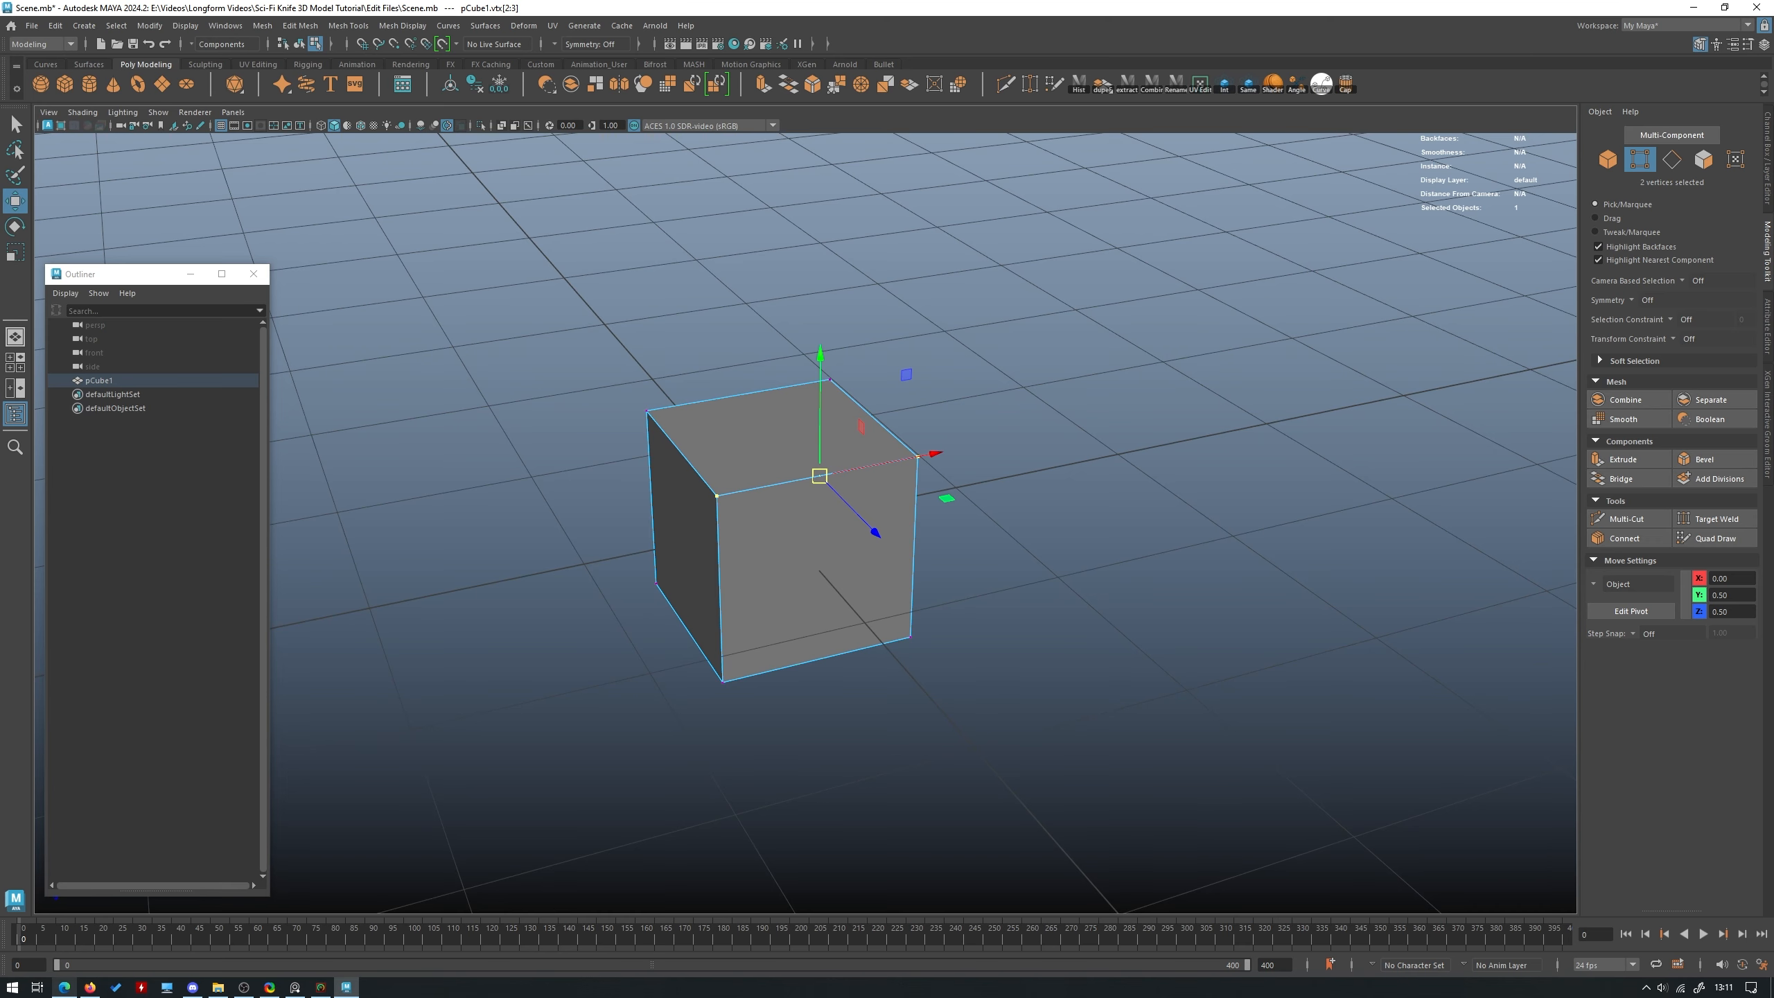
left_click(300, 25)
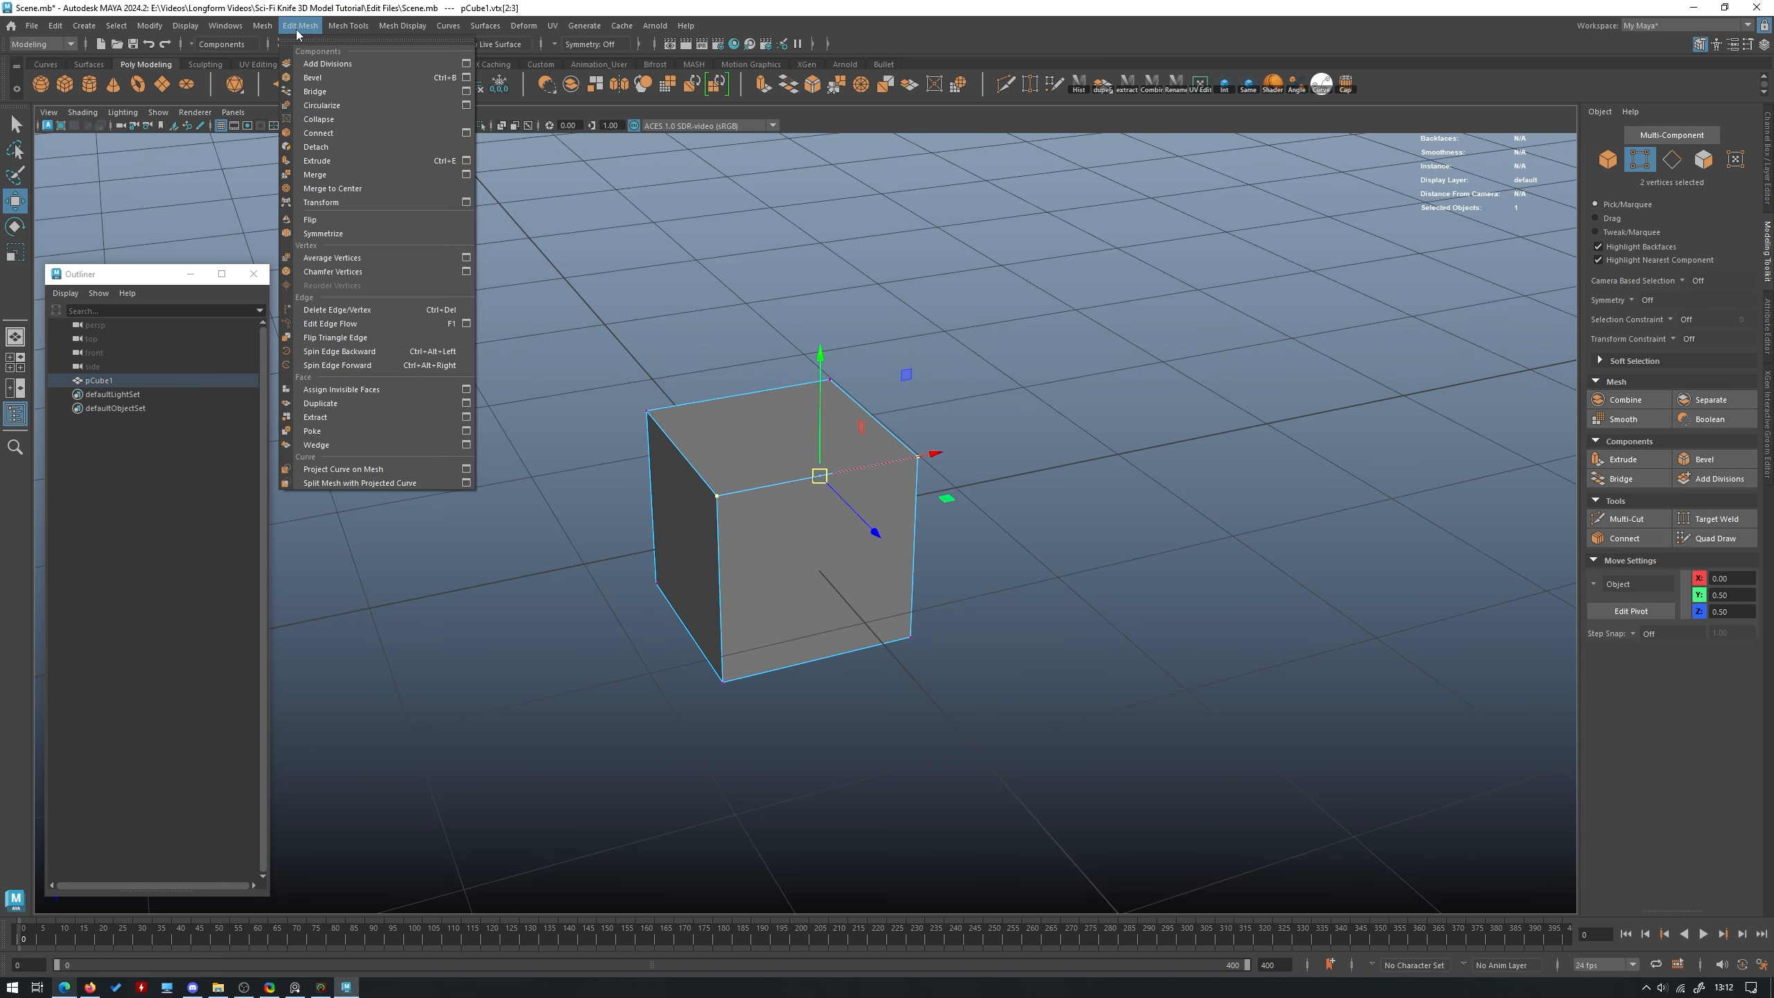
left_click(359, 189)
left_click_drag(805, 653, 803, 647, "alt")
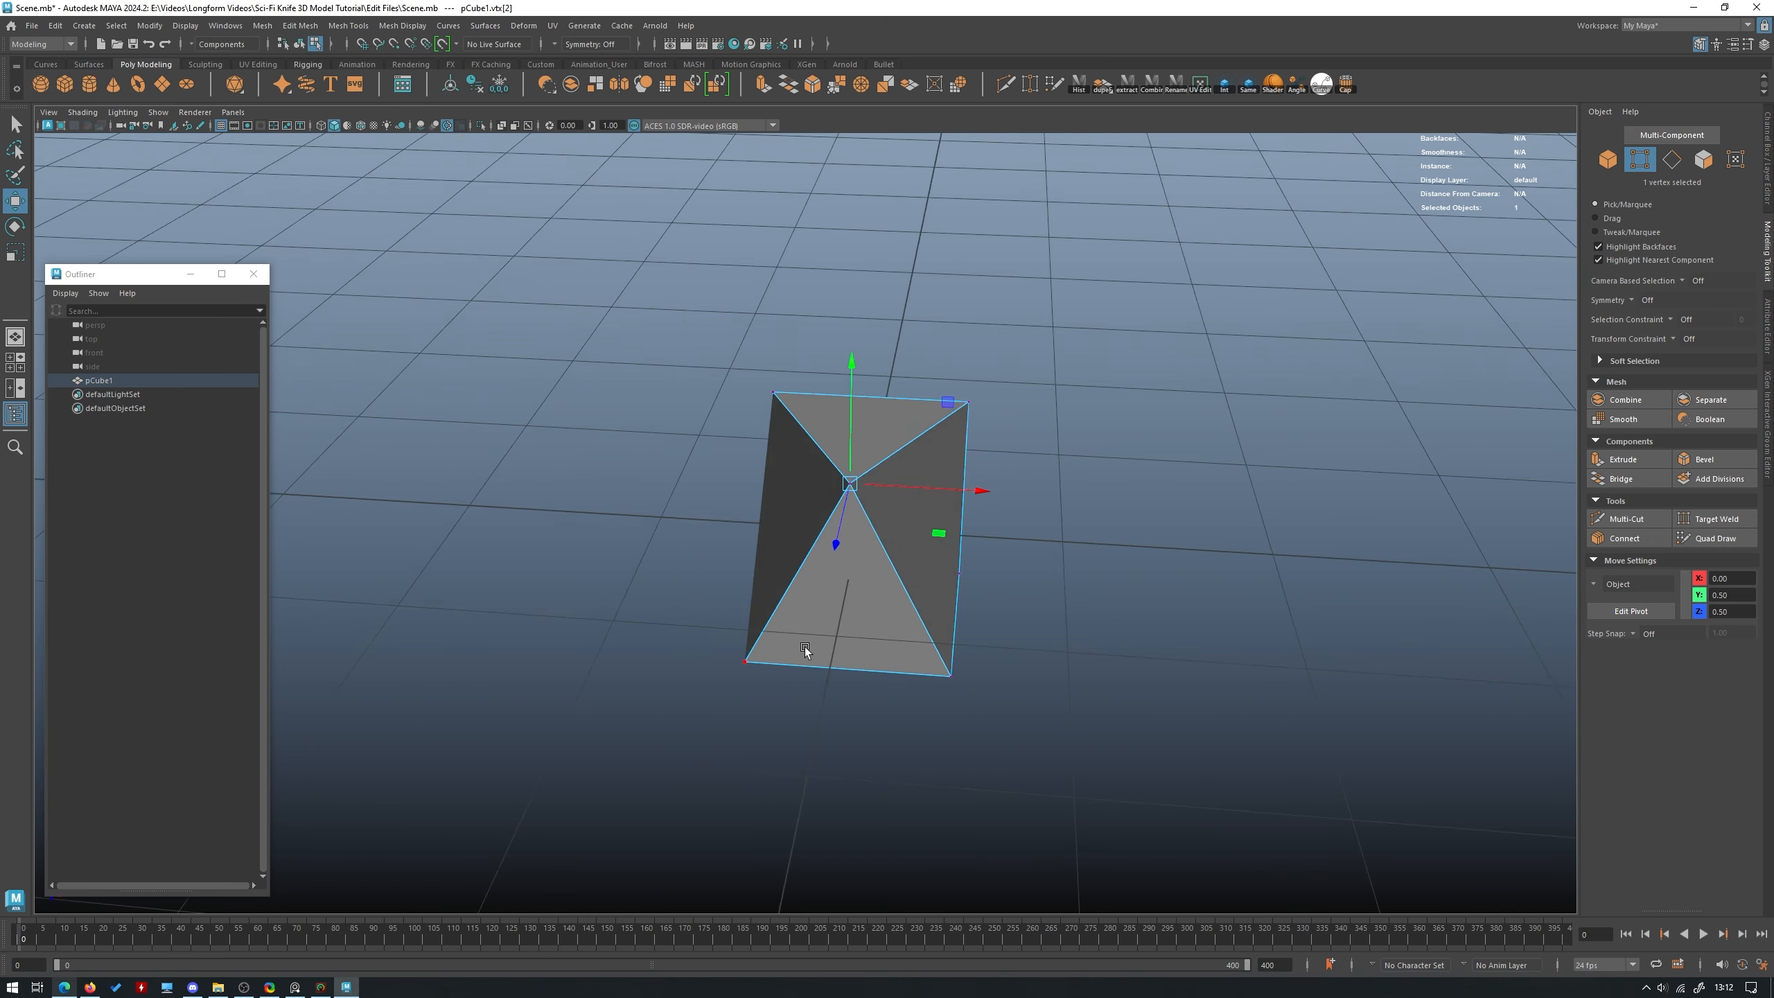
Merge the matching two lower vertices to their center to form a triangular prism, and return to object mode.
left_click(783, 659)
left_click(950, 673, "shift")
left_click_drag(1088, 606, 862, 595, "alt")
key("g")
right_click_drag(862, 595, 906, 571)
left_click_drag(866, 741, 871, 650, "alt")
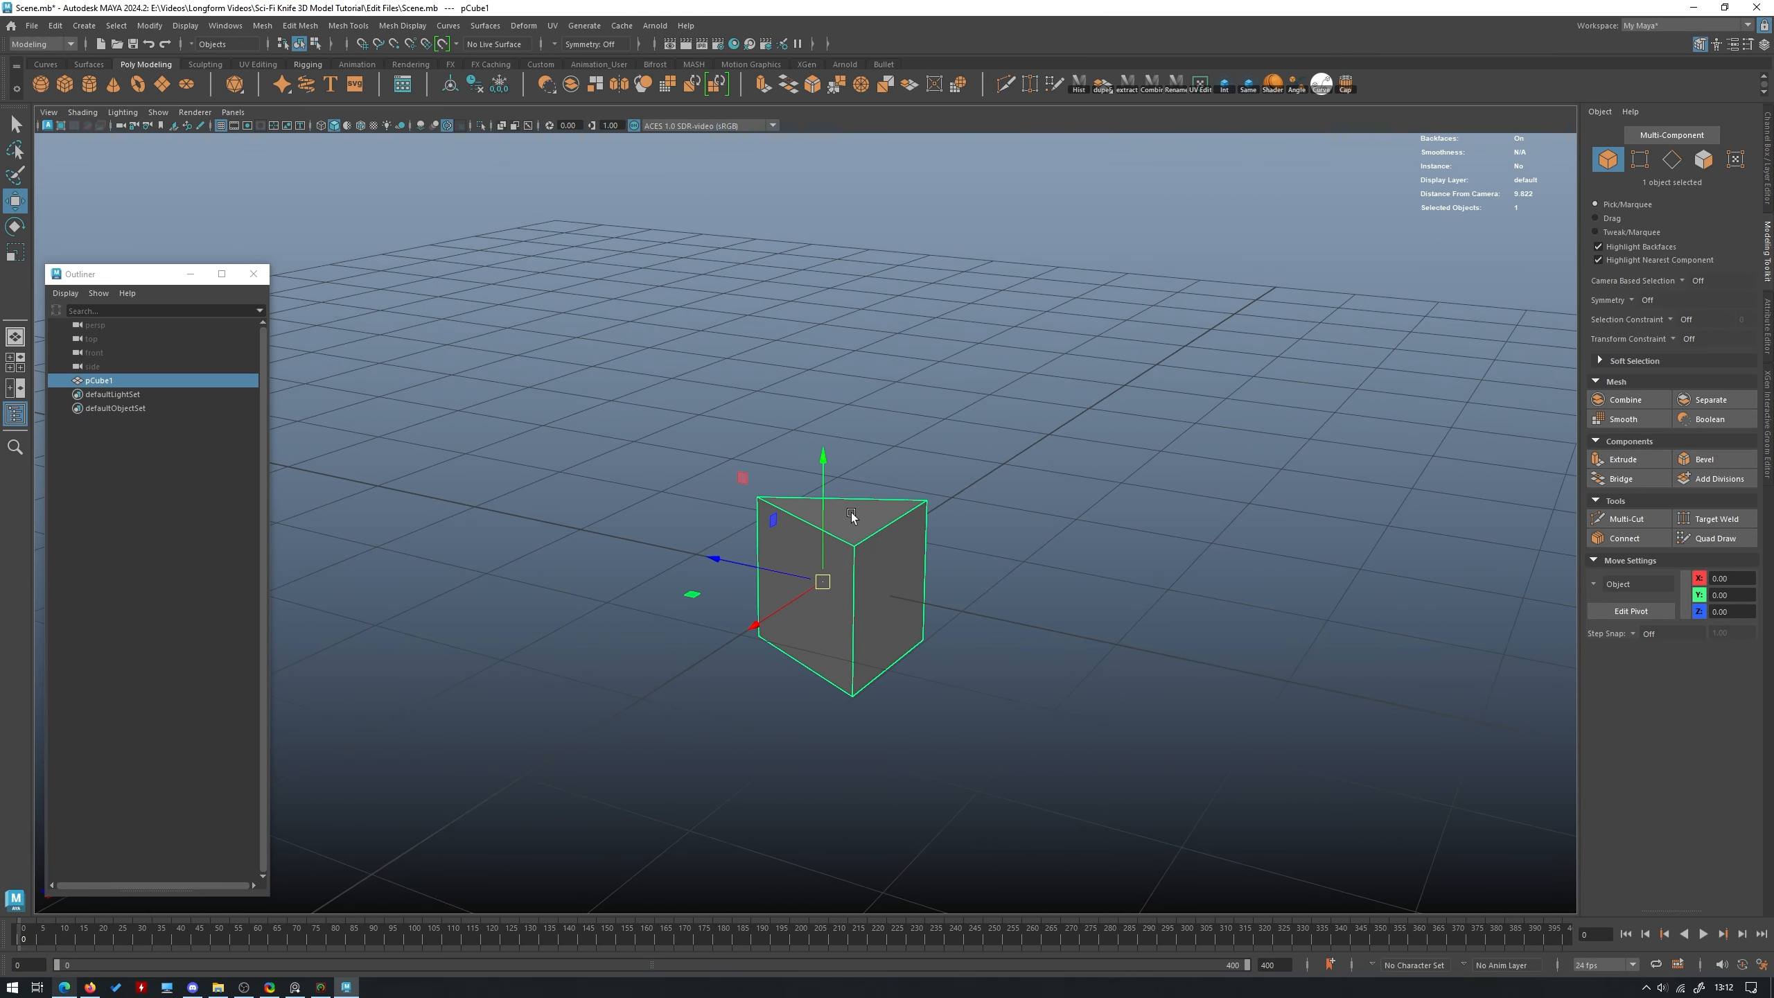
Raise the prism above the grid and move its pivot to the bottom face.
left_click_drag(824, 471, 824, 263)
right_click_drag(803, 279, 457, 350, "alt")
left_click_drag(459, 353, 856, 534, "alt")
key("r")
key("w")
key("d")
left_click(837, 458)
key("d")
Snap the prism by its base pivot onto the grid.
left_click_drag(812, 690, 844, 602, "alt")
key("x")
mouse_move(845, 602)
left_mouse_down("alt")
mouse_move(862, 578)
mouse_move(834, 602)
mouse_move(849, 619)
left_mouse_up("alt")
key("x")
left_click(1019, 516)
left_click_drag(999, 520, 907, 398, "alt")
left_click(826, 562)
Scale the prism into a tall blade, about 2.77 on X and Z and 22.69 on Y.
scroll(792, 549, "down", 3)
key("r")
left_click_drag(915, 385, 978, 392, "alt")
middle_click_drag(977, 391, 883, 549, "alt")
middle_click_drag(907, 604, 903, 507)
left_click_drag(901, 498, 874, 522, "alt")
middle_click_drag(875, 525, 935, 496)
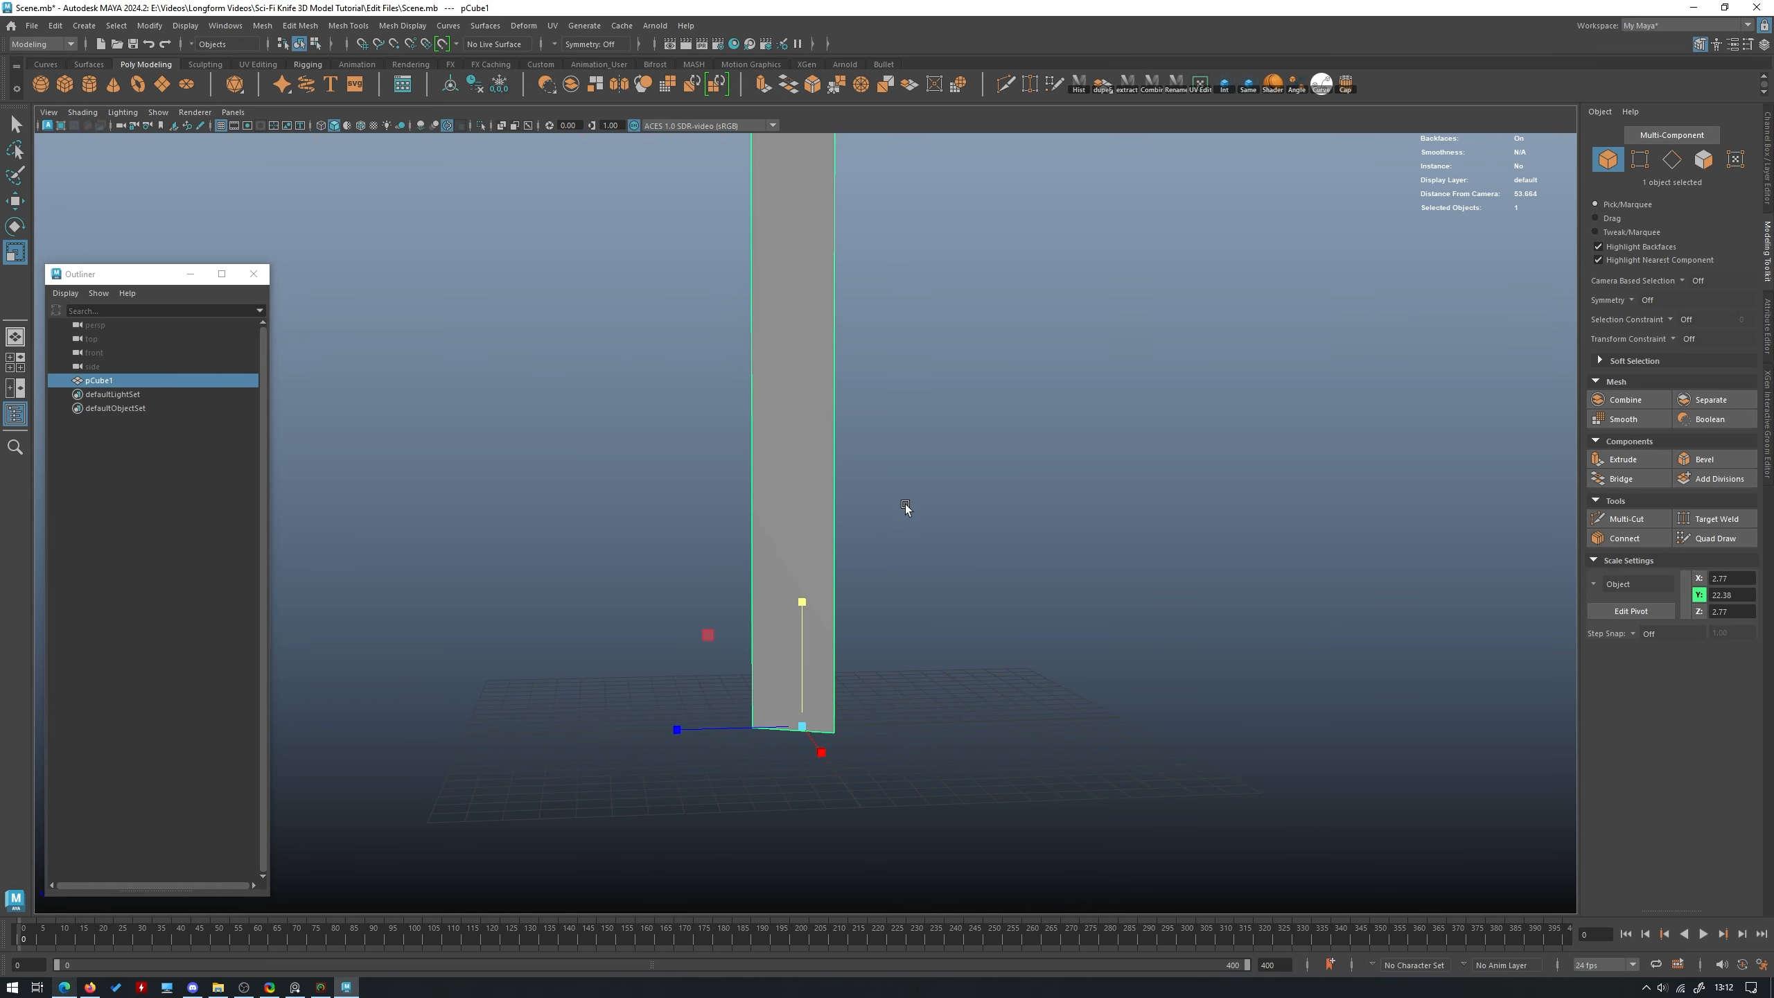
scroll(838, 337, "down", 2)
middle_click_drag(915, 324, 909, 466, "alt")
left_click_drag(921, 409, 919, 415, "alt")
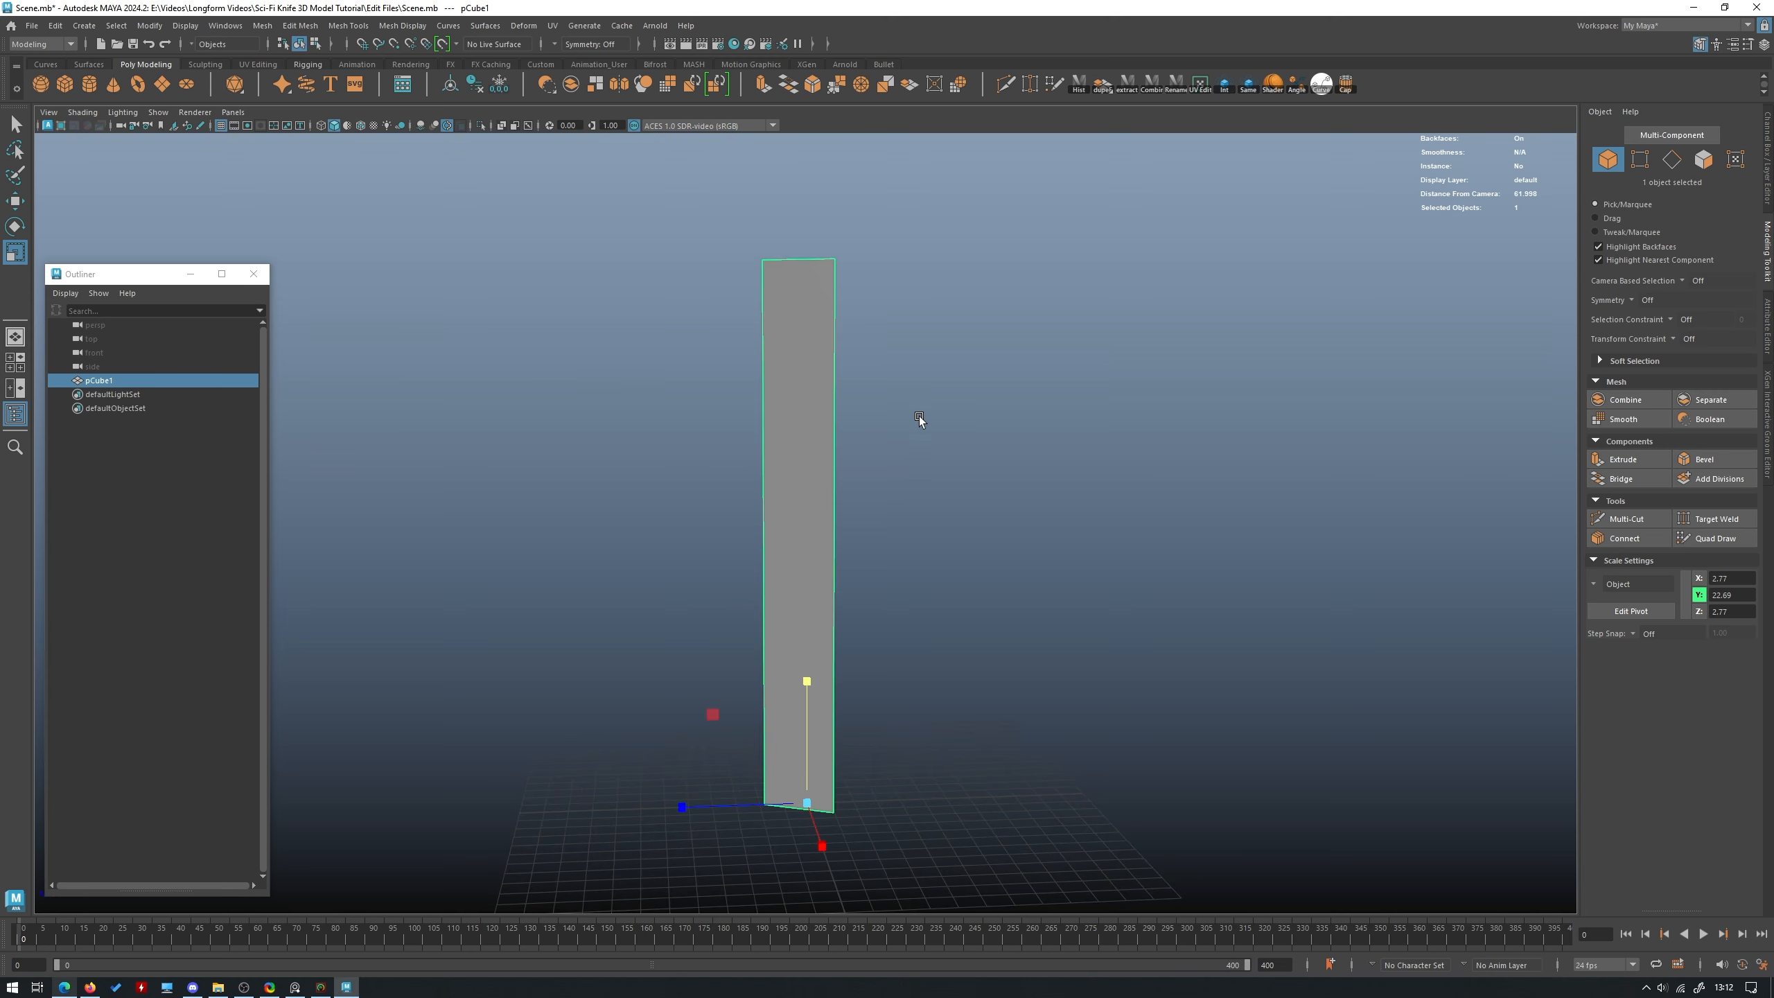
Extrude the blade's top triangular face upward to add a segment for the tip.
middle_click_drag(964, 301, 978, 443, "alt")
scroll(978, 443, "up", 2)
left_click_drag(978, 443, 962, 485, "alt")
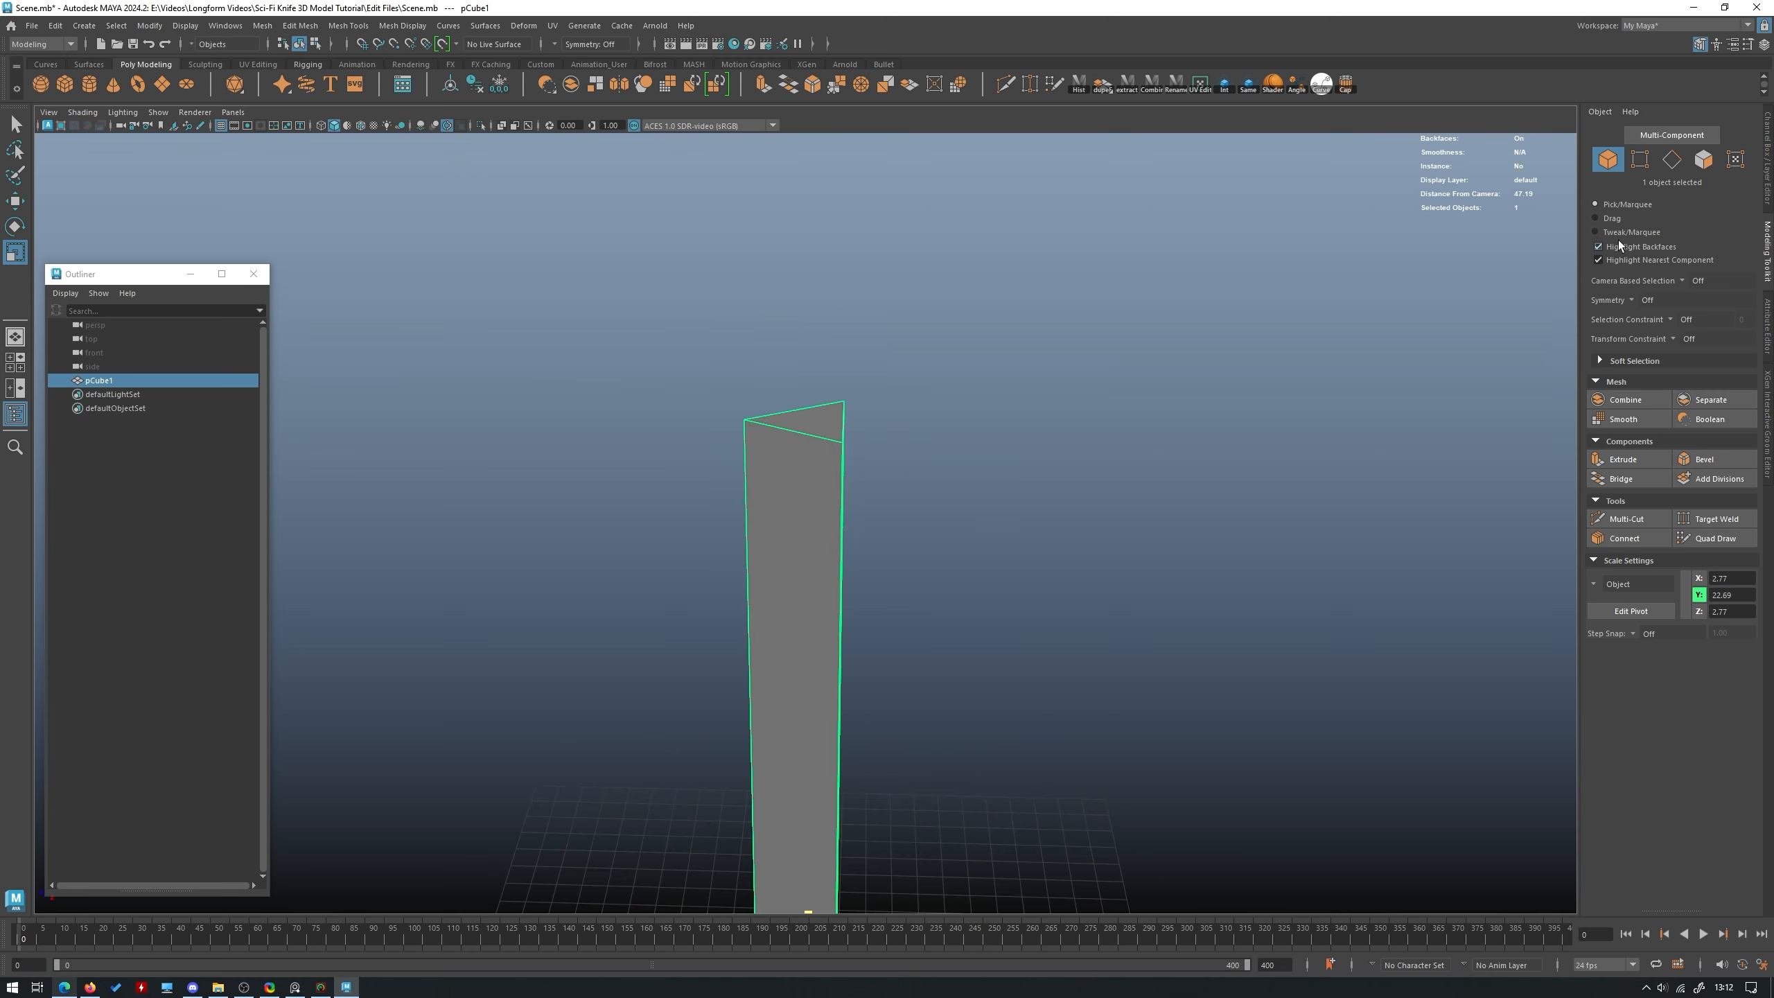
left_click(1703, 160)
left_click(831, 426)
left_click_drag(831, 426, 914, 413, "alt")
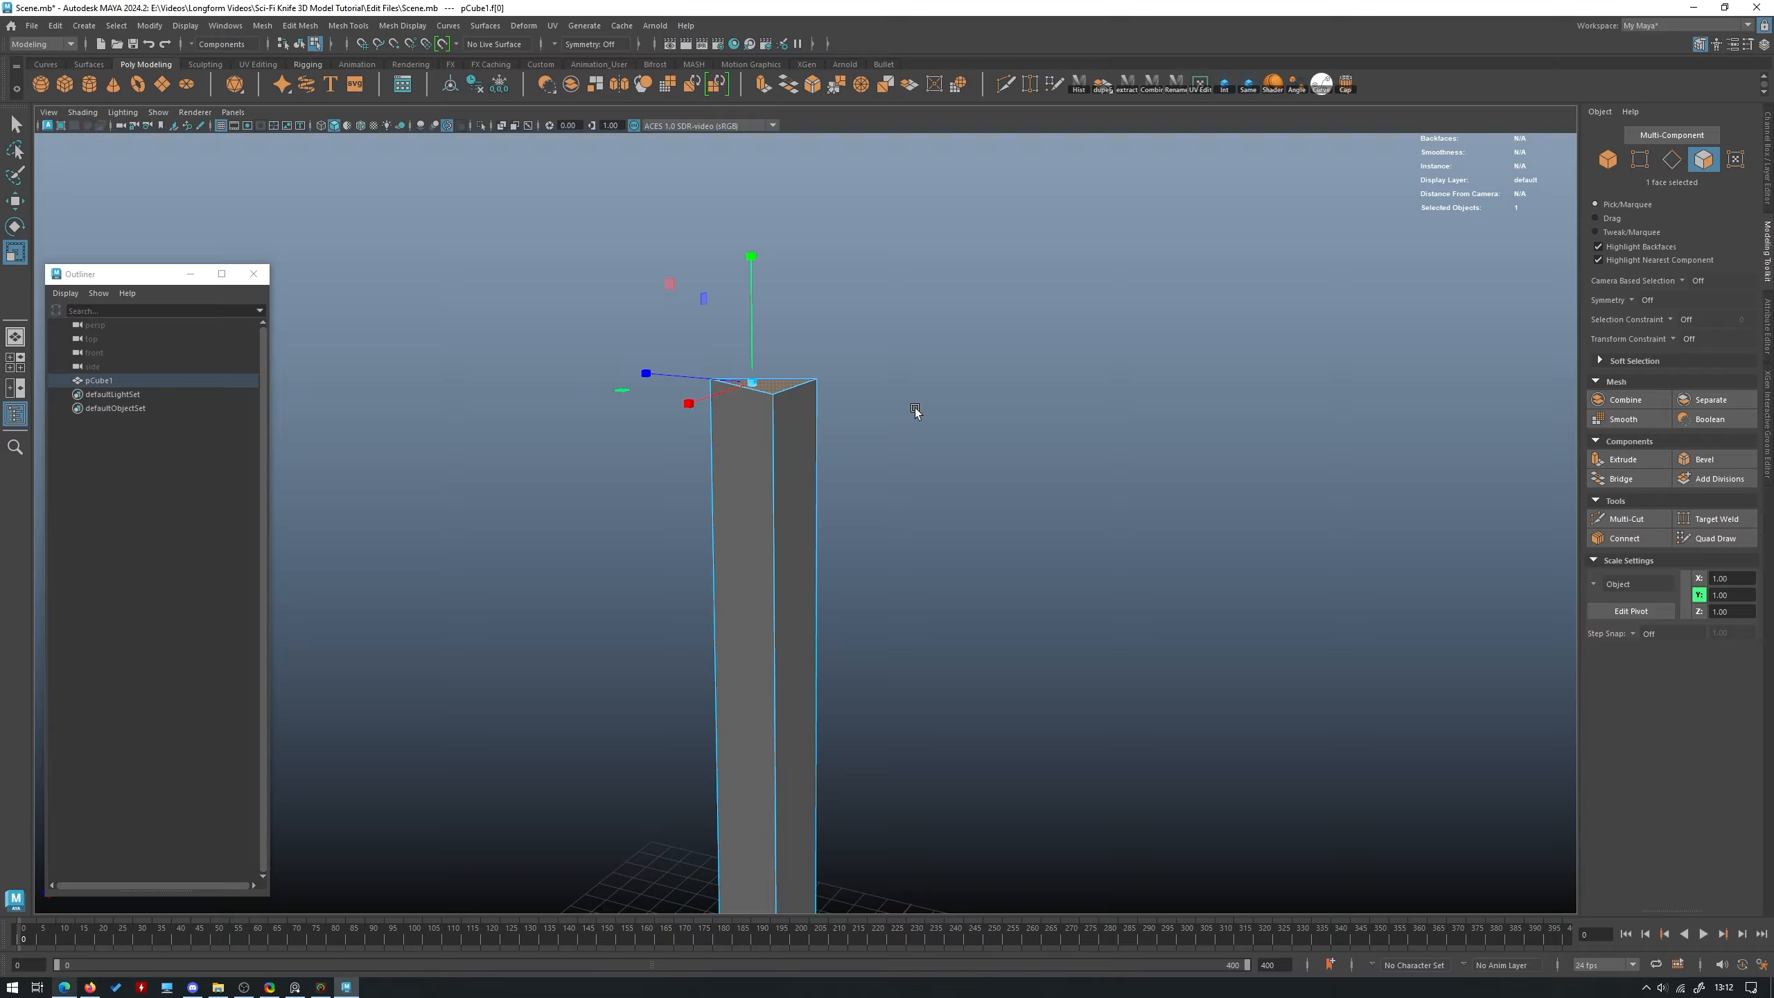
left_click(1604, 459)
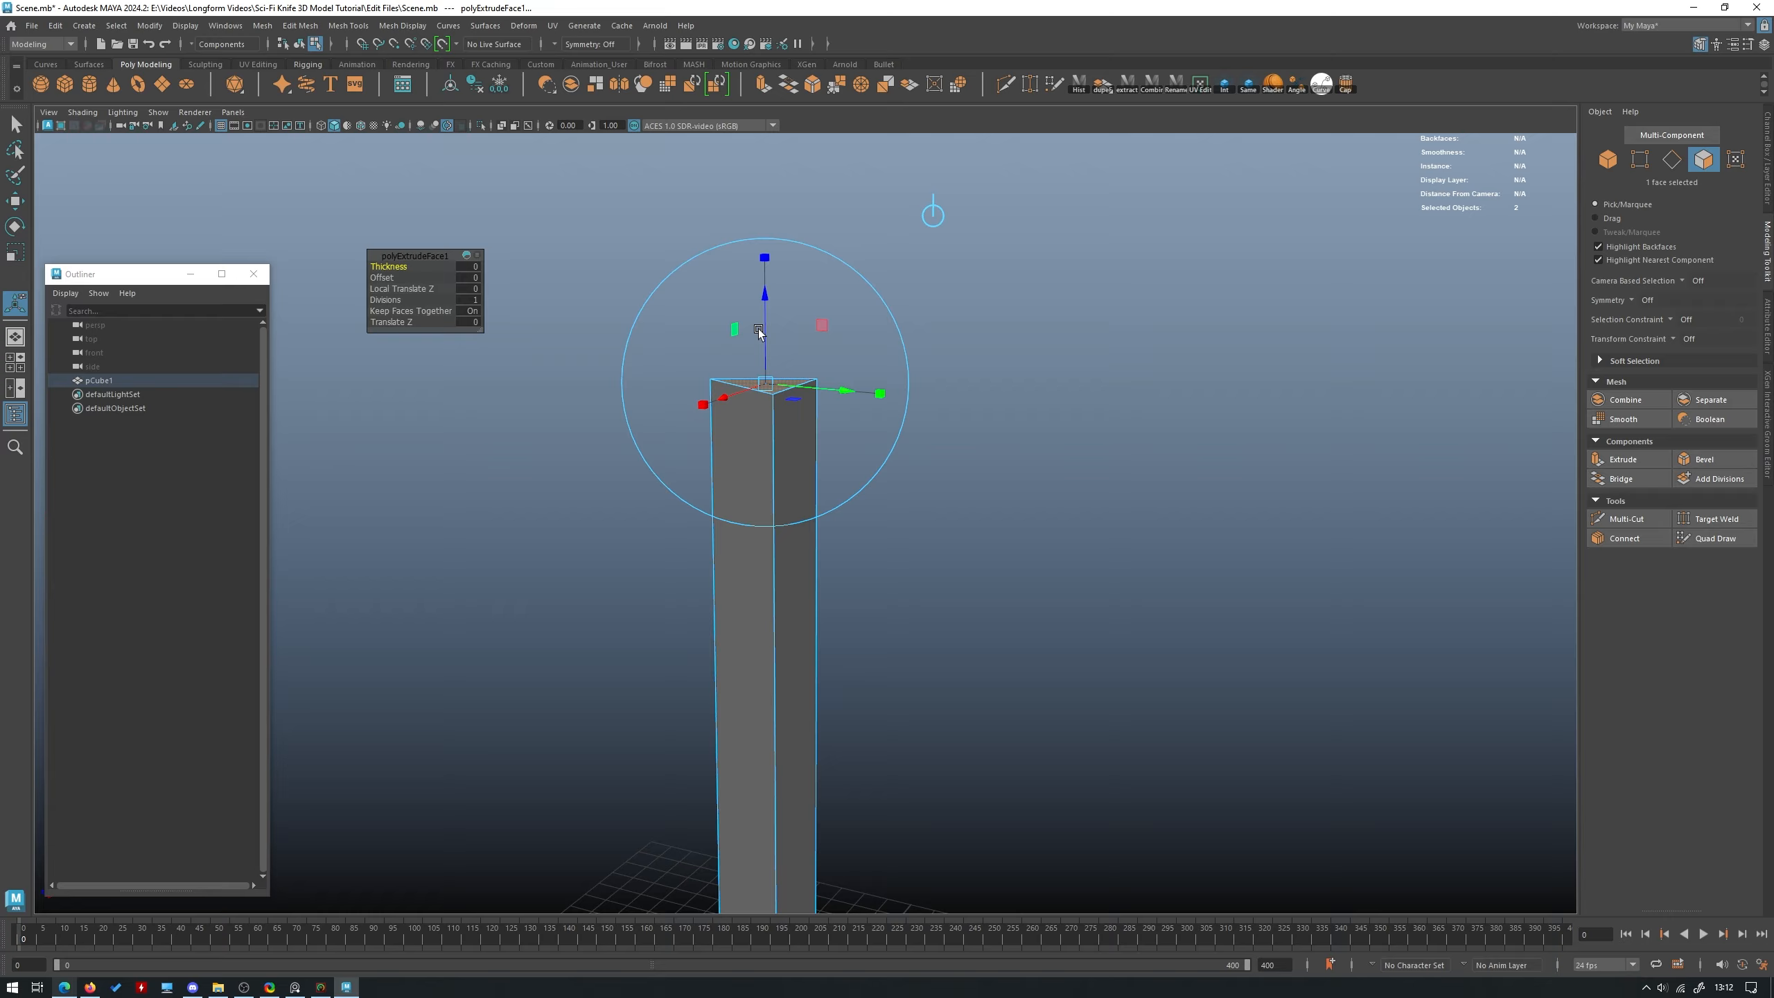
left_click_drag(763, 332, 781, 238)
left_click_drag(839, 657, 924, 483, "alt")
left_click_drag(1148, 515, 698, 345, "alt")
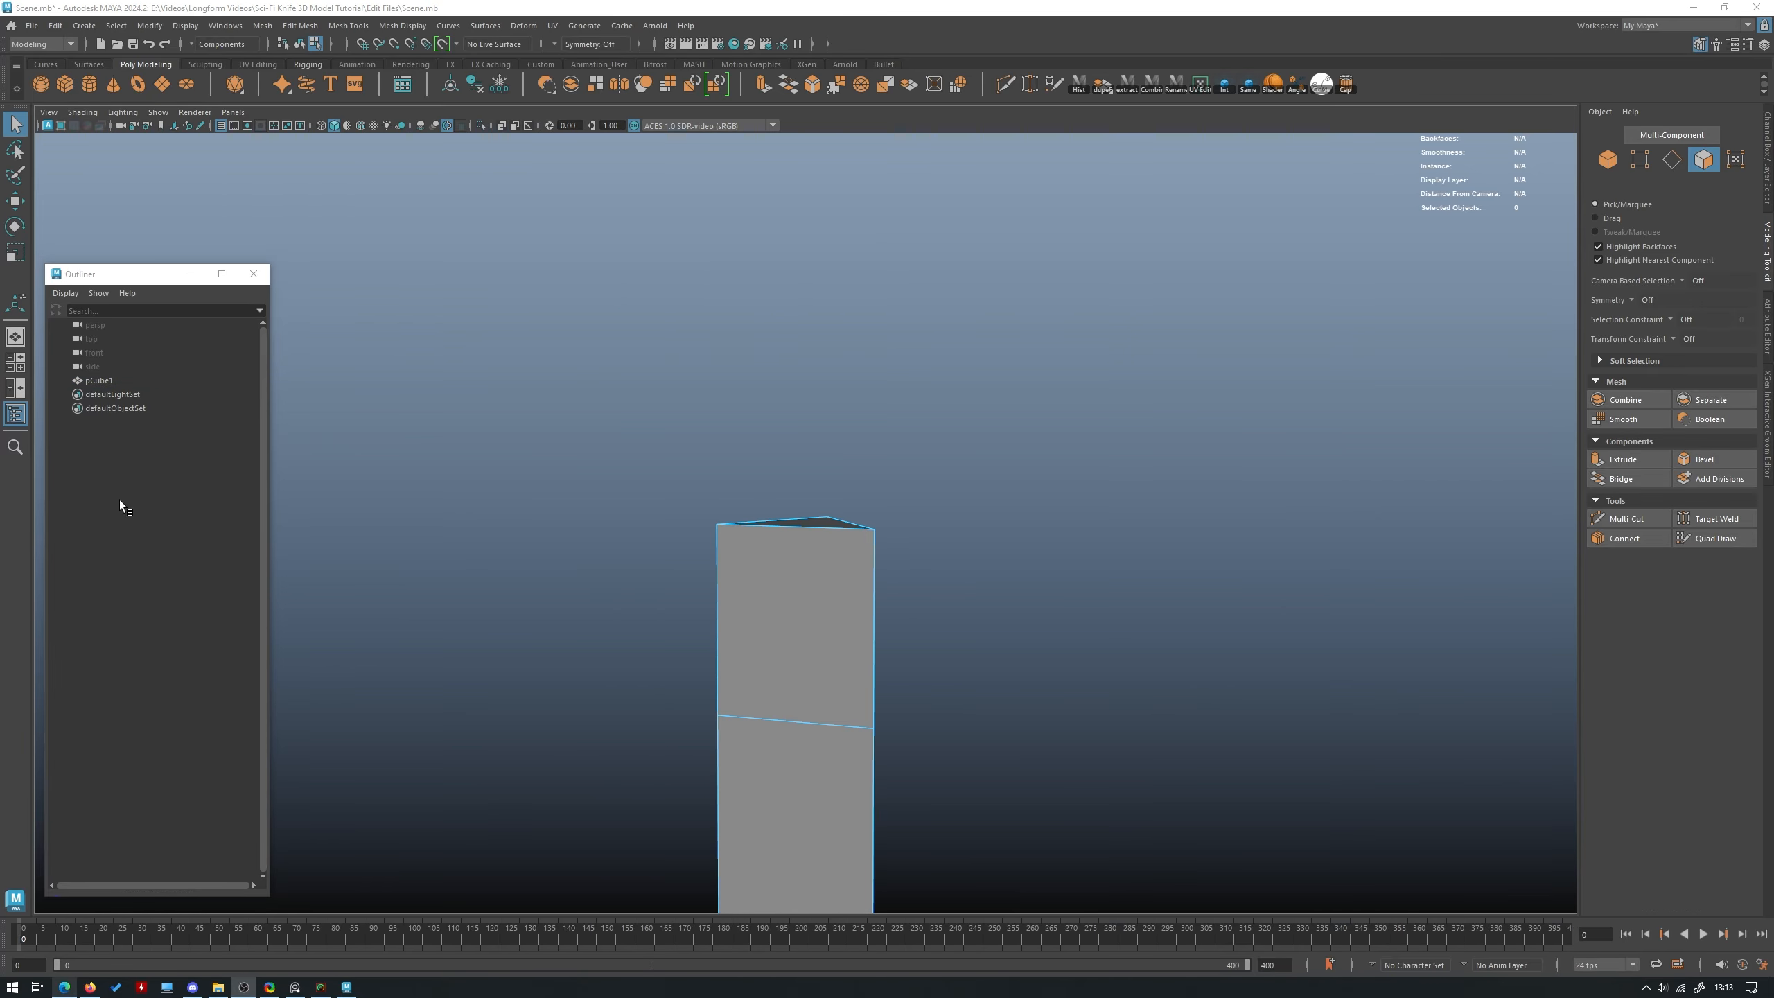
Merge the three top vertices of the blade to their center to form a point.
left_click_drag(1001, 474, 992, 412, "alt")
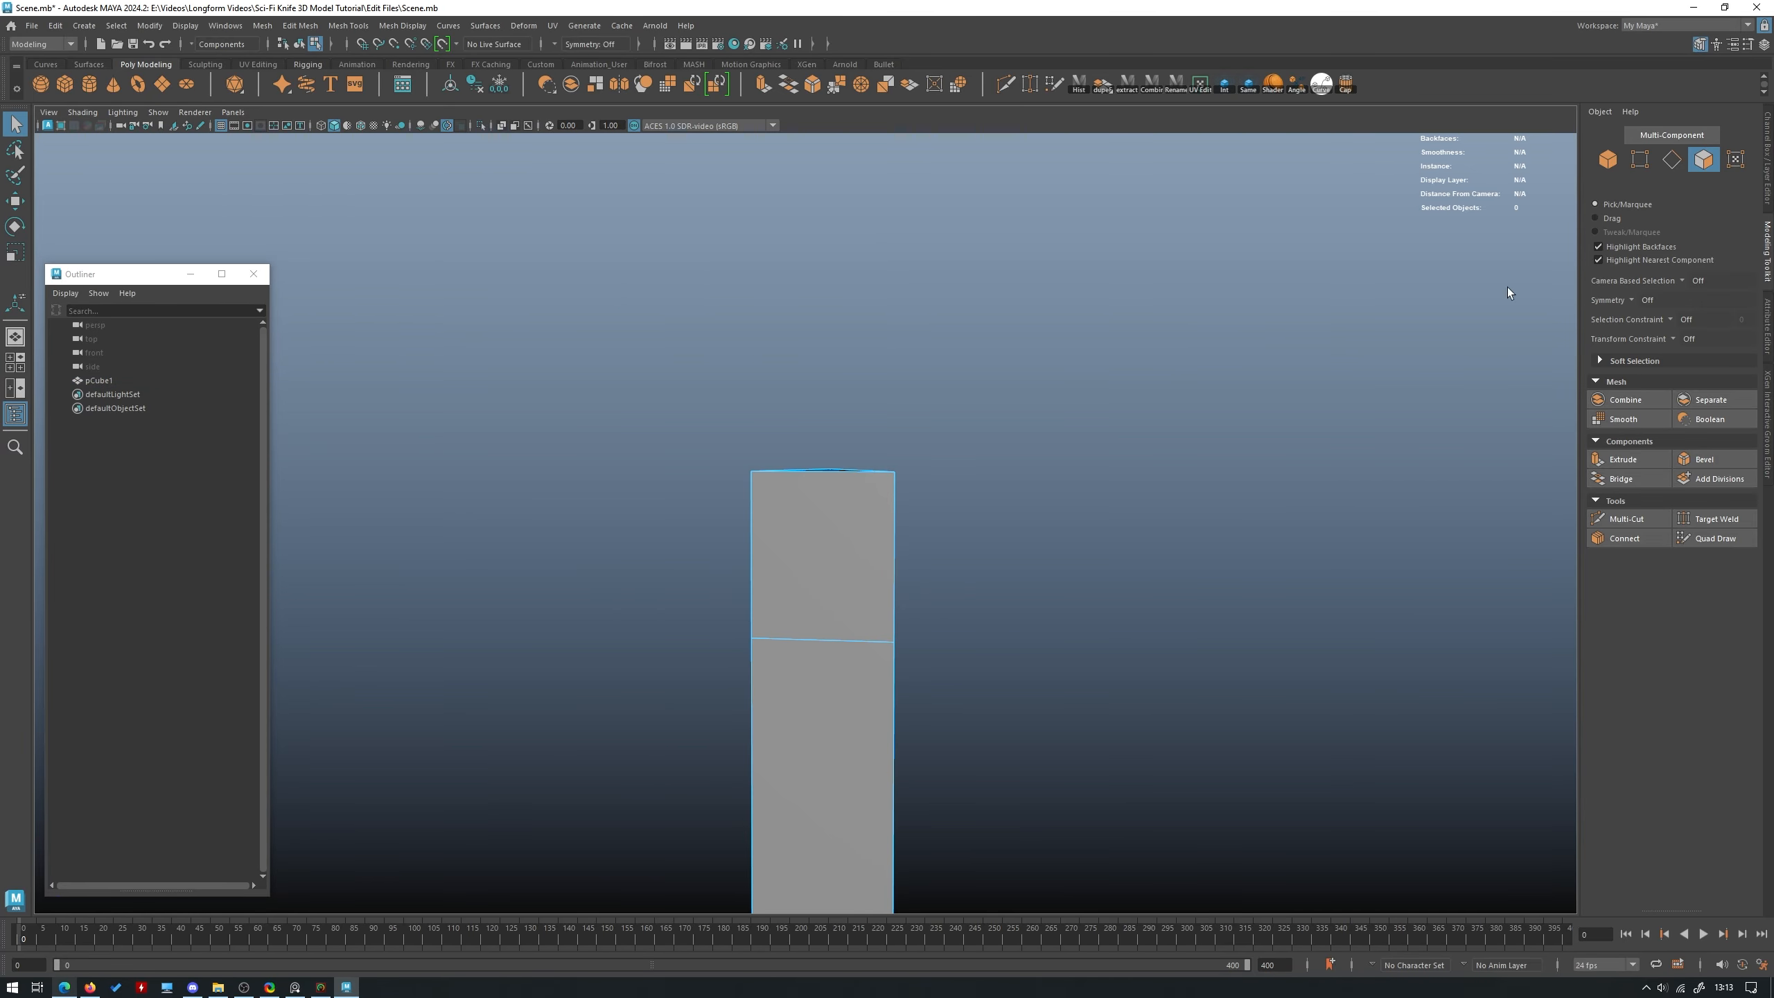
left_click(1649, 165)
left_click_drag(1079, 507, 670, 402)
left_click_drag(765, 346, 765, 344, "alt")
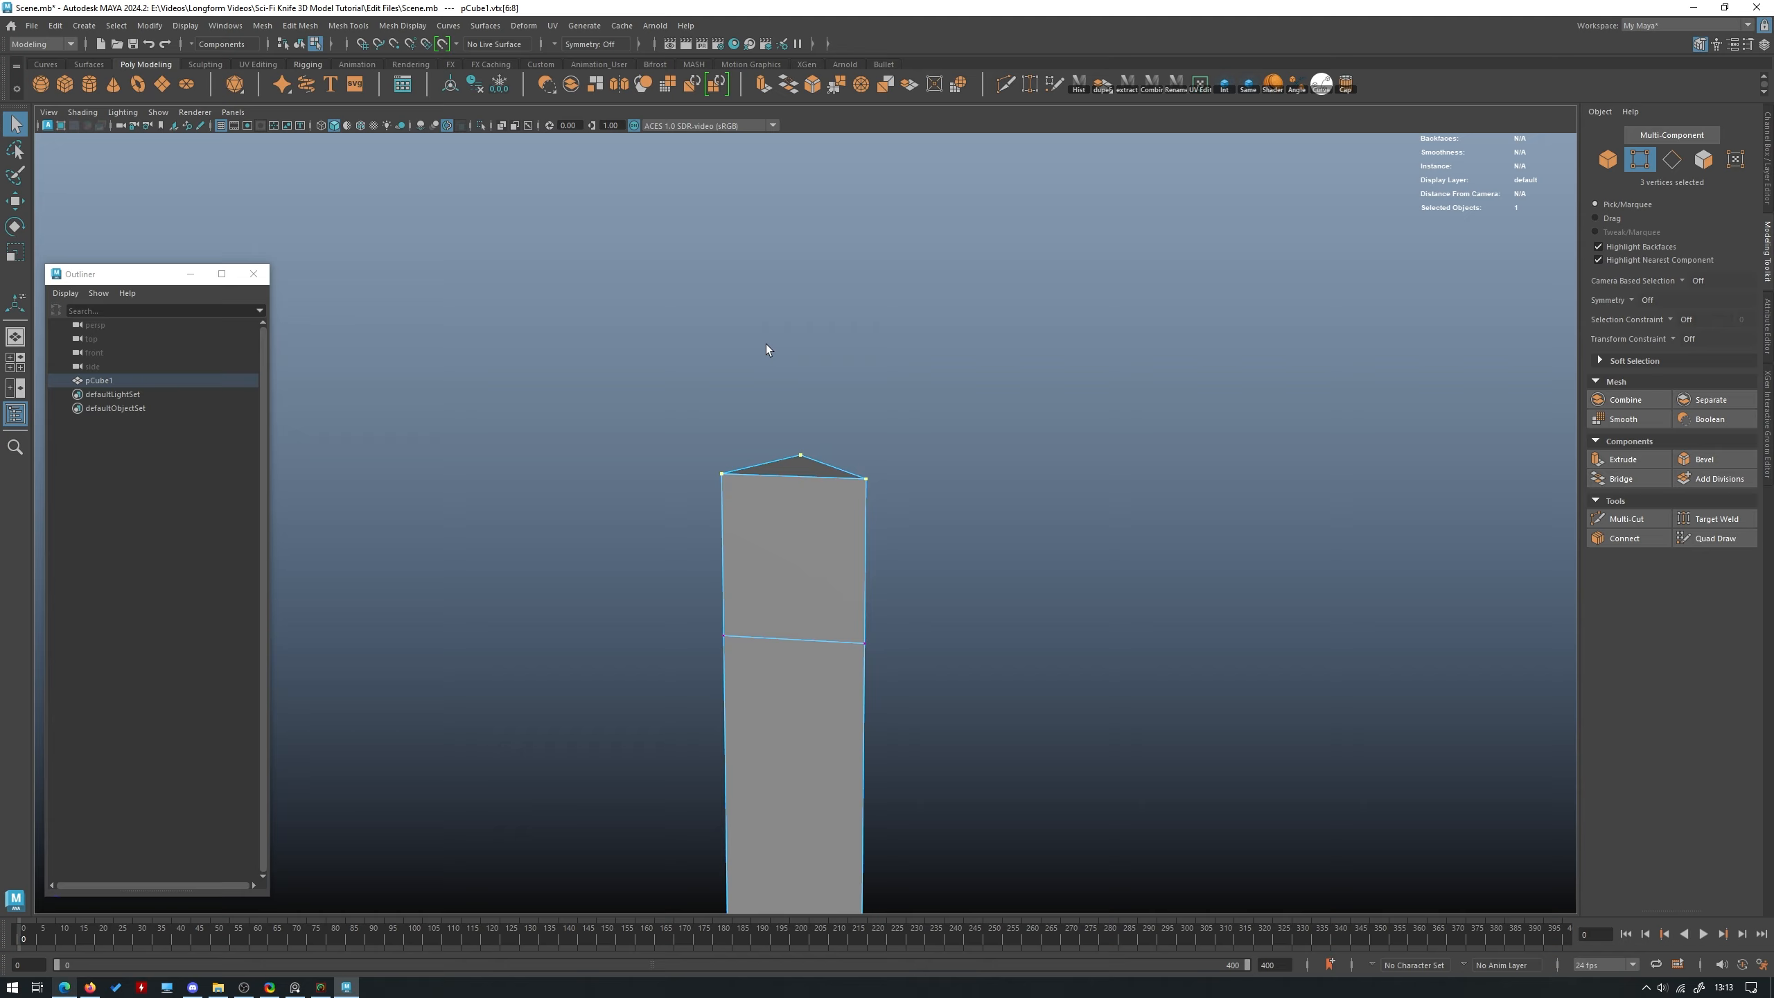
middle_click_drag(766, 344, 723, 337, "alt")
left_click(301, 25)
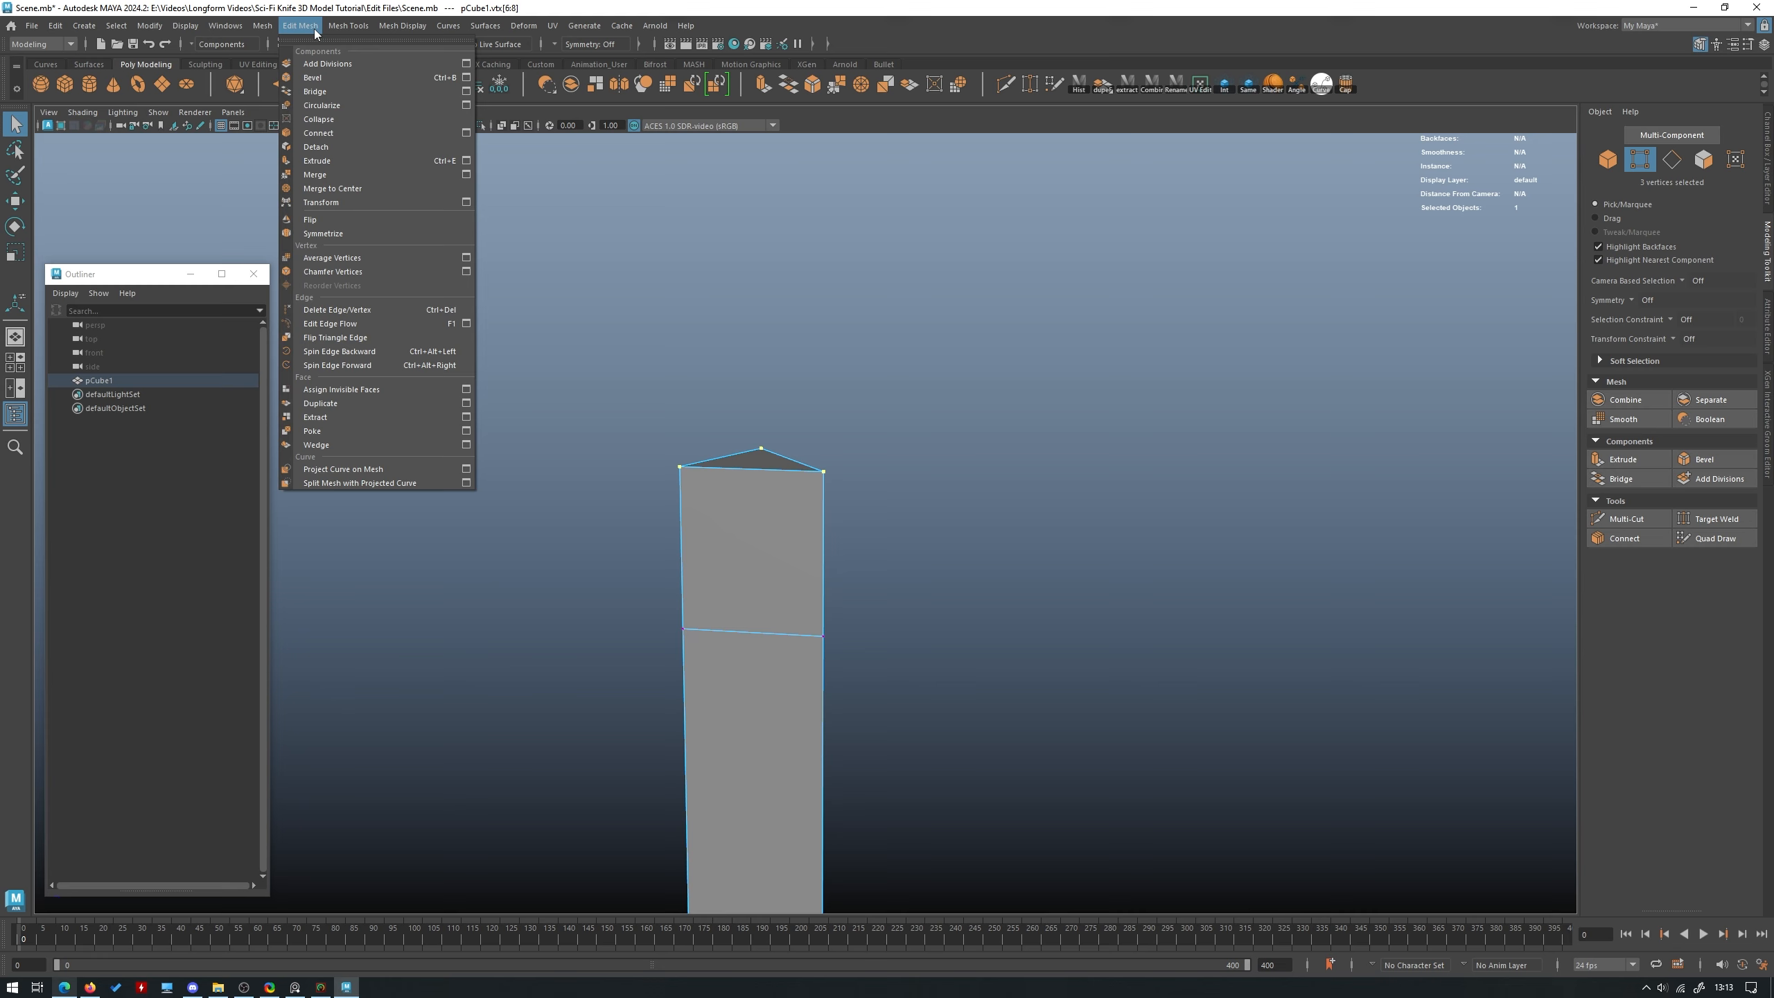
left_click(354, 189)
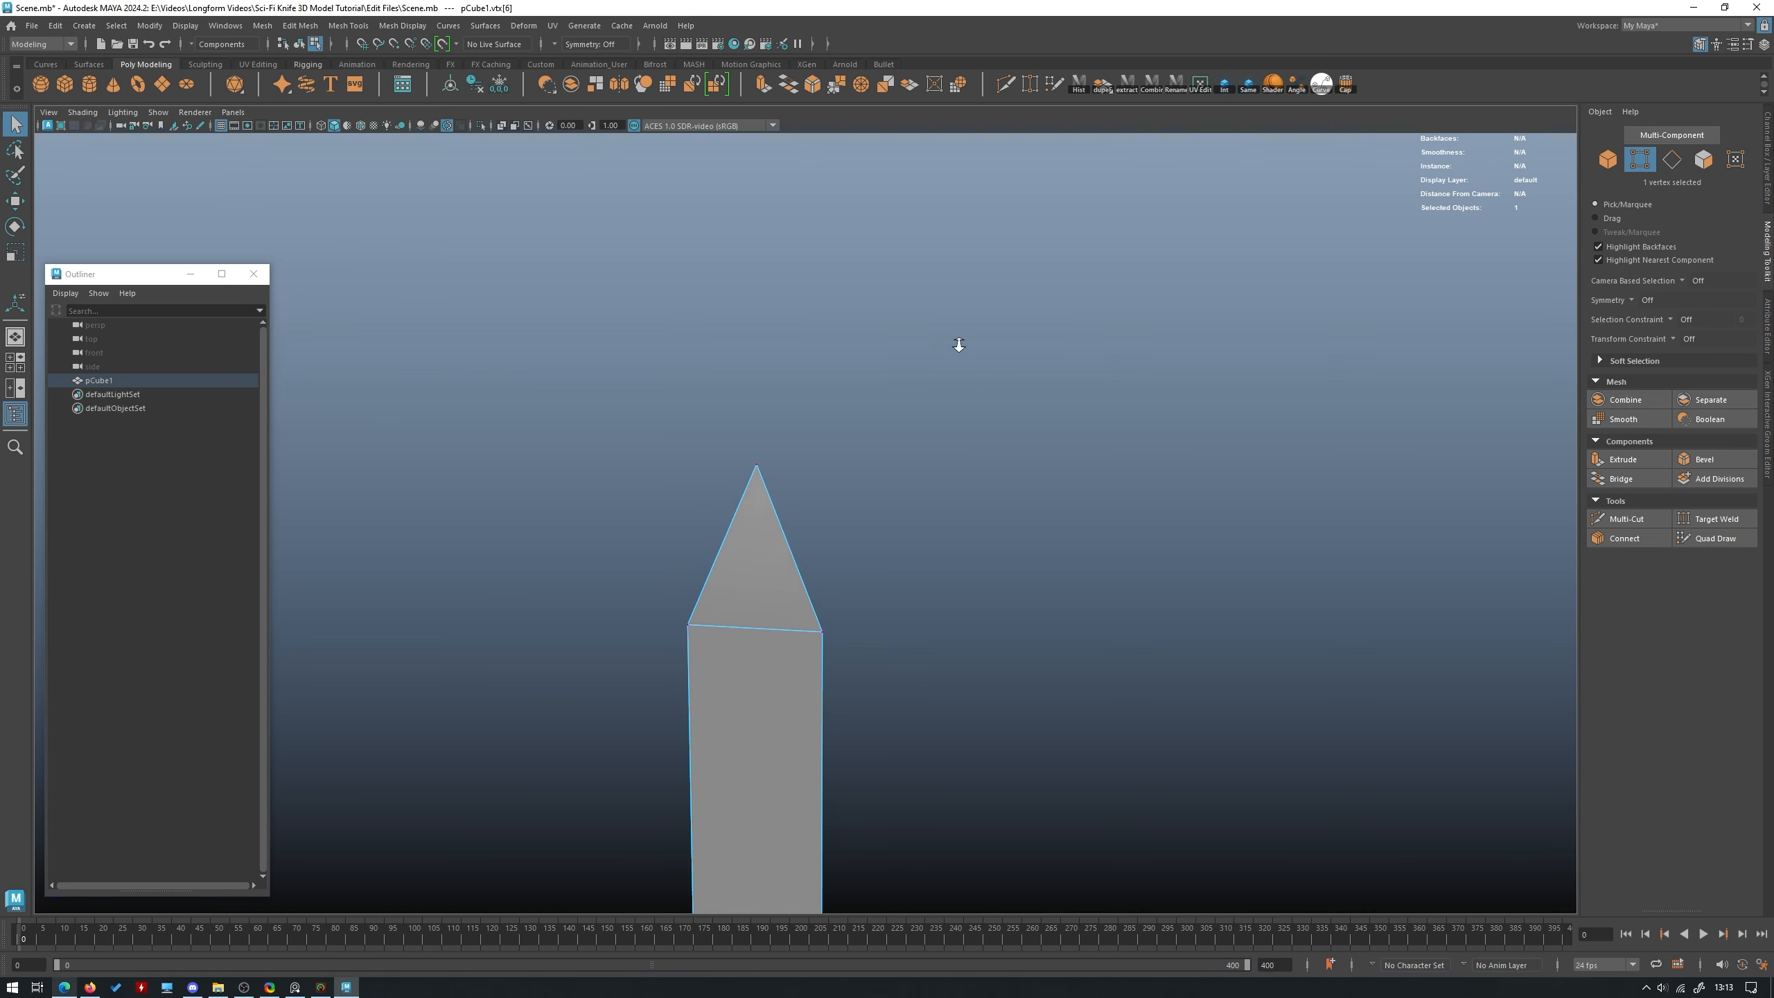
scroll(920, 337, "down", 5)
left_click_drag(935, 404, 866, 408, "alt")
middle_click_drag(866, 408, 880, 213, "alt")
scroll(880, 214, "up", 1)
left_click_drag(887, 308, 798, 327, "alt")
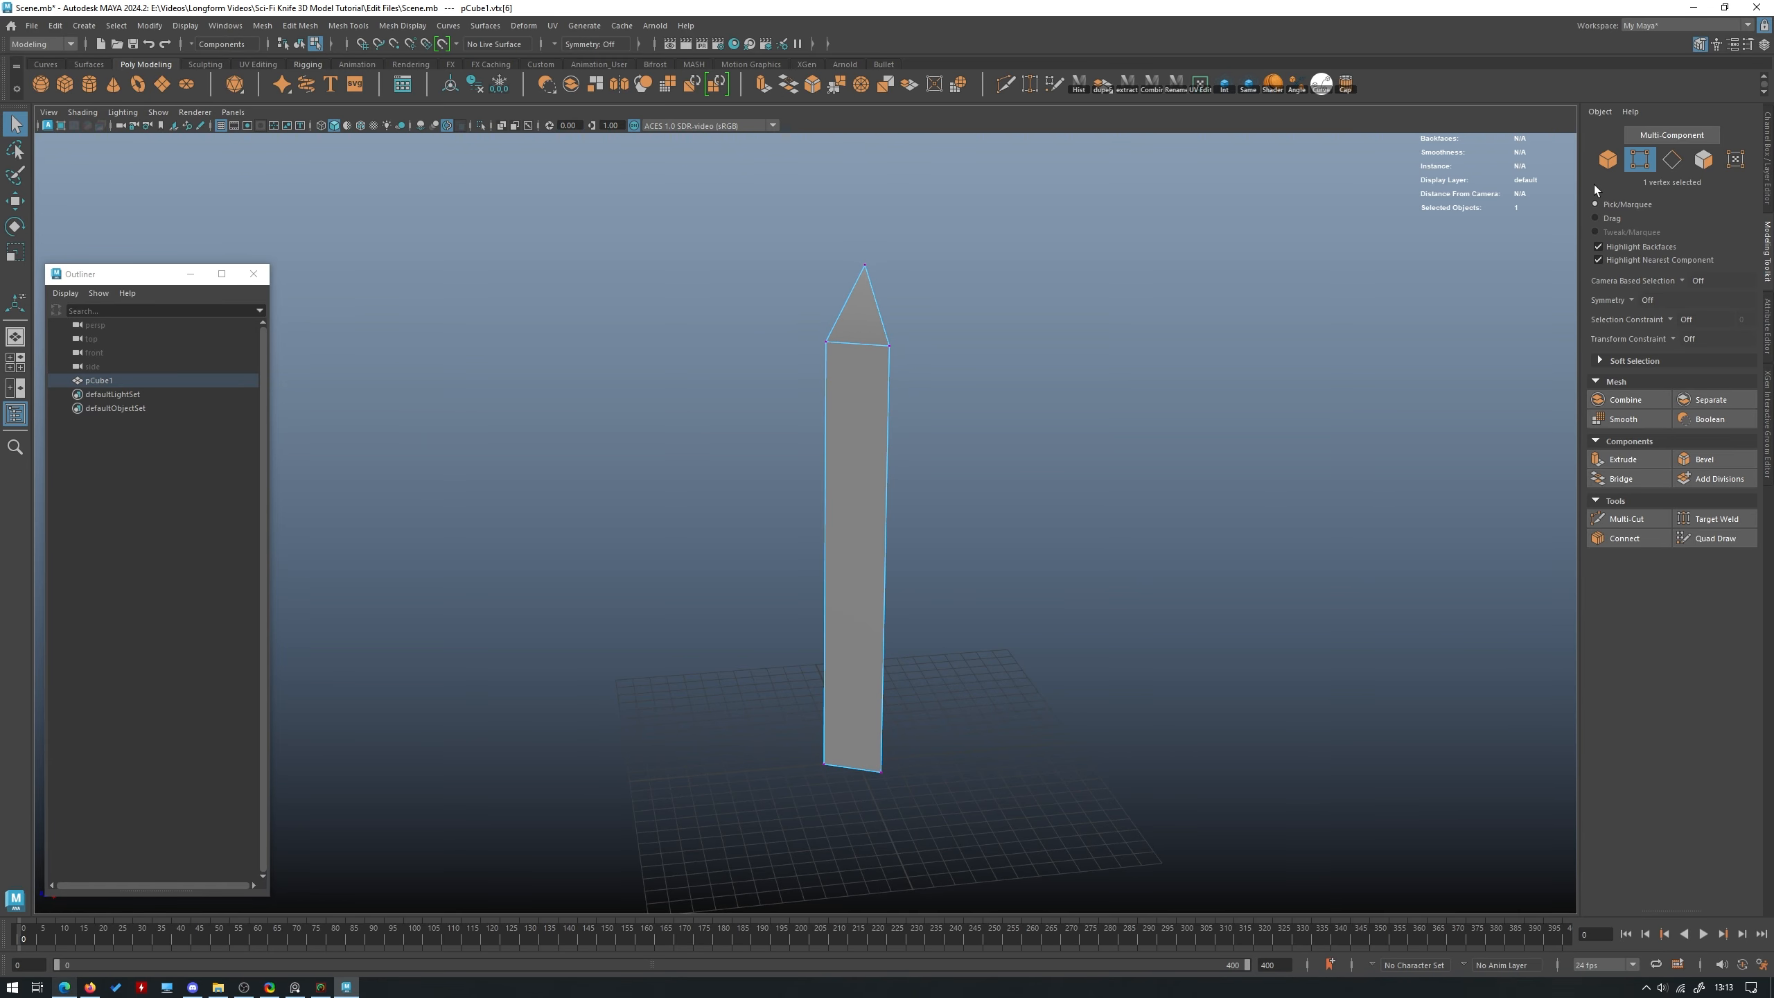
Return to object mode and deselect the blade to review its pointed shape.
left_click(1606, 163)
left_click(1172, 278)
left_click_drag(1174, 280, 1113, 339, "alt")
middle_click_drag(1126, 349, 1088, 371, "alt")
scroll(1088, 370, "up", 1)
left_click_drag(1088, 370, 997, 388, "alt")
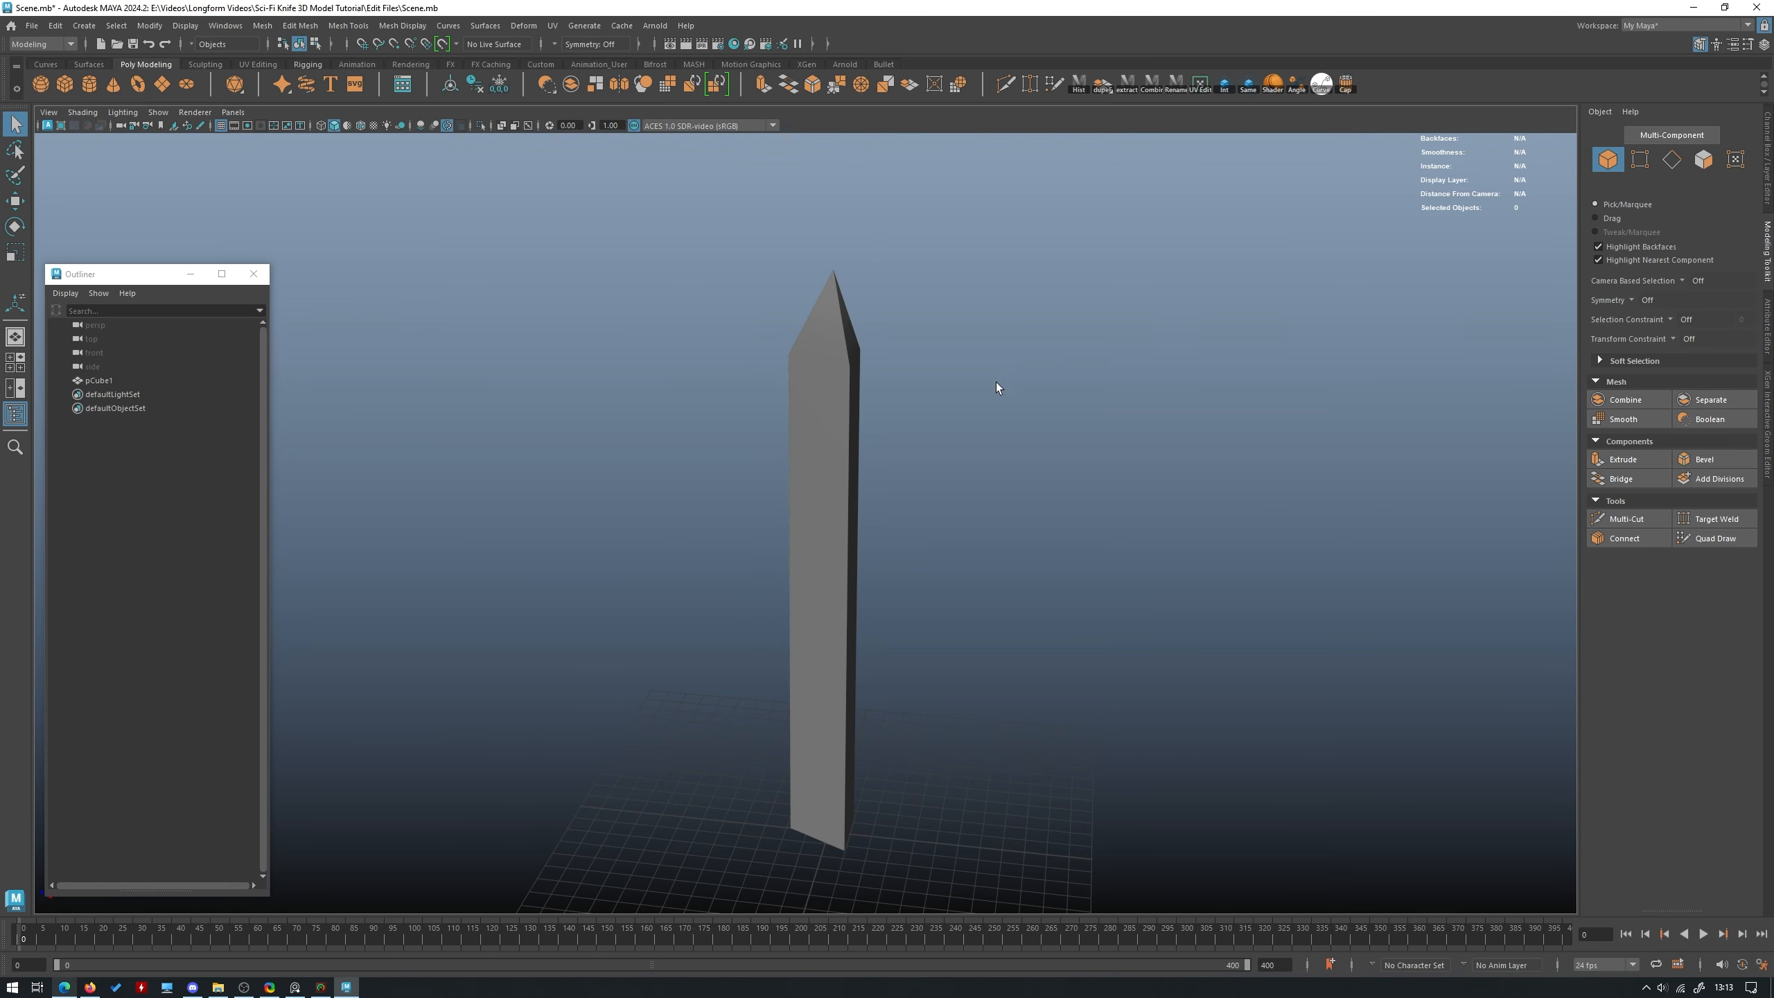
Raise the blade's tip vertex to about 27.31 on Y to lengthen the point.
left_click_drag(824, 347, 839, 368, "alt")
left_click(840, 368)
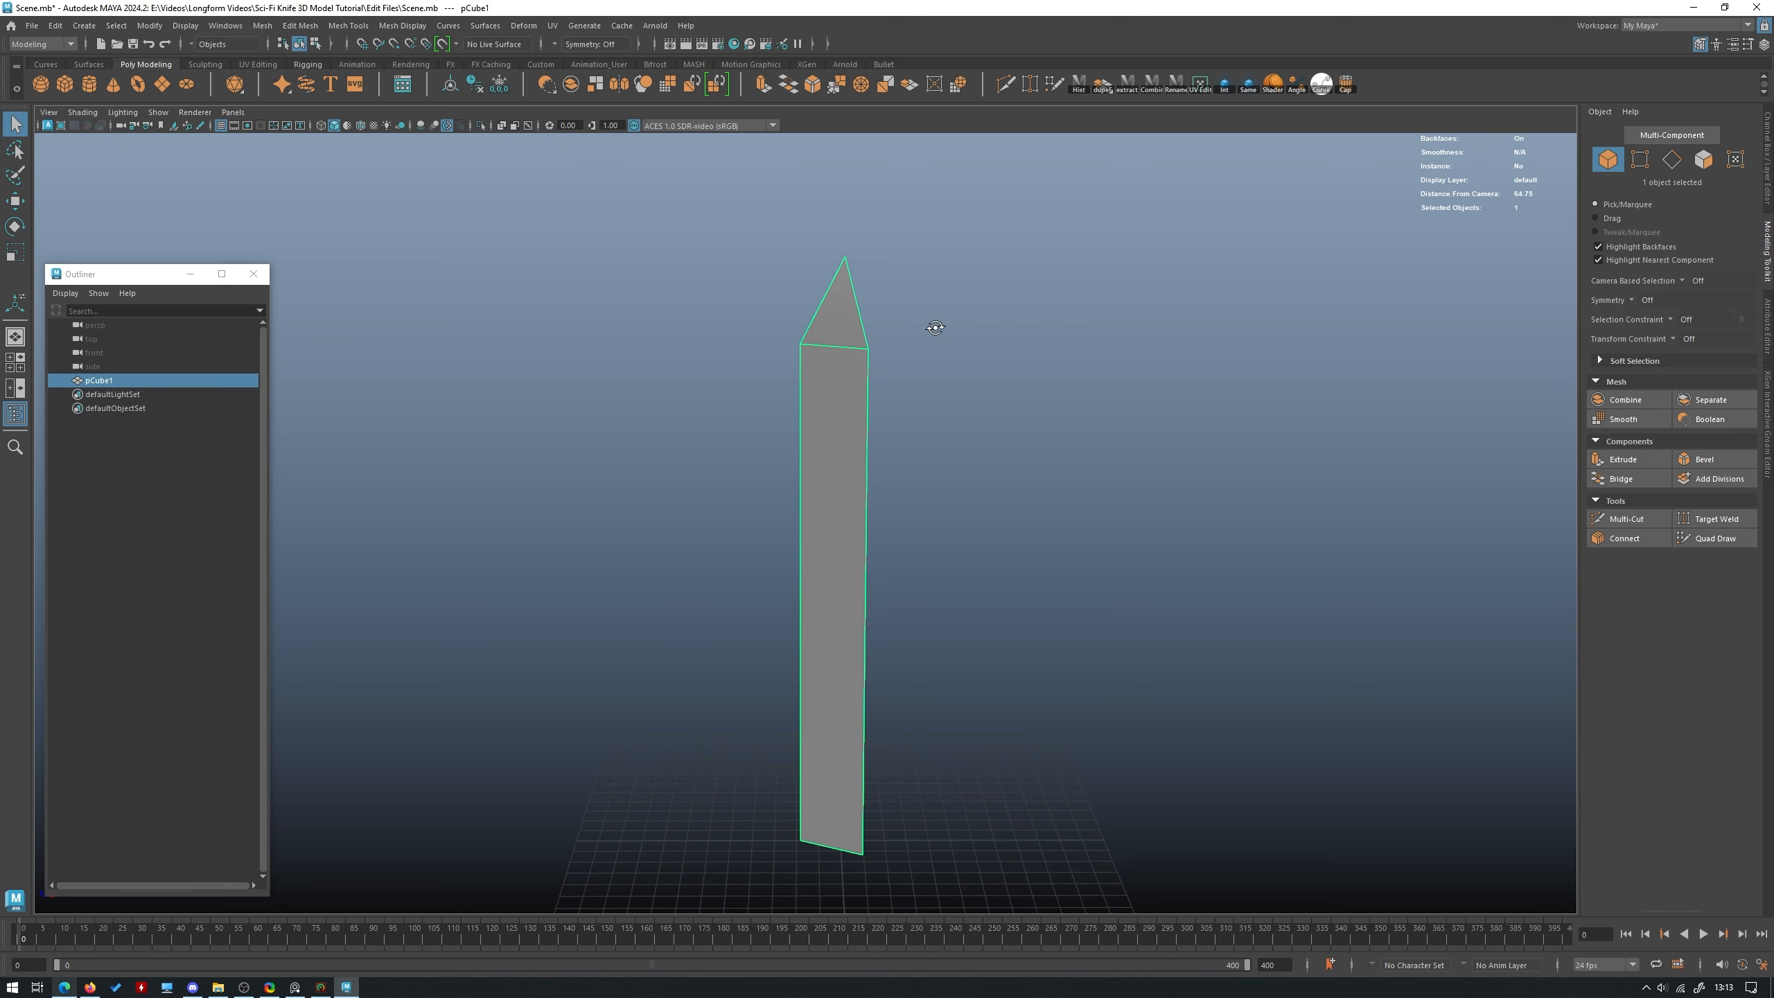
key("F9")
left_click(888, 241)
key("w")
mouse_move(836, 220)
left_mouse_down()
mouse_move(836, 197)
mouse_move(852, 242)
left_mouse_up()
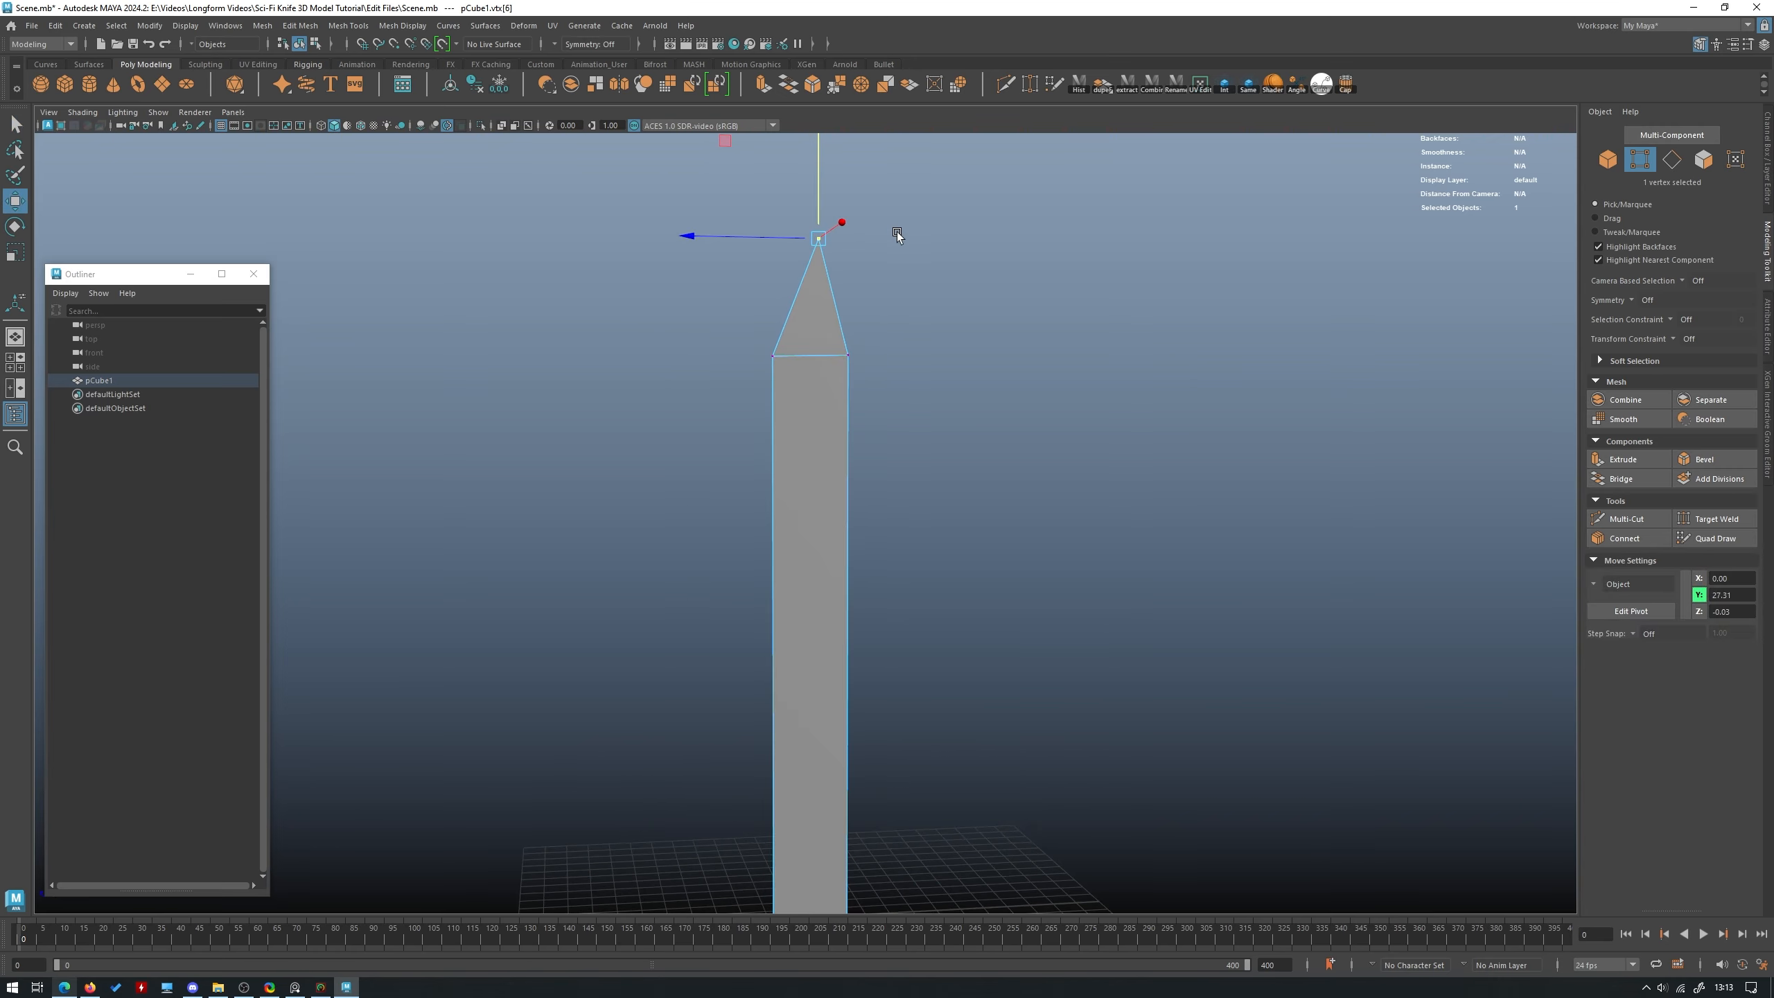
Nudge the blade's tip vertex slightly along its height and return to object mode.
middle_click_drag(898, 233, 899, 219)
right_click_drag(893, 239, 948, 214)
left_click(948, 214)
Scale the wide long side face of the blade along X to adjust the triangular cross-section, and return to object mode.
left_click_drag(948, 214, 887, 432, "alt")
left_click(856, 483)
right_click_drag(887, 433, 887, 460)
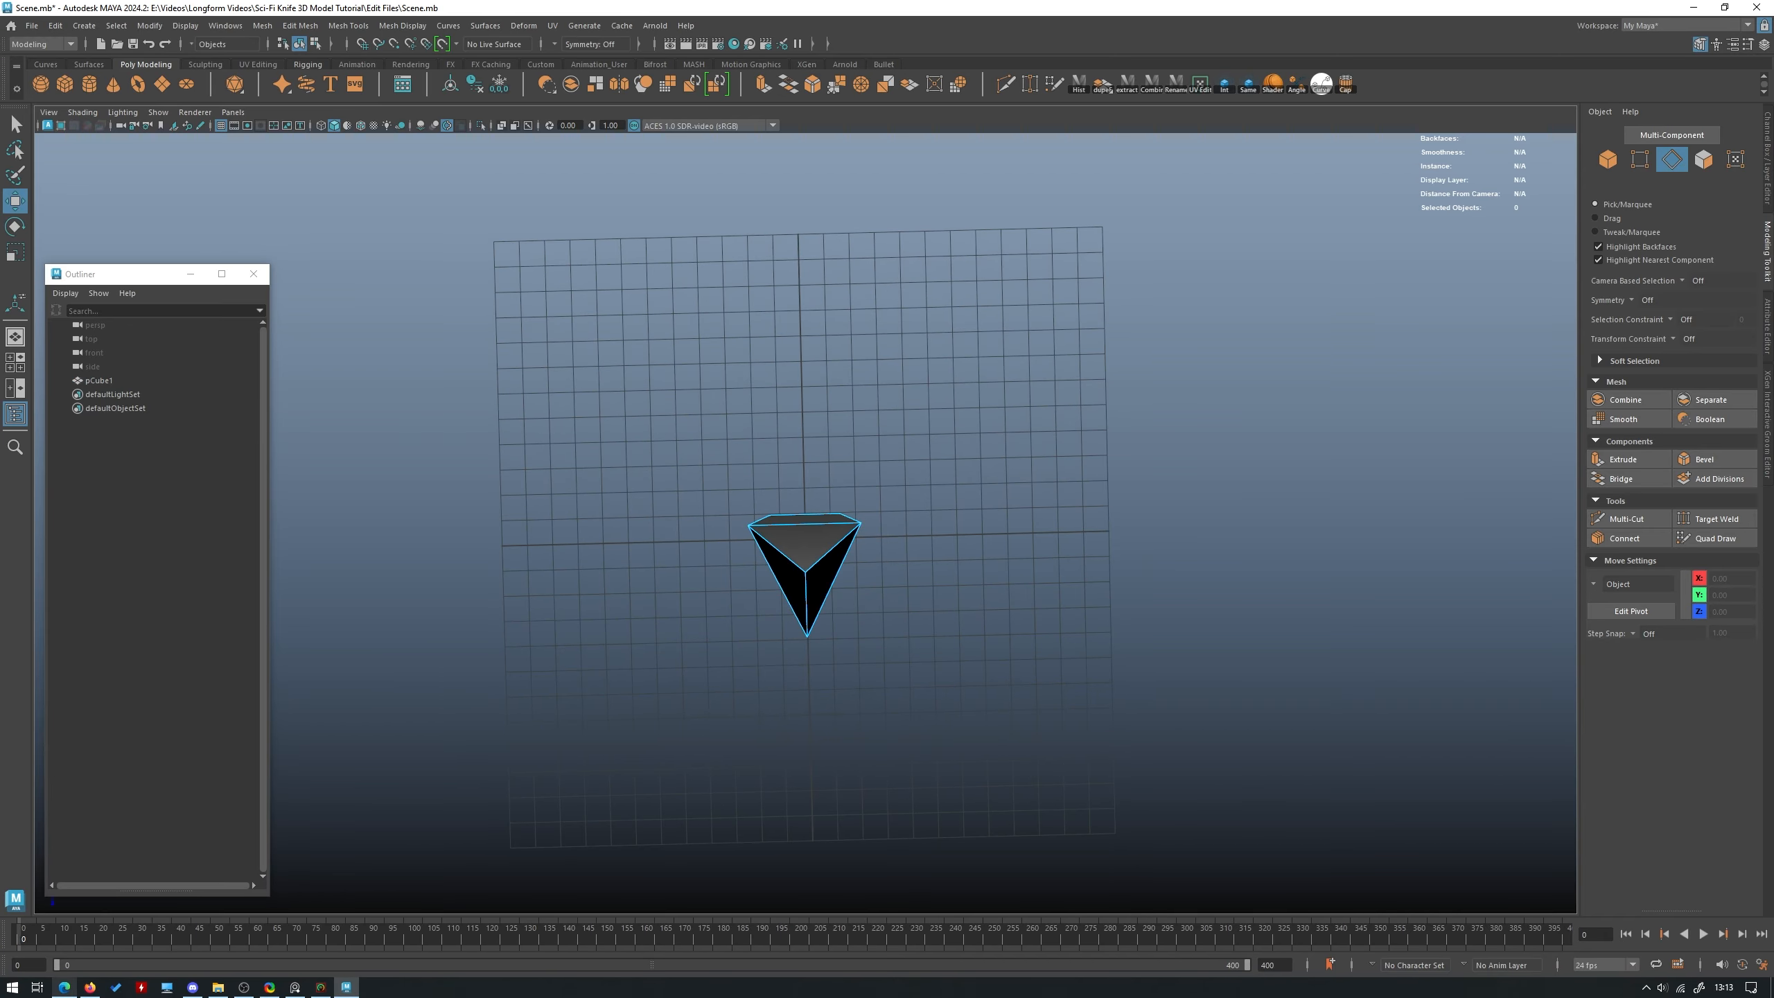
left_click_drag(887, 453, 906, 435, "alt")
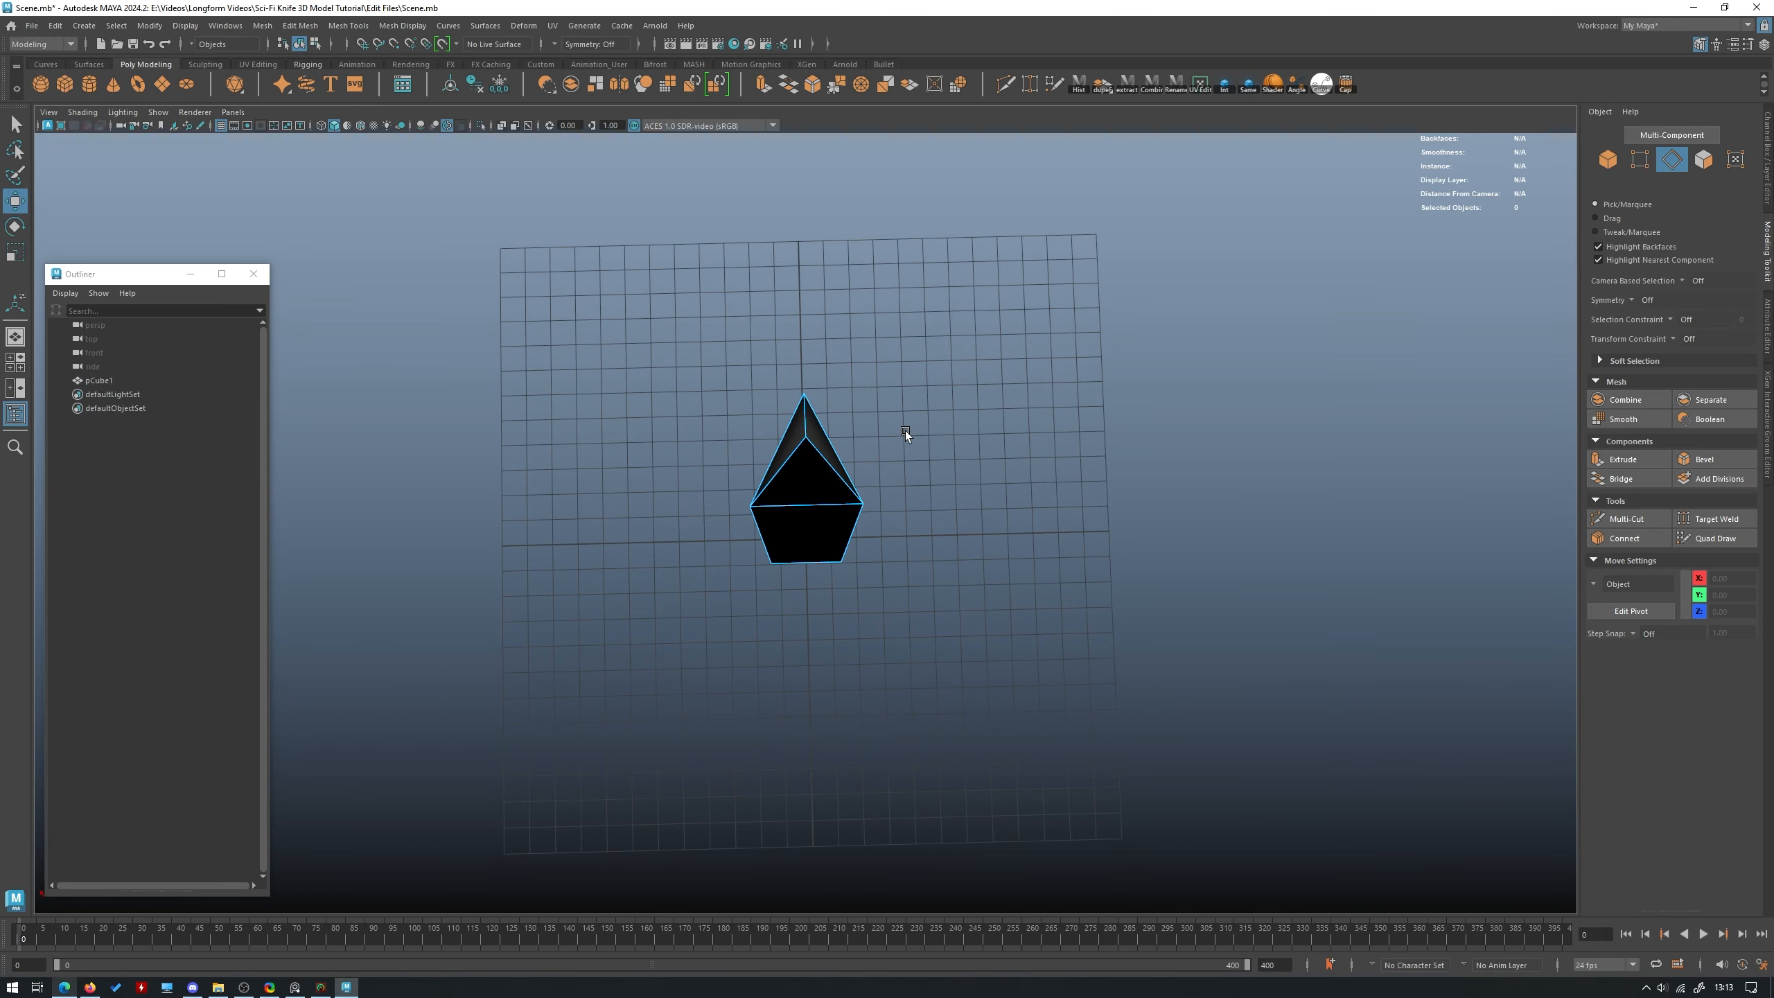
left_click(1703, 159)
left_click(833, 521)
key("r")
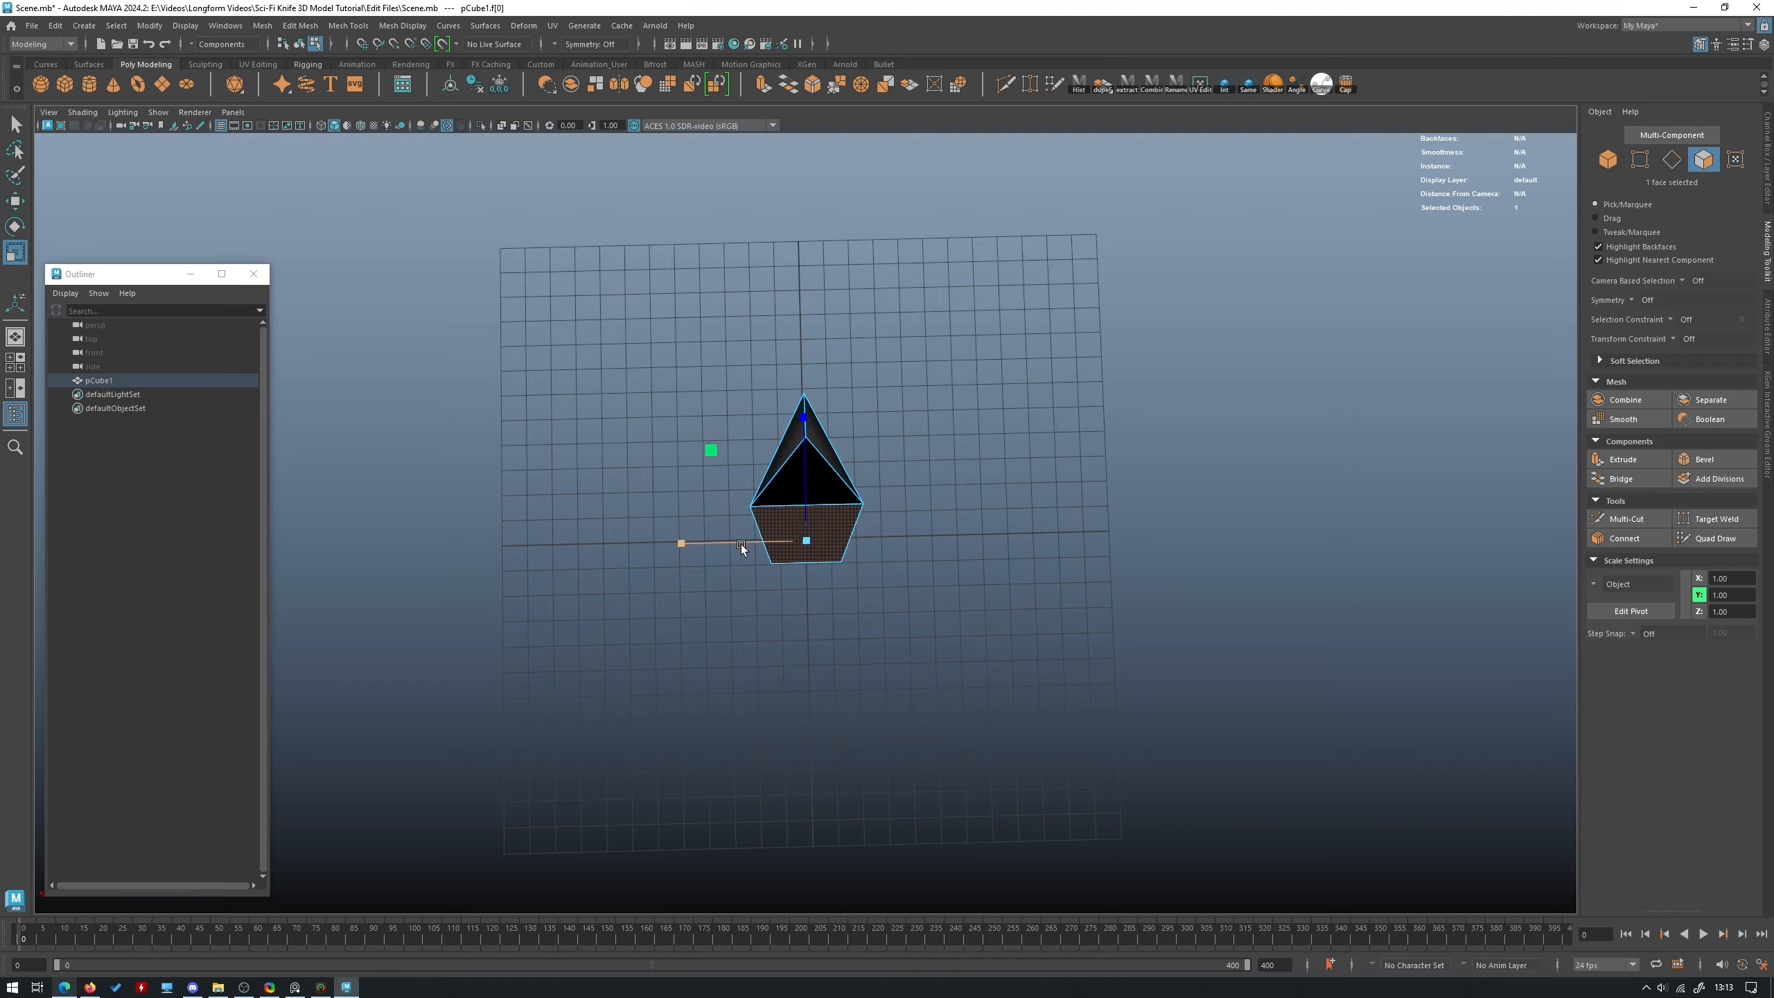
left_click_drag(739, 544, 945, 560)
left_click(1608, 160)
left_click(1159, 283)
Cut a vertical edge down the middle of each of the blade's three long faces with Multi-Cut.
scroll(1089, 315, "down", 4)
left_click(818, 462)
left_click_drag(803, 426, 869, 458, "alt")
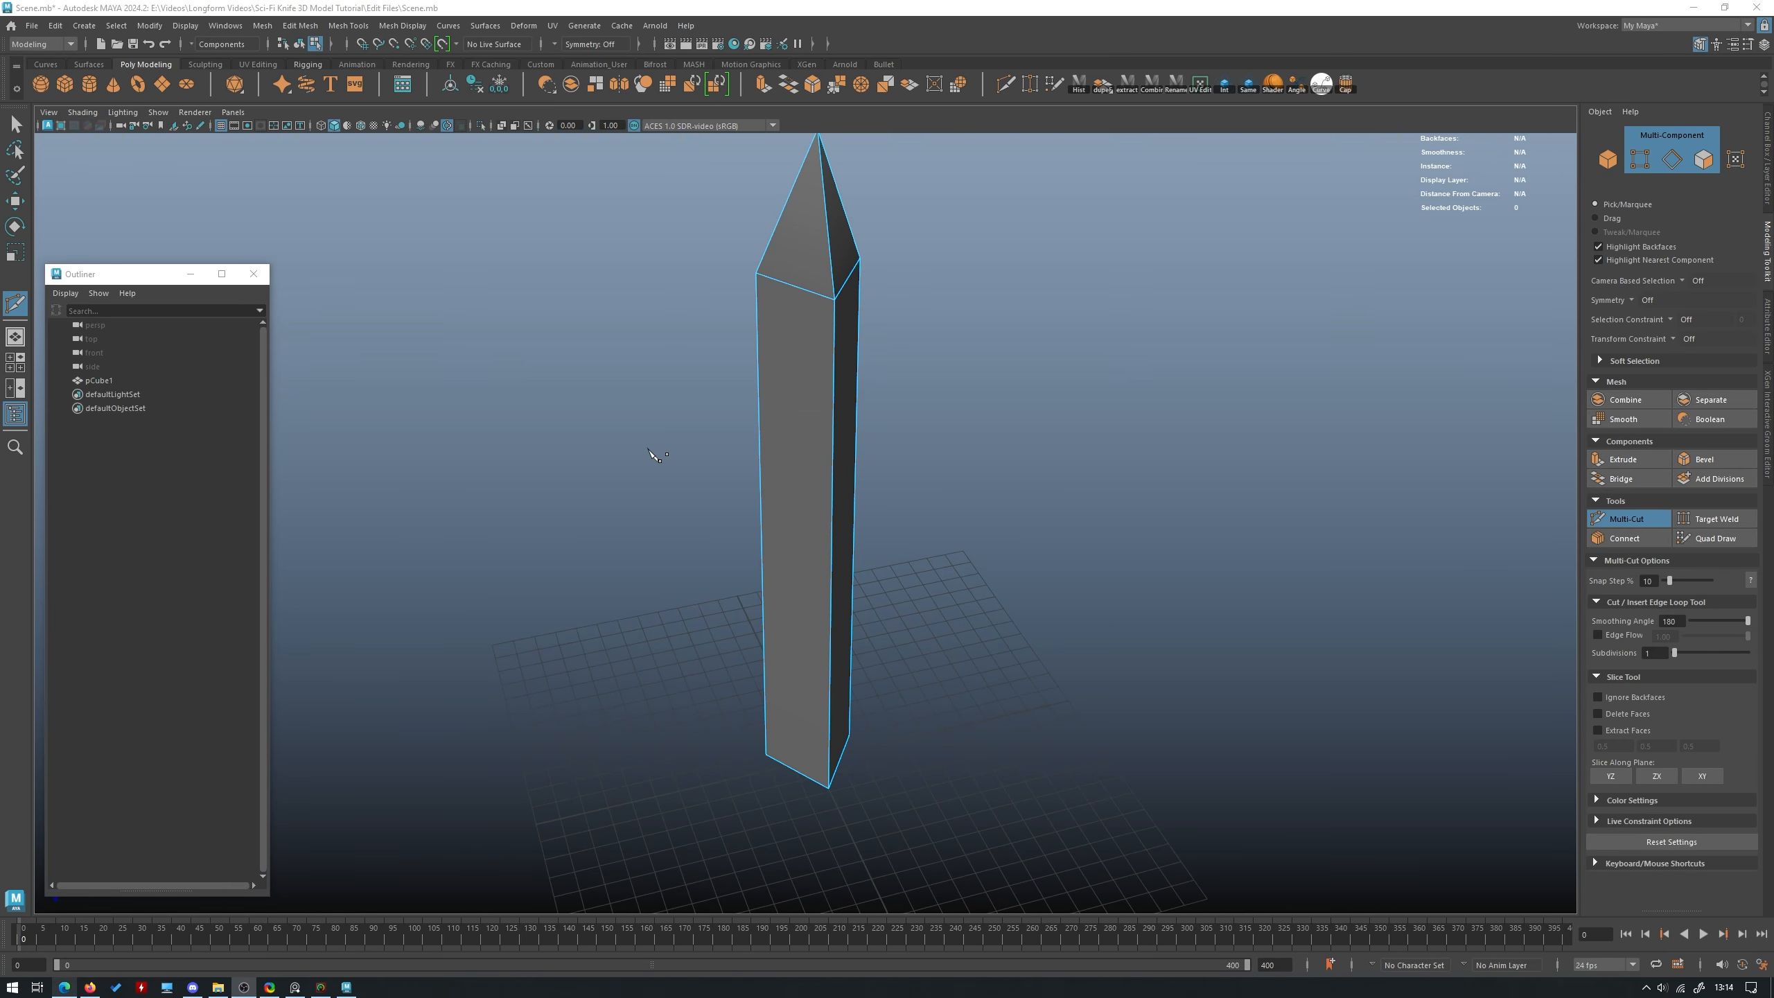
left_click_drag(653, 451, 702, 439, "alt")
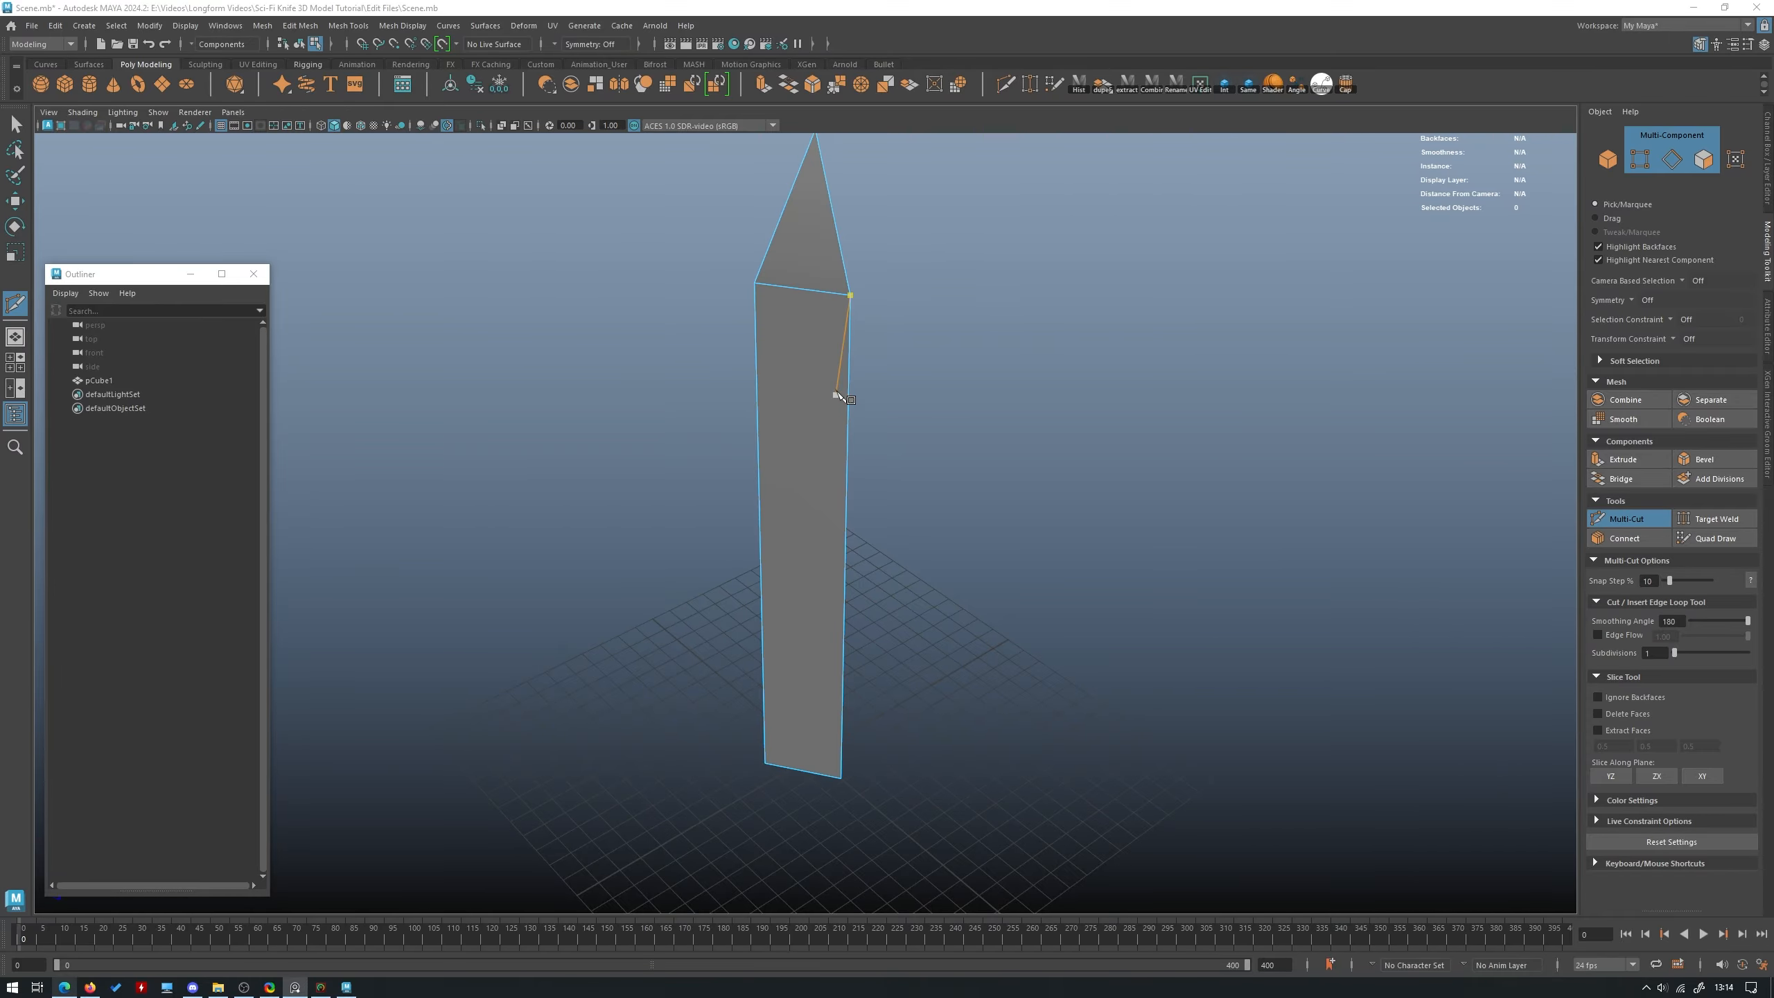
left_click_drag(899, 257, 920, 258, "alt")
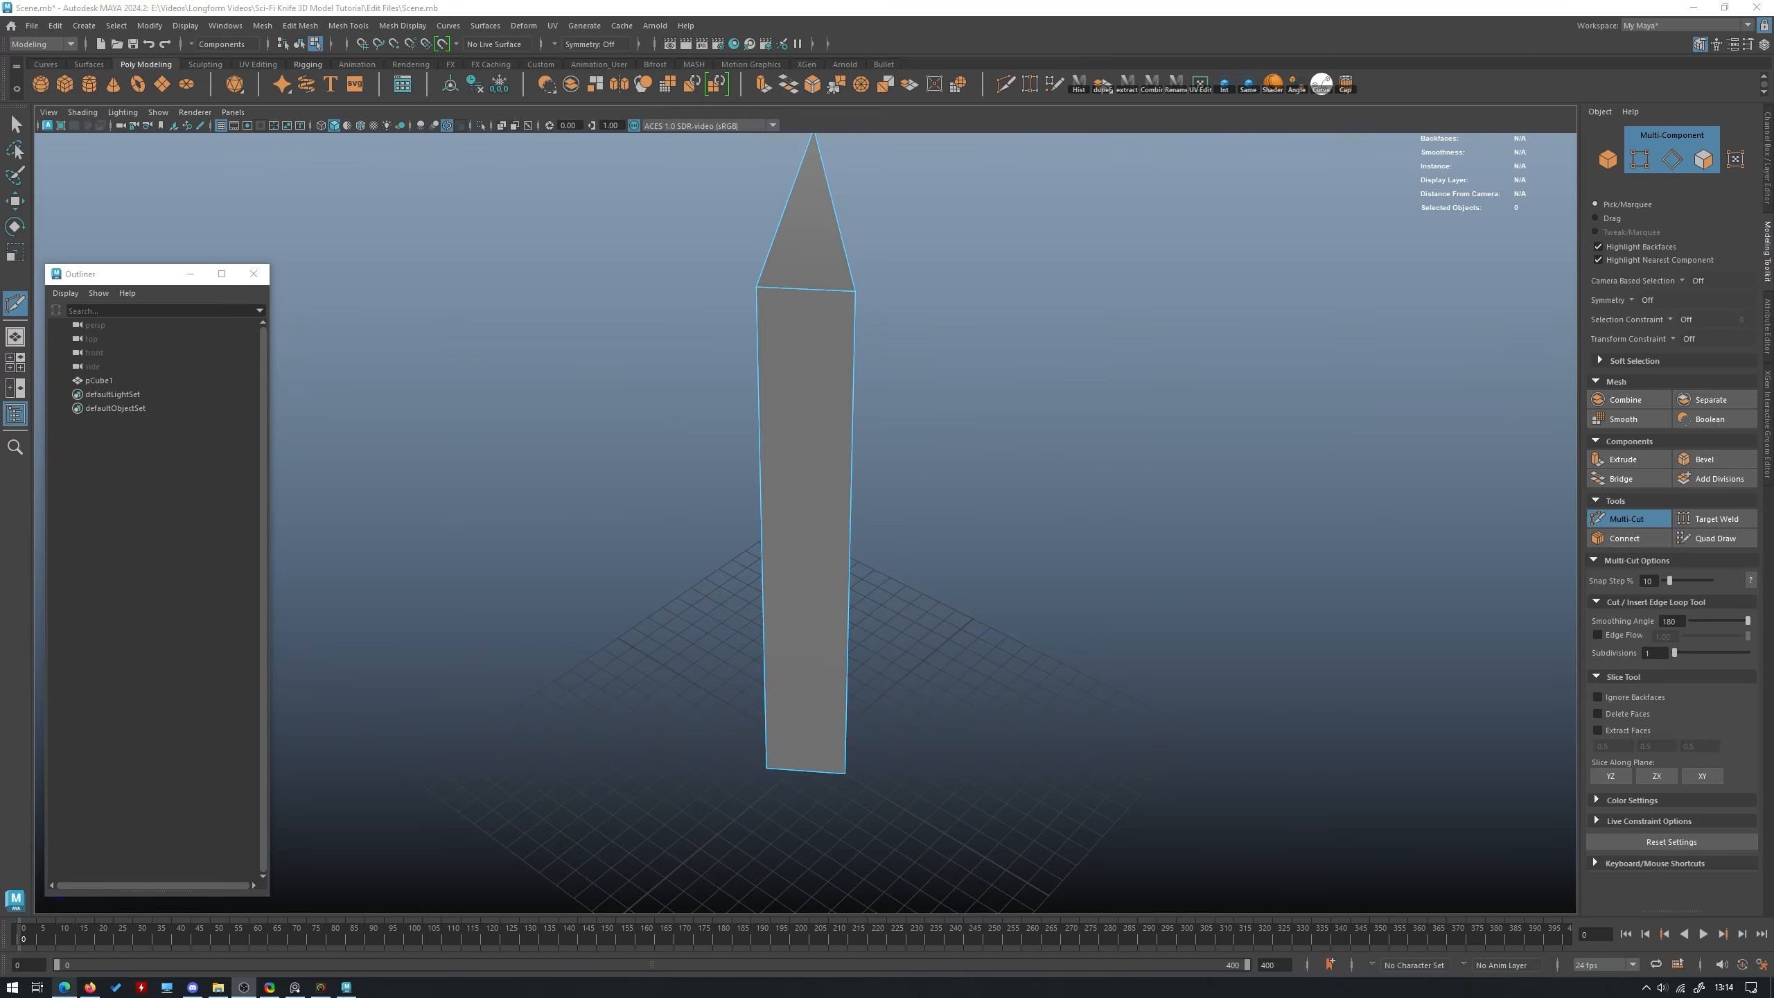
left_click_drag(796, 269, 827, 318, "alt")
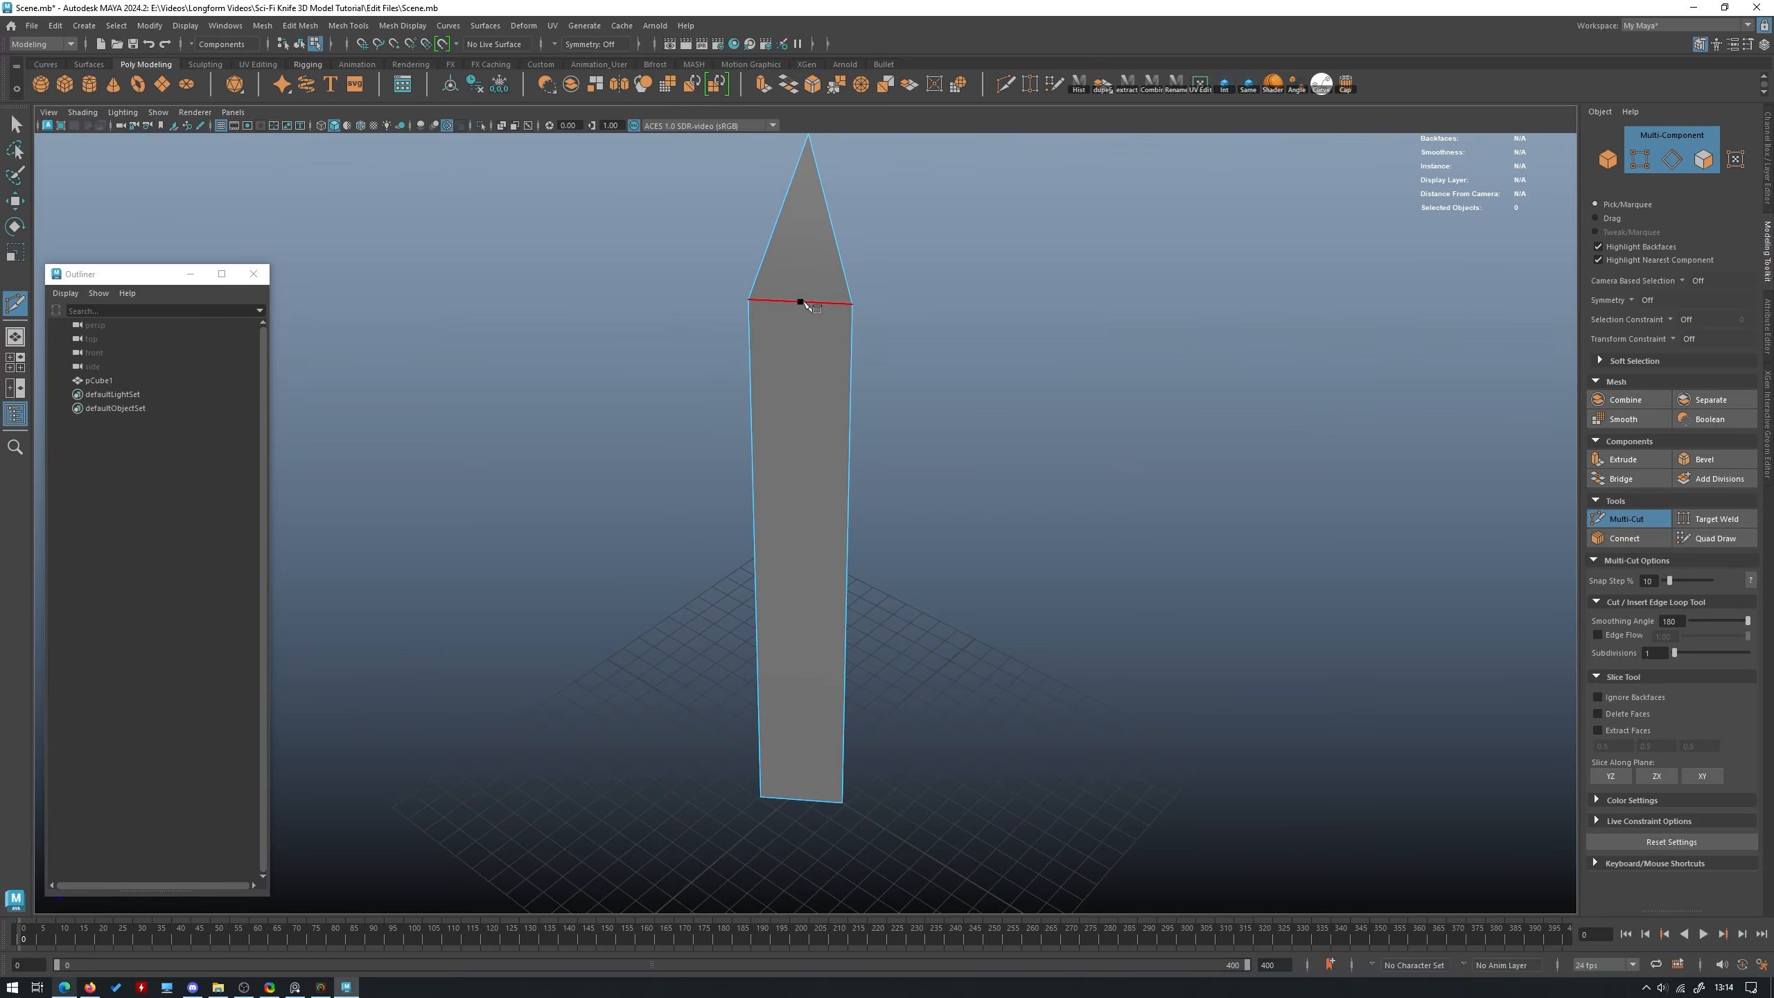
left_click(810, 304)
key("Escape")
left_click(809, 305)
left_click_drag(887, 662, 813, 333, "alt")
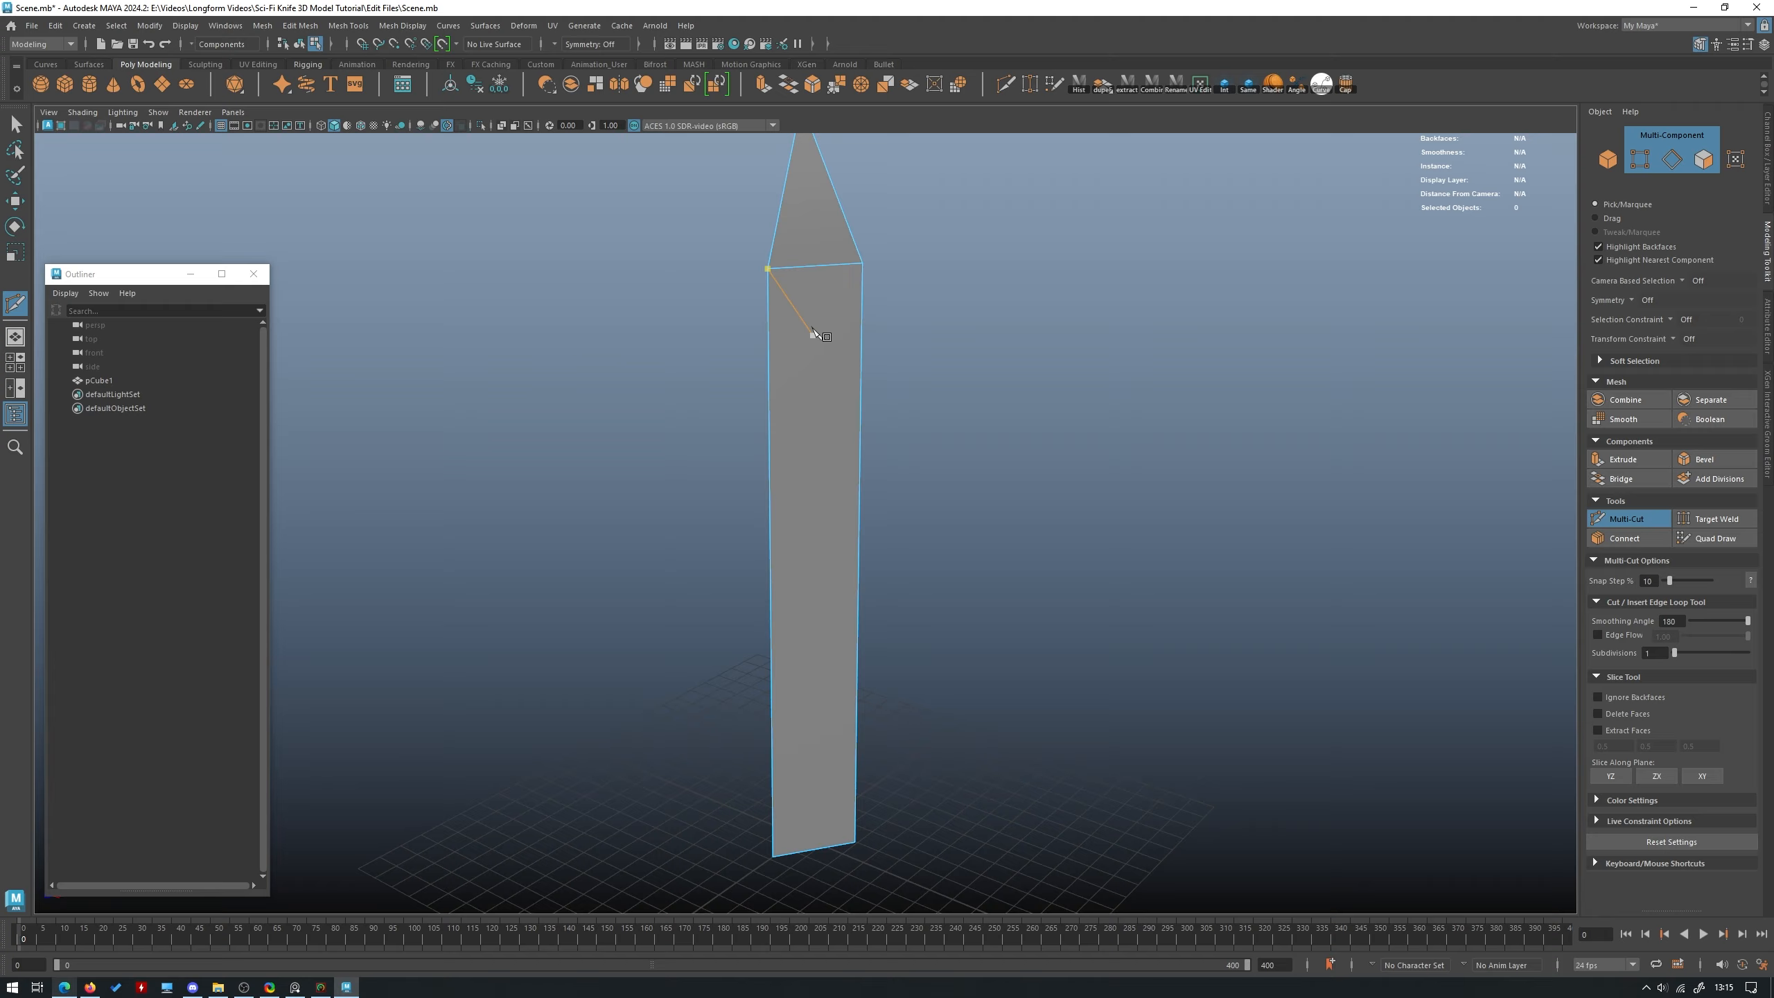
left_click(825, 831)
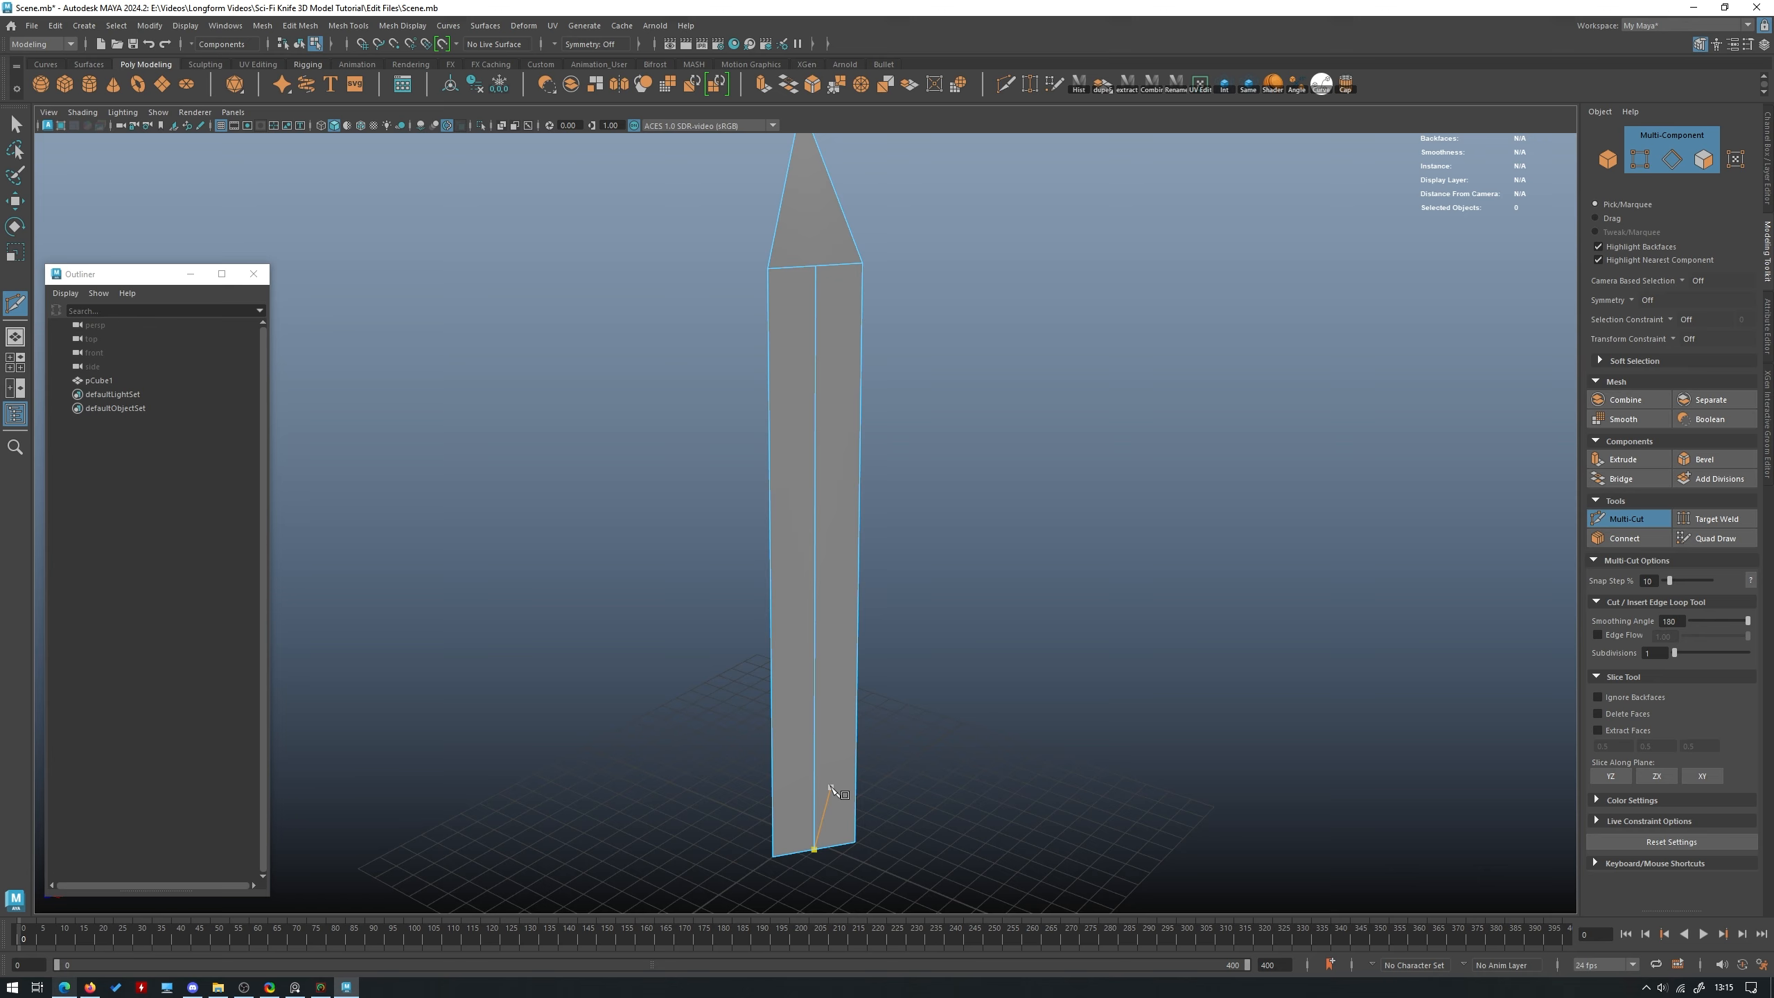
key("ctrl+z")
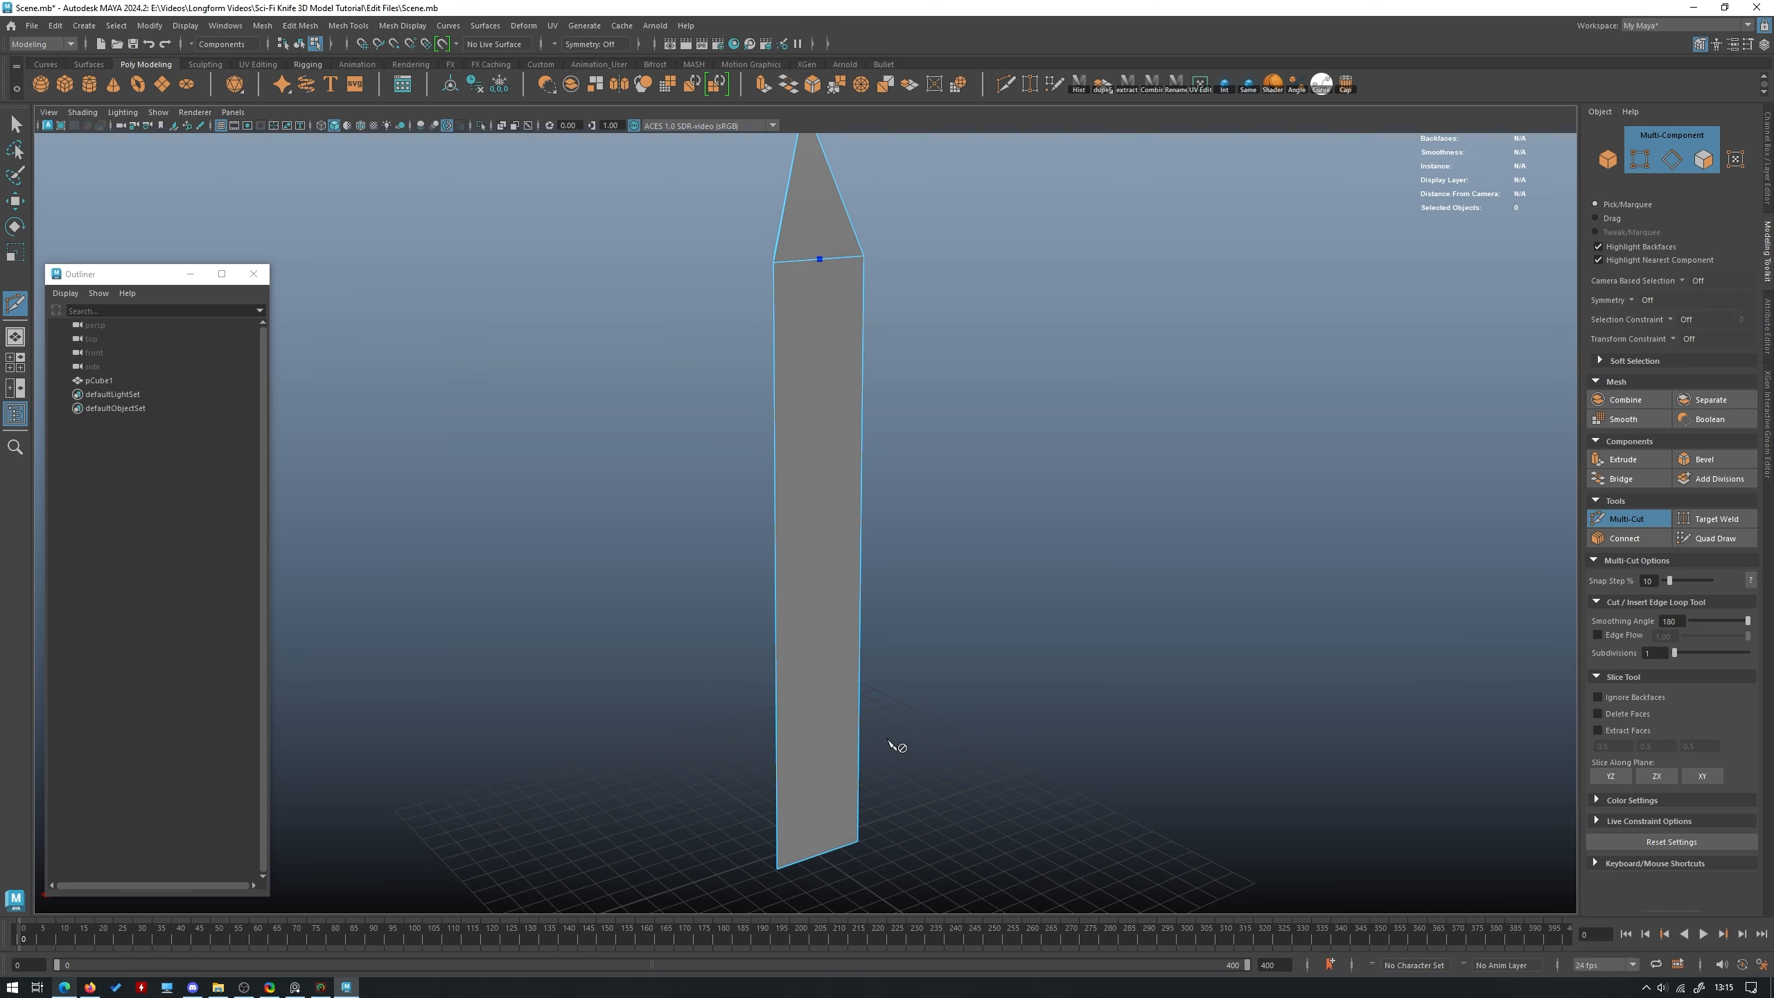
left_click(827, 844)
left_click_drag(851, 806, 863, 769, "alt")
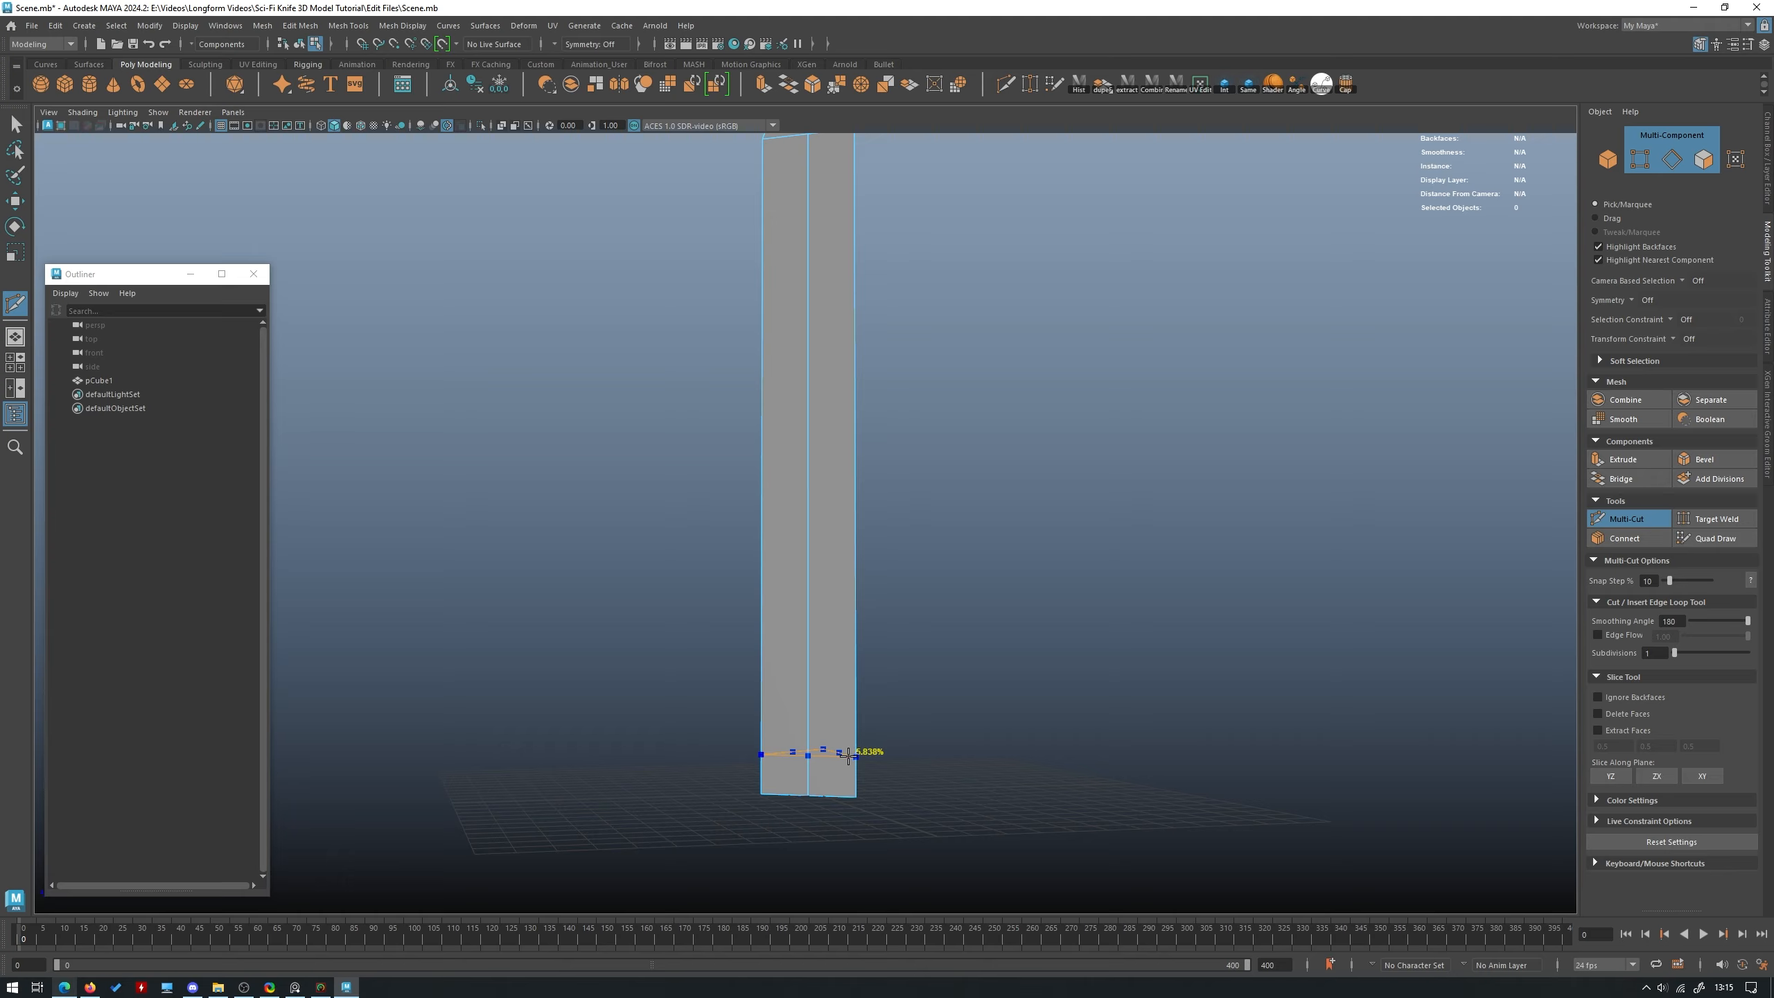
Insert a horizontal edge loop just above the blade's base and return to object mode.
left_click(847, 778, "ctrl")
left_click_drag(847, 778, 1098, 652, "alt")
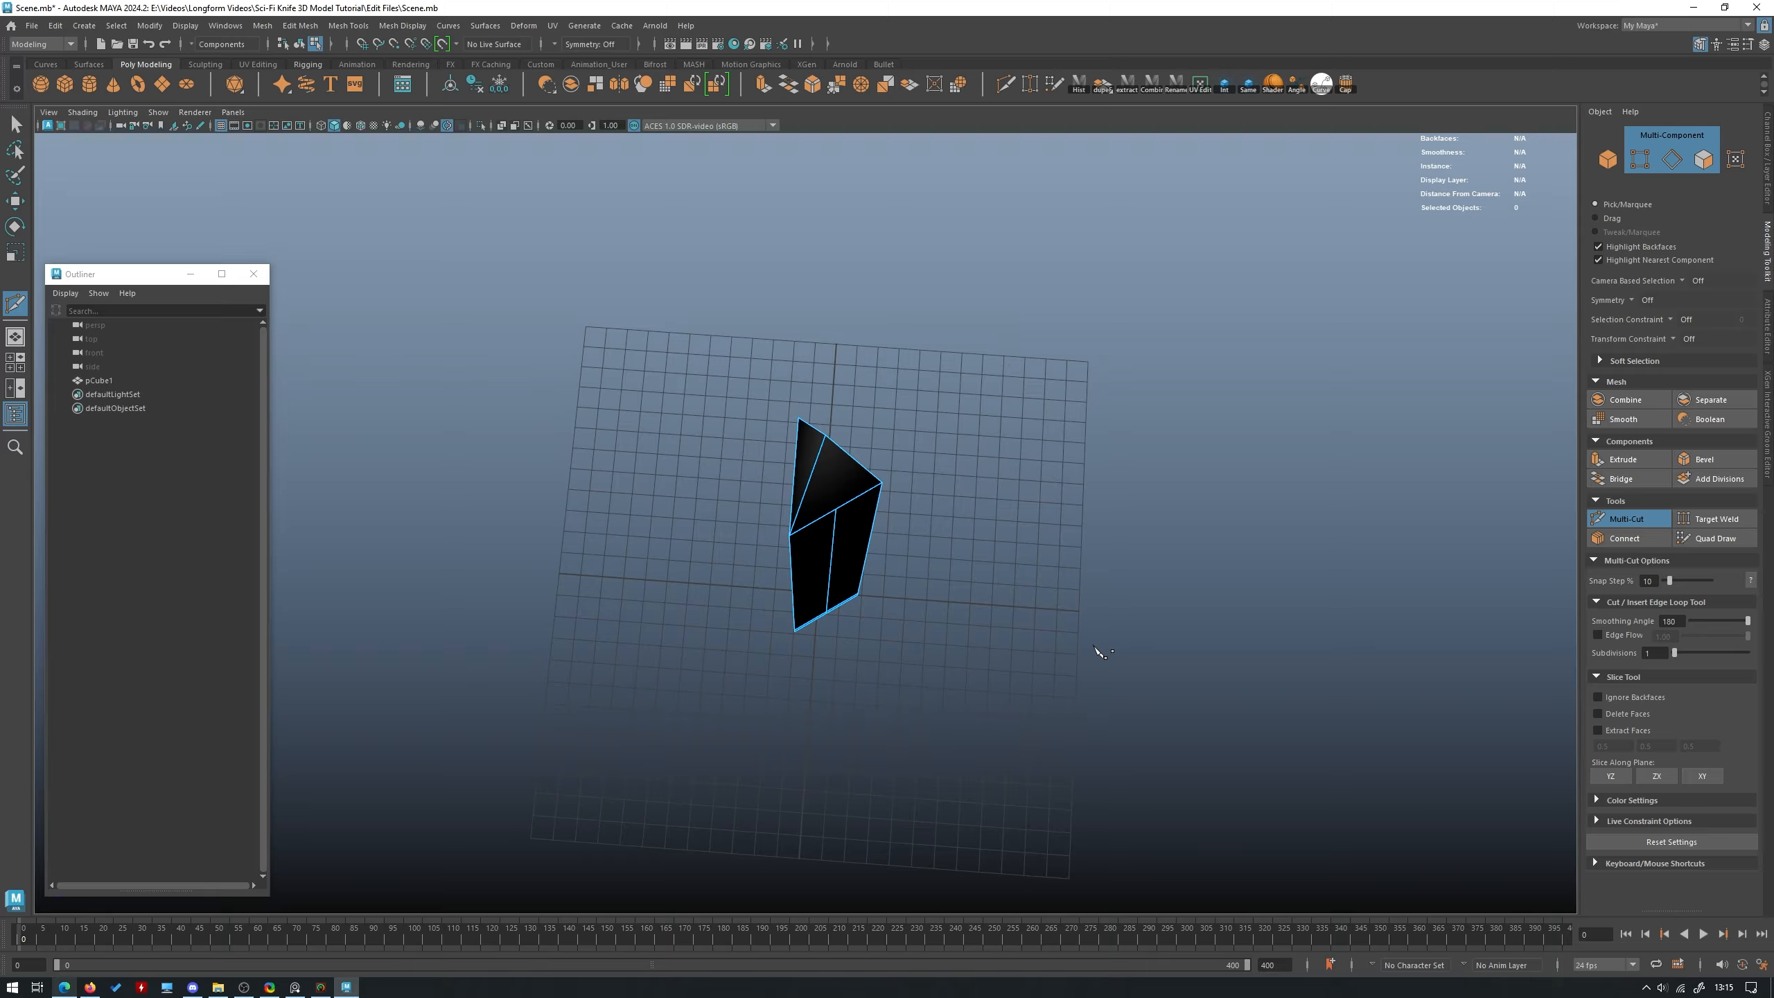
left_click(1605, 160)
key("w")
left_click_drag(995, 526, 1433, 191, "alt")
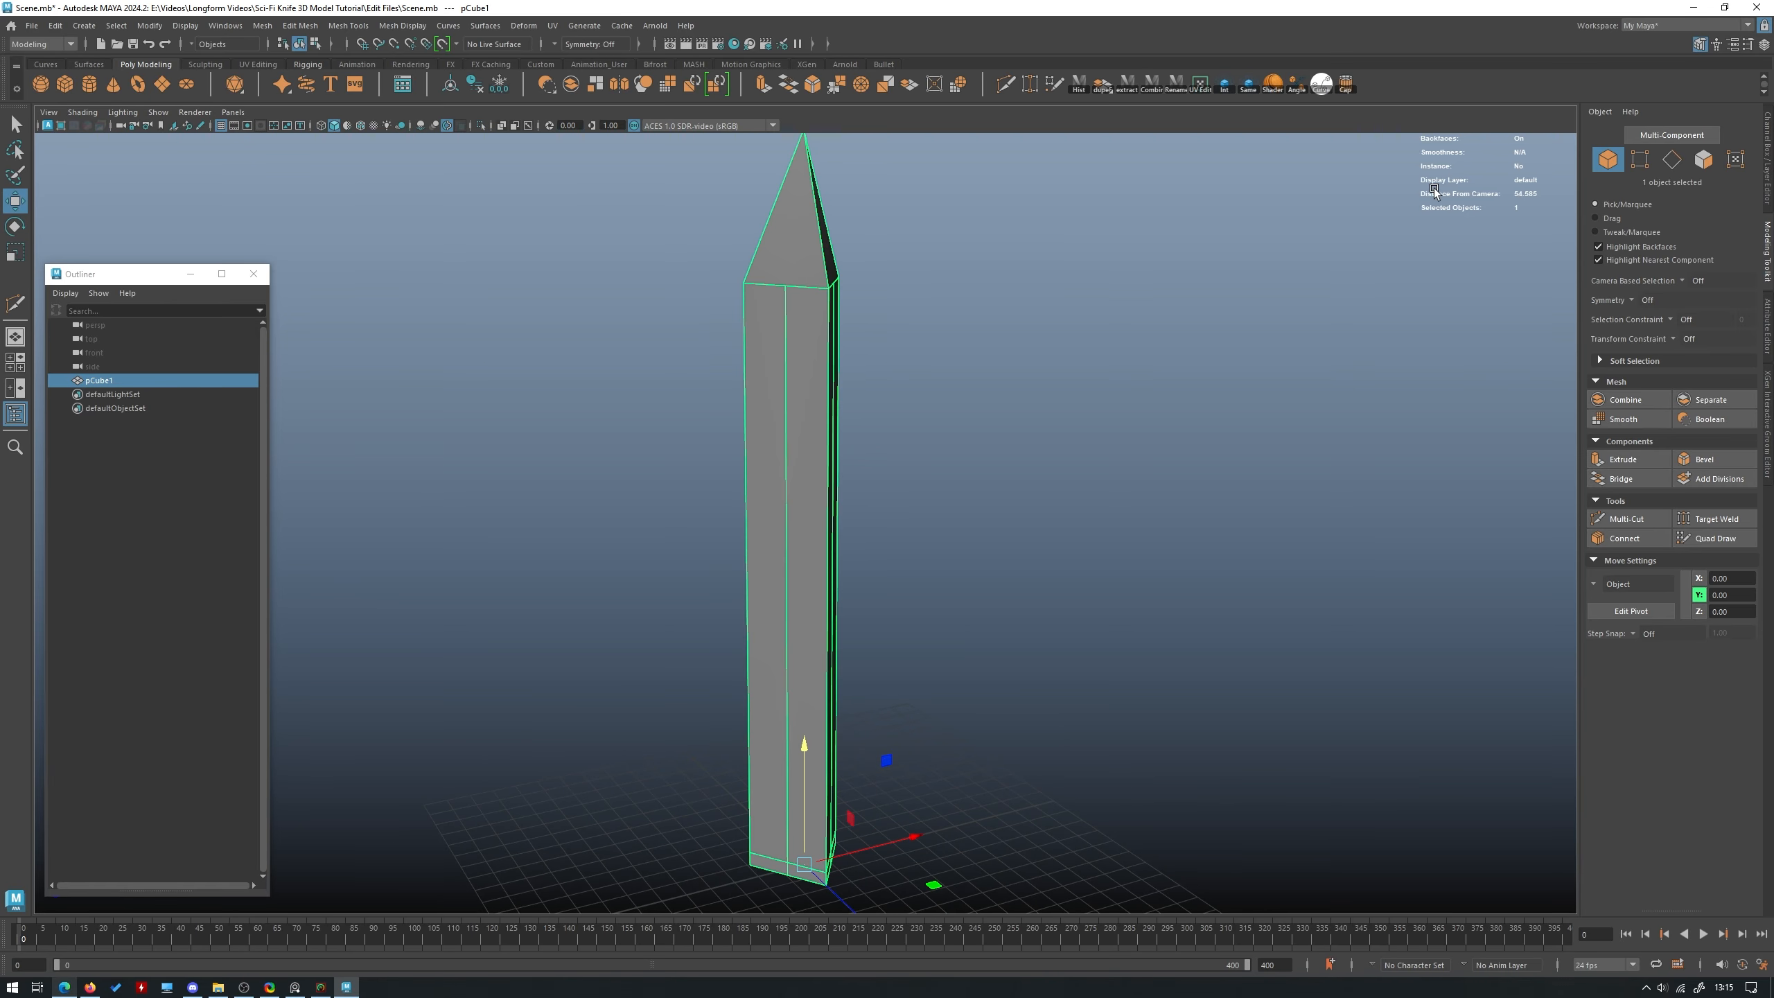
Try beveling the vertical centre edges on the three long faces, and undo the bevel.
left_click(1680, 164)
left_click(785, 355)
left_click_drag(831, 360, 804, 352, "alt")
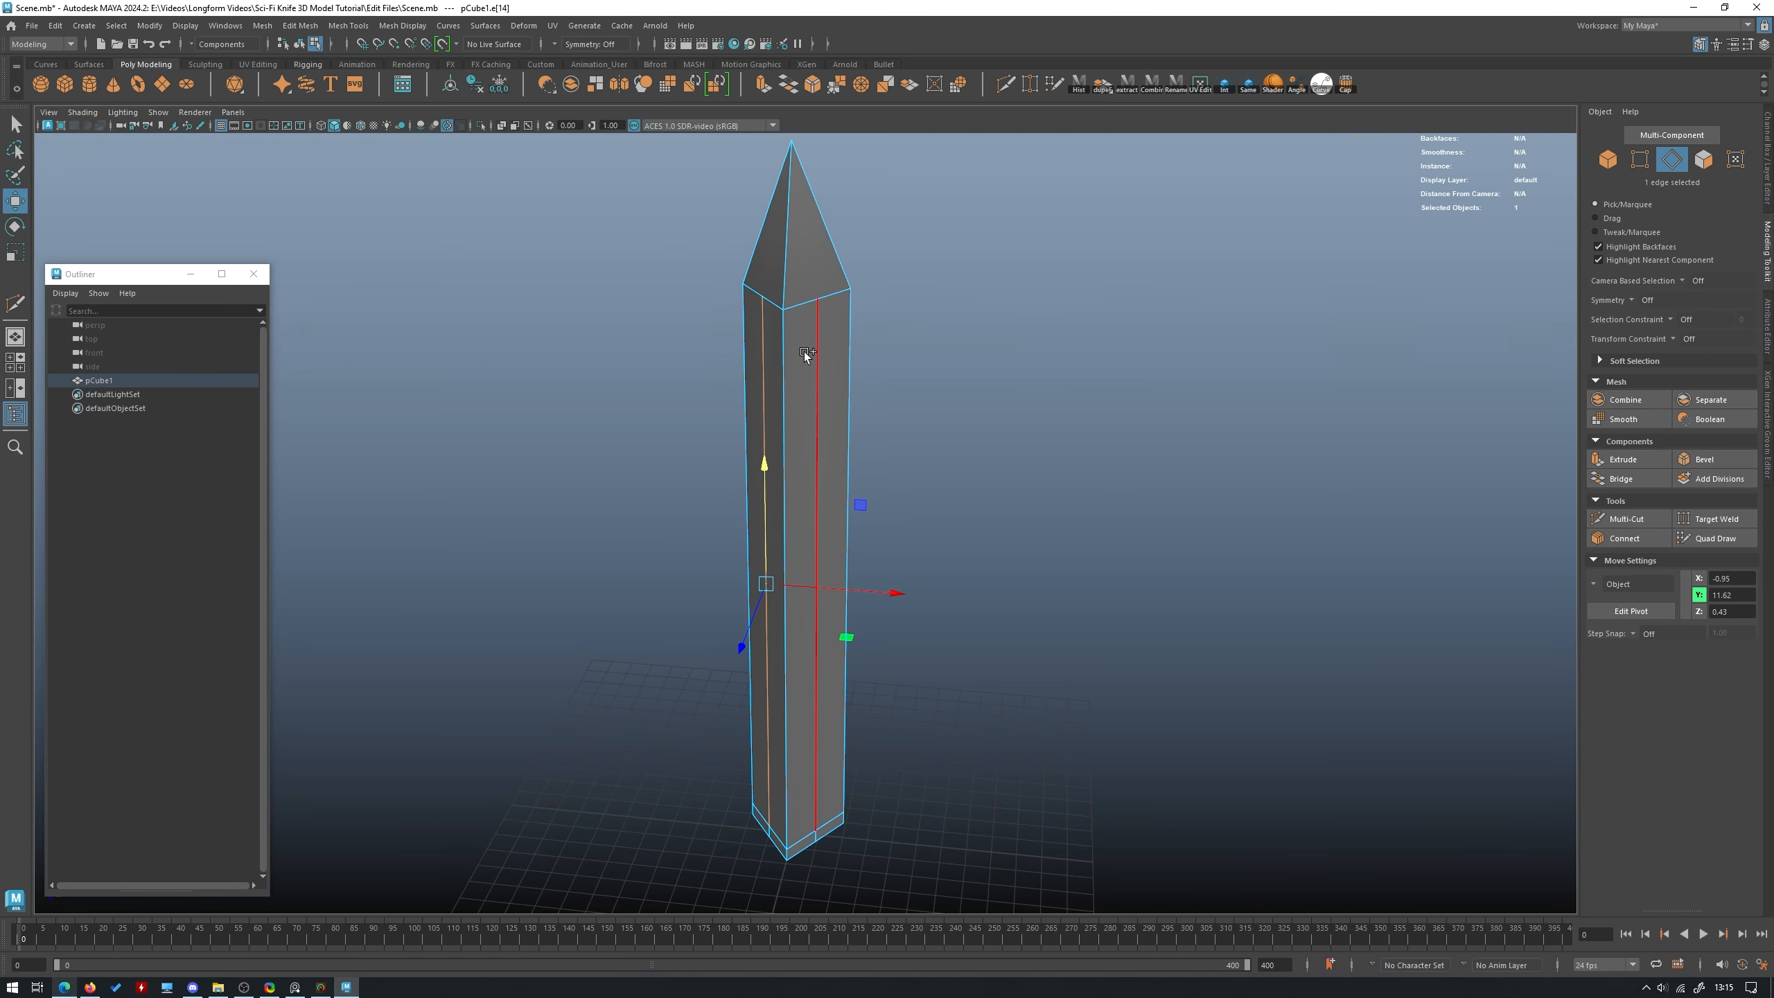
left_click(812, 355, "shift")
left_click_drag(1076, 342, 847, 333, "alt")
left_click(815, 351, "shift")
left_click_drag(741, 351, 903, 383, "alt")
left_click_drag(721, 438, 816, 459, "alt")
right_click(851, 396, "shift")
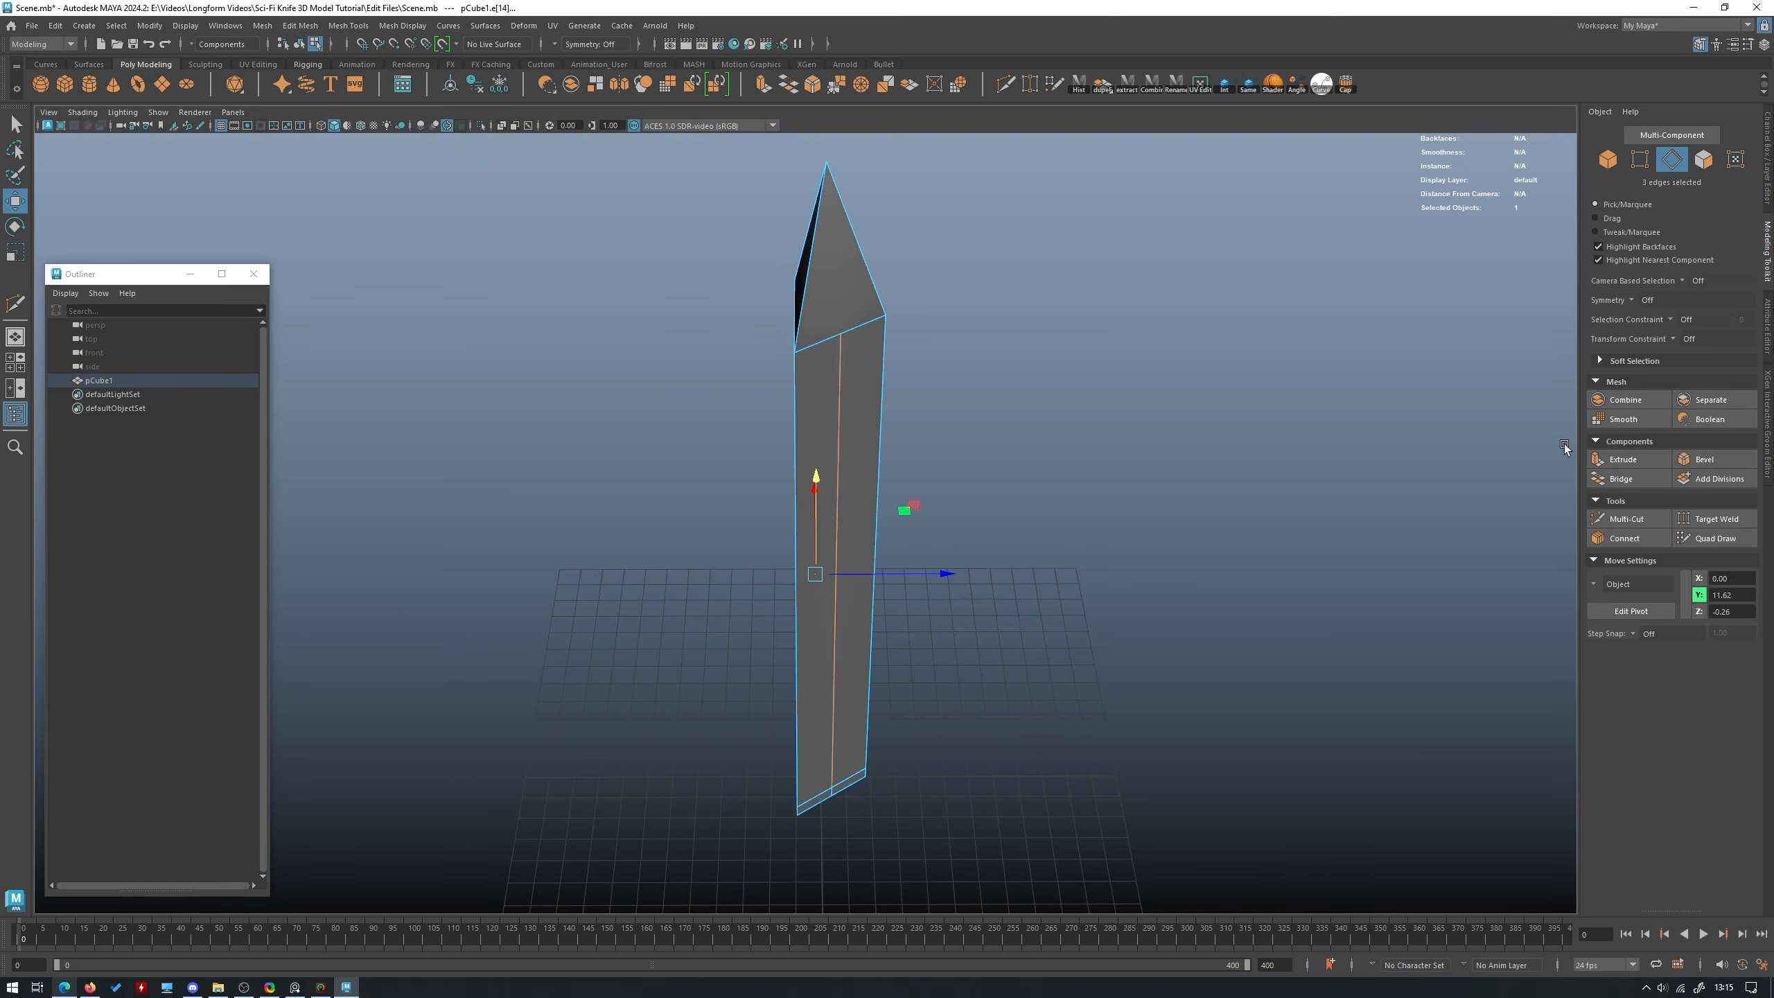
left_click_drag(1021, 416, 894, 425, "alt")
left_click(1729, 461)
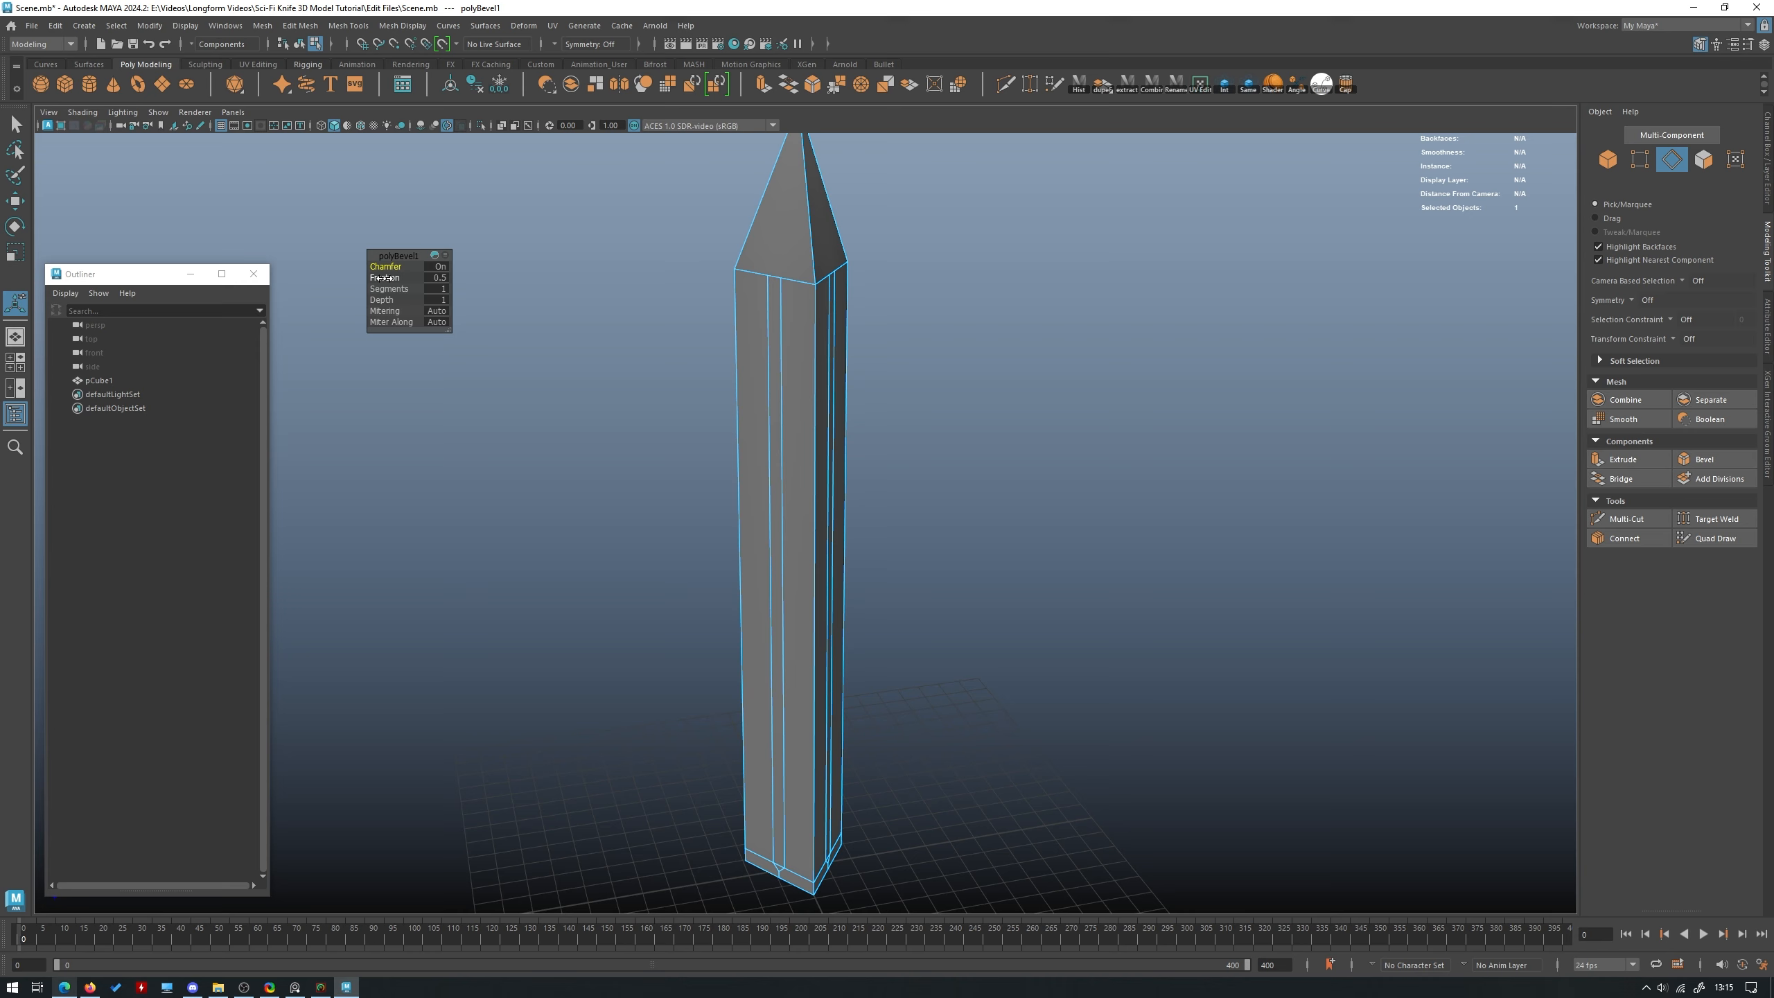
left_click_drag(719, 334, 830, 324, "alt")
key("ctrl+z")
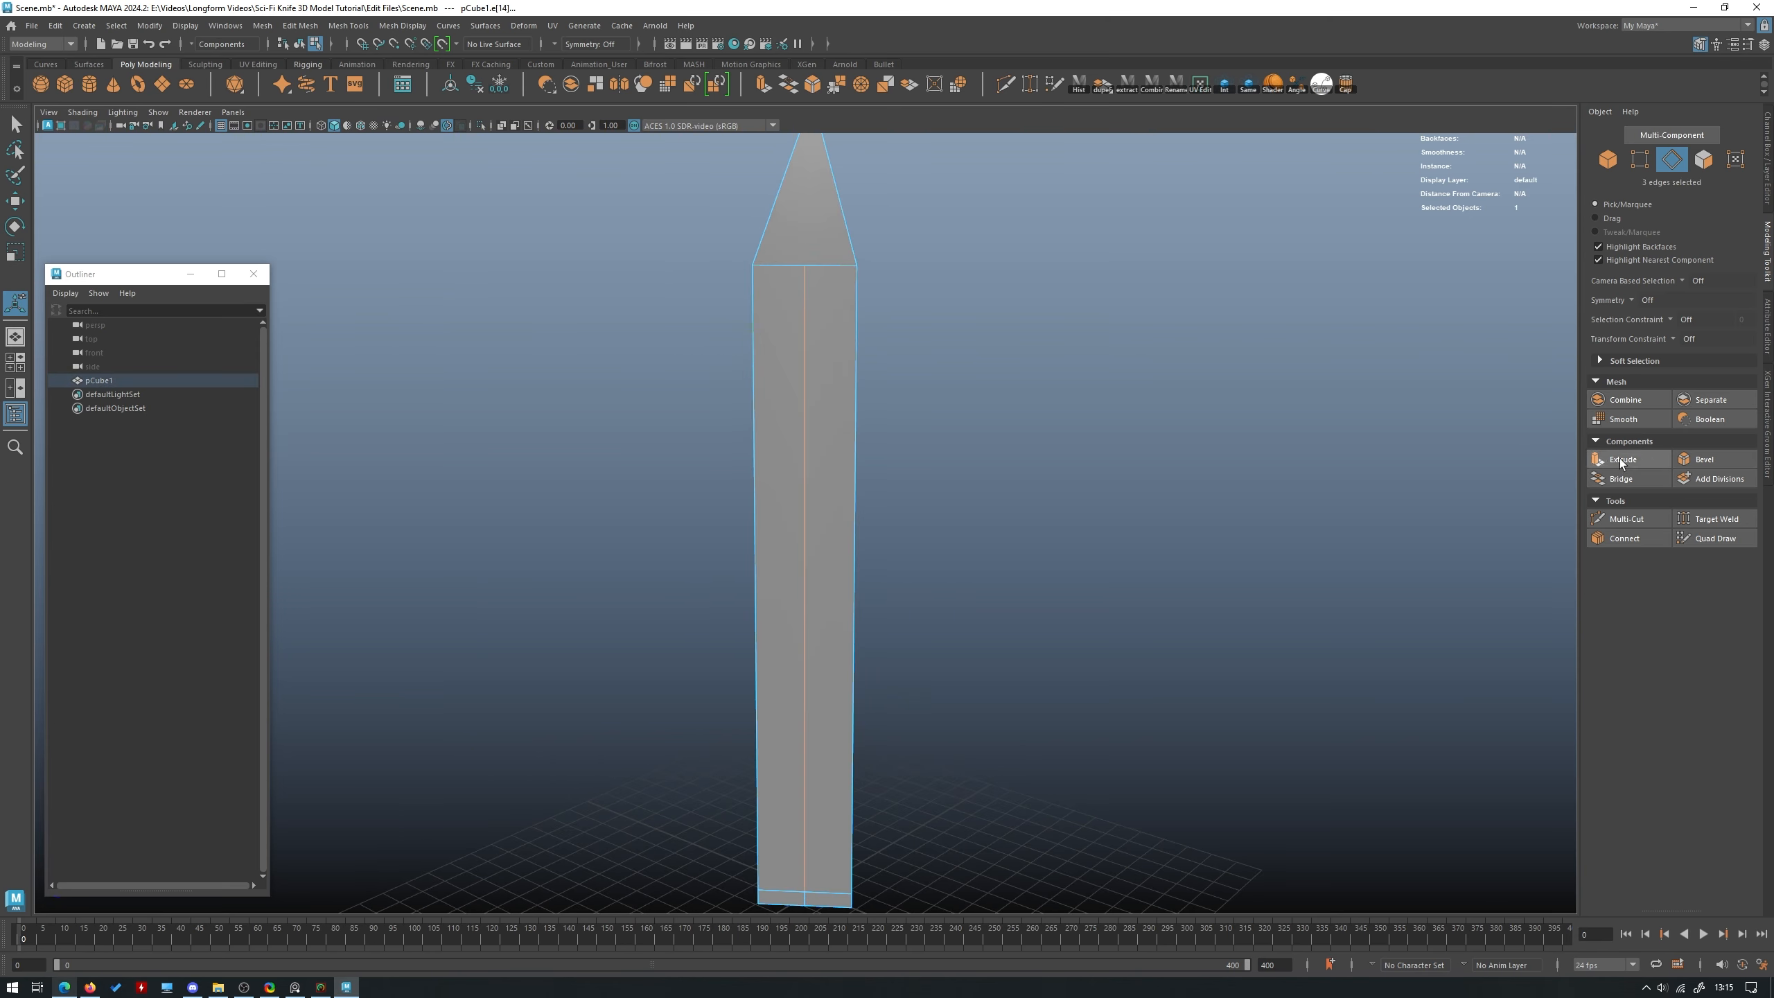
Insert a horizontal edge loop around the blade just below the base of the tip.
left_click(1645, 515)
left_click(810, 302, "ctrl")
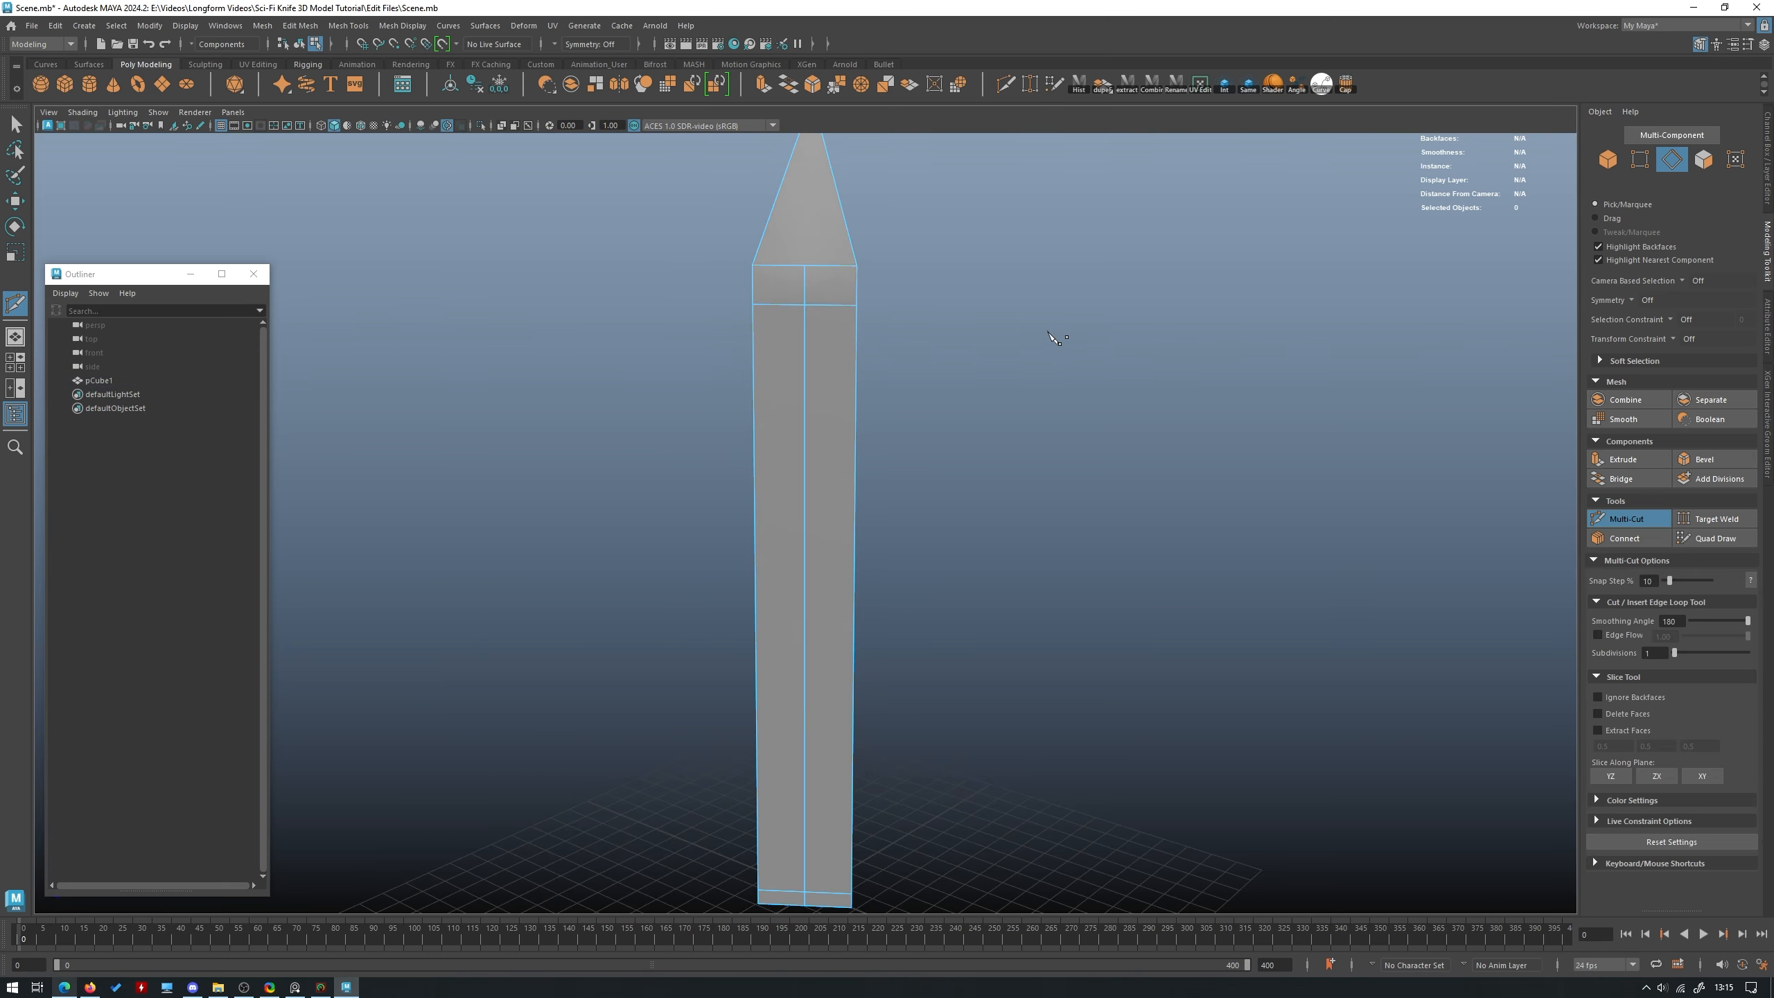
left_click_drag(1057, 337, 743, 253, "alt")
Bevel the three vertical centre edges between the horizontal loops and raise the bevel fraction to widen the resulting strips.
key("w")
key("q")
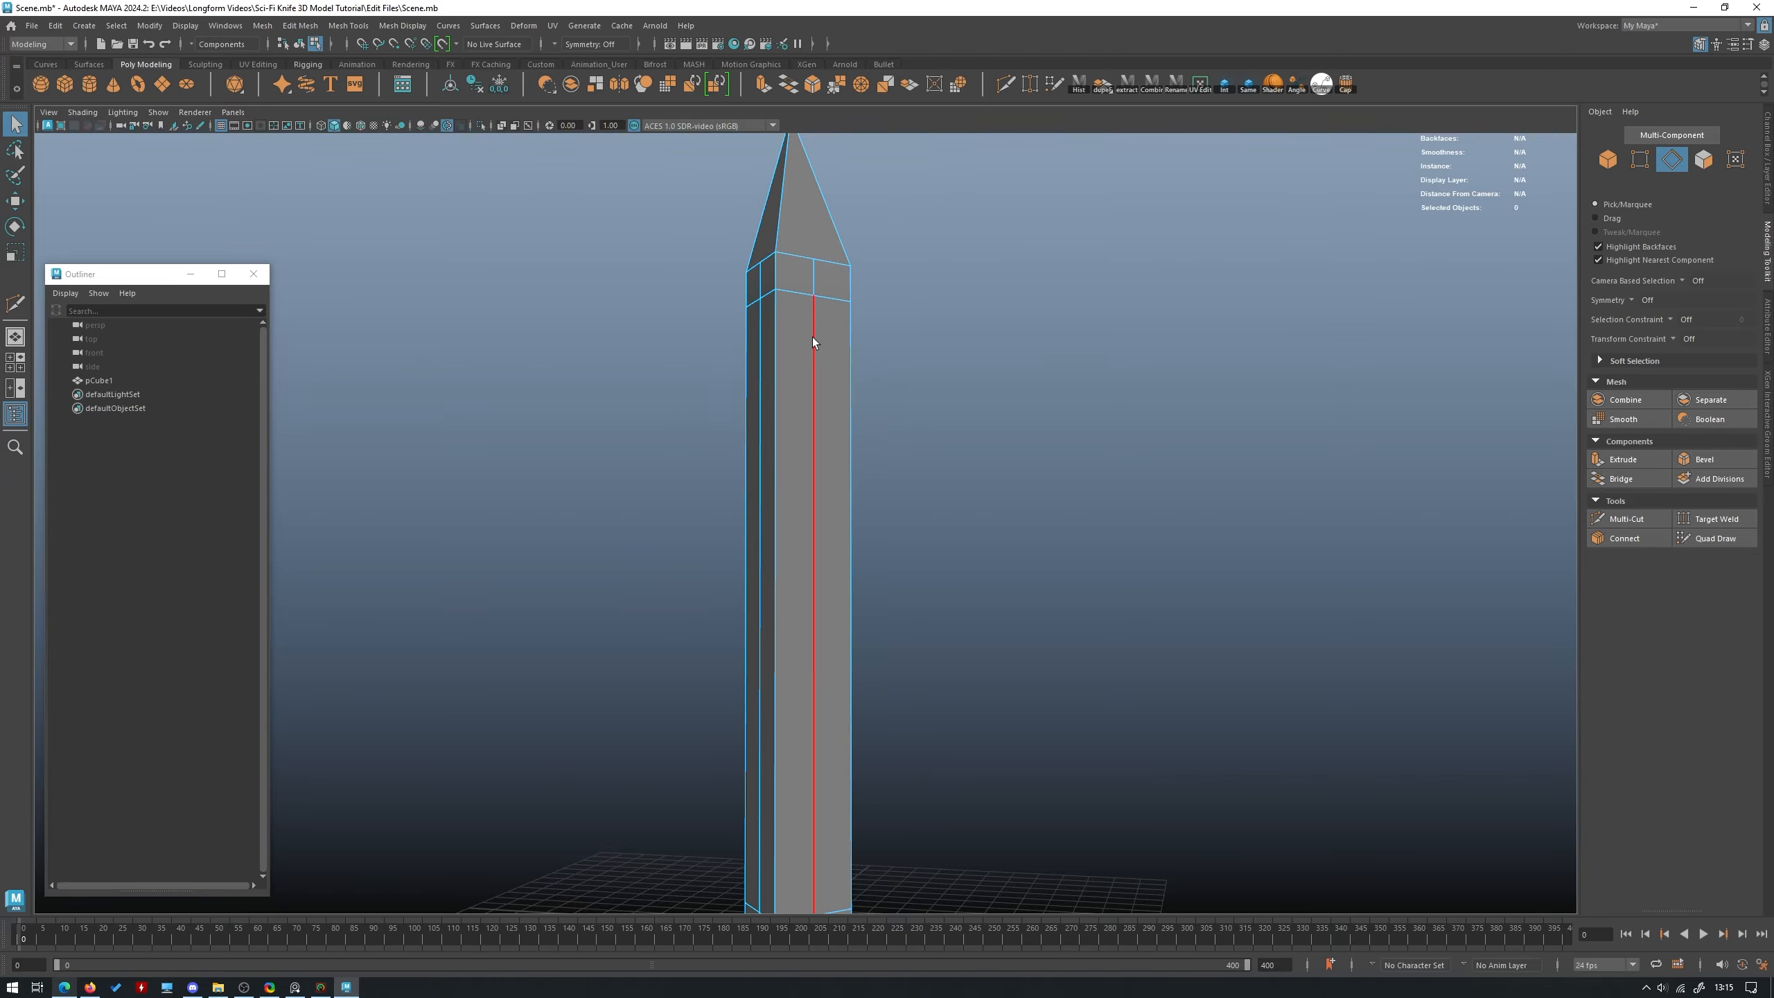
left_click(812, 337)
left_click(759, 352, "shift")
left_click_drag(759, 352, 908, 386, "alt")
left_click(794, 376, "shift")
left_click_drag(794, 377, 1153, 394, "alt")
left_click(1737, 459)
left_click_drag(1029, 405, 971, 403, "alt")
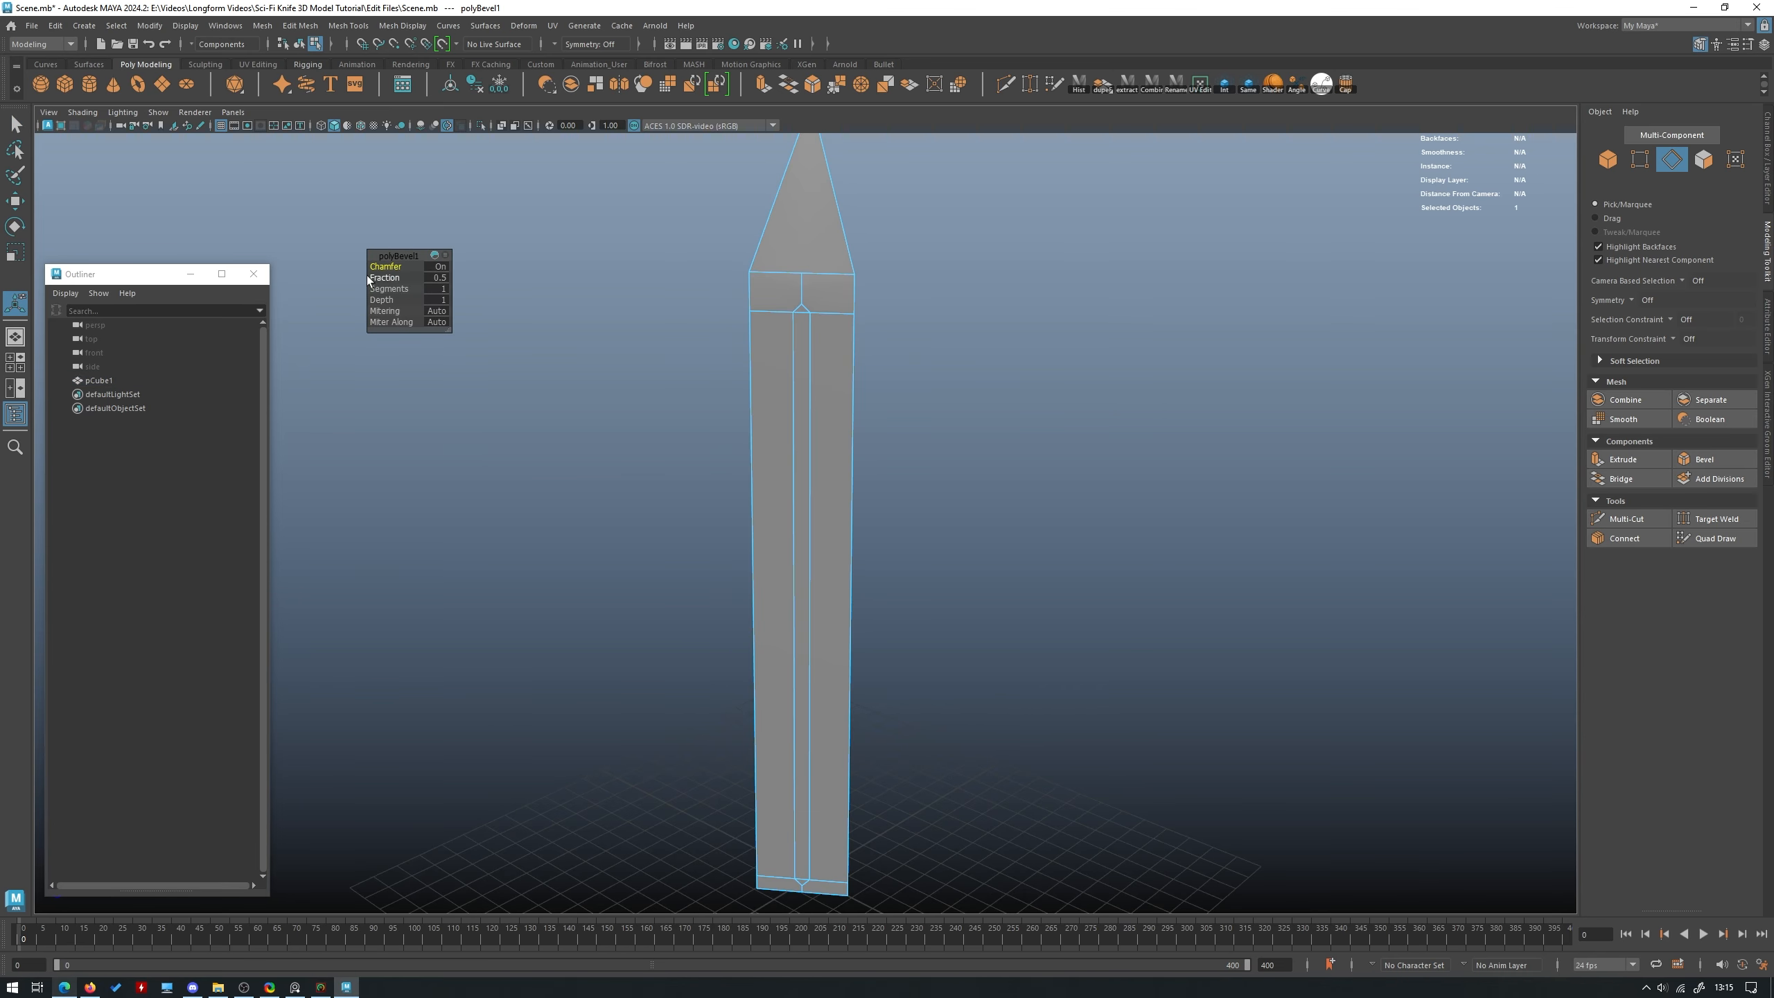
left_click_drag(379, 277, 424, 280)
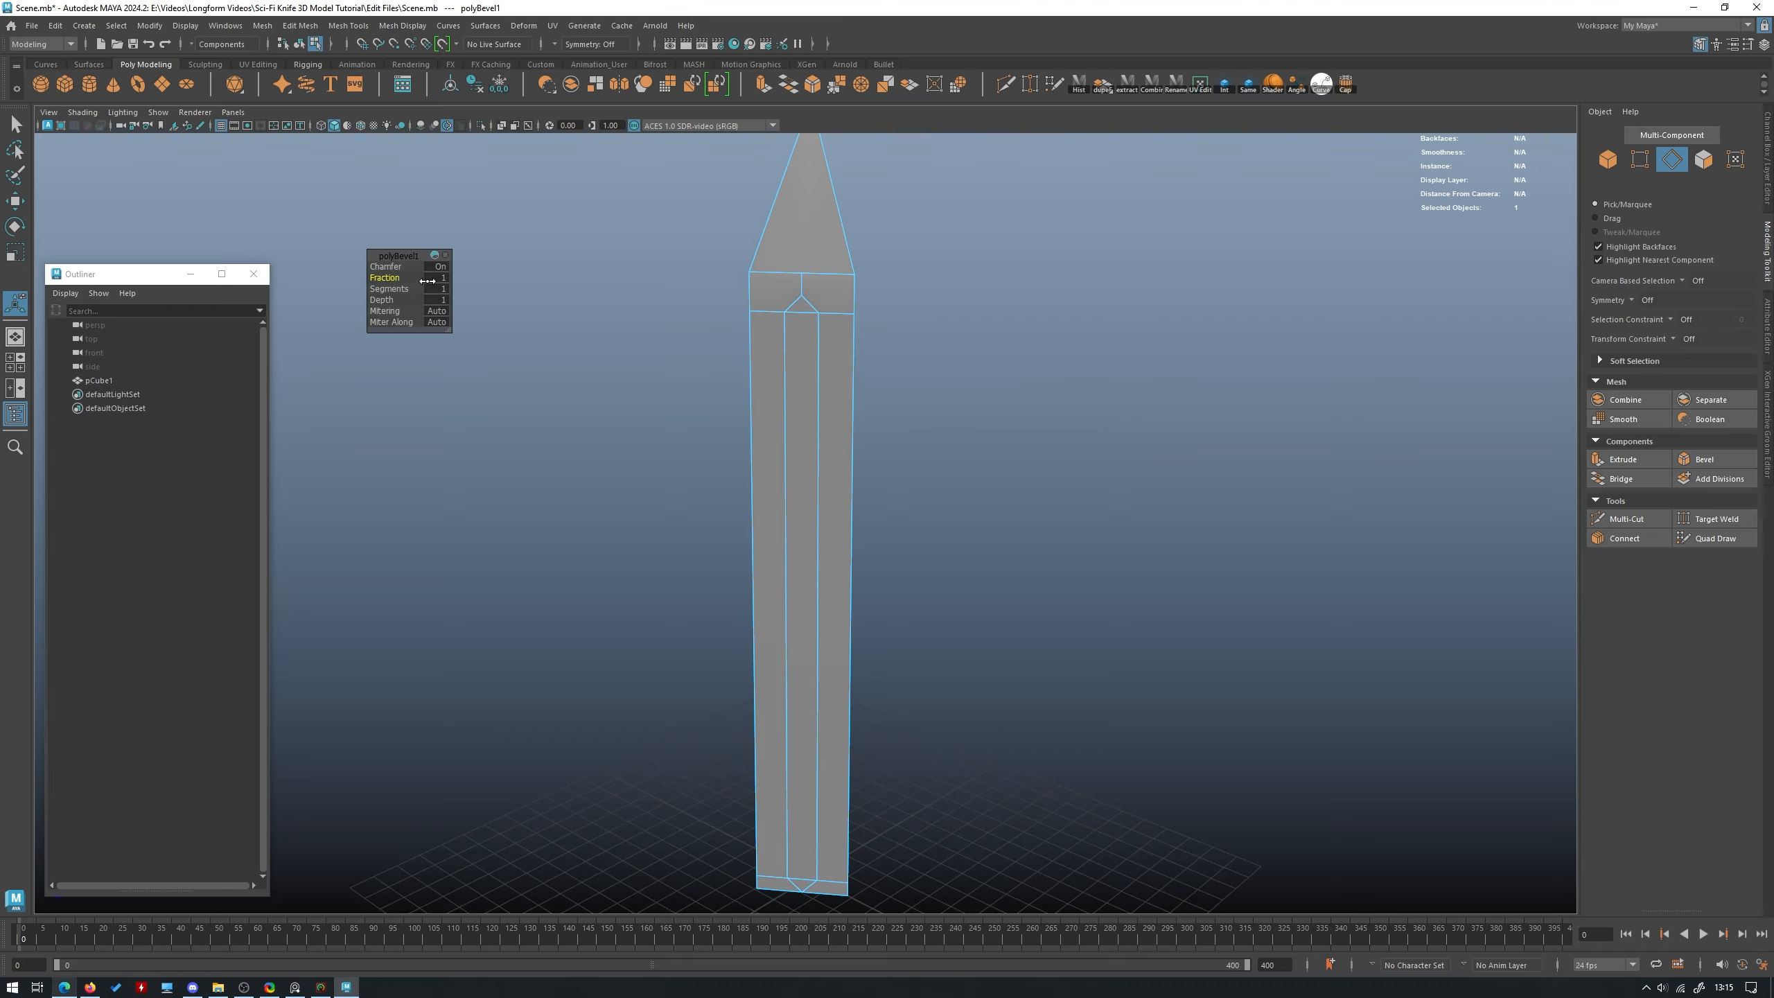
left_click_drag(678, 360, 1041, 338, "alt")
key("w")
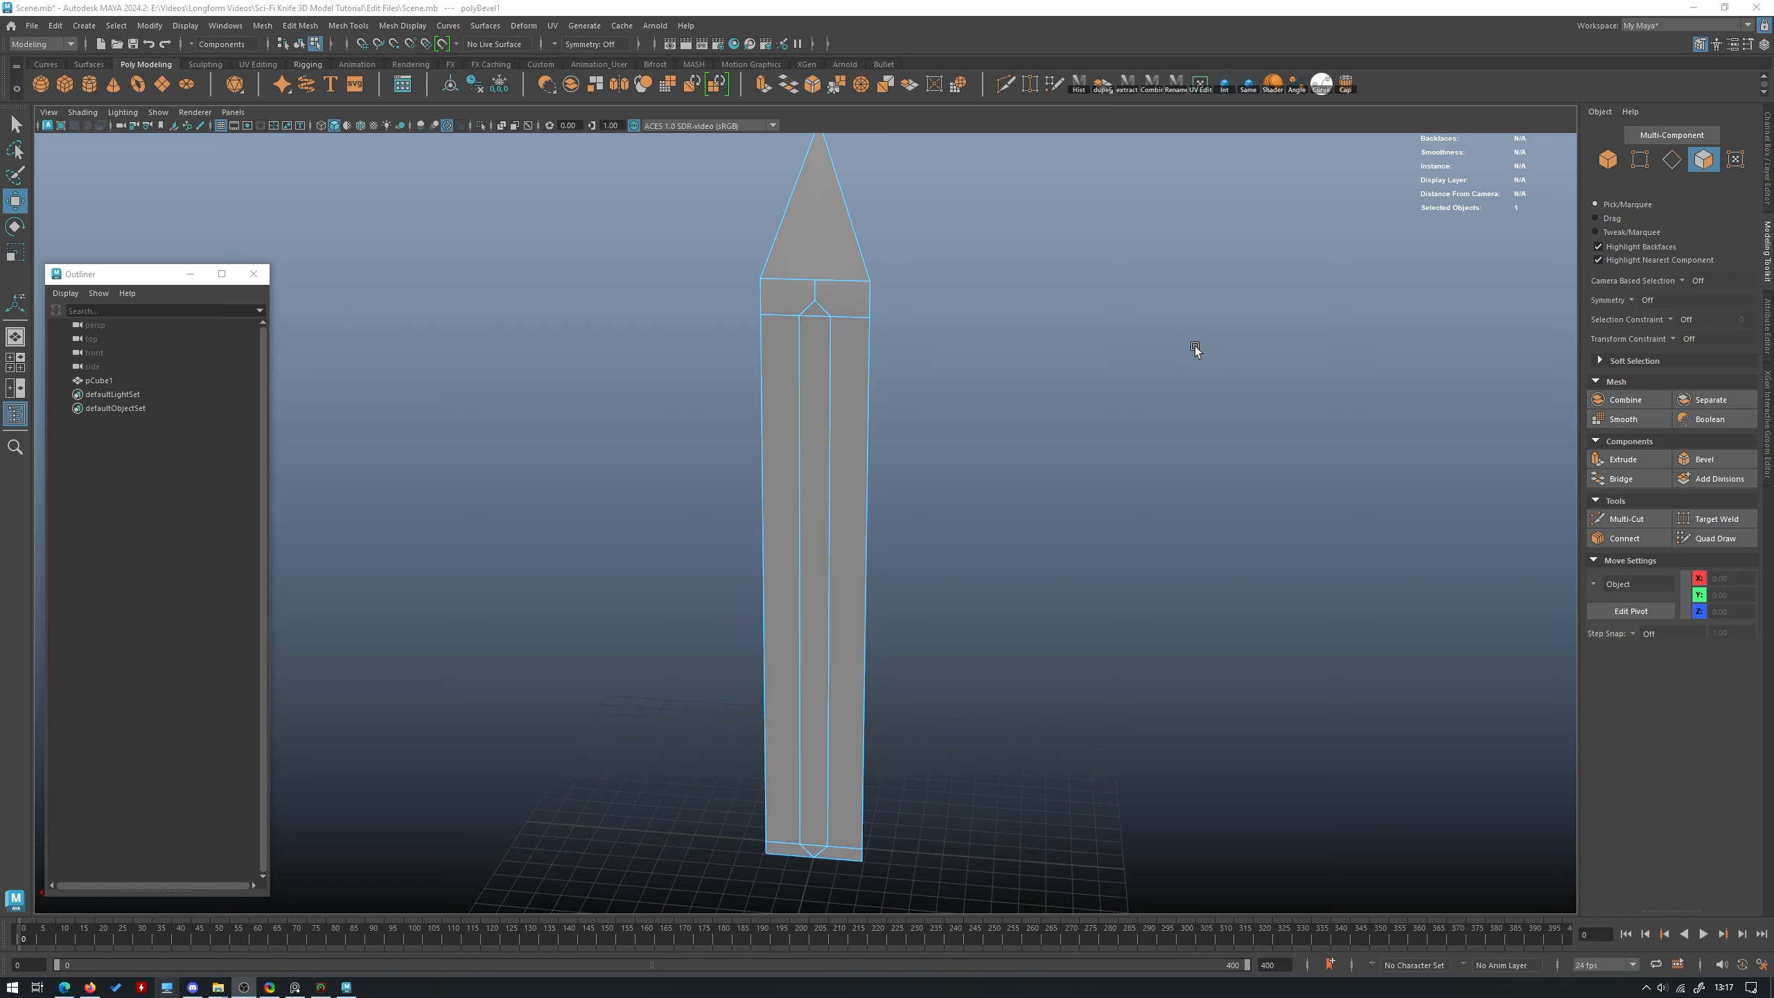
Insert another horizontal edge loop with Multi-Cut a short distance below the upper loop.
left_click_drag(1194, 346, 925, 319, "alt")
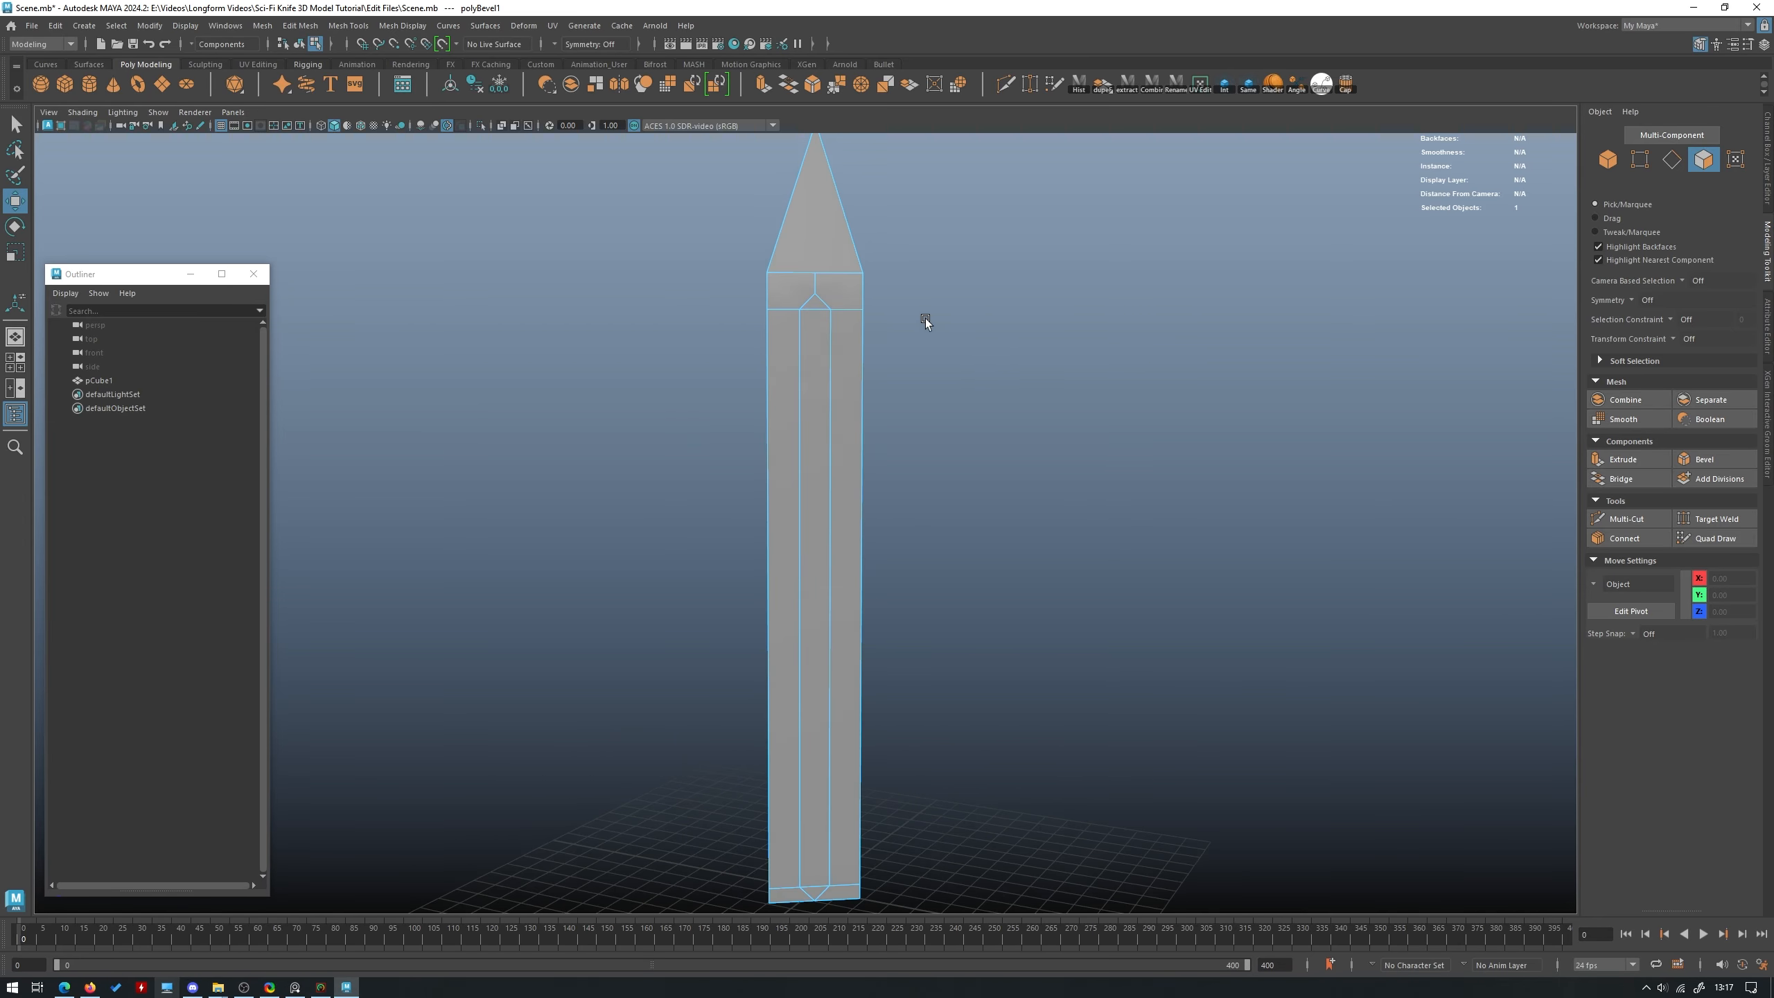
right_click_drag(926, 318, 1090, 594, "alt")
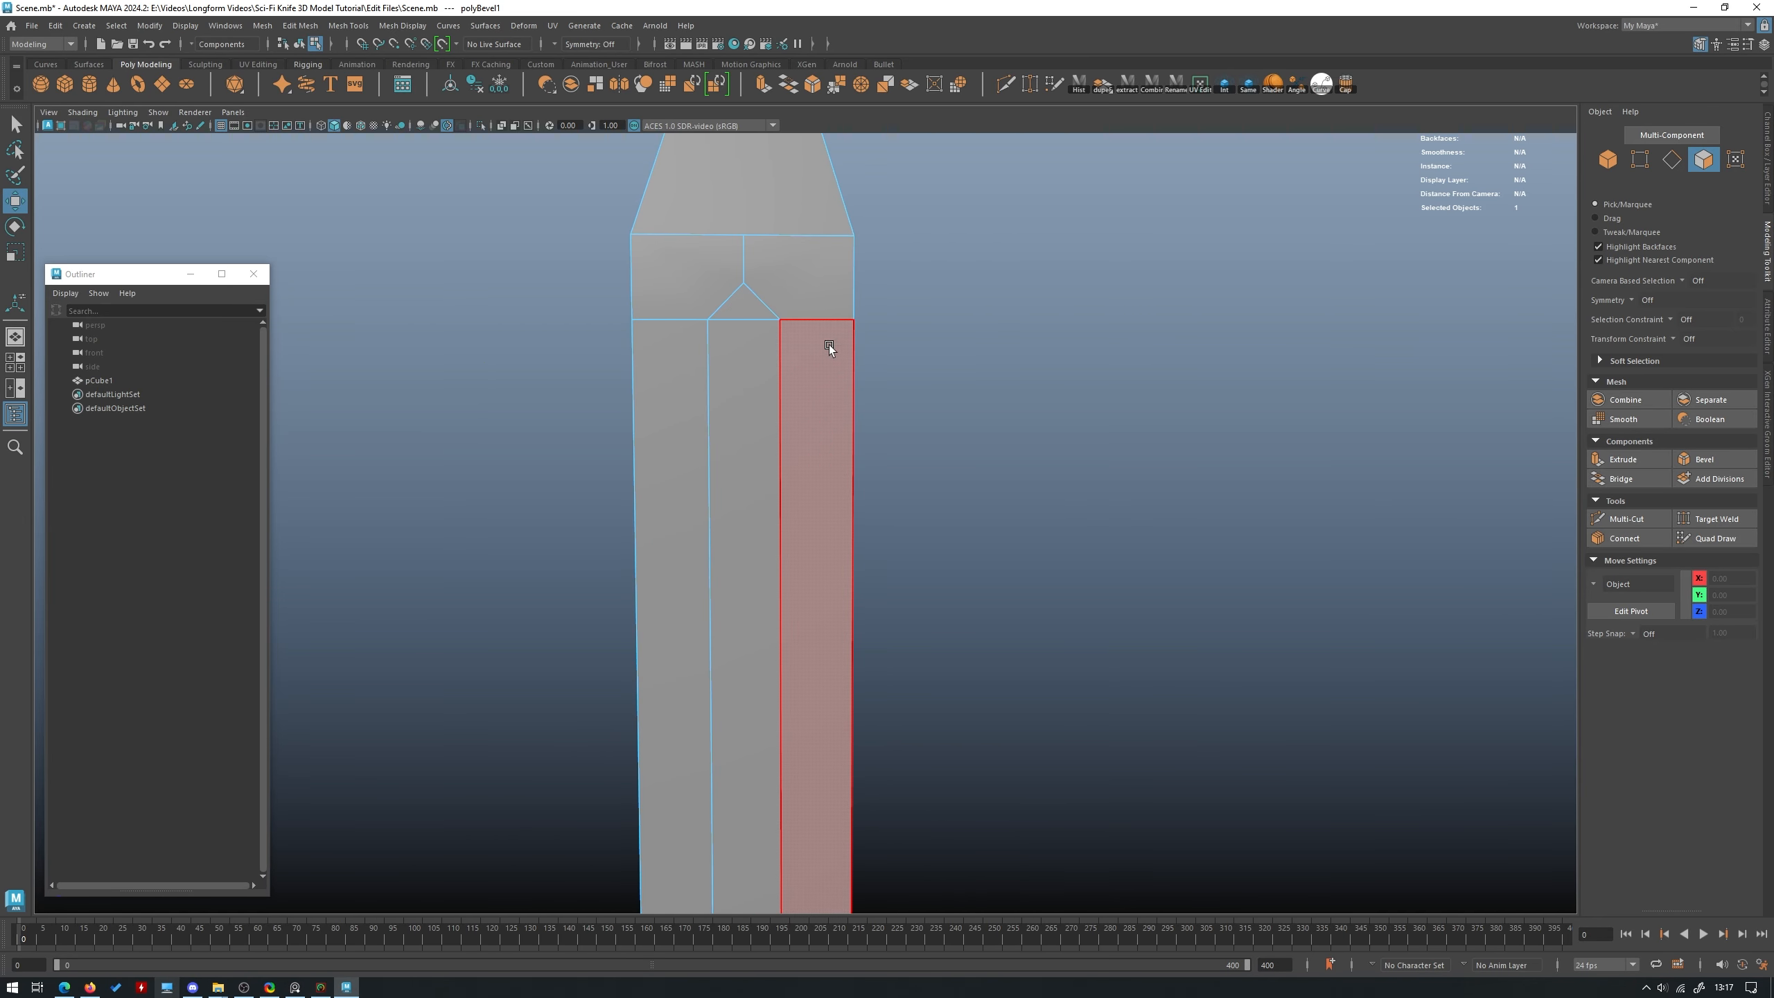
right_click_drag(831, 364, 772, 336, "alt")
left_click_drag(772, 337, 852, 341, "alt")
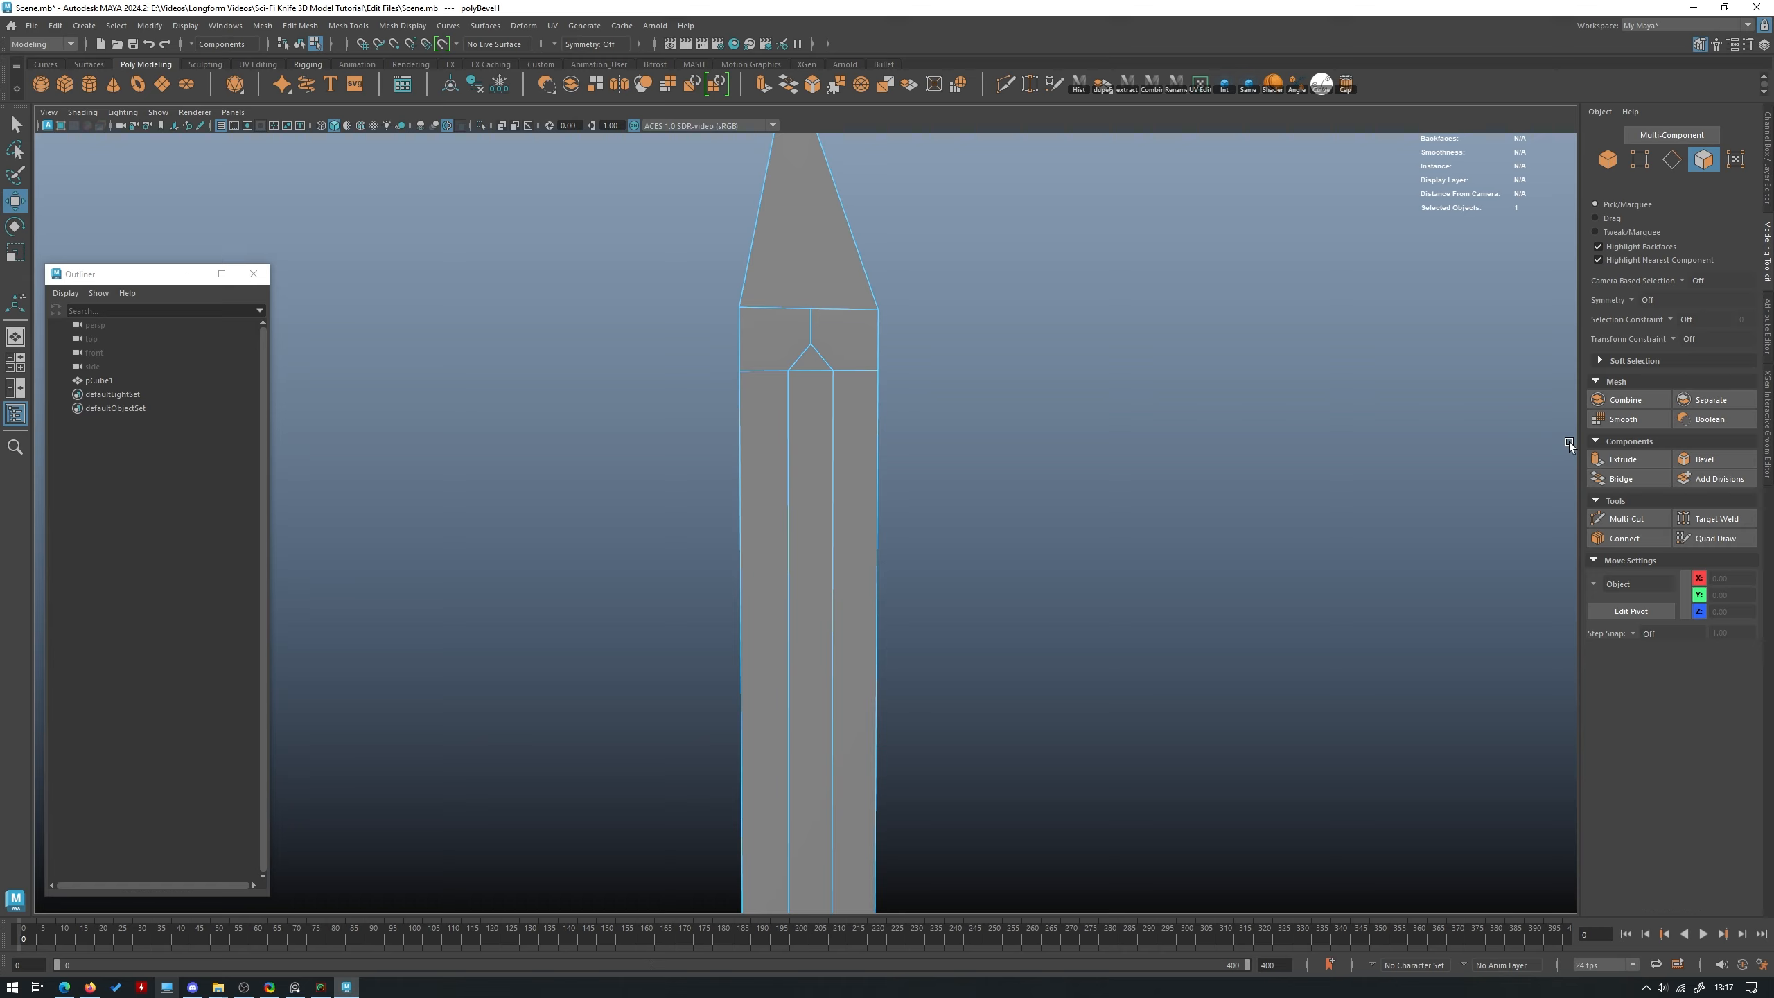
left_click(1618, 520)
left_click_drag(1077, 484, 1061, 390, "alt")
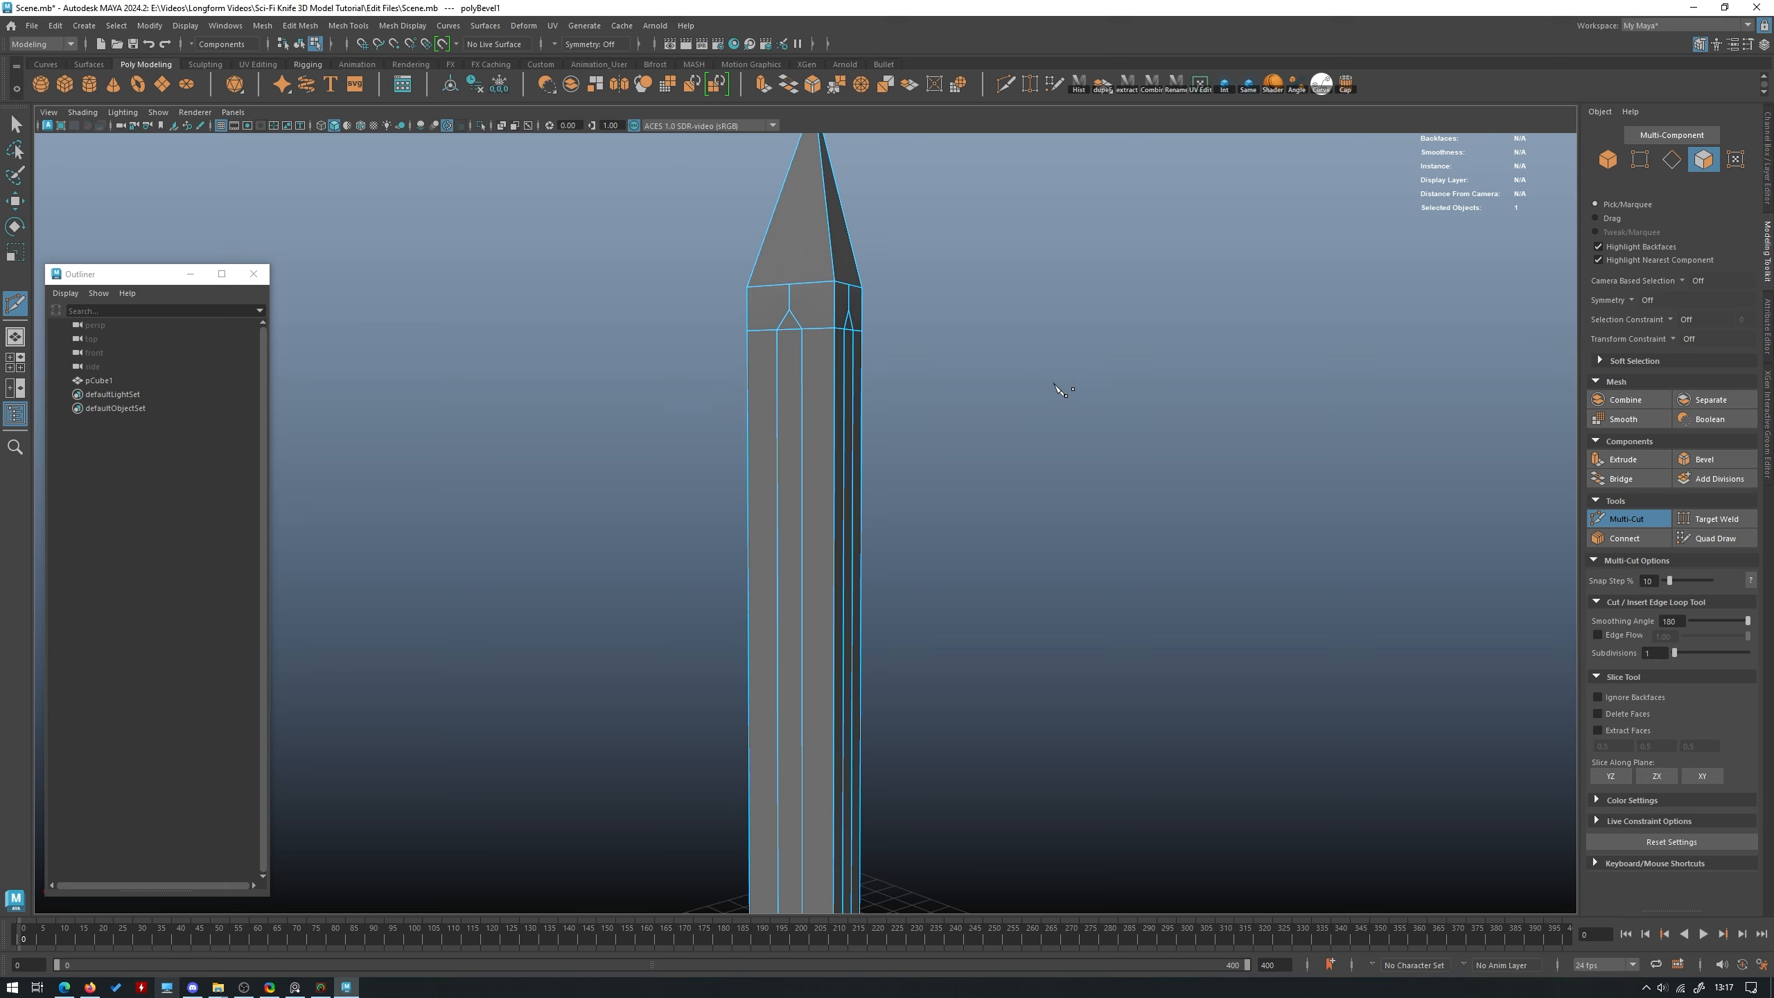
Select the new lower edge loop and move it up to about 20.60 on Y.
left_click(1677, 161)
key("w")
double_click(816, 377)
left_click_drag(812, 316, 843, 250, "alt")
key("r")
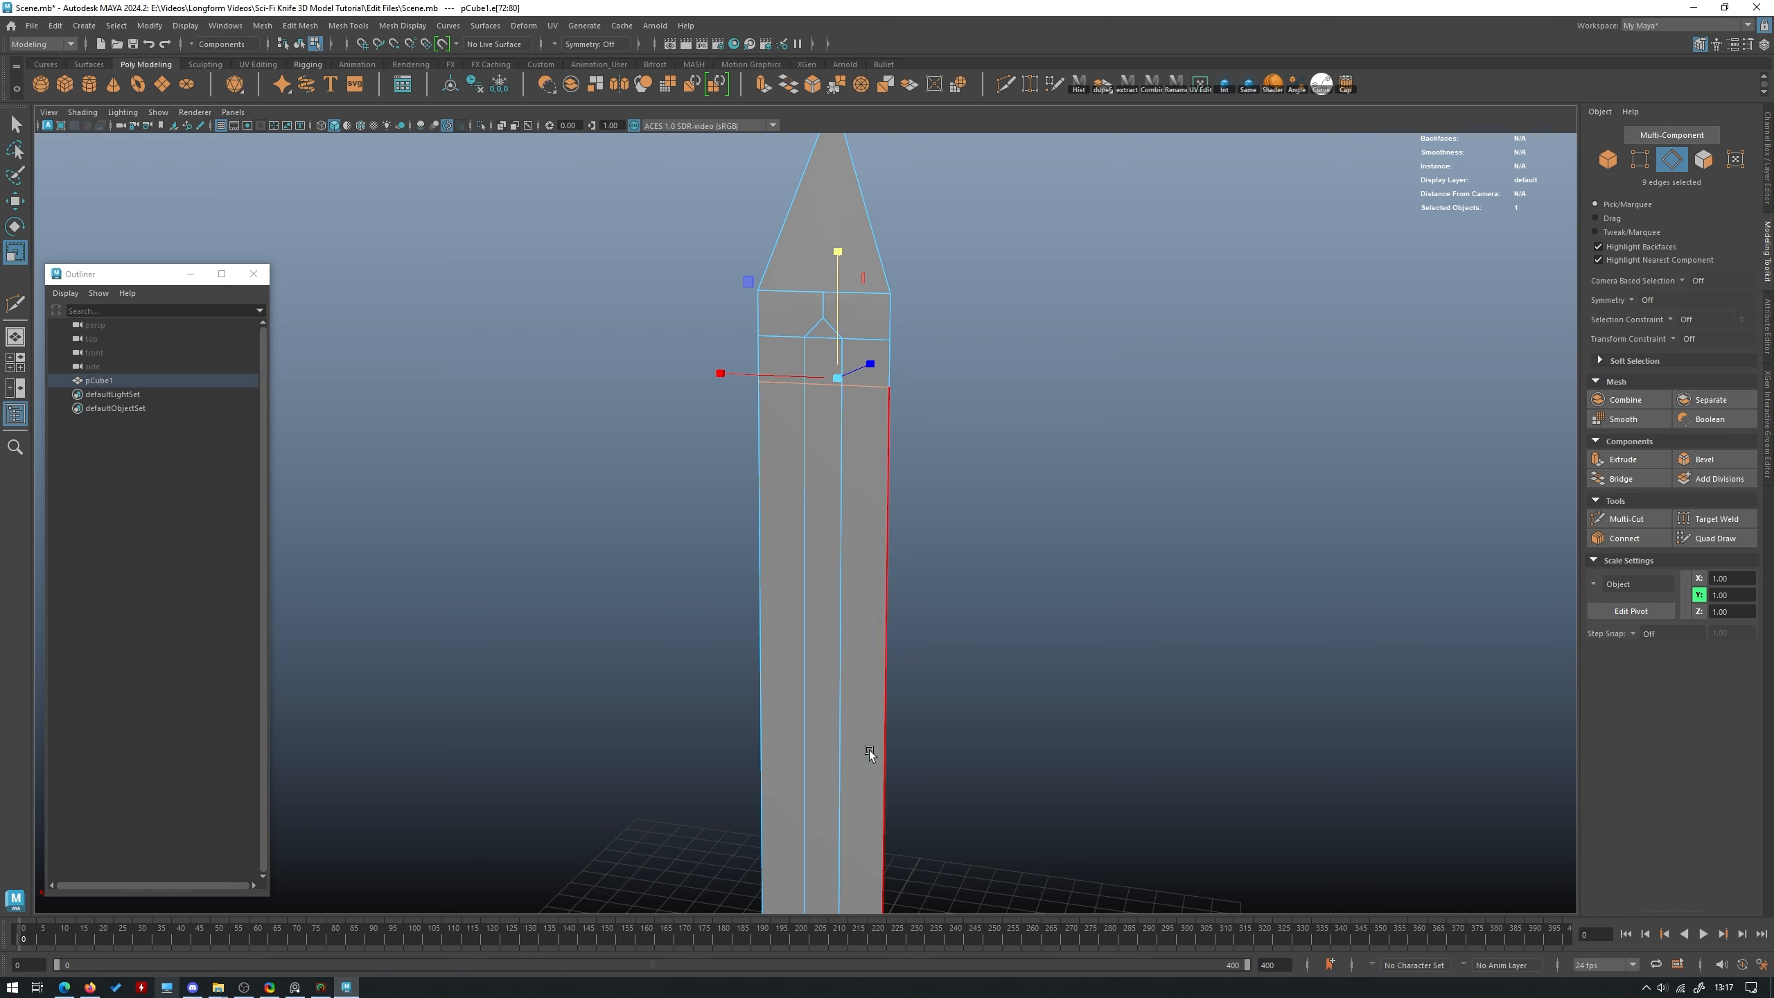
left_click_drag(863, 745, 803, 632, "alt")
left_click_drag(990, 674, 947, 475, "alt")
right_click_drag(946, 476, 1275, 627, "alt")
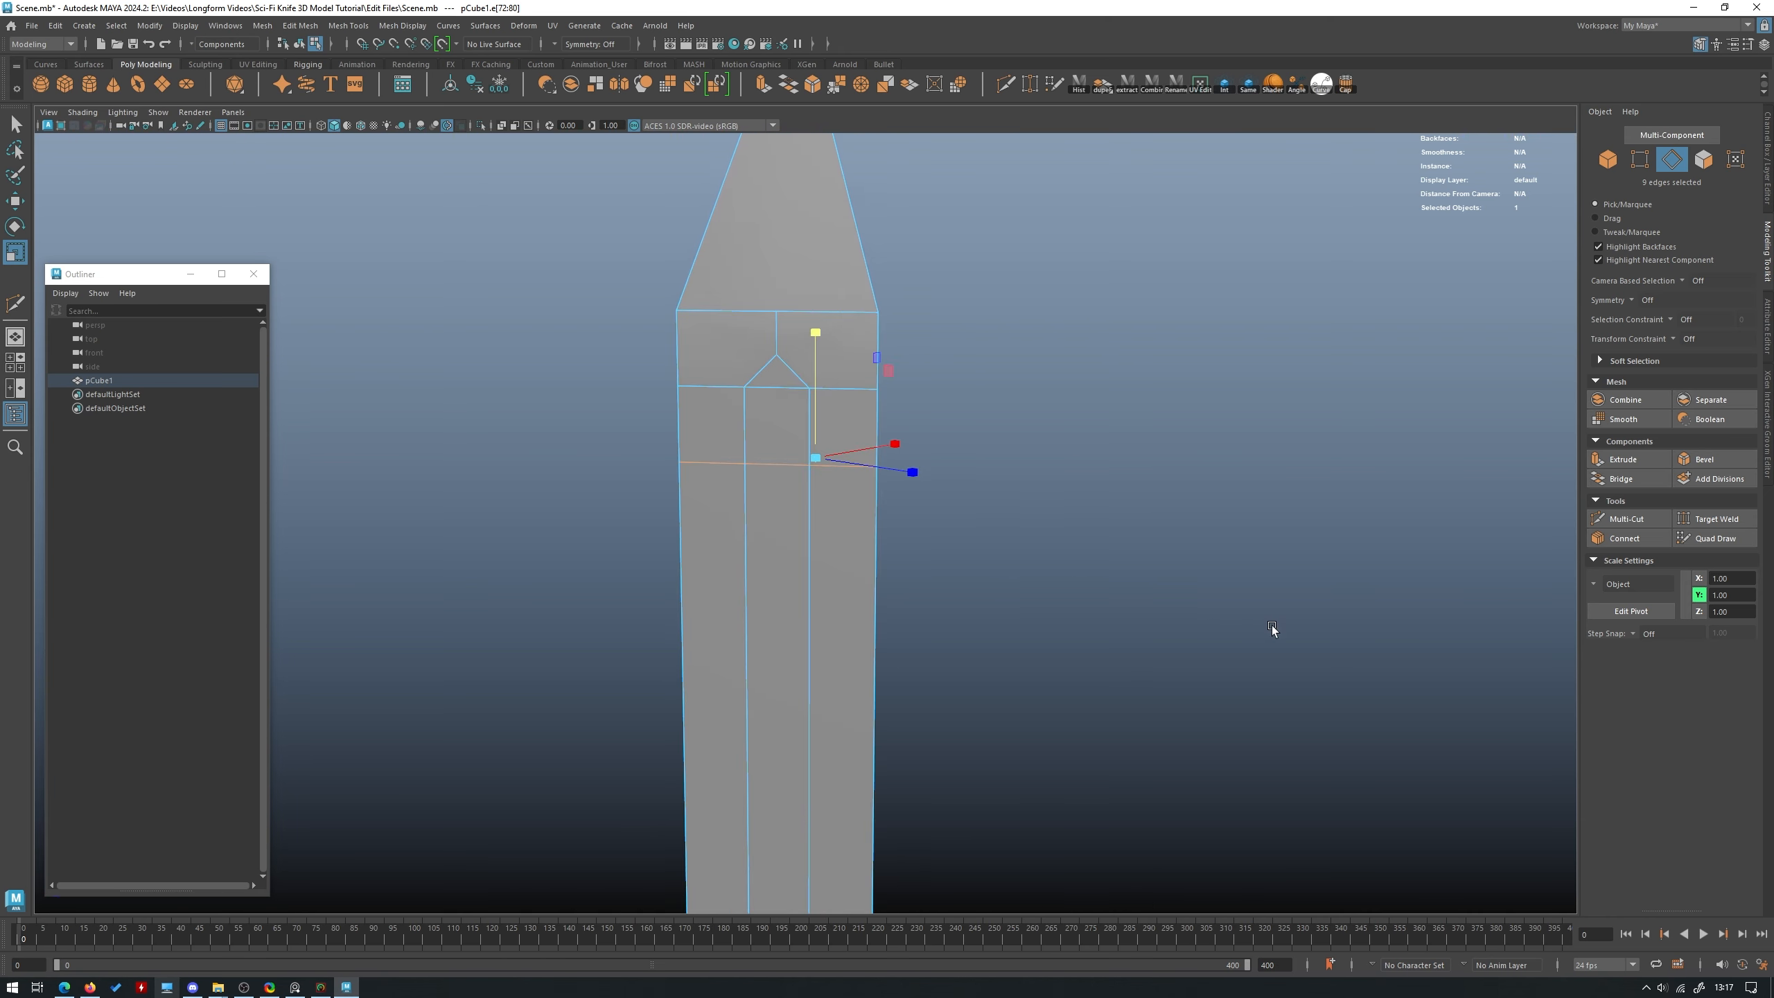
key("w")
left_click_drag(816, 401, 813, 368)
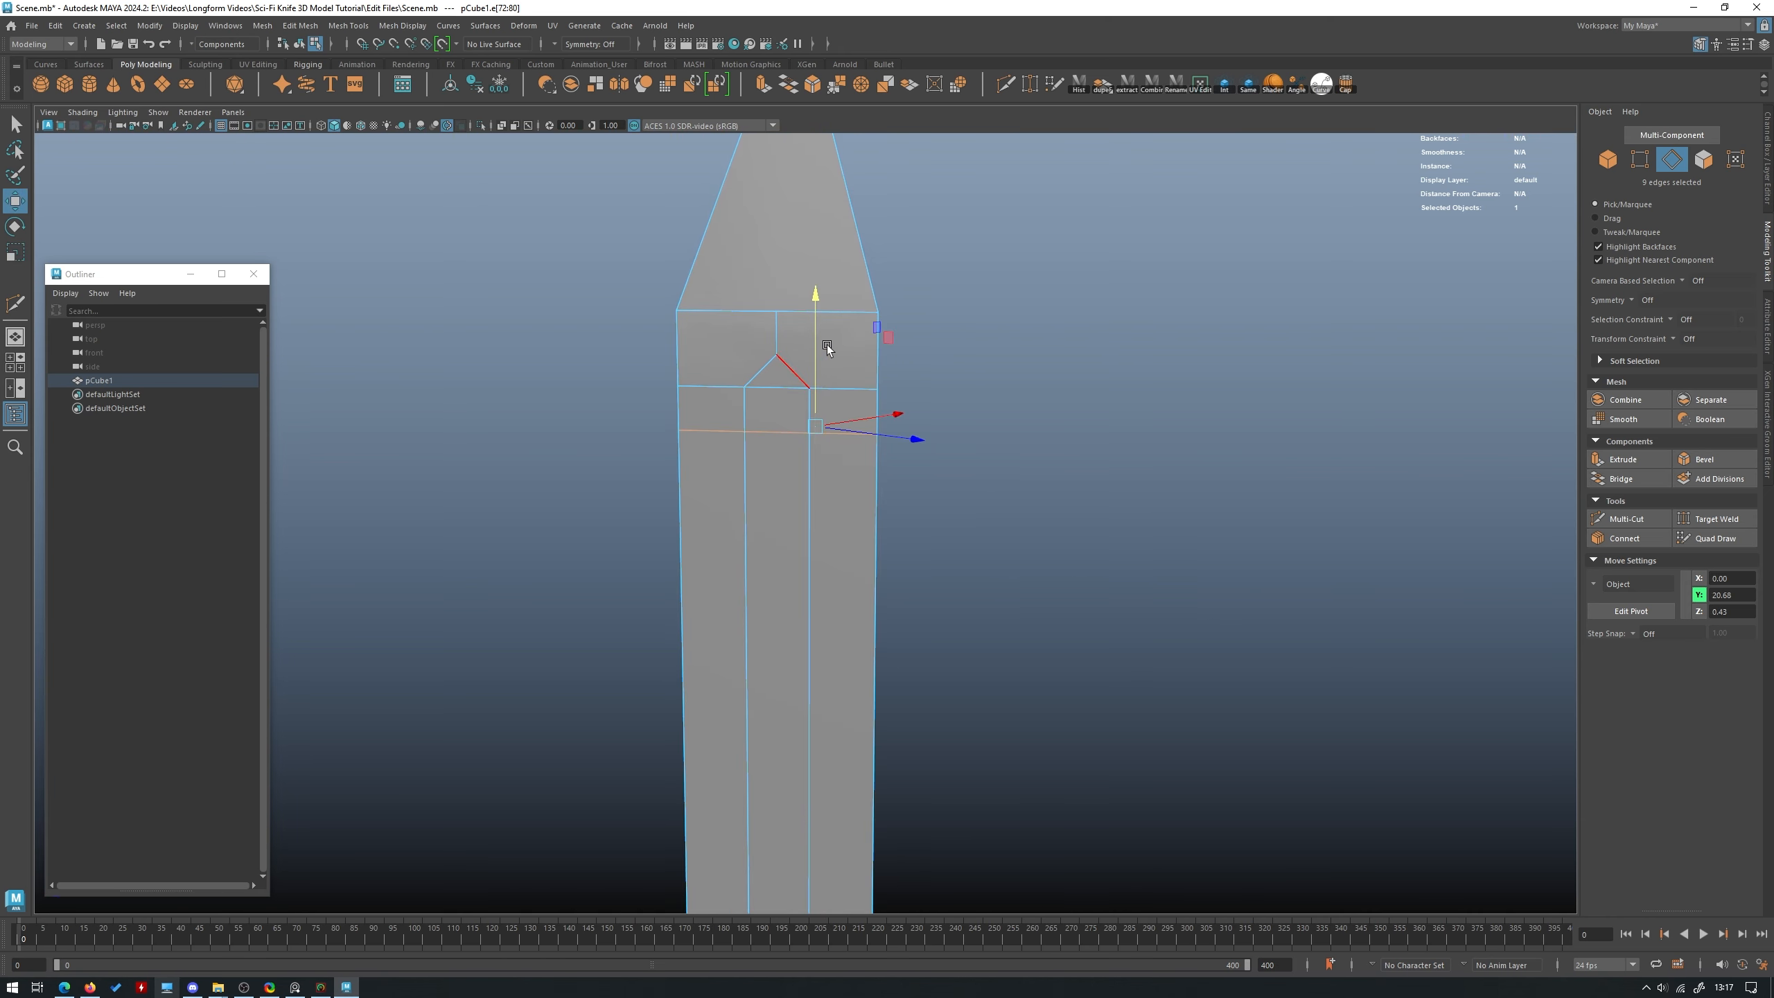
Delete the horizontal, diagonal and short vertical edges around the strip tops on all three faces, keeping each strip's top edge.
middle_click_drag(840, 353, 855, 404, "alt")
right_click_drag(855, 404, 927, 451, "alt")
left_click_drag(926, 451, 956, 443, "alt")
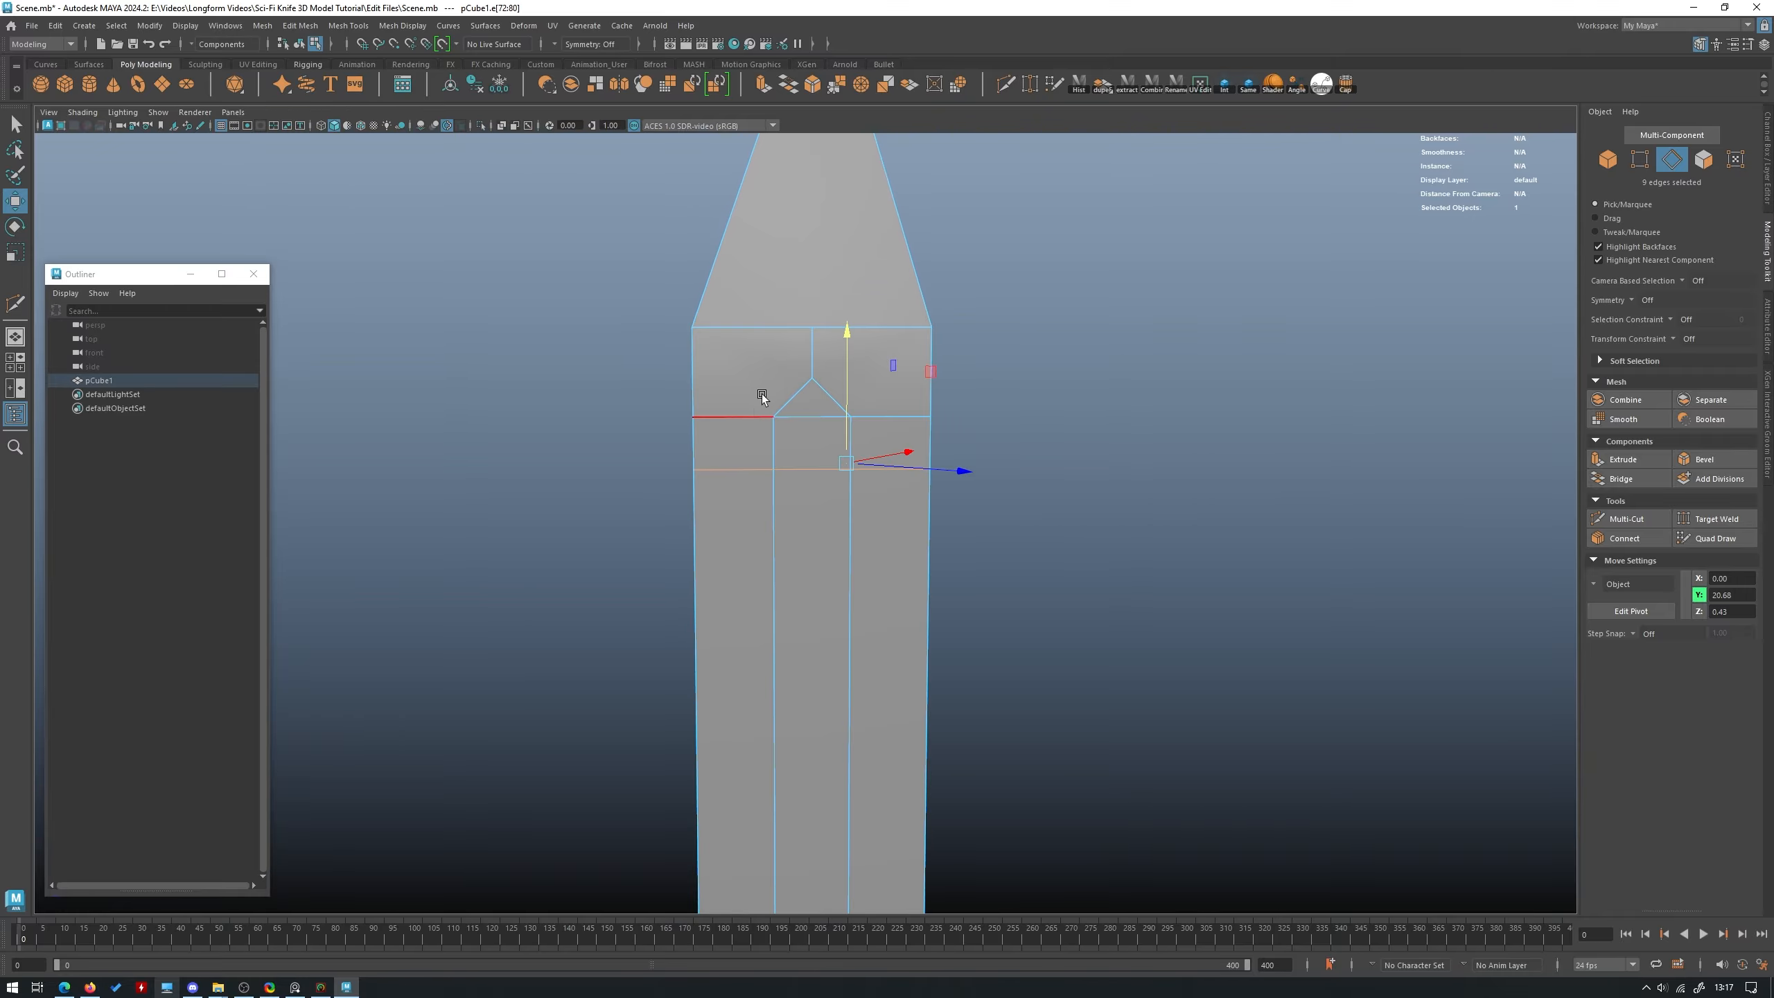
key("q")
left_click(811, 373)
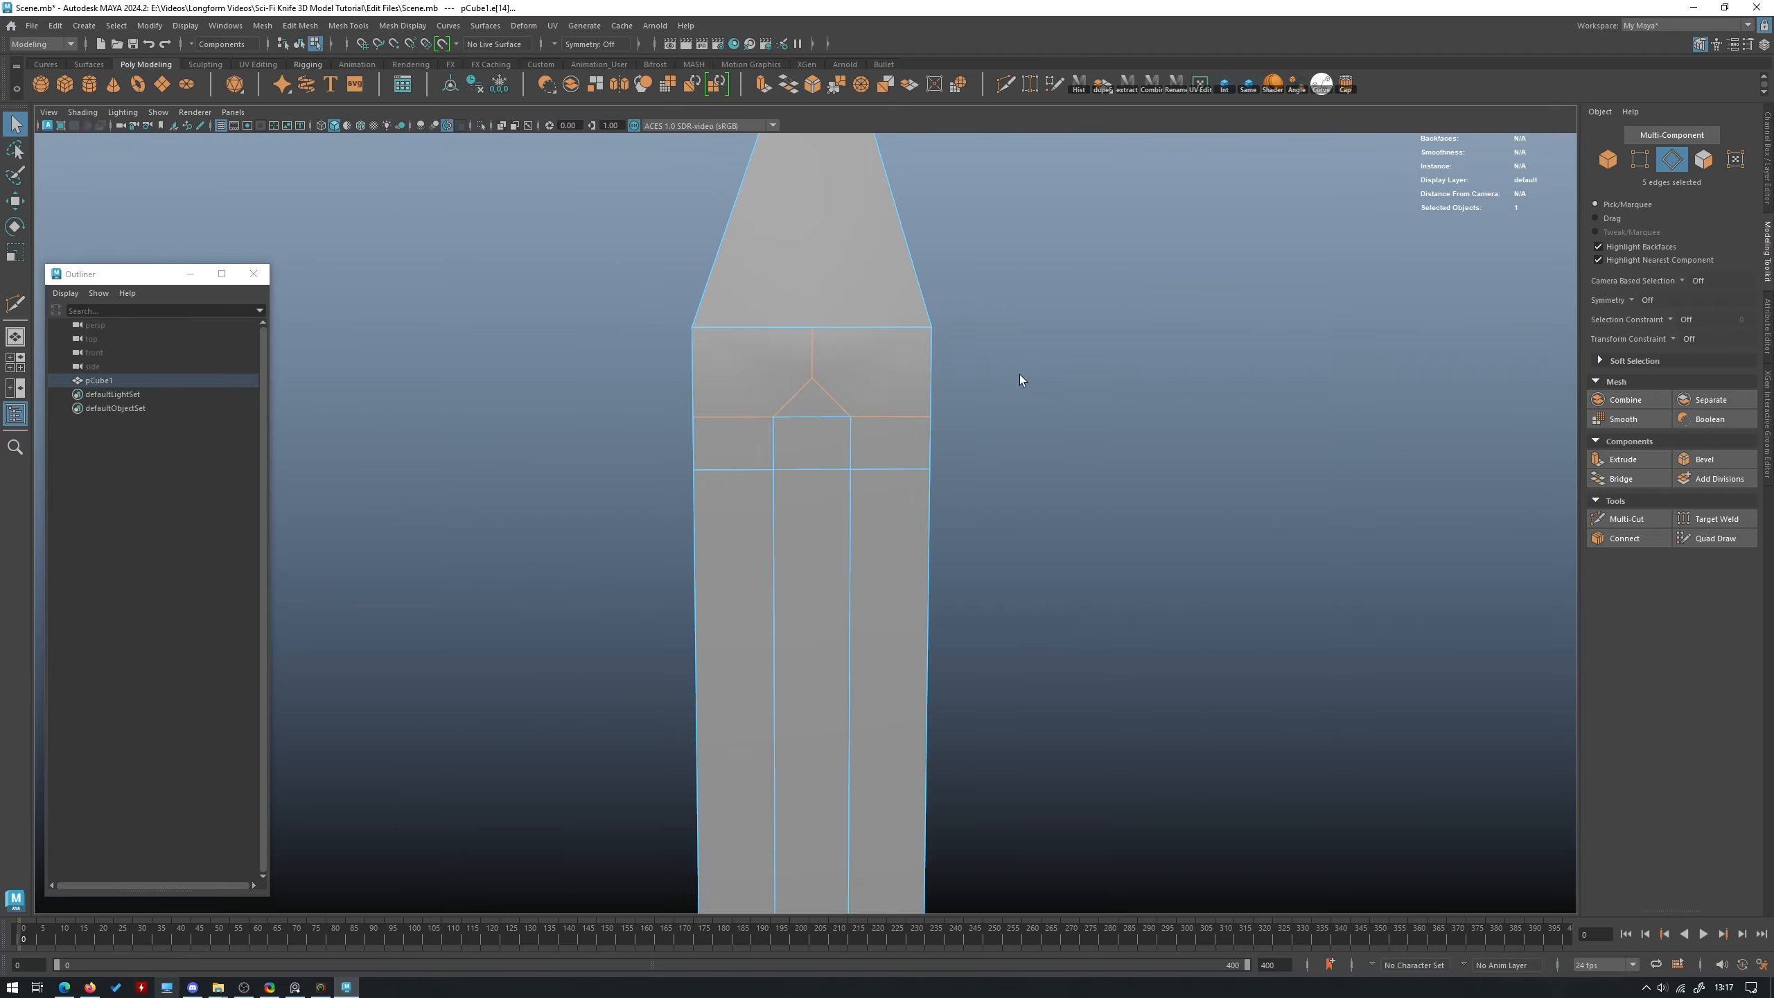
left_click_drag(947, 423, 798, 405, "alt")
left_click(788, 418, "shift")
left_click(850, 402, "shift")
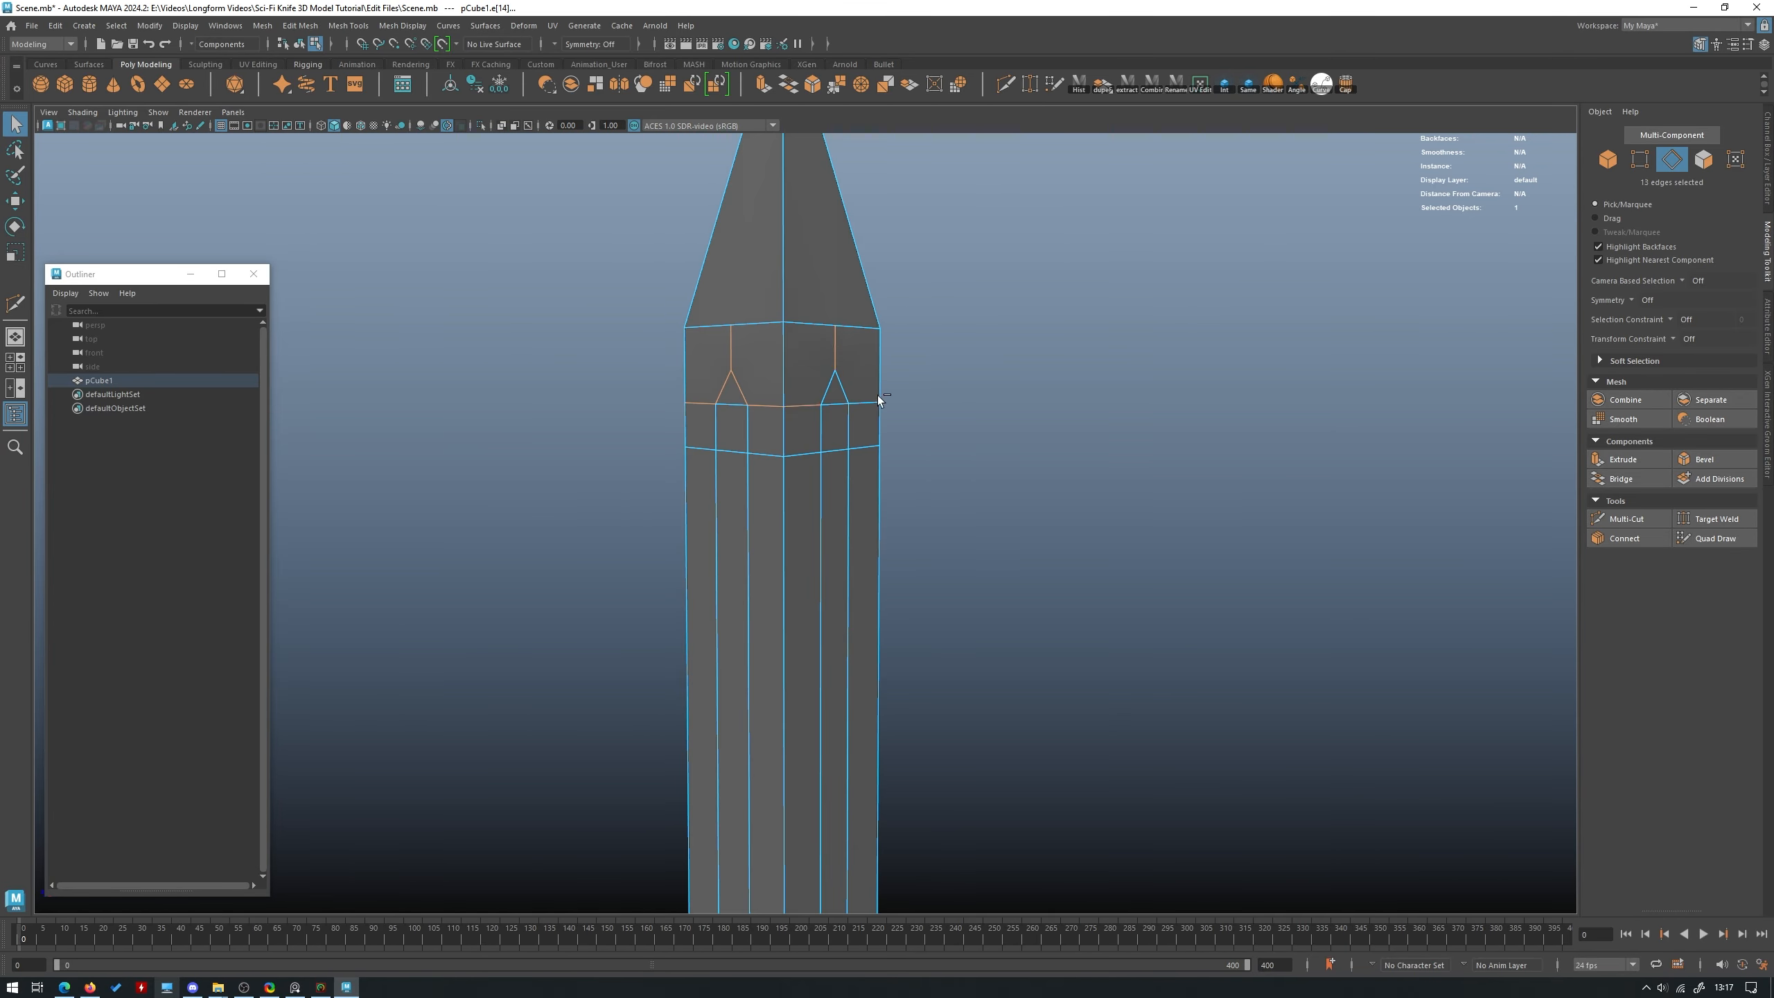
left_click_drag(1019, 371, 796, 364, "alt")
left_click_drag(967, 355, 1075, 349, "alt")
key("Delete")
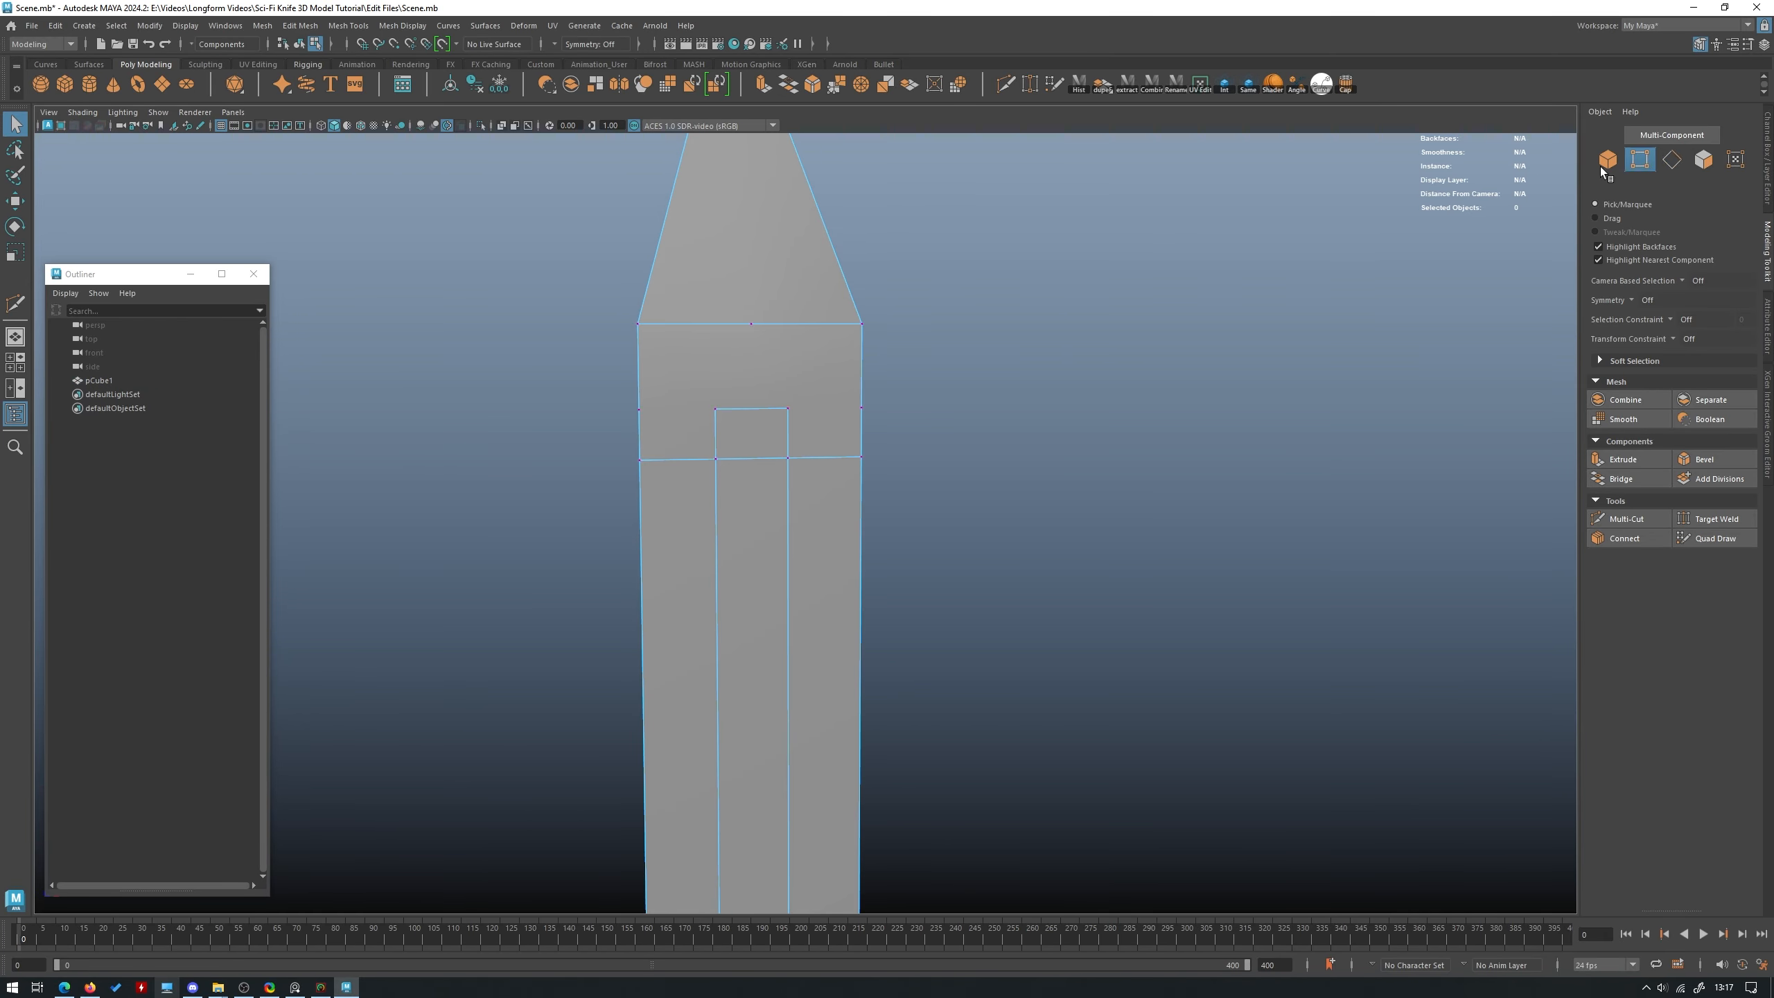
Delete the stray vertices left on the blade's corner edges and along the upper horizontal loop on all three faces.
left_click_drag(866, 360, 910, 403, "alt")
left_click(764, 389)
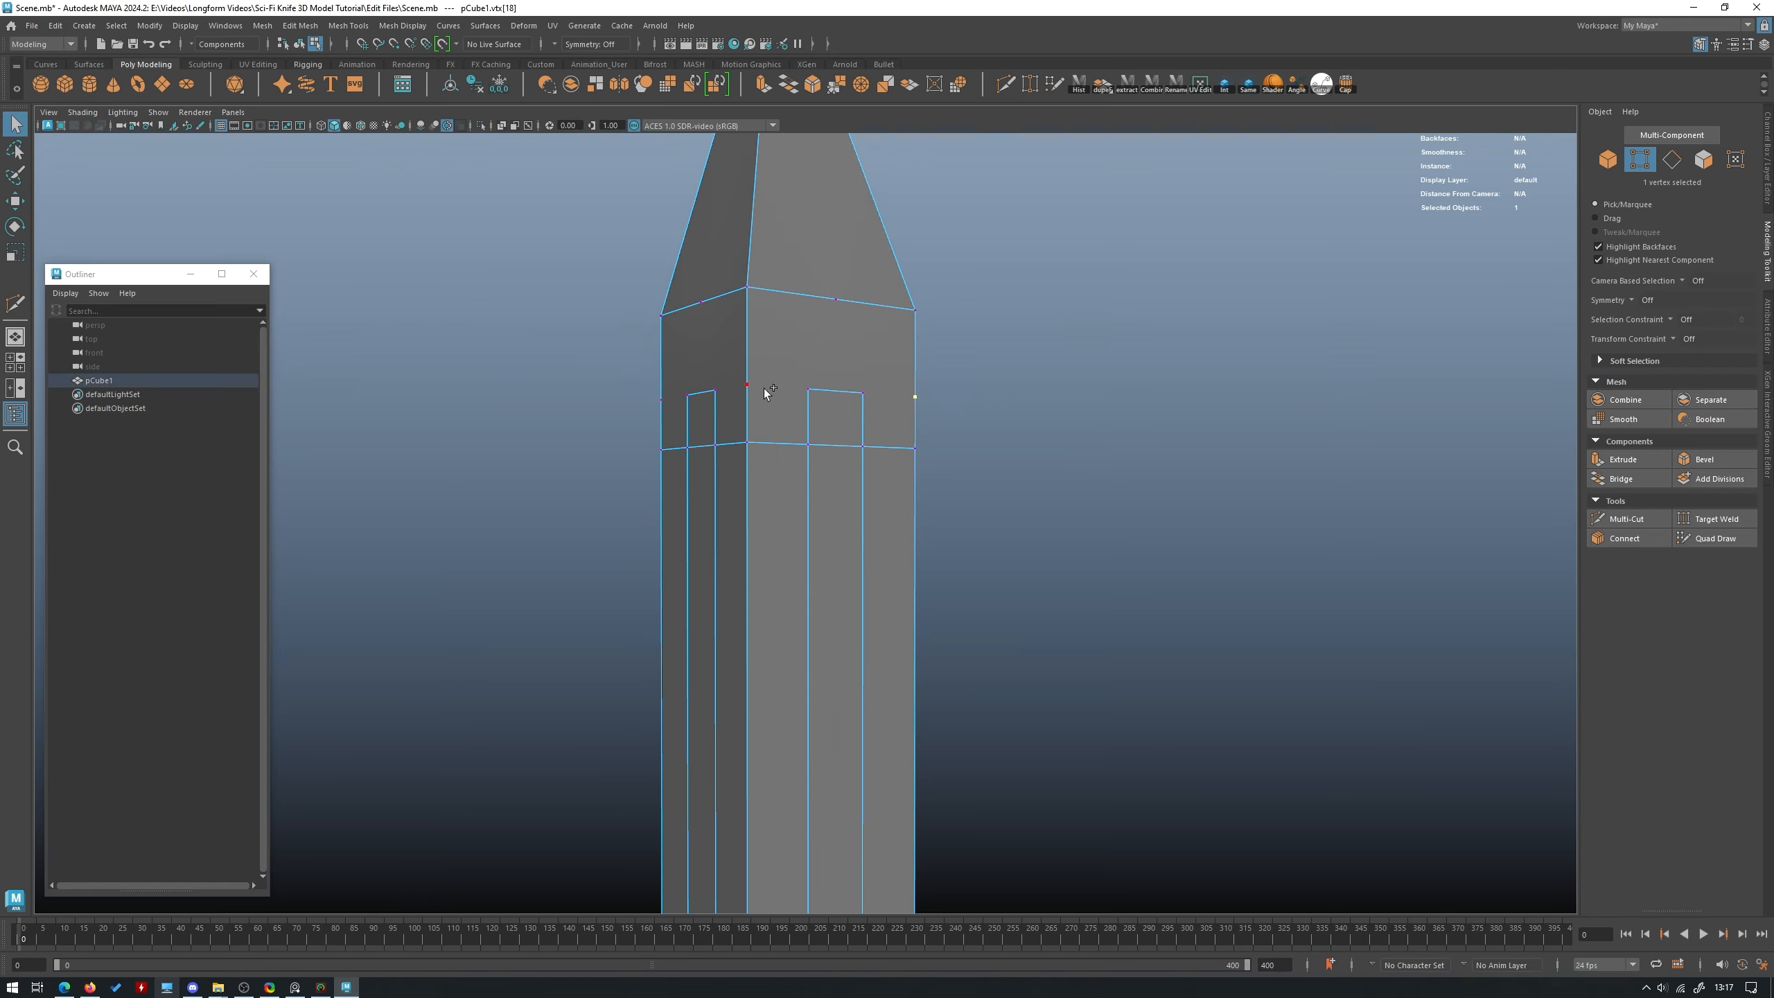
left_click(819, 313, "shift")
left_click_drag(660, 318, 775, 337, "alt")
left_click(730, 336, "shift")
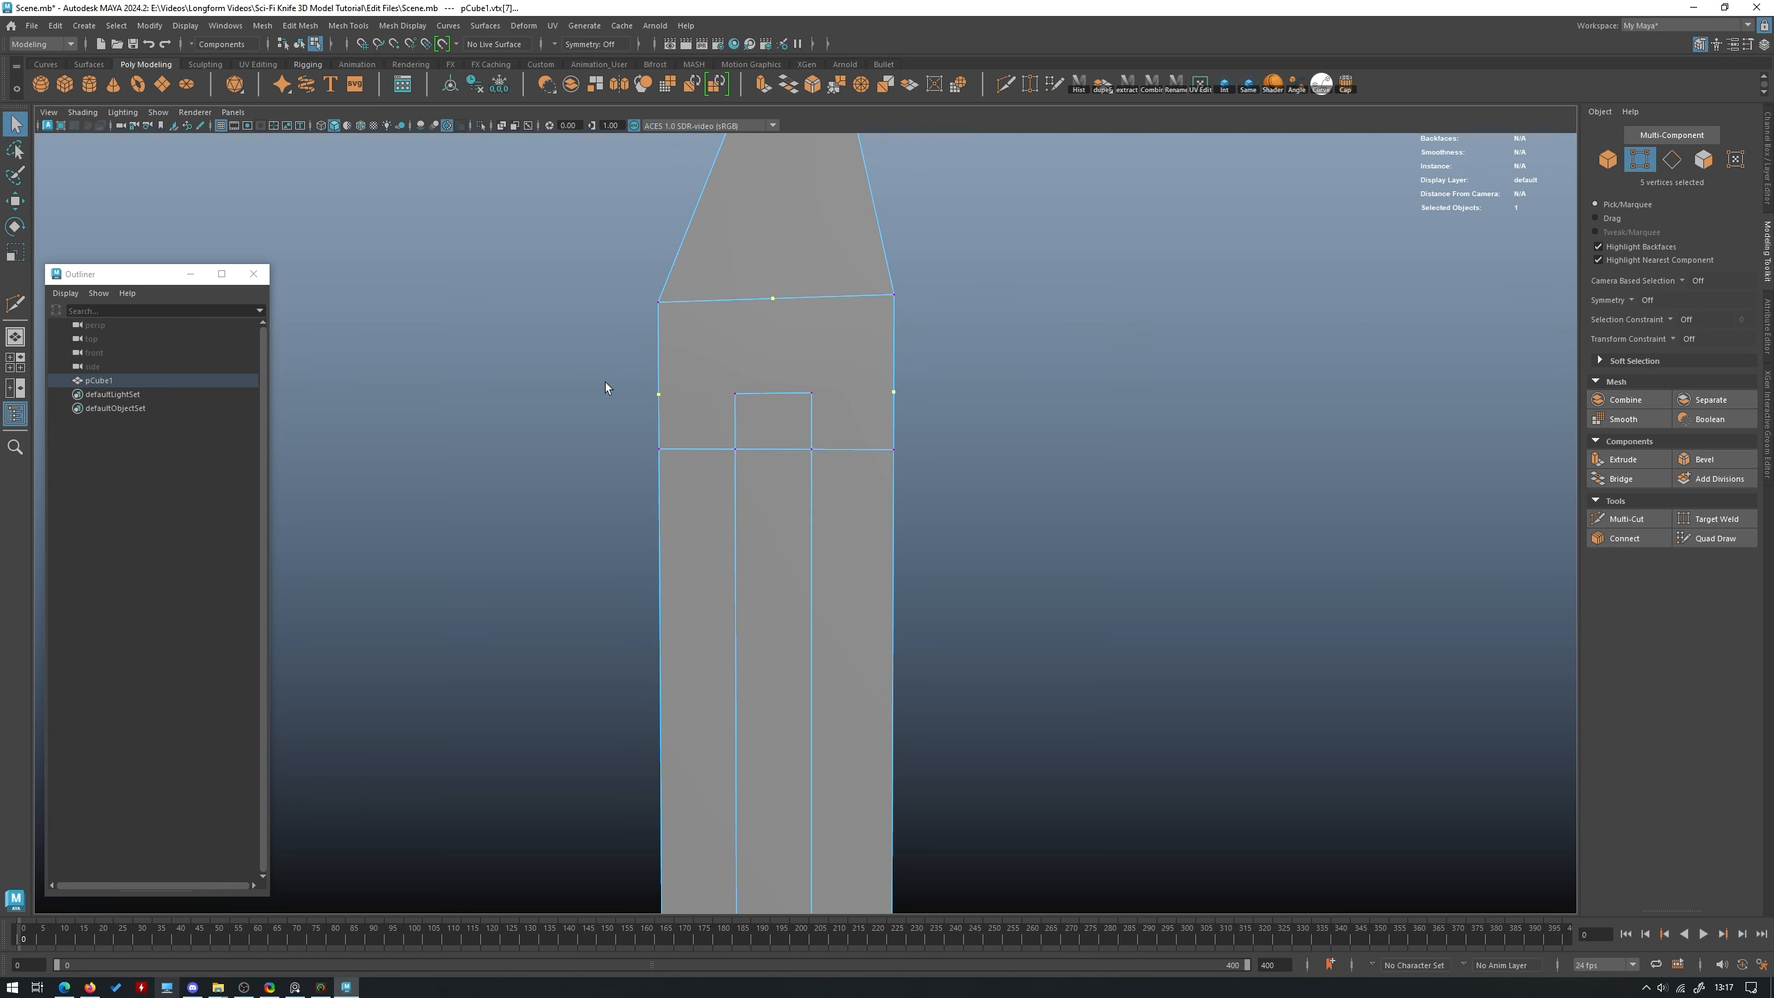
left_click_drag(605, 388, 827, 329, "alt")
left_click_drag(732, 379, 847, 352, "alt")
left_click(751, 323)
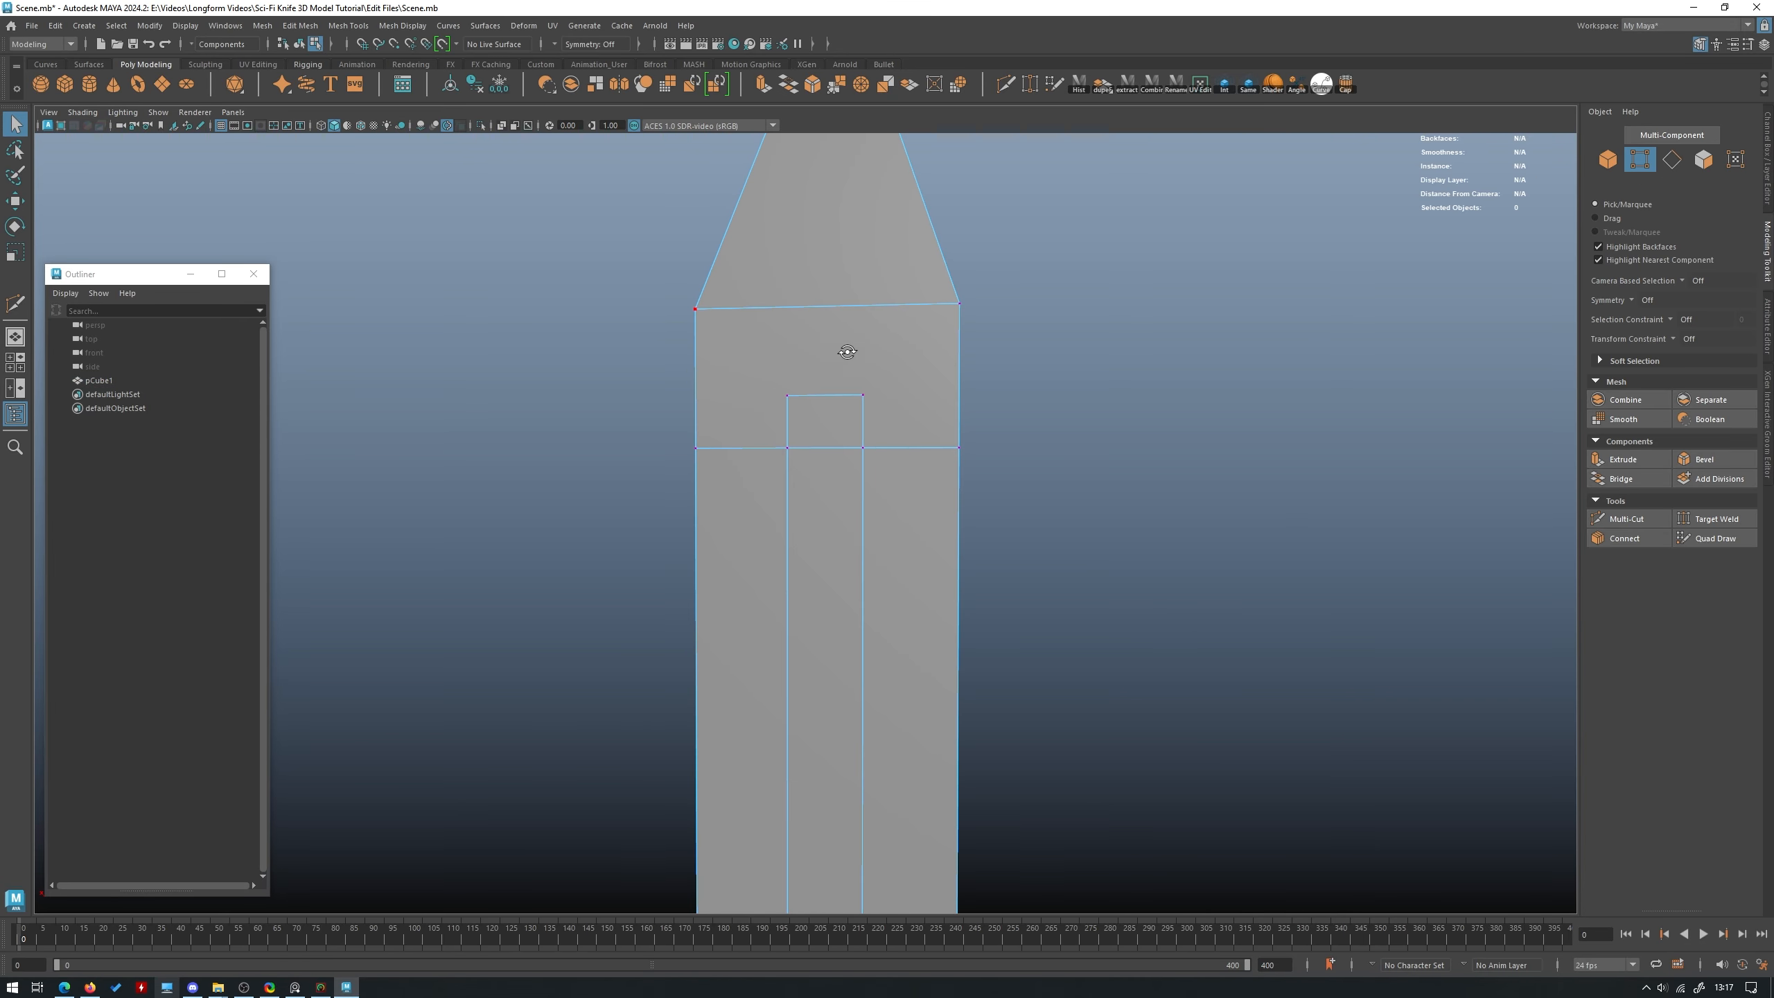
Select the horizontal edge loop crossing the strips and lower it to about 20.45 on Y.
double_click(914, 447)
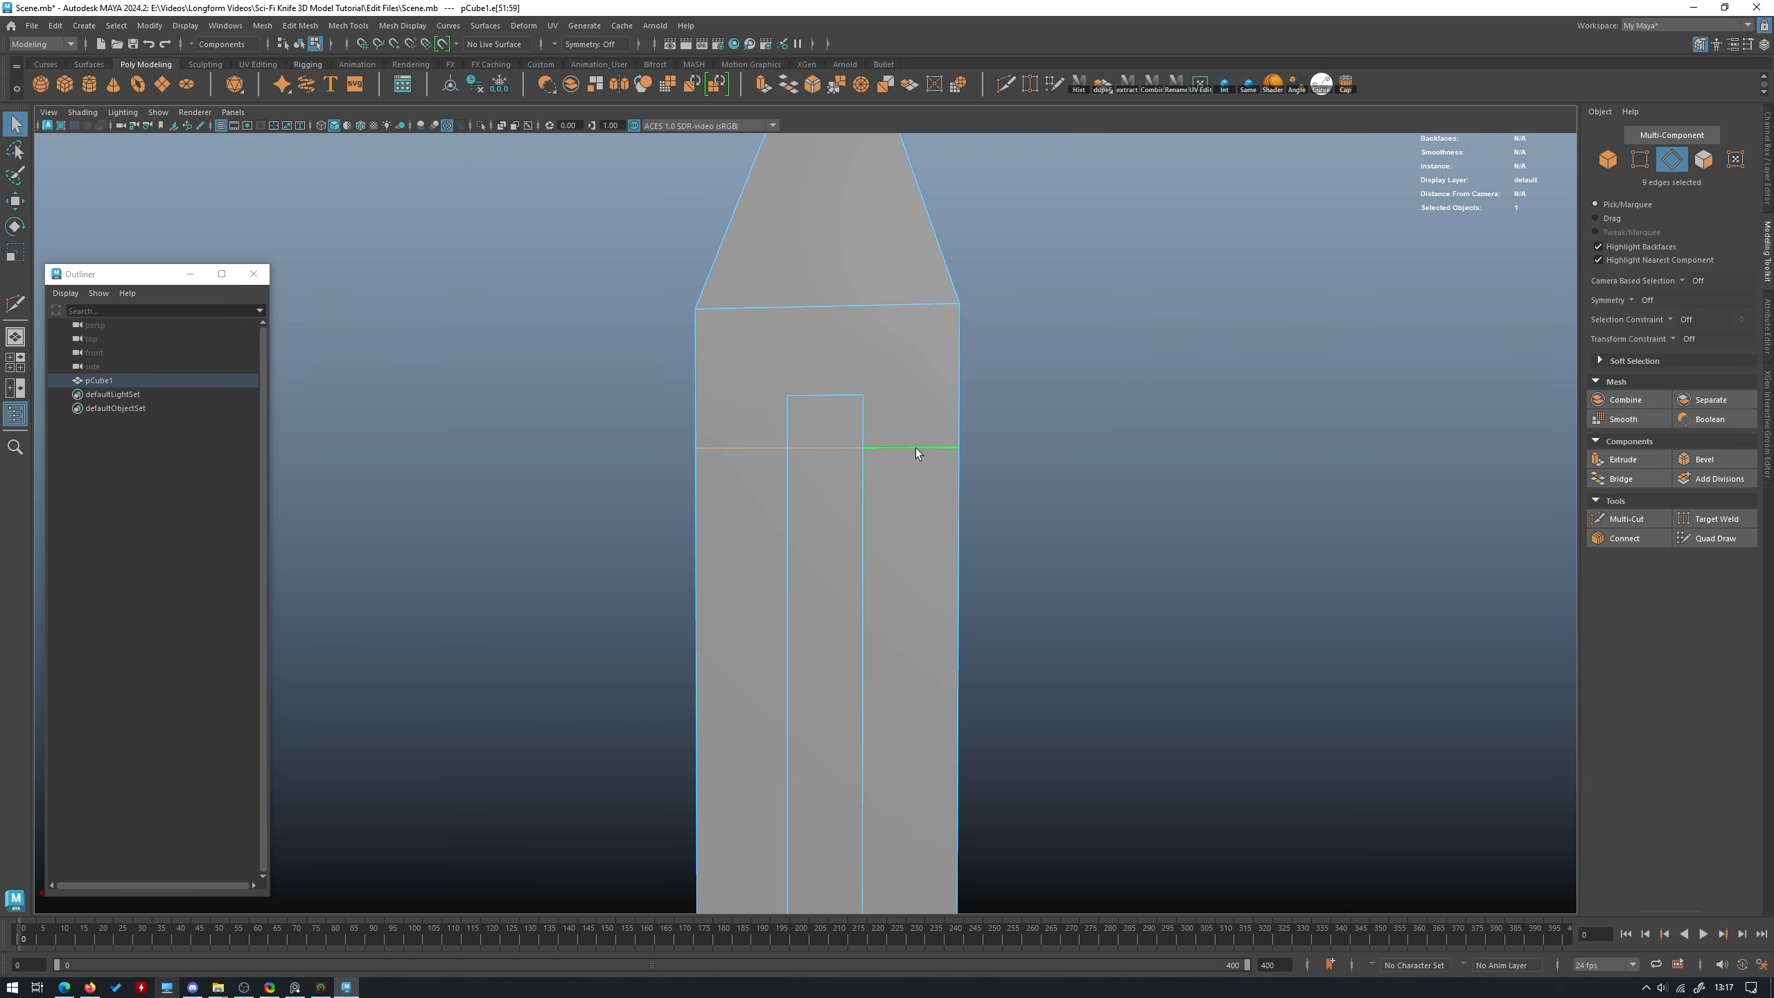
key("w")
left_click_drag(837, 362, 840, 383)
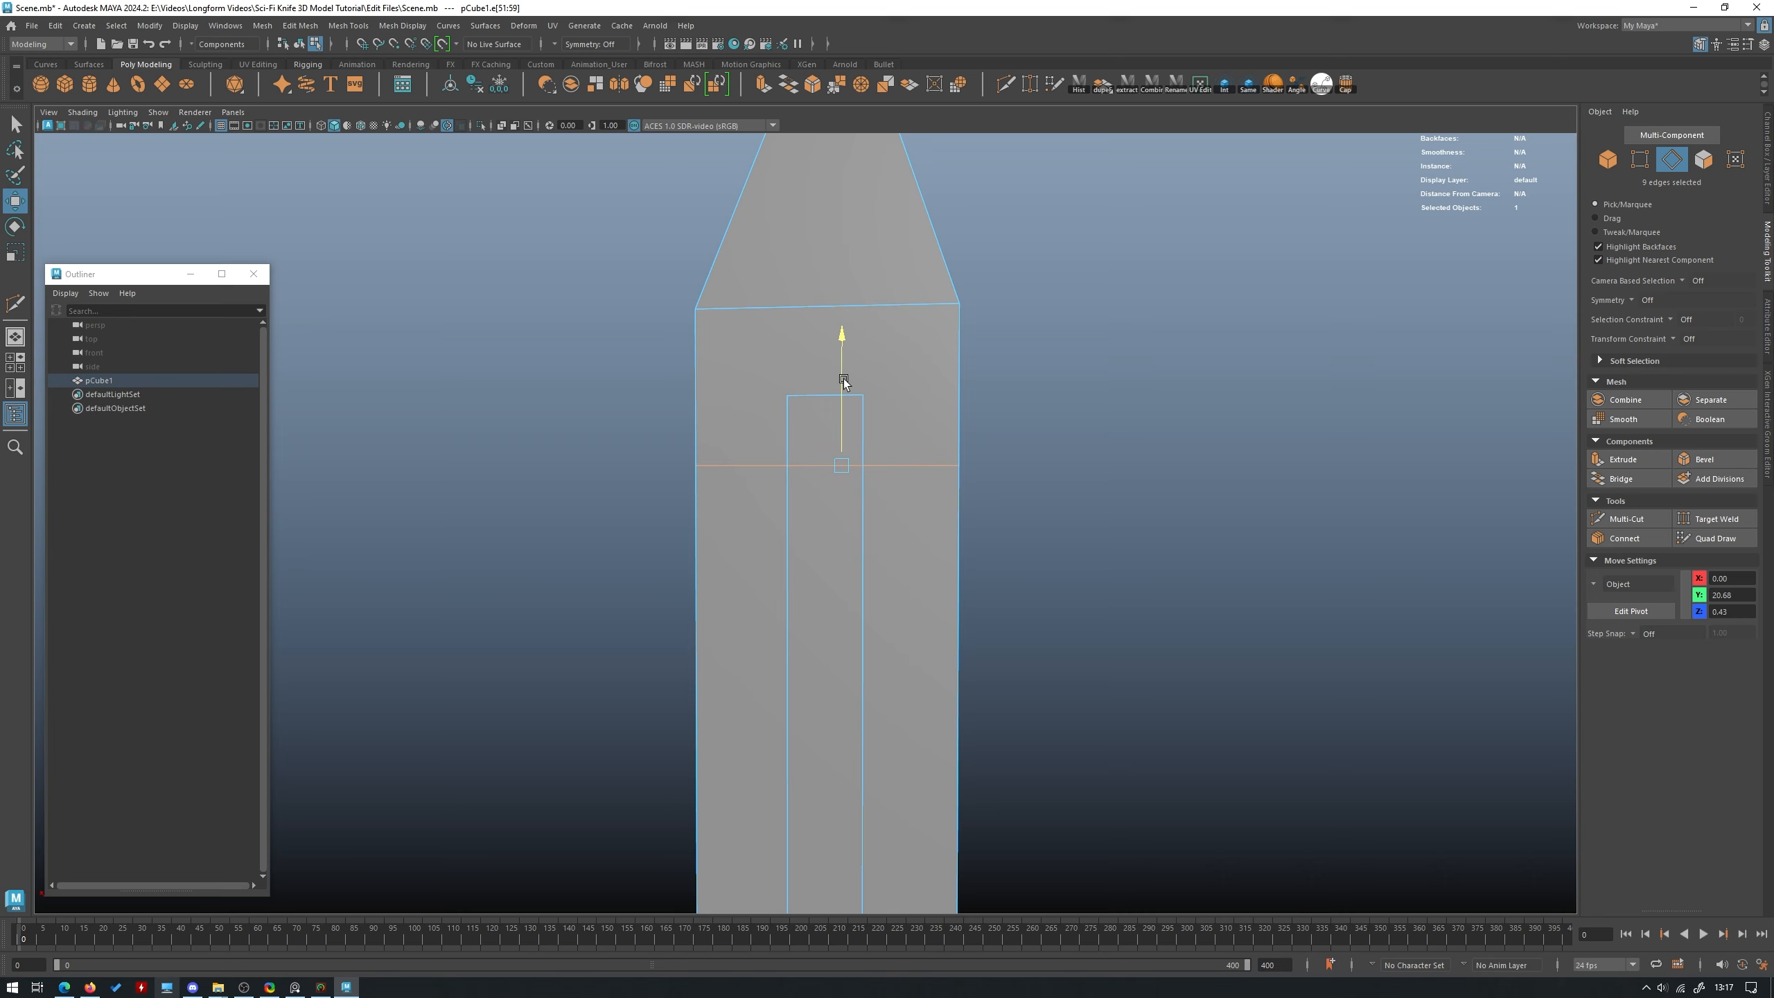
Select the strip faces above and below the horizontal loop on all three sides of the blade.
right_click_drag(844, 380, 628, 356, "alt")
left_click_drag(936, 361, 866, 542, "alt")
left_click_drag(757, 626, 1186, 310, "alt")
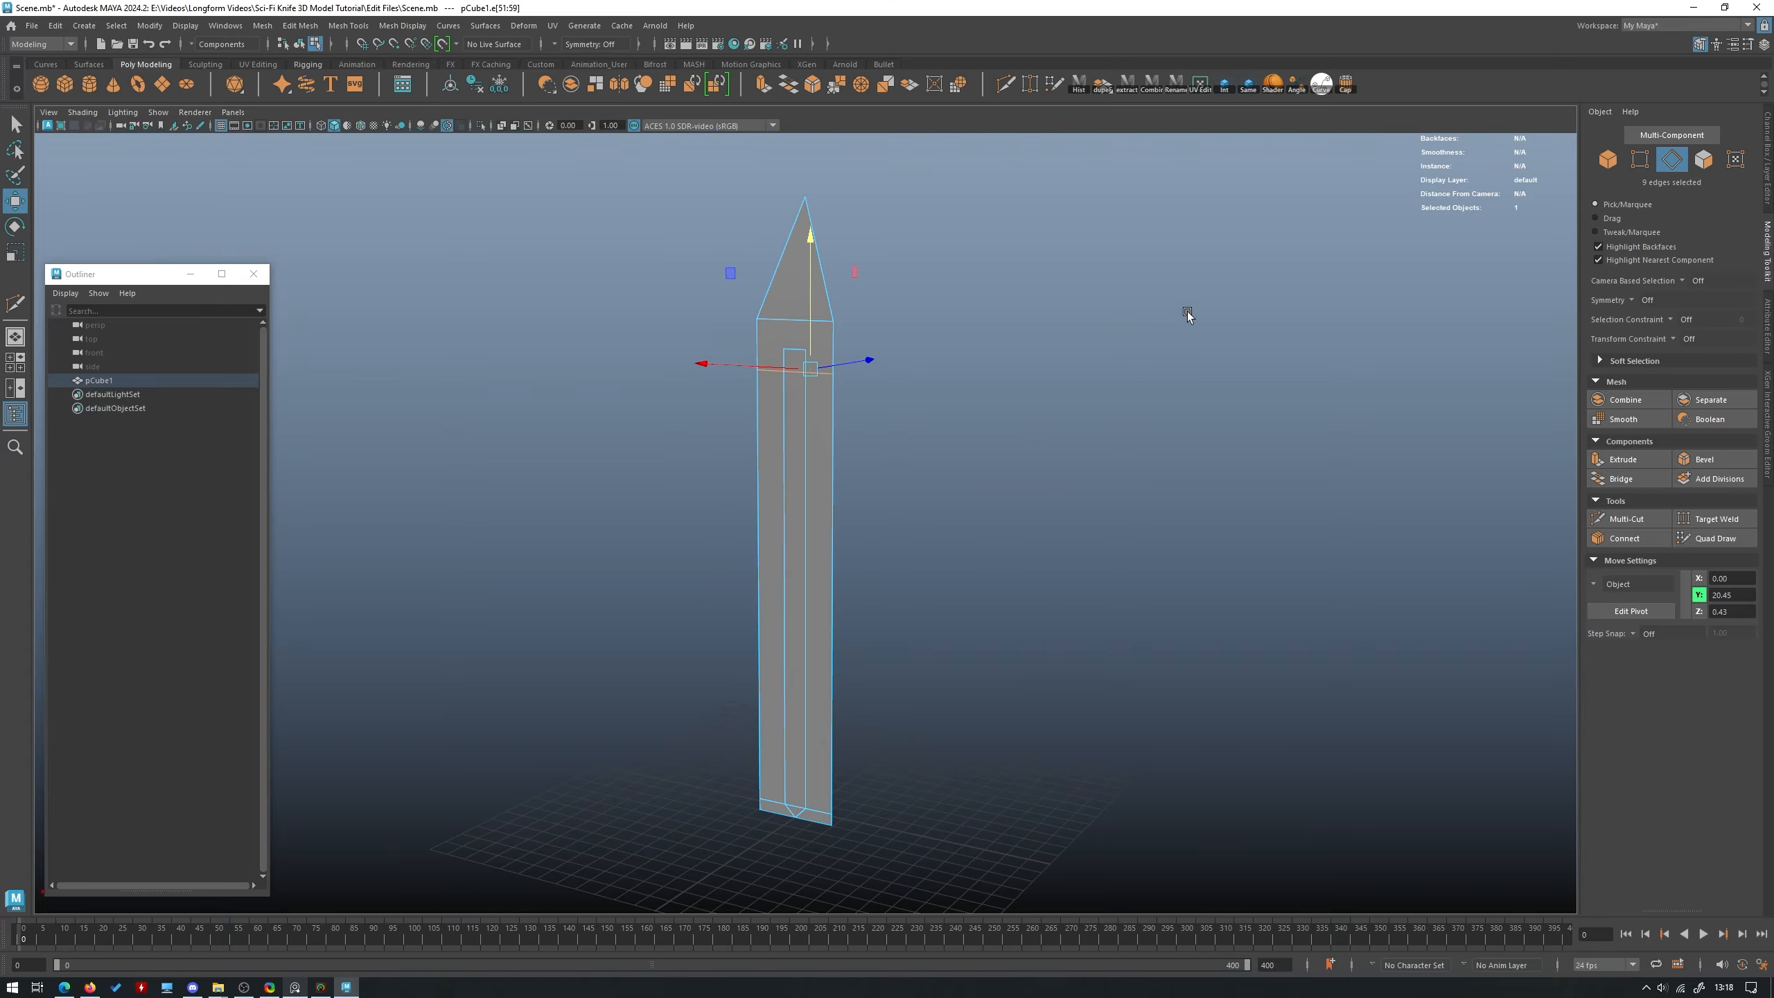
right_click_drag(1186, 310, 1597, 190, "alt")
left_click(1697, 165)
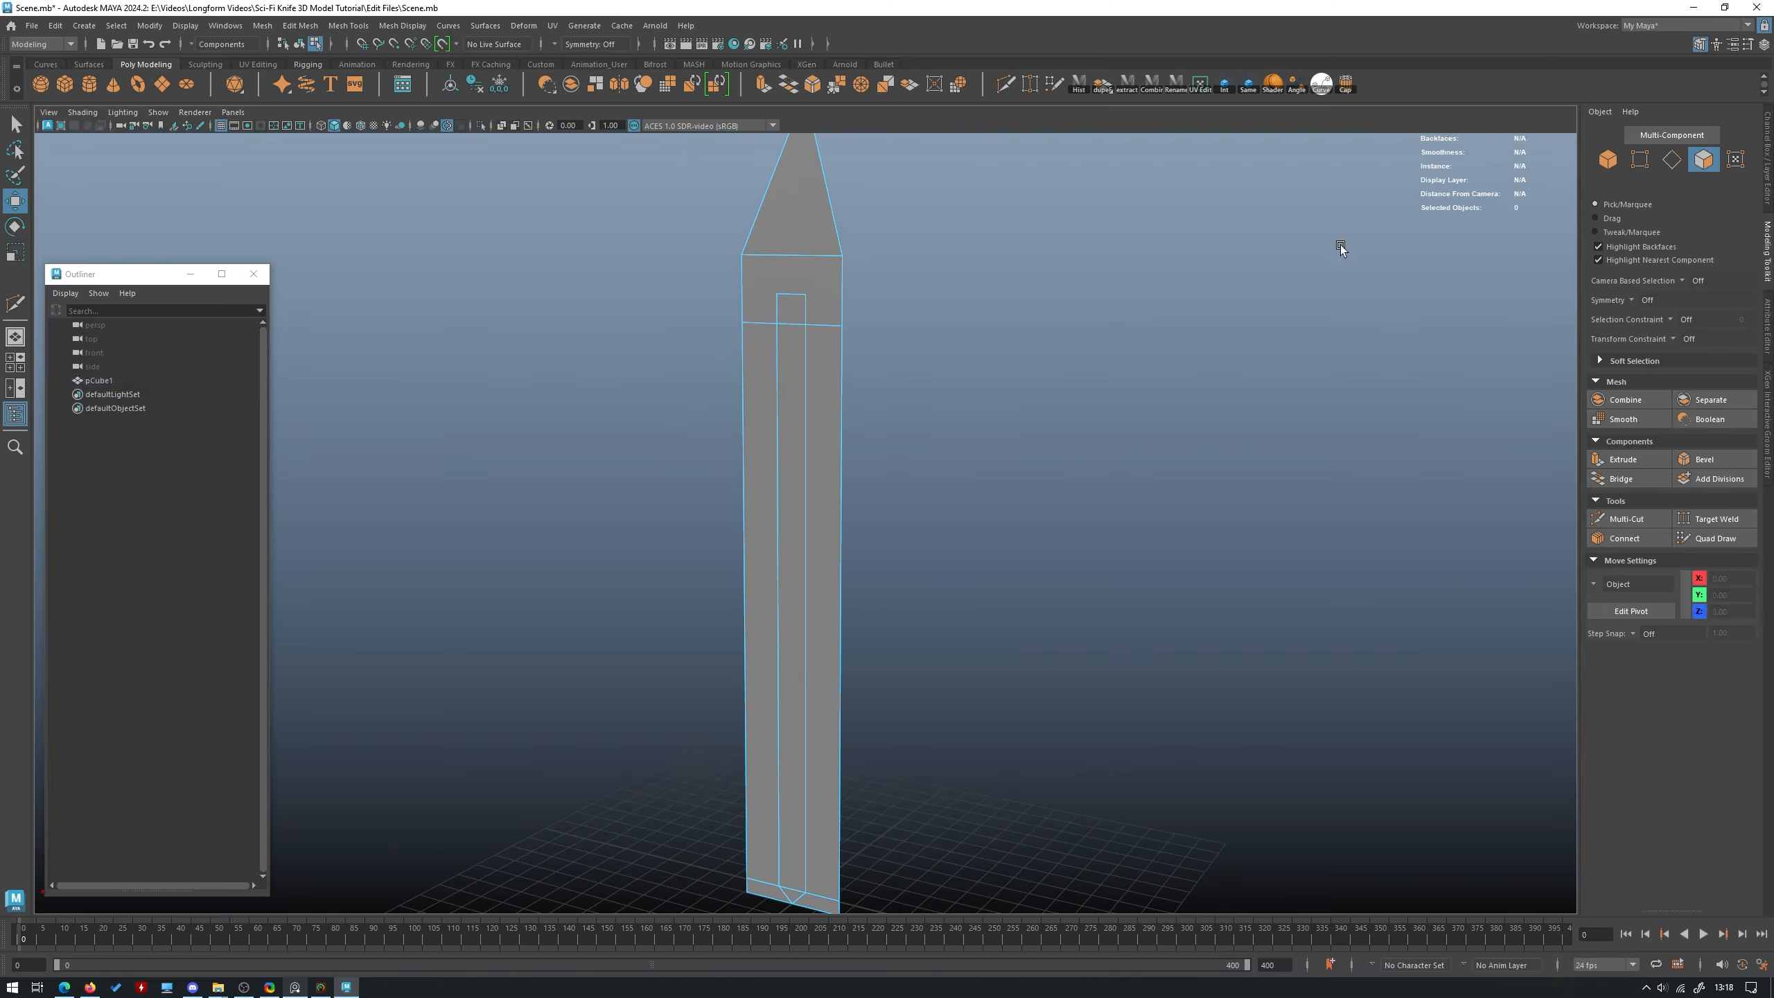
left_click(788, 348)
left_click(793, 306, "shift")
left_click_drag(929, 307, 822, 318, "alt")
left_click(838, 341, "shift")
left_click(842, 315, "shift")
left_click_drag(951, 307, 936, 589, "alt")
left_click(828, 356, "shift")
left_click(835, 318, "shift")
key("ctrl+e")
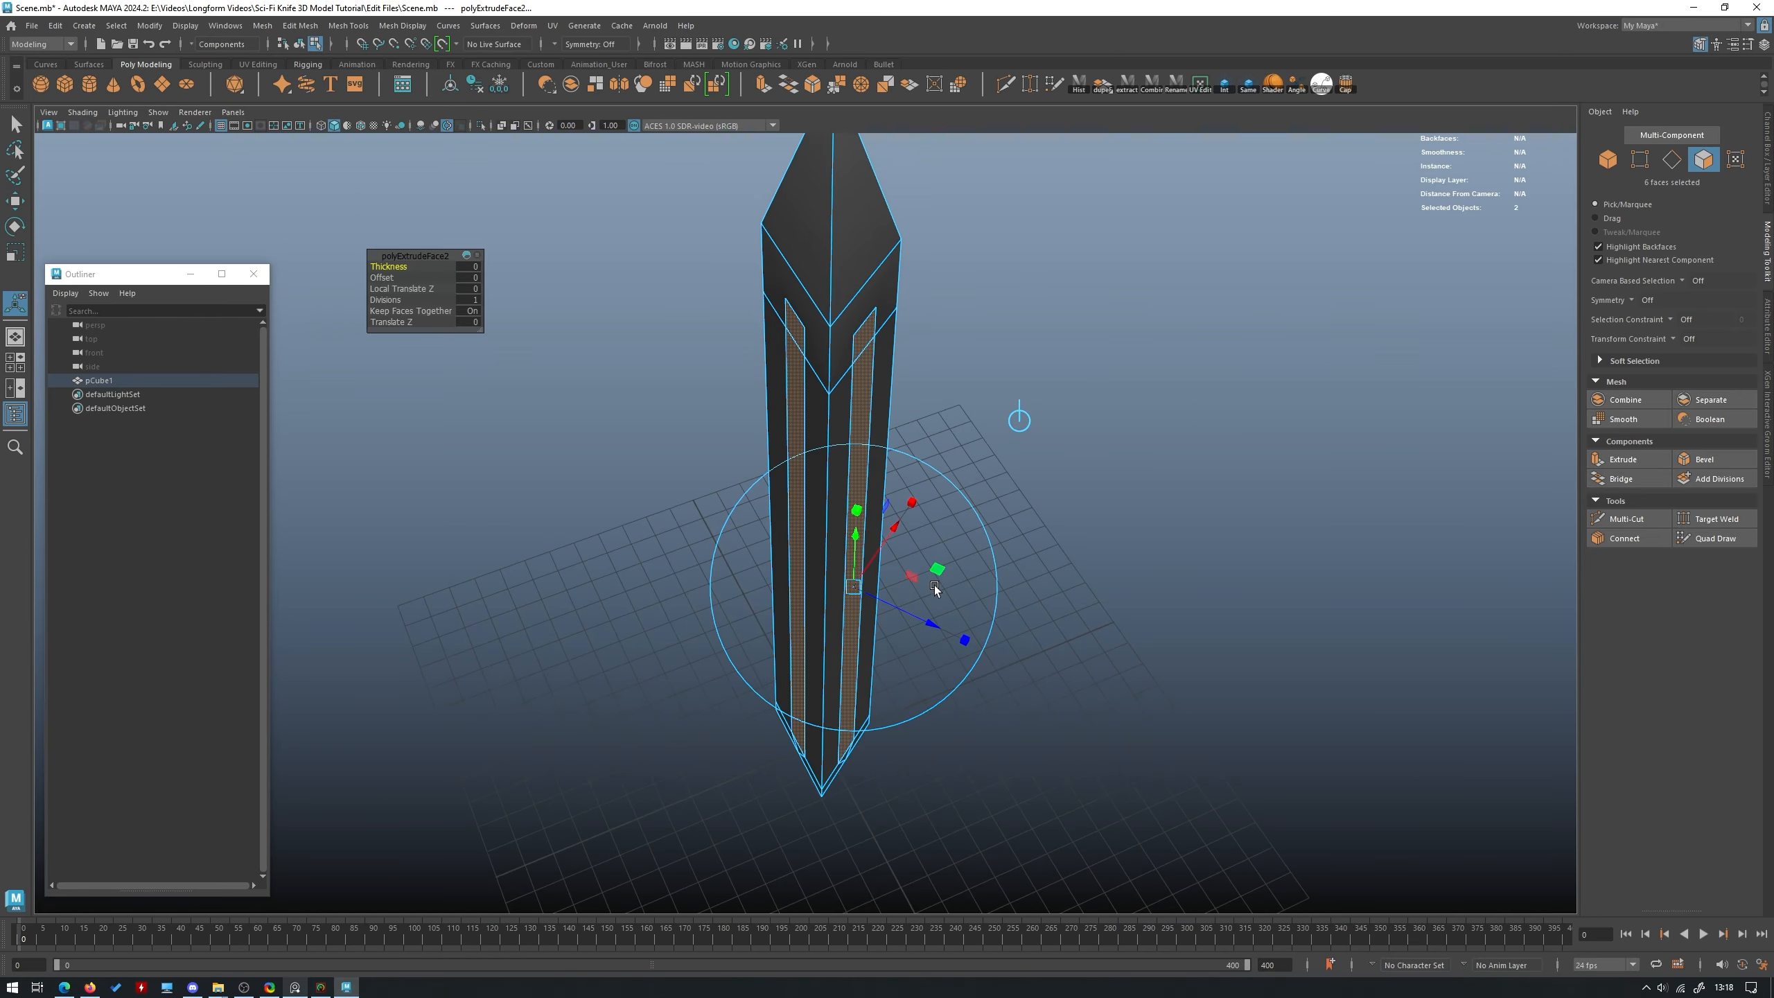
key("ctrl+z")
key("ctrl+z")
left_click_drag(965, 397, 1252, 290, "alt")
left_click(746, 339, "shift")
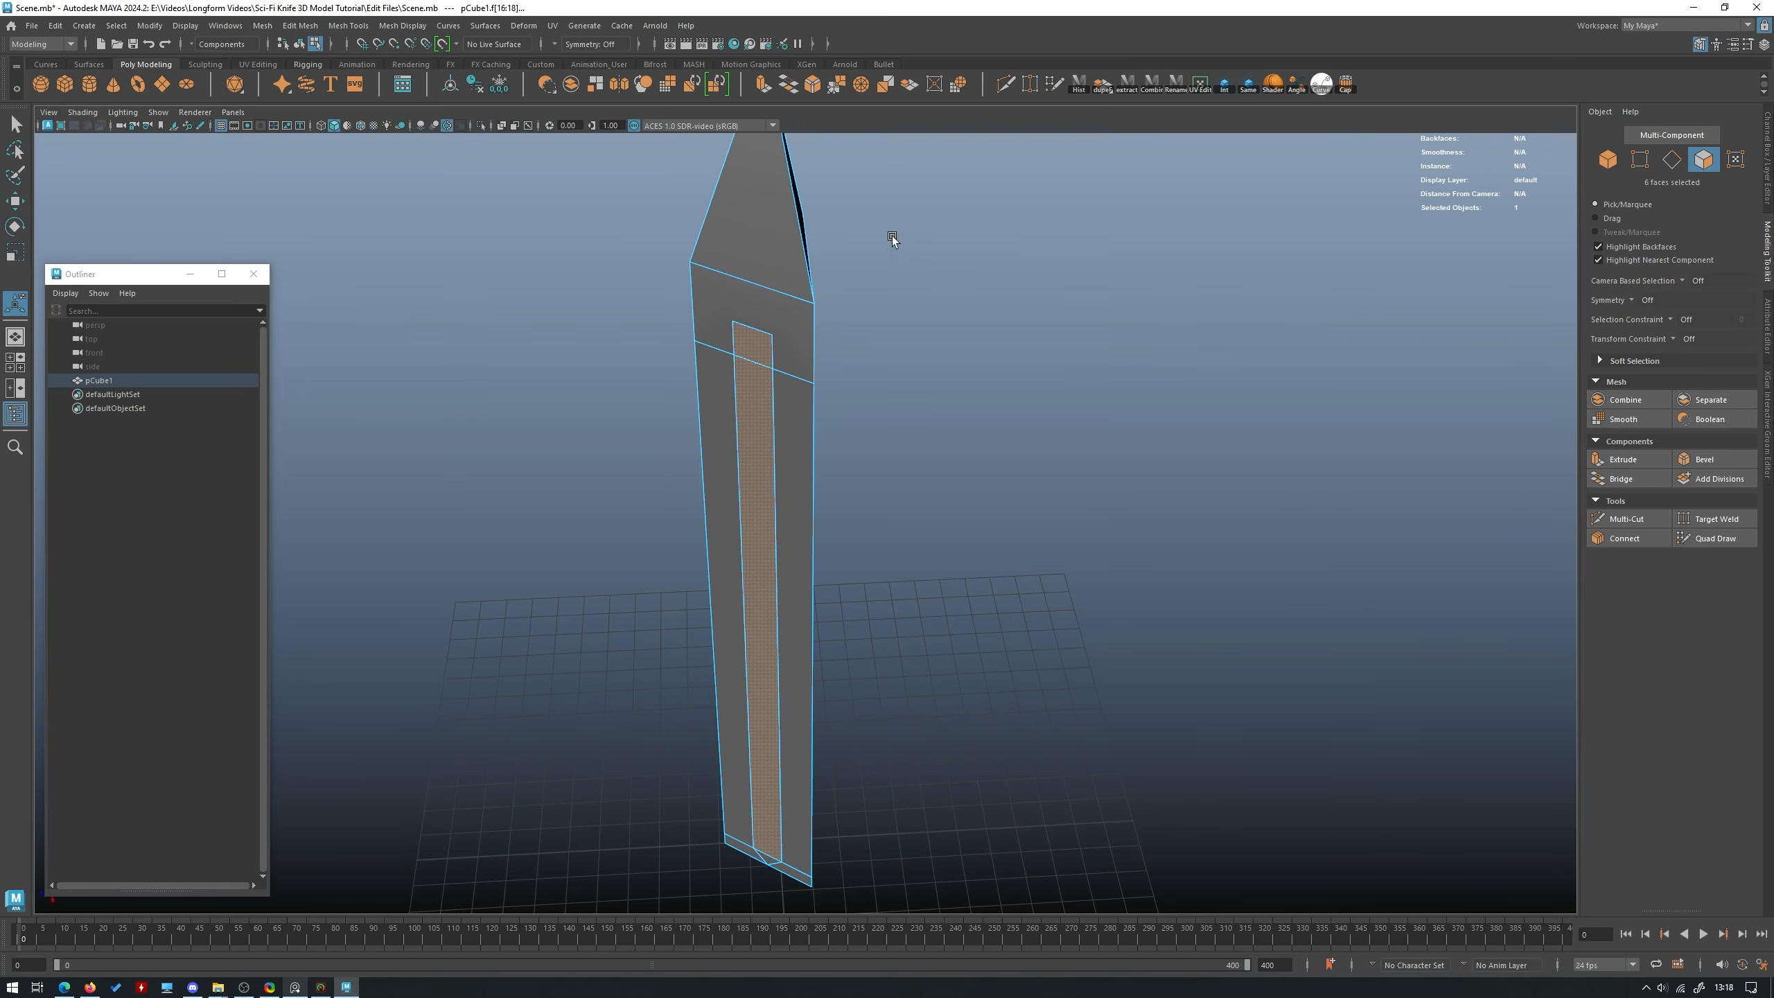
right_click(893, 236, "shift")
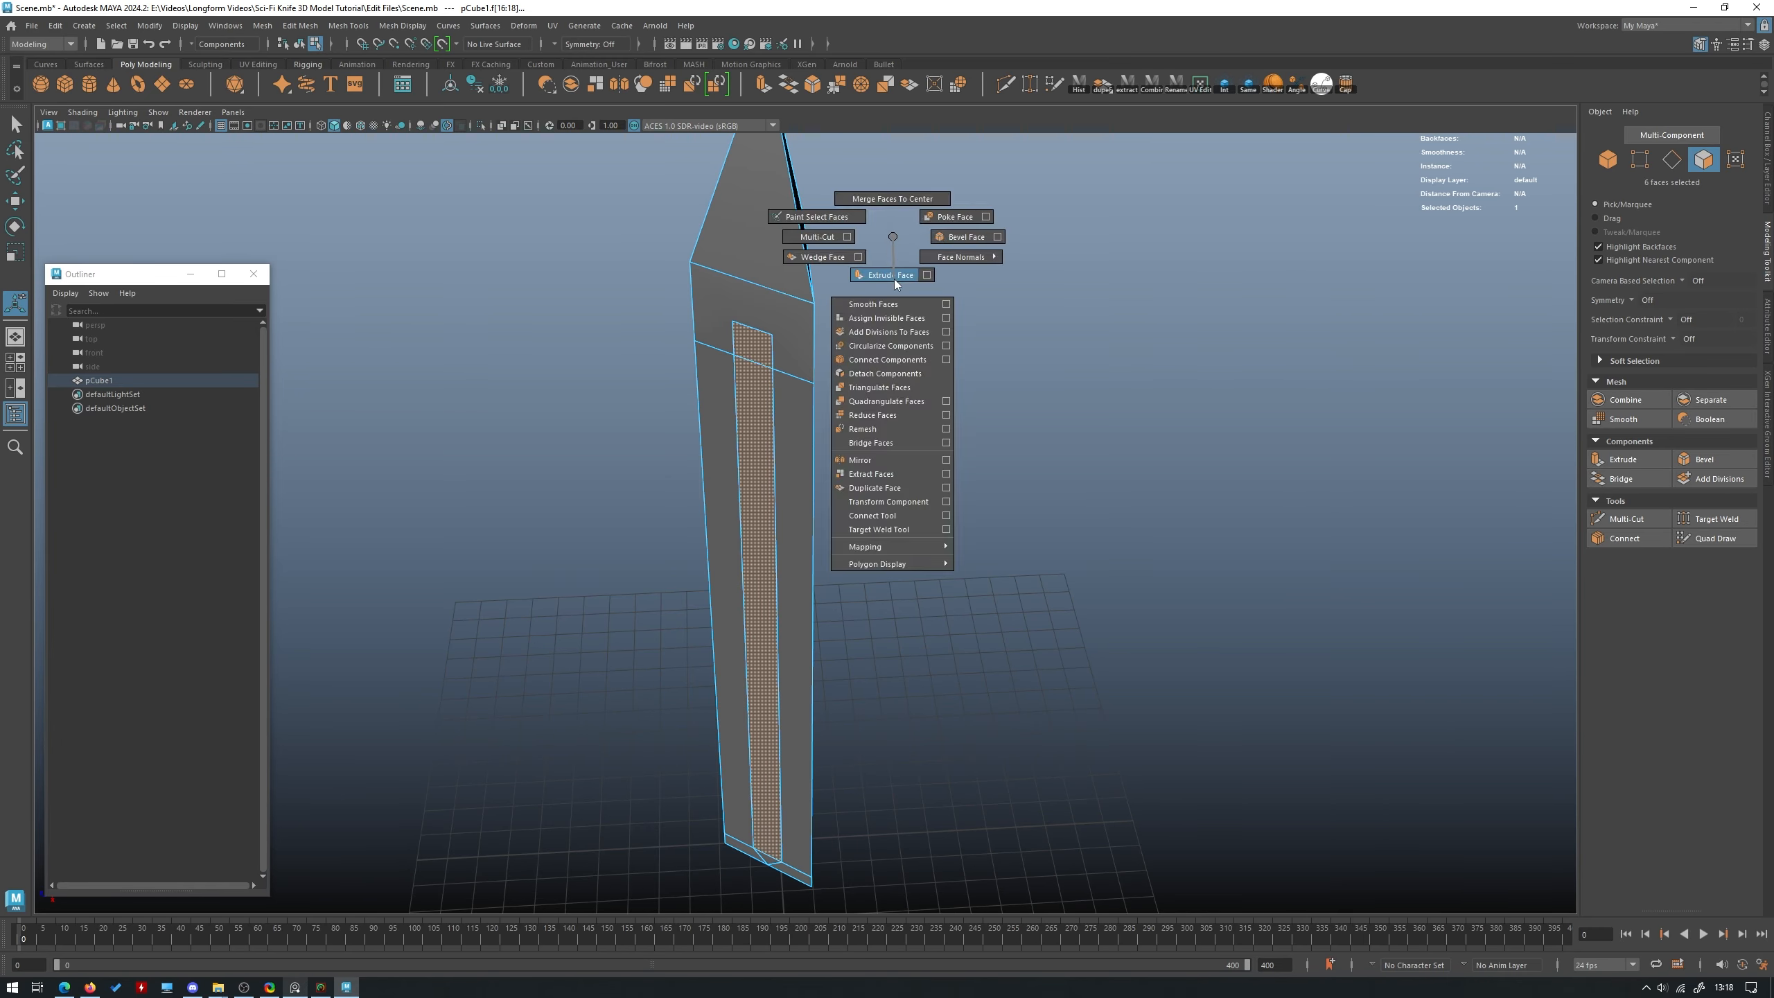
right_click_drag(893, 278, 892, 237, "shift")
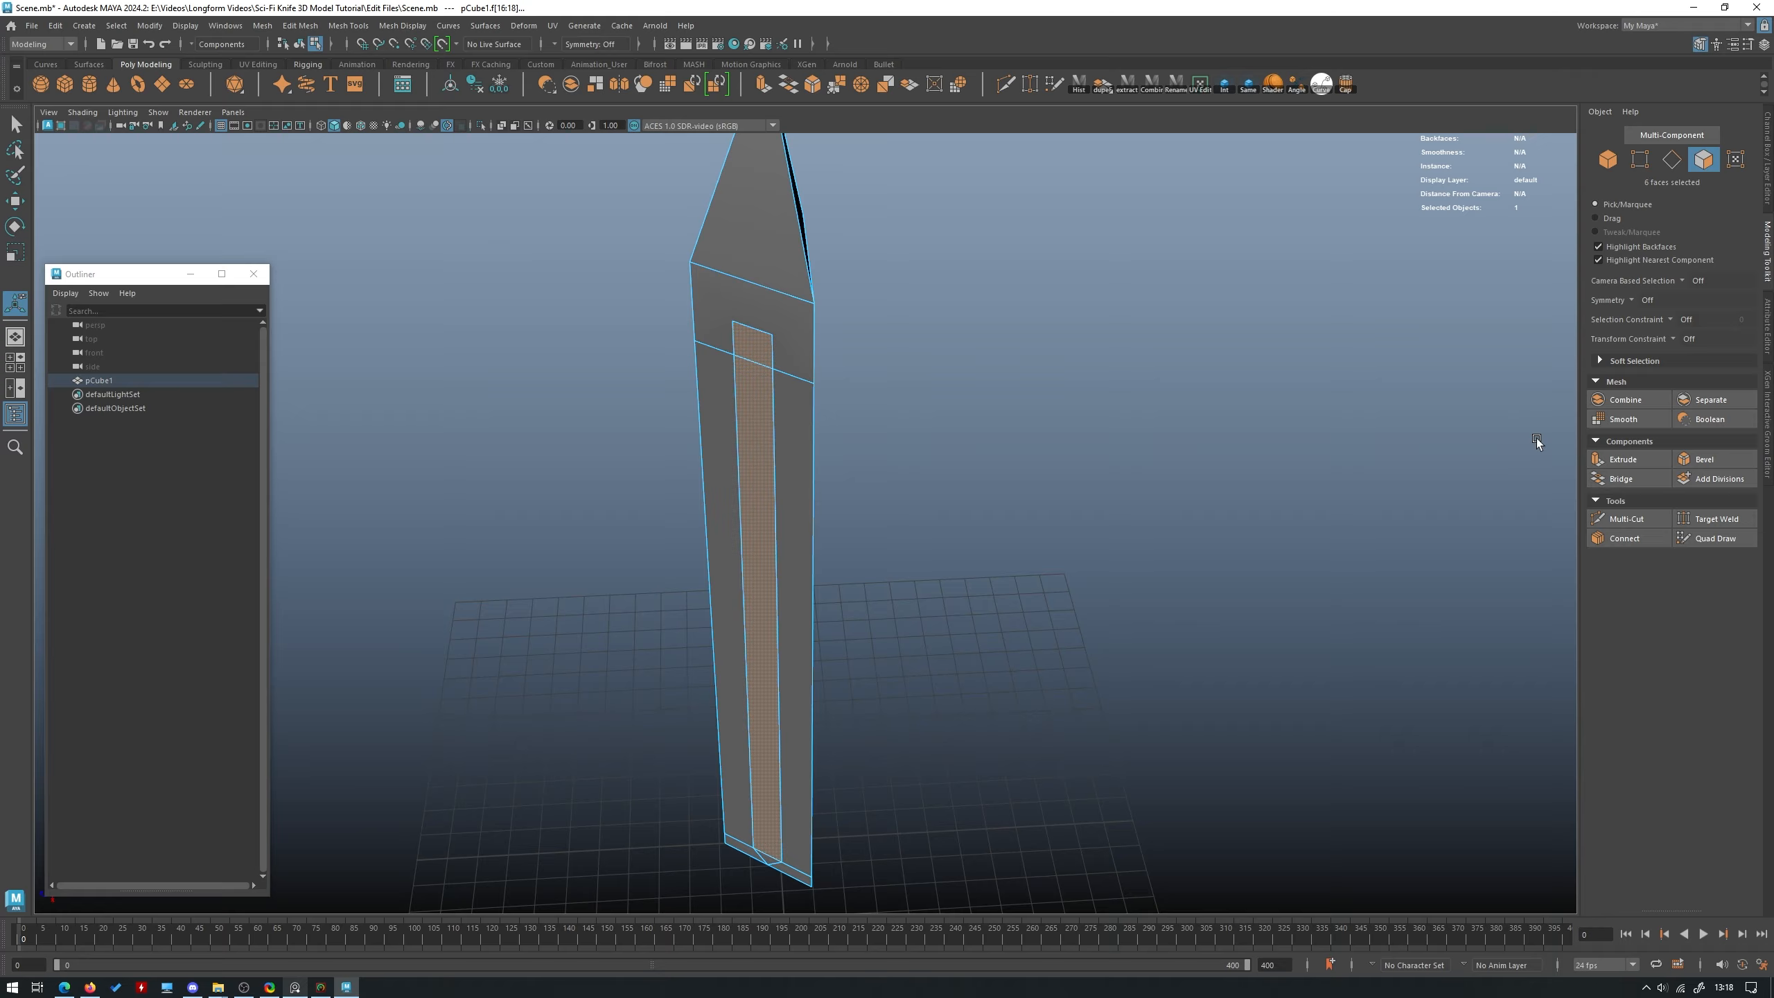
Extrude the selected strip faces inward to a Local Translate Z of about -0.434 and clear the selection.
left_click(1619, 459)
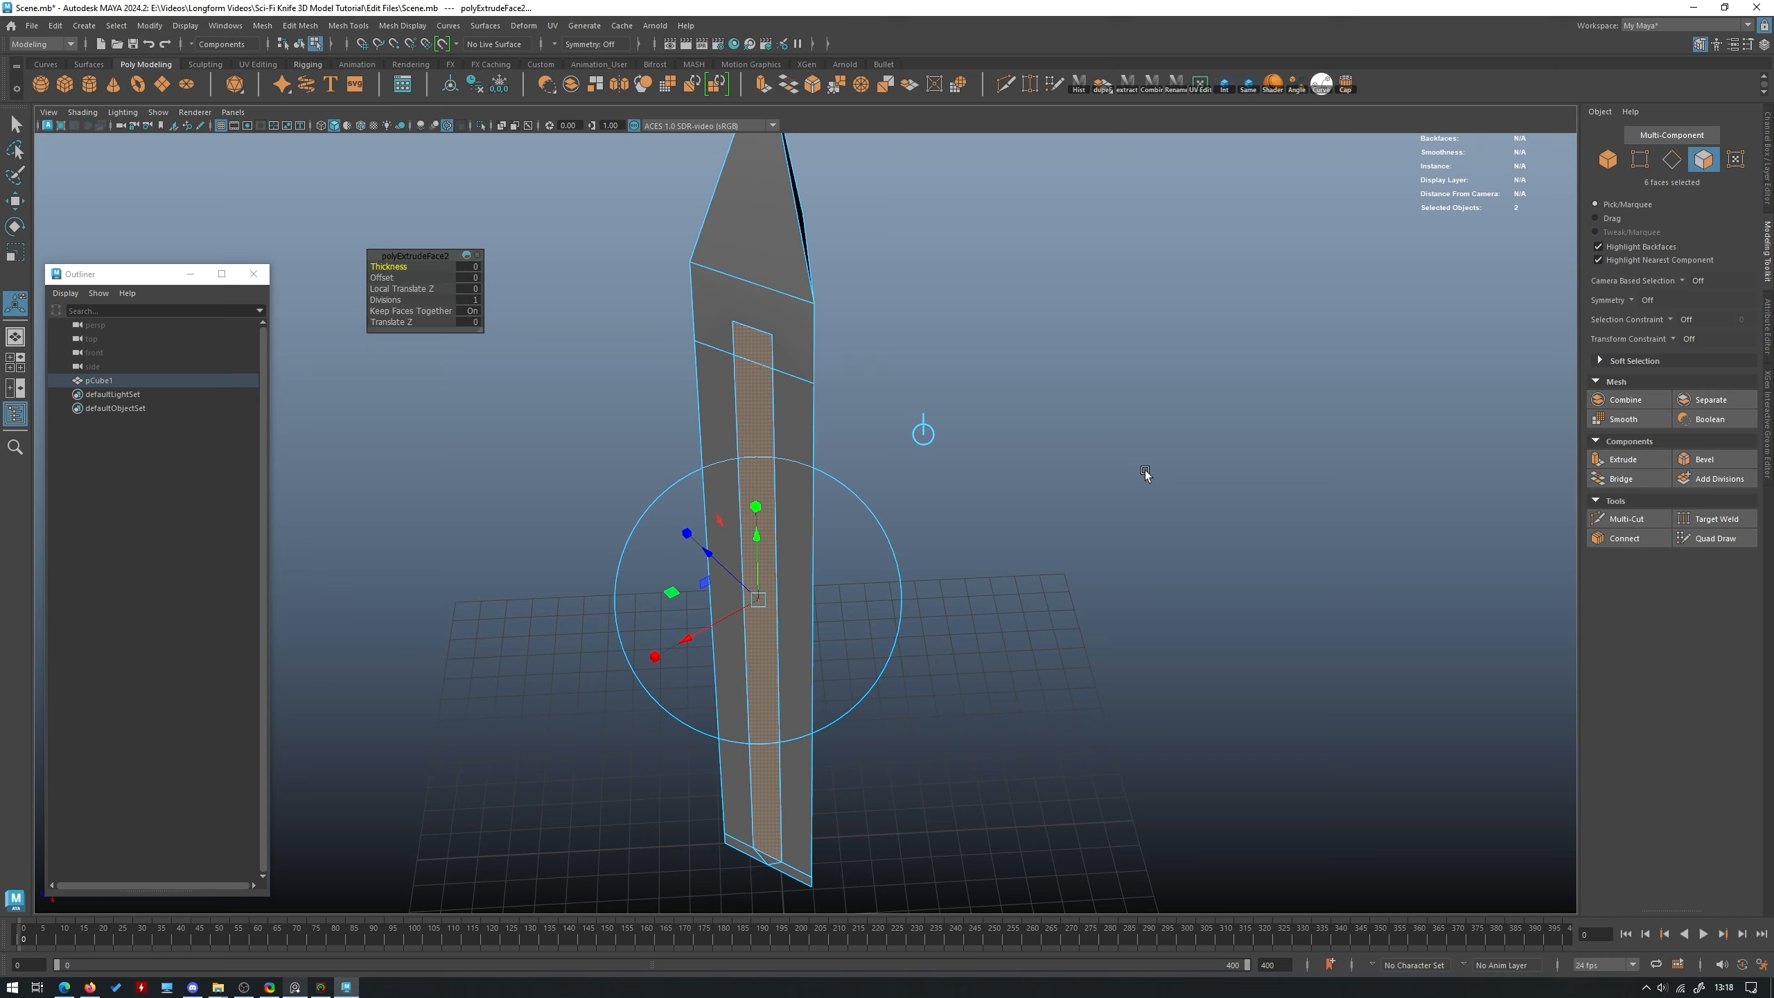
left_click_drag(1149, 475, 767, 664, "alt")
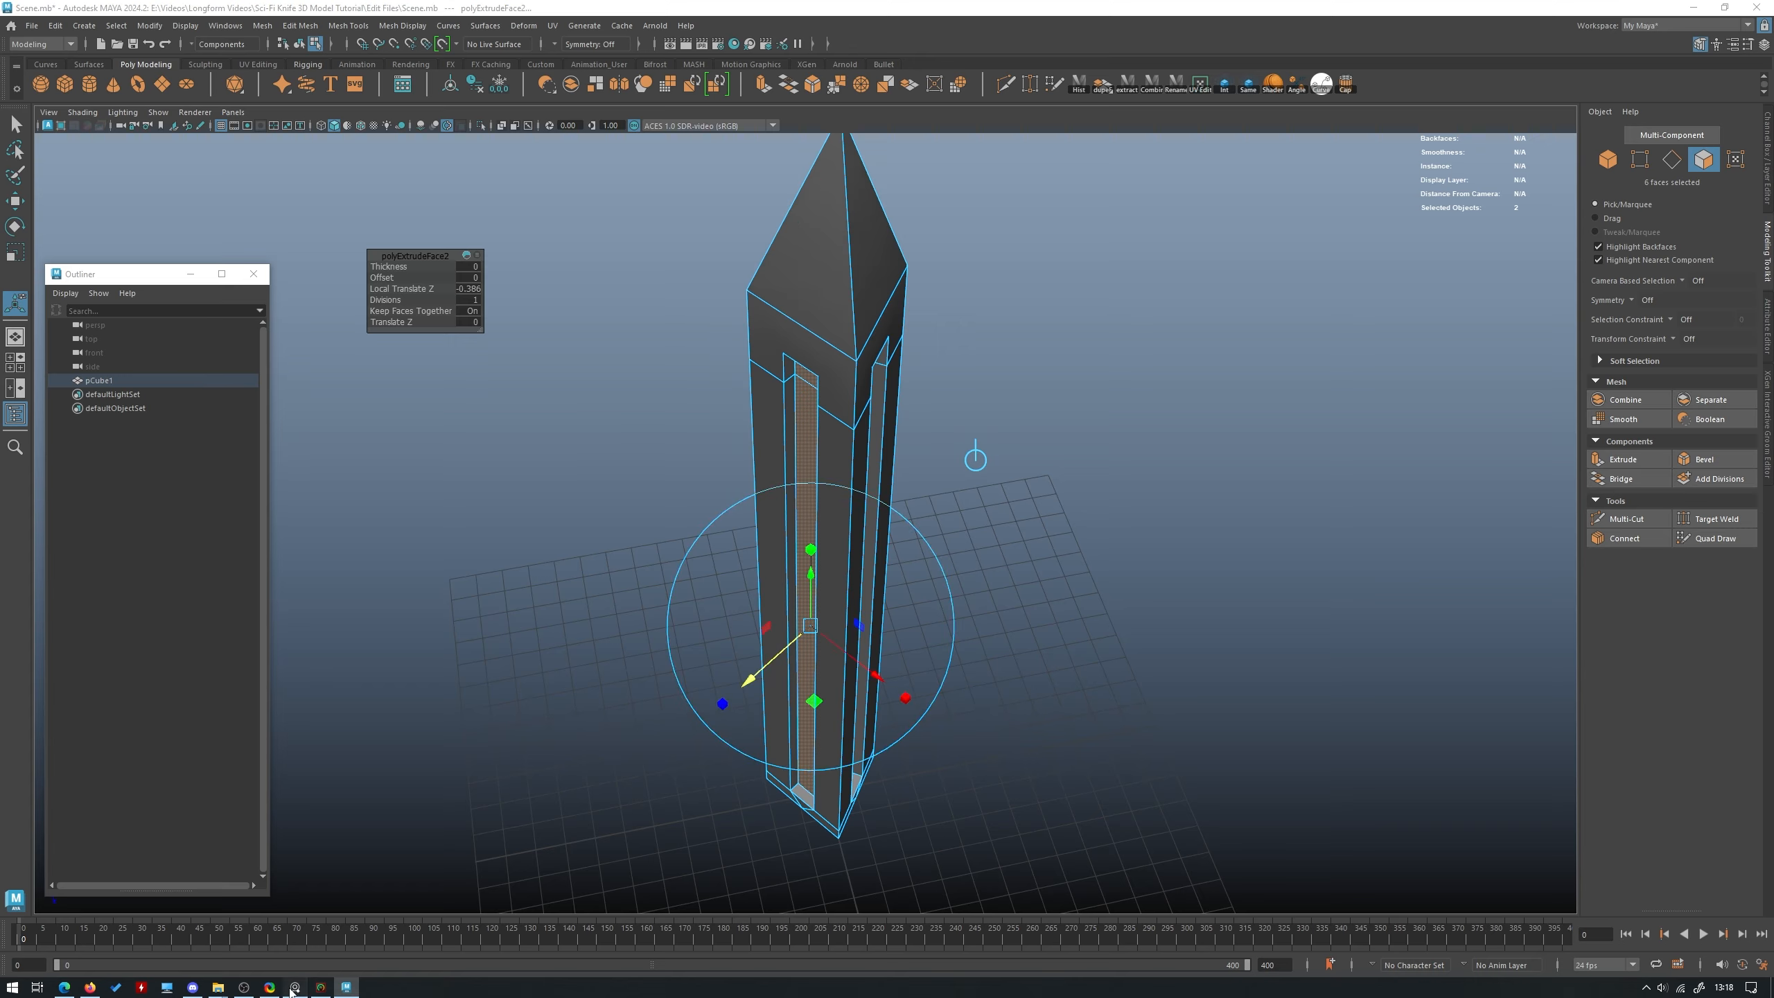
left_click_drag(1048, 521, 890, 544, "alt")
left_click_drag(771, 541, 773, 543)
left_click_drag(817, 451, 954, 459, "alt")
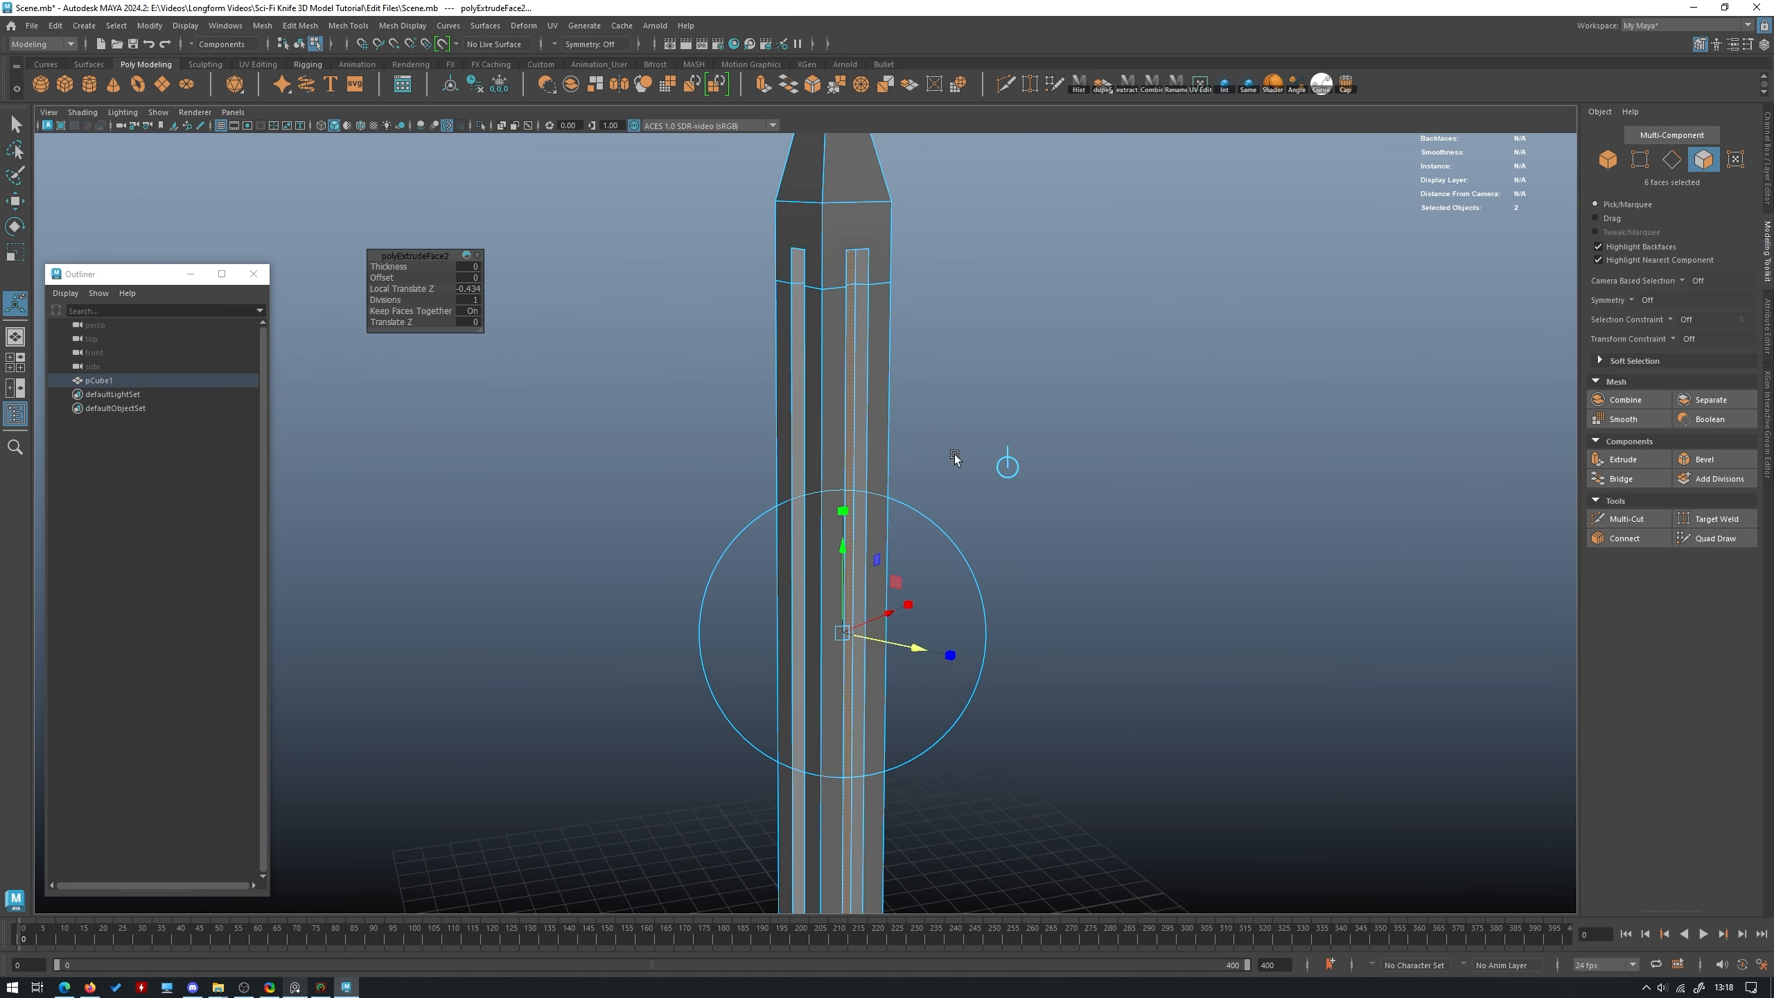
key("w")
right_click_drag(954, 460, 1062, 370)
left_click(1209, 243)
Select the short depth edges at both top corners of the recess on each of the three blade faces.
scroll(894, 327, "down", 3)
left_click_drag(894, 327, 1089, 391, "alt")
right_click_drag(1089, 392, 1502, 775, "alt")
left_click(826, 566)
left_click_drag(826, 567, 991, 610, "alt")
middle_click_drag(991, 610, 908, 510, "alt")
left_click(1671, 160)
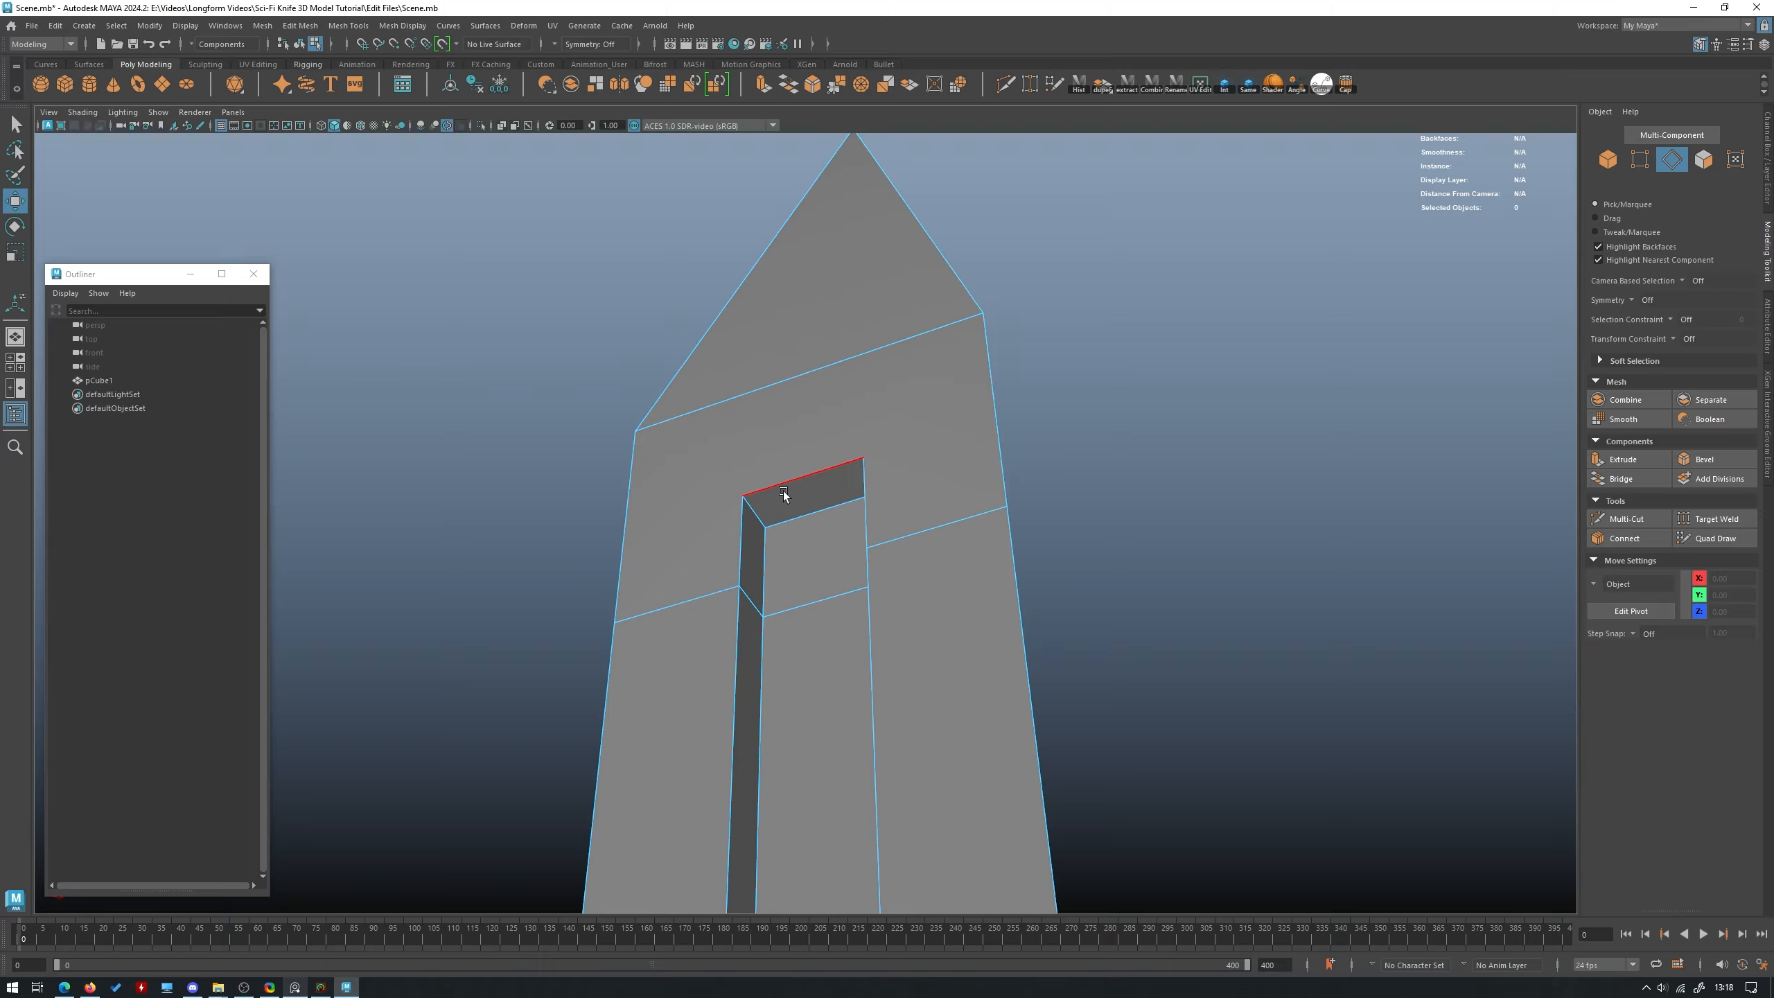
left_click(778, 489)
left_click_drag(776, 487, 908, 375, "alt")
left_click(892, 547, "shift")
left_click(835, 481, "shift")
left_click(657, 489, "shift")
left_click(704, 414, "shift")
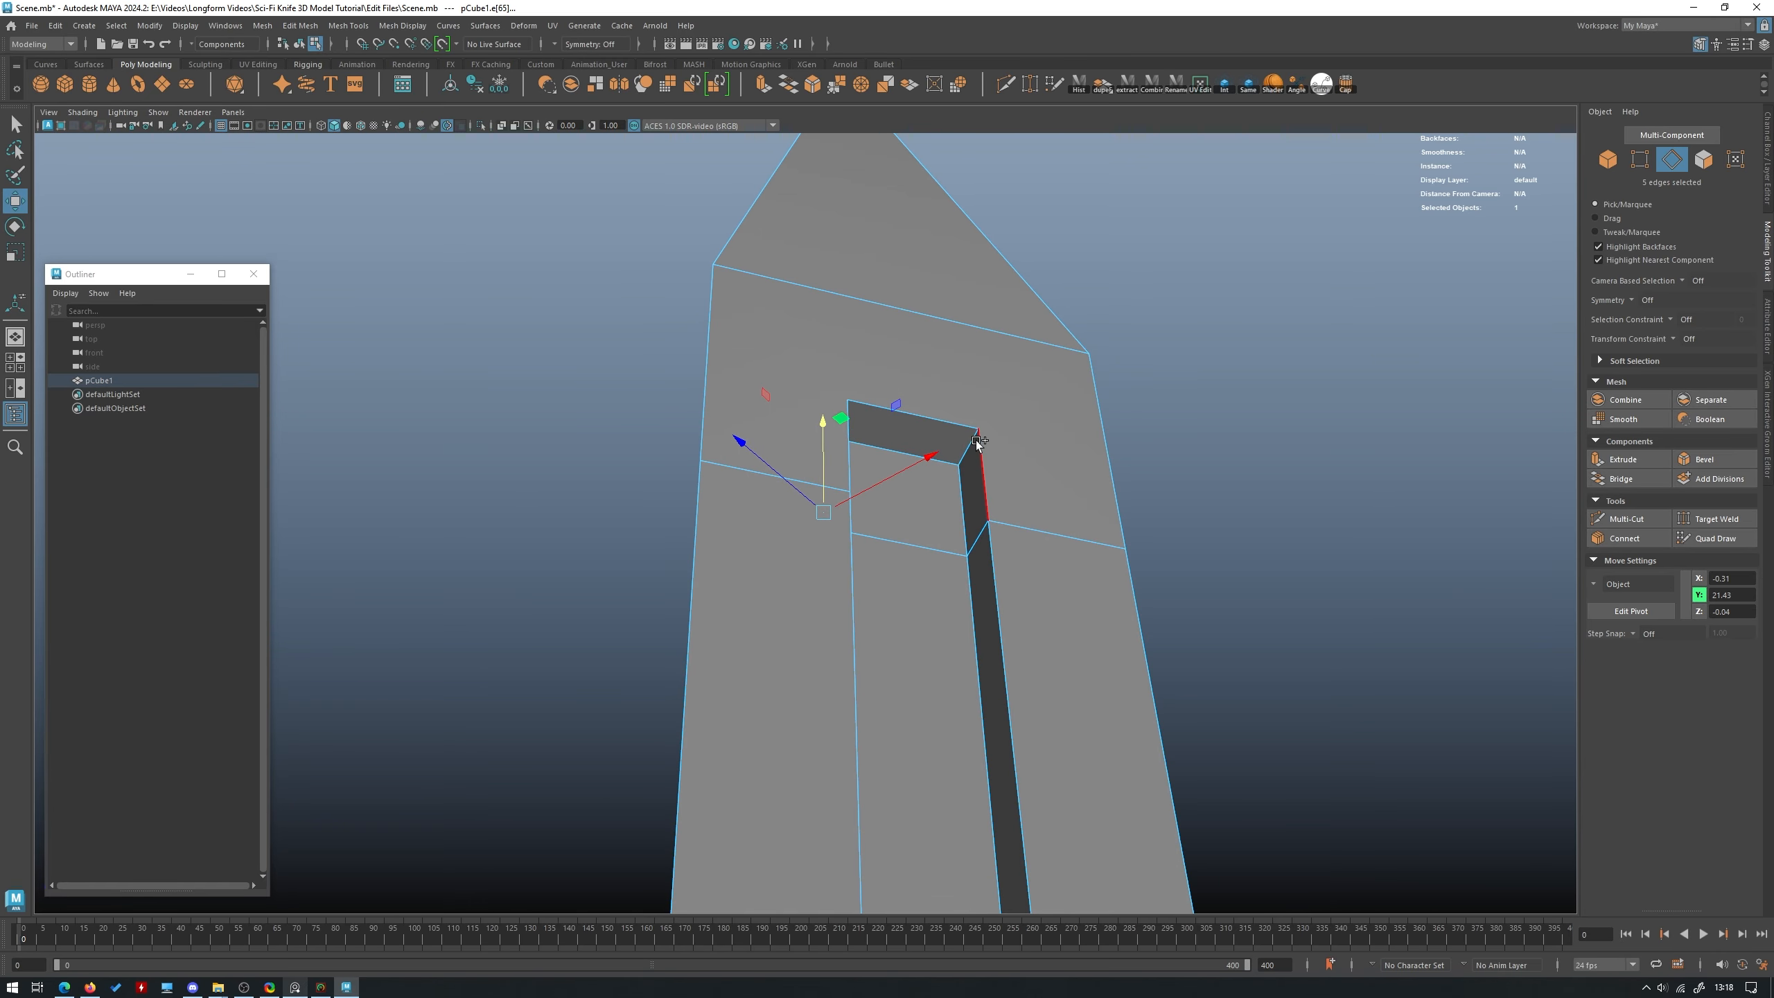
left_click(977, 442, "shift")
left_click_drag(977, 443, 1055, 392, "alt")
Bevel the recess corner edges with a fraction of 1 and 2 segments to round the recess tops.
left_click(1704, 459)
left_click_drag(943, 476, 1062, 470, "alt")
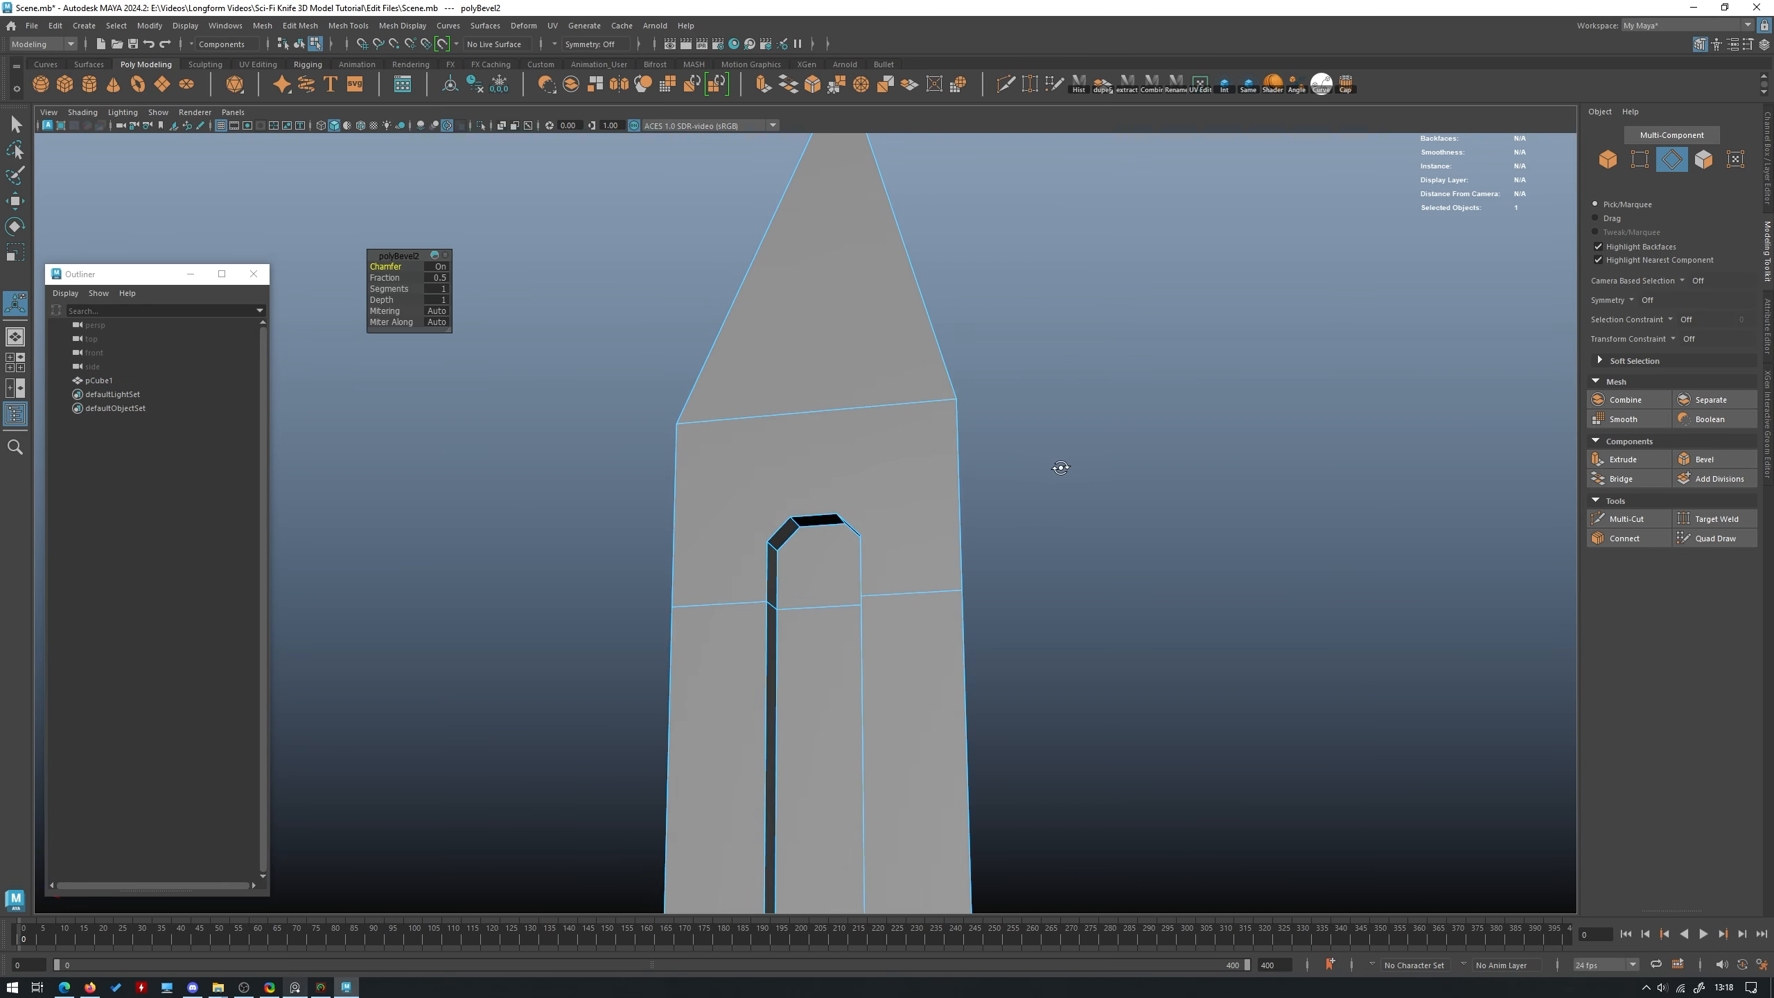
left_click_drag(373, 276, 803, 306)
left_click_drag(783, 530, 803, 514, "alt")
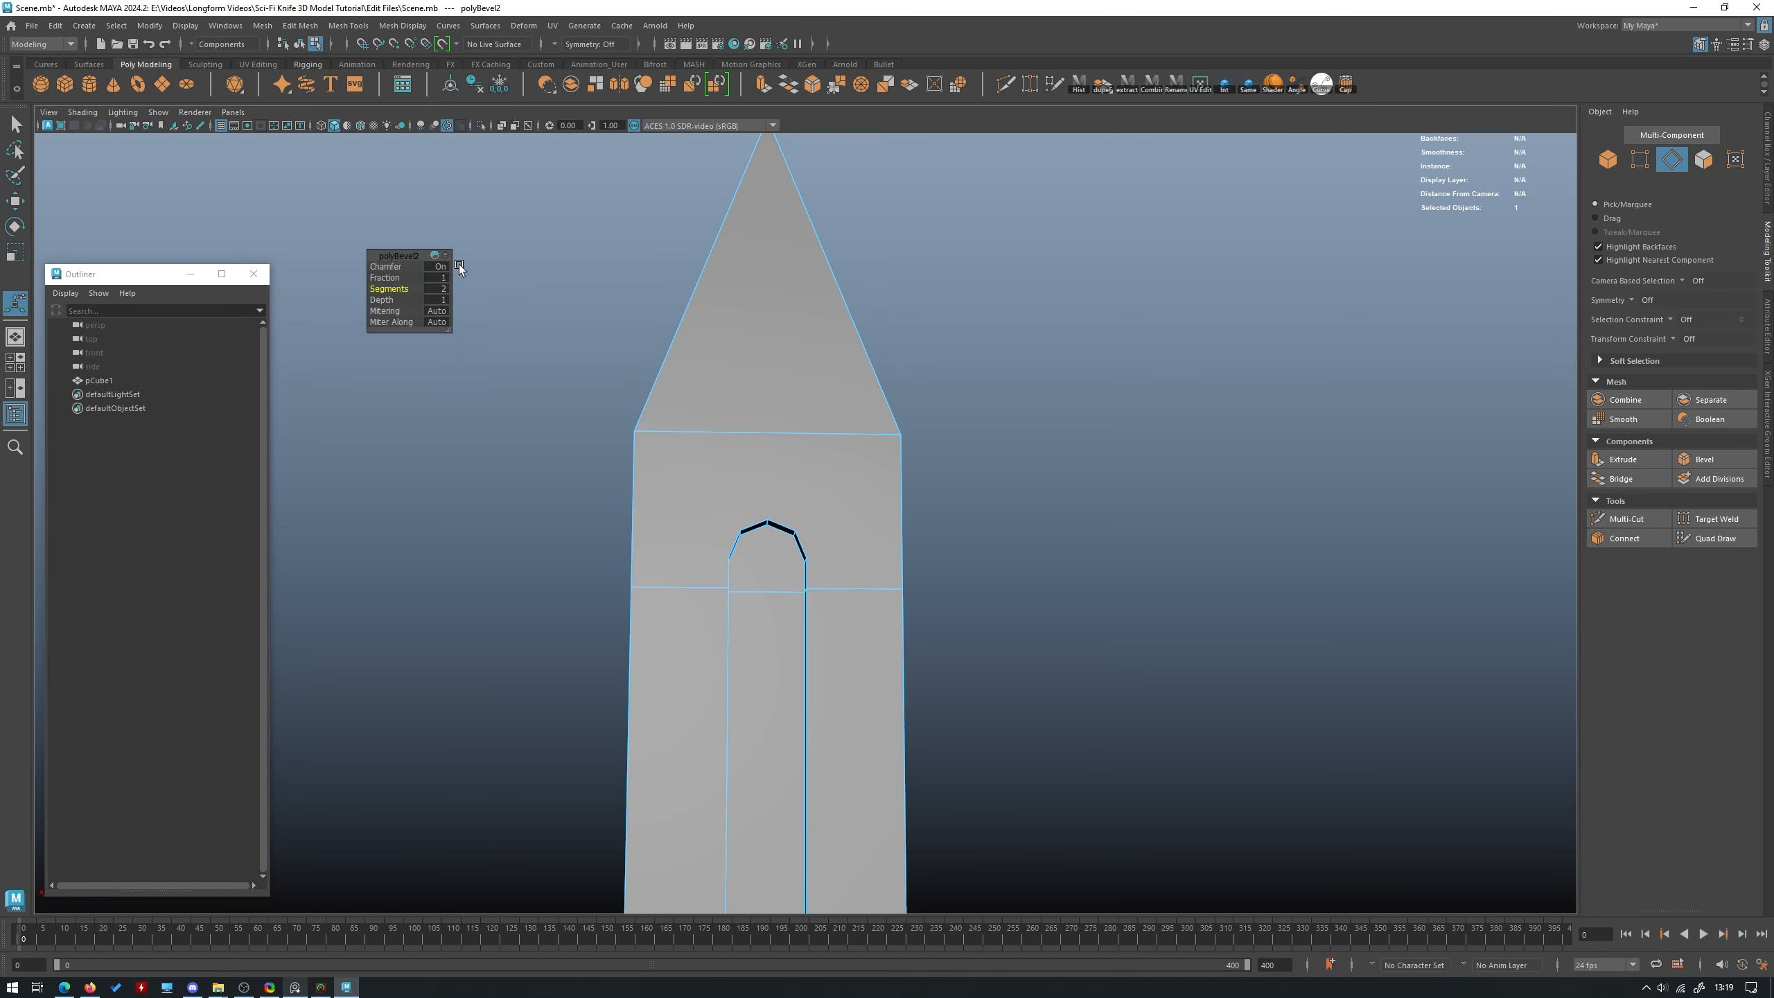
Examine the rounded recess tops and the full length of the blade from several angles.
right_click_drag(1098, 357, 978, 356, "alt")
left_click_drag(978, 356, 939, 356, "alt")
right_click_drag(939, 356, 871, 424, "alt")
middle_click_drag(871, 424, 880, 335, "alt")
right_click_drag(908, 419, 1017, 468, "alt")
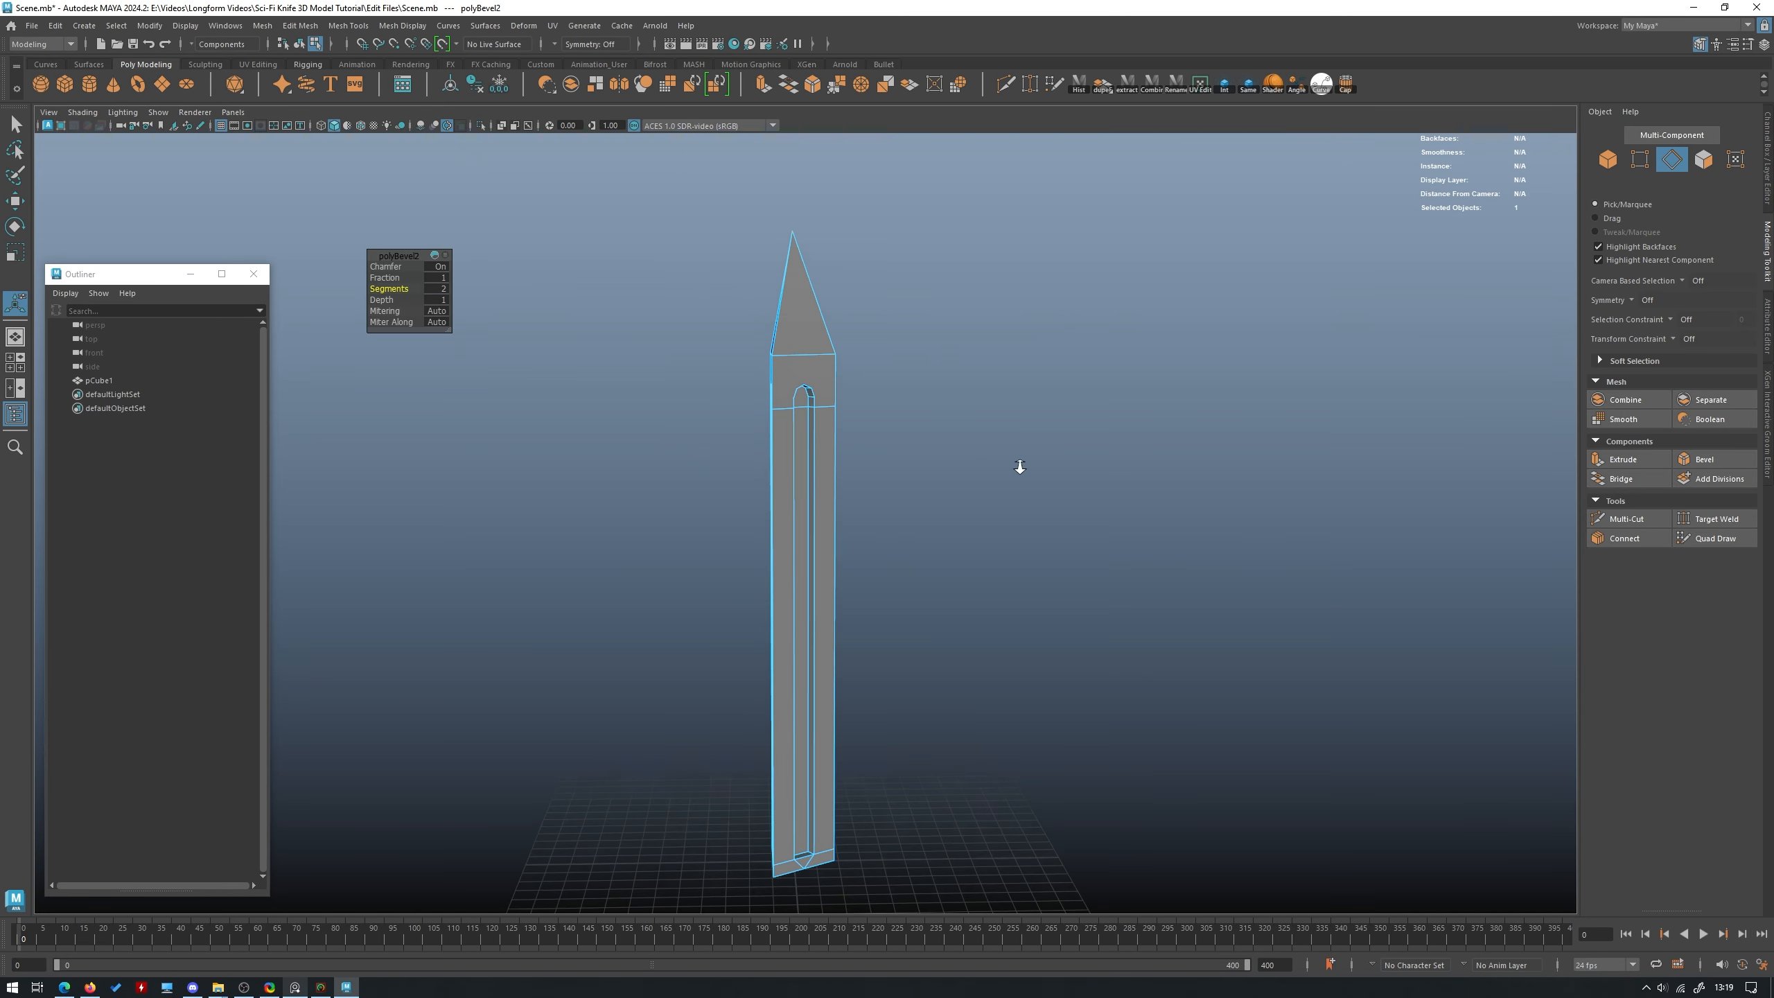
mouse_move(1017, 467)
left_mouse_down("alt")
mouse_move(930, 514)
mouse_move(1004, 467)
left_mouse_up("alt")
scroll(954, 506, "up", 5)
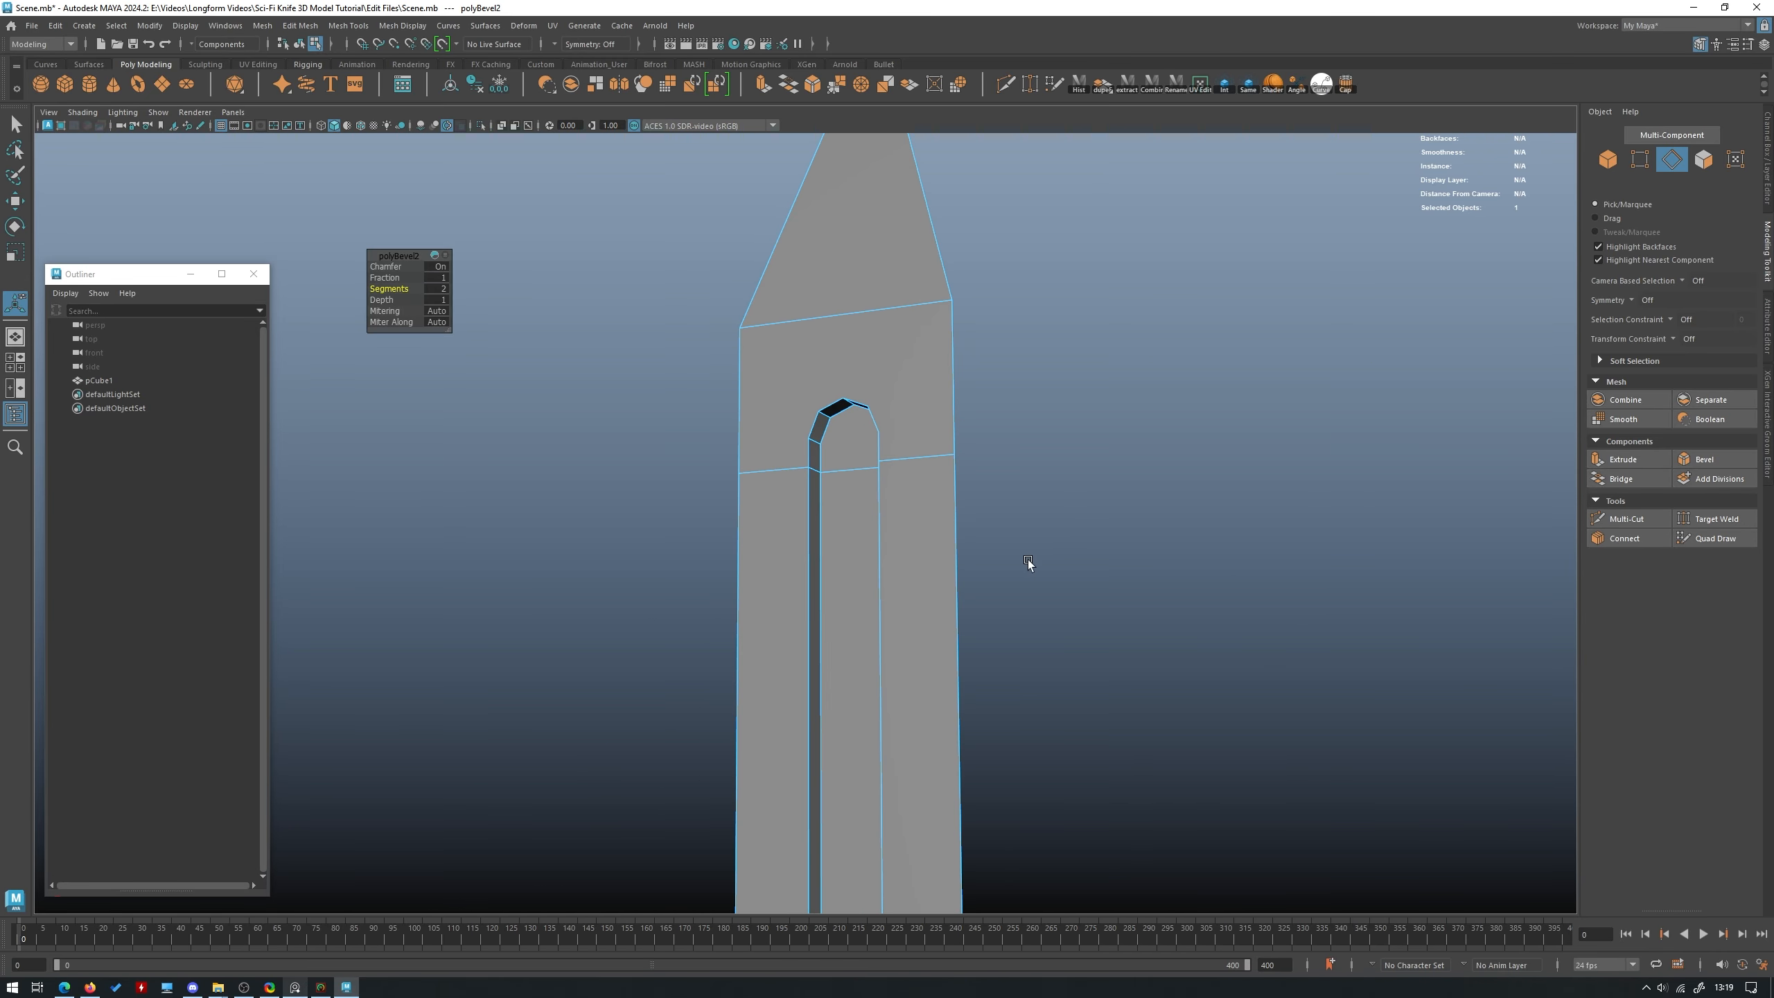
left_click_drag(1030, 559, 1069, 531, "alt")
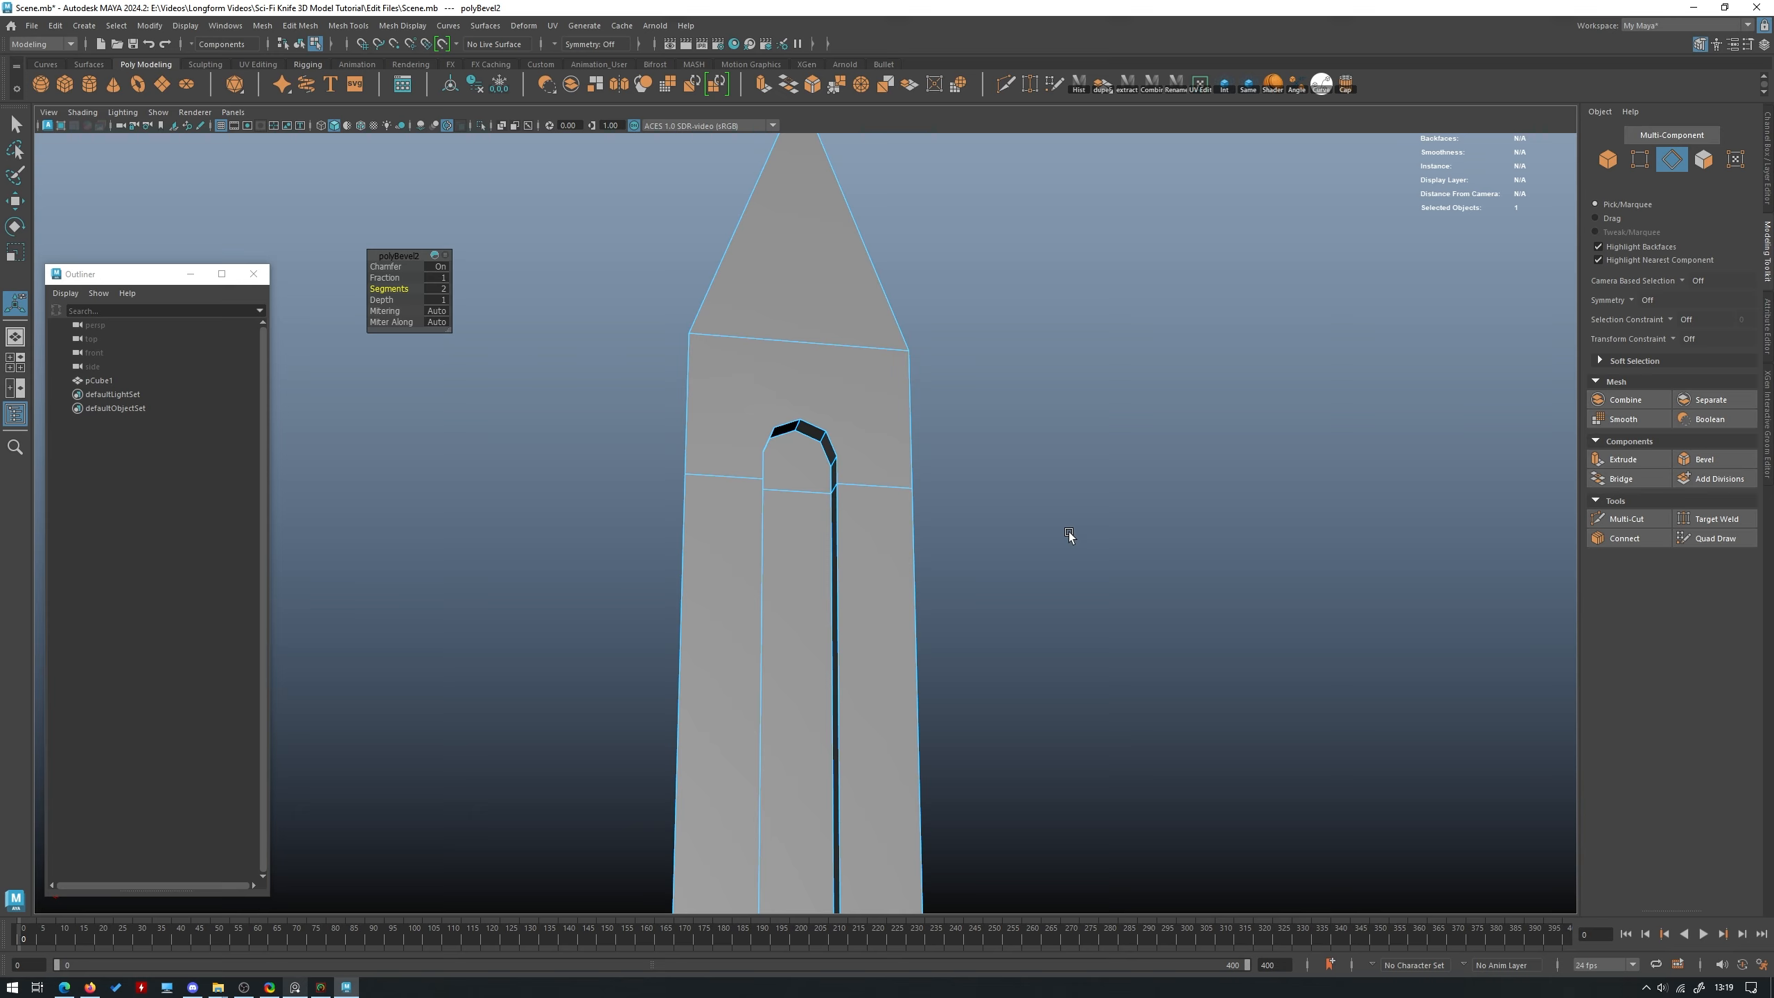
key("w")
Preview the whole blade object smoothed and unsmoothed, examining how the recess ends behave.
left_click(1608, 159)
scroll(1233, 339, "up", 7)
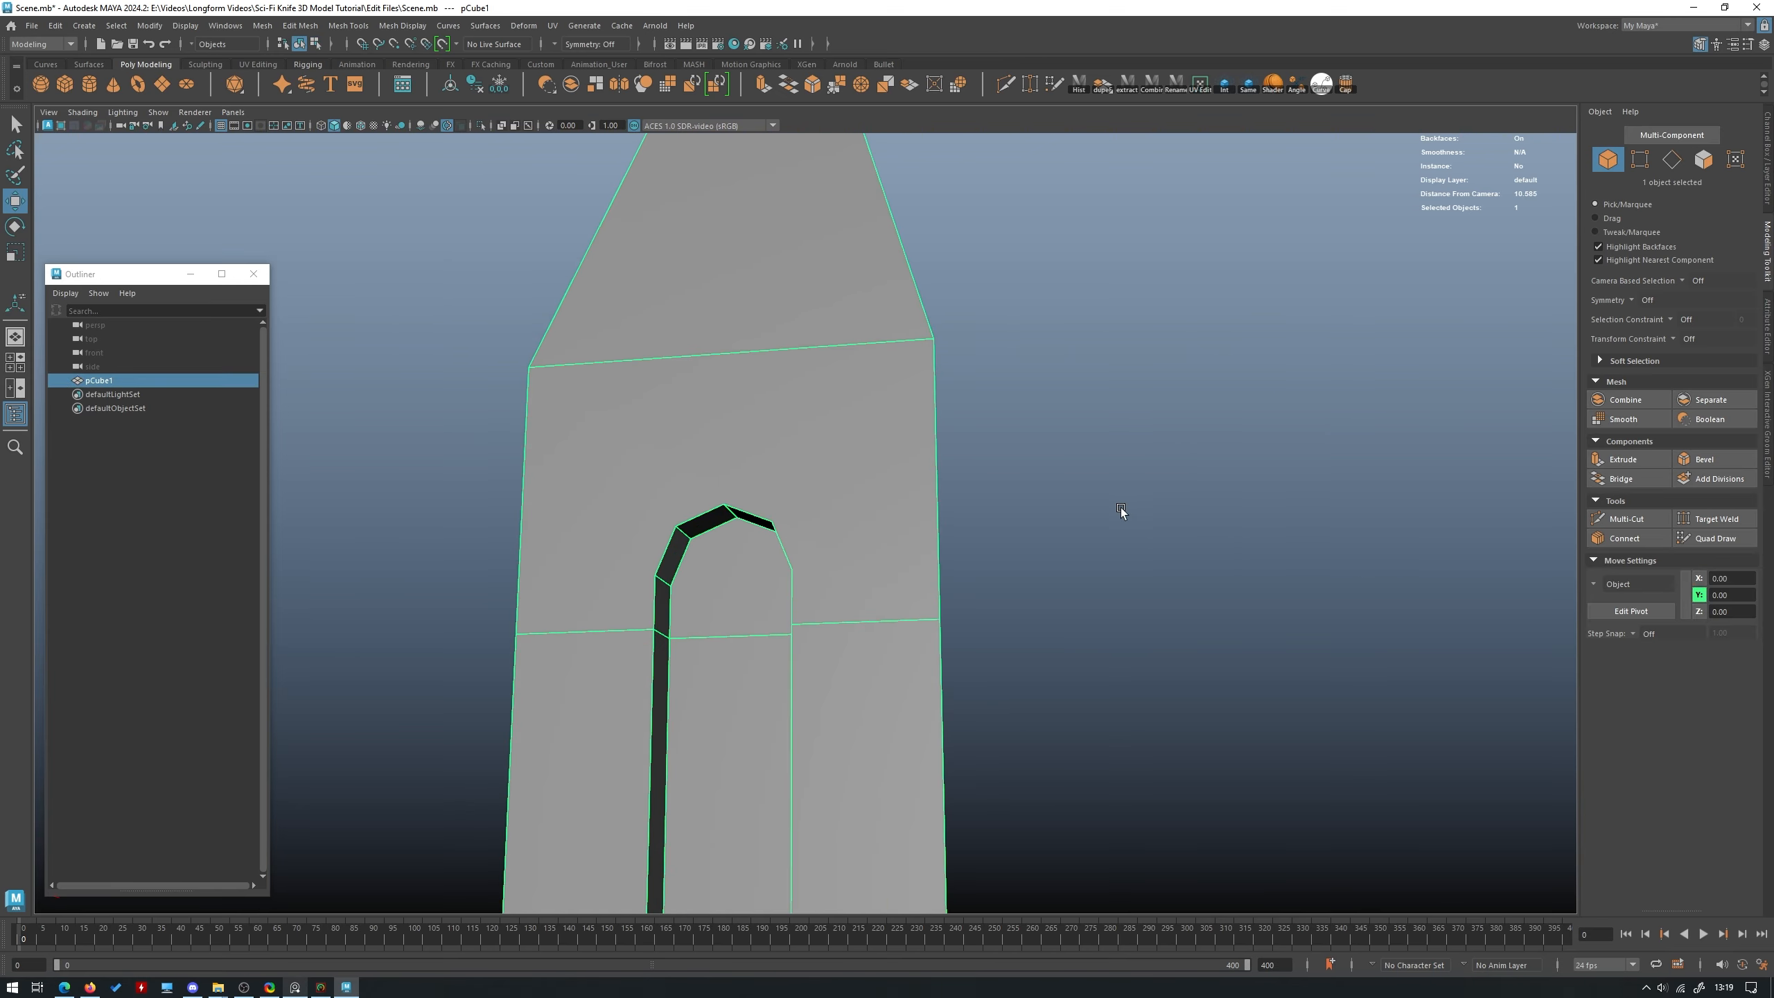
middle_click_drag(734, 500, 916, 461, "alt")
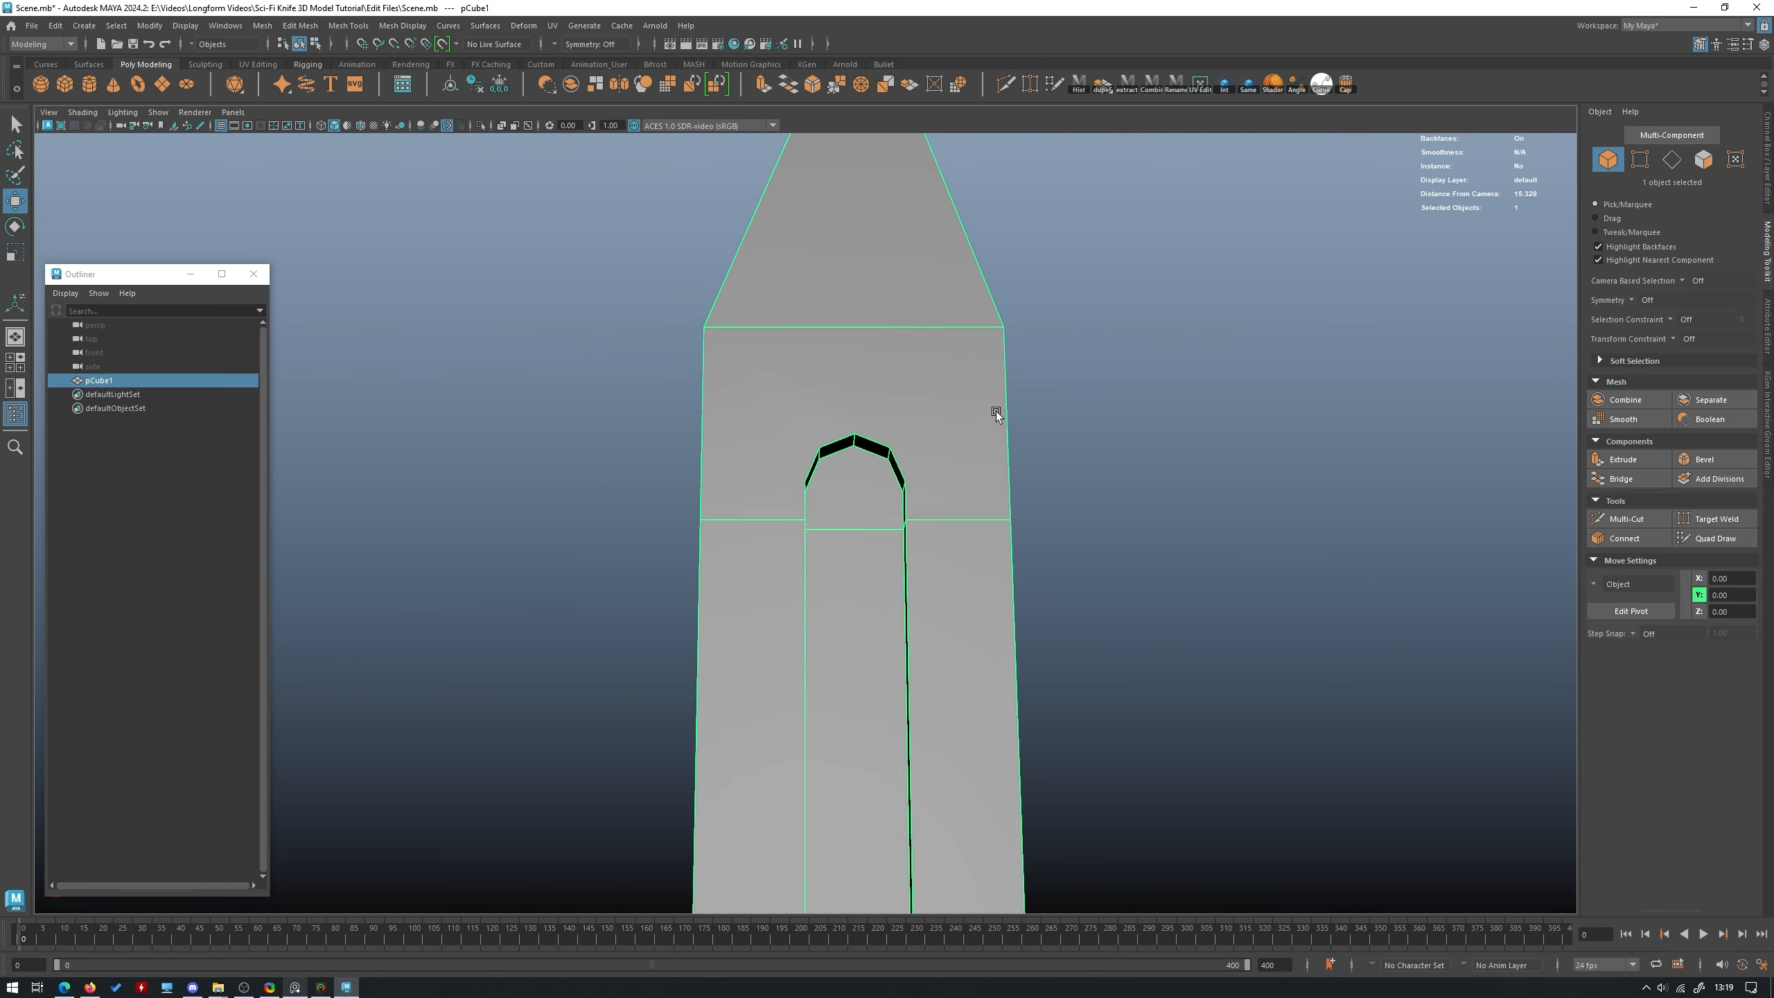
key("3")
key("1")
mouse_move(901, 419)
left_mouse_down("alt")
mouse_move(917, 431)
mouse_move(854, 438)
mouse_move(907, 452)
left_mouse_up("alt")
key("3")
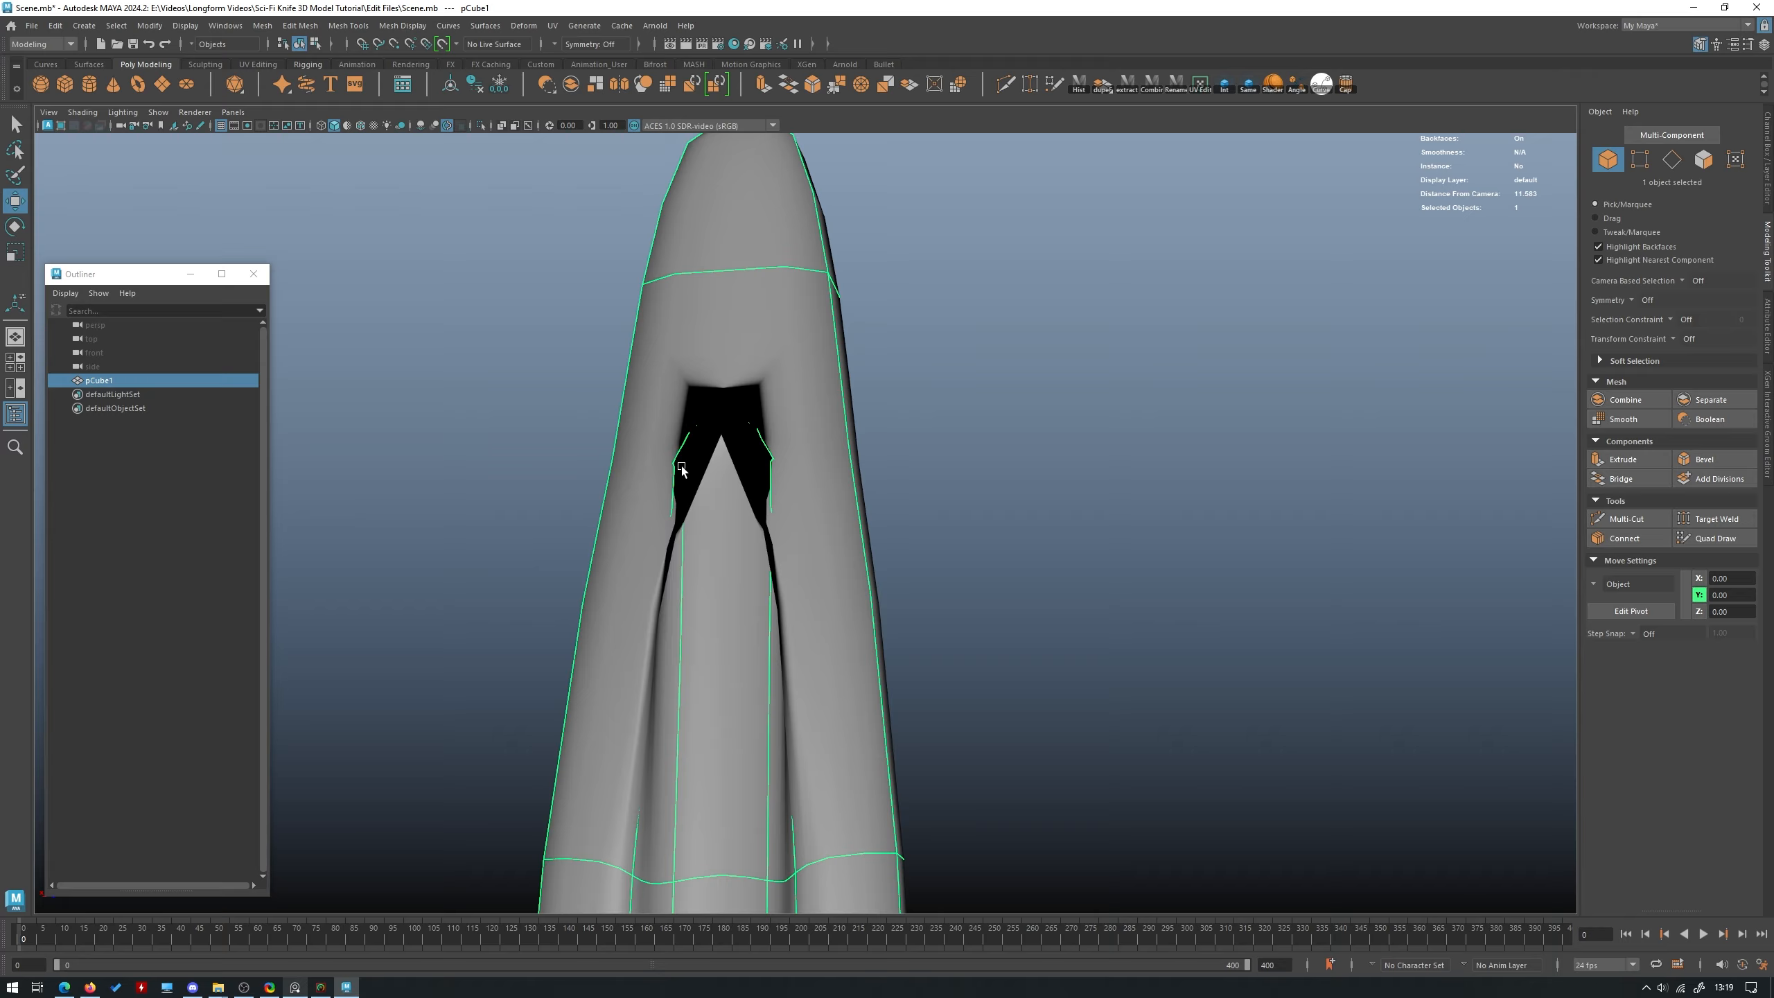
right_click_drag(1030, 556, 851, 604, "alt")
right_click_drag(754, 517, 958, 586, "alt")
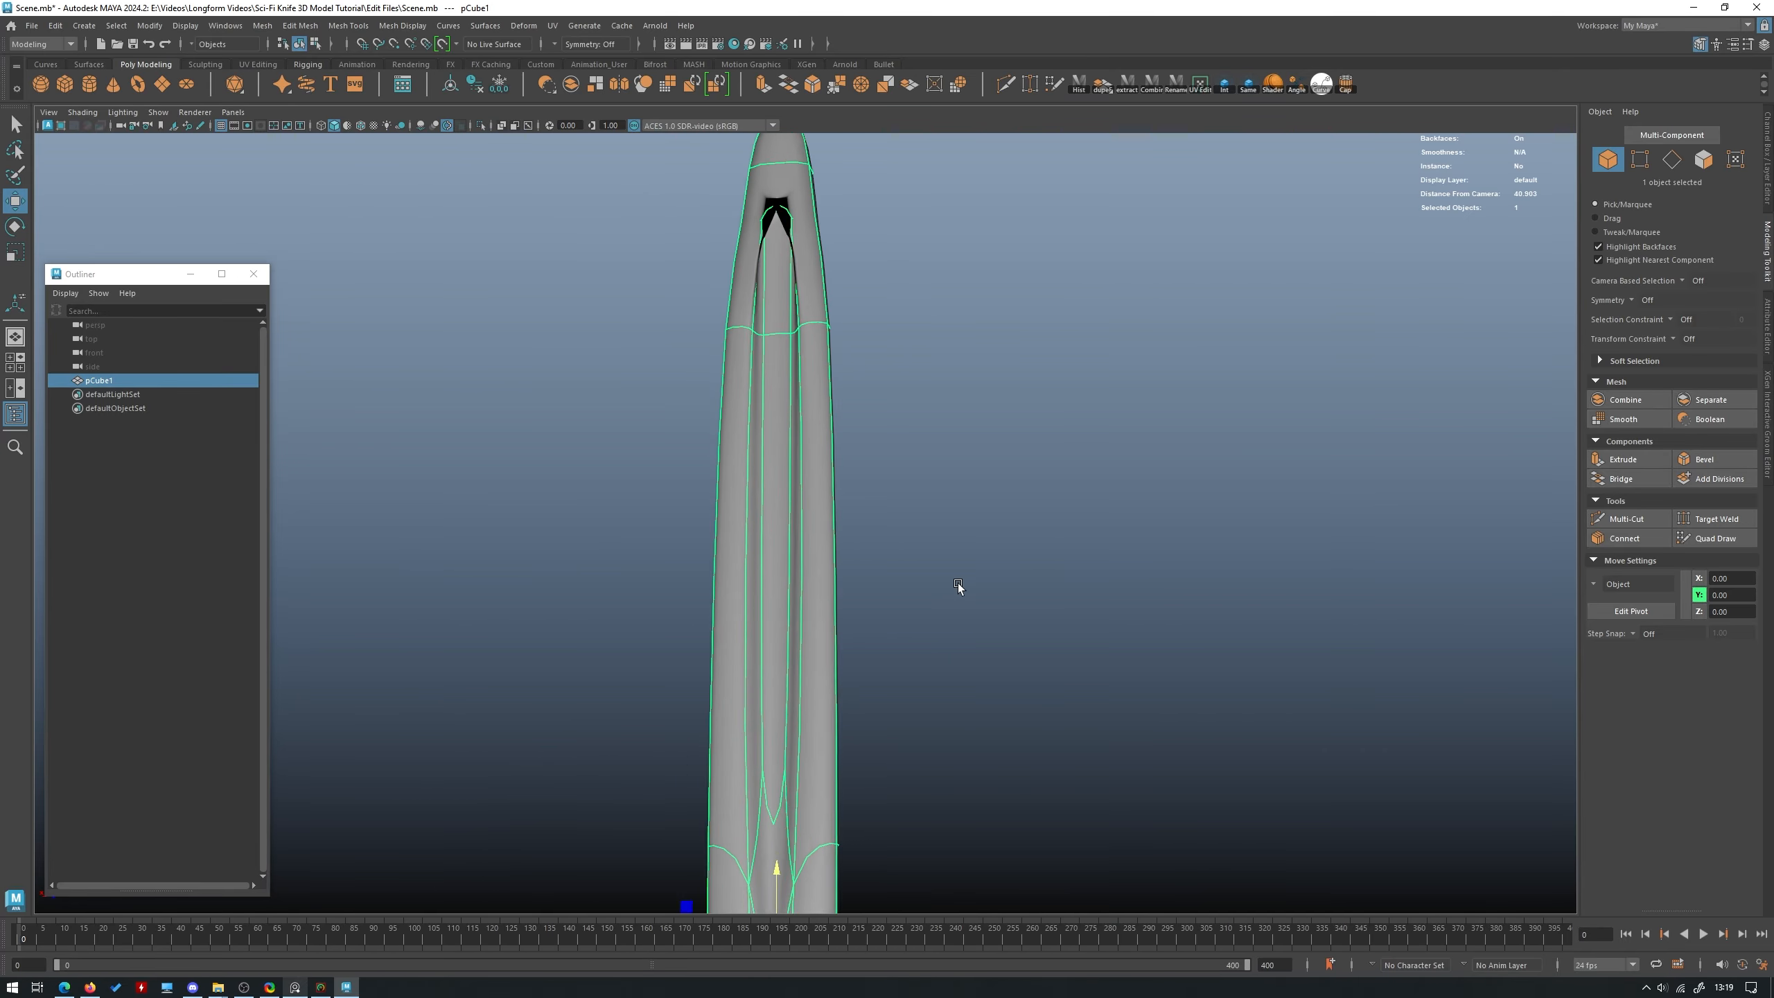
left_click_drag(958, 586, 939, 629, "alt")
middle_click_drag(801, 810, 796, 607, "alt")
right_click_drag(796, 608, 919, 671, "alt")
key("1")
middle_click_drag(930, 299, 960, 717, "alt")
right_click_drag(705, 510, 826, 561, "alt")
left_click_drag(838, 577, 823, 535, "alt")
key("3")
key("1")
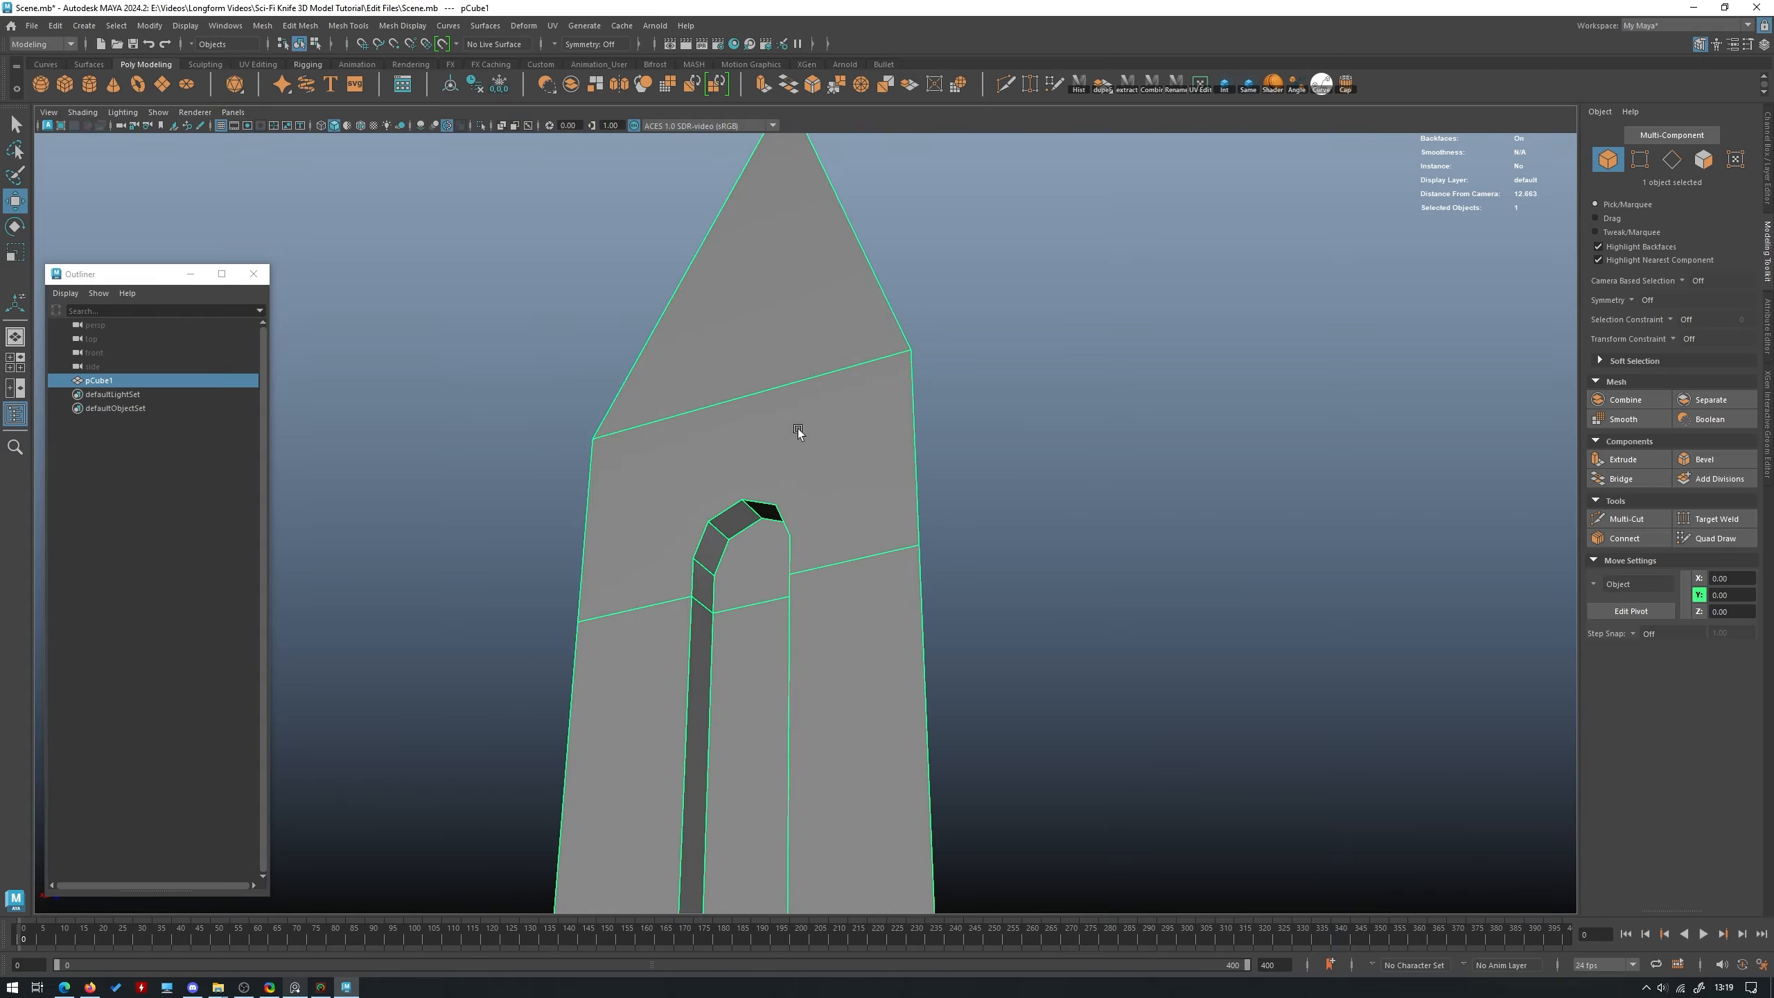
Shift the apex vertex of a recess arch sideways to check for overlapping vertices, and undo the move.
left_click_drag(1274, 283, 1337, 276, "alt")
left_click(1638, 159)
left_click_drag(813, 402, 834, 399, "alt")
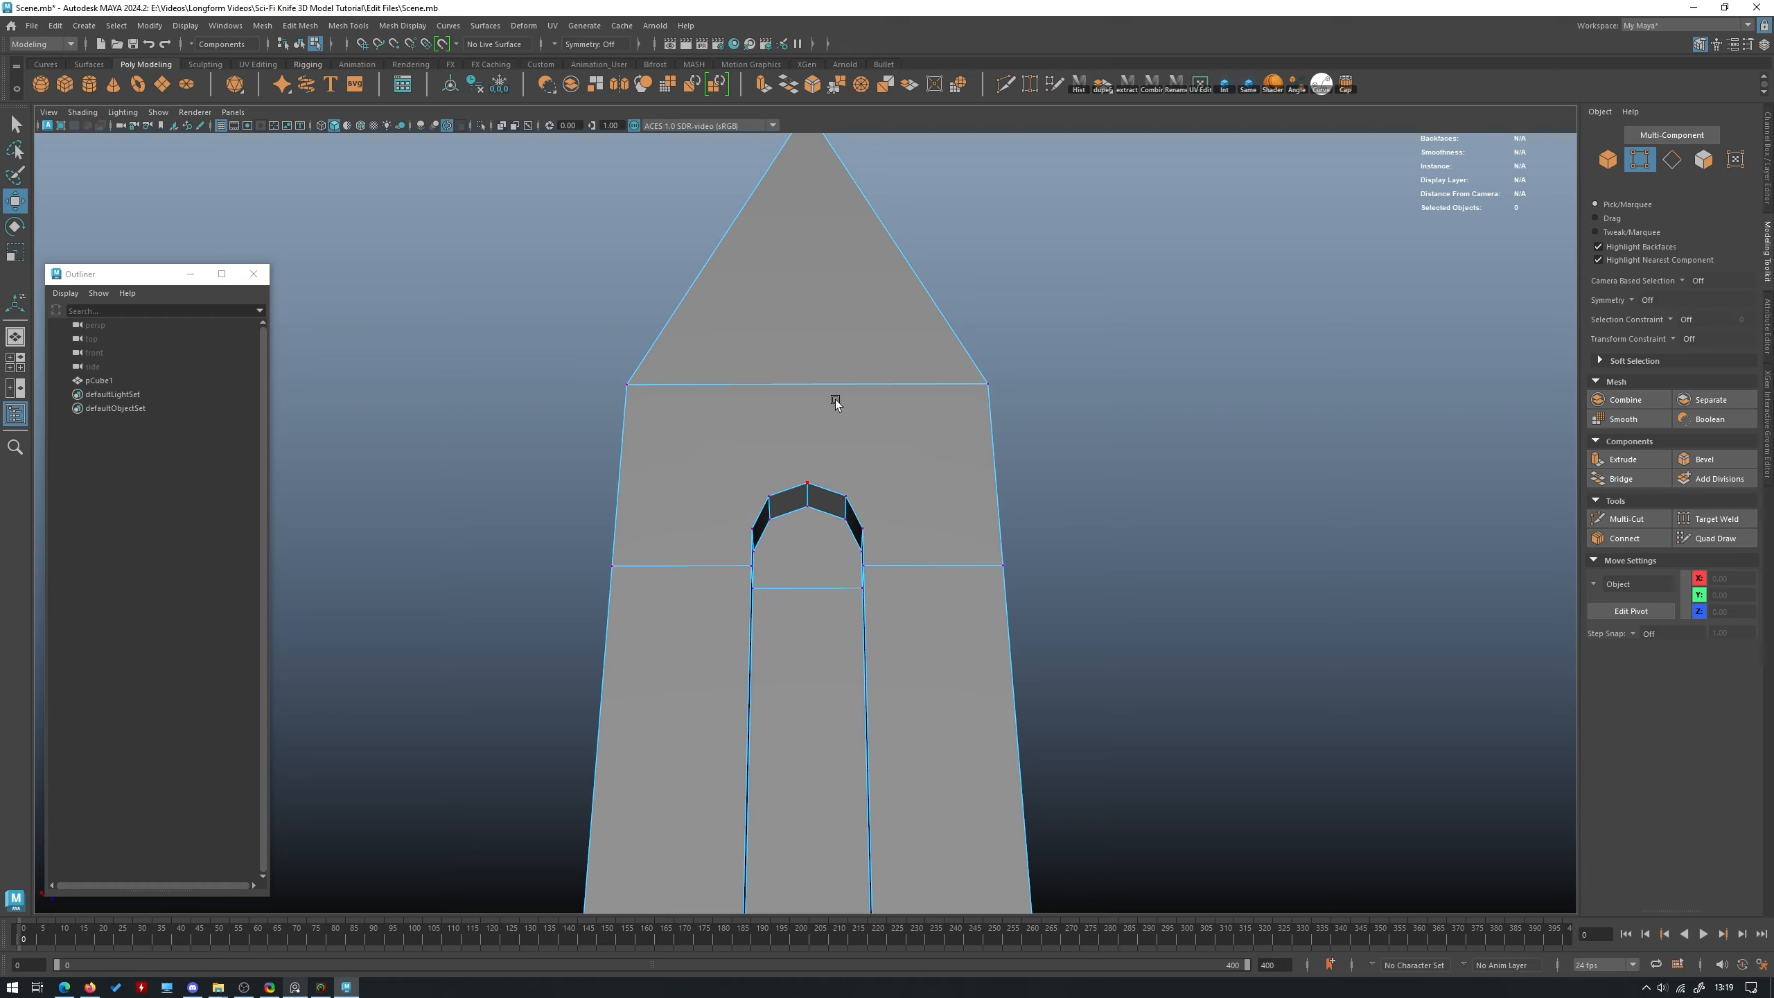
scroll(816, 466, "up", 2)
left_click(813, 449)
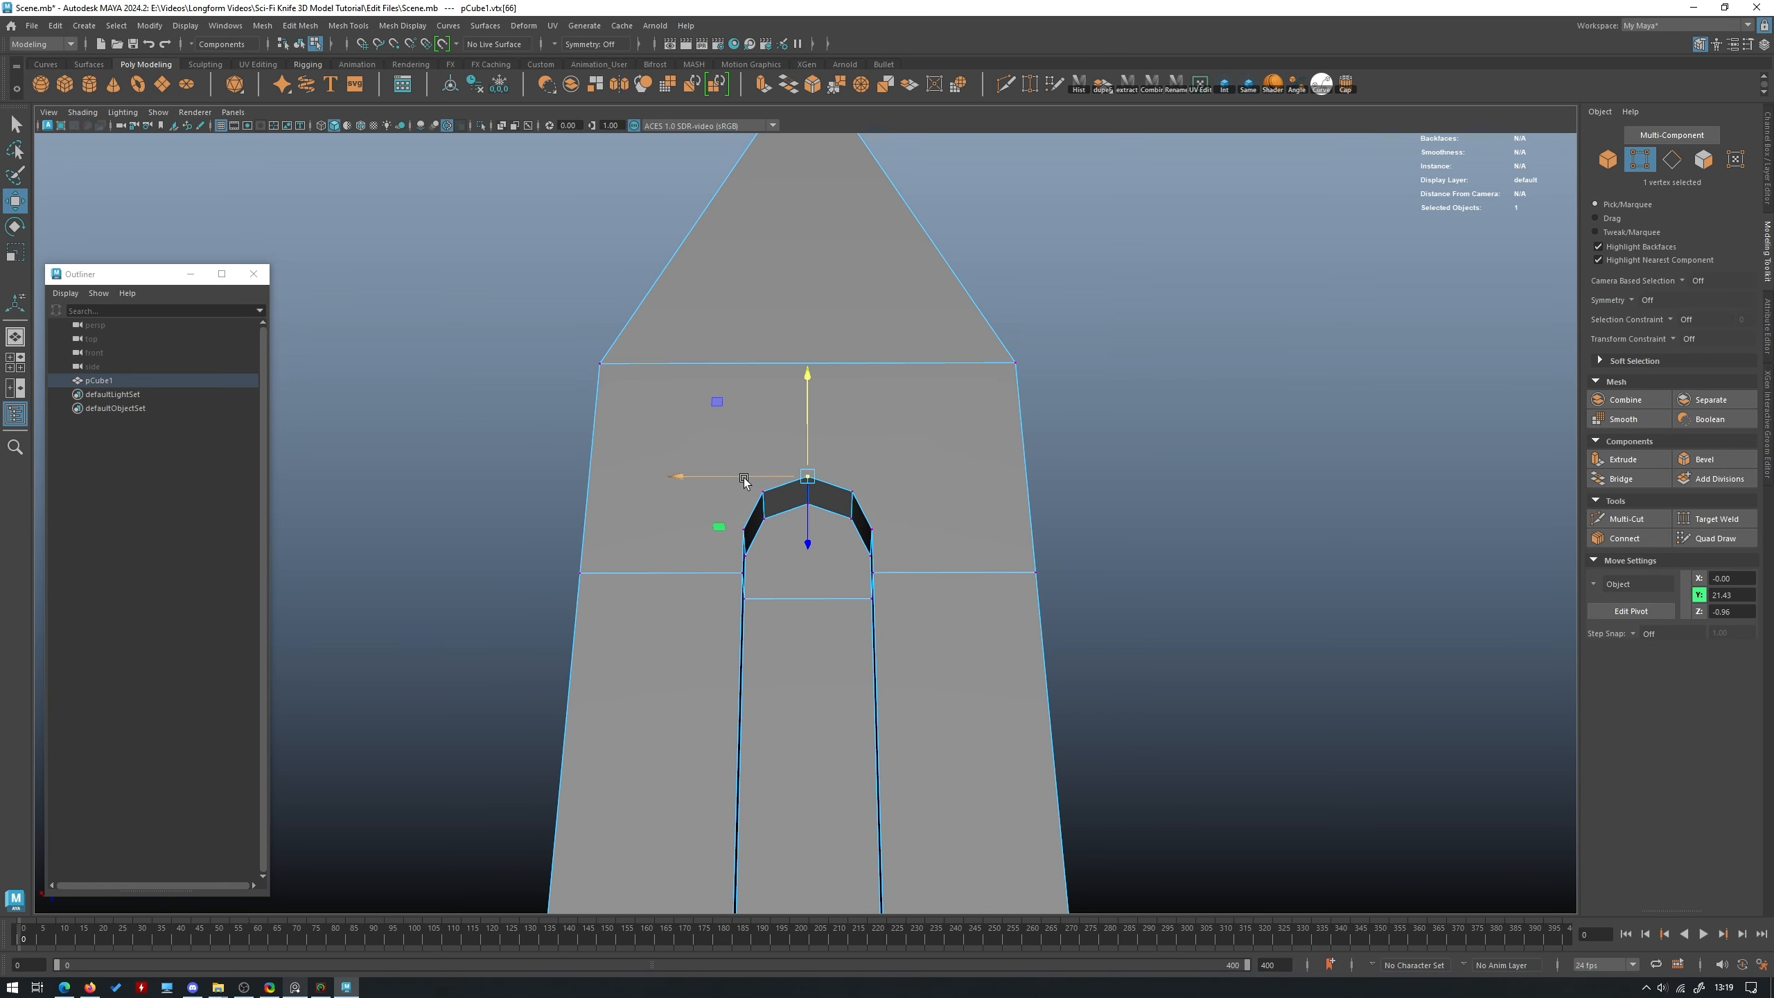
left_click_drag(743, 478, 770, 476)
right_click_drag(933, 461, 1284, 410, "alt")
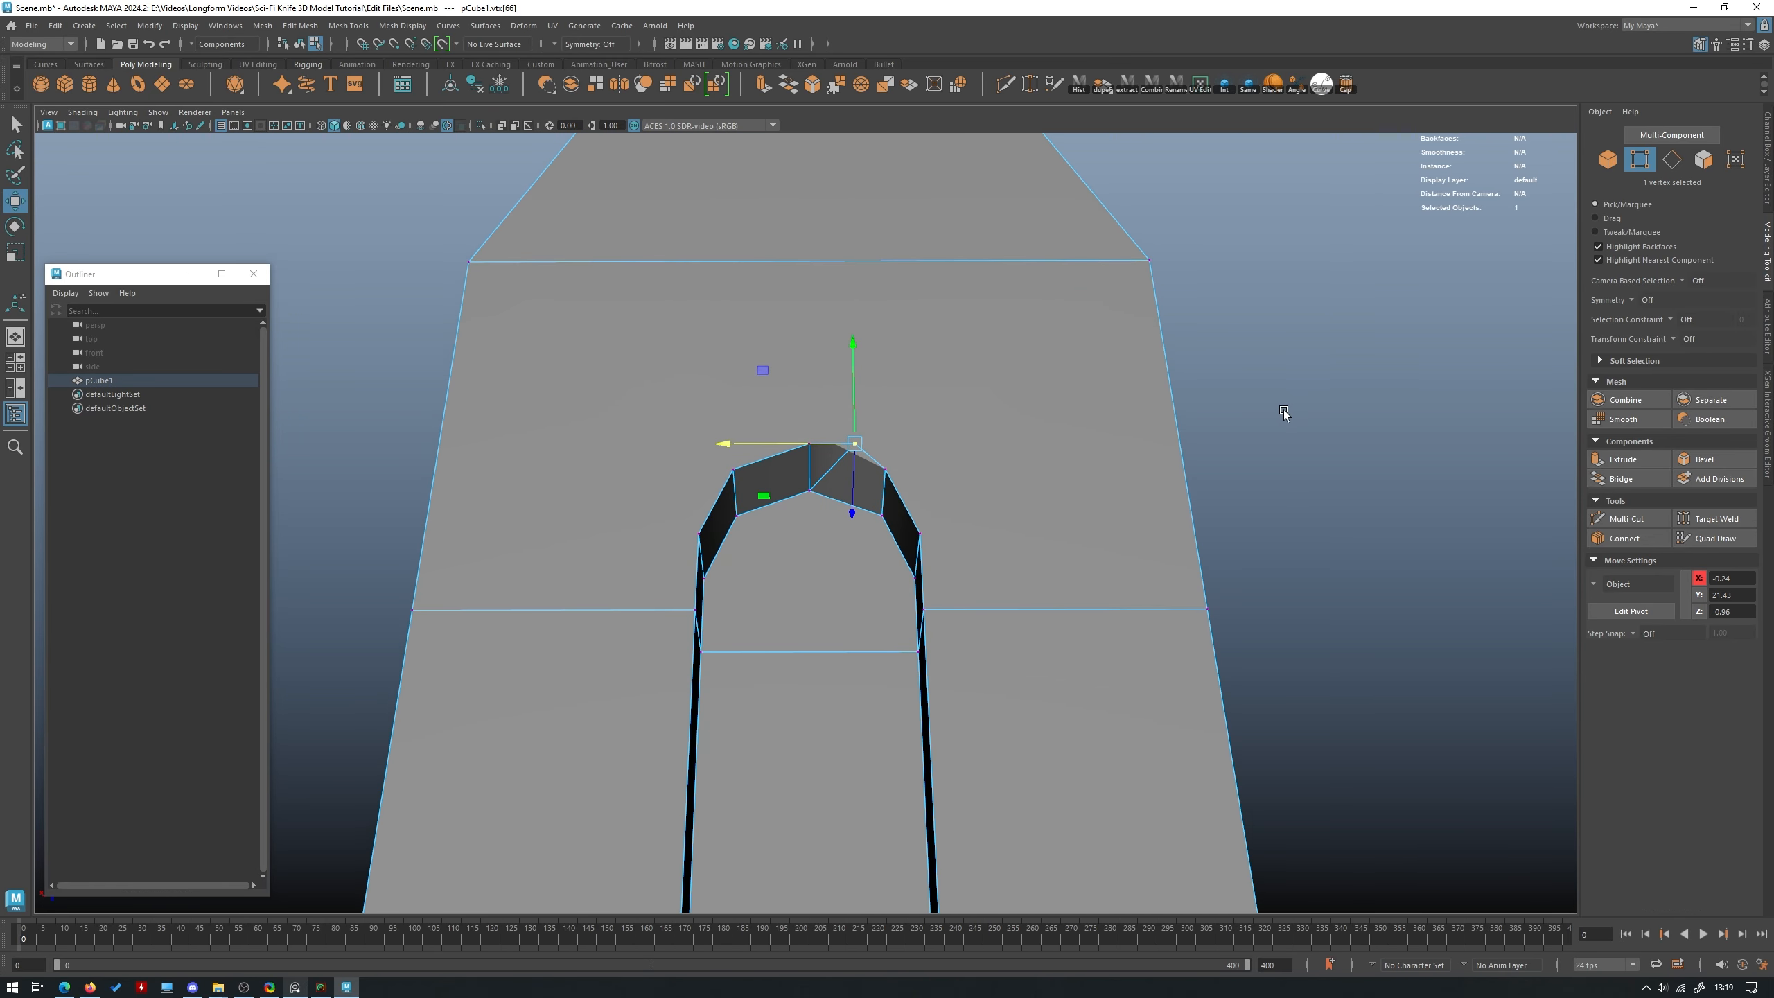
left_click(1284, 411)
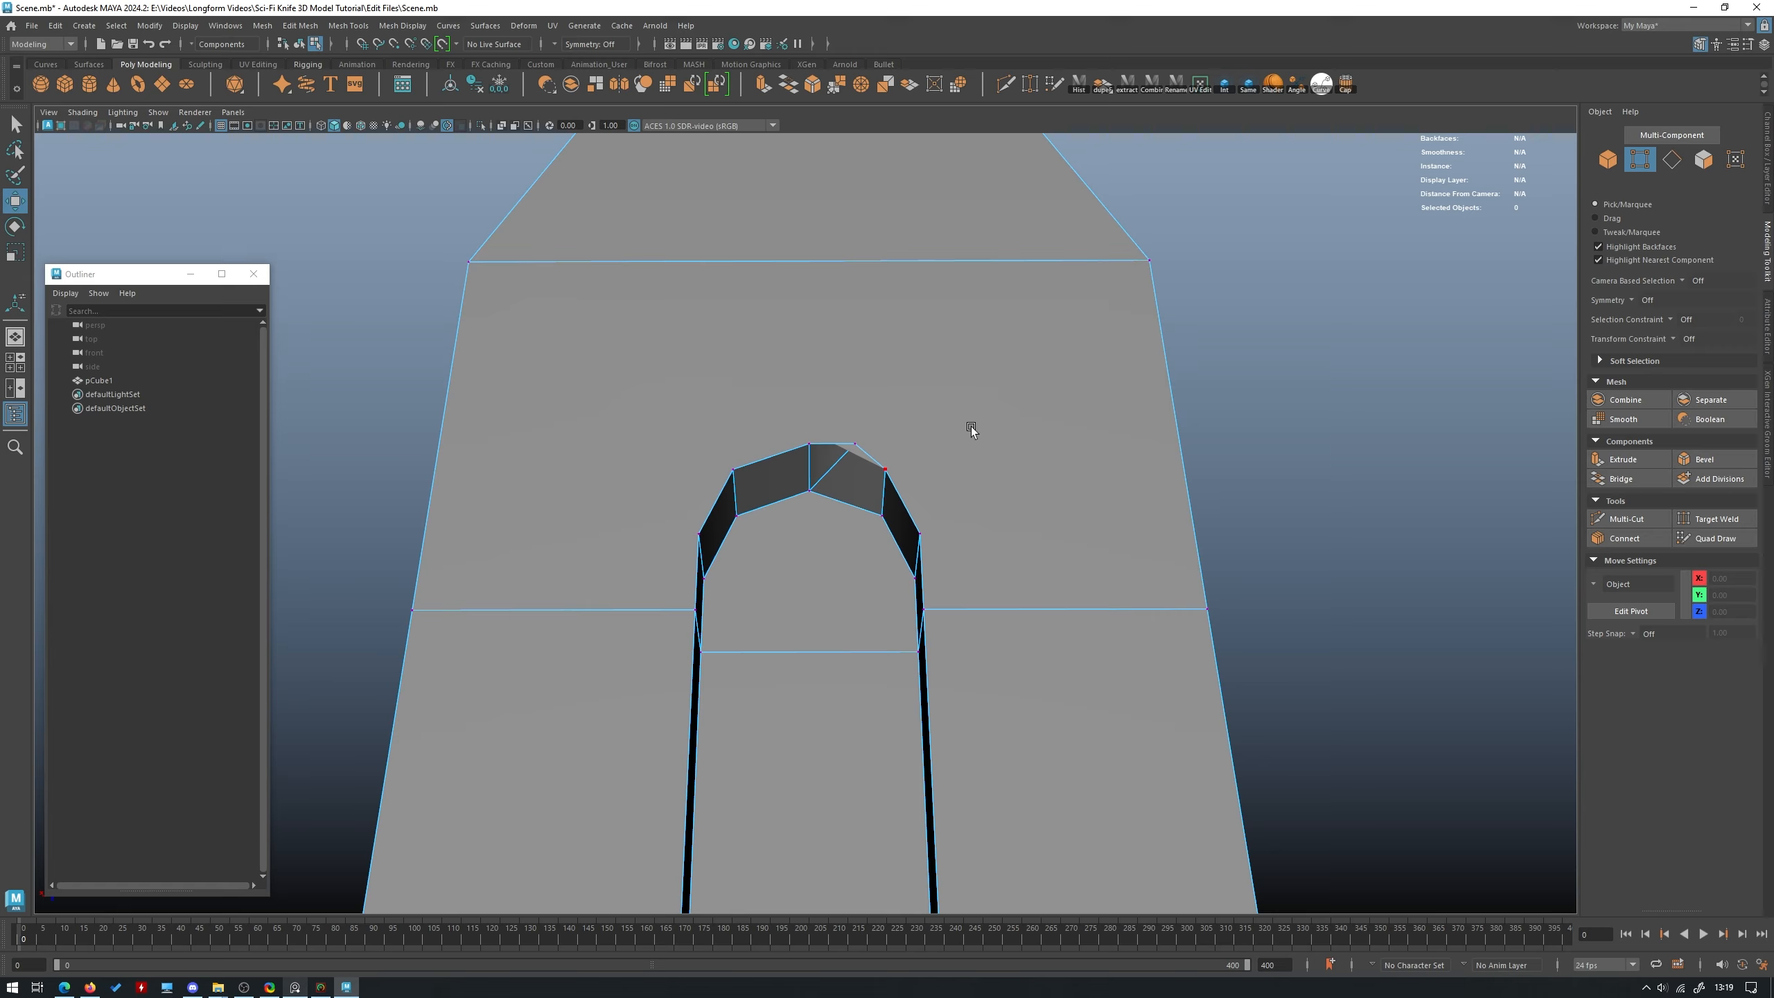
key("ctrl+z")
key("ctrl+z")
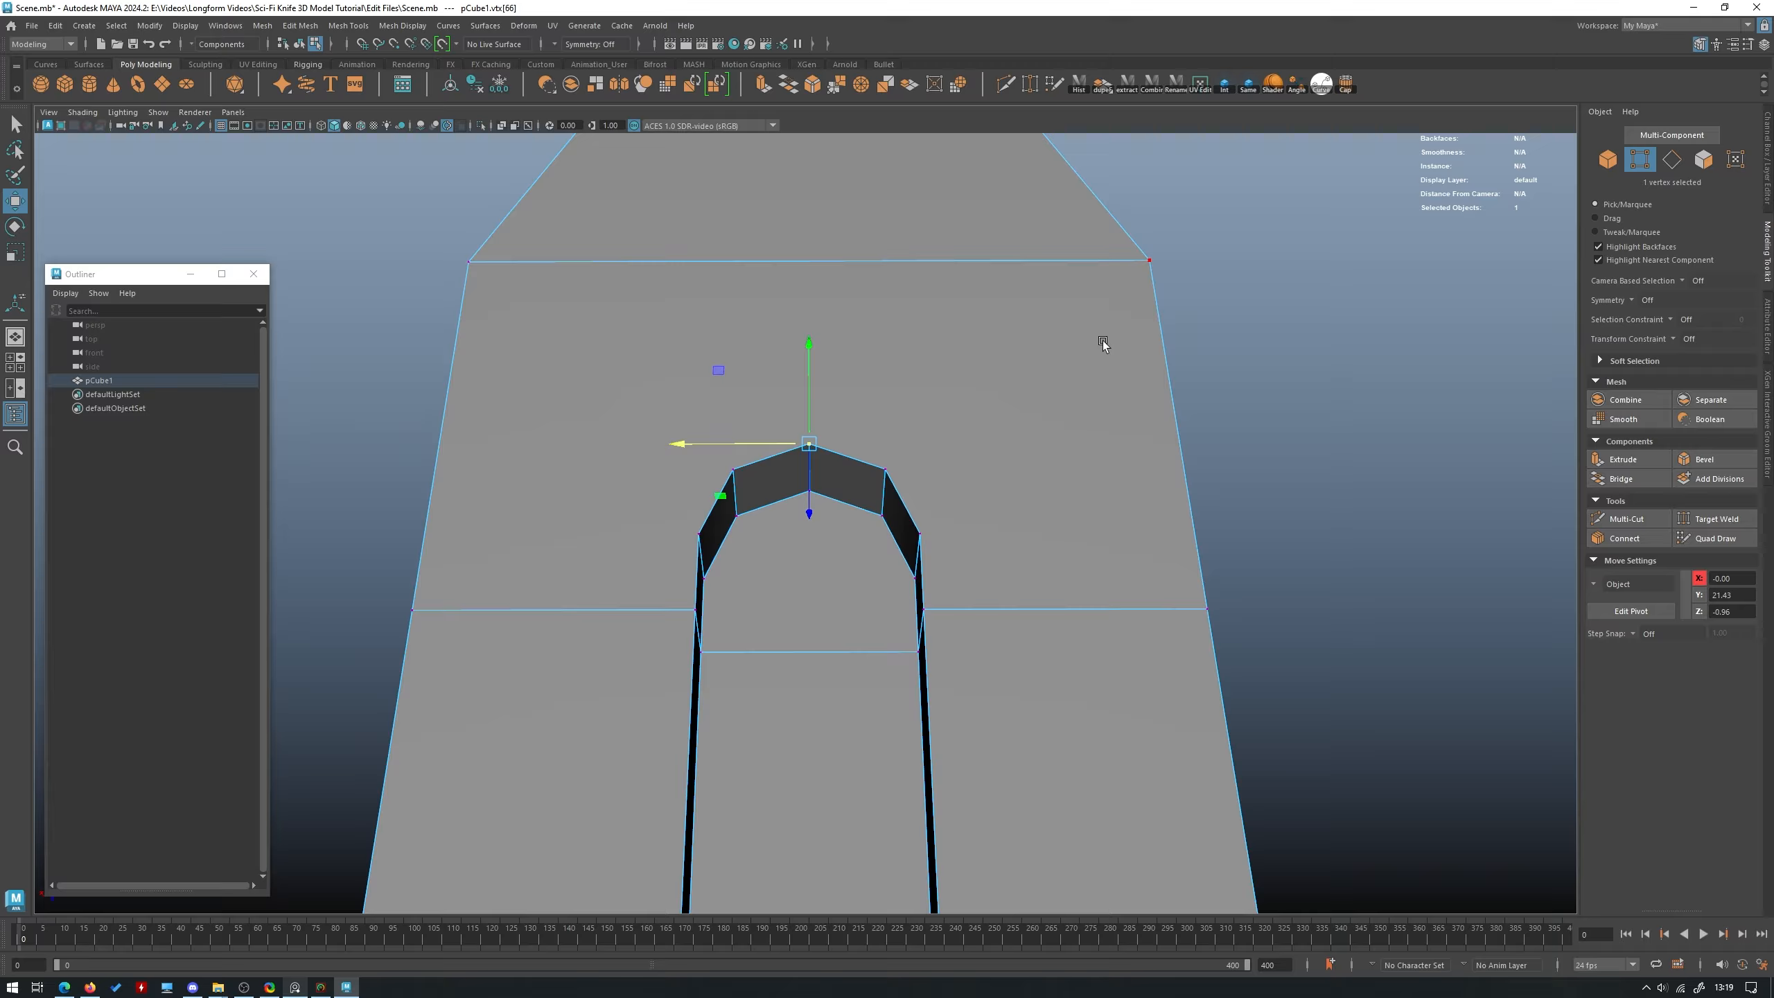
Select the two overlapping vertices at the apex of the recess arch and merge them into one.
right_click_drag(1103, 341, 1054, 363, "alt")
left_click_drag(1053, 363, 852, 424, "alt")
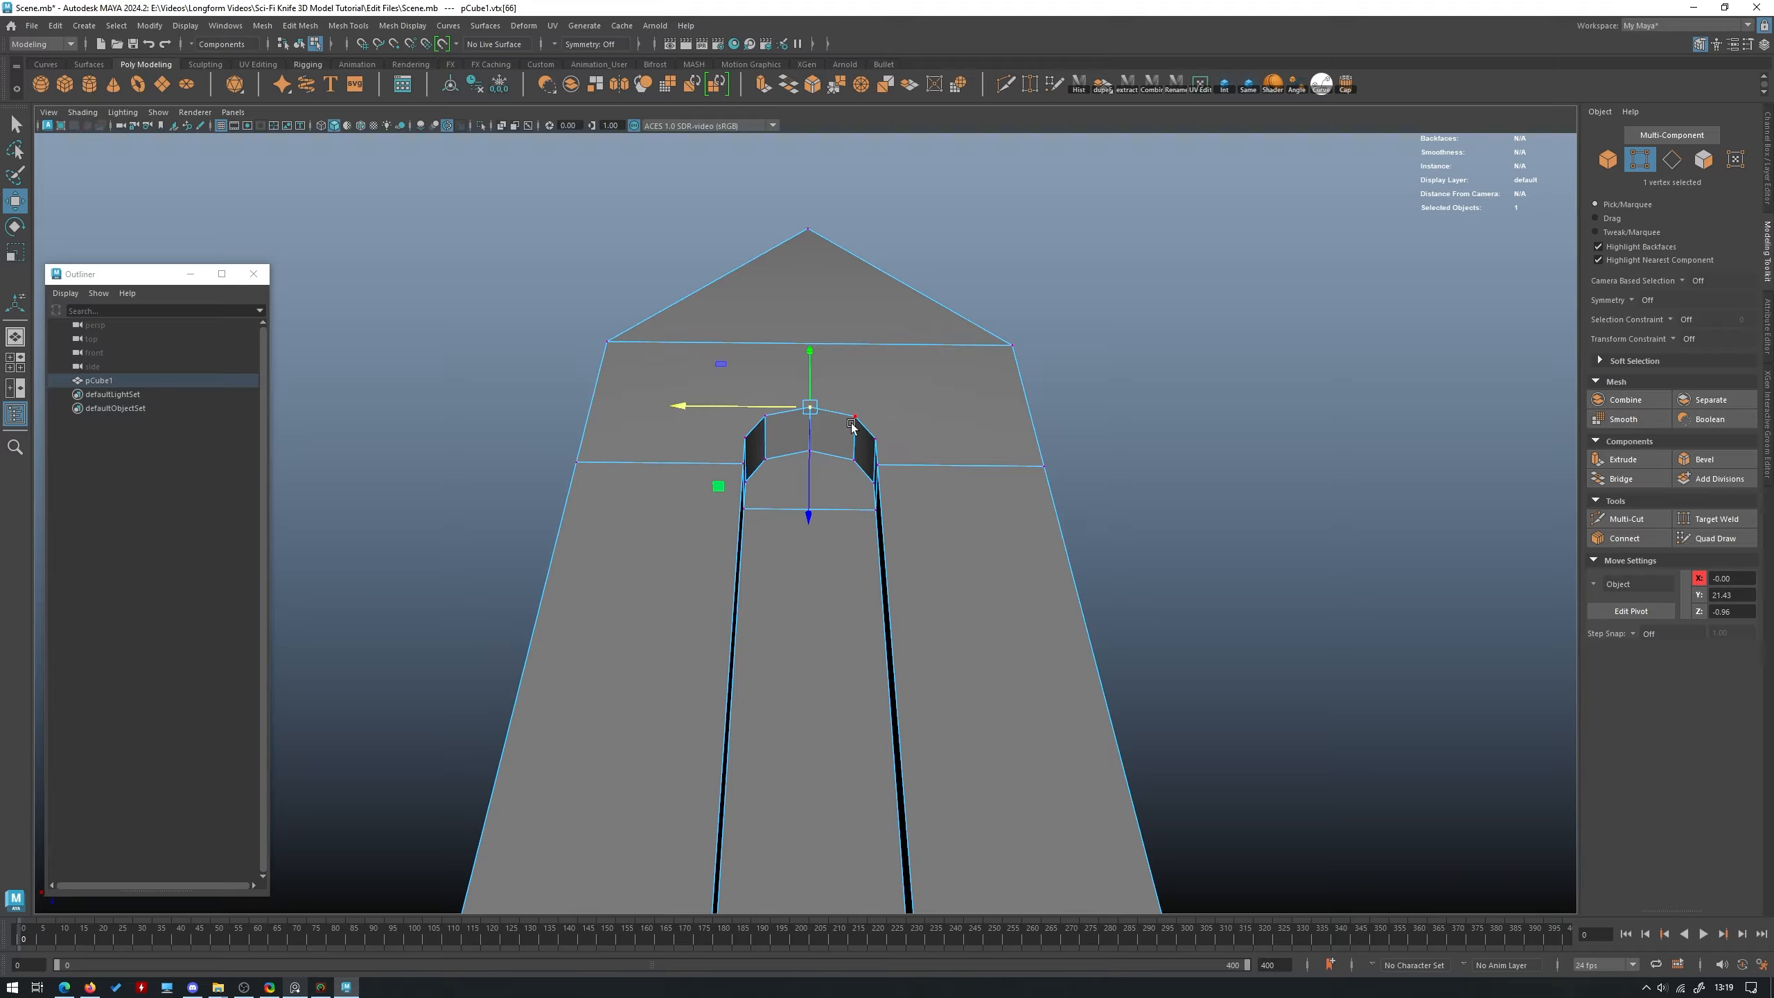
left_click_drag(773, 378, 773, 378)
left_click_drag(774, 379, 830, 347, "alt")
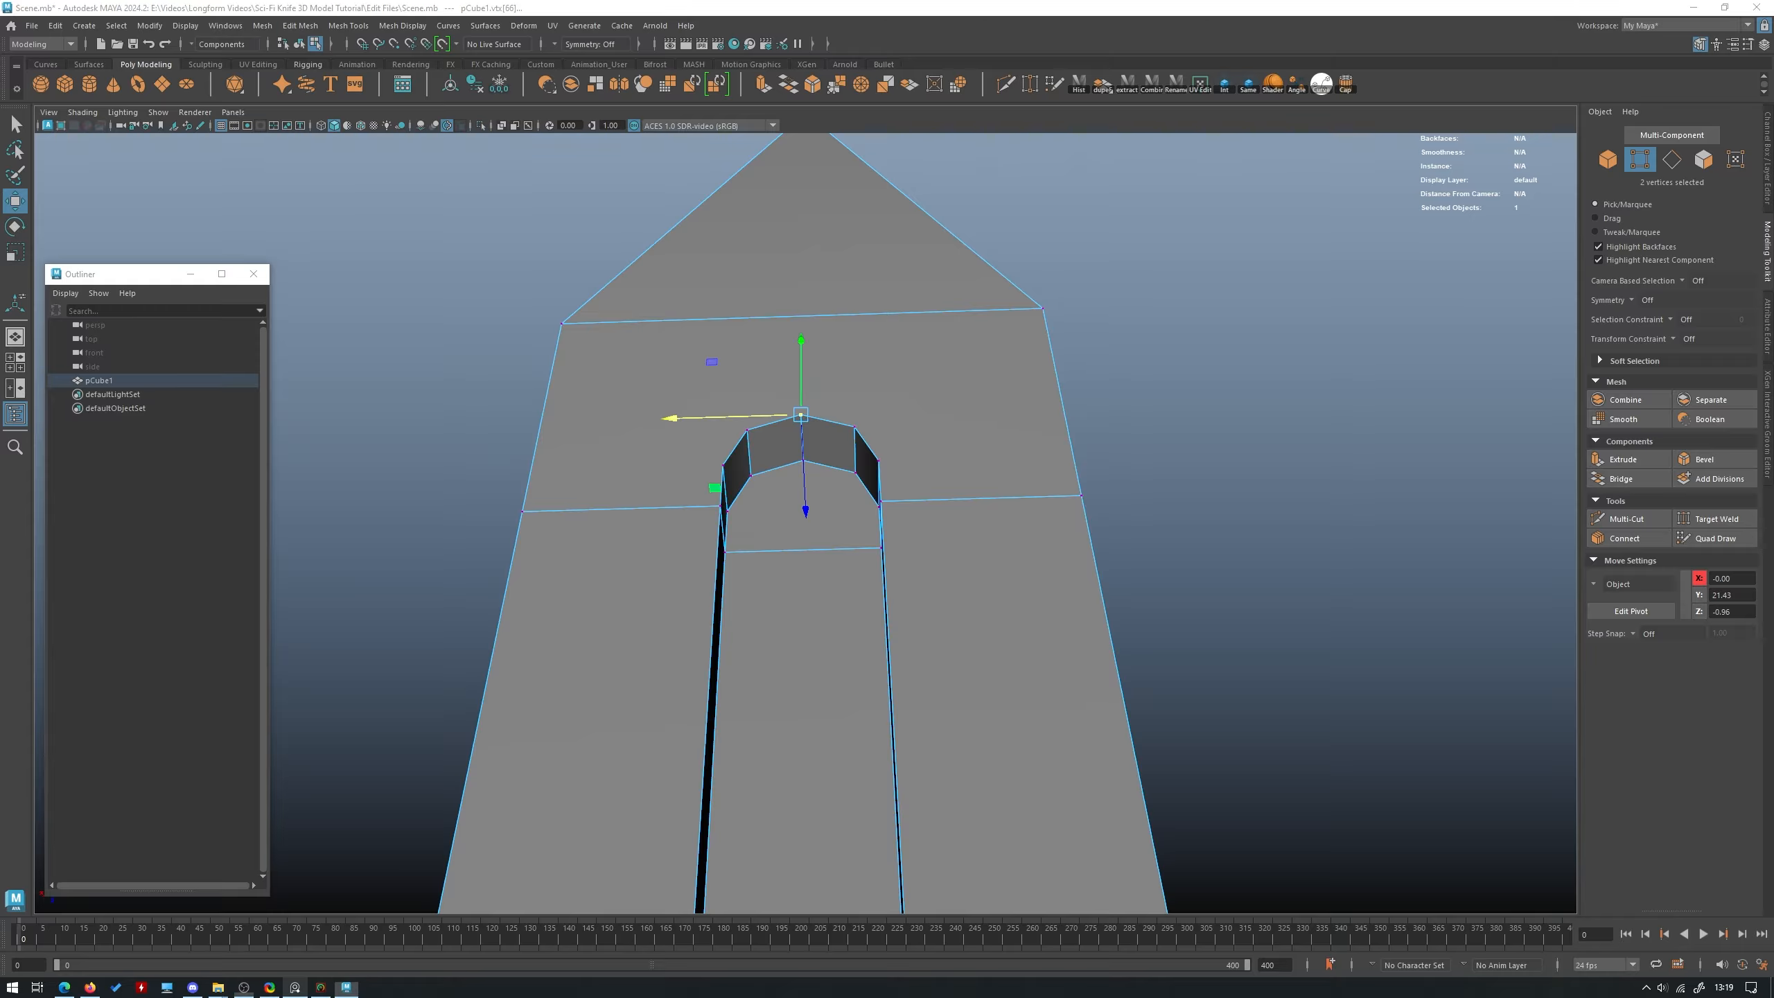
left_click(301, 25)
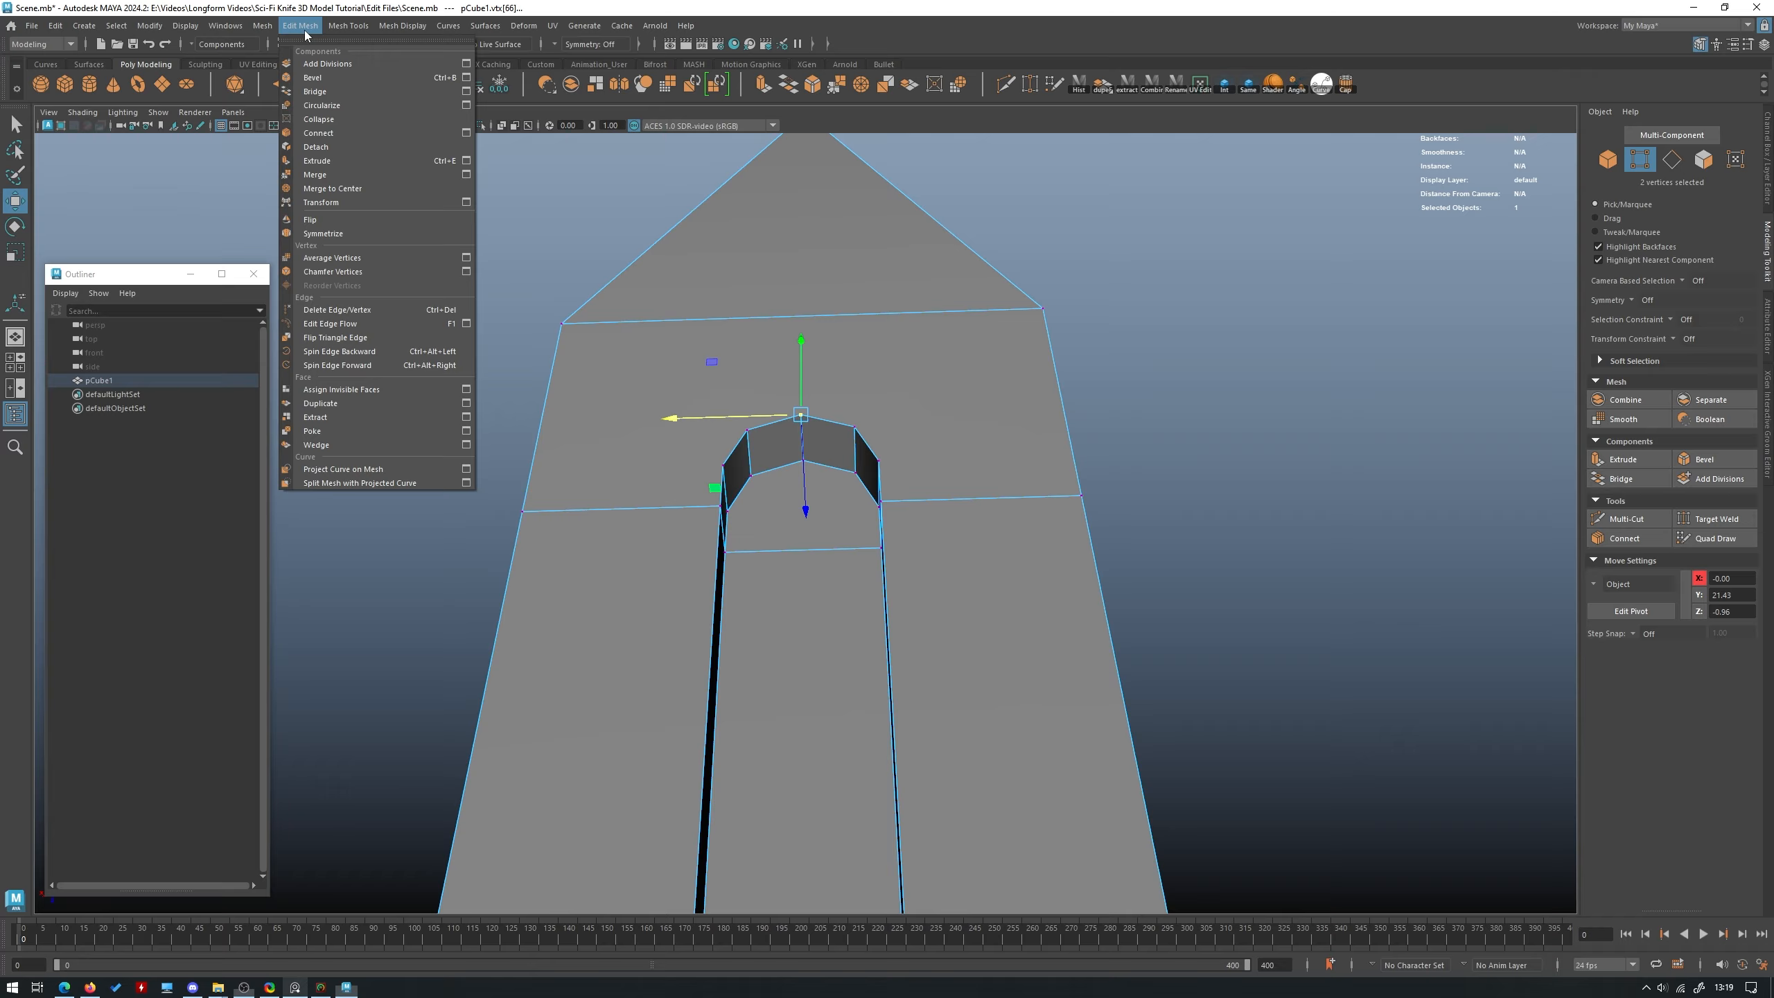
left_click(349, 184)
left_click(792, 417)
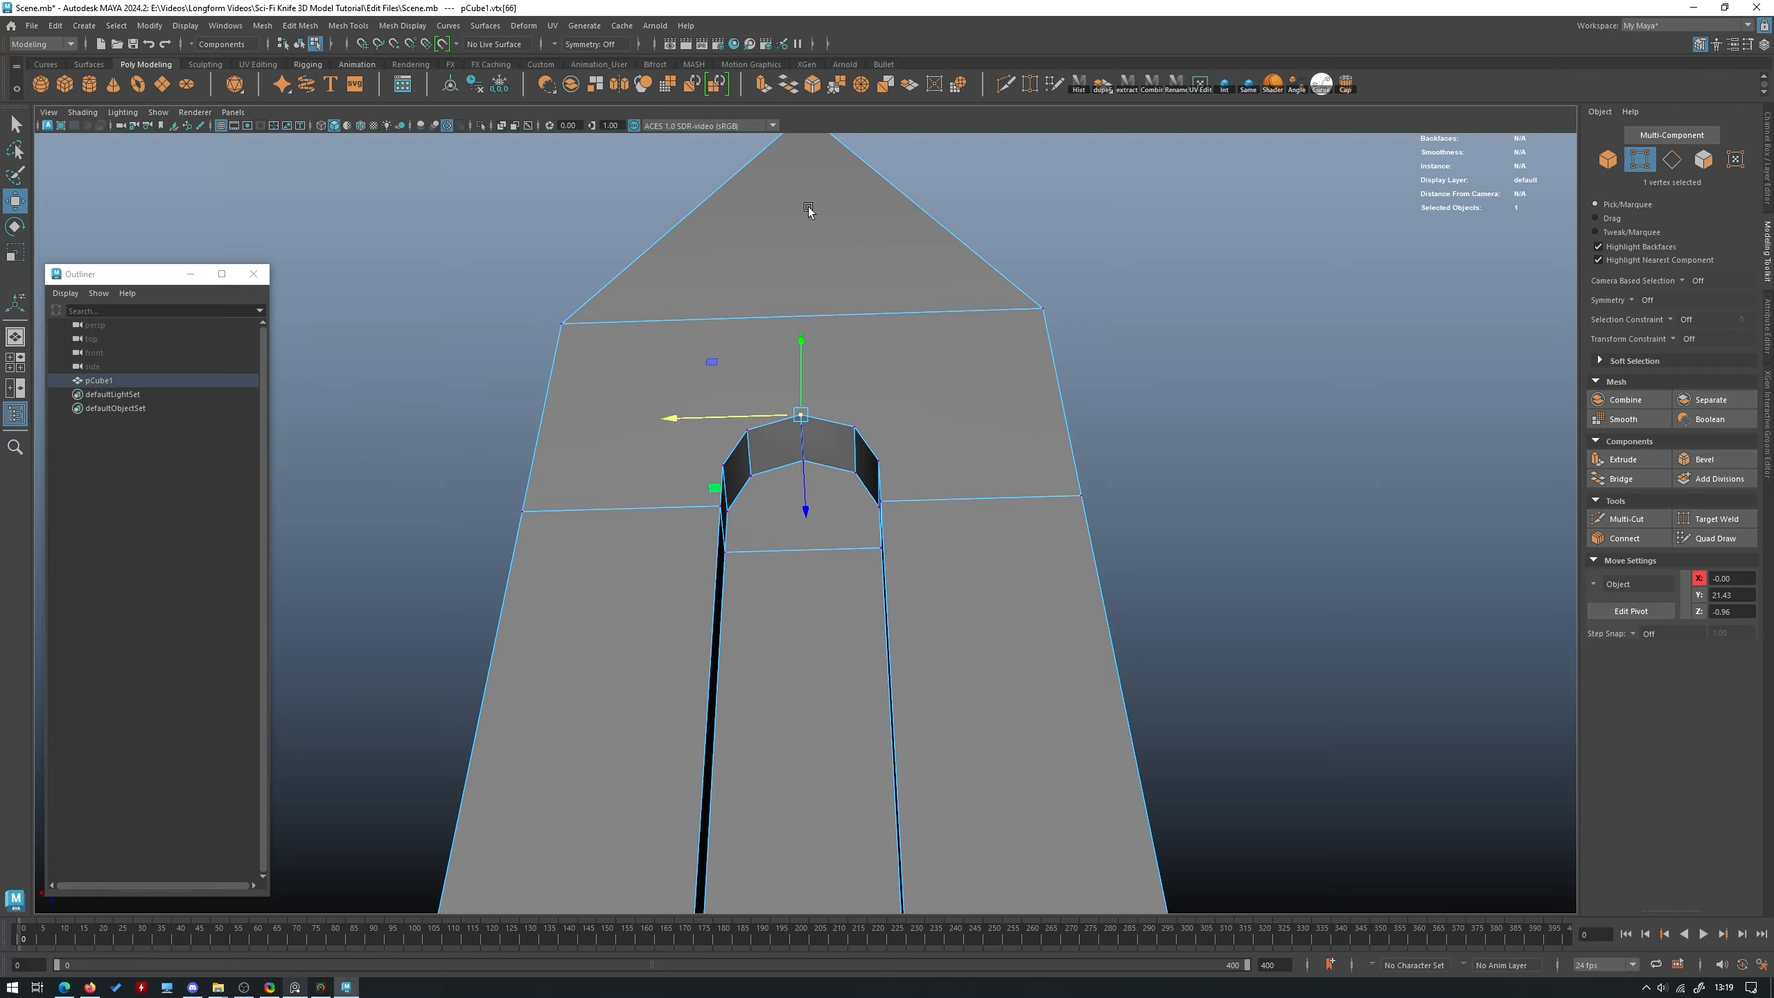
Shift the outer and inner apex vertices of the recess arch sideways, undo the moves, and check the area in wireframe.
mouse_move(721, 417)
left_mouse_down()
mouse_move(748, 416)
mouse_move(730, 415)
left_mouse_up()
key("ctrl+z")
left_click_drag(733, 416, 871, 484, "alt")
left_click(817, 463)
left_click_drag(1038, 461, 737, 486, "alt")
left_click(873, 481)
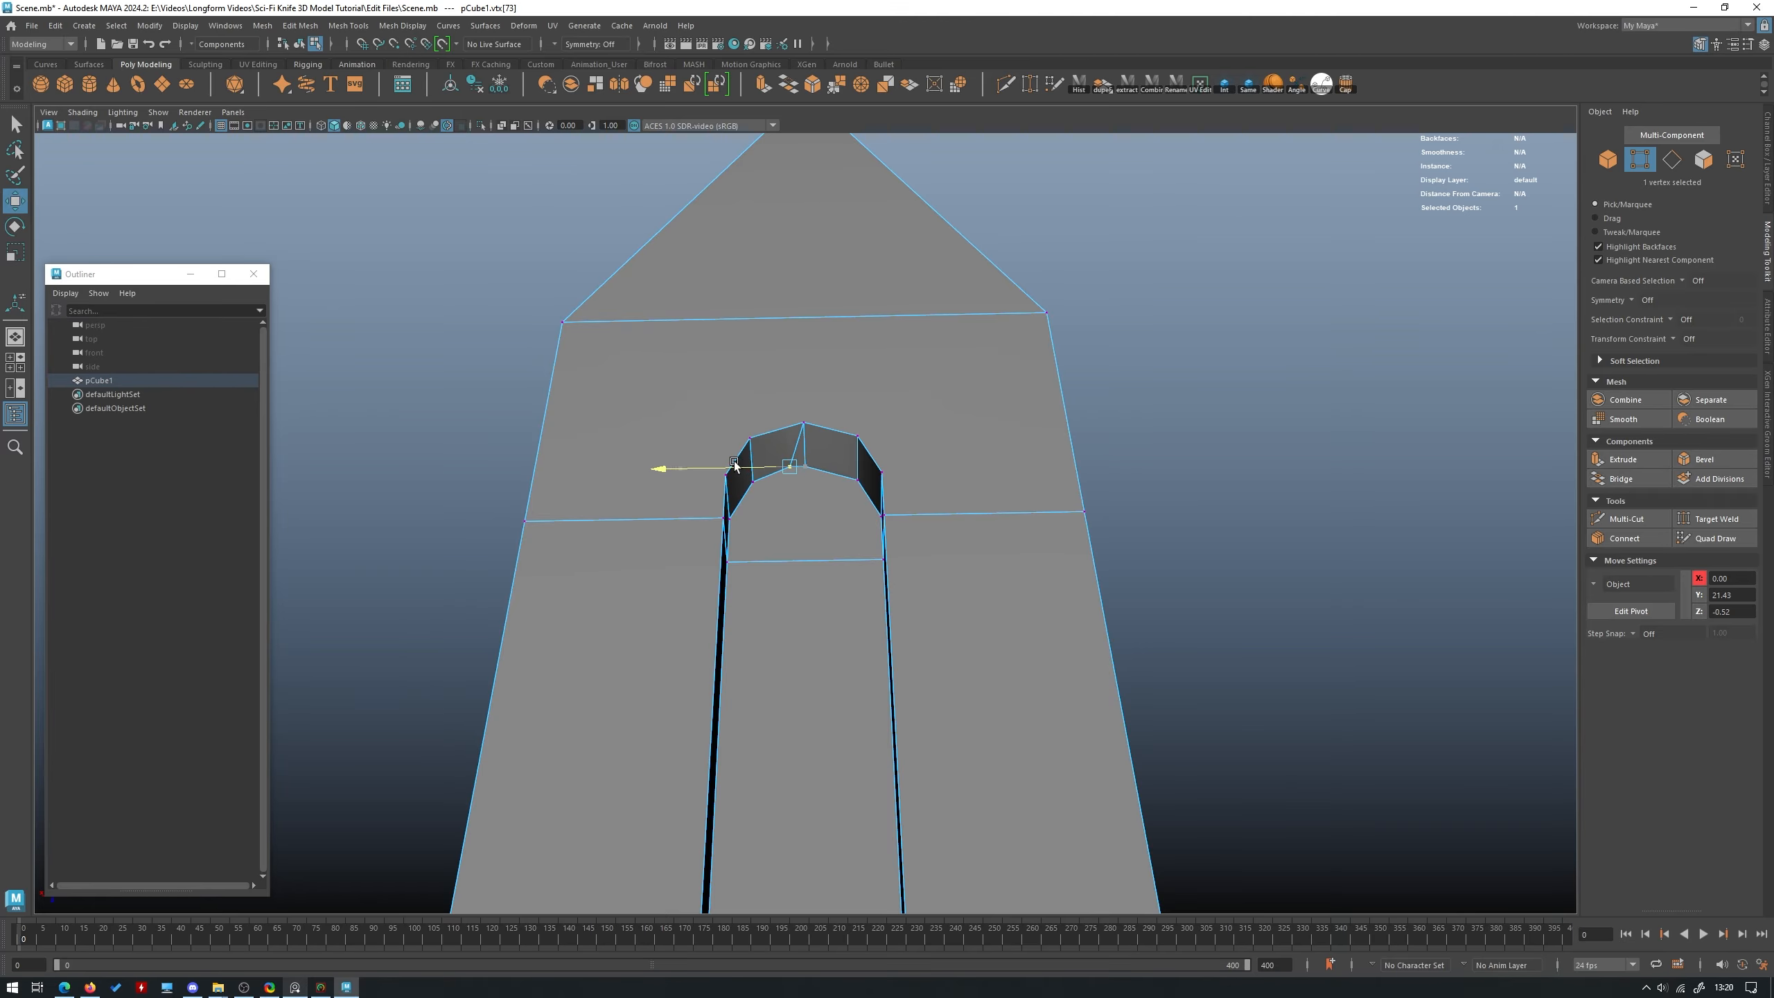
key("4")
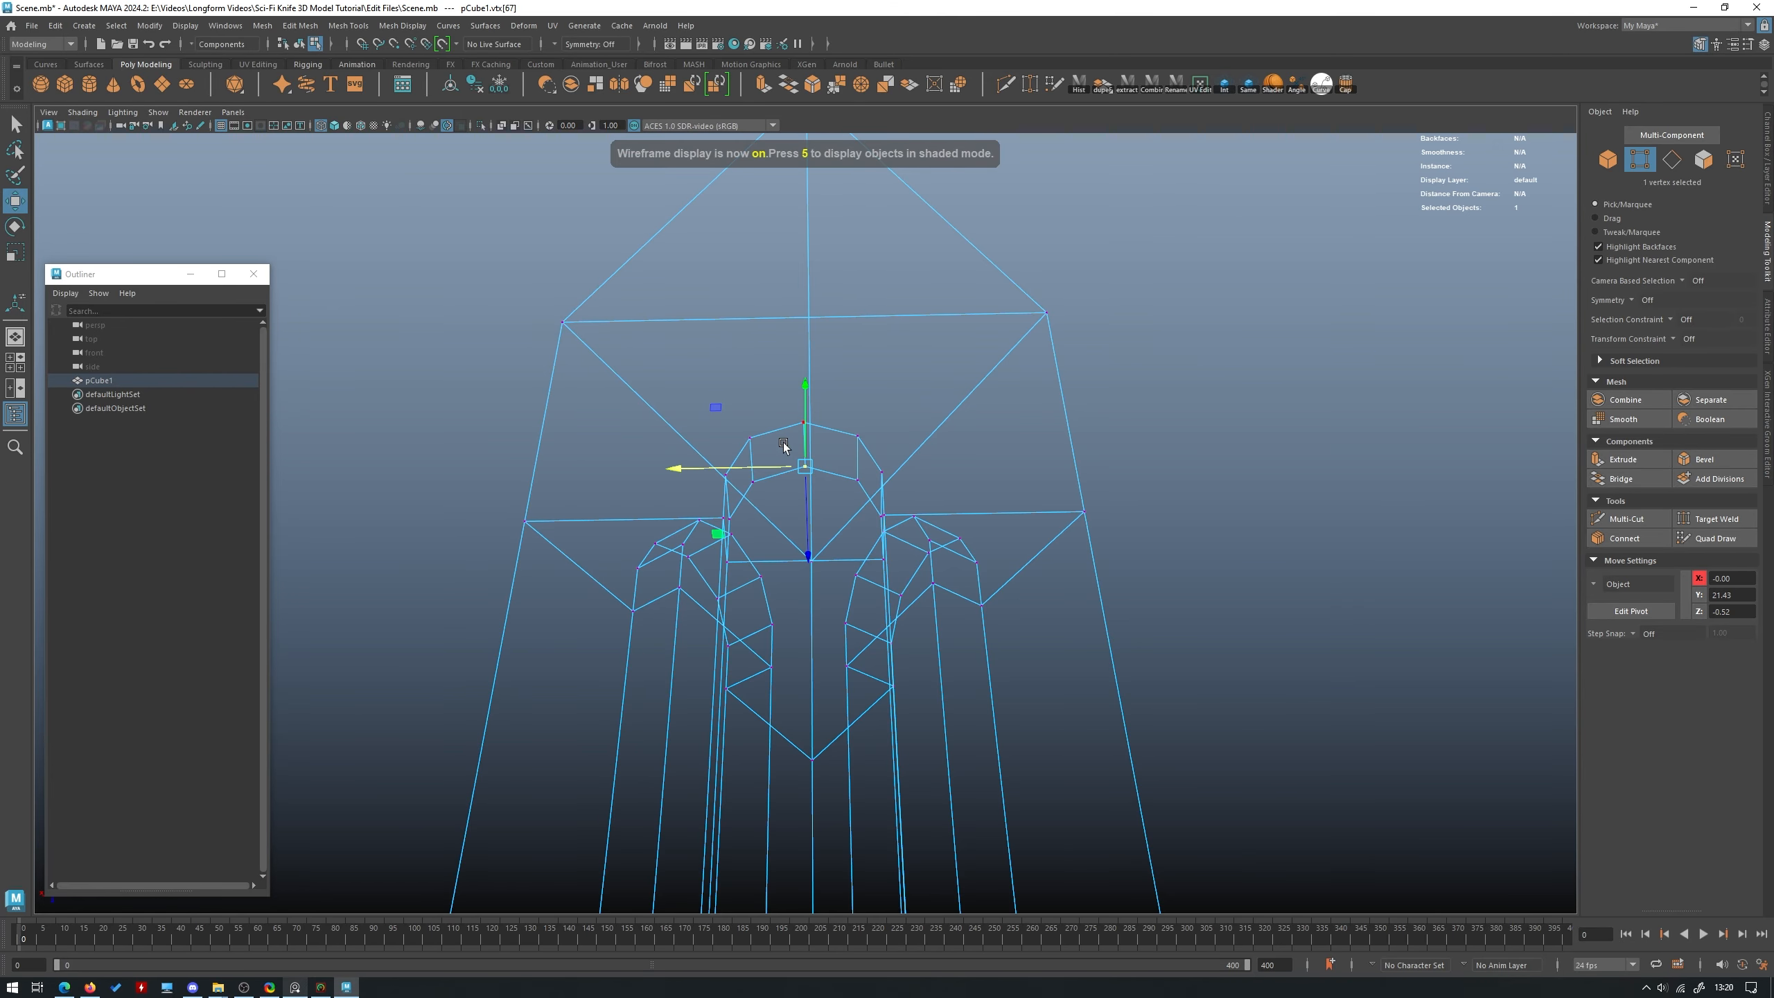
key("5")
Select the apex vertices of a neighbouring recess arch, clear the selection, and preview the blade smoothed and unsmoothed.
mouse_move(783, 442)
left_mouse_down("alt")
mouse_move(860, 492)
mouse_move(799, 525)
mouse_move(815, 517)
left_mouse_up("alt")
left_click(723, 552, "shift")
left_click(714, 507)
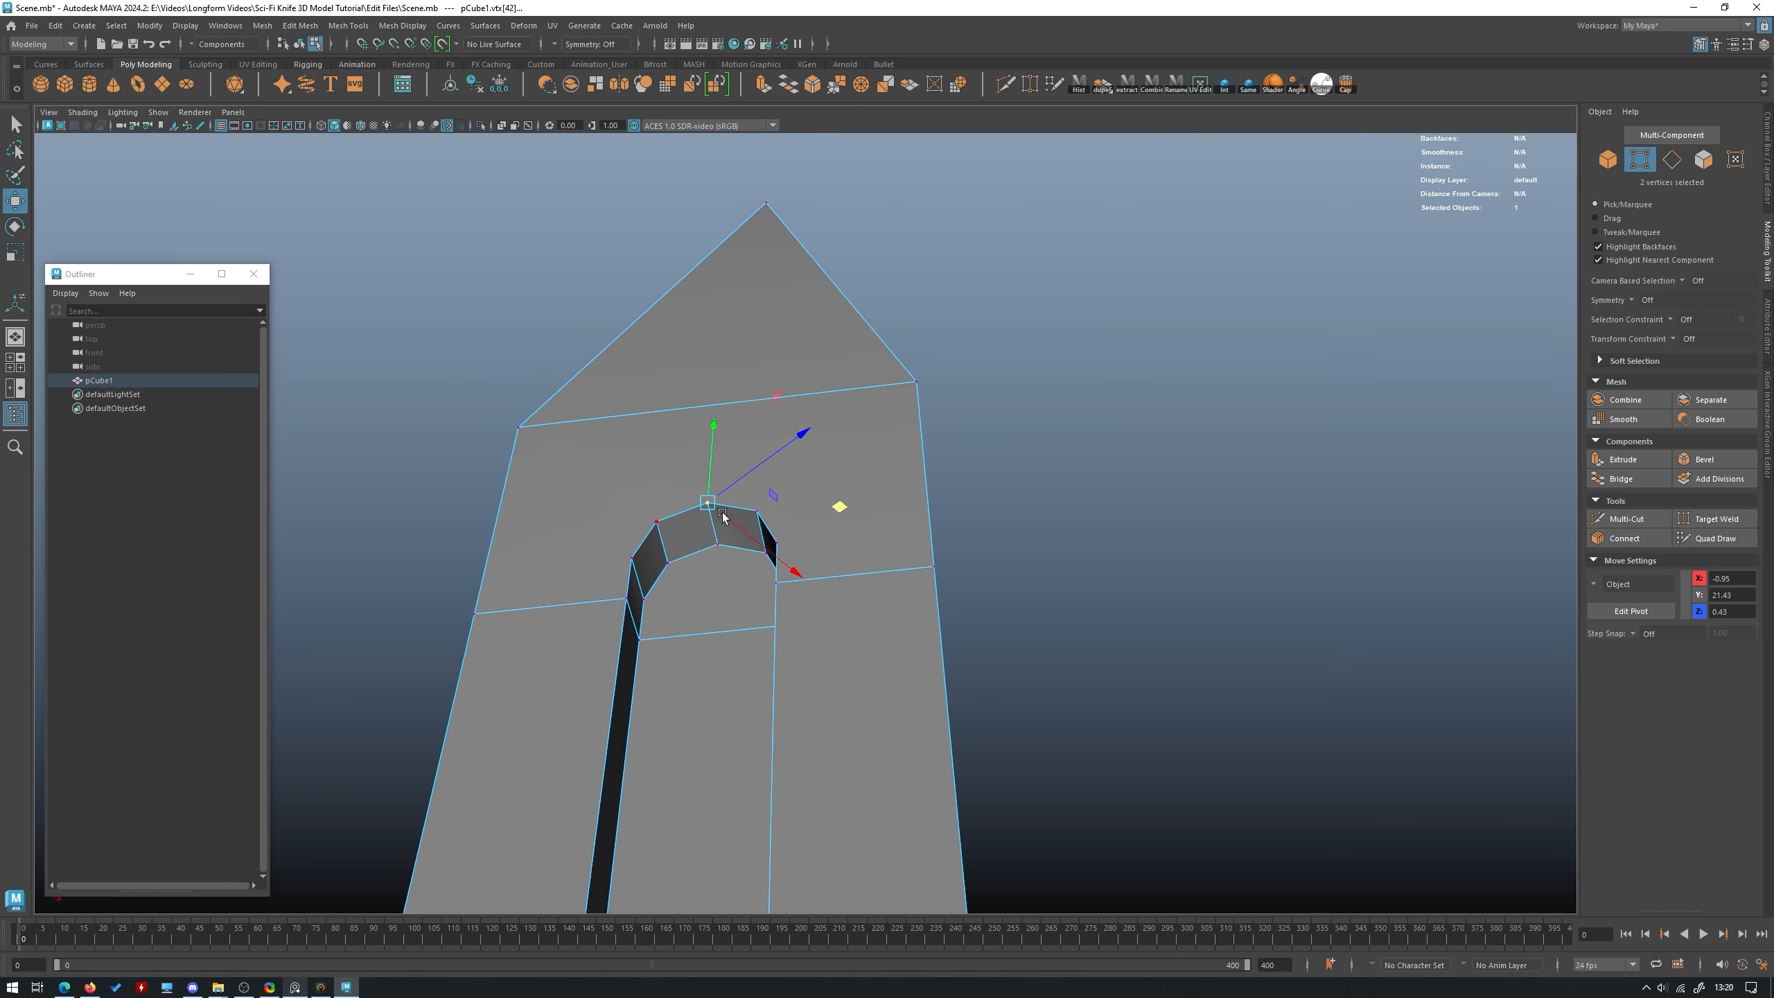
left_click(1051, 396)
left_click_drag(1051, 396, 920, 411, "alt")
key("3")
key("1")
Test the outer and inner apex vertices of the arch by moving them together, and undo the move.
scroll(852, 454, "up", 5)
left_click(769, 510)
left_click(752, 486, "shift")
mouse_move(729, 512)
left_mouse_down()
mouse_move(701, 516)
mouse_move(730, 513)
left_mouse_up()
key("ctrl+z")
Examine the whole blade and the face surrounding the recess arch from several angles, selecting that face.
right_click_drag(881, 445, 716, 424, "alt")
left_click_drag(716, 424, 940, 516, "alt")
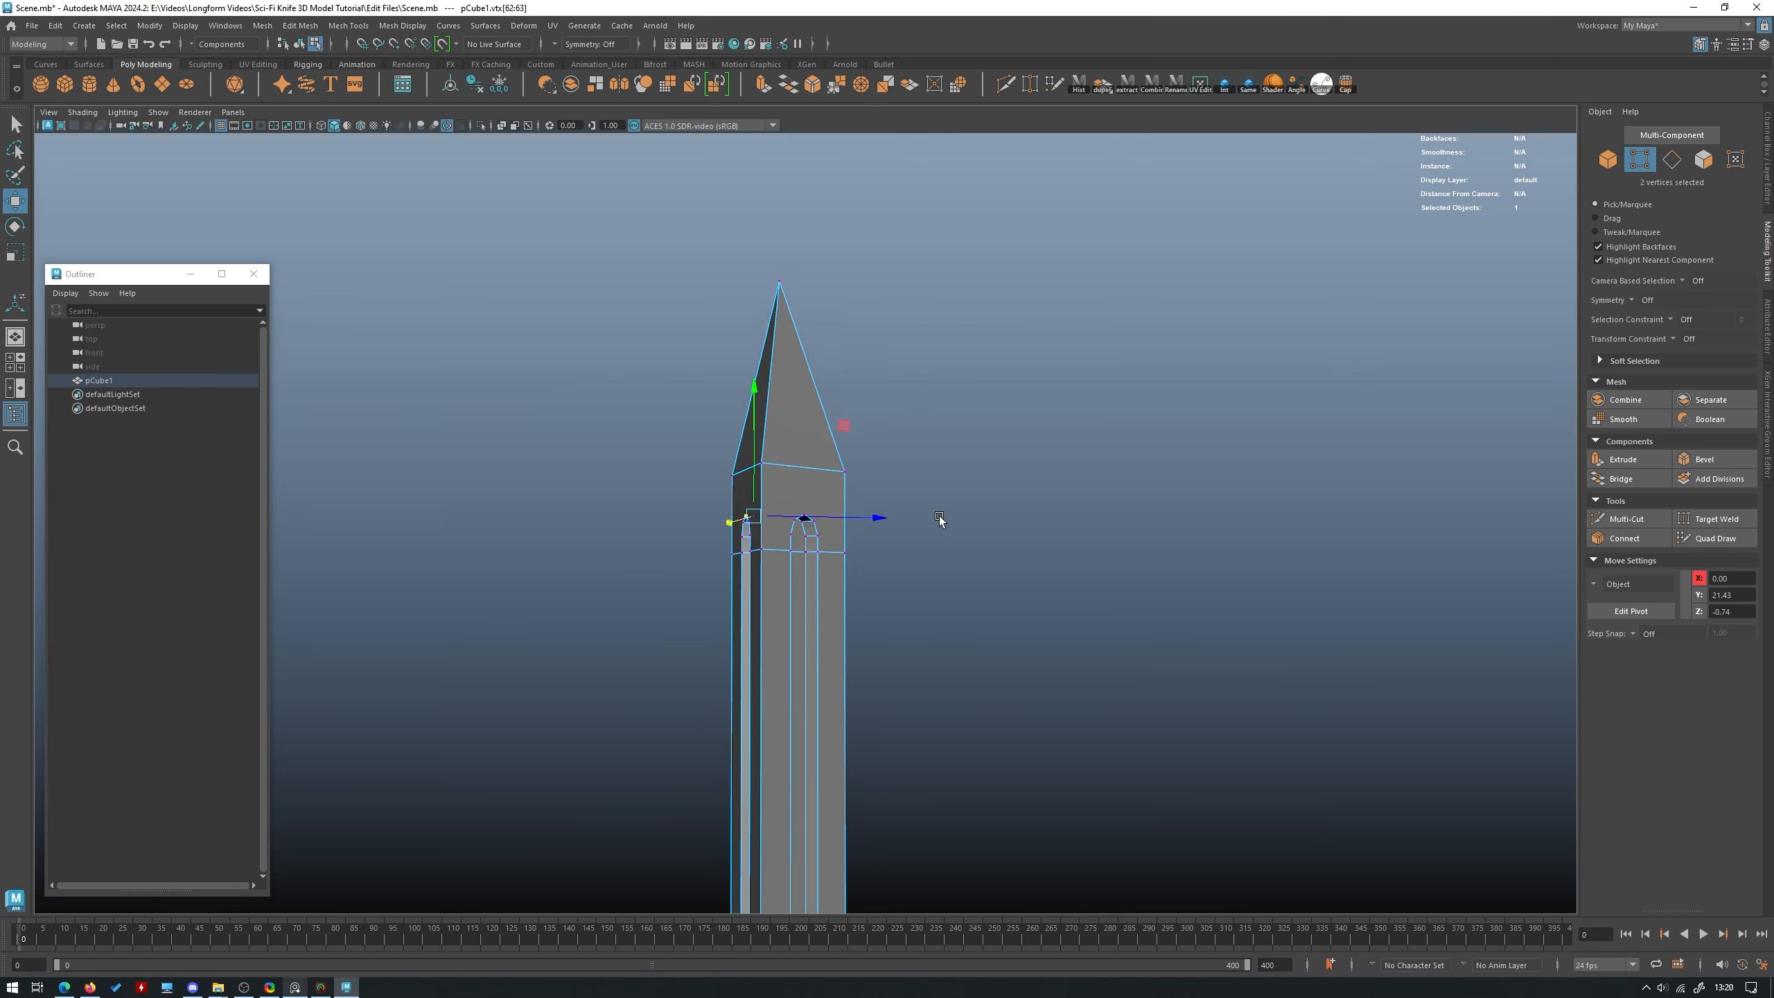
right_click_drag(939, 516, 884, 443, "alt")
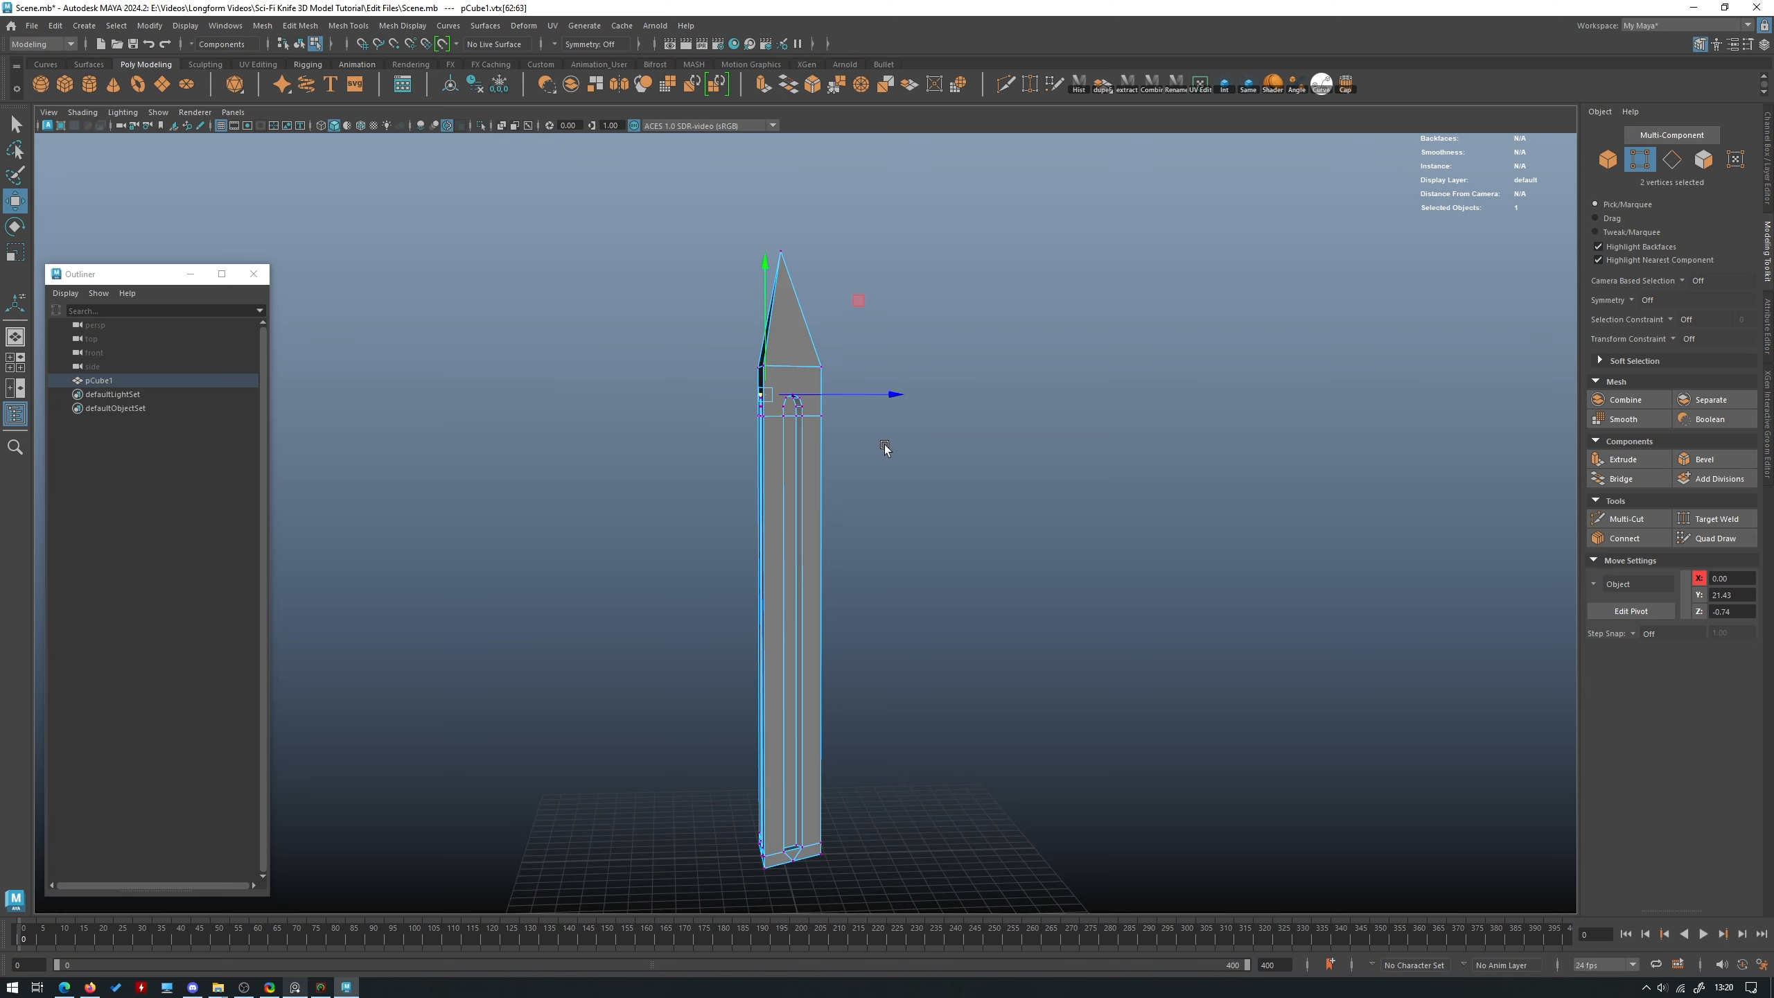
left_click_drag(884, 443, 881, 607, "alt")
middle_click_drag(882, 607, 883, 701, "alt")
right_click_drag(883, 700, 1037, 602, "alt")
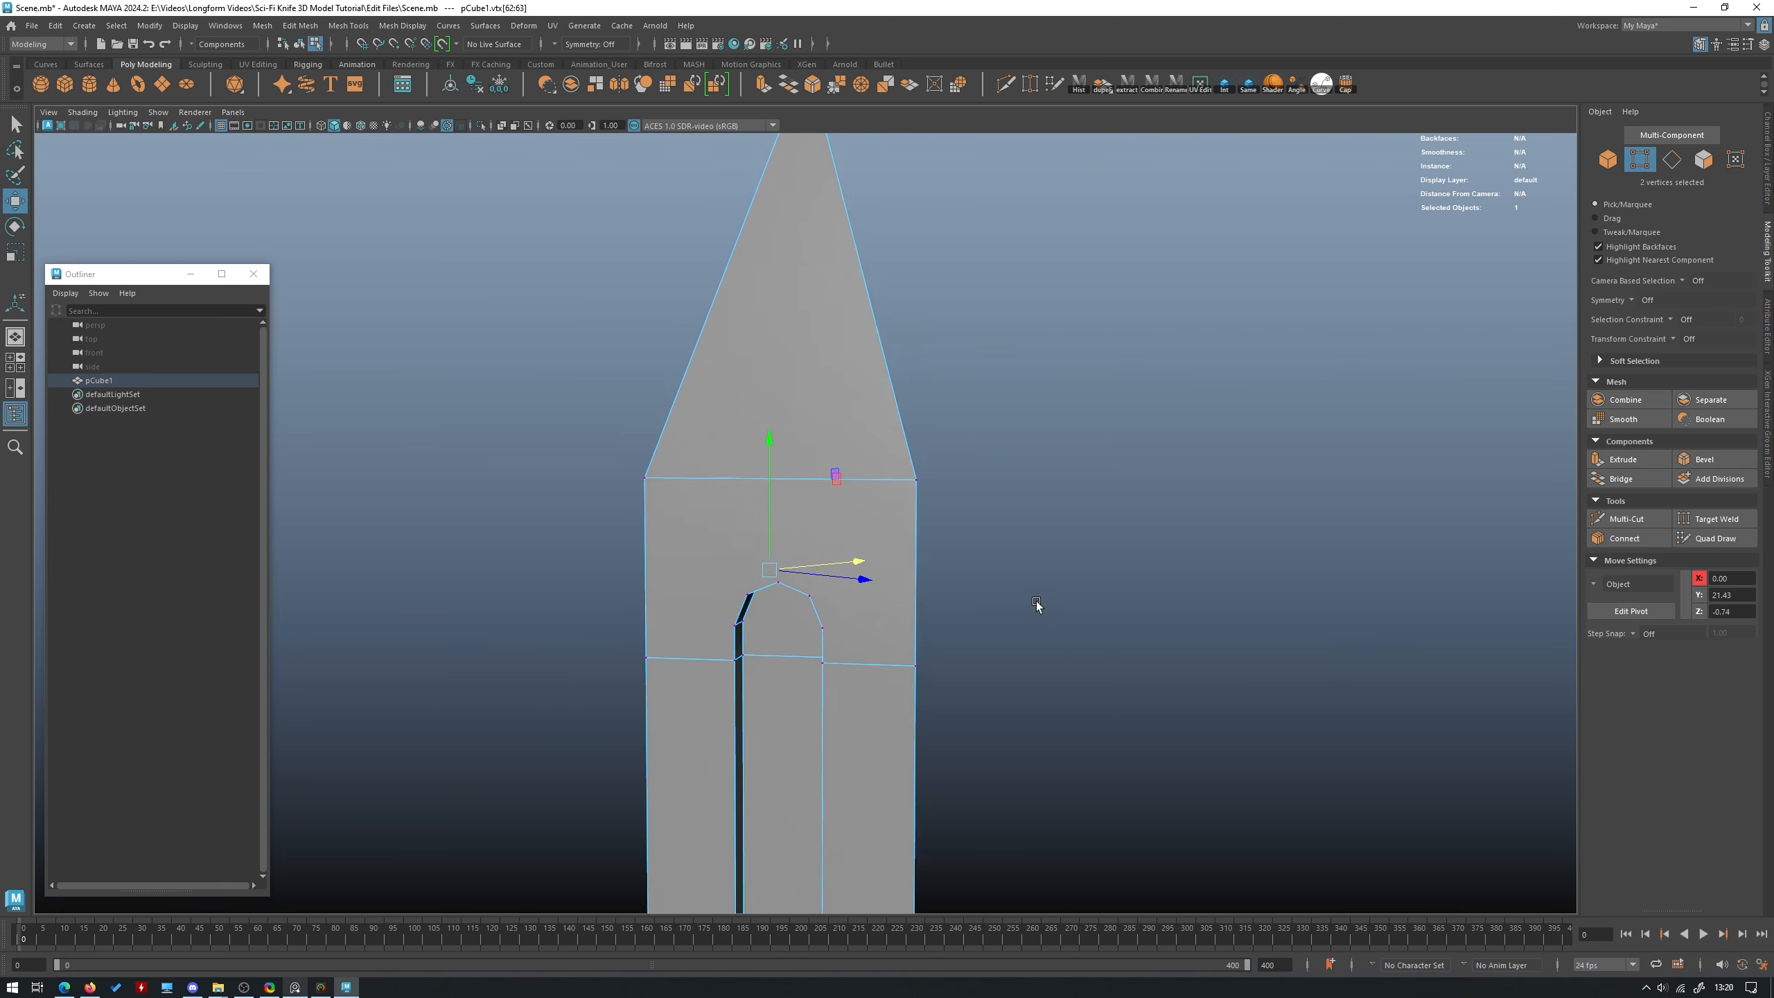
left_click_drag(1037, 601, 903, 569, "alt")
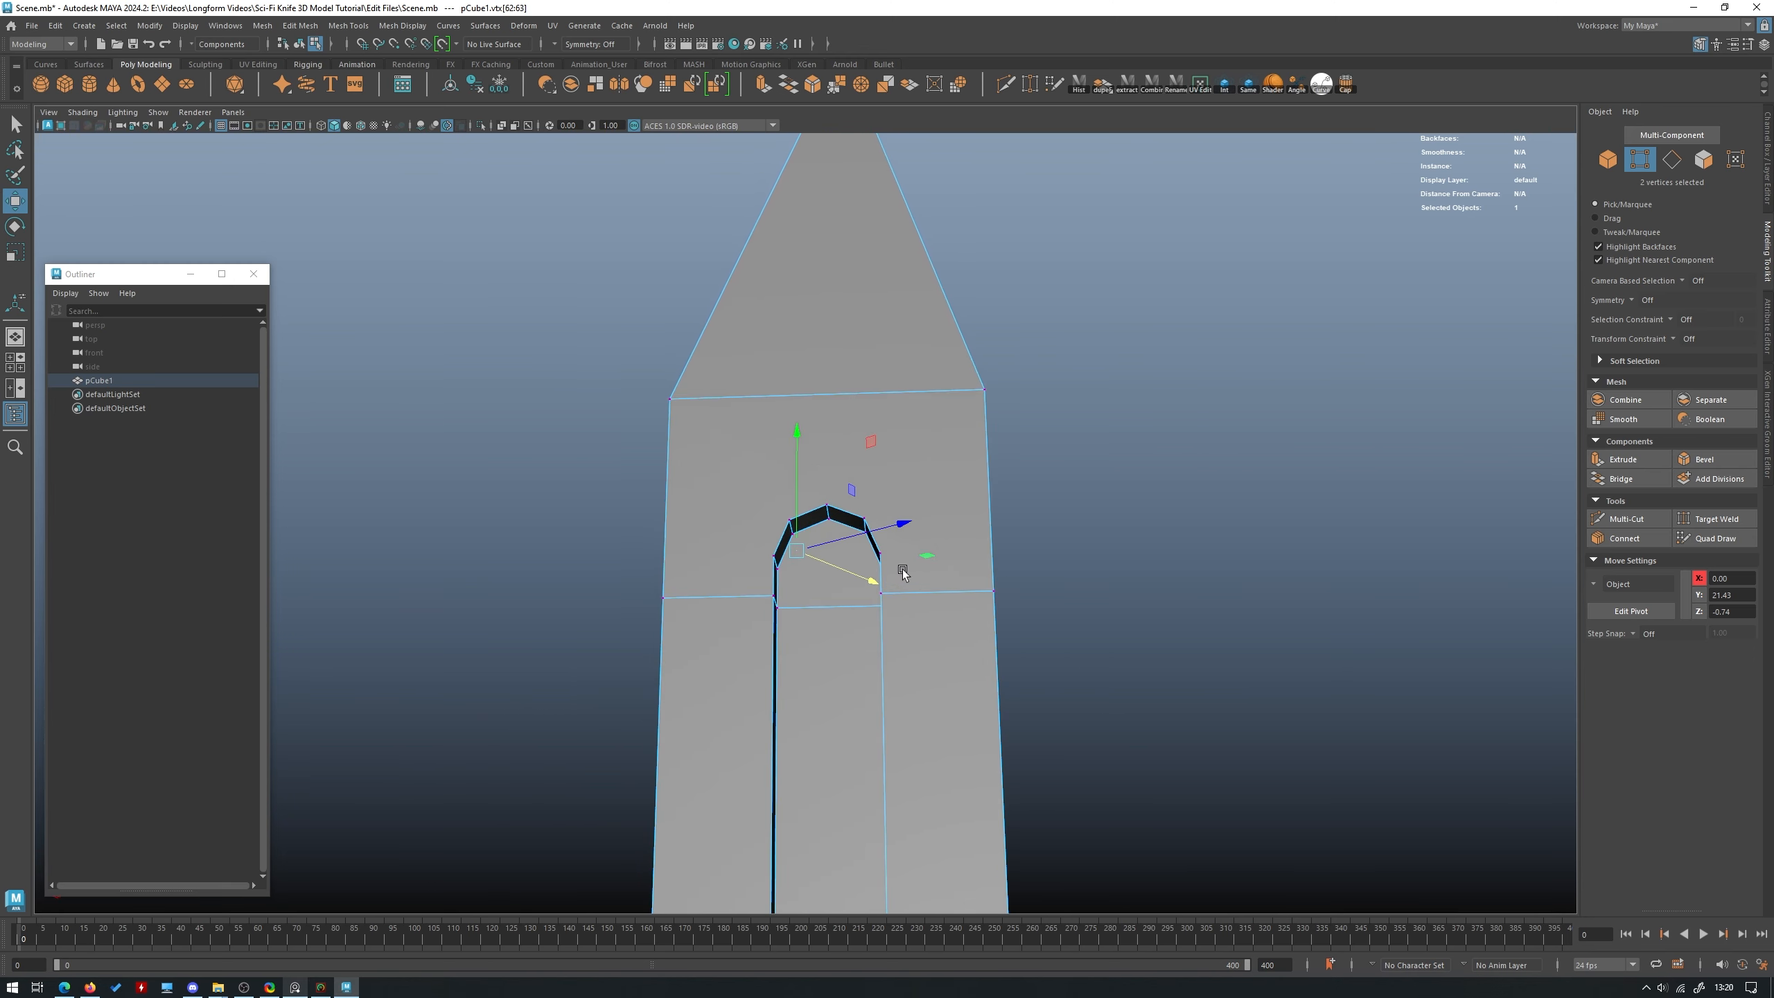
middle_click_drag(903, 569, 895, 568, "alt")
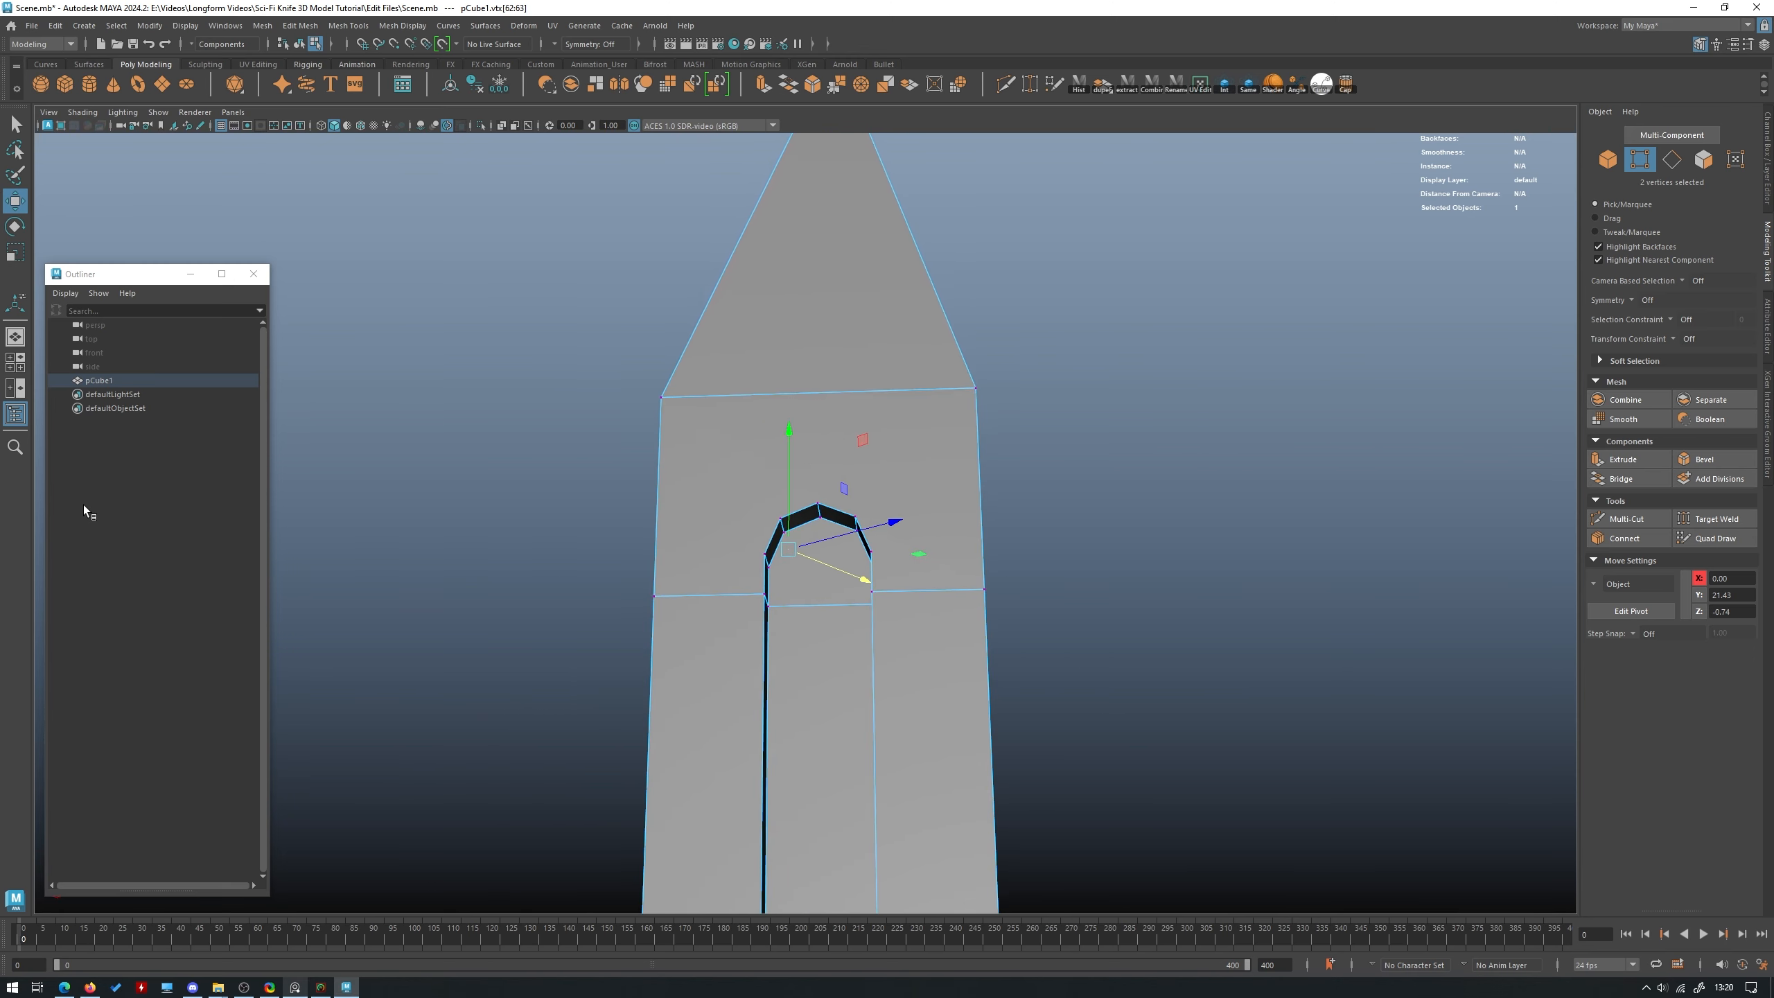
right_click_drag(848, 486, 884, 503, "alt")
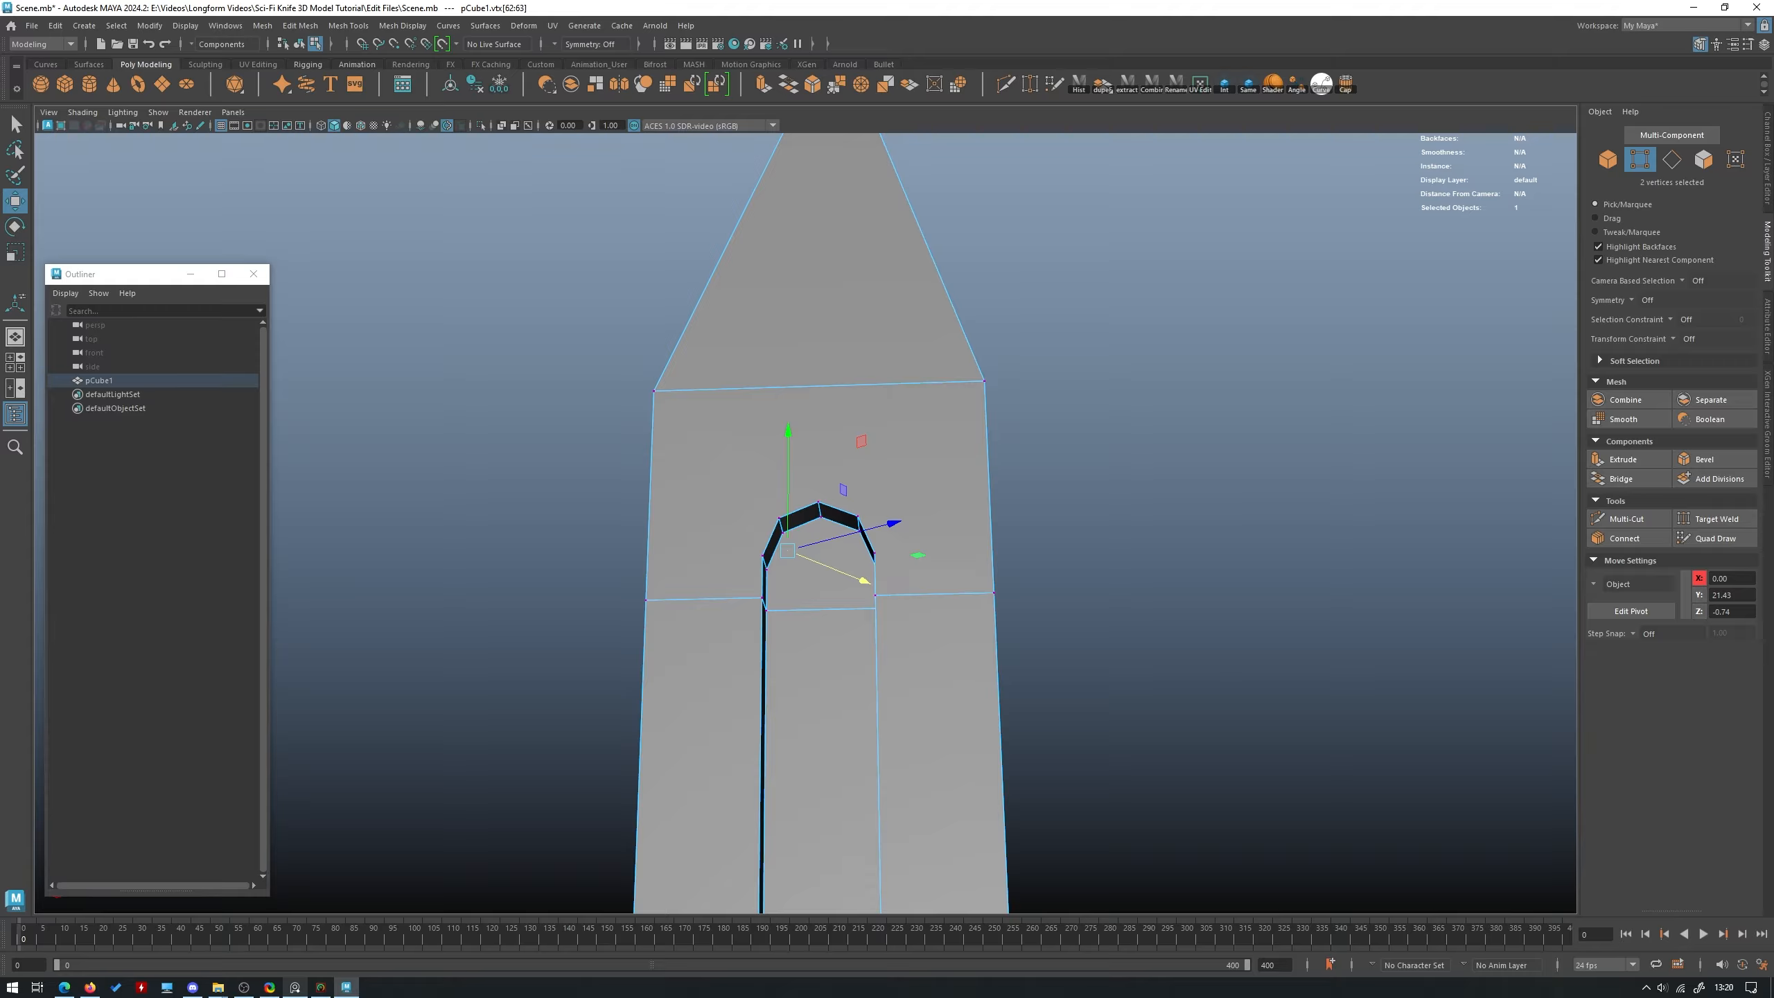
left_click_drag(951, 437, 954, 511, "alt")
right_click_drag(928, 459, 930, 498)
left_click(935, 493)
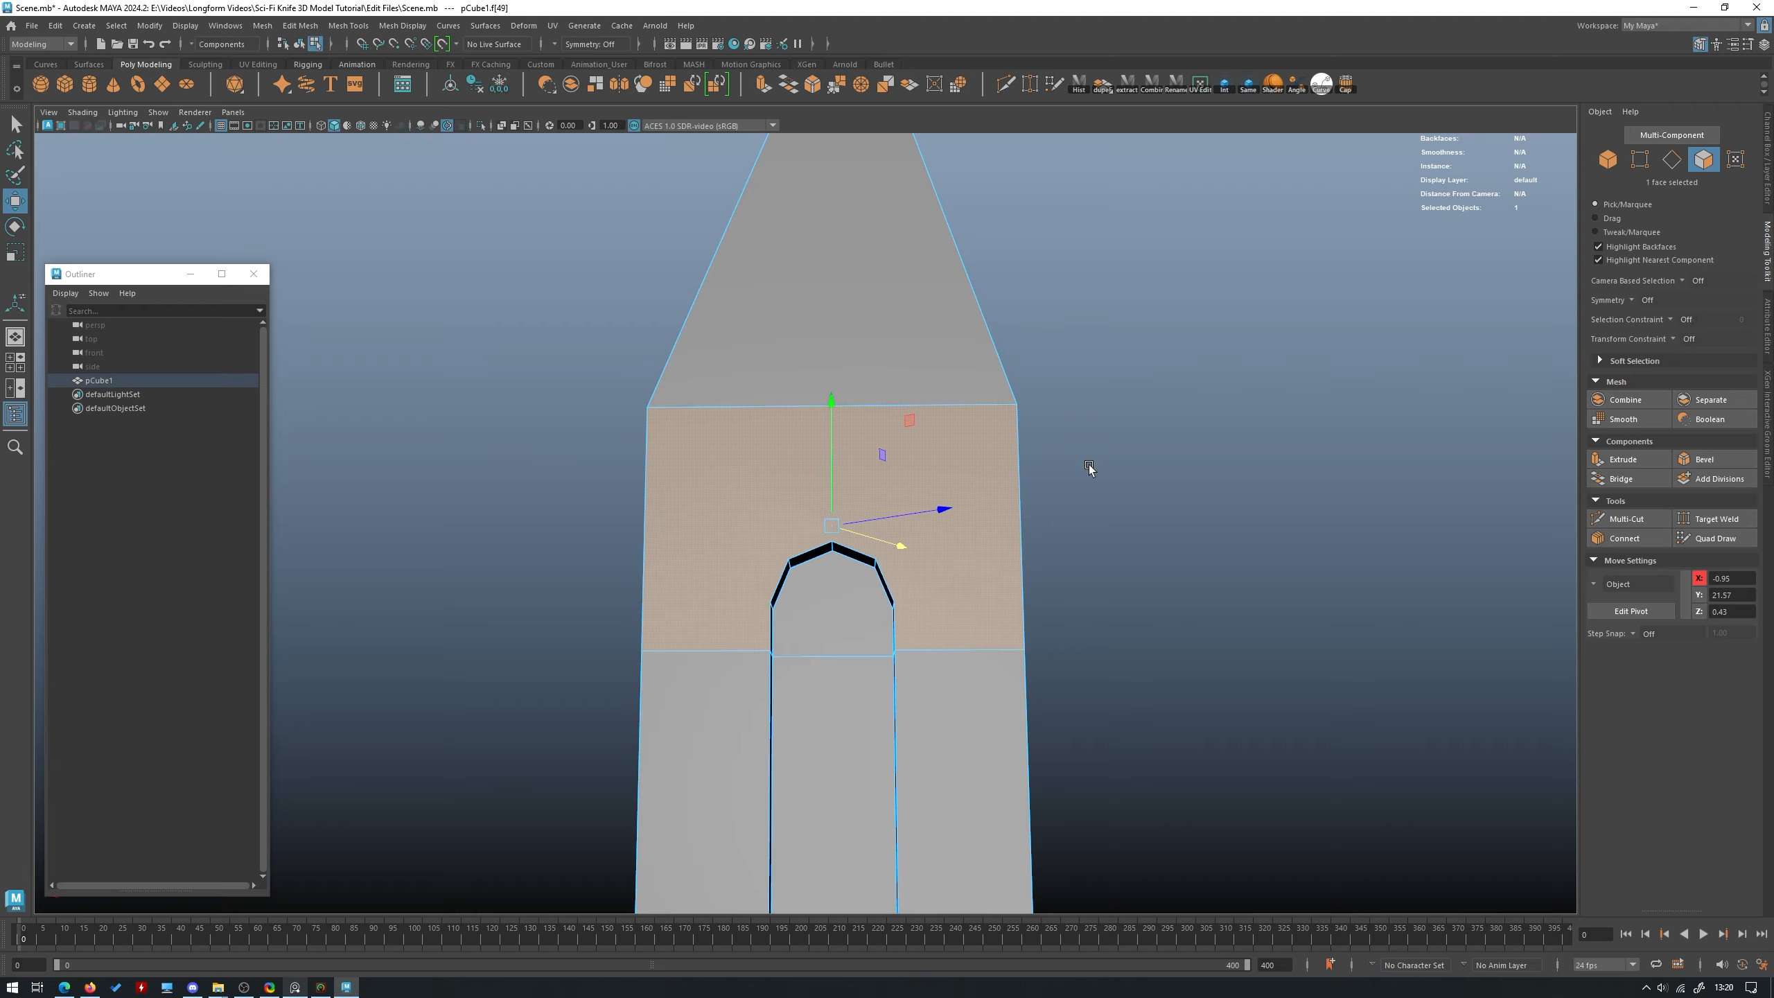
left_click_drag(1089, 465, 1088, 467, "alt")
middle_click_drag(1088, 468, 1045, 387, "alt")
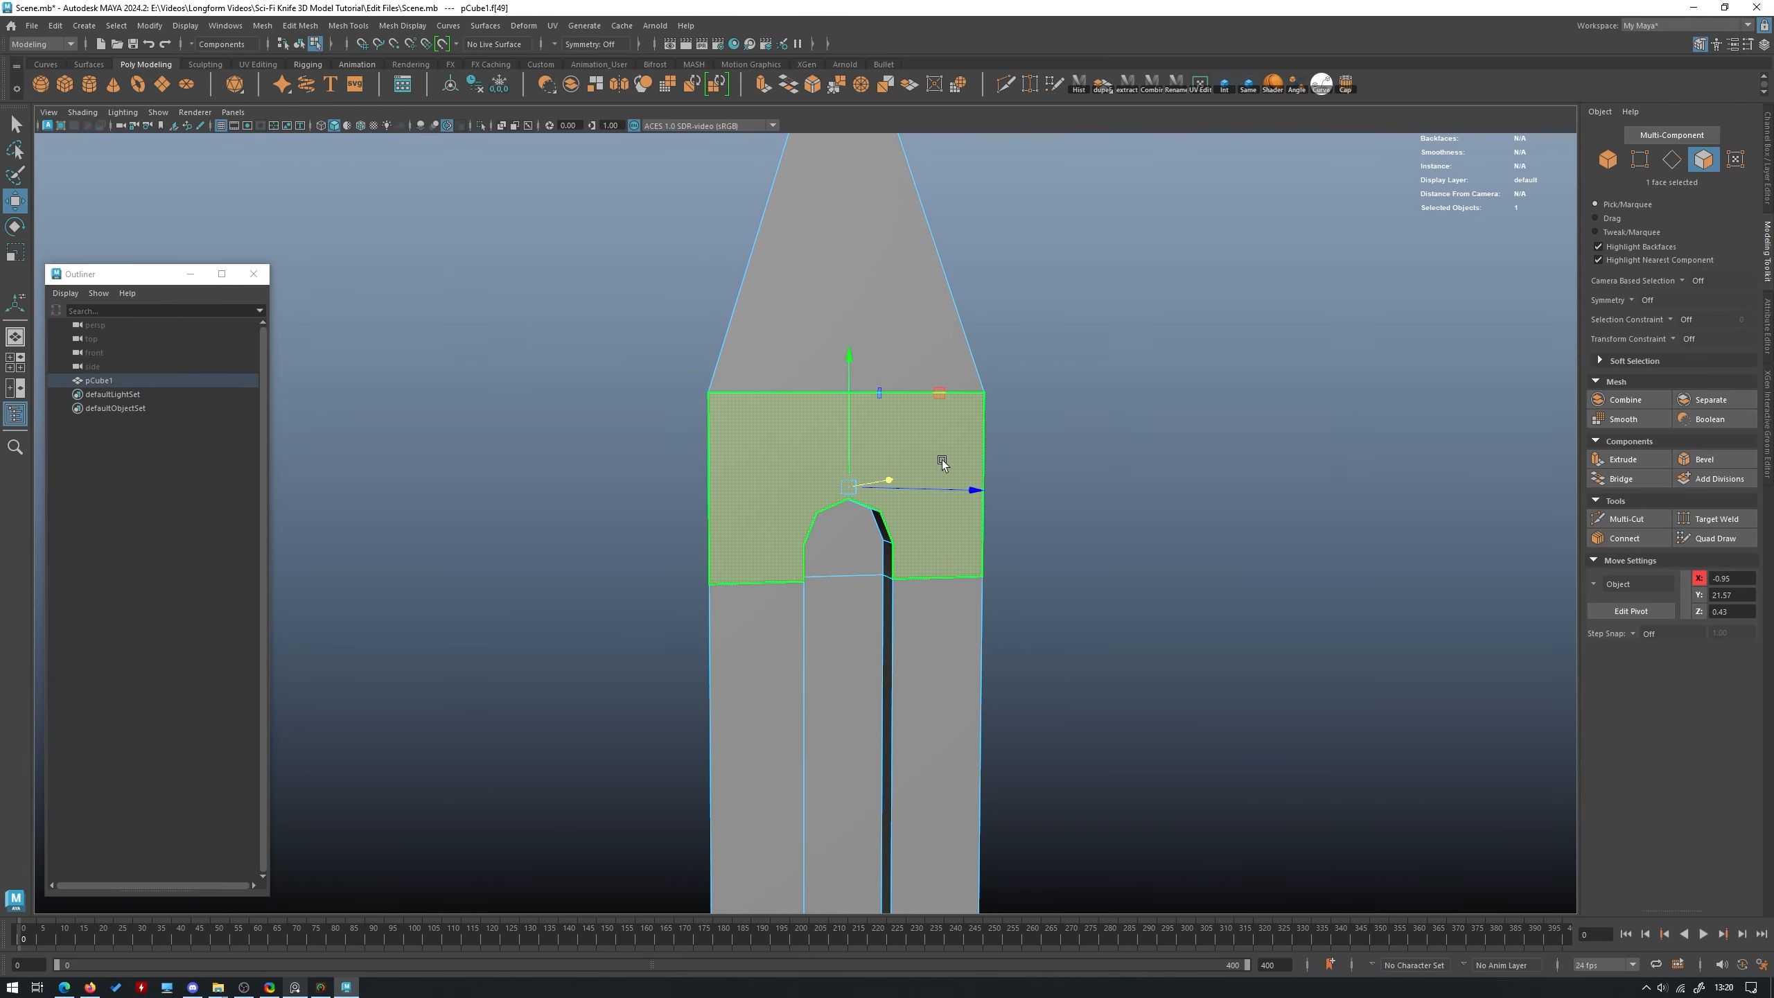
left_click_drag(942, 460, 902, 433, "alt")
middle_click_drag(902, 433, 921, 505, "alt")
right_click_drag(921, 505, 1020, 590, "alt")
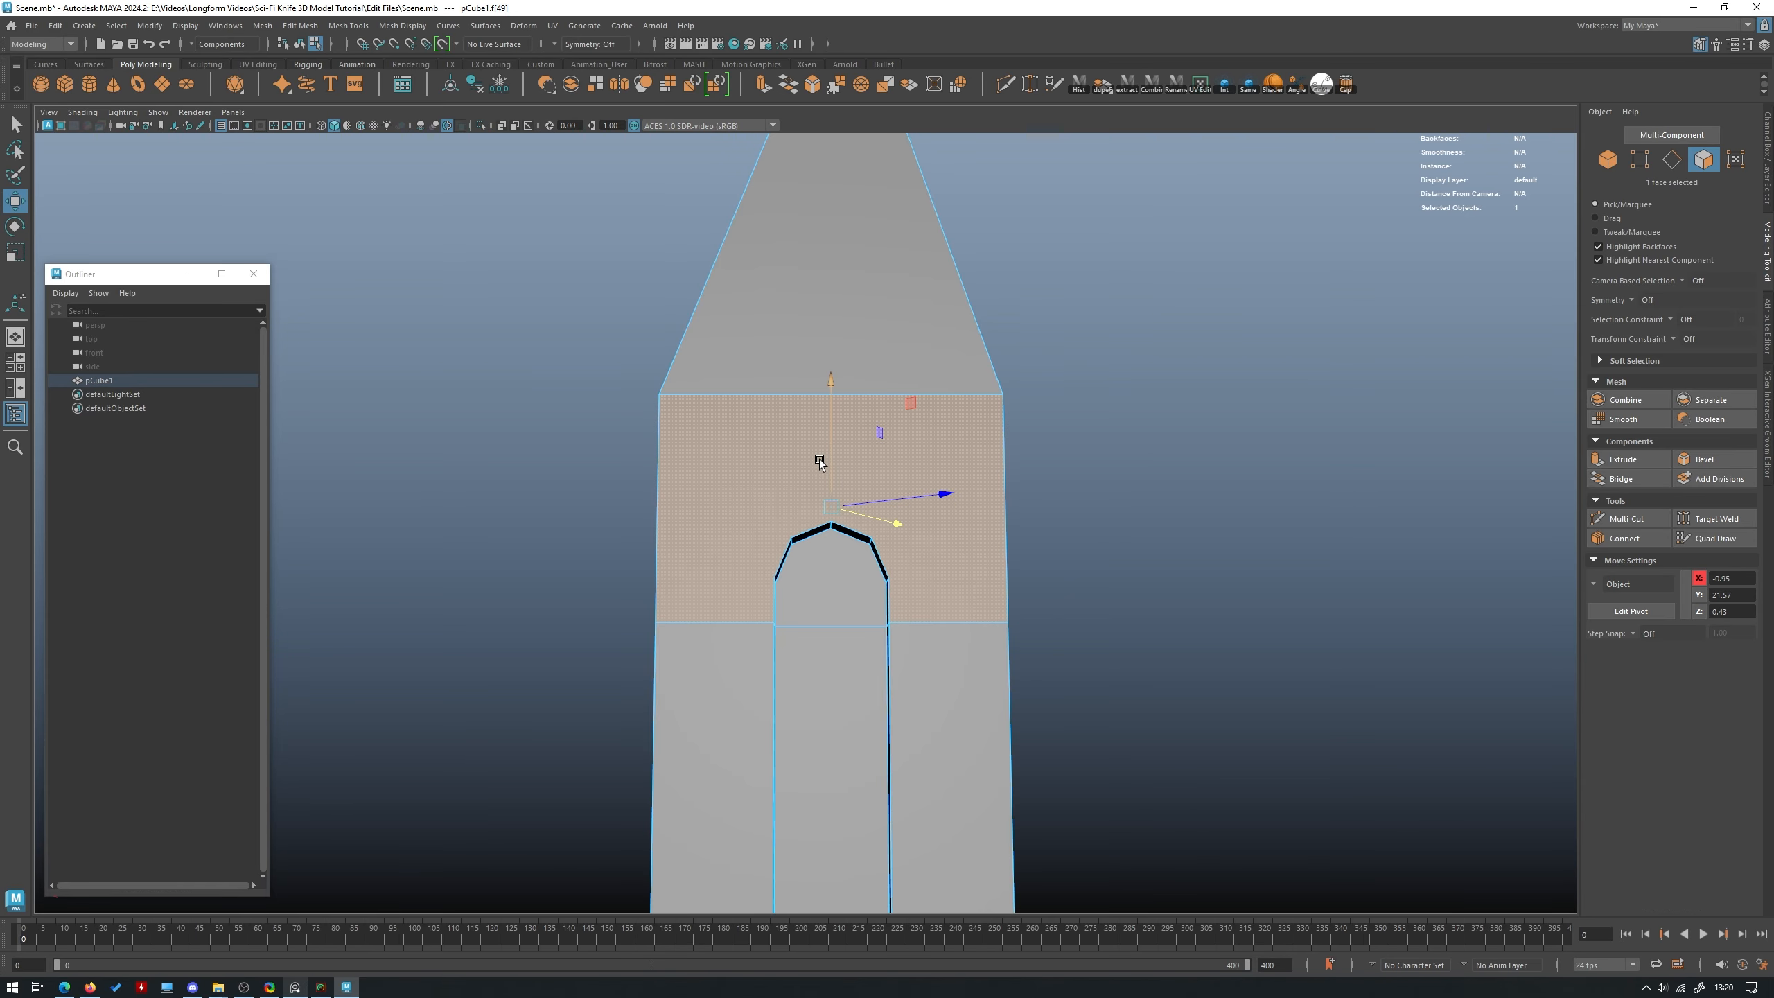
left_click_drag(819, 455, 878, 527, "alt")
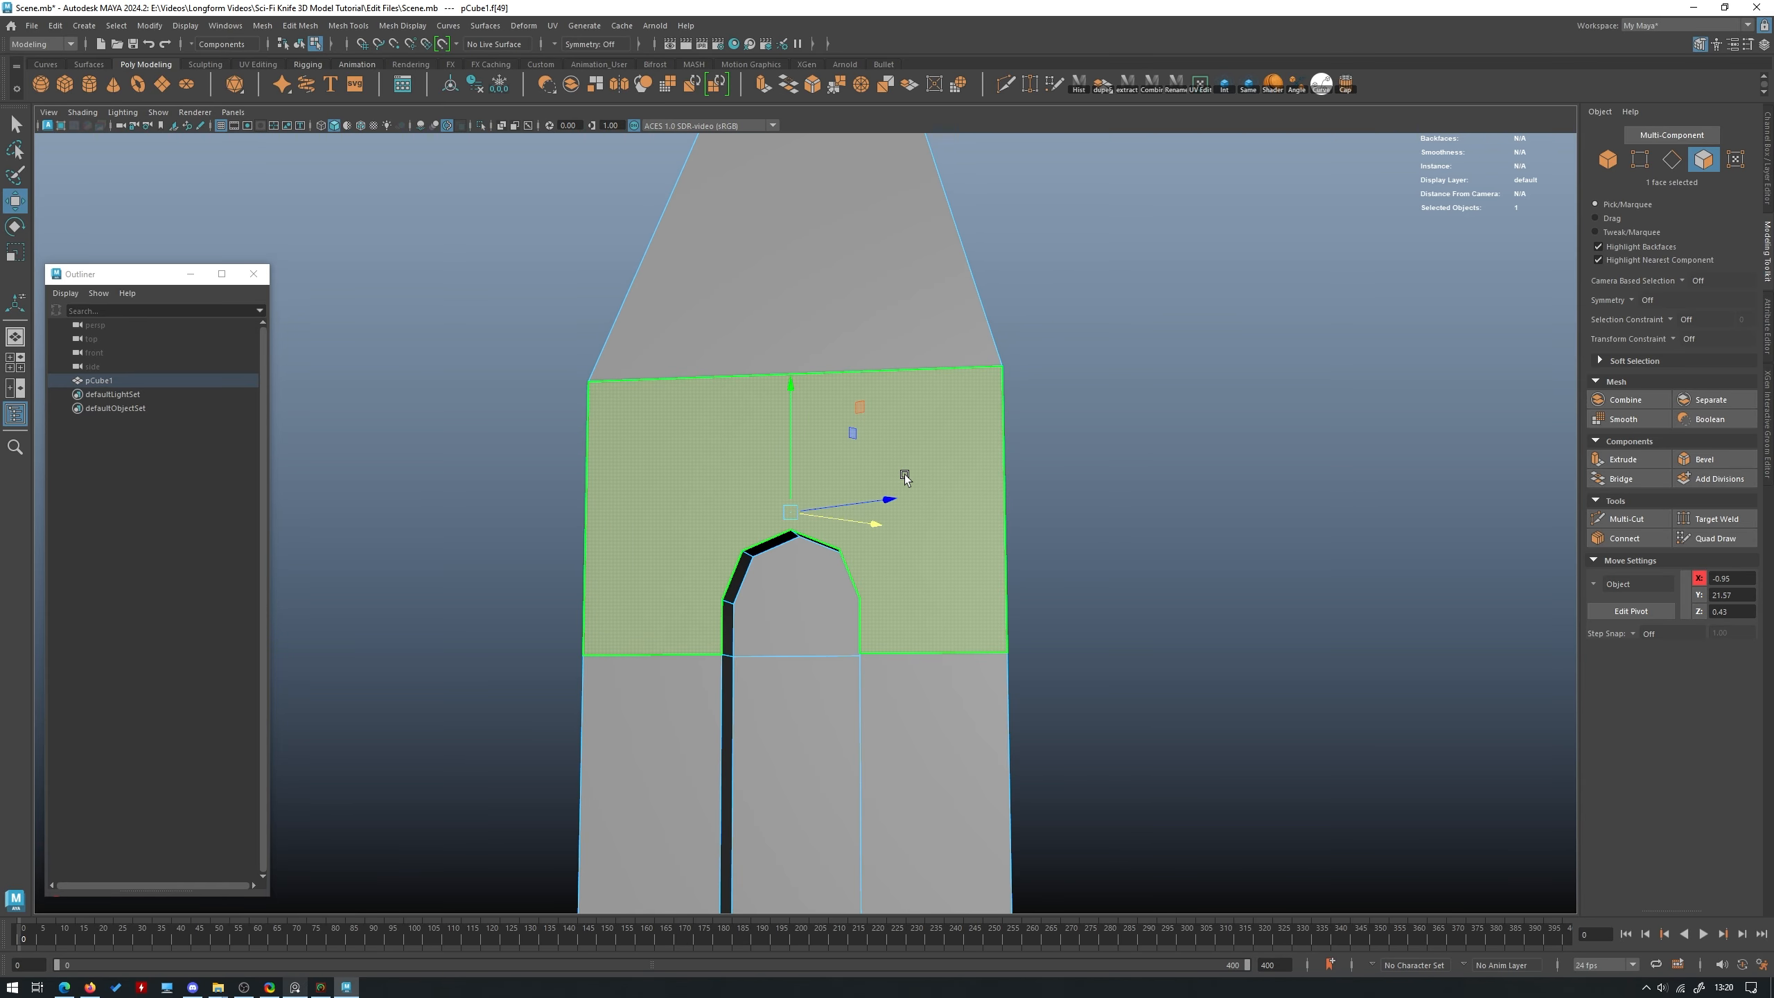
Multi-Cut a vertical edge from the apex of the recess arch up to the base edge of the blade's tip.
left_click(1627, 518)
left_click_drag(1259, 491, 896, 512, "alt")
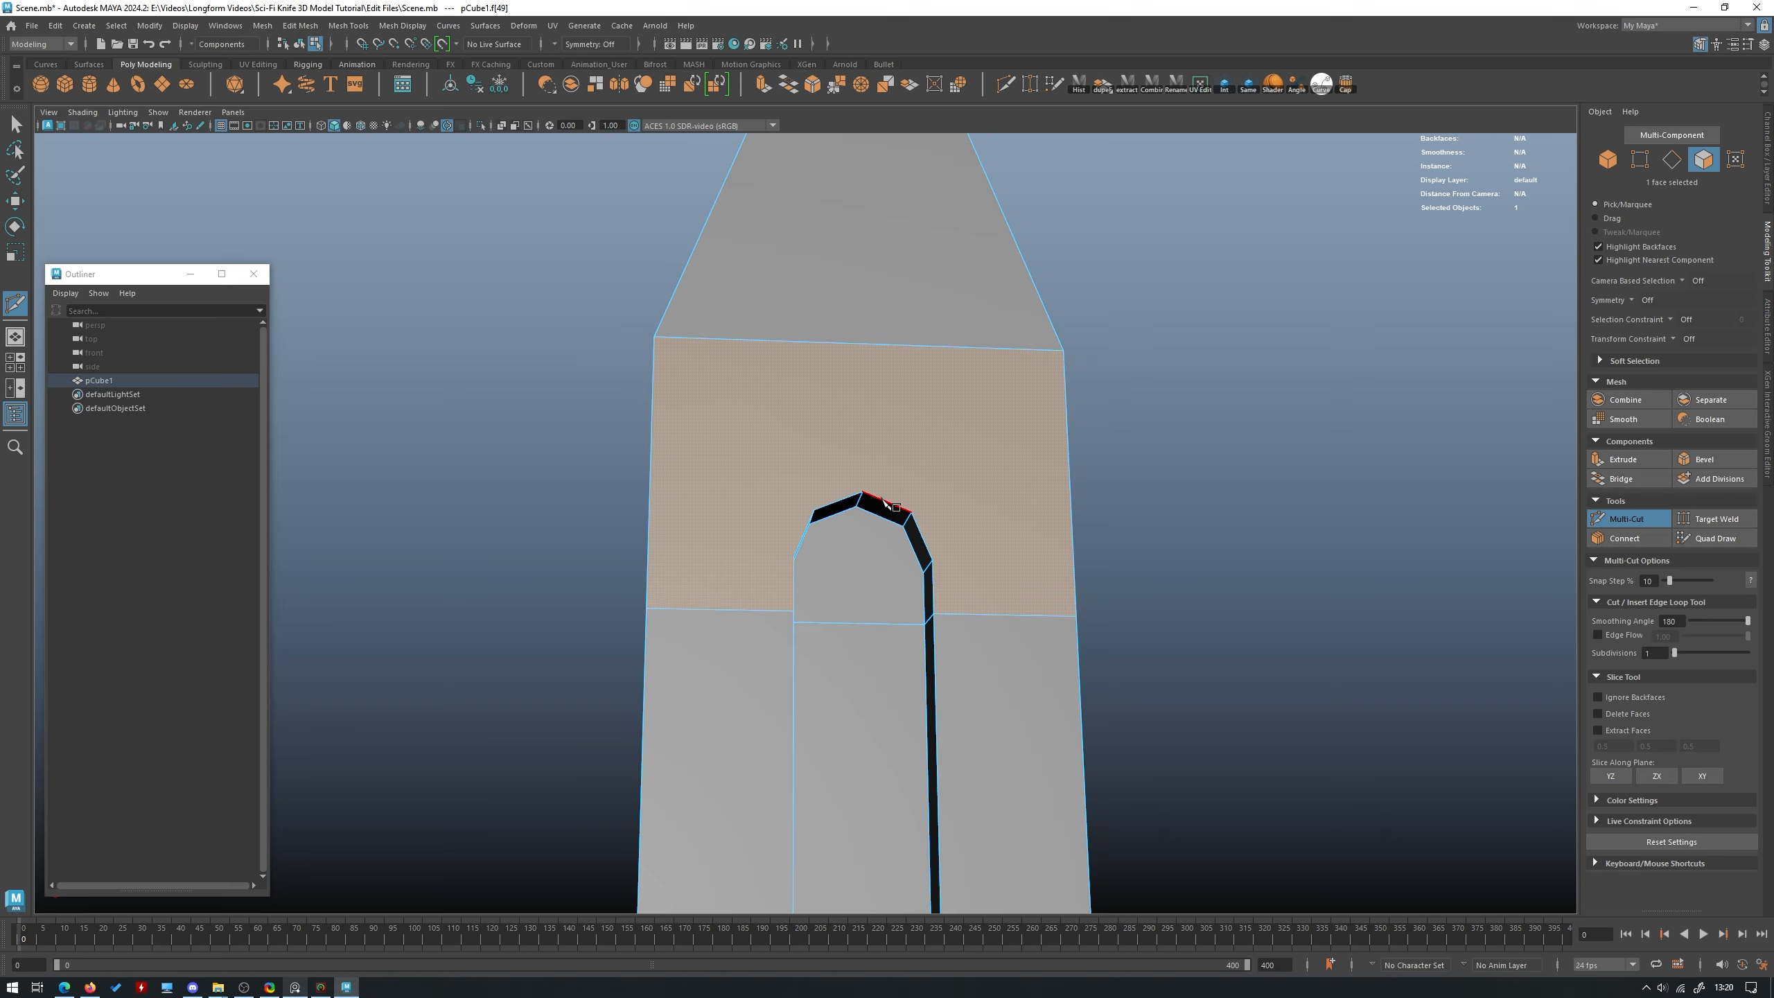
left_click(864, 494)
left_click(891, 342)
key("Return")
Repeat the vertical cut from arch apex to tip base edge on the remaining blade sides.
left_click_drag(1022, 440, 832, 430, "alt")
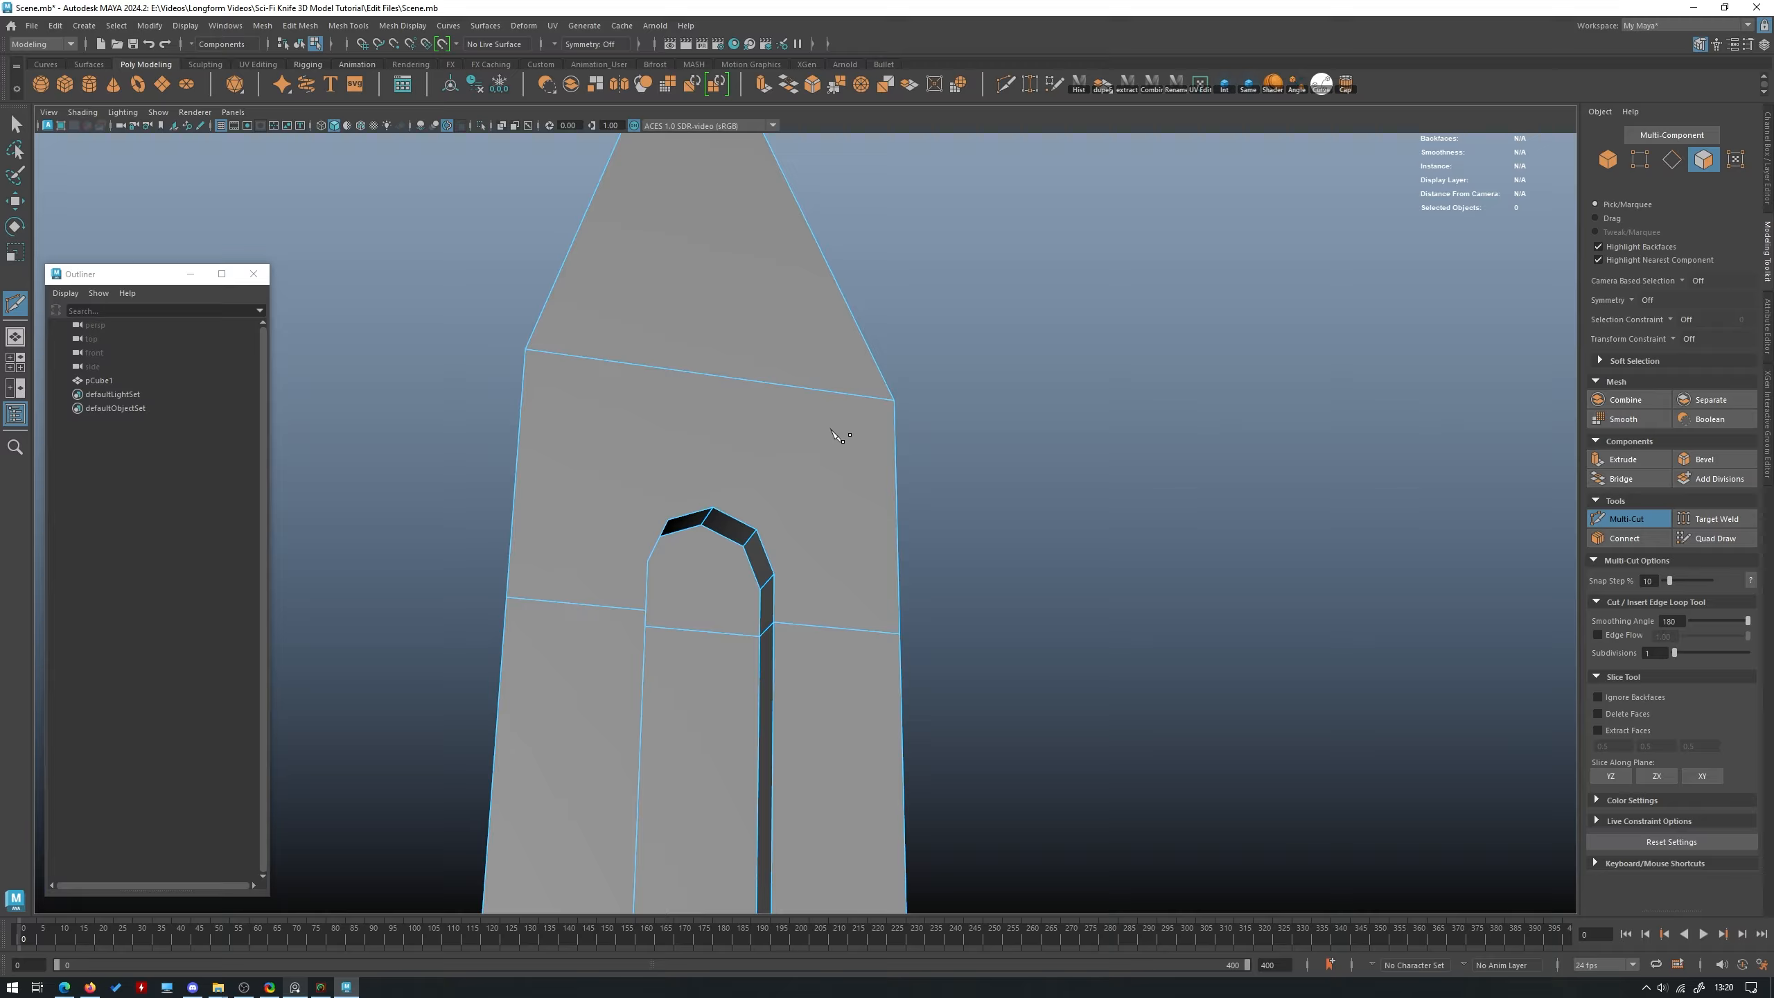
left_click(712, 508)
key("ctrl+z")
middle_click_drag(618, 377, 779, 452, "alt")
left_click(880, 572)
left_click(878, 450)
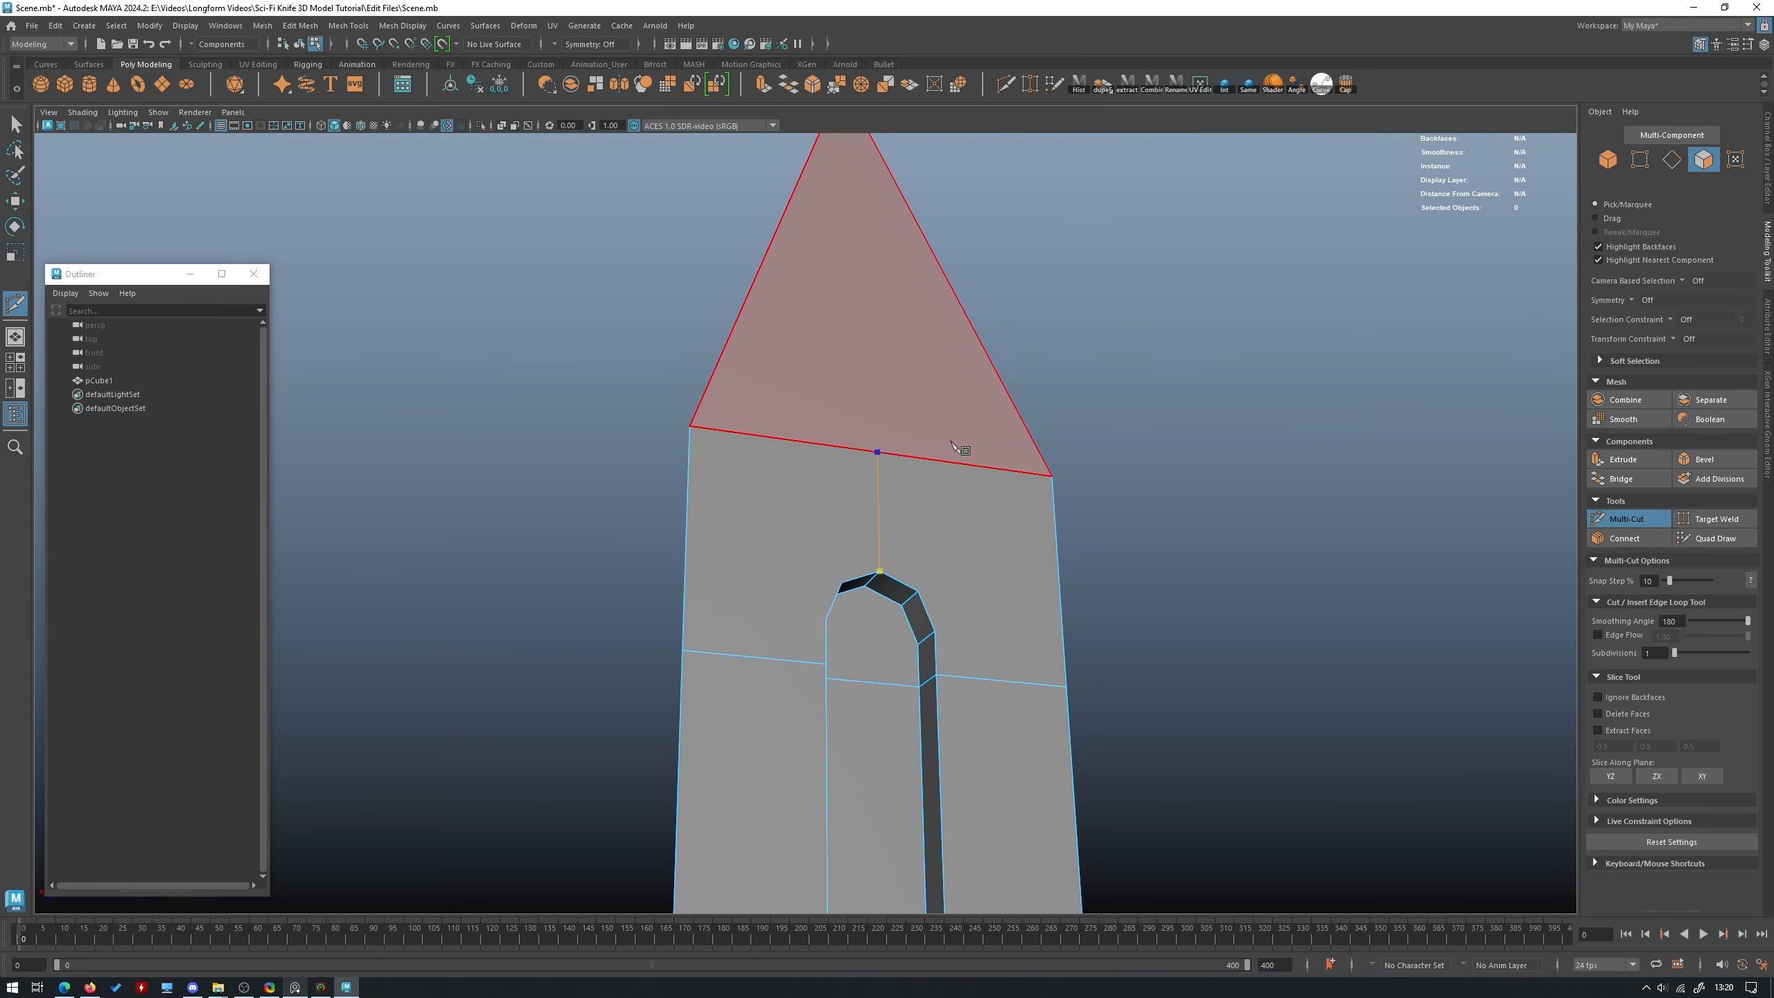
right_click(961, 451)
left_click_drag(963, 490, 1038, 561, "alt")
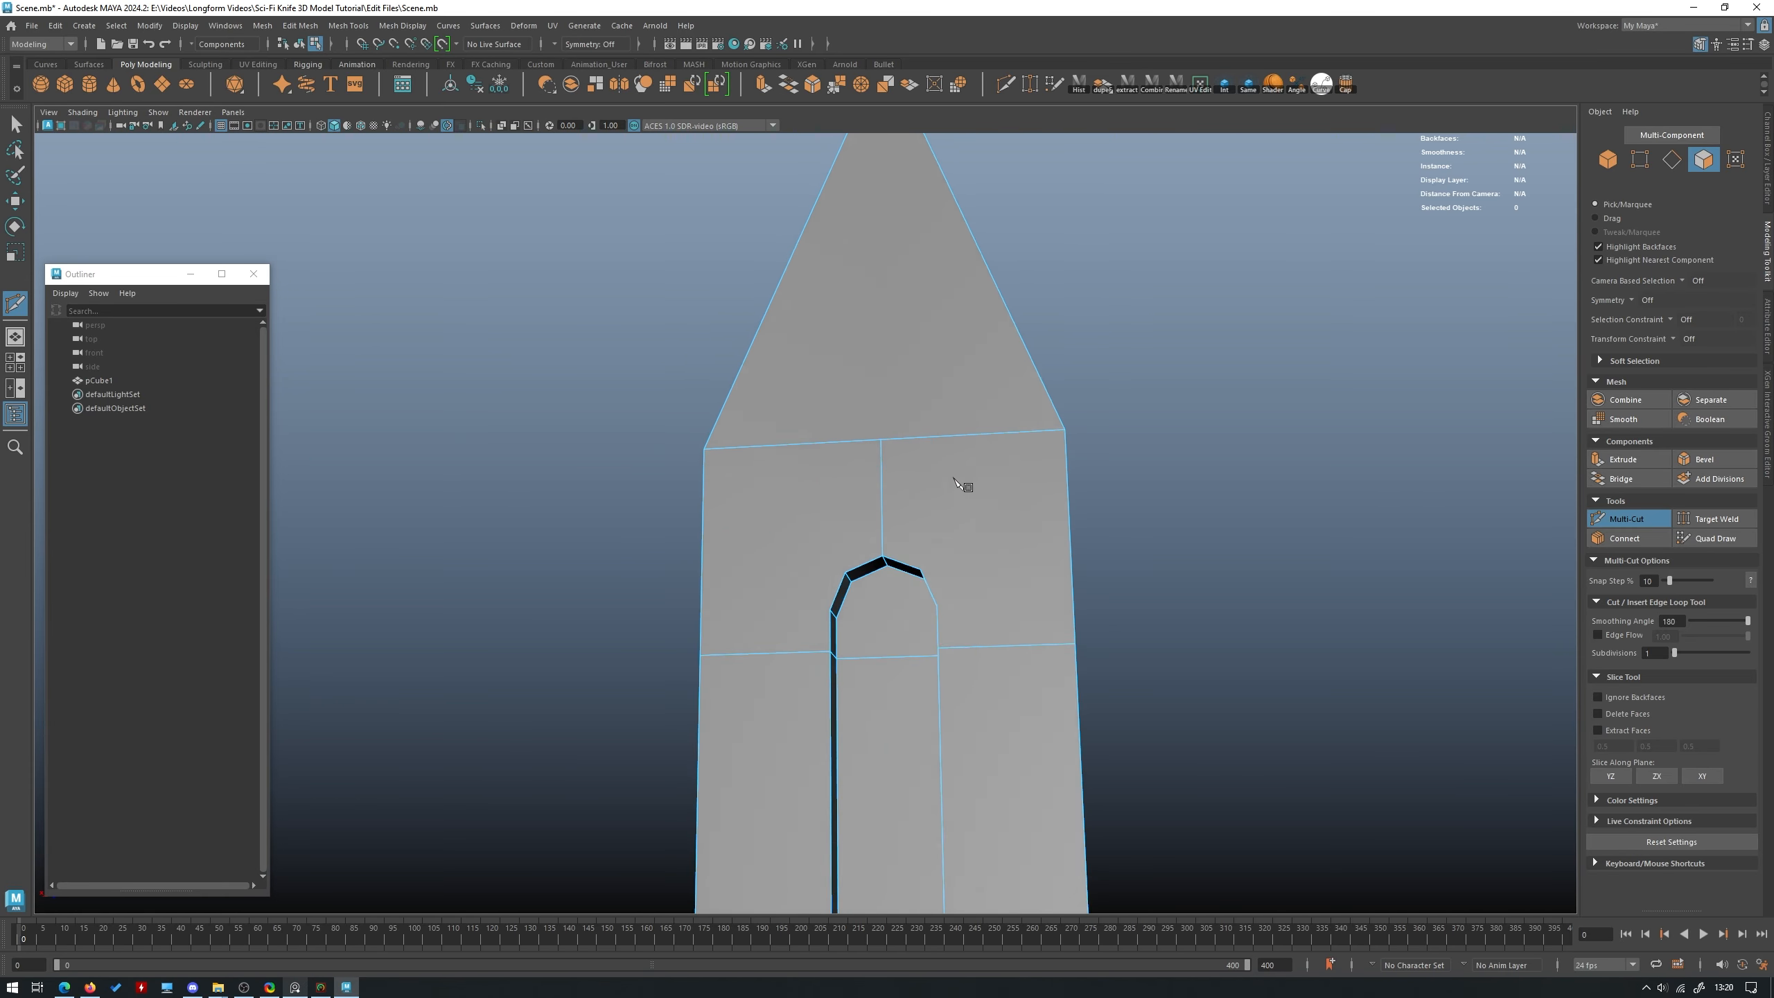
Cut diagonal edges from the arch's two shoulder vertices to the outer corners of the tip's base on one side.
left_click_drag(966, 491, 823, 599, "alt")
left_click(837, 611)
left_click(993, 466)
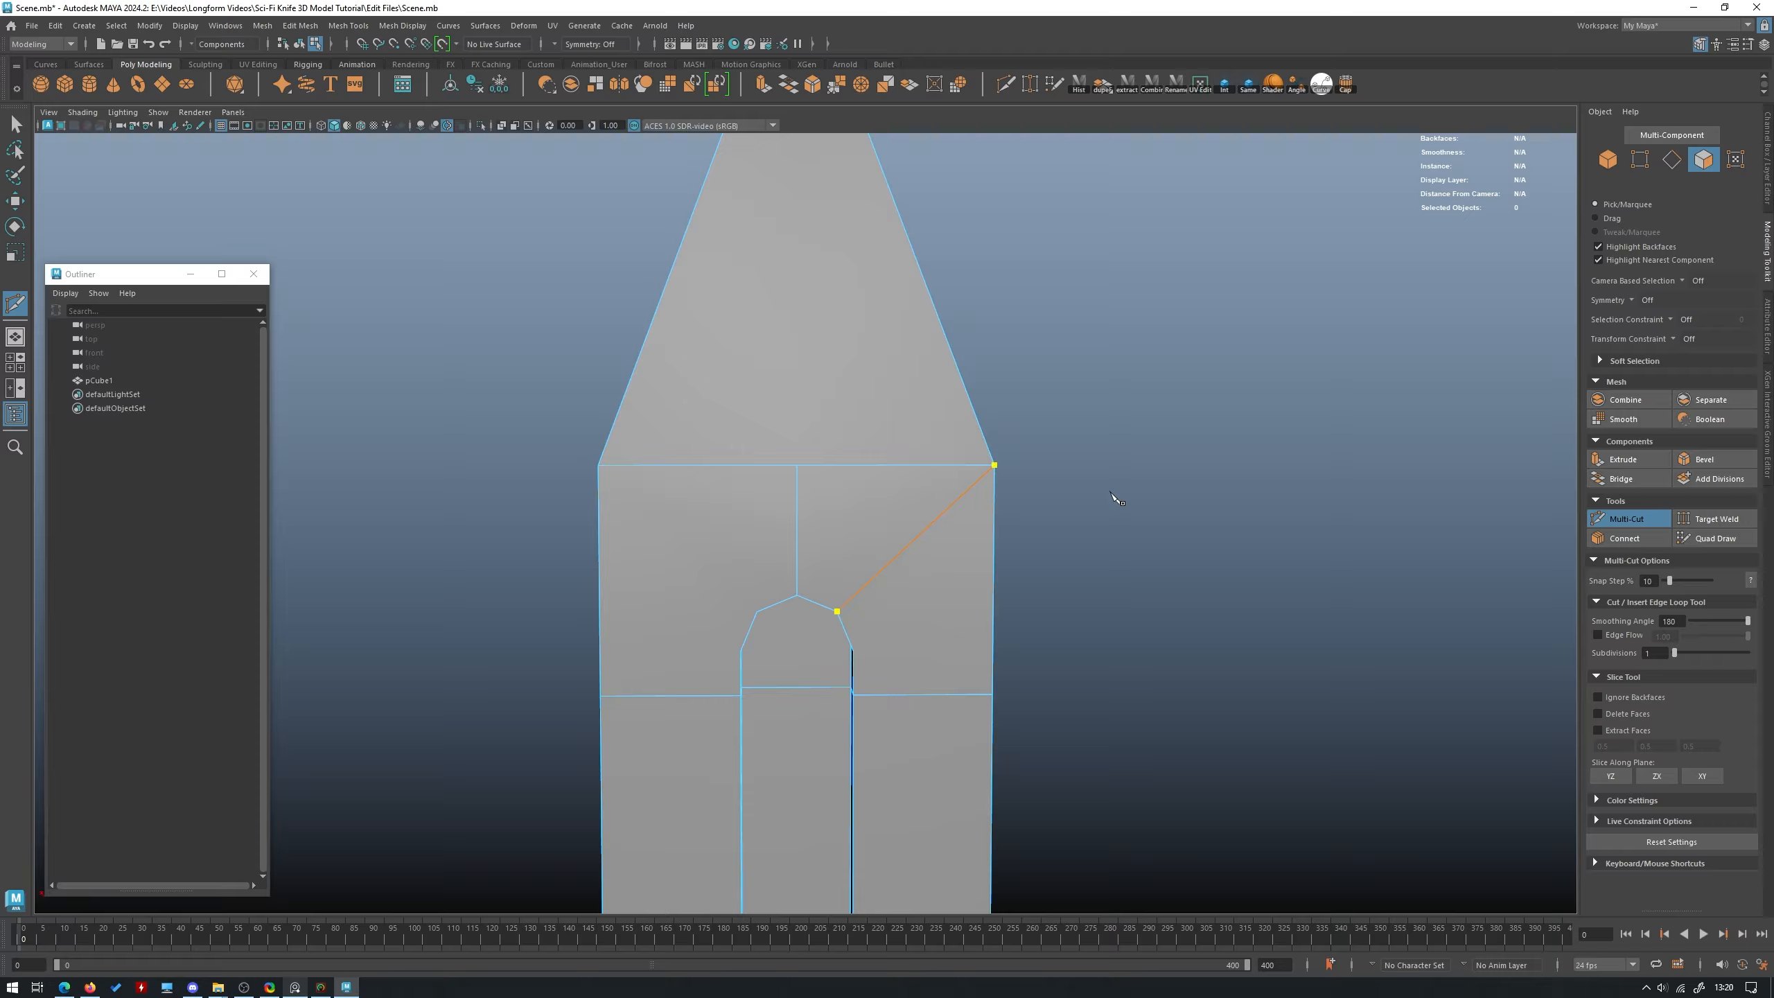
right_click(1117, 496)
left_click(757, 611)
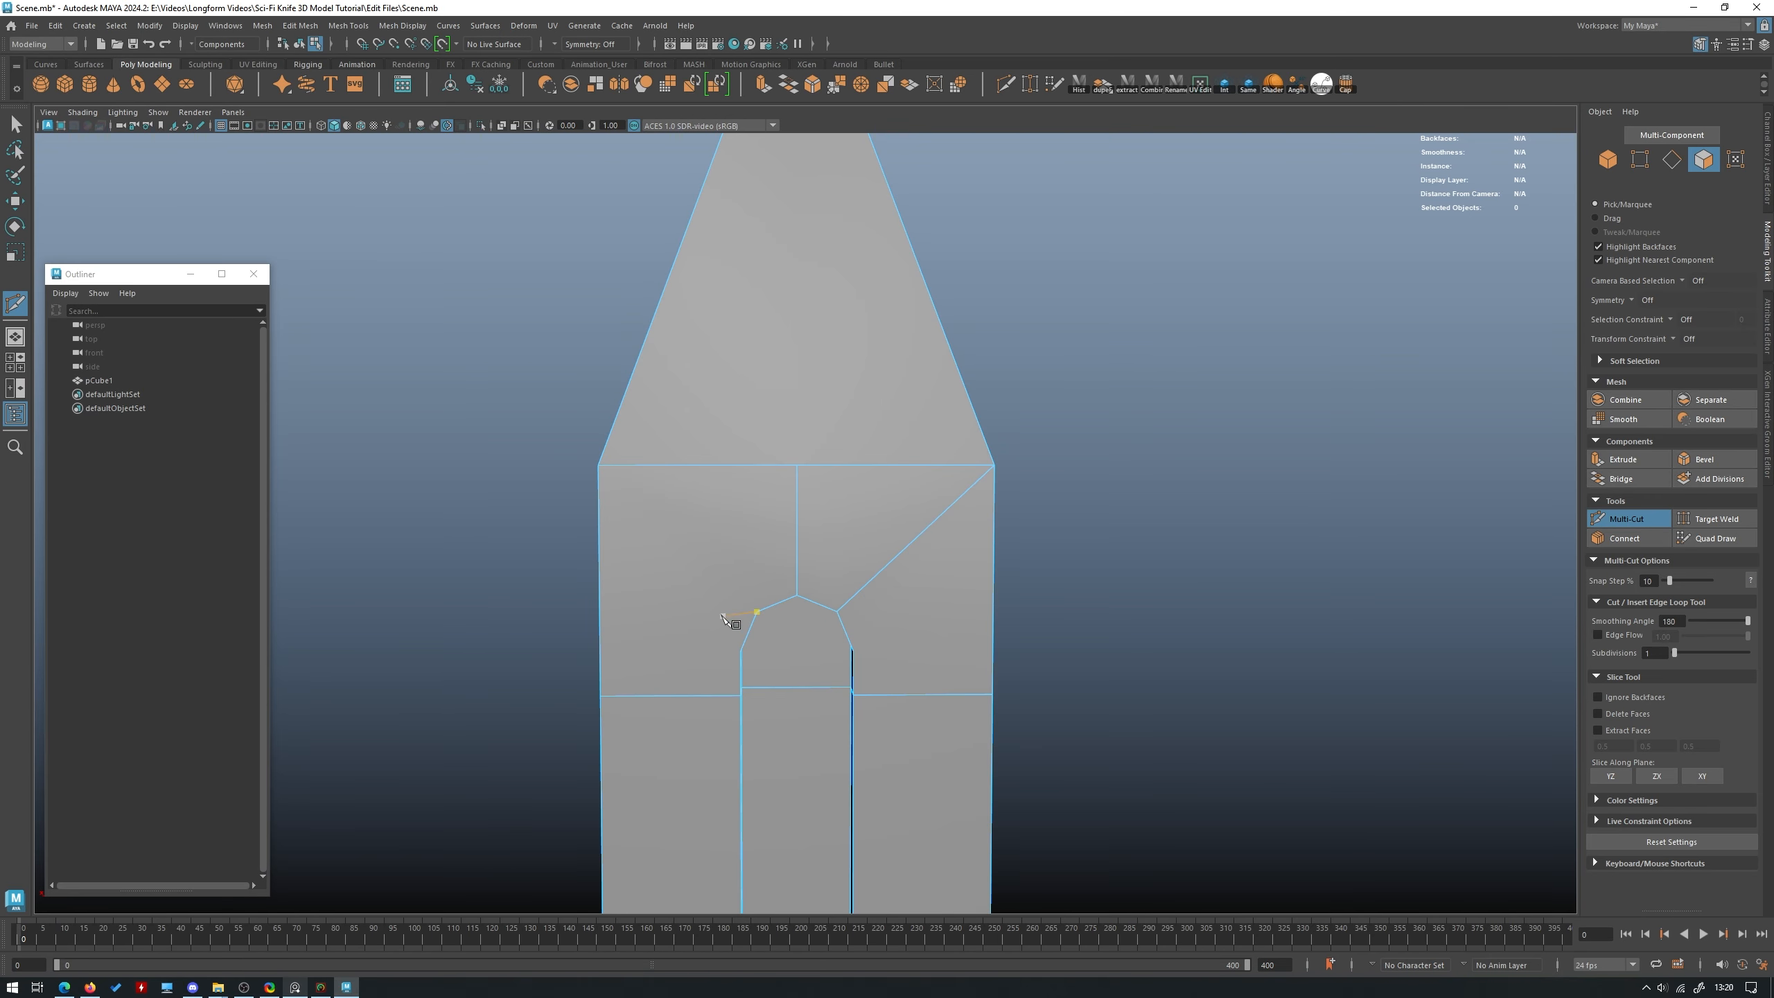
right_click(497, 471)
Cut matching diagonals from the arch shoulder vertices to the tip base corners on the other two blade sides.
left_click_drag(639, 423, 782, 548, "alt")
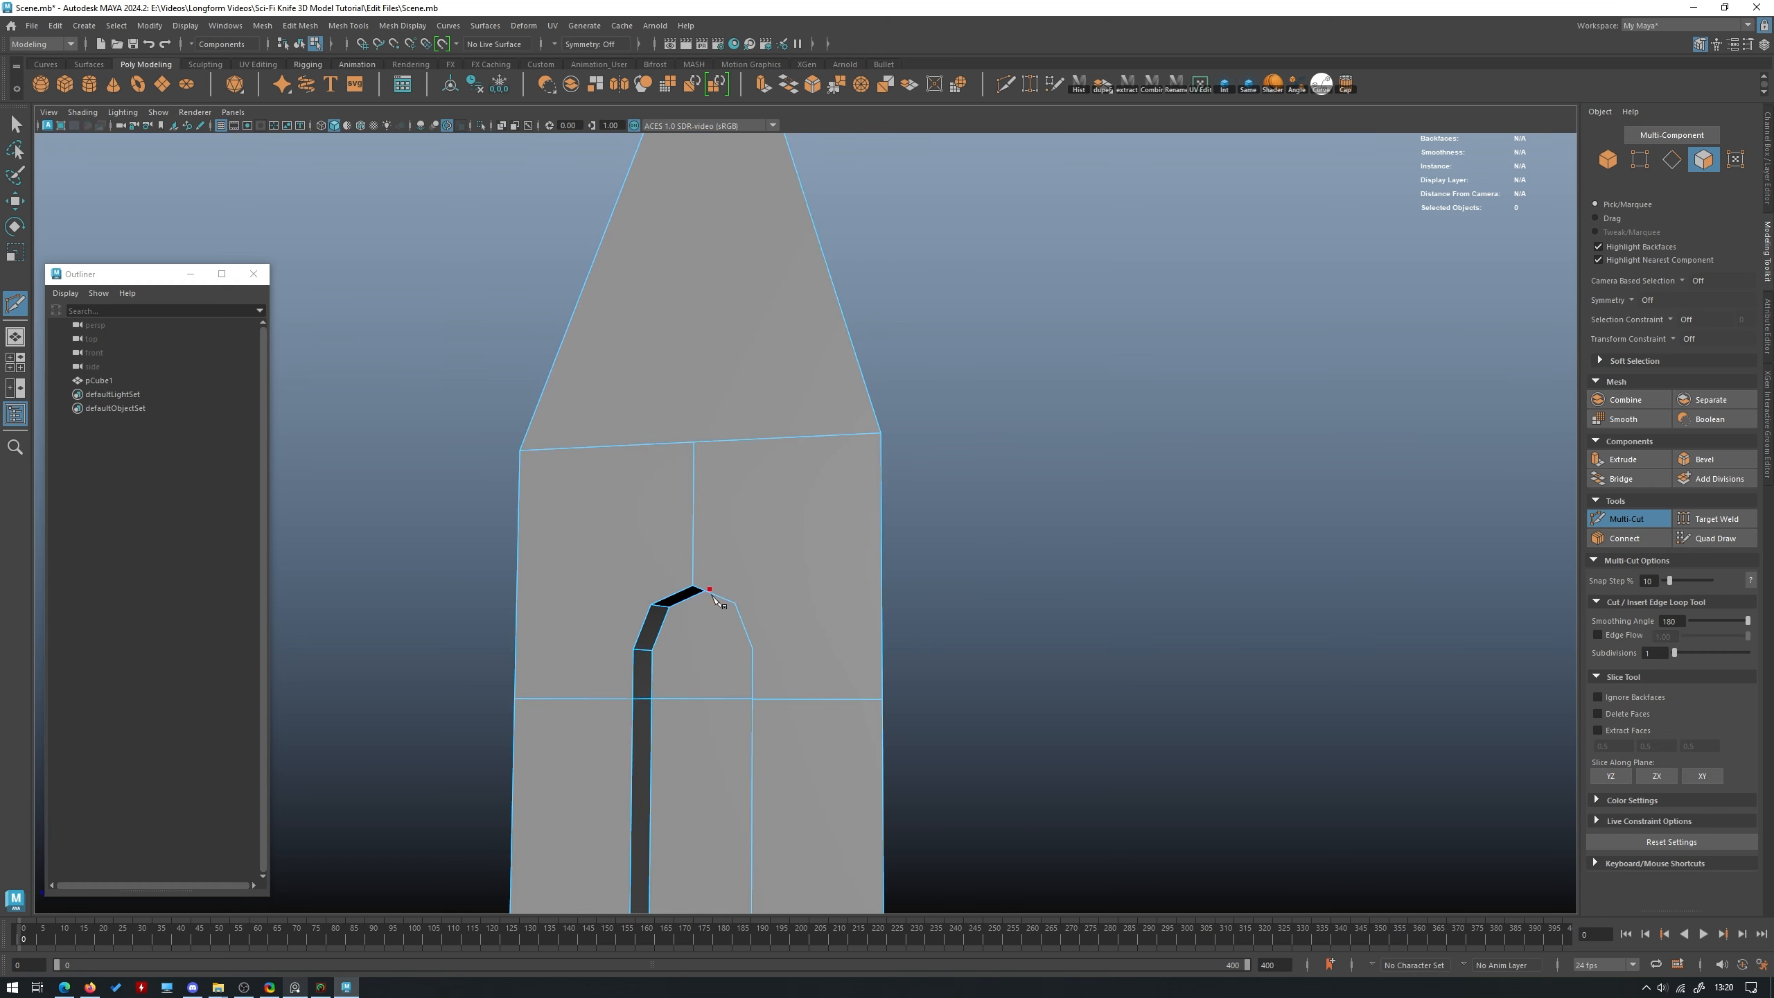
left_click(735, 603)
left_click(881, 433)
left_click(650, 605)
right_click(538, 509)
left_click_drag(528, 558, 919, 607, "alt")
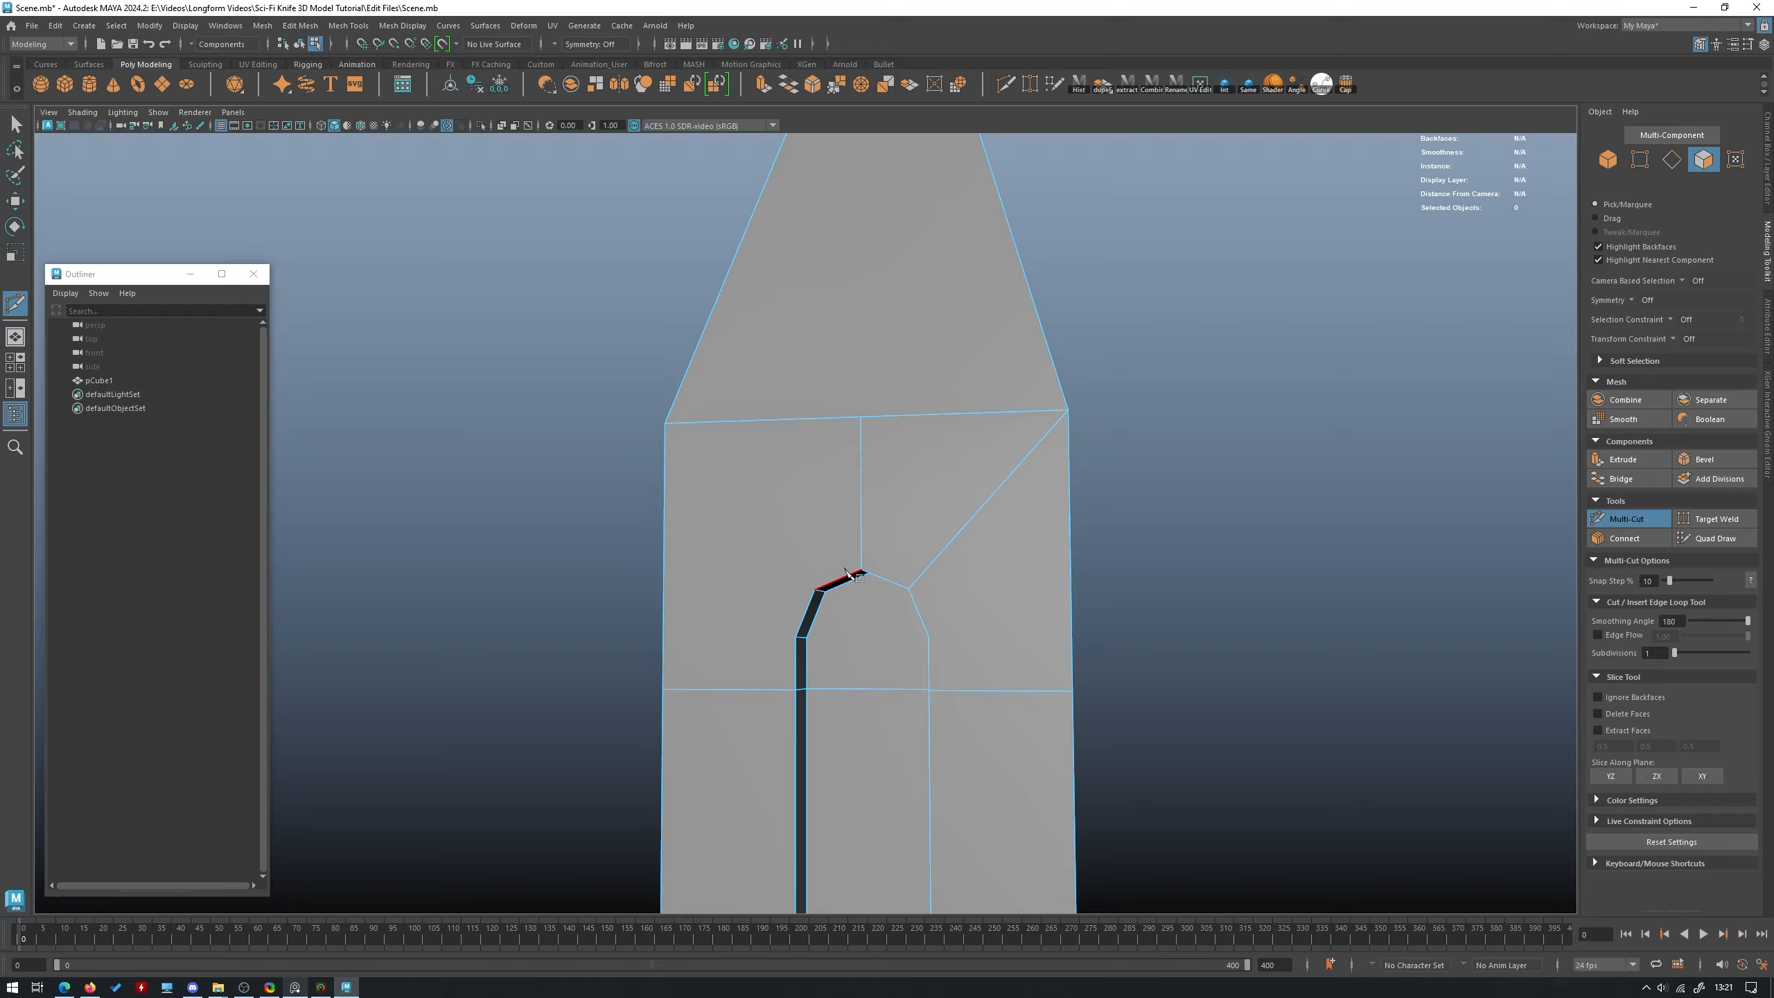
right_click(528, 434)
left_click_drag(698, 438, 1089, 553, "alt")
left_click(971, 434)
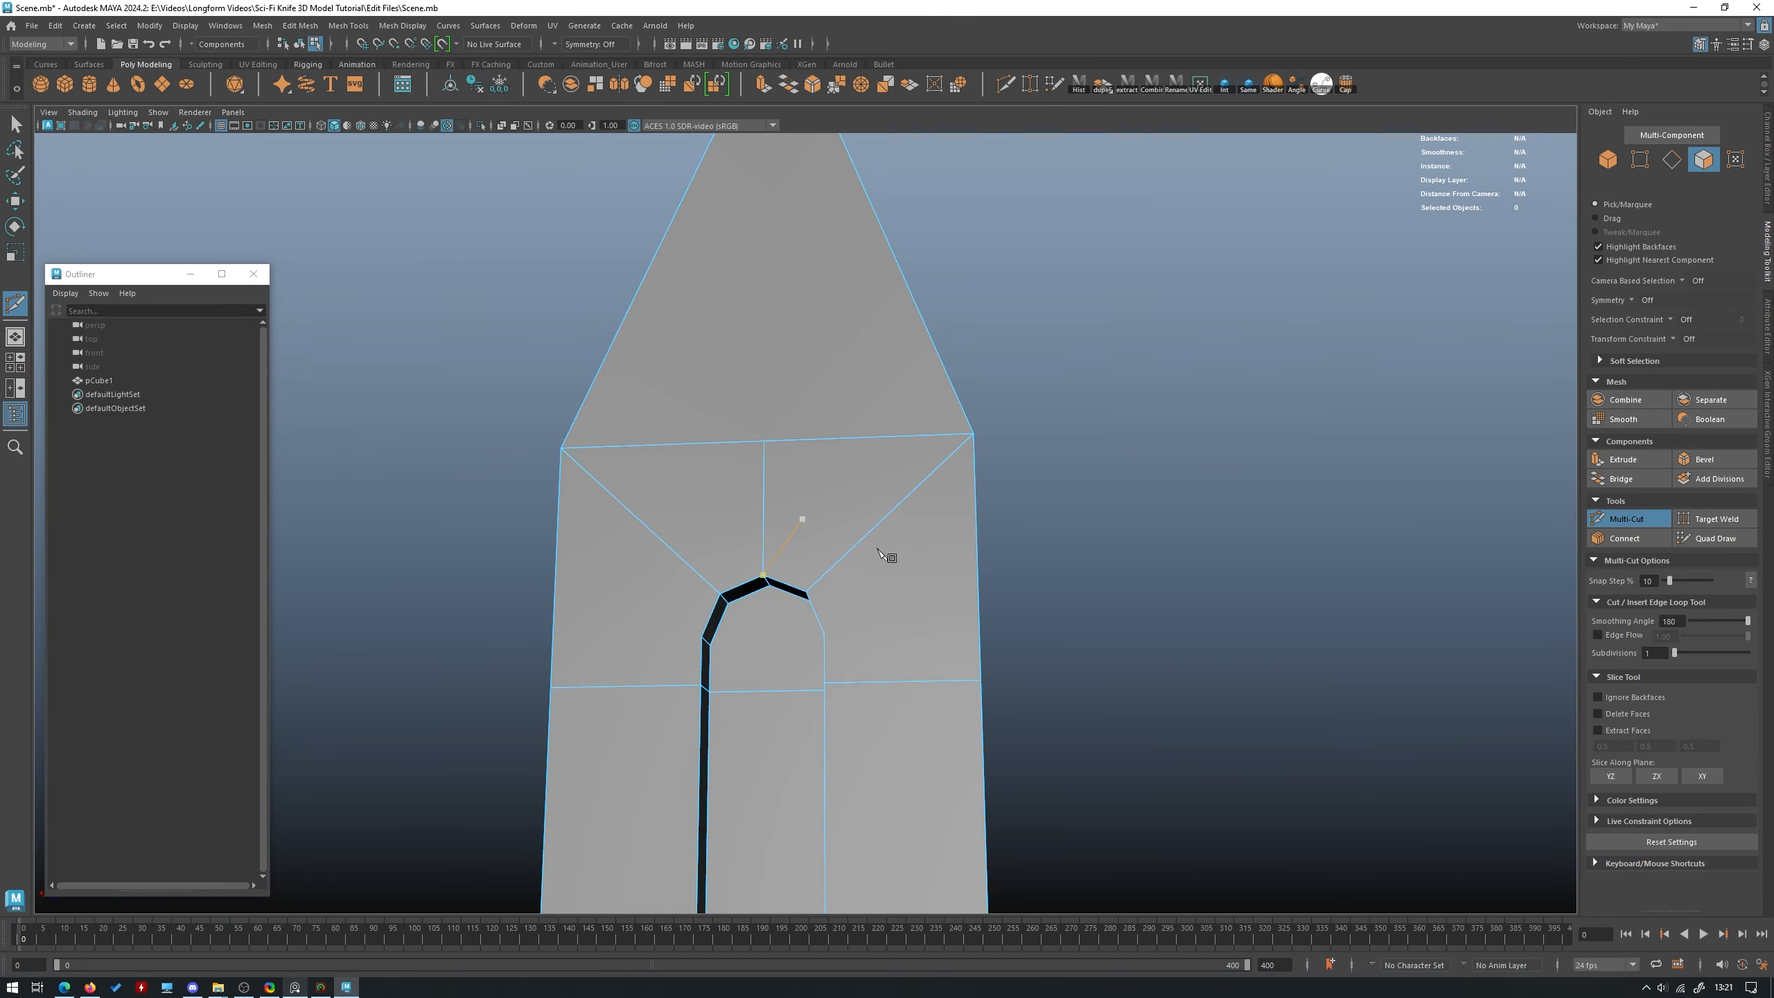
right_click(888, 558)
Cut edges from the lowest curve vertices of each recess arch out to the blade's long outer edges on all three sides.
left_click_drag(803, 573, 1187, 612, "alt")
left_click(793, 588)
left_click_drag(887, 605, 731, 543, "alt")
left_click(624, 510)
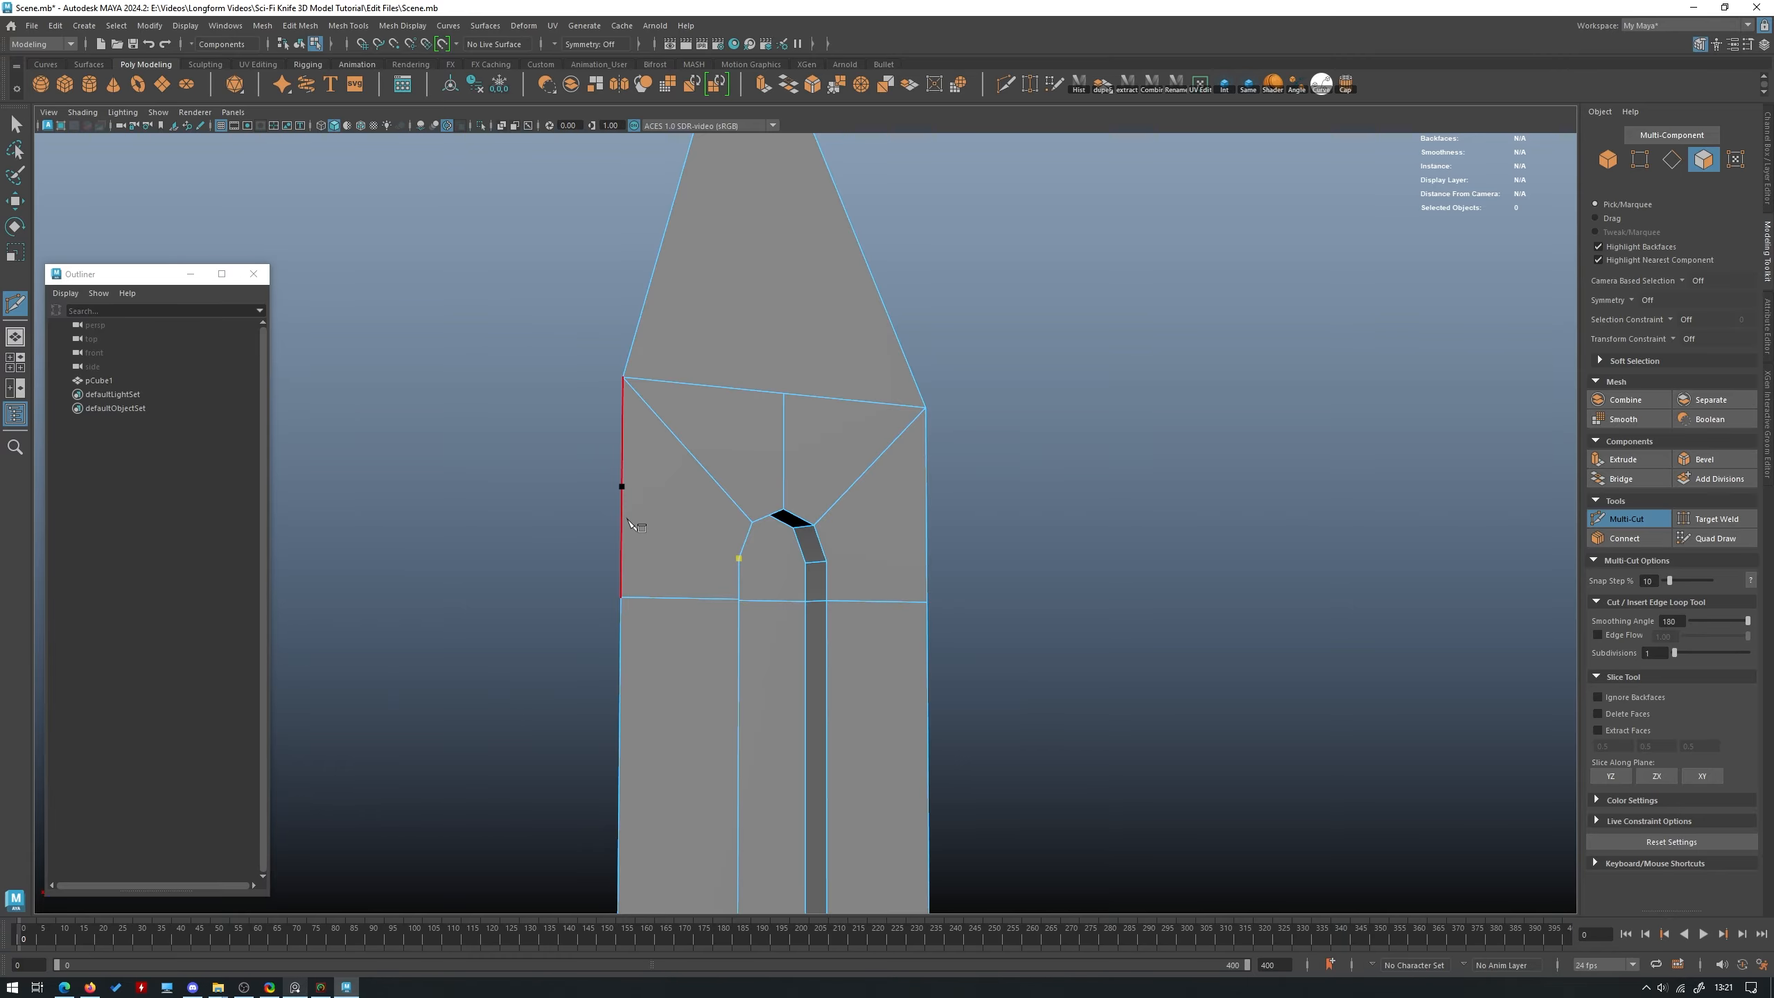
left_click_drag(618, 534, 808, 535, "alt")
left_click(865, 551)
right_click(870, 606)
left_click(754, 597)
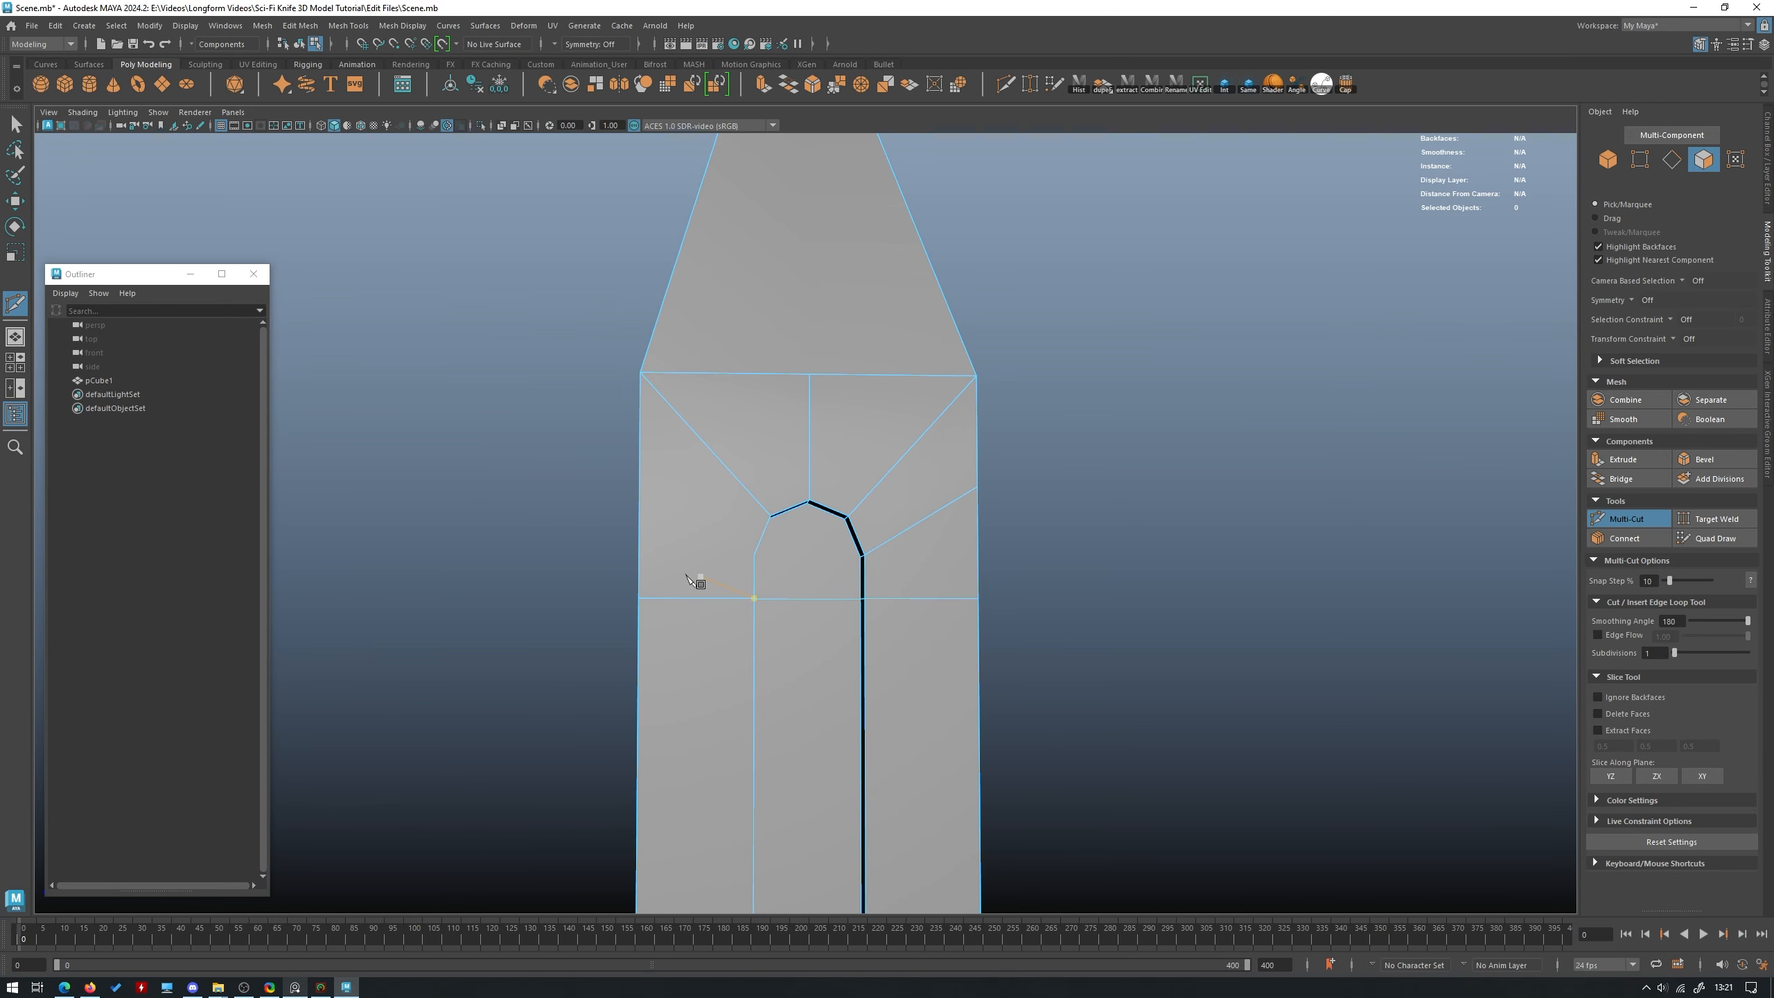
left_click_drag(624, 547, 726, 548, "alt")
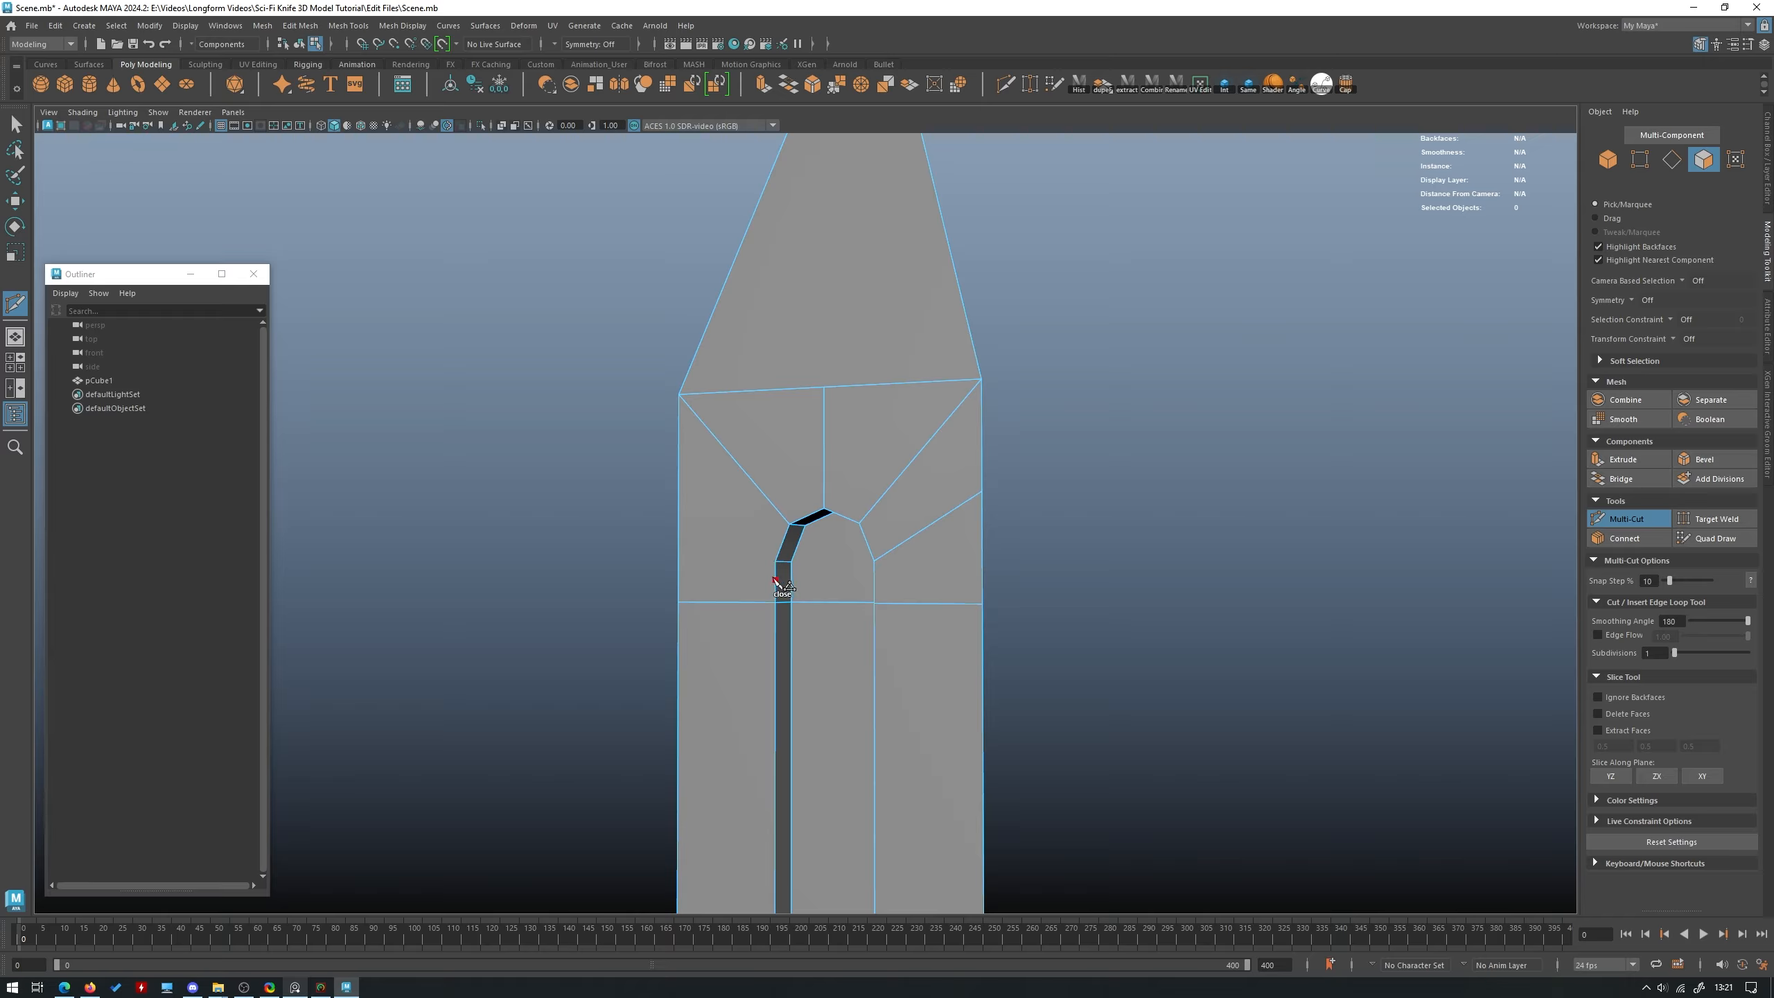
left_click_drag(662, 547, 781, 594, "alt")
key("w")
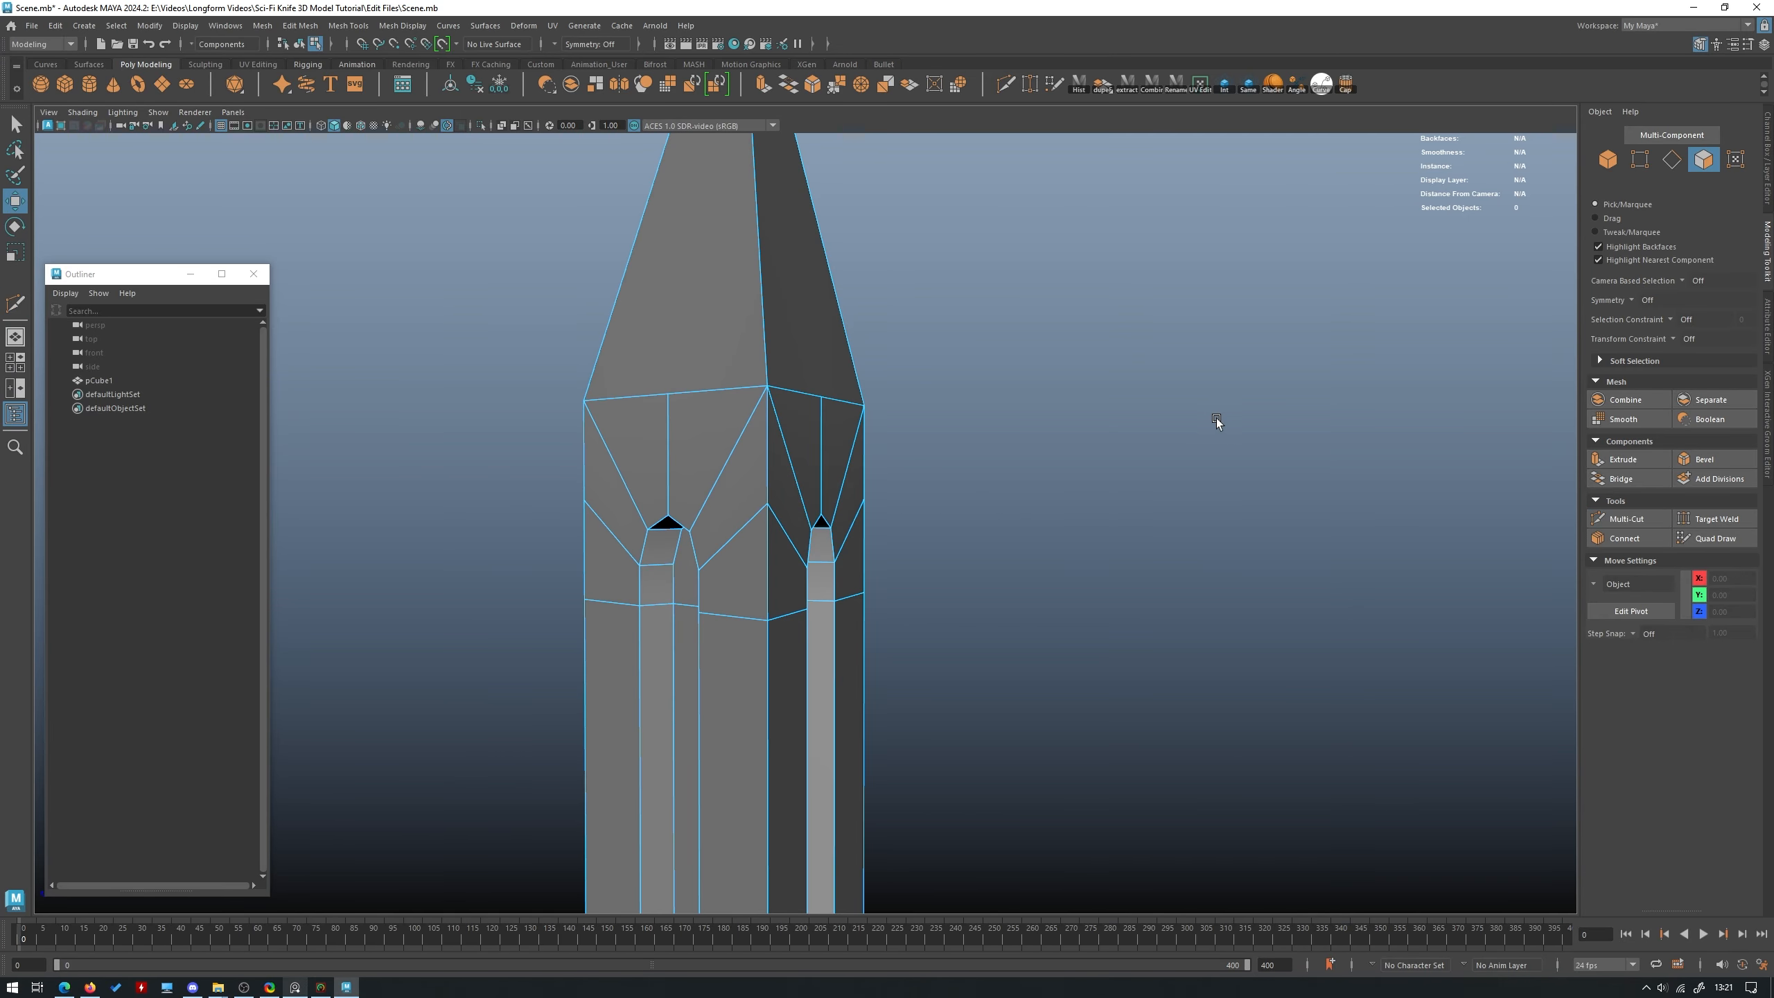
Select the three new vertices on the blade's long outer edges and move them down to about Y 21.39.
right_click_drag(1159, 404, 1090, 405)
left_click(772, 503)
left_click_drag(771, 504, 864, 519, "alt")
key("q")
left_click_drag(657, 518, 785, 519, "alt")
key("w")
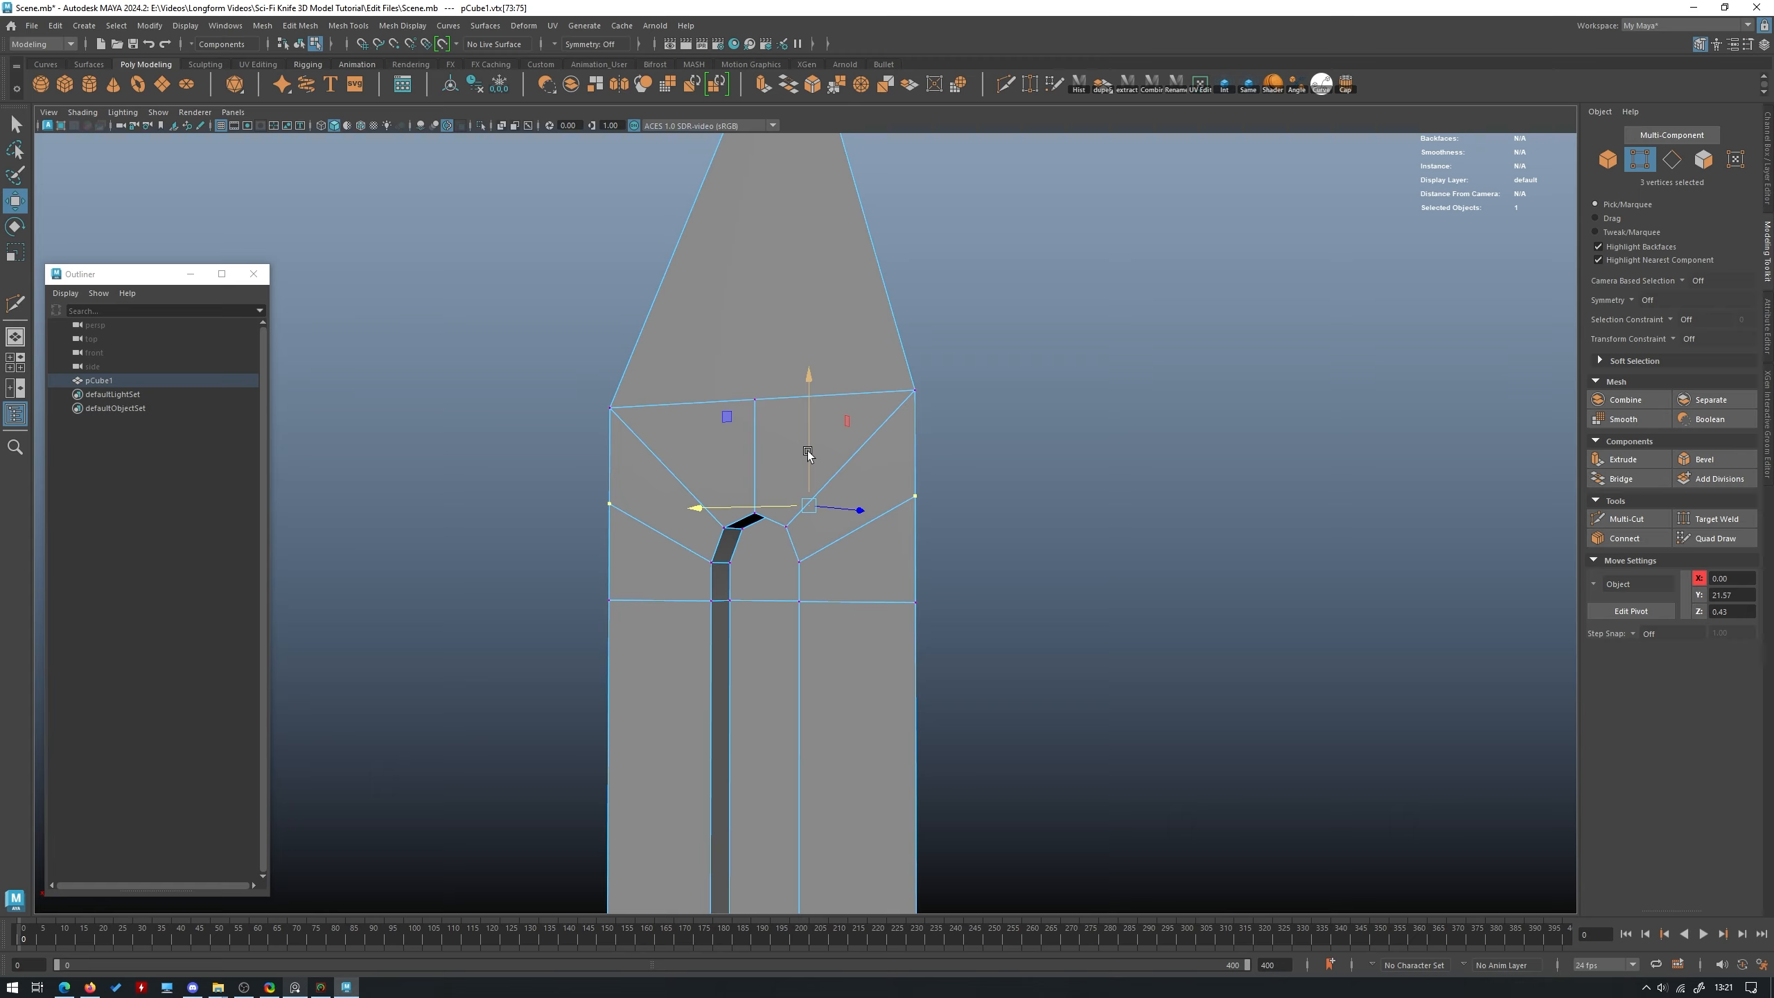
left_click_drag(807, 450, 992, 474)
right_click_drag(993, 475, 903, 444, "alt")
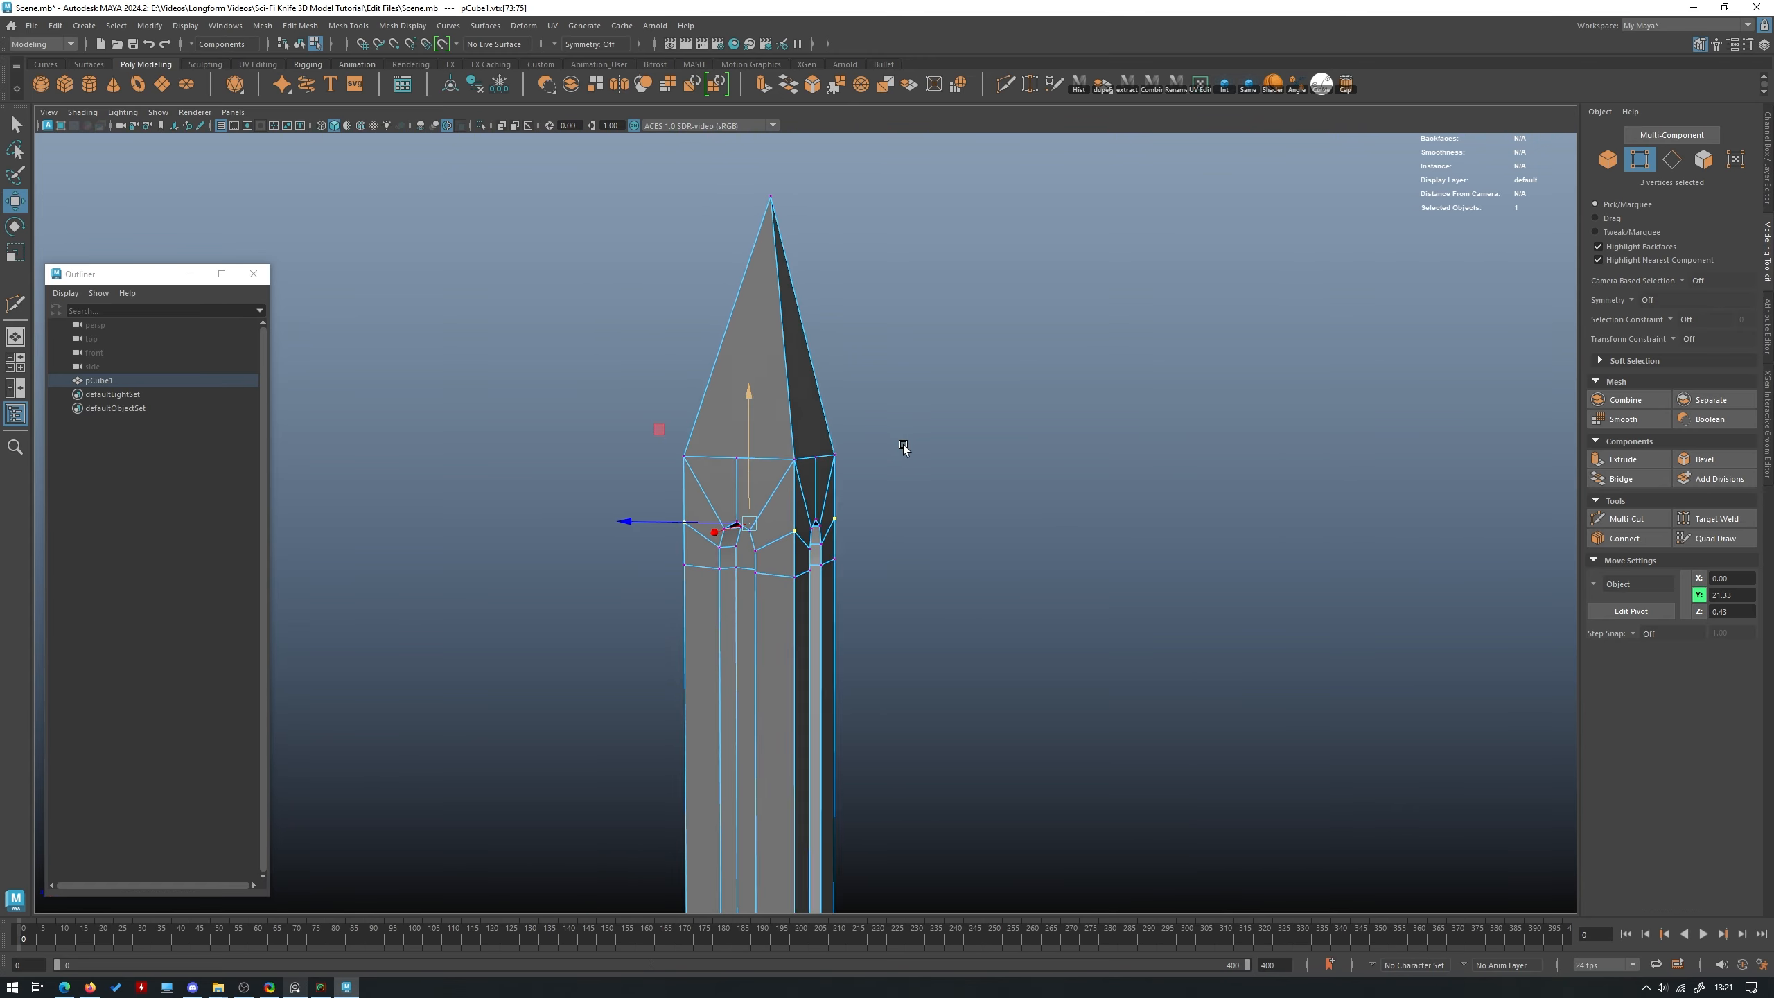
left_click_drag(903, 443, 1023, 424, "alt")
right_click_drag(1023, 424, 890, 441, "alt")
left_click_drag(889, 441, 962, 336, "alt")
middle_click_drag(962, 338, 962, 336)
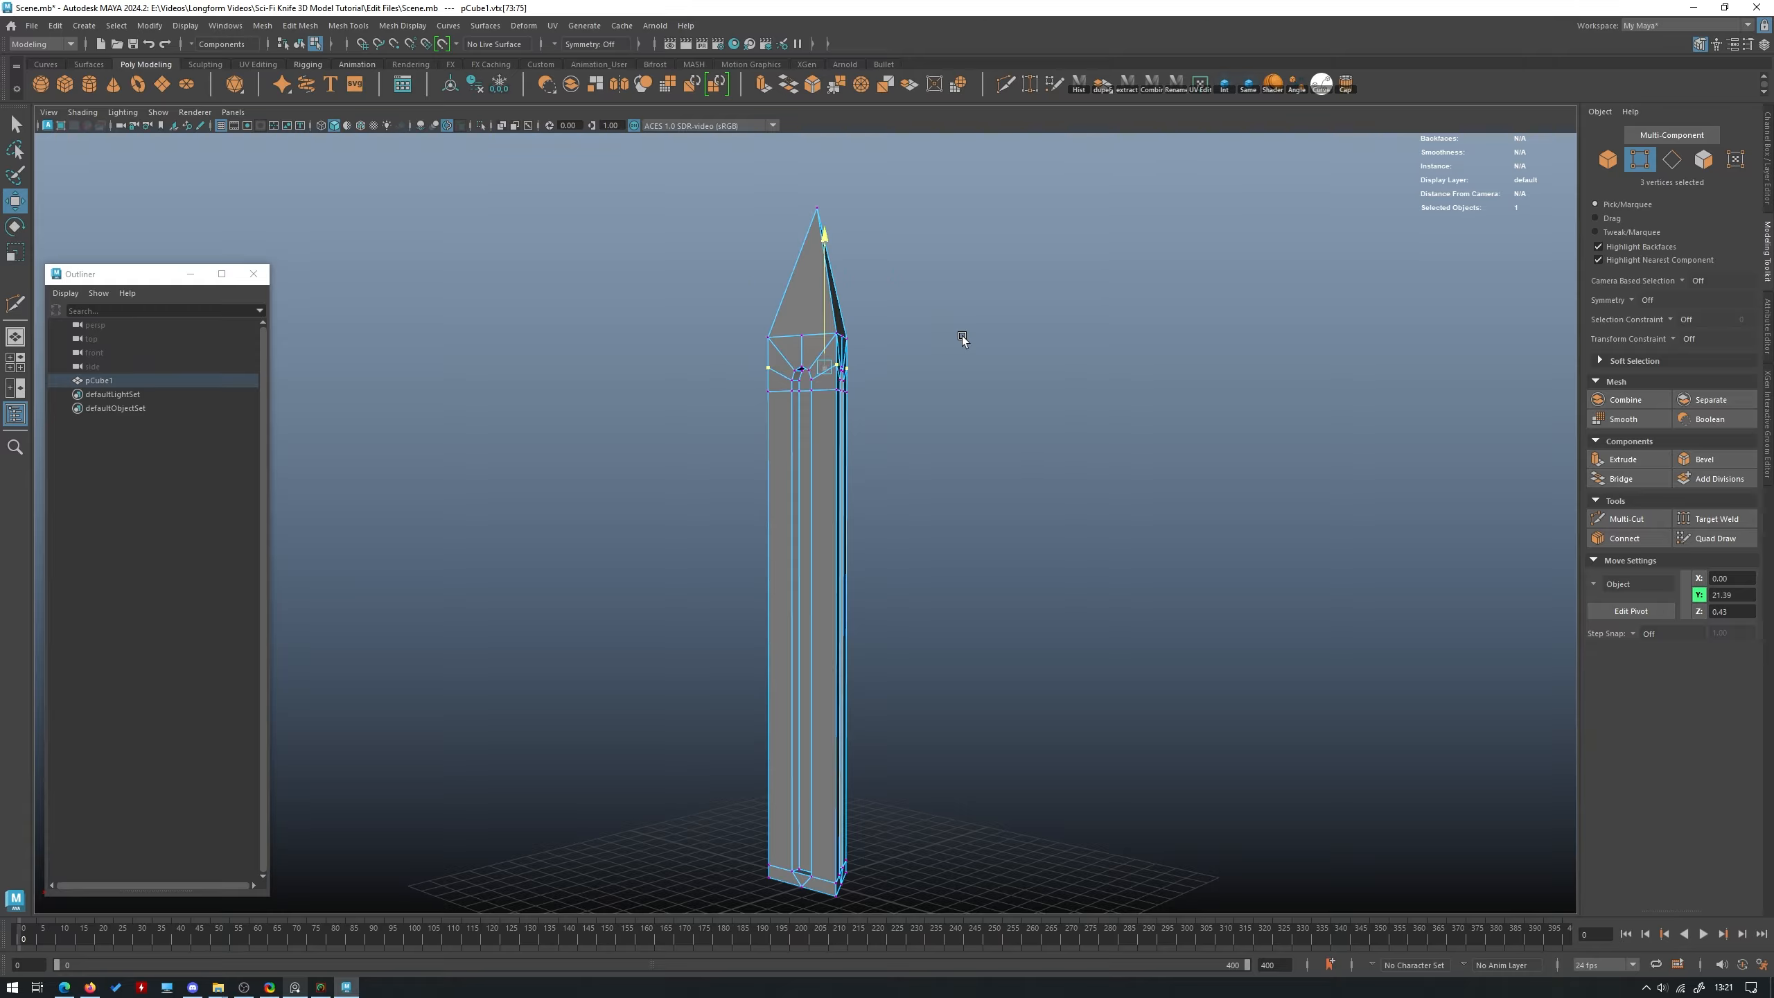
left_click_drag(961, 335, 947, 423, "alt")
Return the blade to whole-object selection, save the scene, and clear the selection.
left_click(1608, 159)
key("ctrl+s")
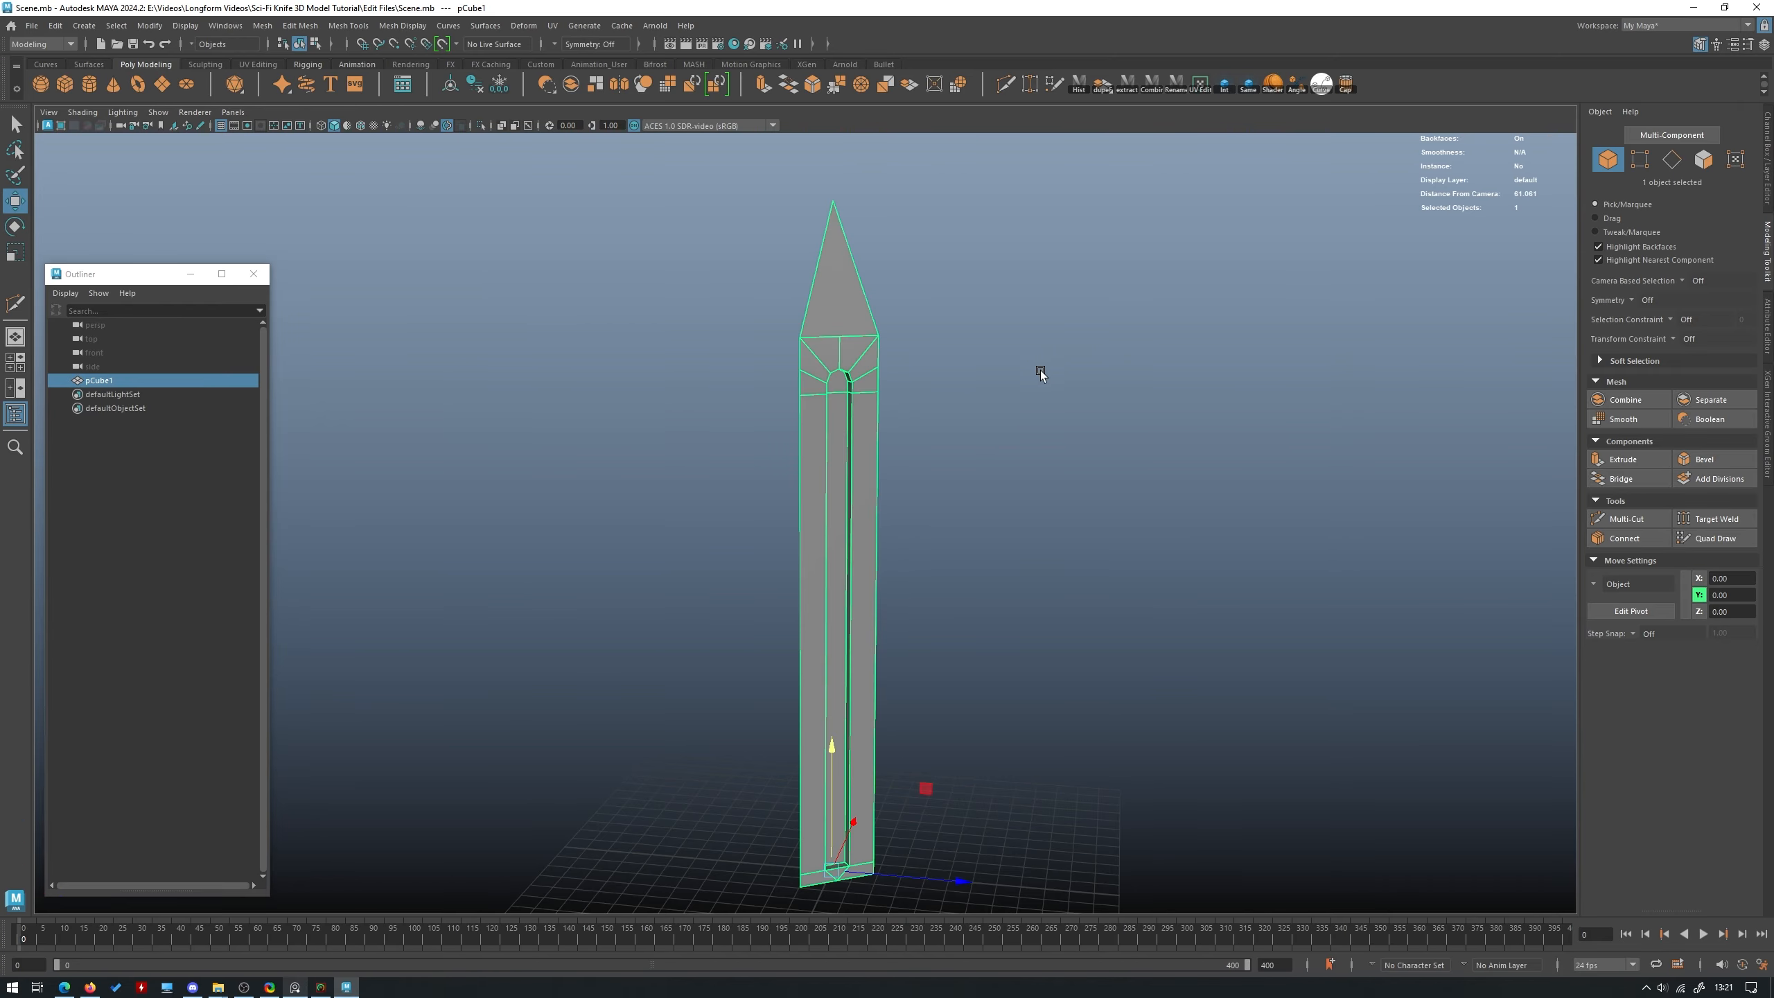
left_click(984, 510)
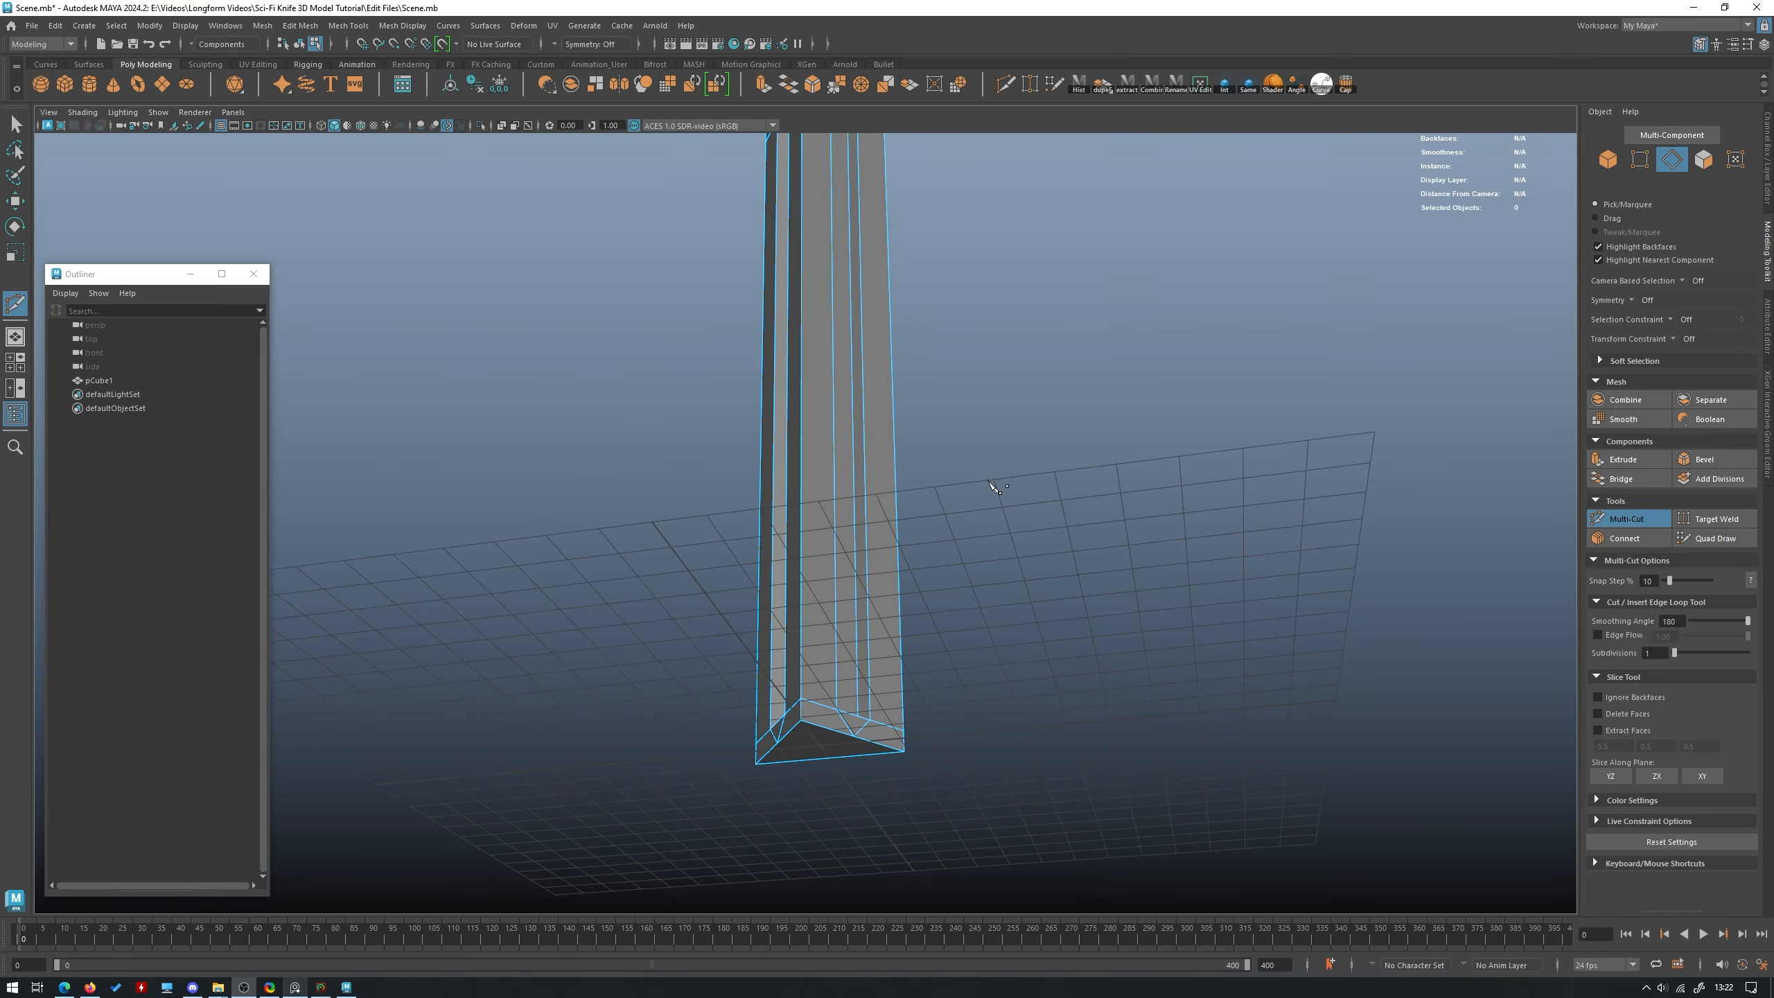
Select the triangular face closing the underside of the blade and delete it.
left_click_drag(992, 488, 908, 559, "alt")
key("w")
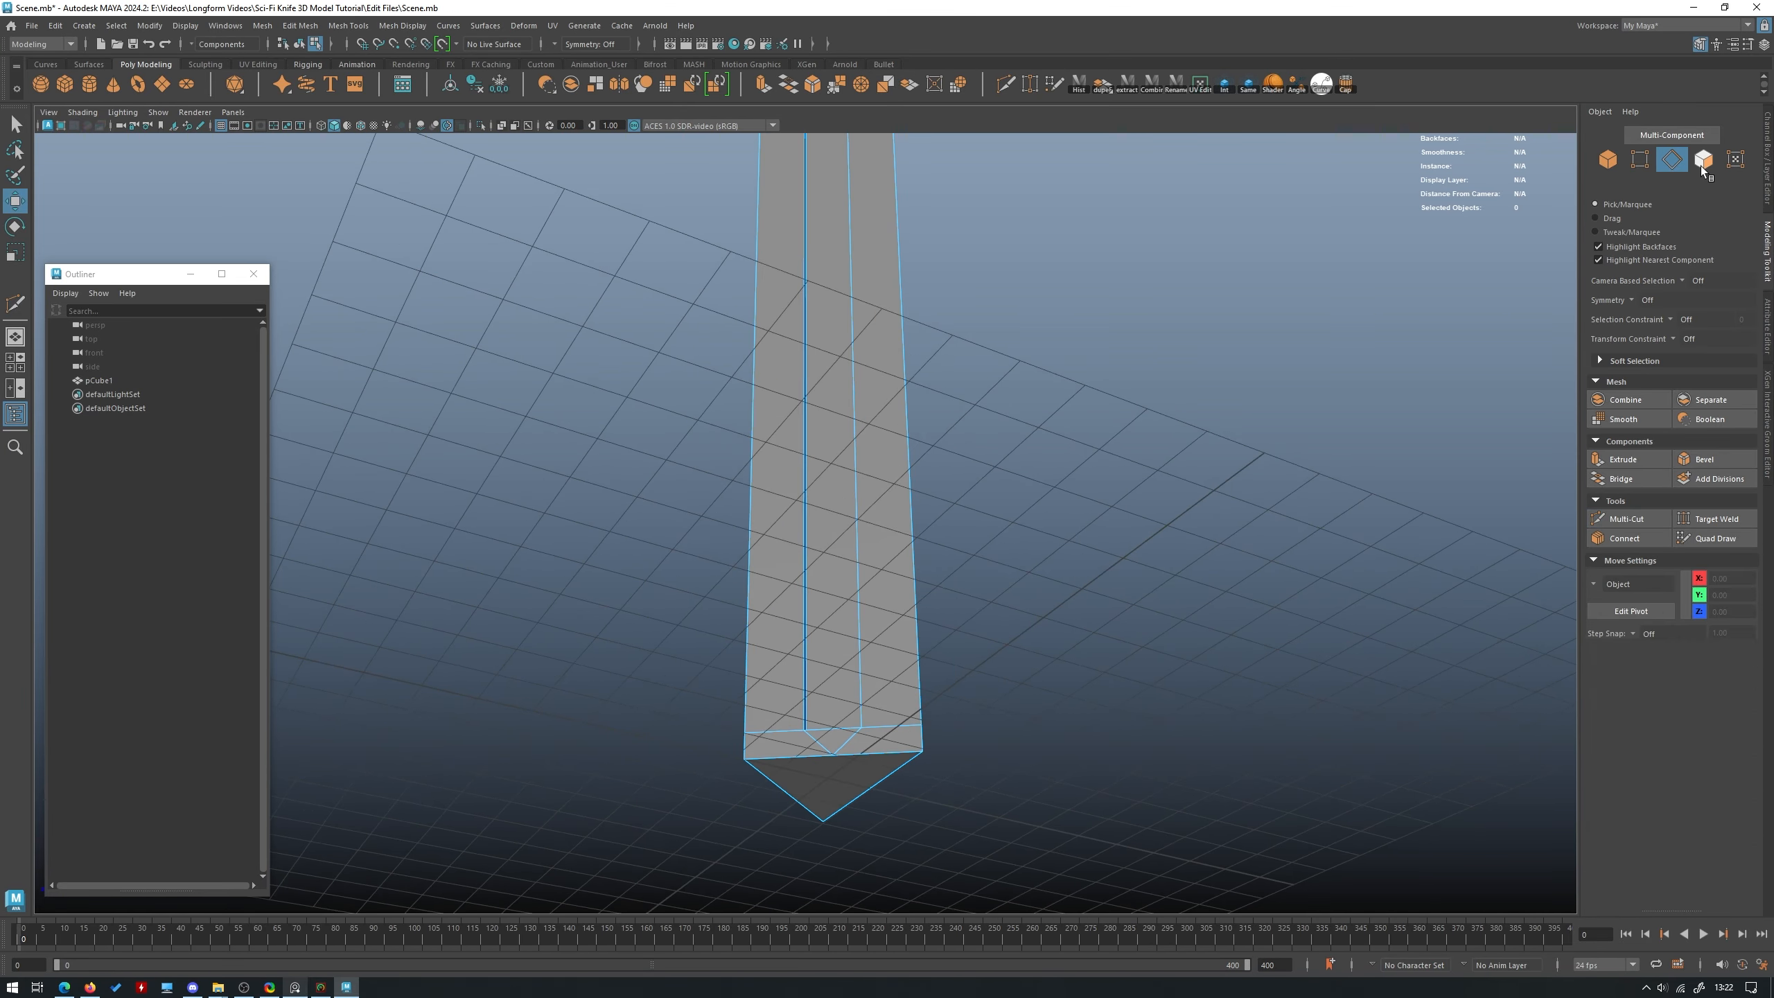
left_click(1702, 167)
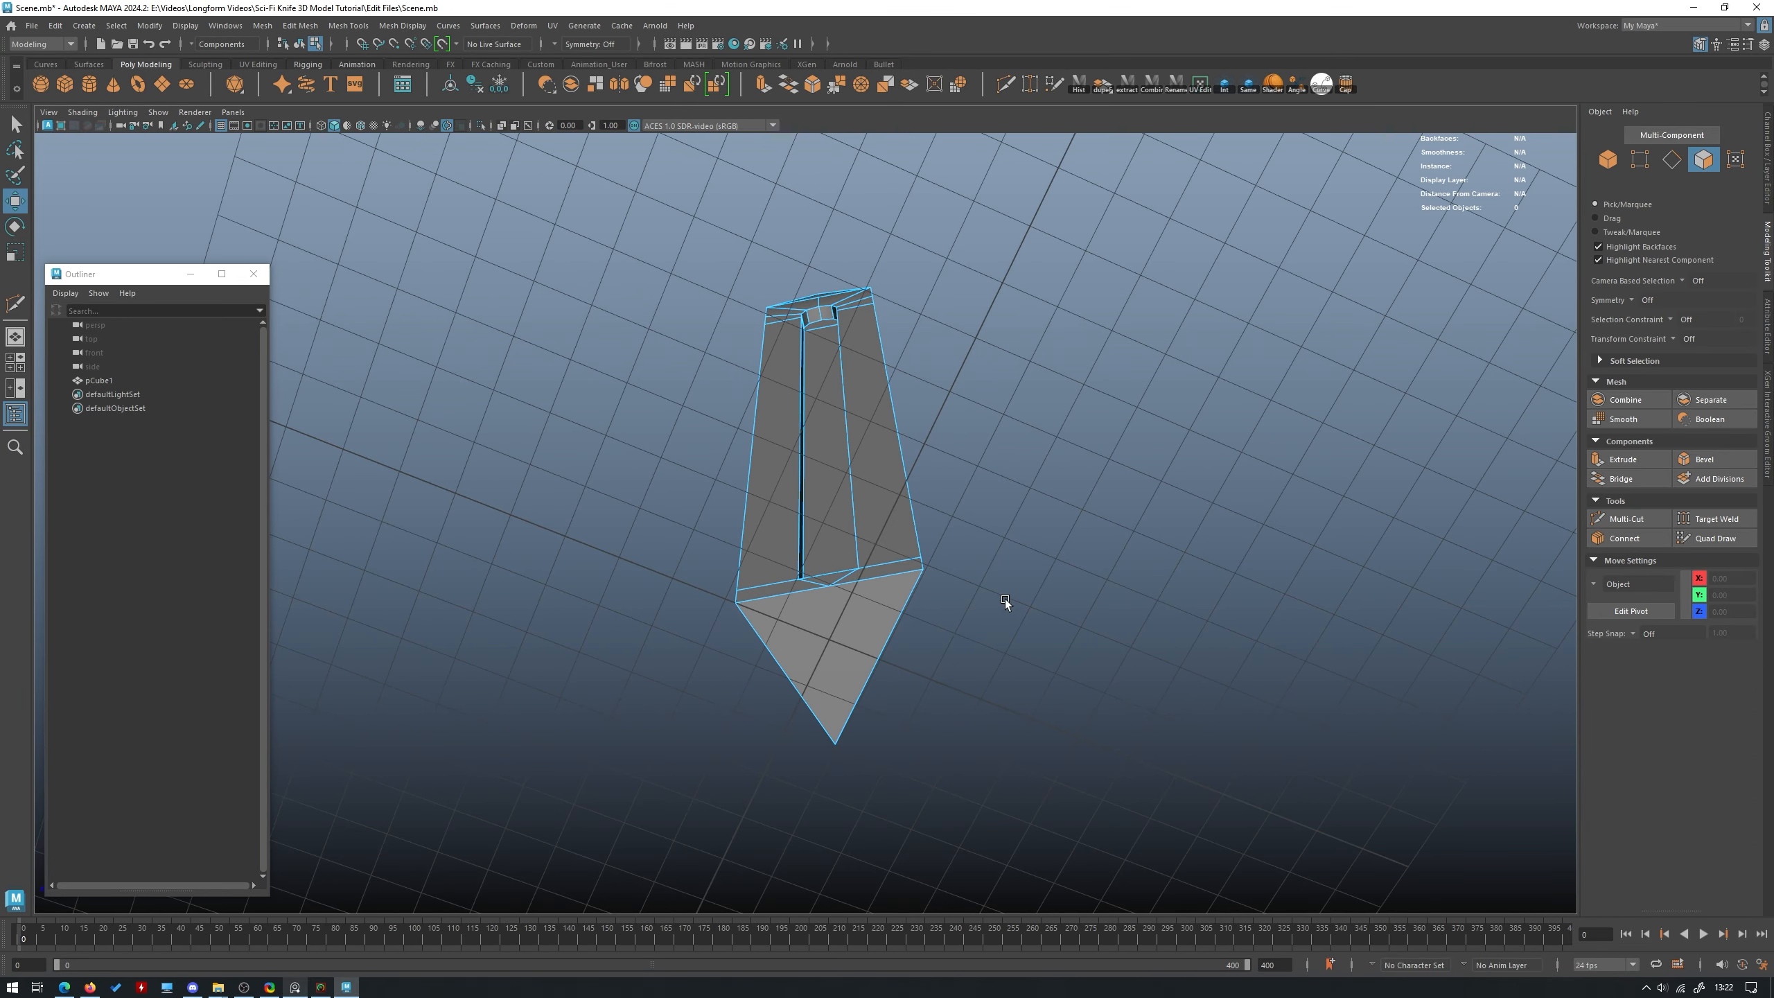
left_click(838, 632)
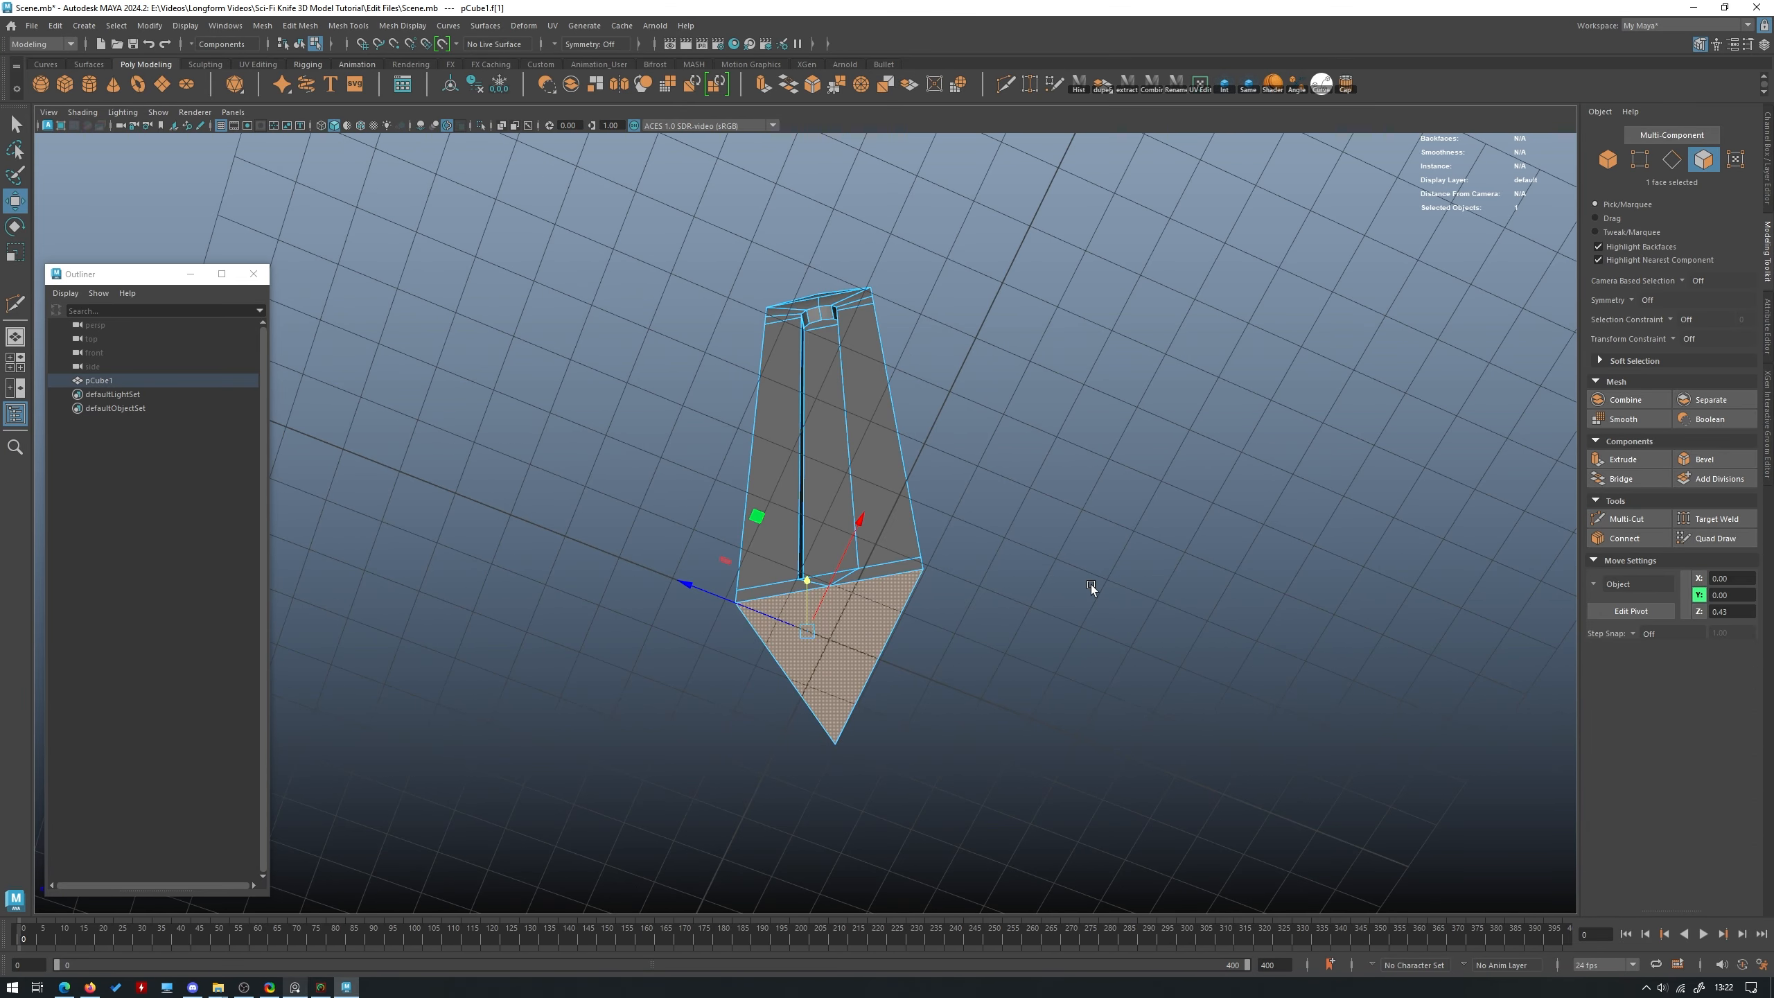
key("Delete")
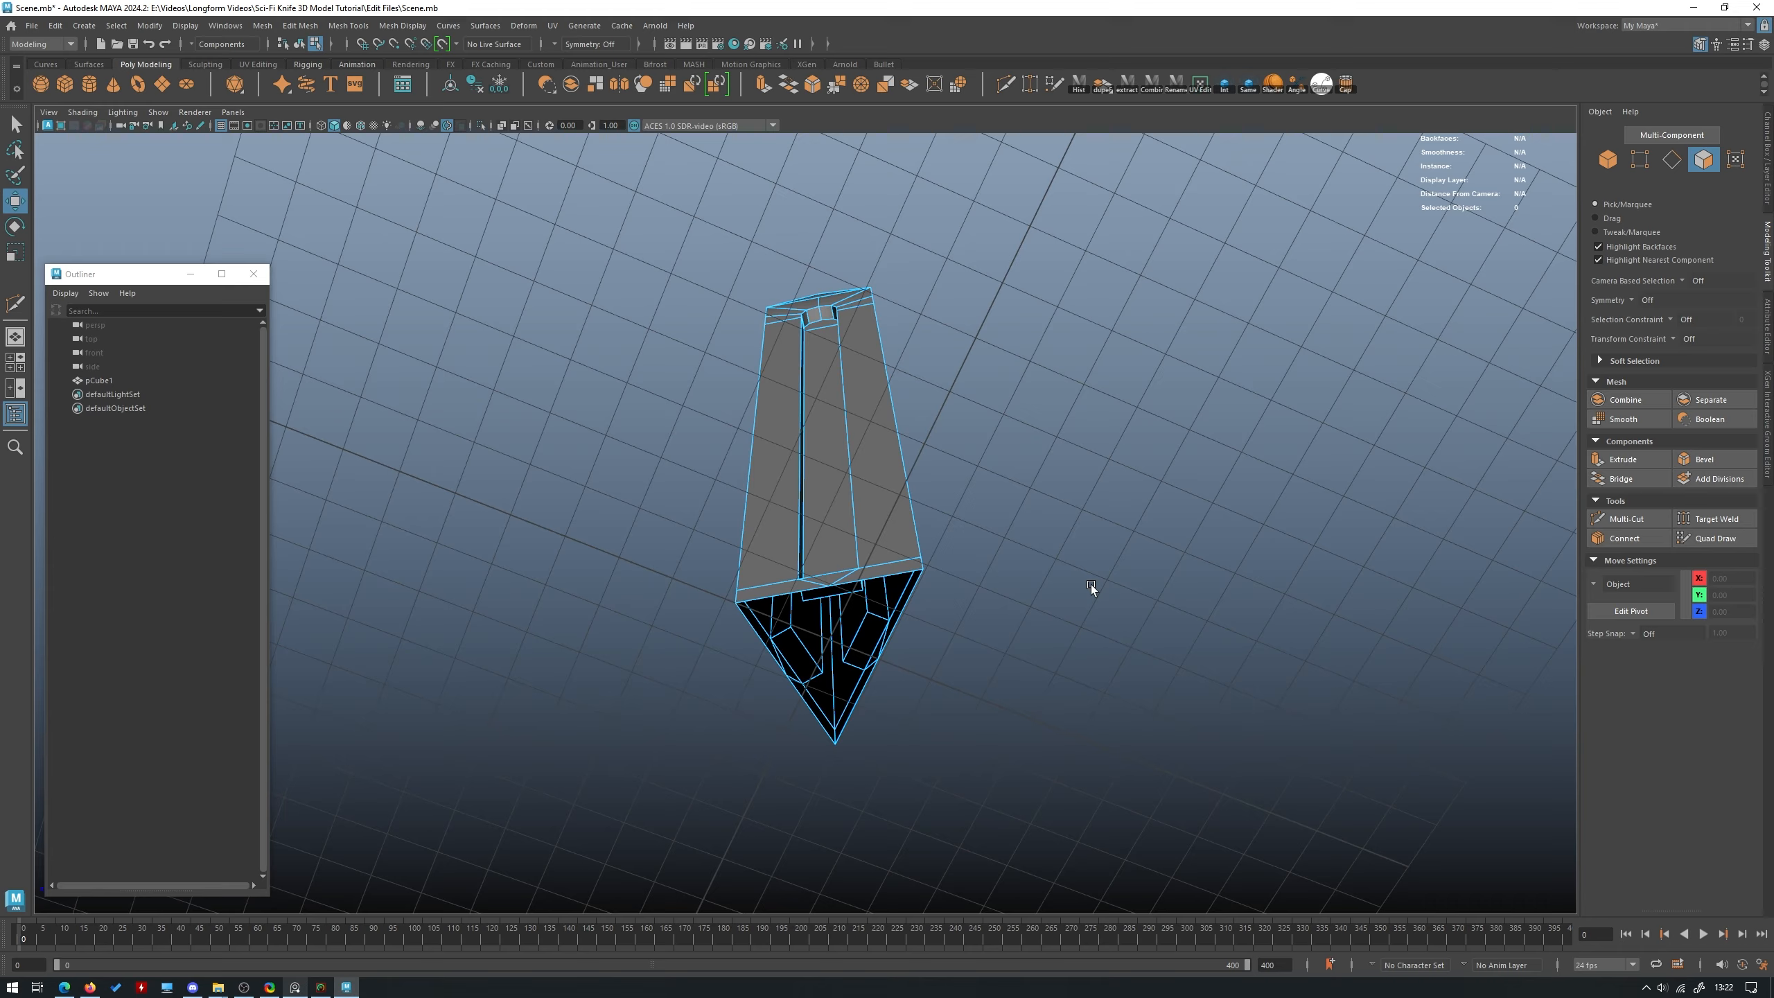
Delete the diagonal edges running from the lower corners of each recess to the base on all three sides, then restore whole-object selection.
left_click_drag(1091, 585, 1100, 665, "alt")
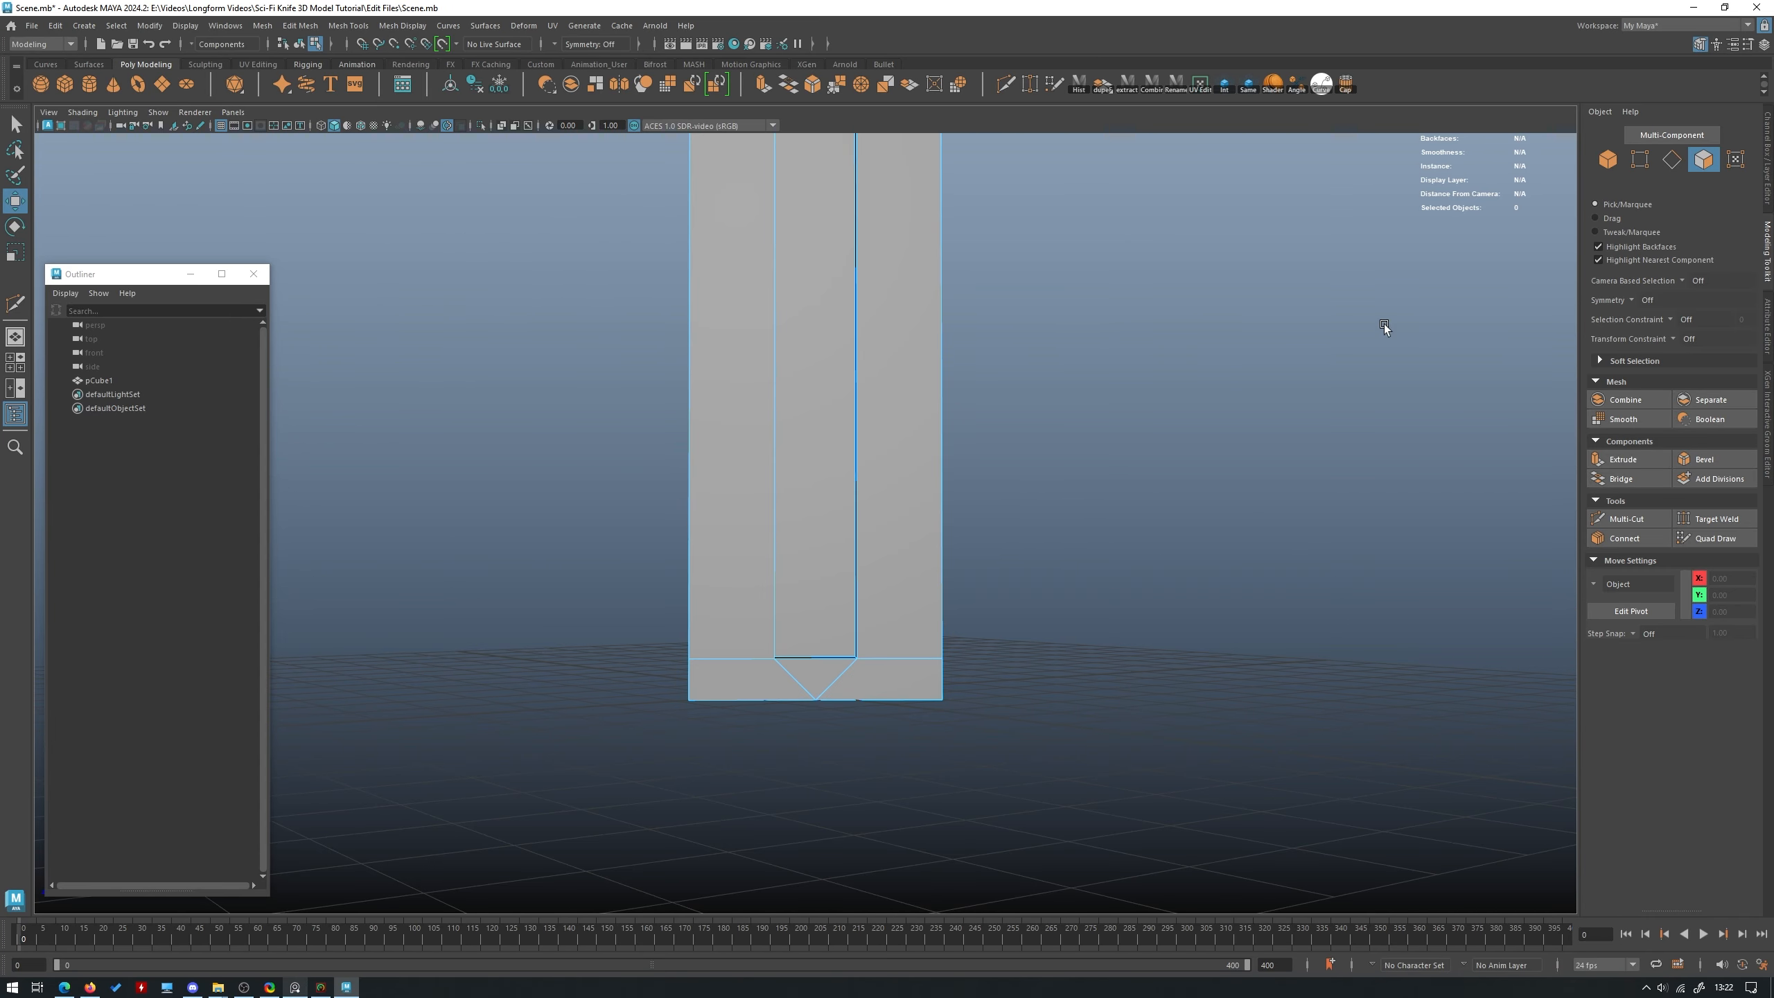
left_click(1672, 160)
left_click(803, 660)
left_click_drag(803, 660, 907, 672, "alt")
left_click_drag(769, 644, 677, 681, "alt")
left_click(734, 656, "shift")
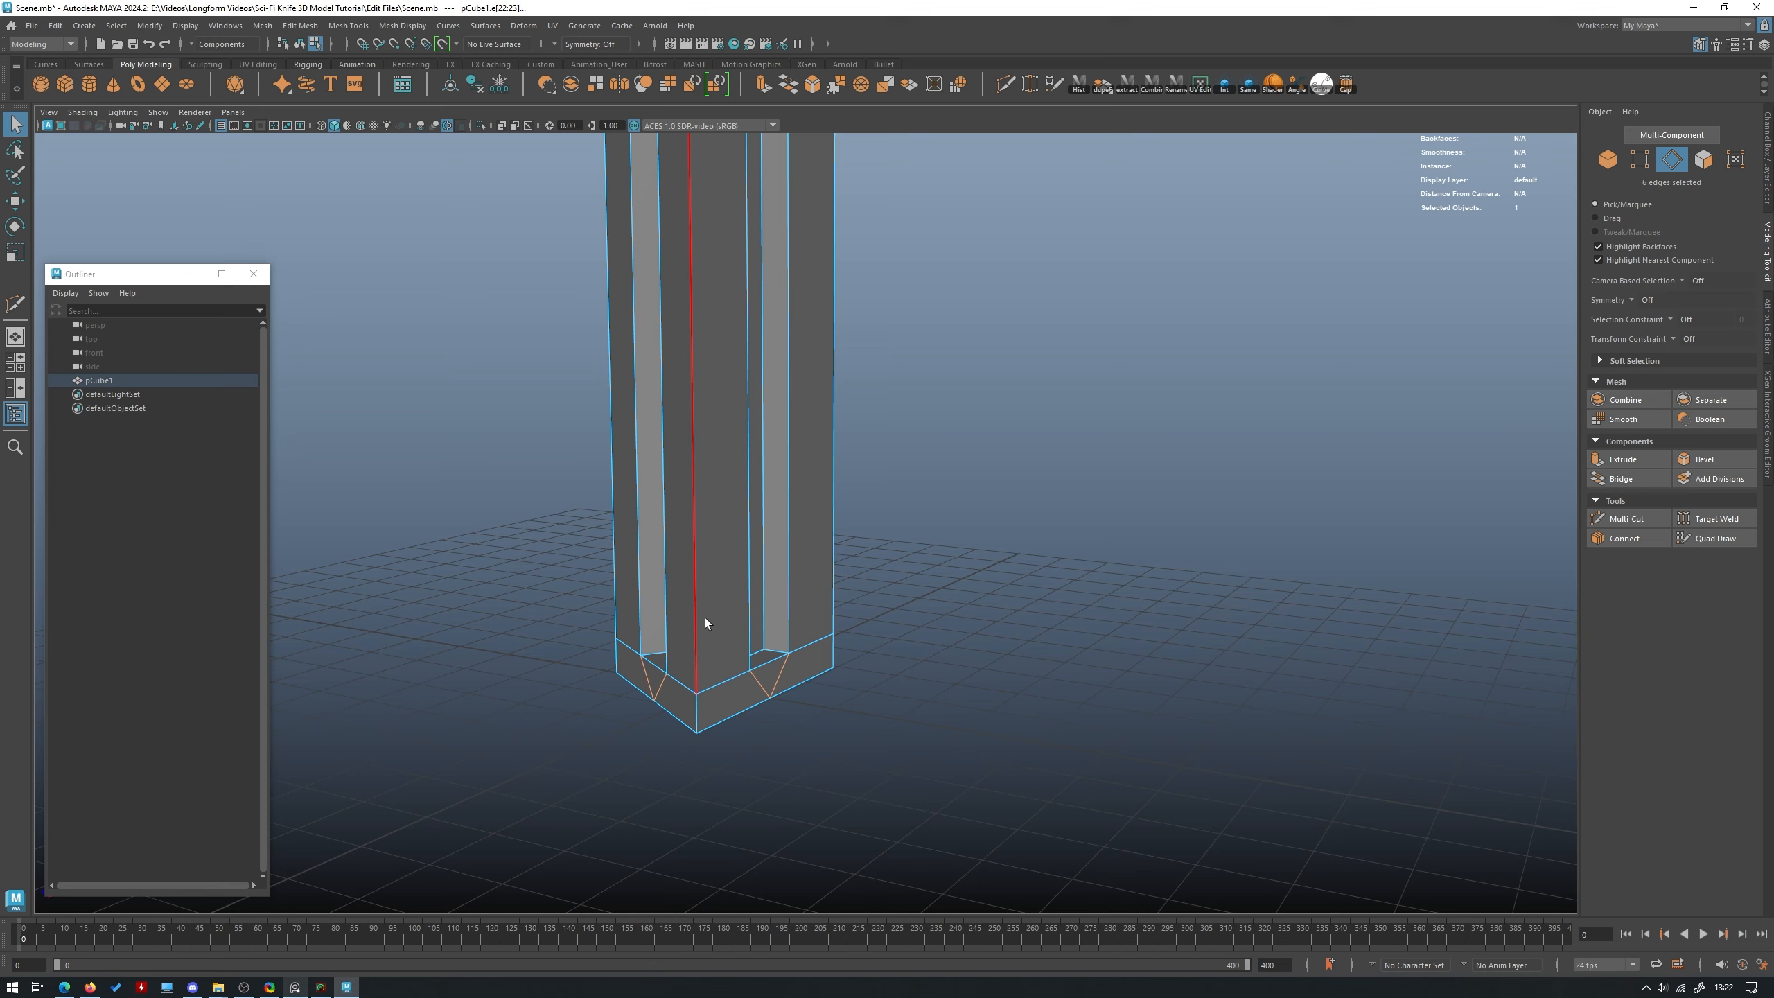
left_click_drag(706, 622, 793, 615, "alt")
key("Delete")
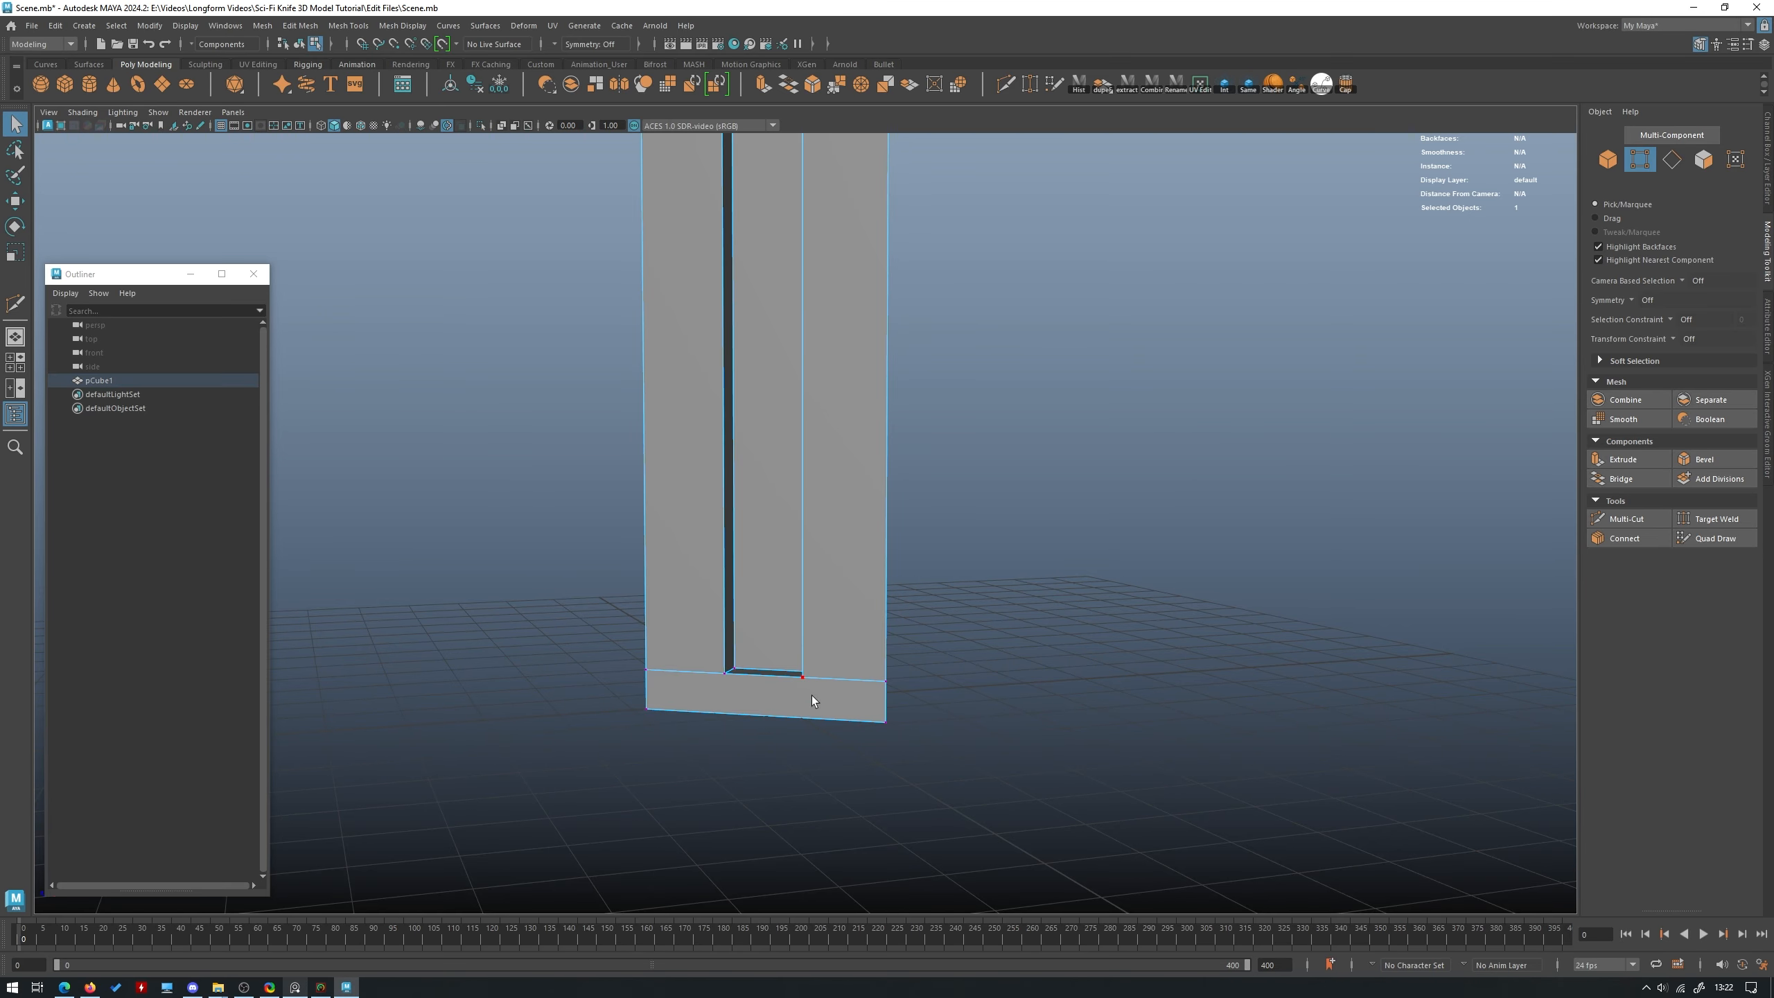
left_click_drag(812, 696, 701, 613, "alt")
left_click_drag(964, 561, 916, 593, "alt")
middle_click_drag(948, 560, 965, 510, "alt")
left_click(1608, 159)
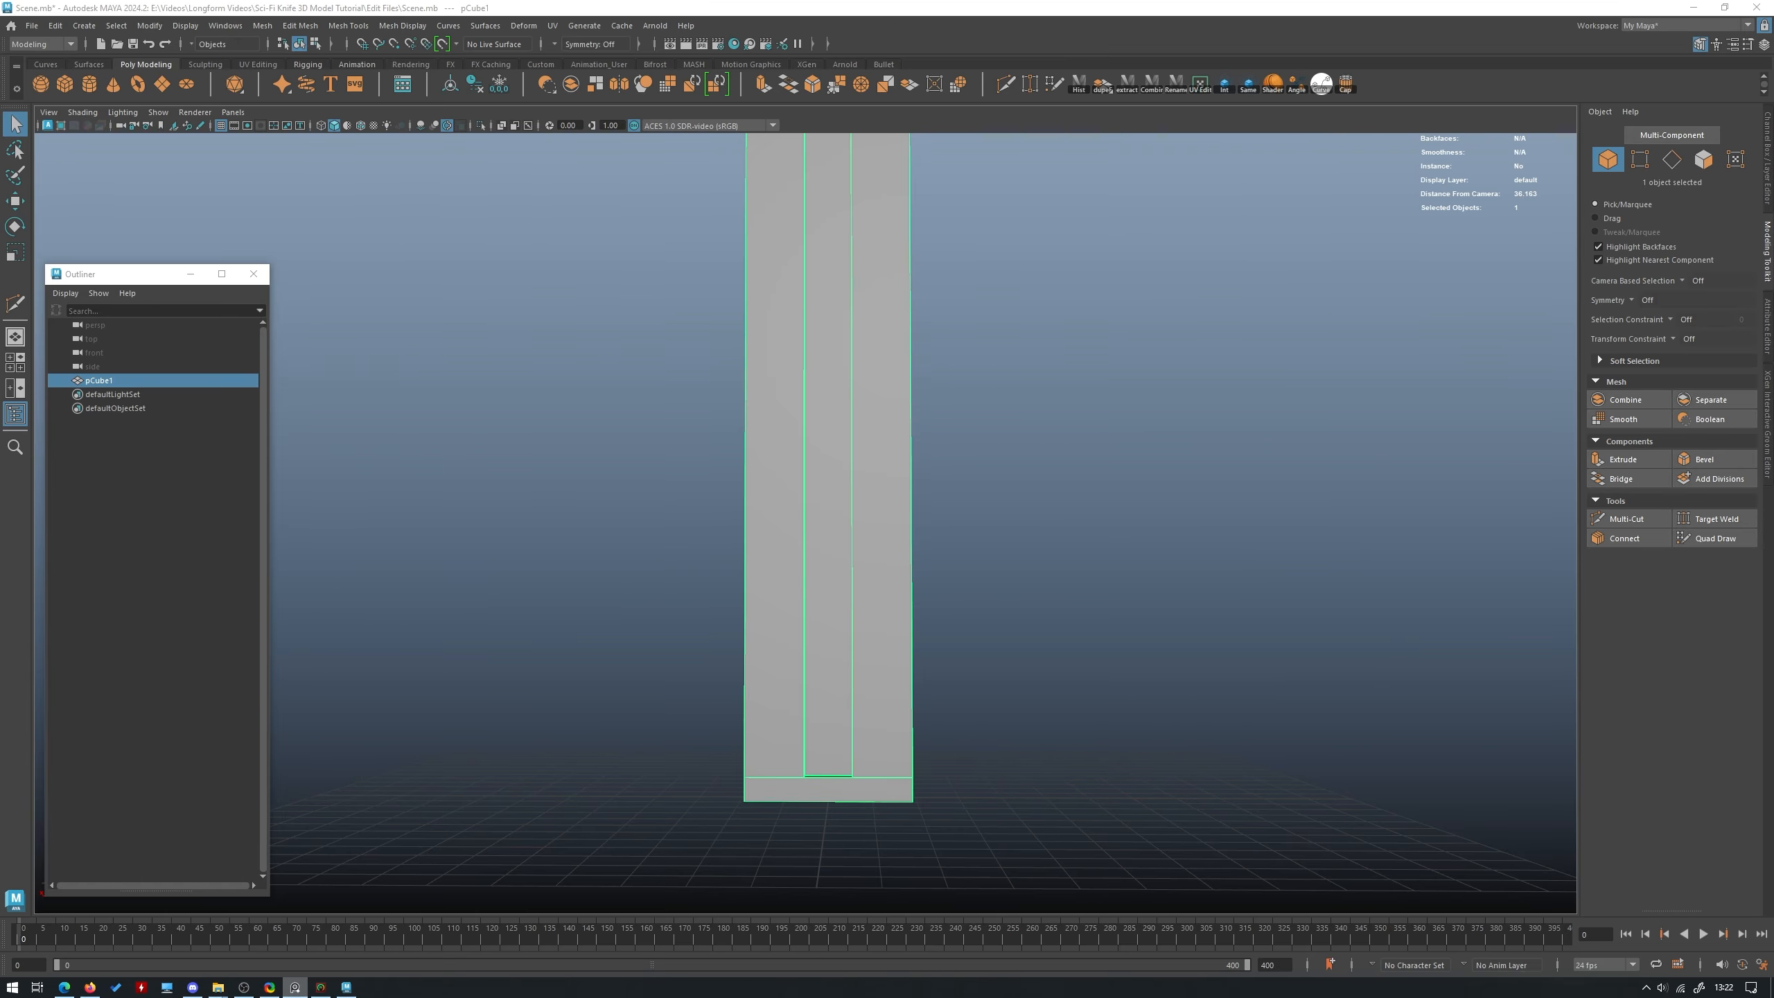
left_click_drag(911, 515, 925, 503, "alt")
left_click(1675, 139)
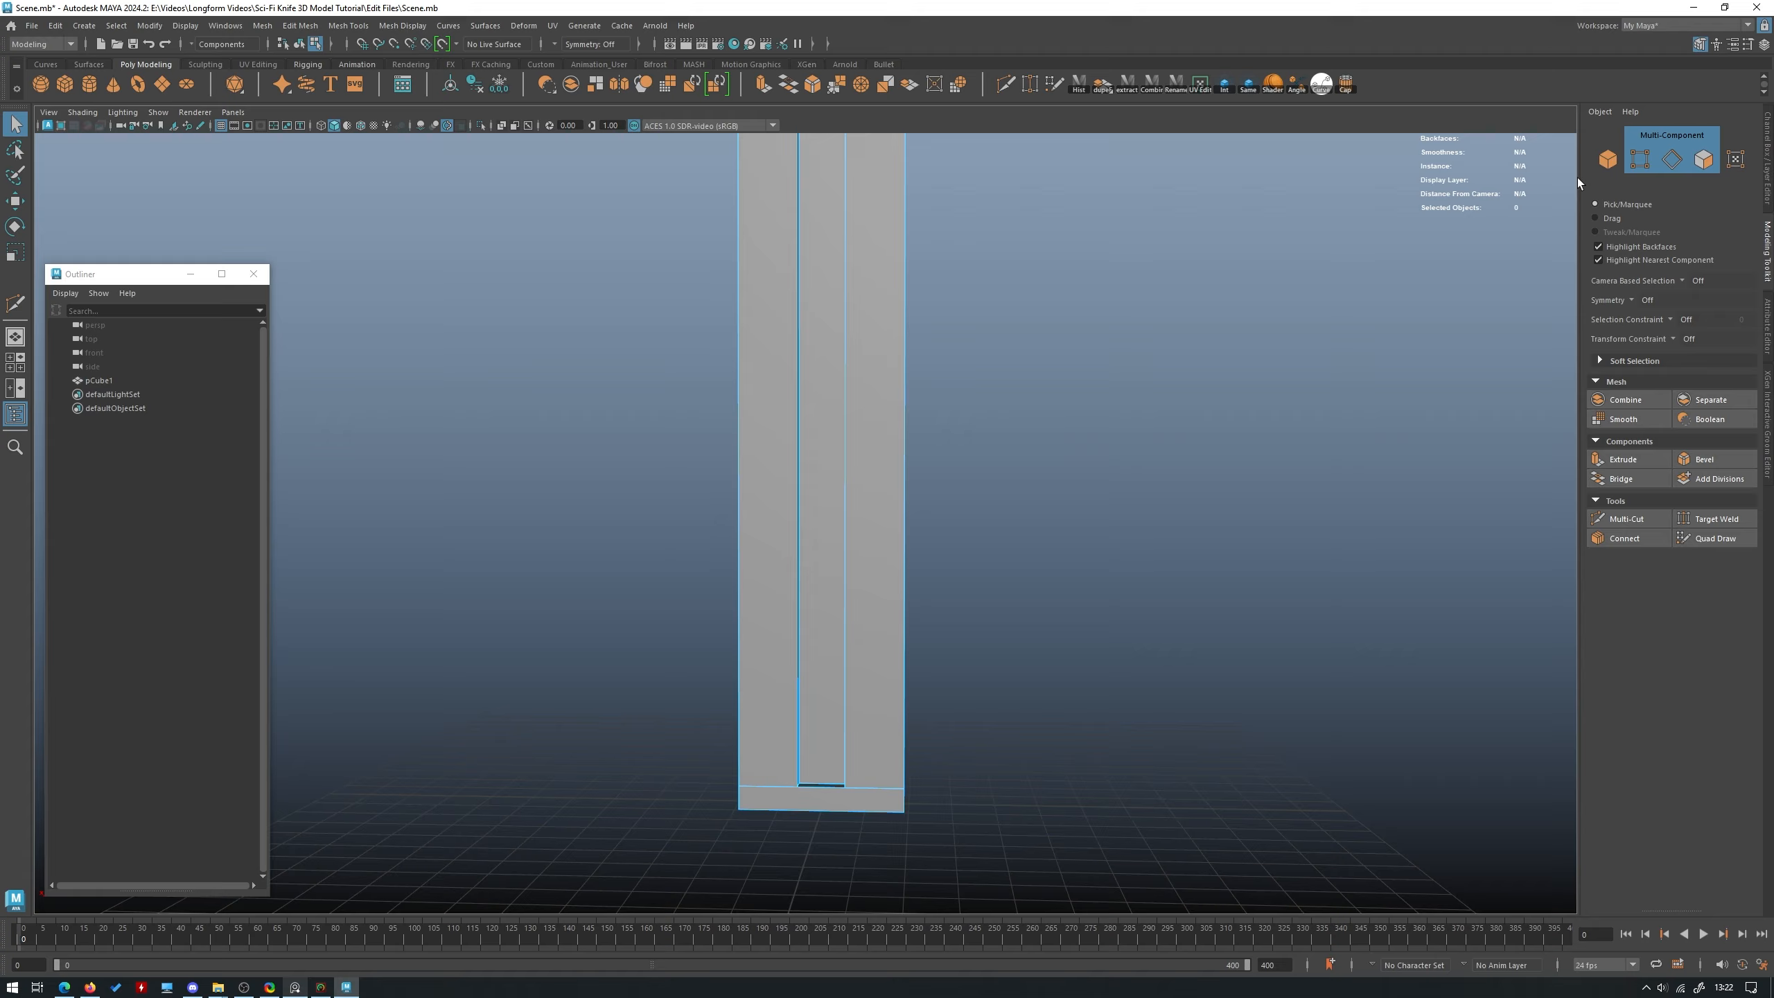
left_click_drag(800, 614, 813, 588, "alt")
left_click(814, 588)
scroll(935, 521, "down", 3)
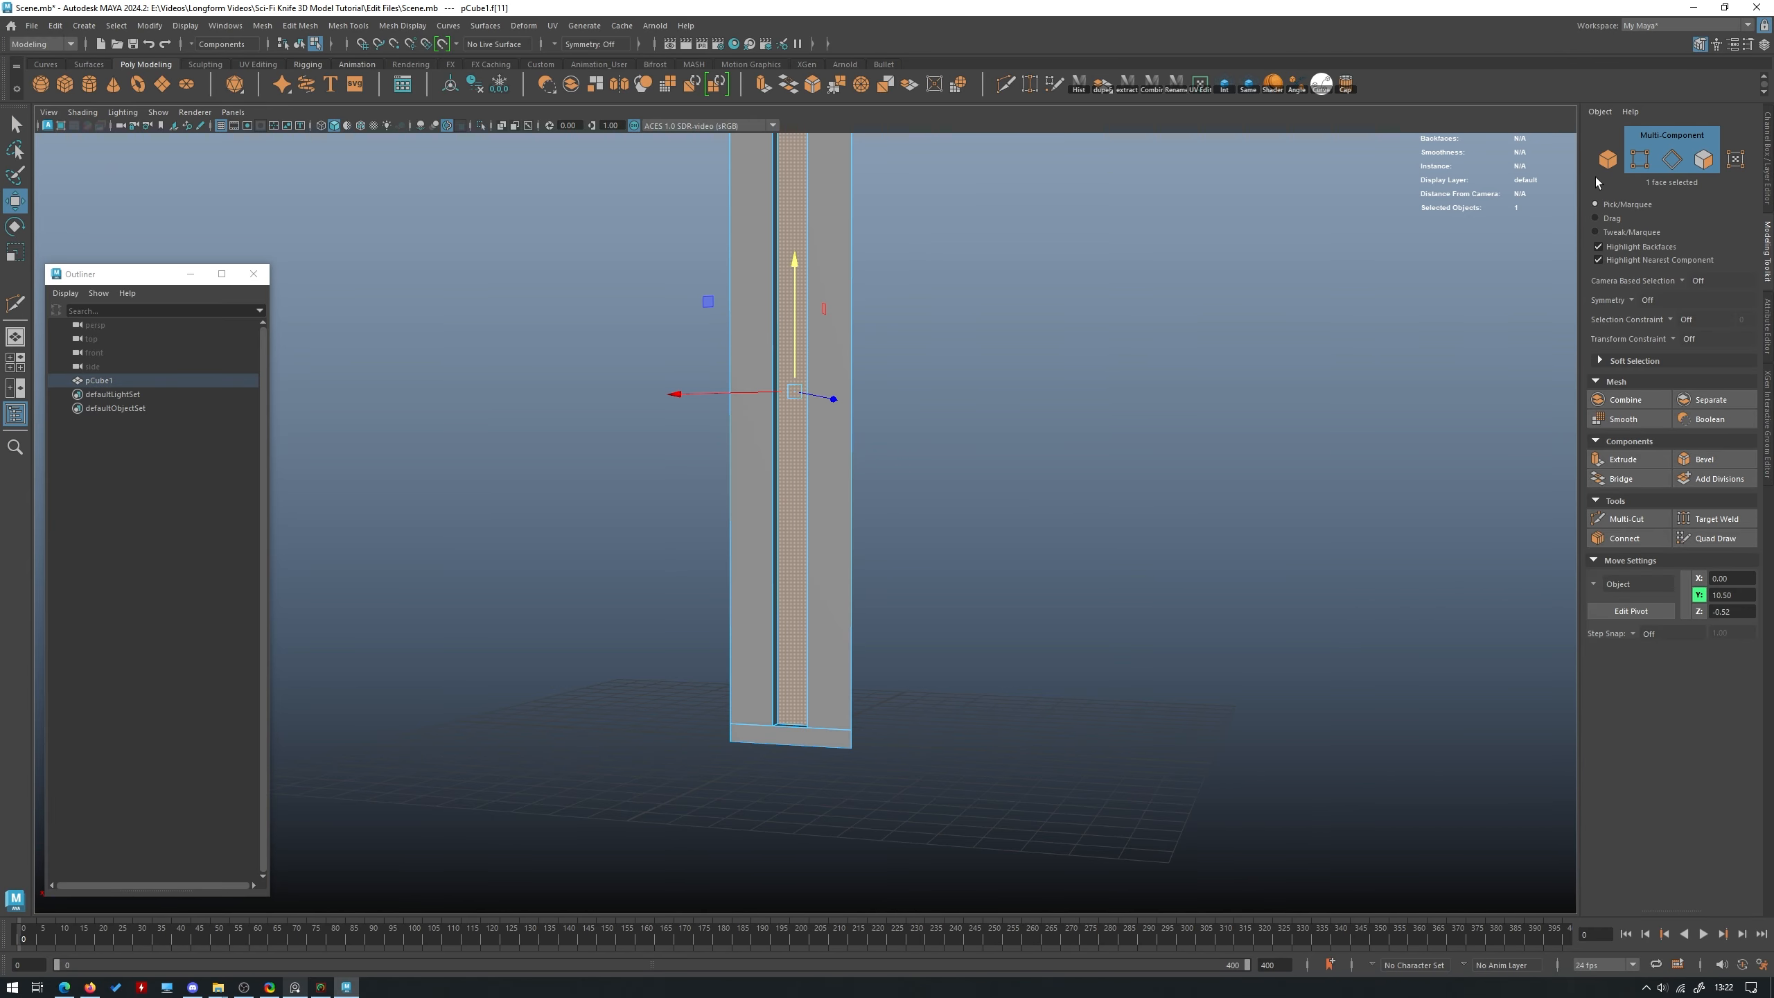
left_click(1608, 160)
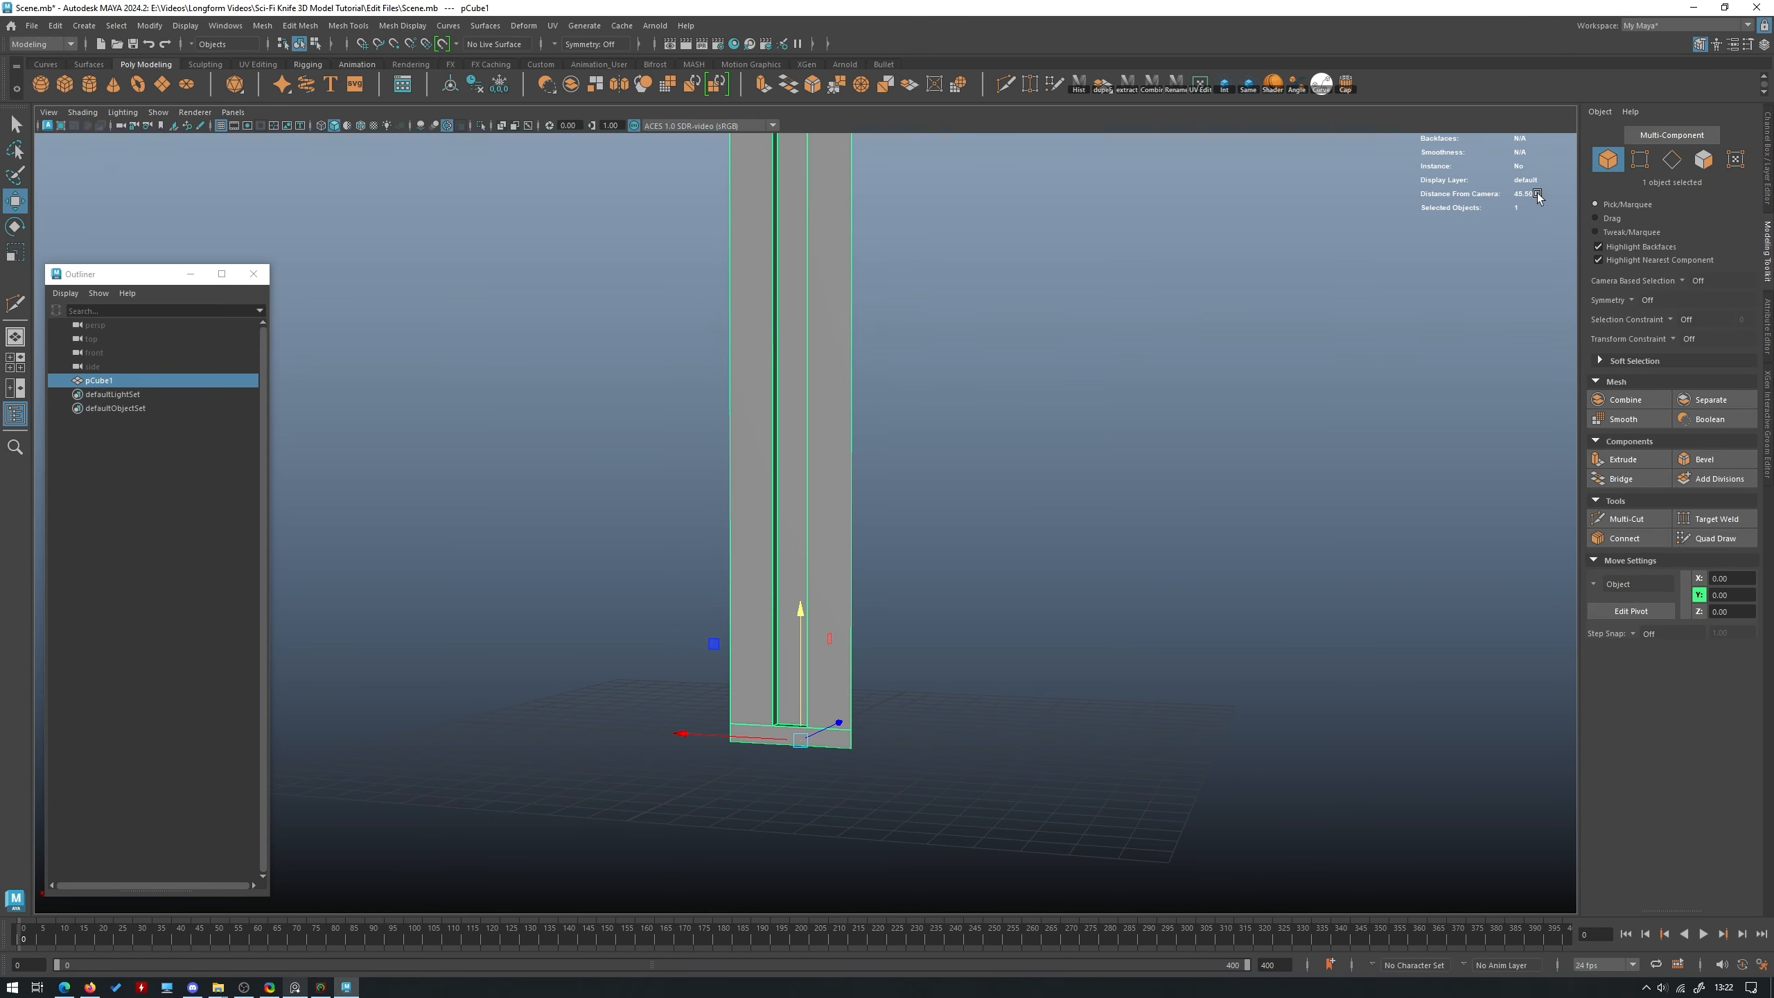
Insert two horizontal edge loops around the blade with Multi-Cut, a short distance above the lower ends of the recesses.
scroll(1105, 487, "up", 3)
left_click_drag(1104, 487, 1014, 552, "alt")
right_click_drag(913, 455, 833, 459, "shift")
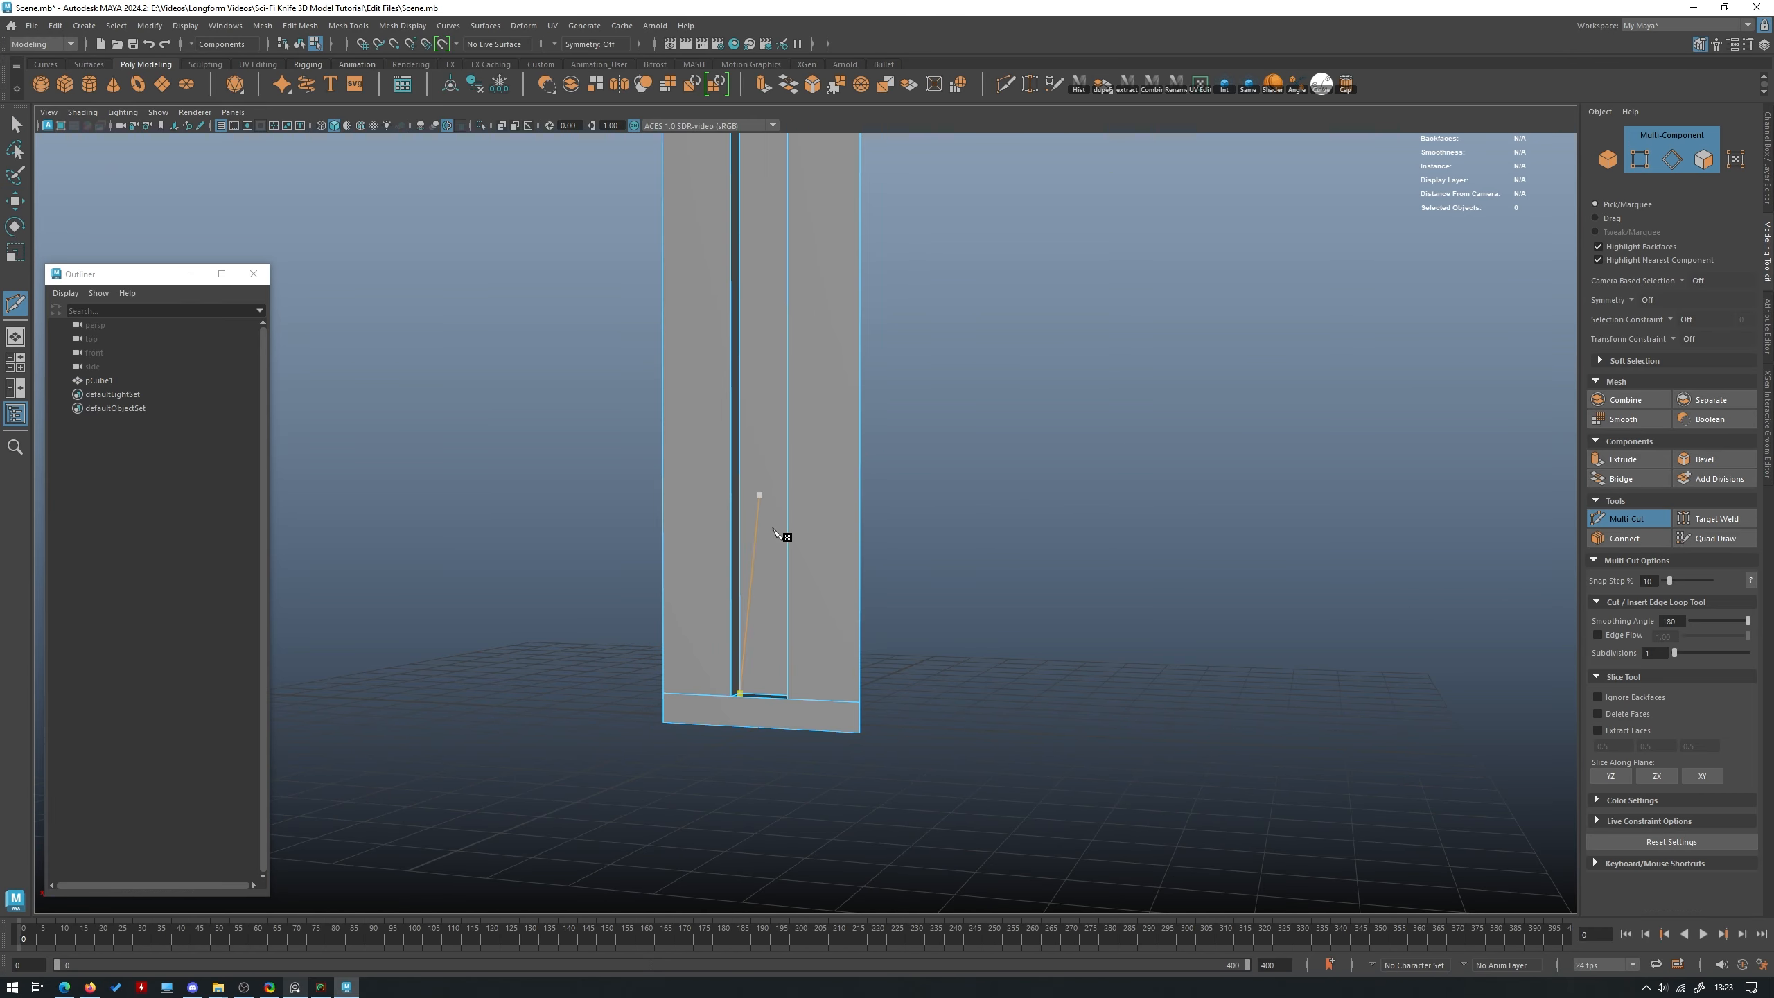
middle_click_drag(848, 664, 852, 614, "alt")
scroll(852, 612, "up", 2)
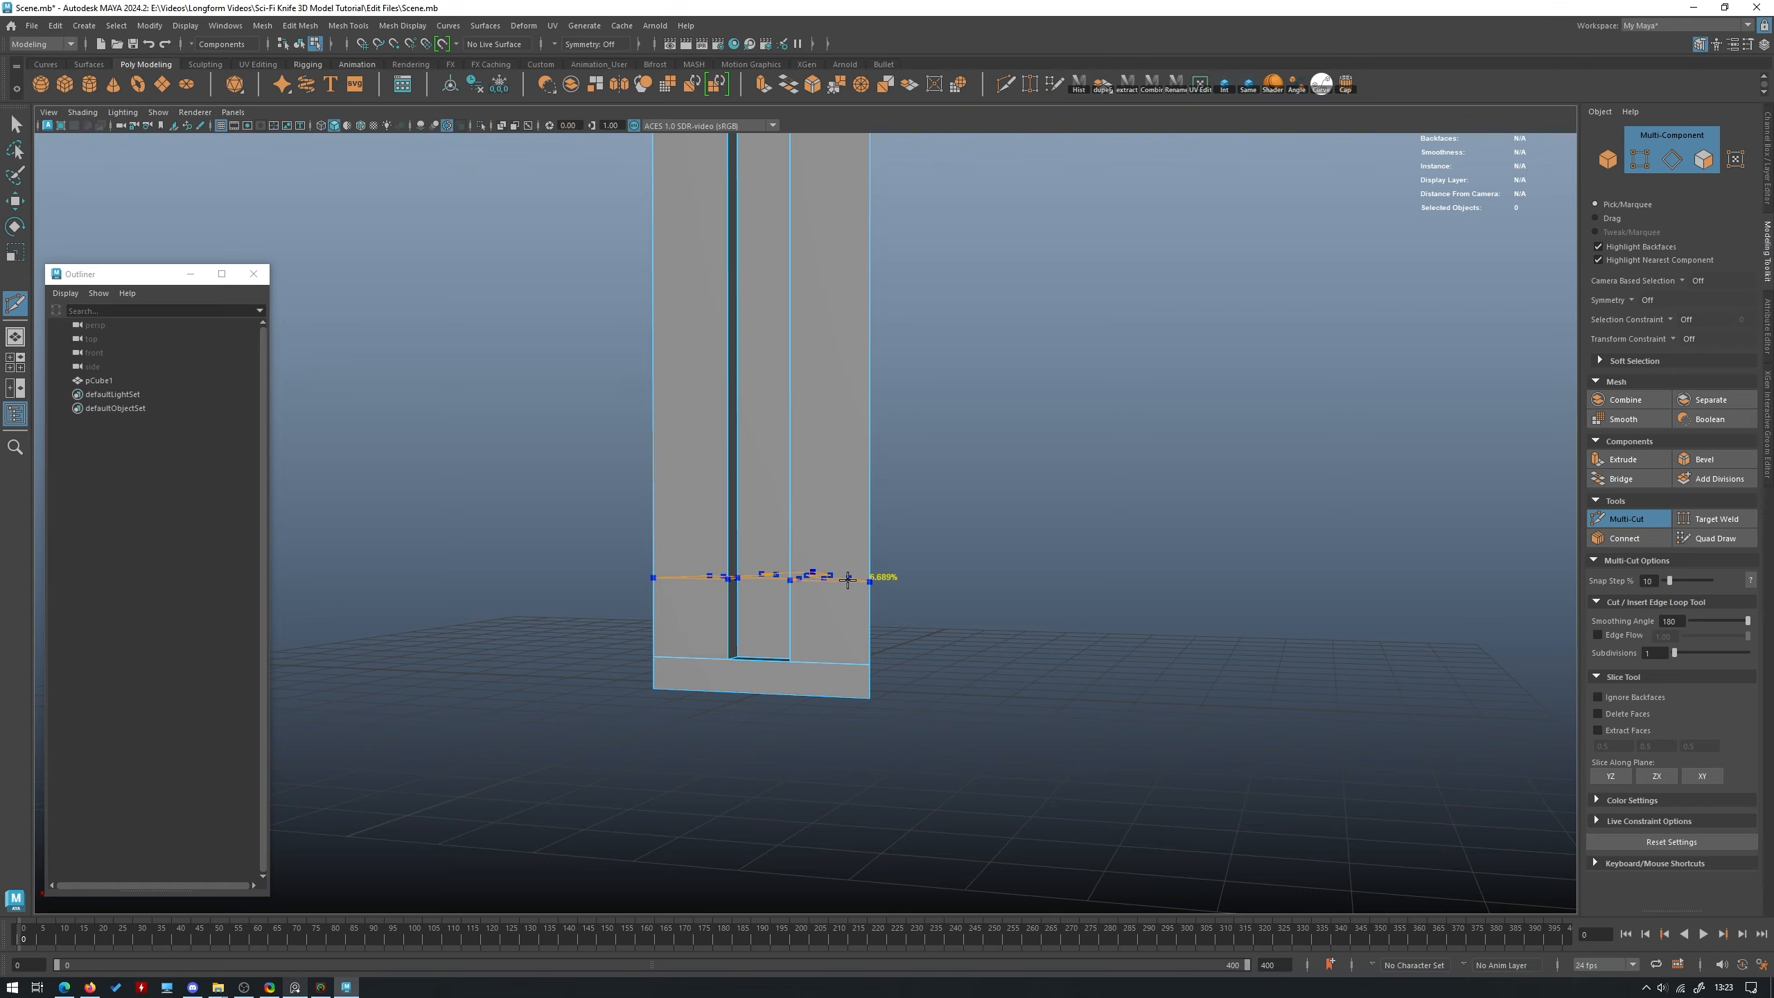
left_click(851, 576, "ctrl")
left_click_drag(977, 552, 1013, 545, "alt")
right_click_drag(1012, 545, 1036, 606, "alt")
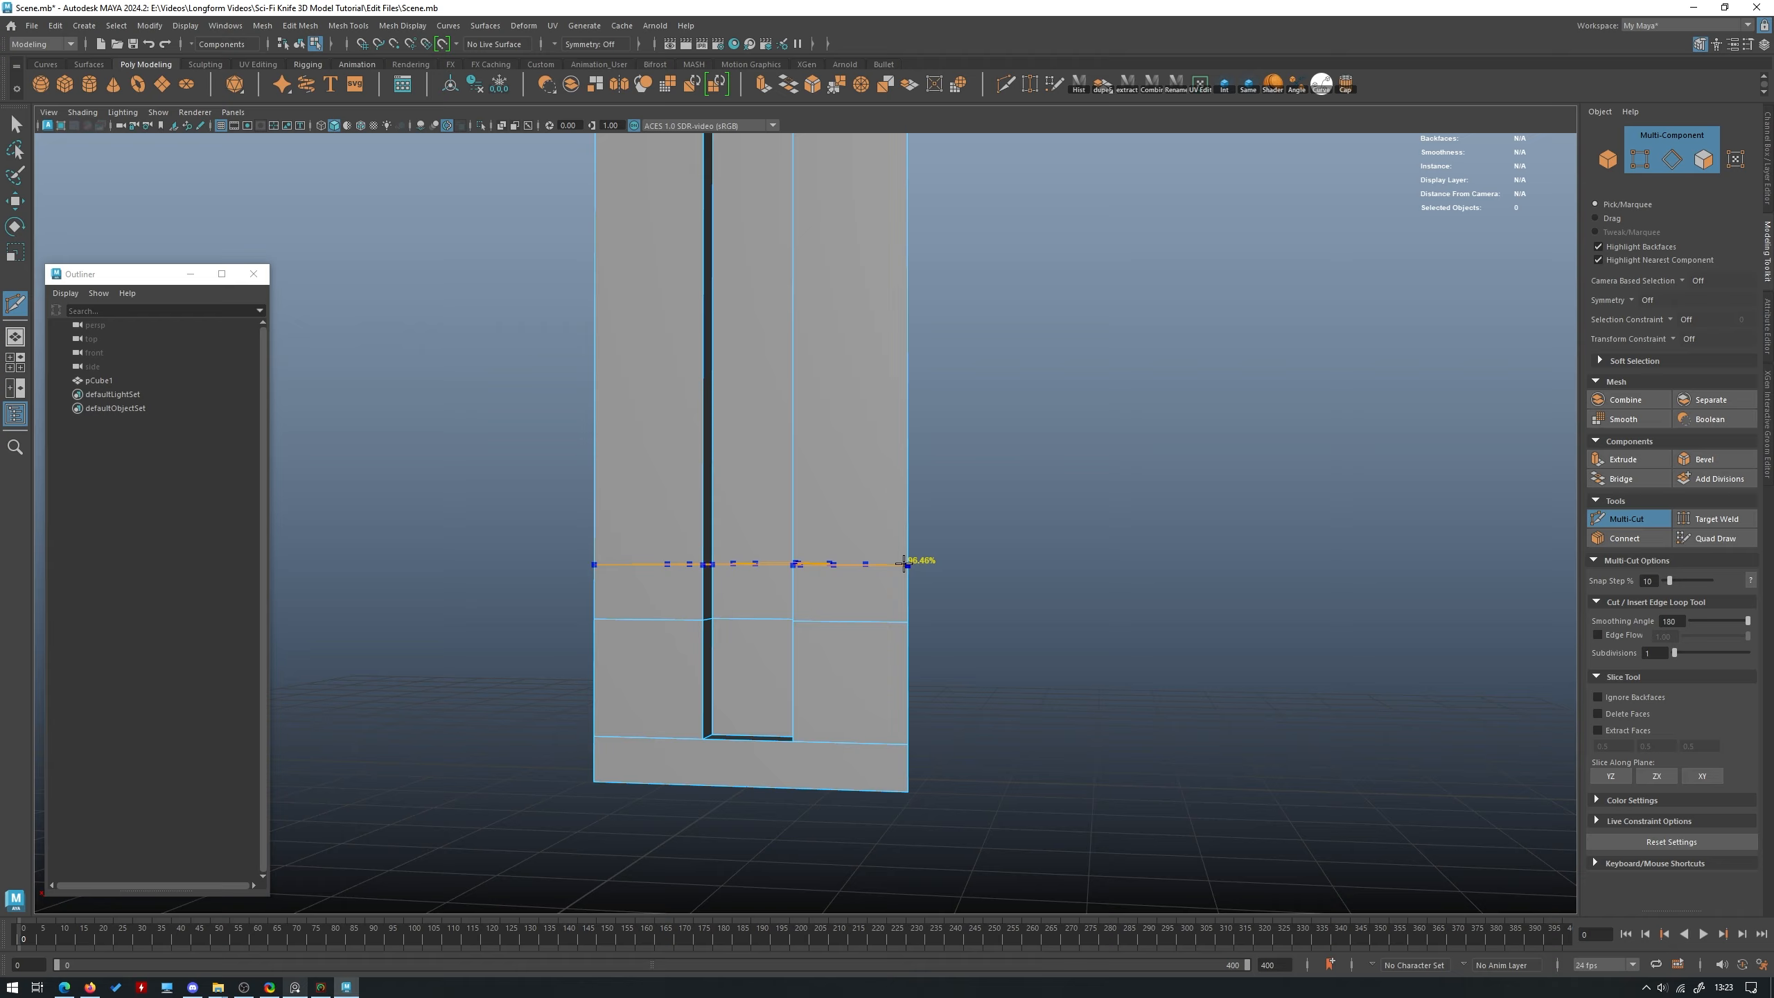
left_click(905, 565, "ctrl")
Insert lengthwise edge loops between the recesses and the long outer edges on all three sides, and leave Multi-Cut.
right_click_drag(887, 545, 525, 414, "alt")
left_click_drag(525, 414, 824, 447, "alt")
right_click_drag(824, 447, 1113, 670, "alt")
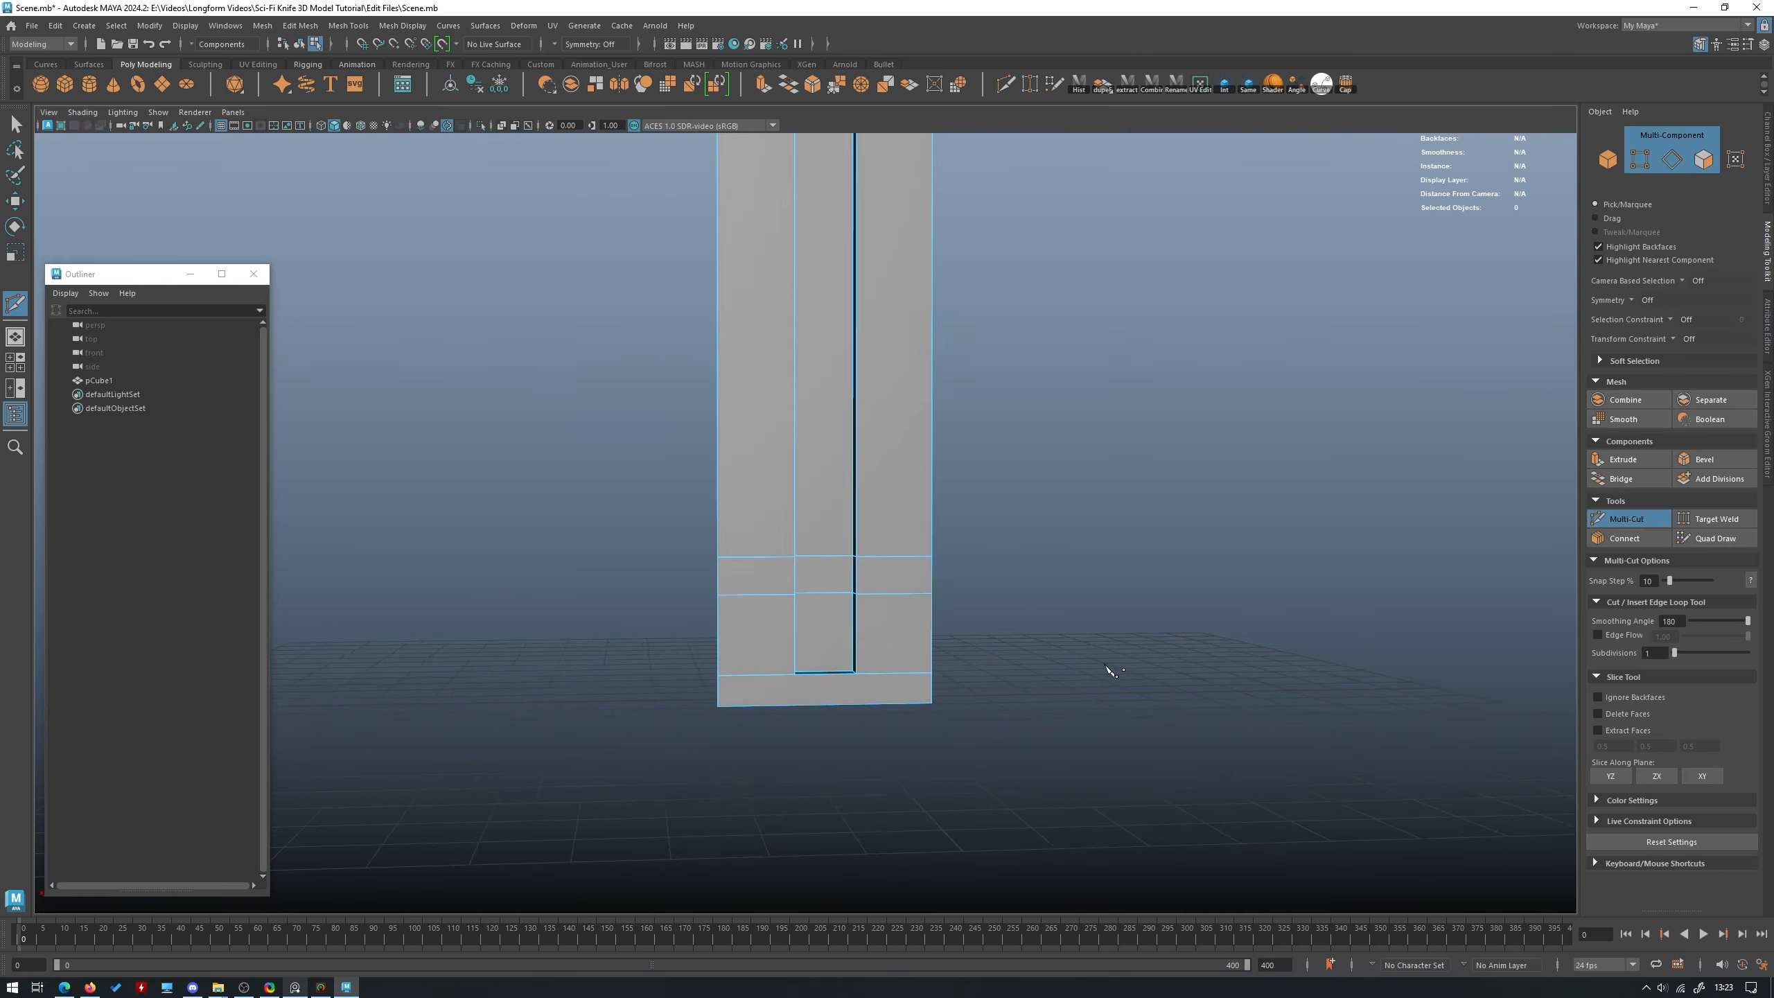
left_click_drag(1112, 669, 722, 655, "alt")
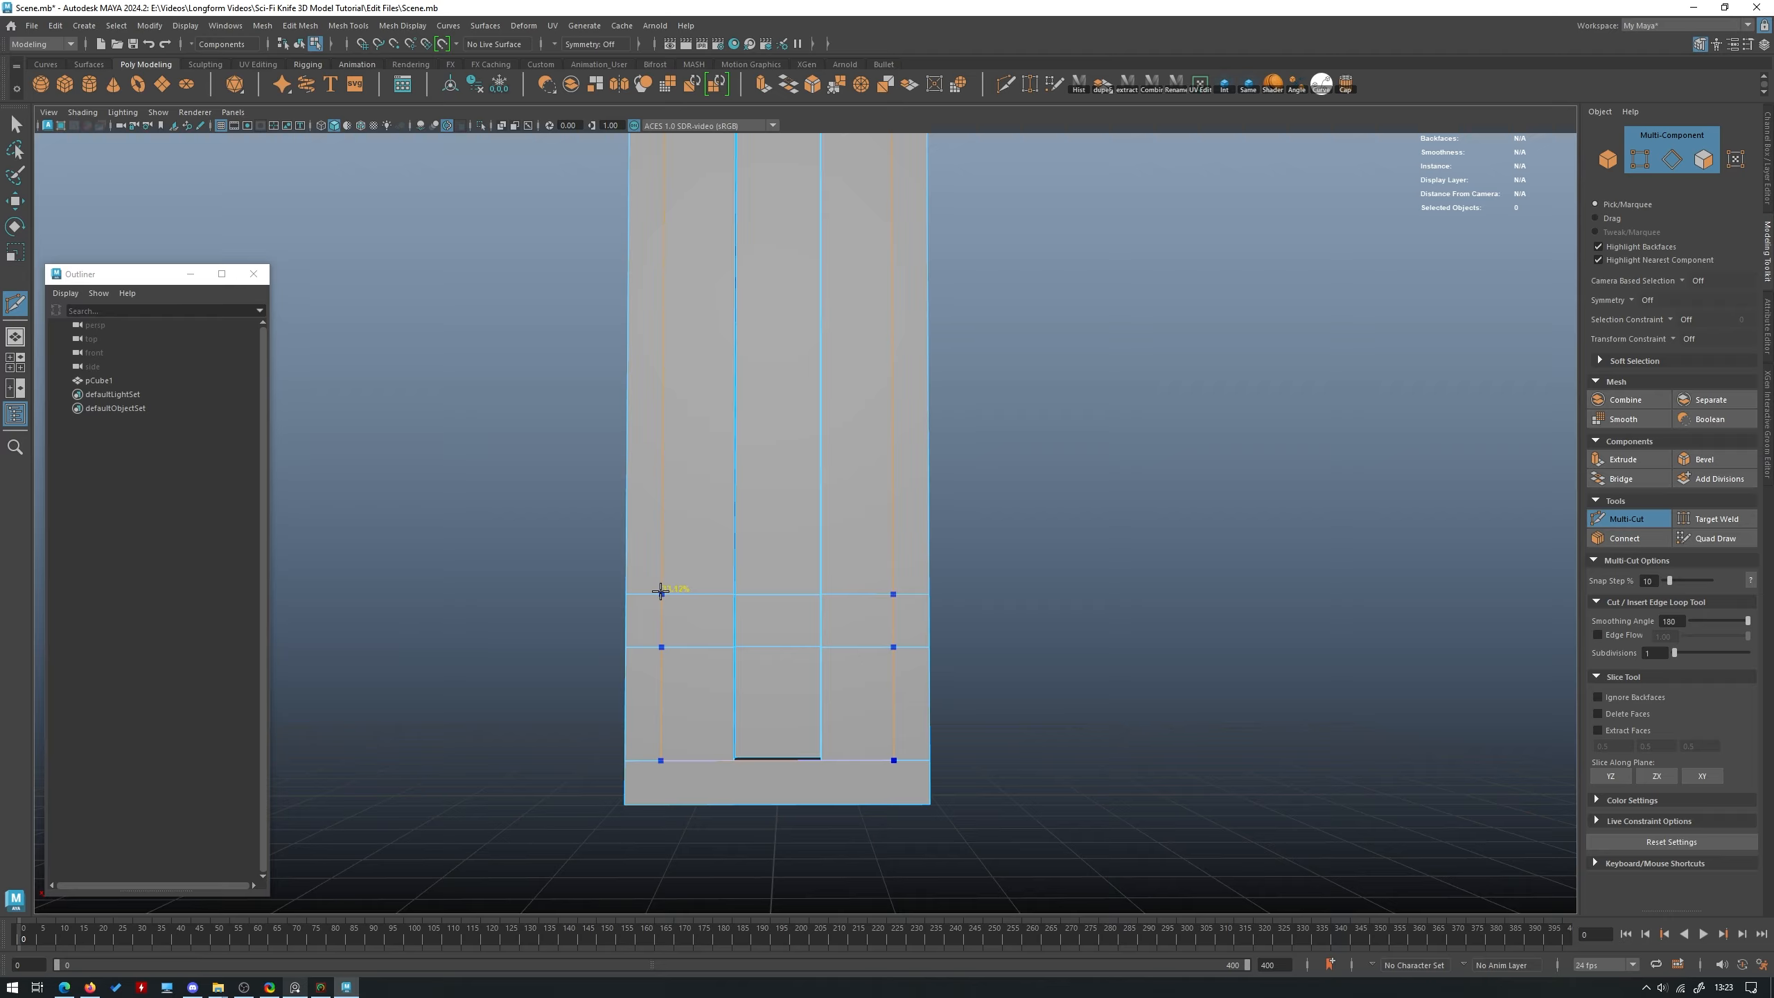
left_click(660, 592, "ctrl")
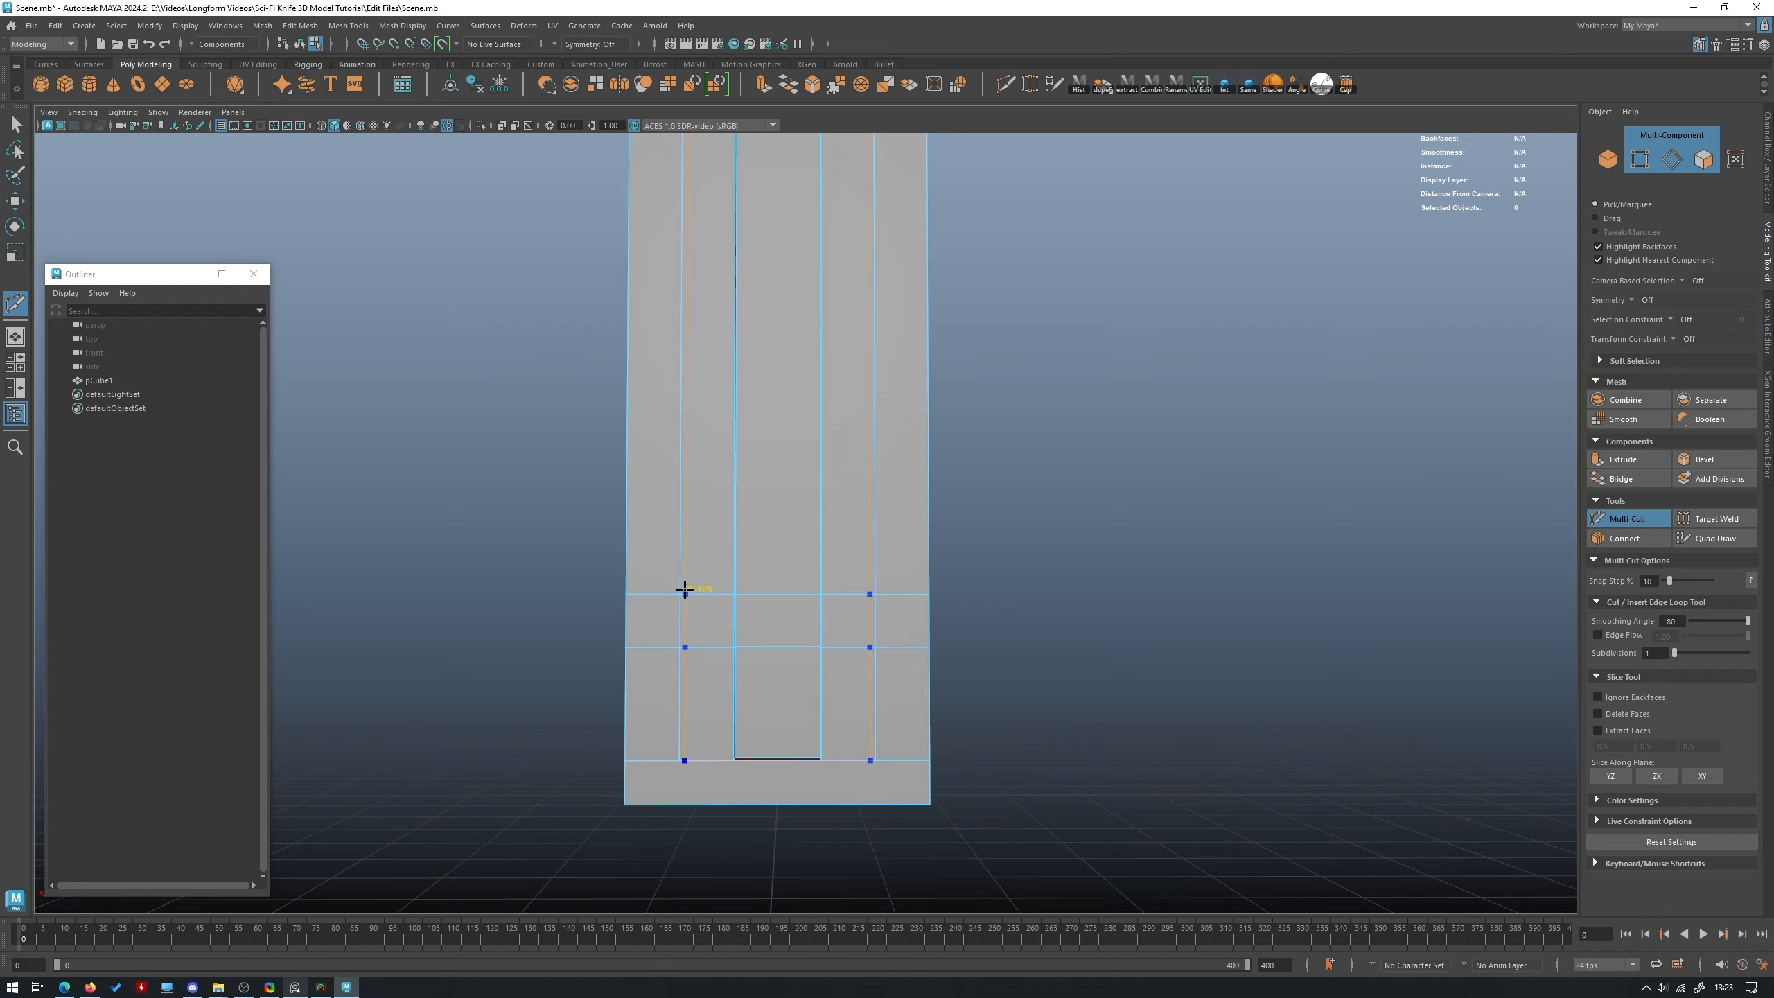
scroll(998, 586, "down", 5)
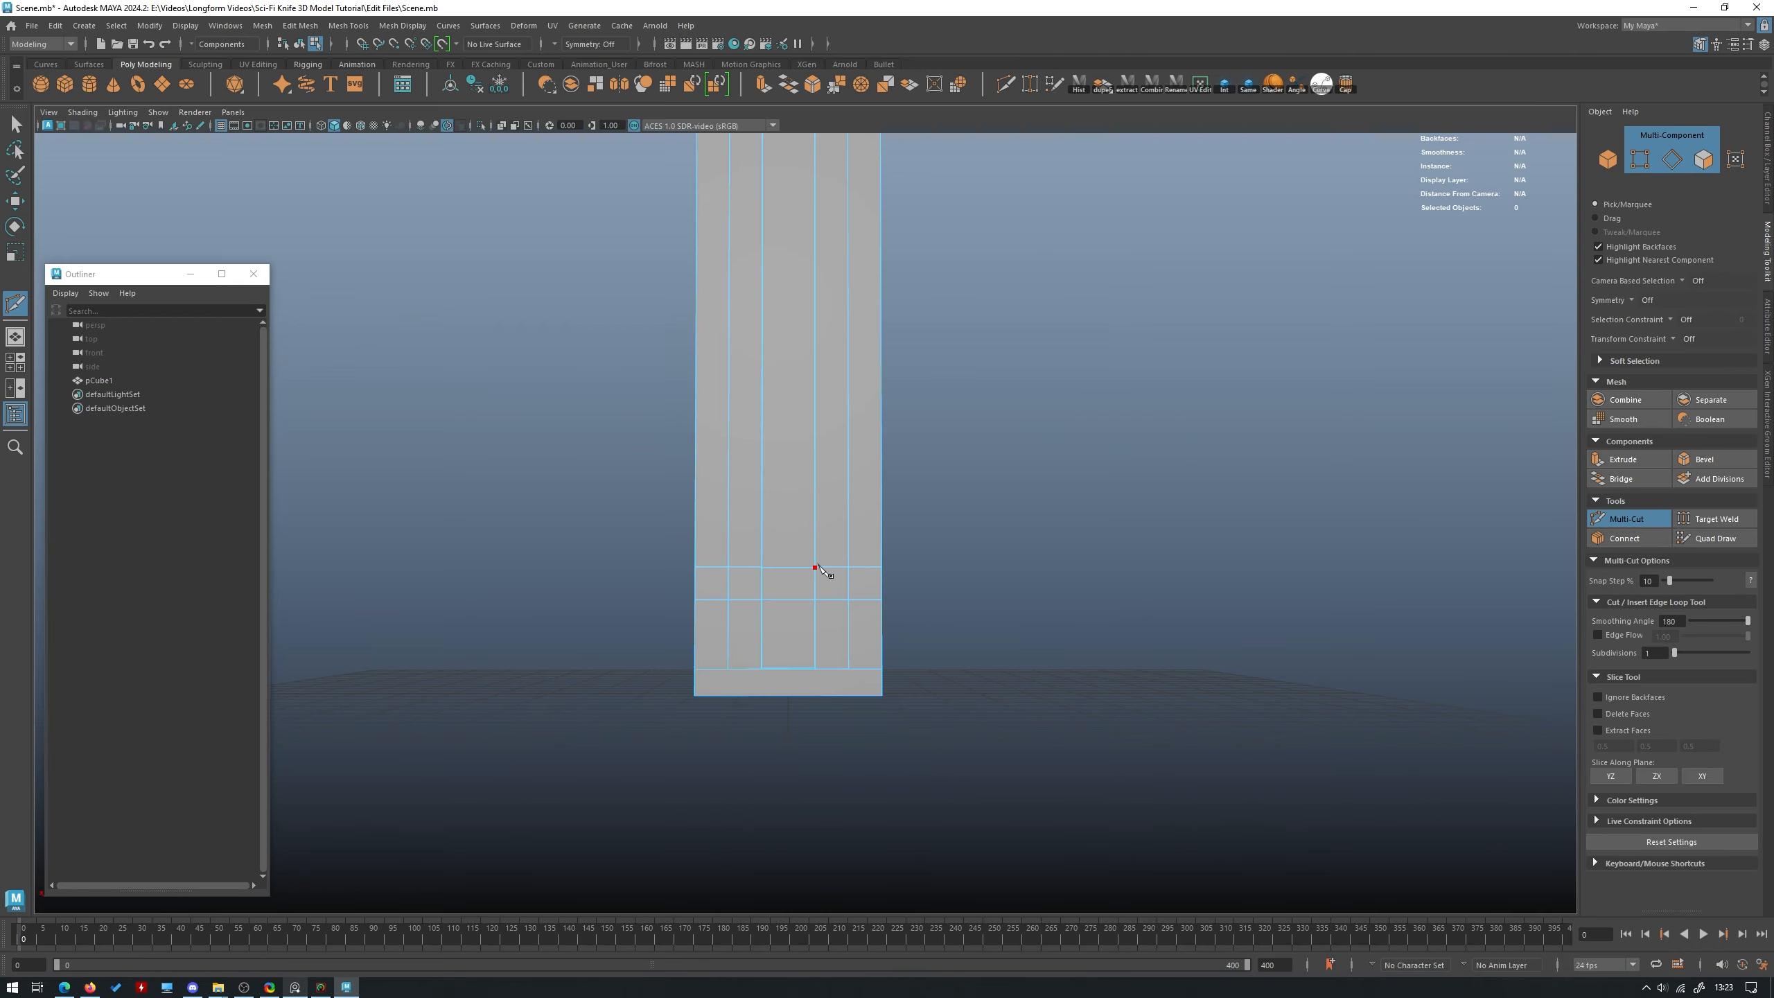
left_click_drag(819, 566, 1117, 618, "alt")
left_click(932, 587, "ctrl")
left_click_drag(776, 594, 1042, 722, "alt")
scroll(908, 514, "down", 4)
scroll(1041, 721, "down", 2)
left_click(787, 326, "ctrl")
left_click_drag(787, 325, 947, 245, "alt")
left_click_drag(679, 324, 1073, 455, "alt")
left_click_drag(1411, 250, 1529, 225, "alt")
key("w")
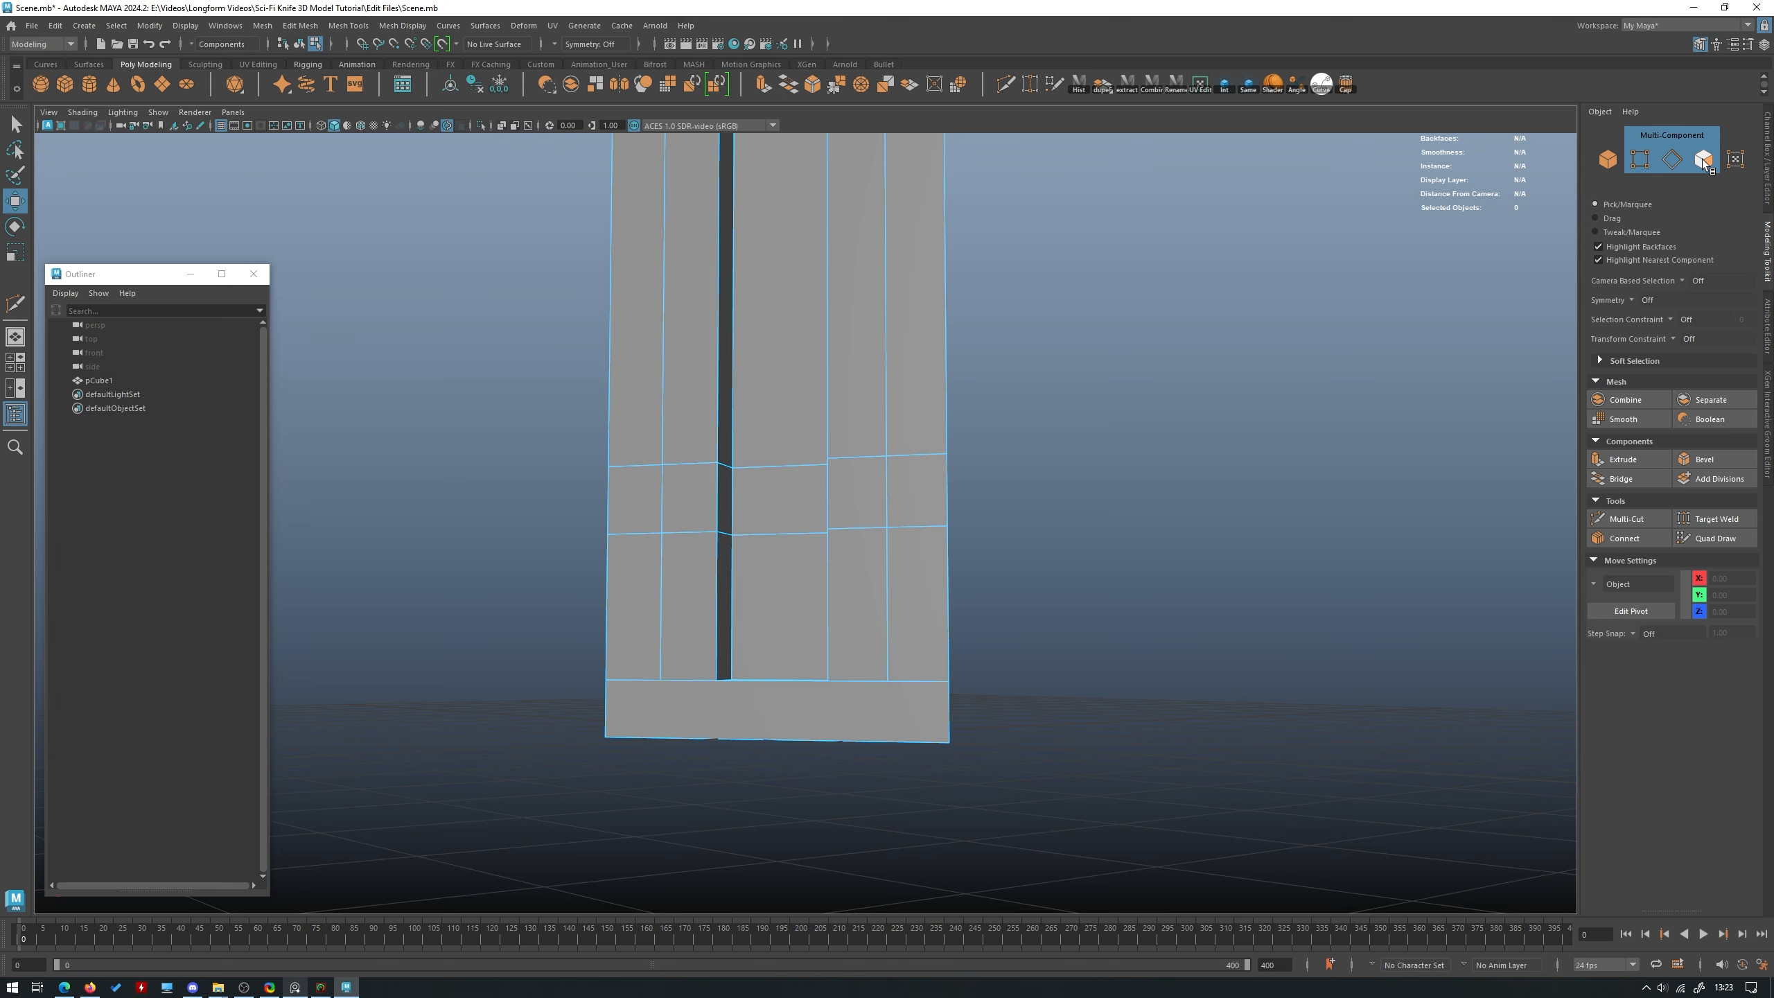
Delete the faces between the two horizontal loops at each of the blade's three outer corners, opening a notch at each corner.
left_click(1702, 159)
left_click_drag(1200, 303, 1132, 424, "alt")
left_click_drag(1091, 517, 1058, 508)
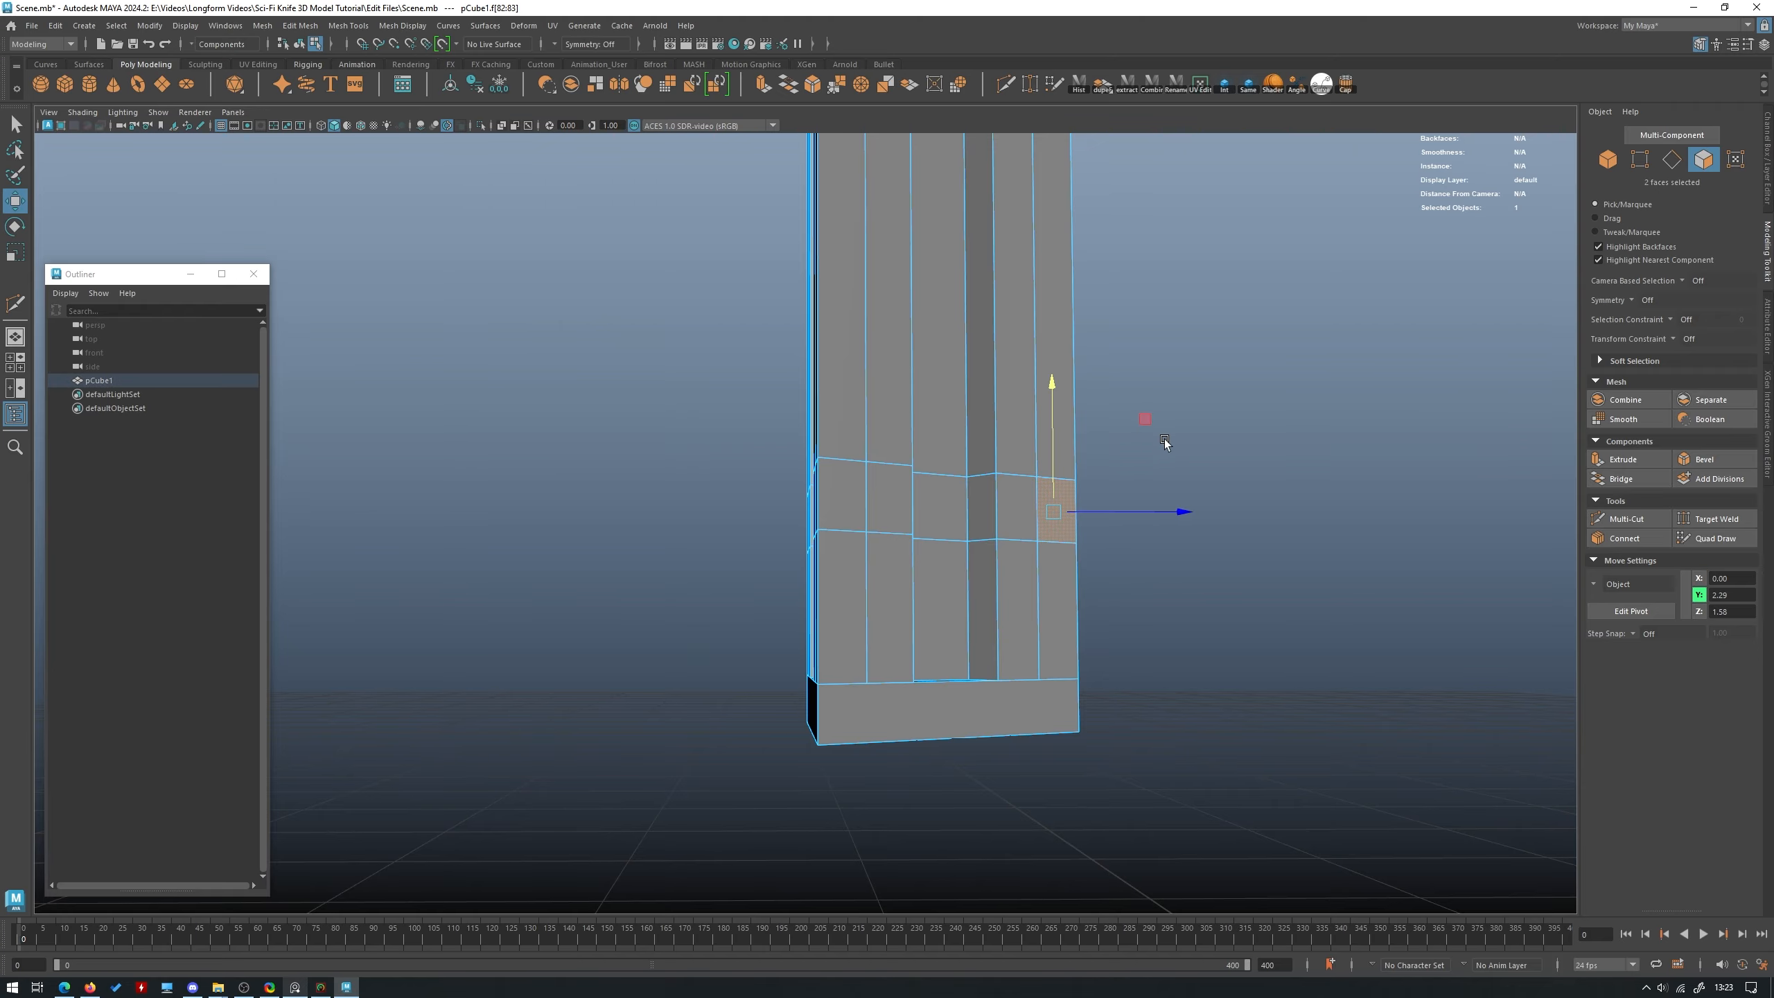
left_click_drag(1164, 438, 934, 506, "alt")
key("Delete")
left_click_drag(935, 516, 883, 531)
key("Delete")
key("Delete")
Bridge the facing vertical border edges inside each corner notch to close its inner wall.
right_click_drag(887, 567, 890, 513)
left_click_drag(936, 451, 699, 591, "alt")
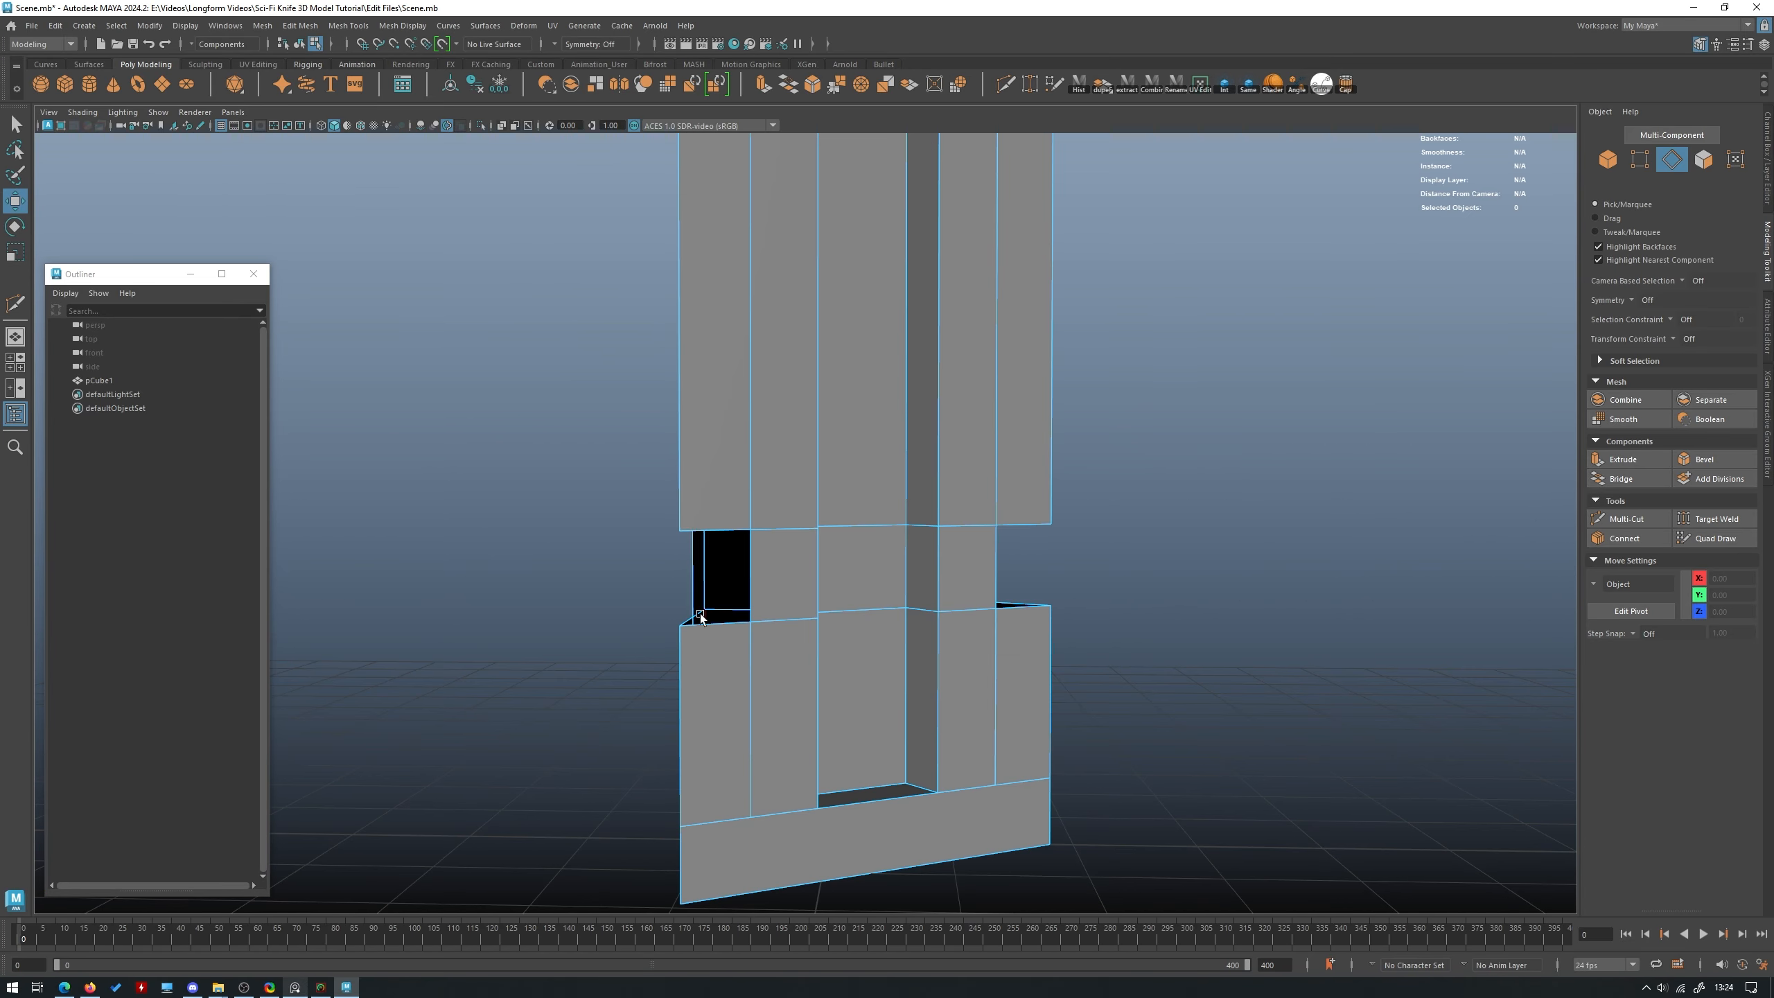
key("q")
left_click(694, 585)
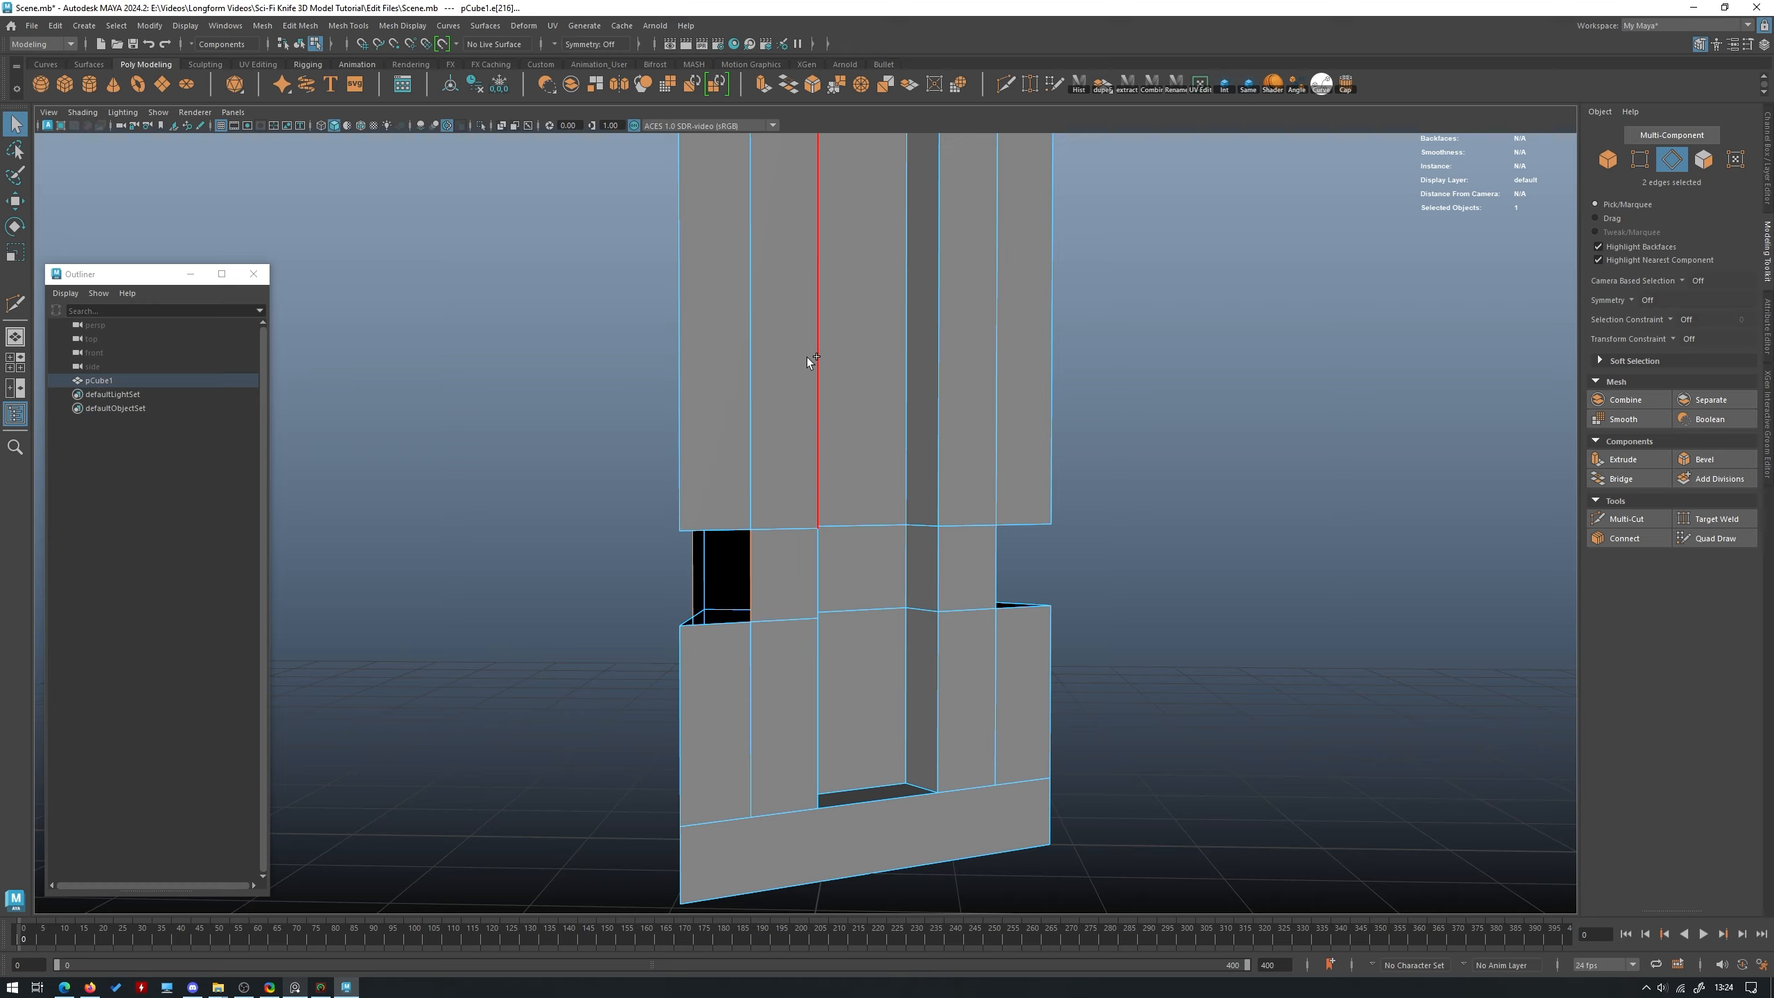
left_click(807, 358, "shift")
left_click(1625, 477)
left_click(1004, 562)
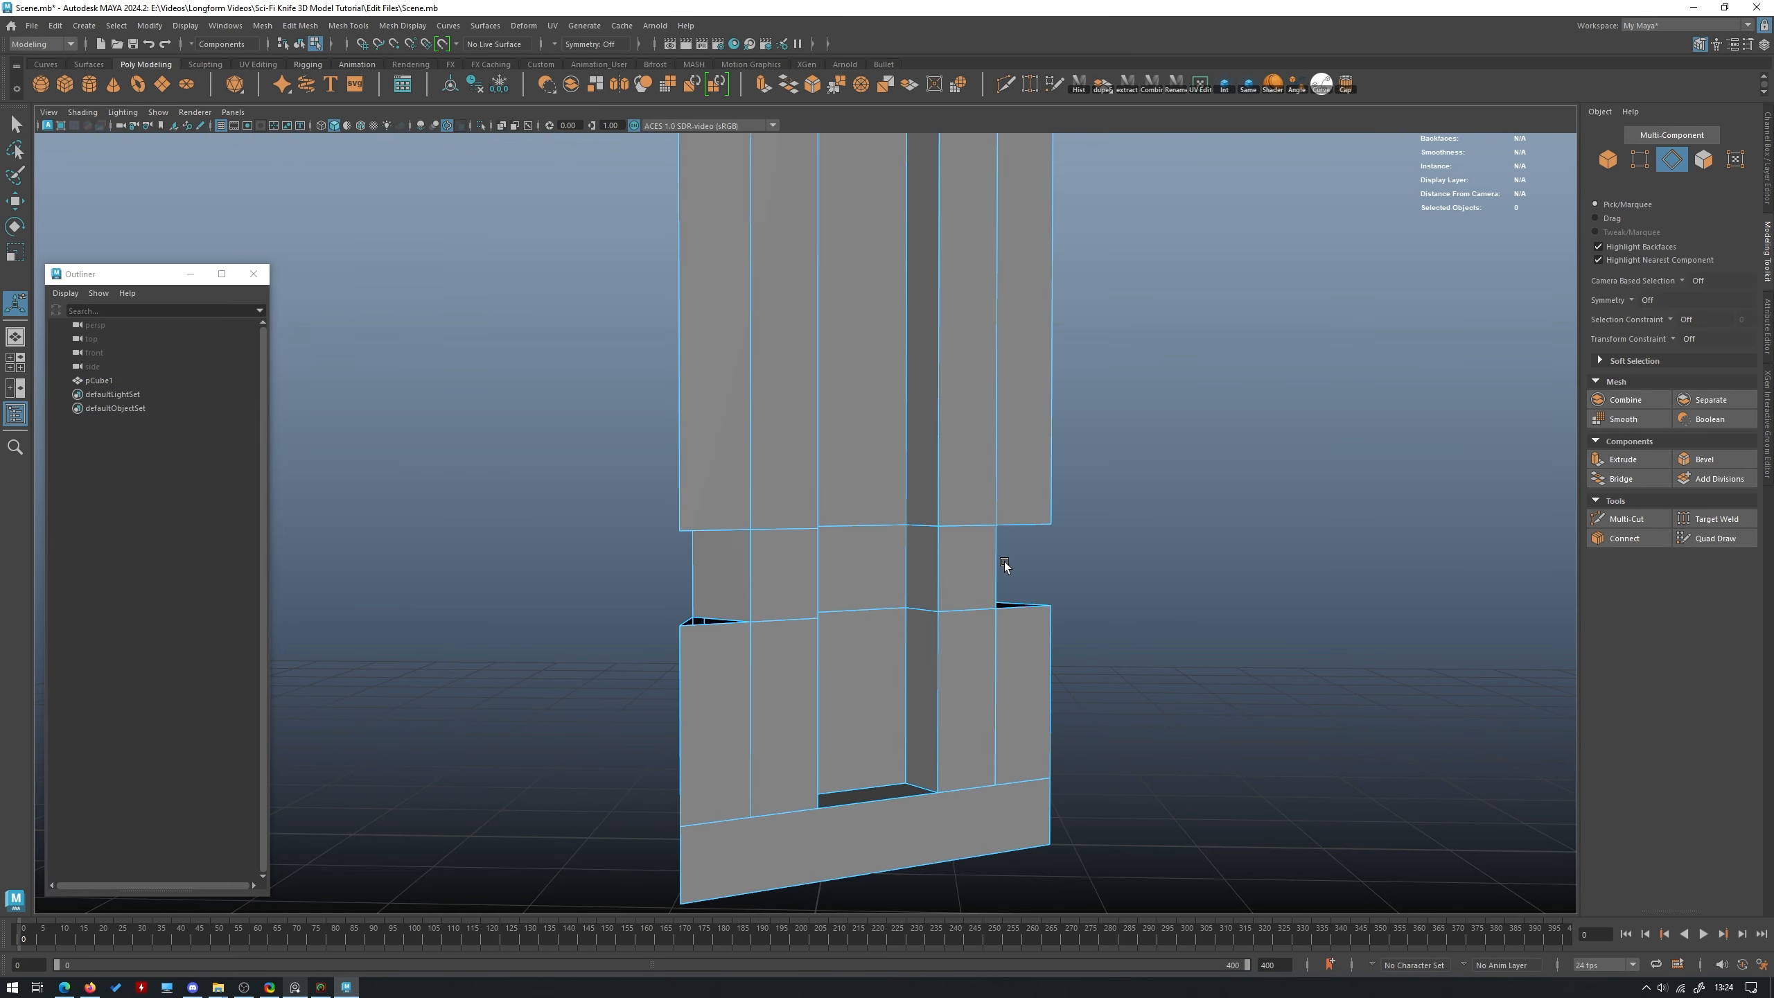
left_click_drag(1004, 562, 911, 593, "alt")
left_click(940, 601)
key("g")
Return the blade to whole-object selection and apply Fill Hole to its remaining openings.
left_click_drag(1031, 593, 903, 605, "alt")
left_click_drag(991, 661, 717, 461, "alt")
left_click_drag(704, 377, 669, 377, "alt")
key("F8")
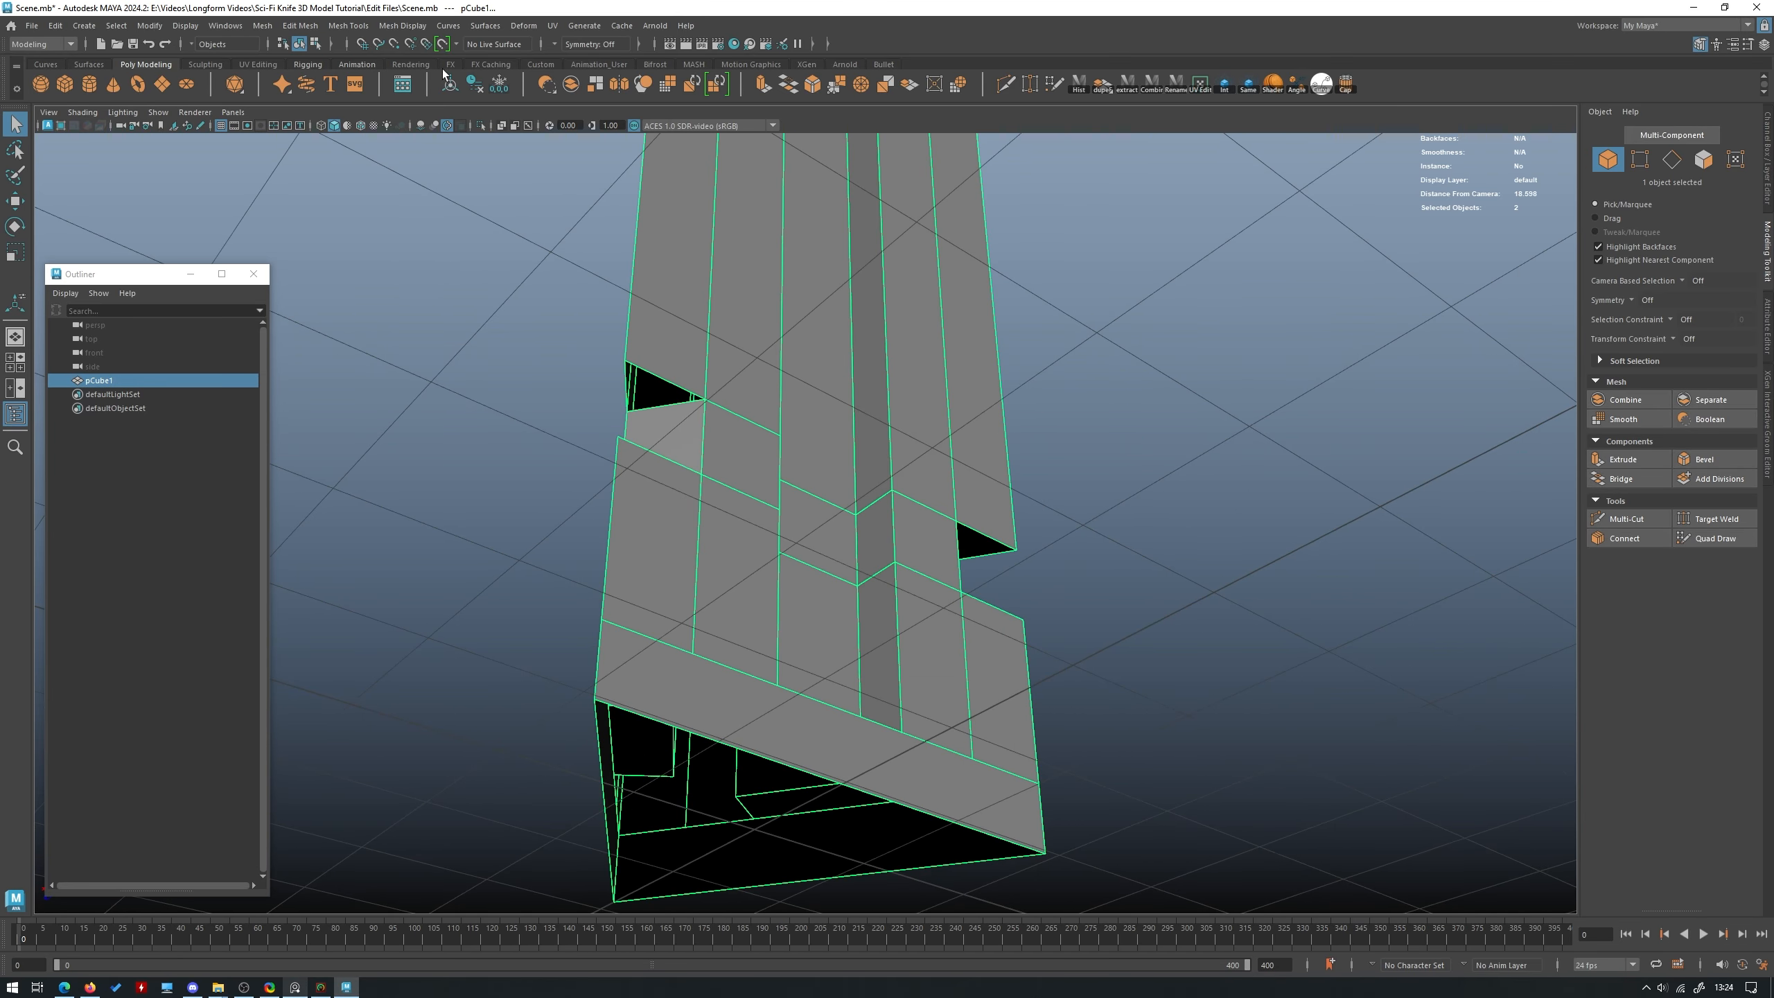
left_click(262, 26)
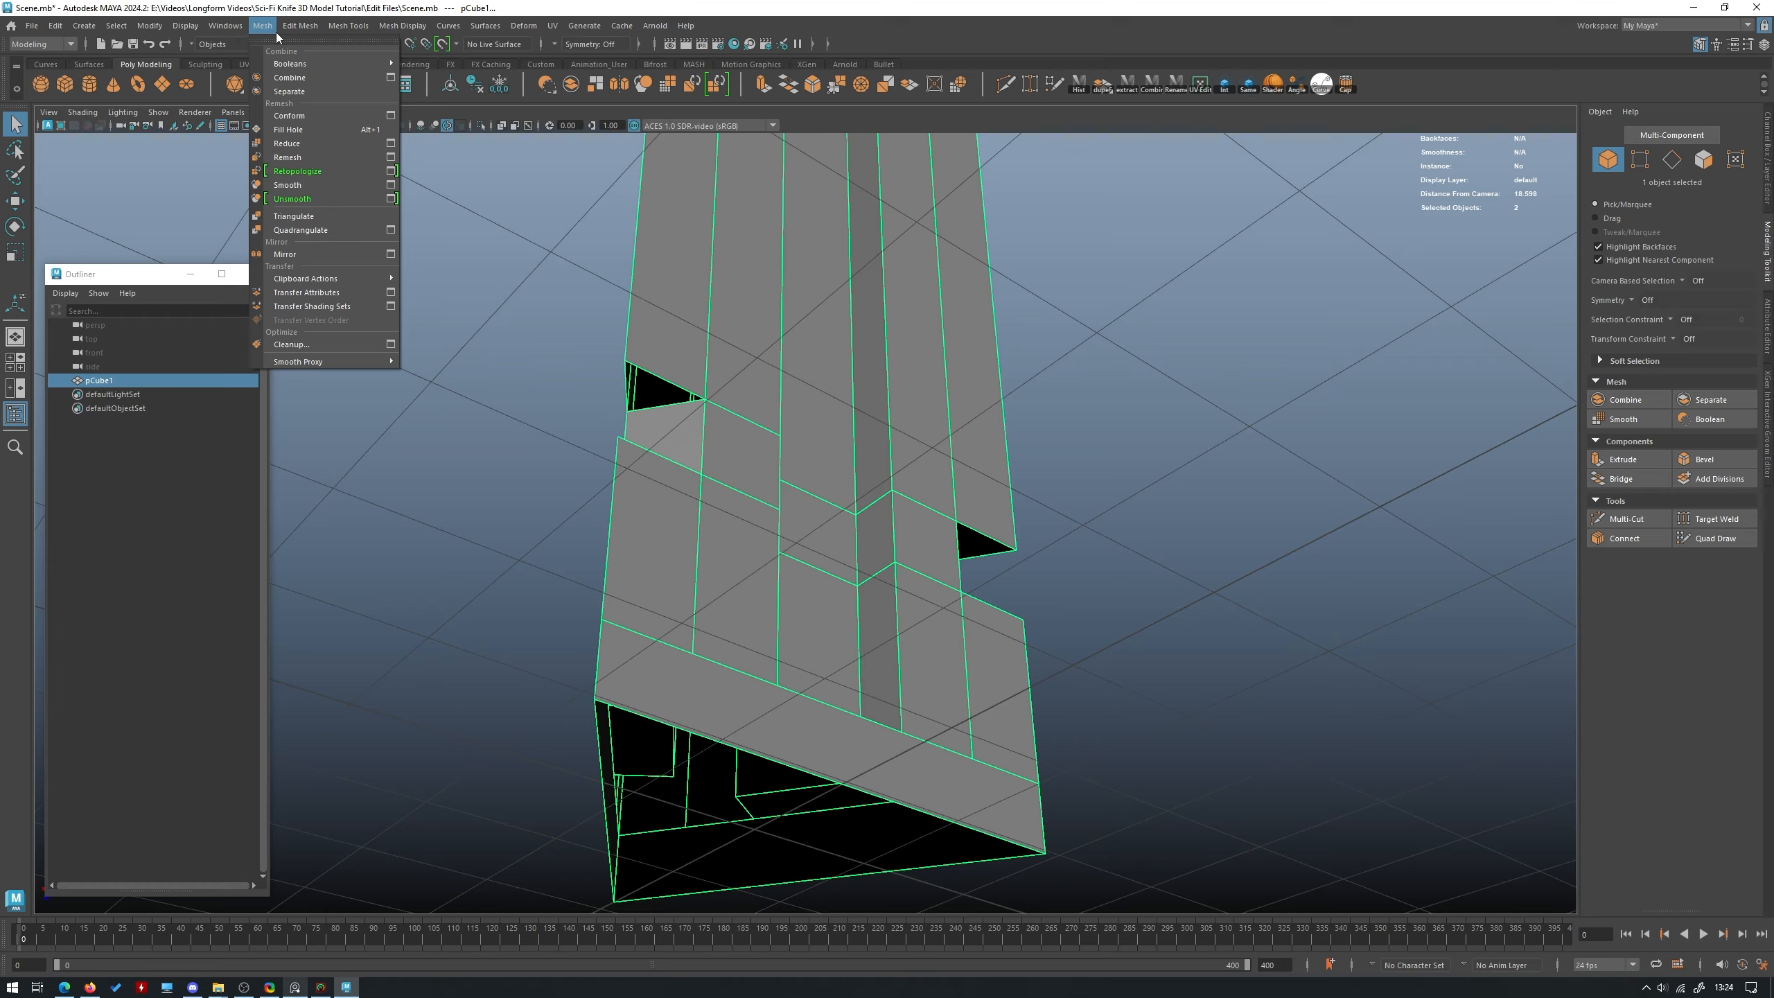
left_click(307, 129)
scroll(764, 679, "down", 3)
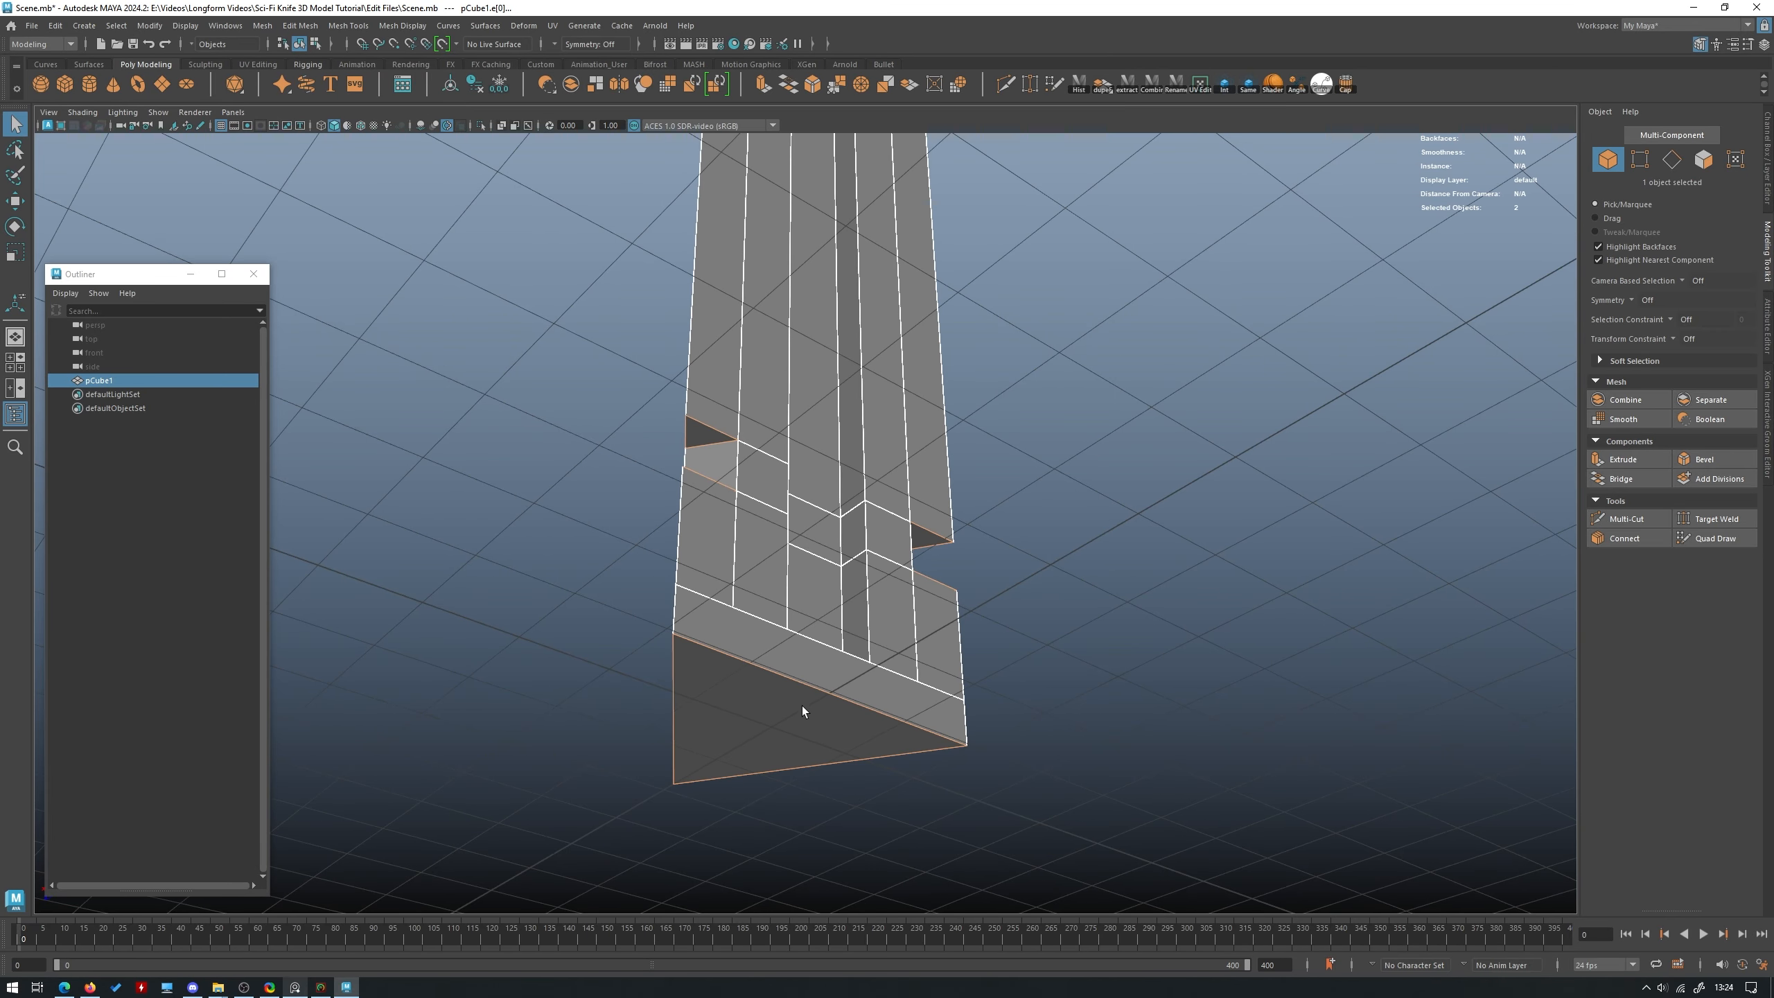
Delete the triangular face closing the blade's underside, restore whole-object selection, and deselect everything.
left_click_drag(802, 706, 1007, 585, "alt")
left_click(1711, 162)
left_click(836, 713)
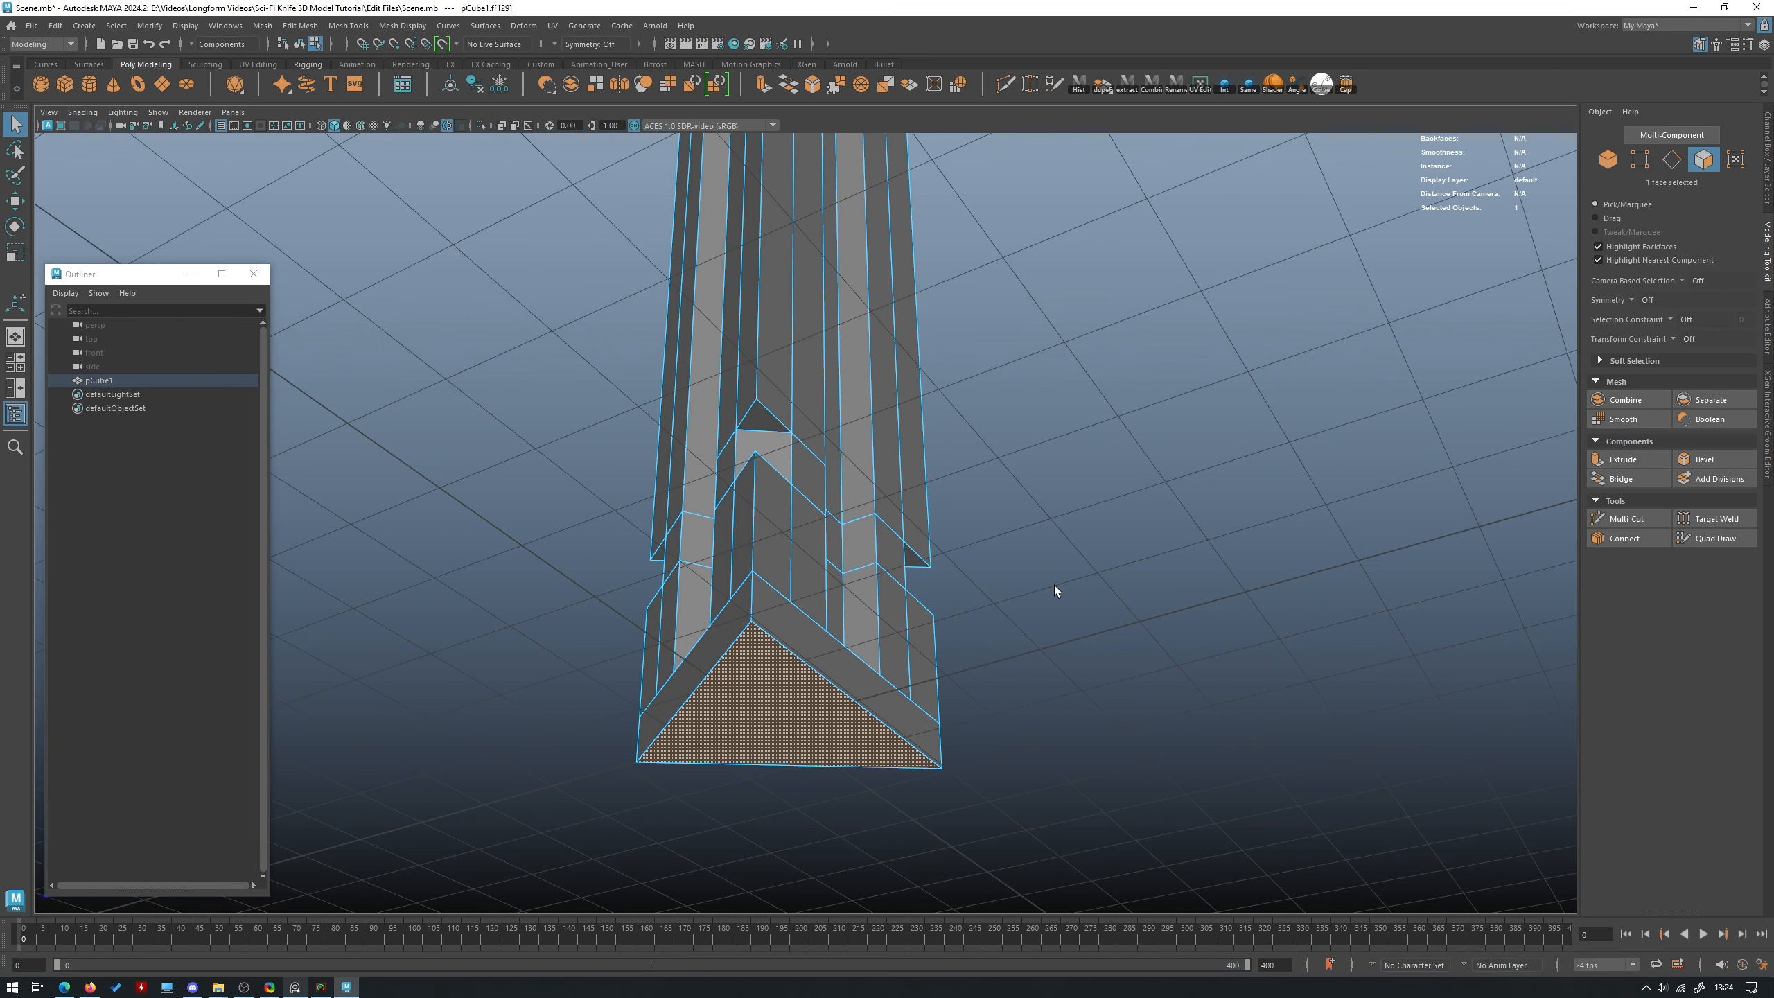
key("Delete")
key("w")
left_click(1606, 159)
left_click(1118, 335)
Examine the new corner notches close up and against the whole blade.
left_click_drag(1048, 349, 848, 462, "alt")
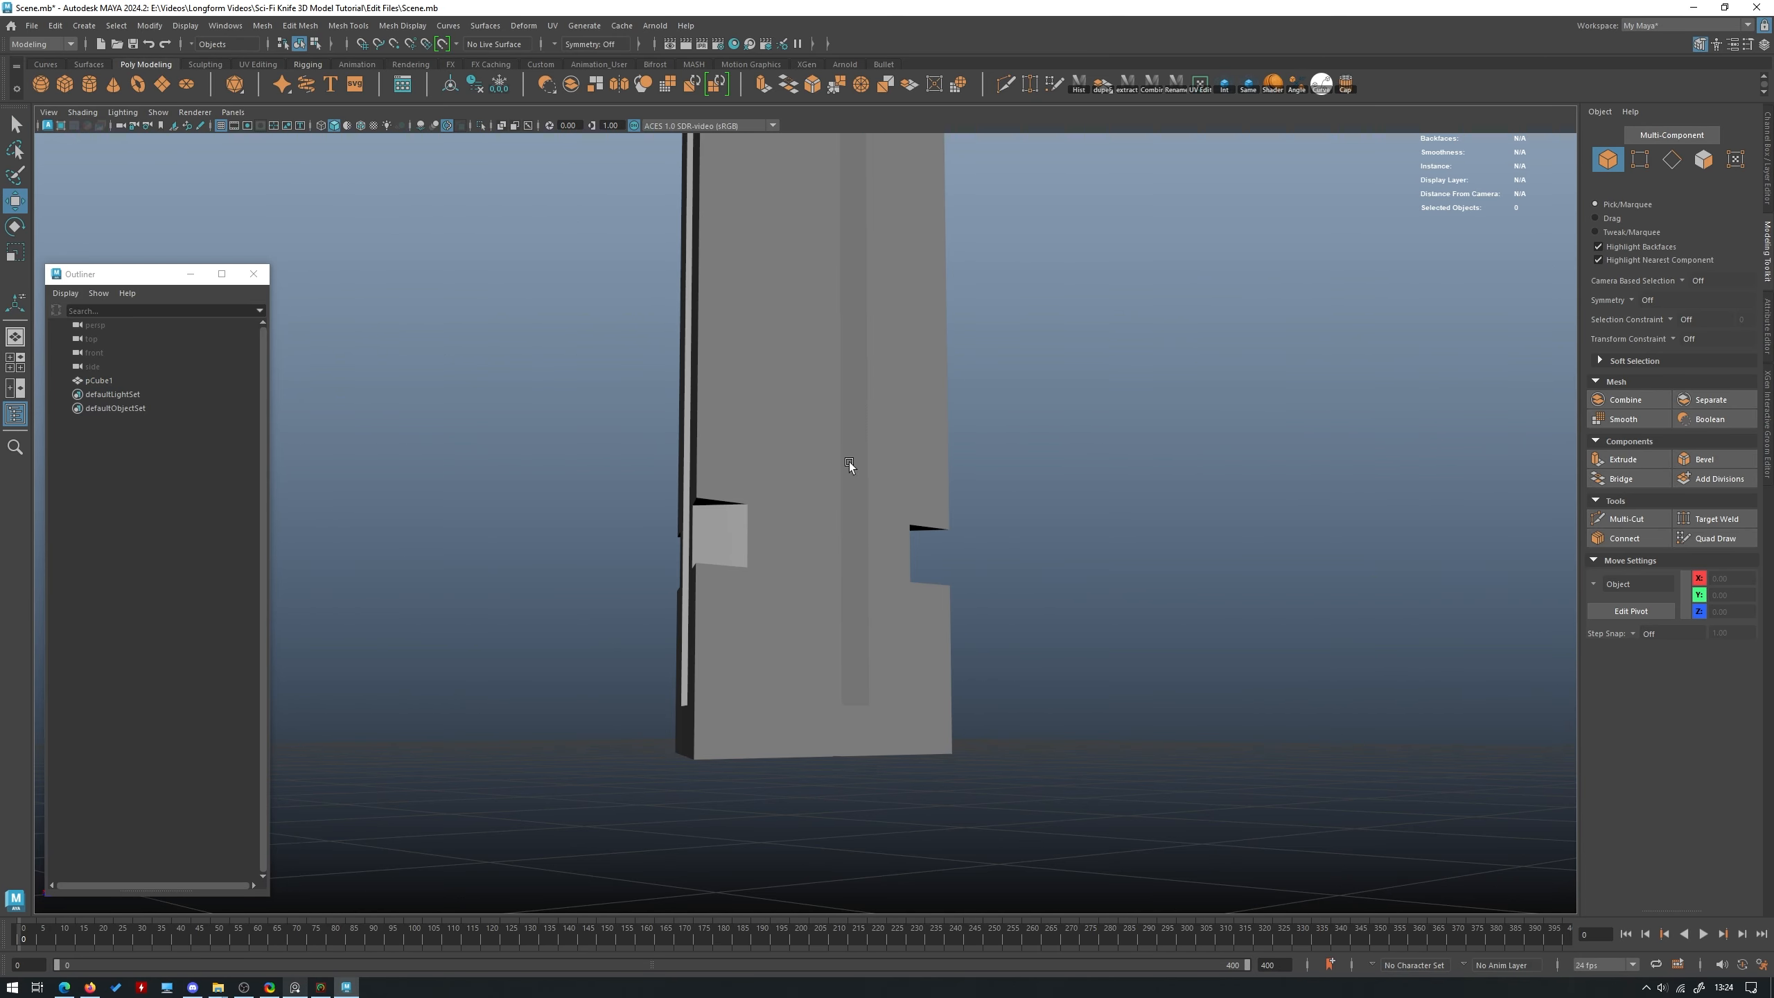
left_click(729, 531)
left_click(1264, 488)
left_click_drag(1264, 488, 1009, 409, "alt")
scroll(1009, 409, "down", 8)
middle_click_drag(1008, 409, 958, 575, "alt")
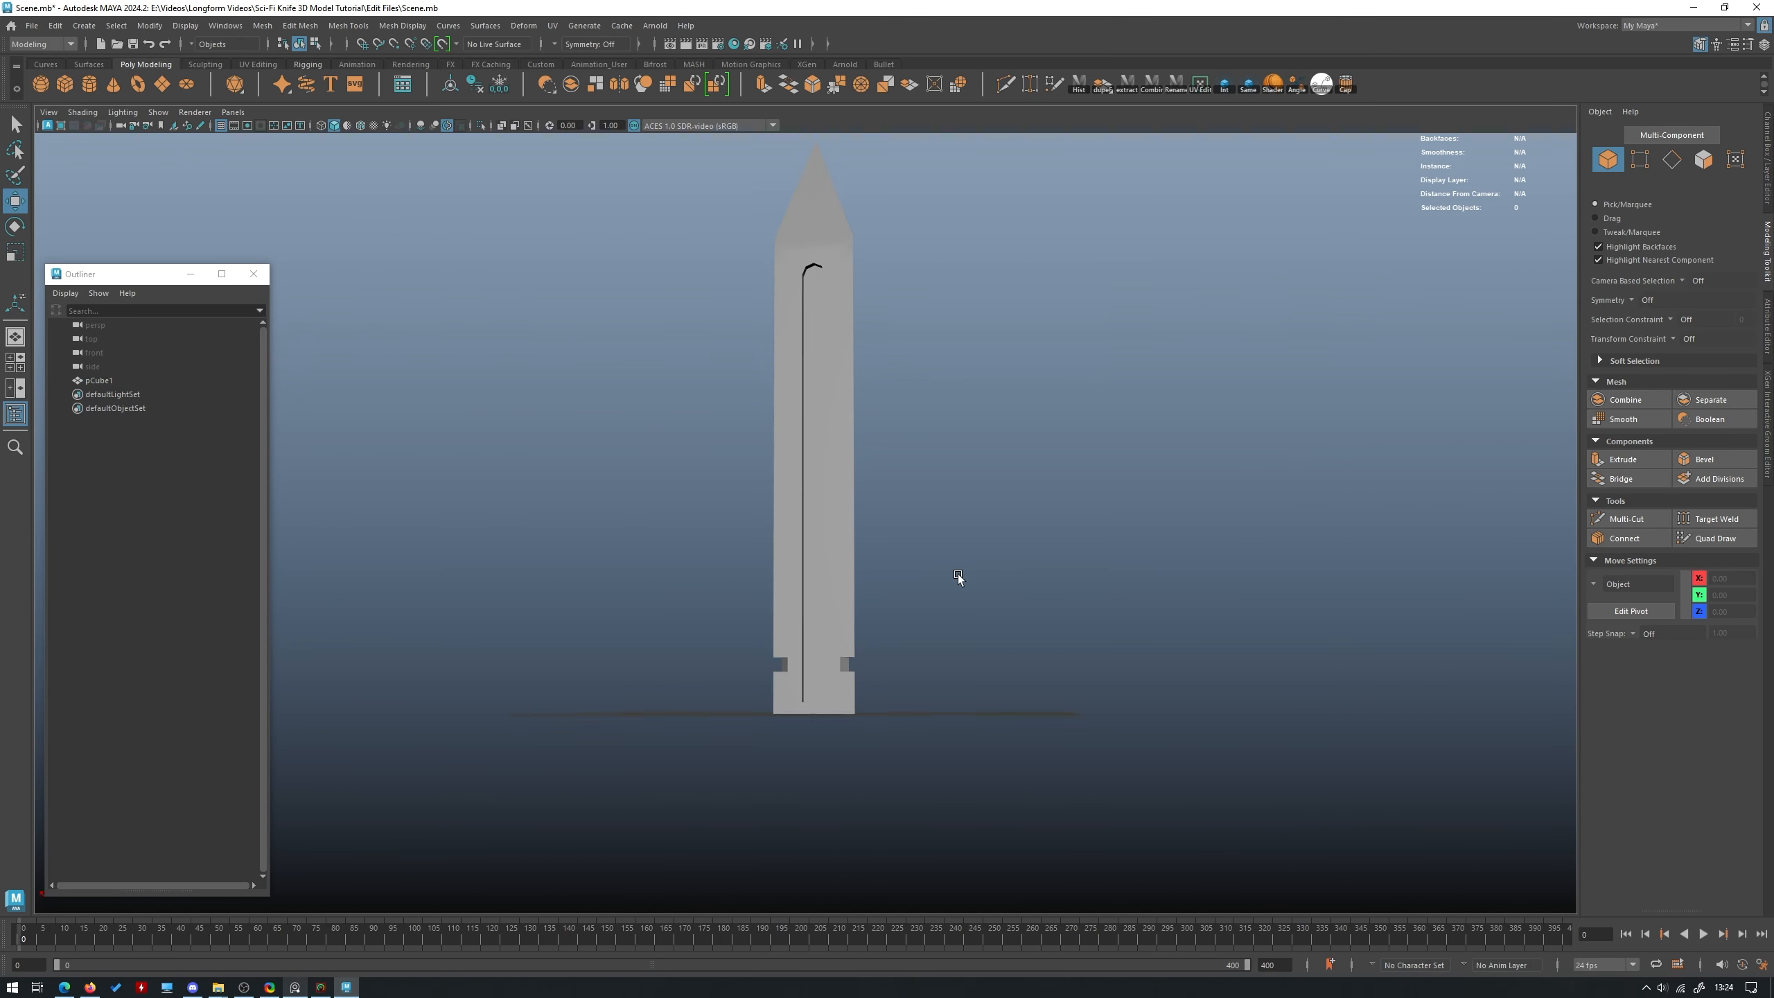
left_click_drag(958, 574, 901, 594, "alt")
right_click_drag(881, 598, 1090, 661, "alt")
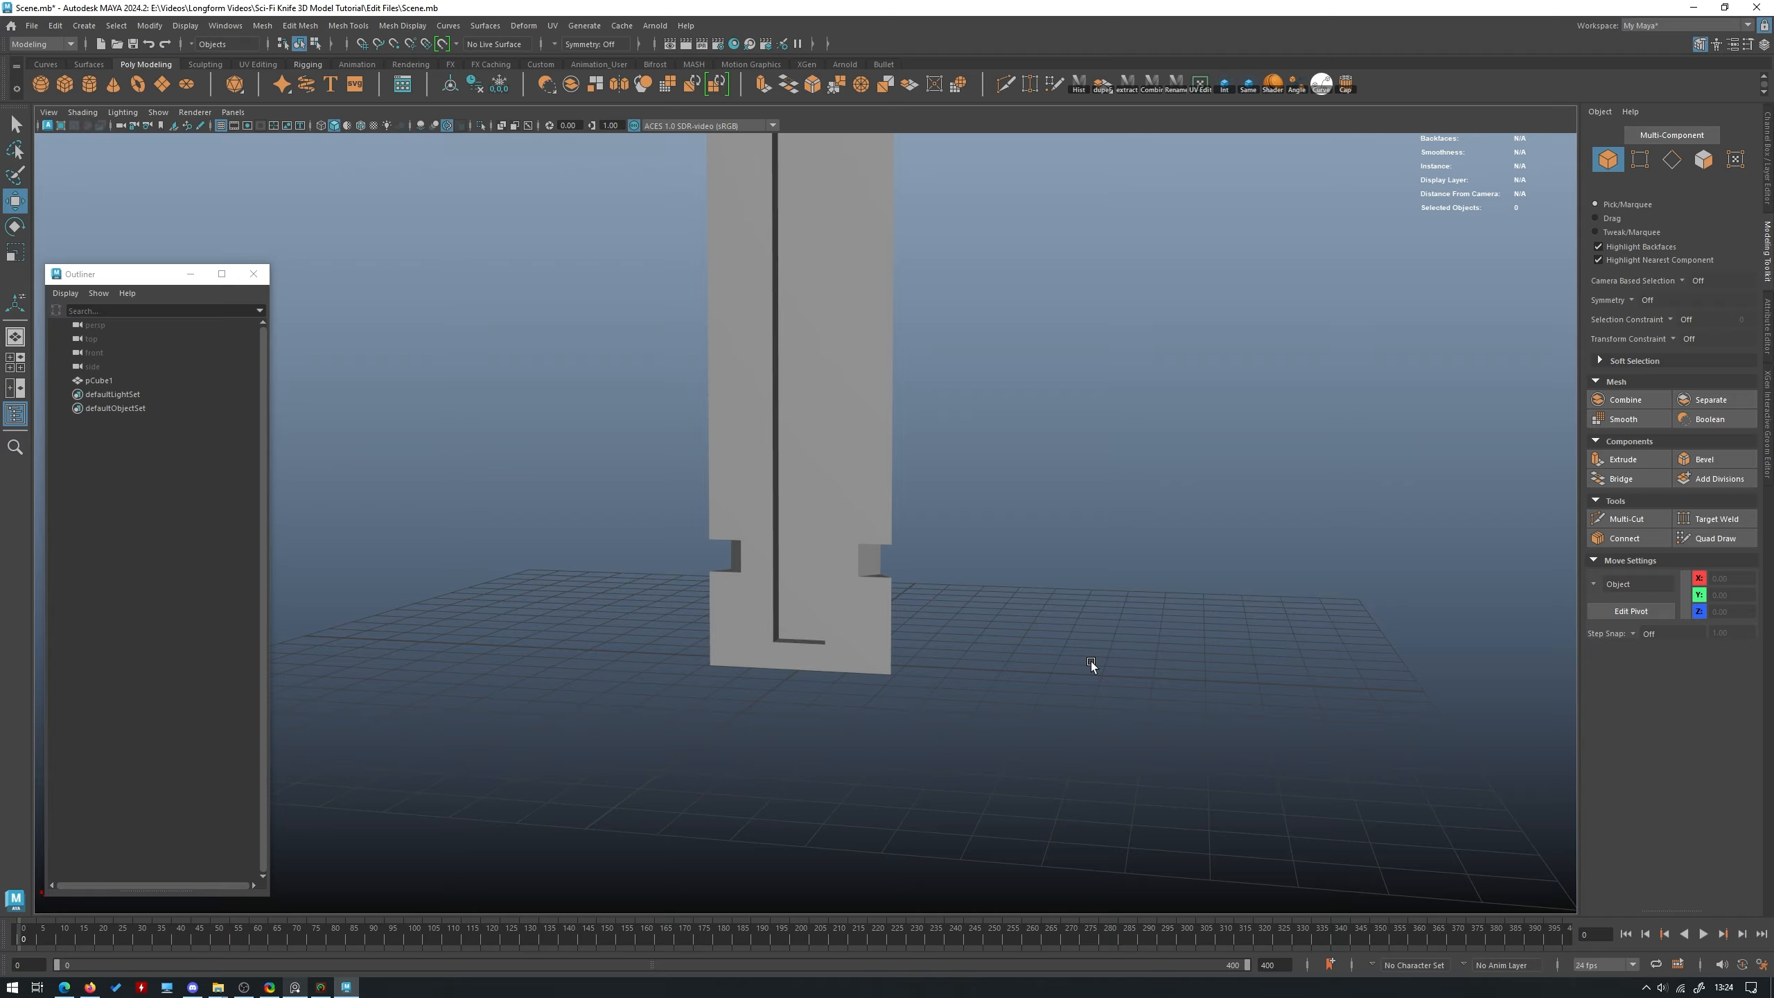
Select the upper and lower inner edges of all three corner notches and bevel them.
key("y")
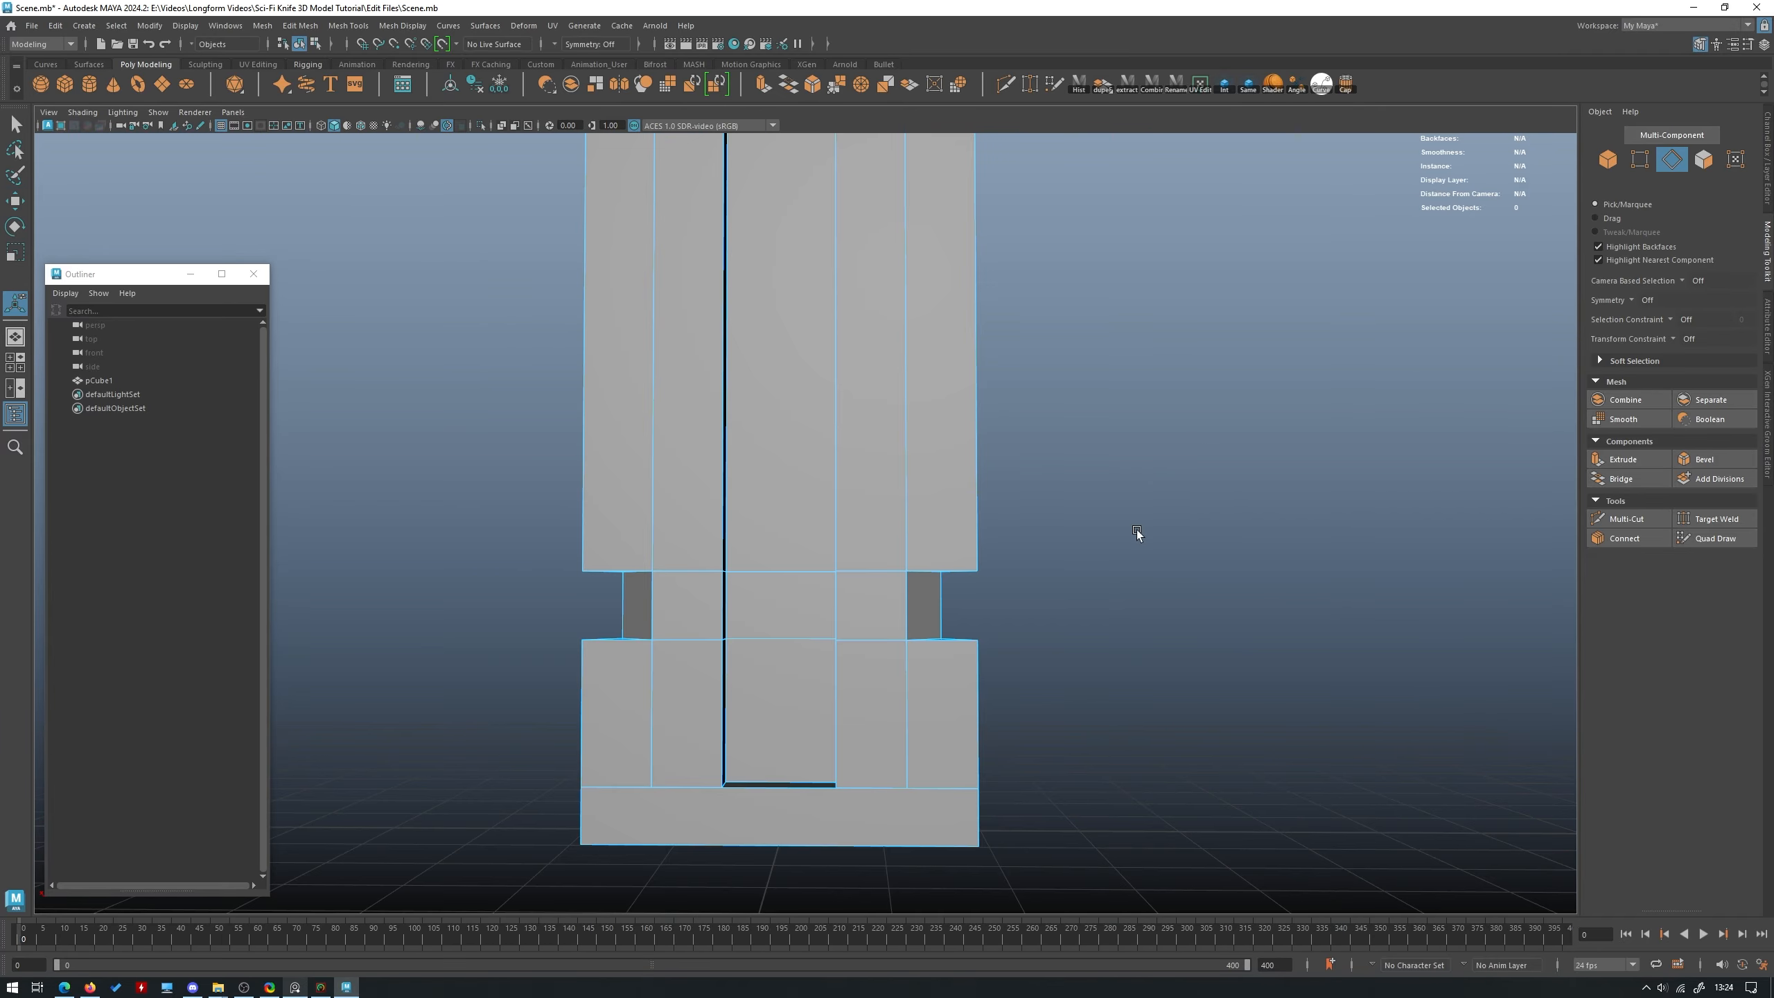
left_click_drag(1137, 531, 960, 534, "alt")
right_click_drag(960, 535, 986, 580, "alt")
left_click_drag(985, 580, 819, 632, "alt")
left_click(886, 530)
key("q")
left_click(818, 644, "shift")
left_click_drag(1096, 626, 963, 582, "alt")
left_click(916, 654, "shift")
left_click_drag(813, 443, 841, 613, "alt")
left_click(814, 676, "shift")
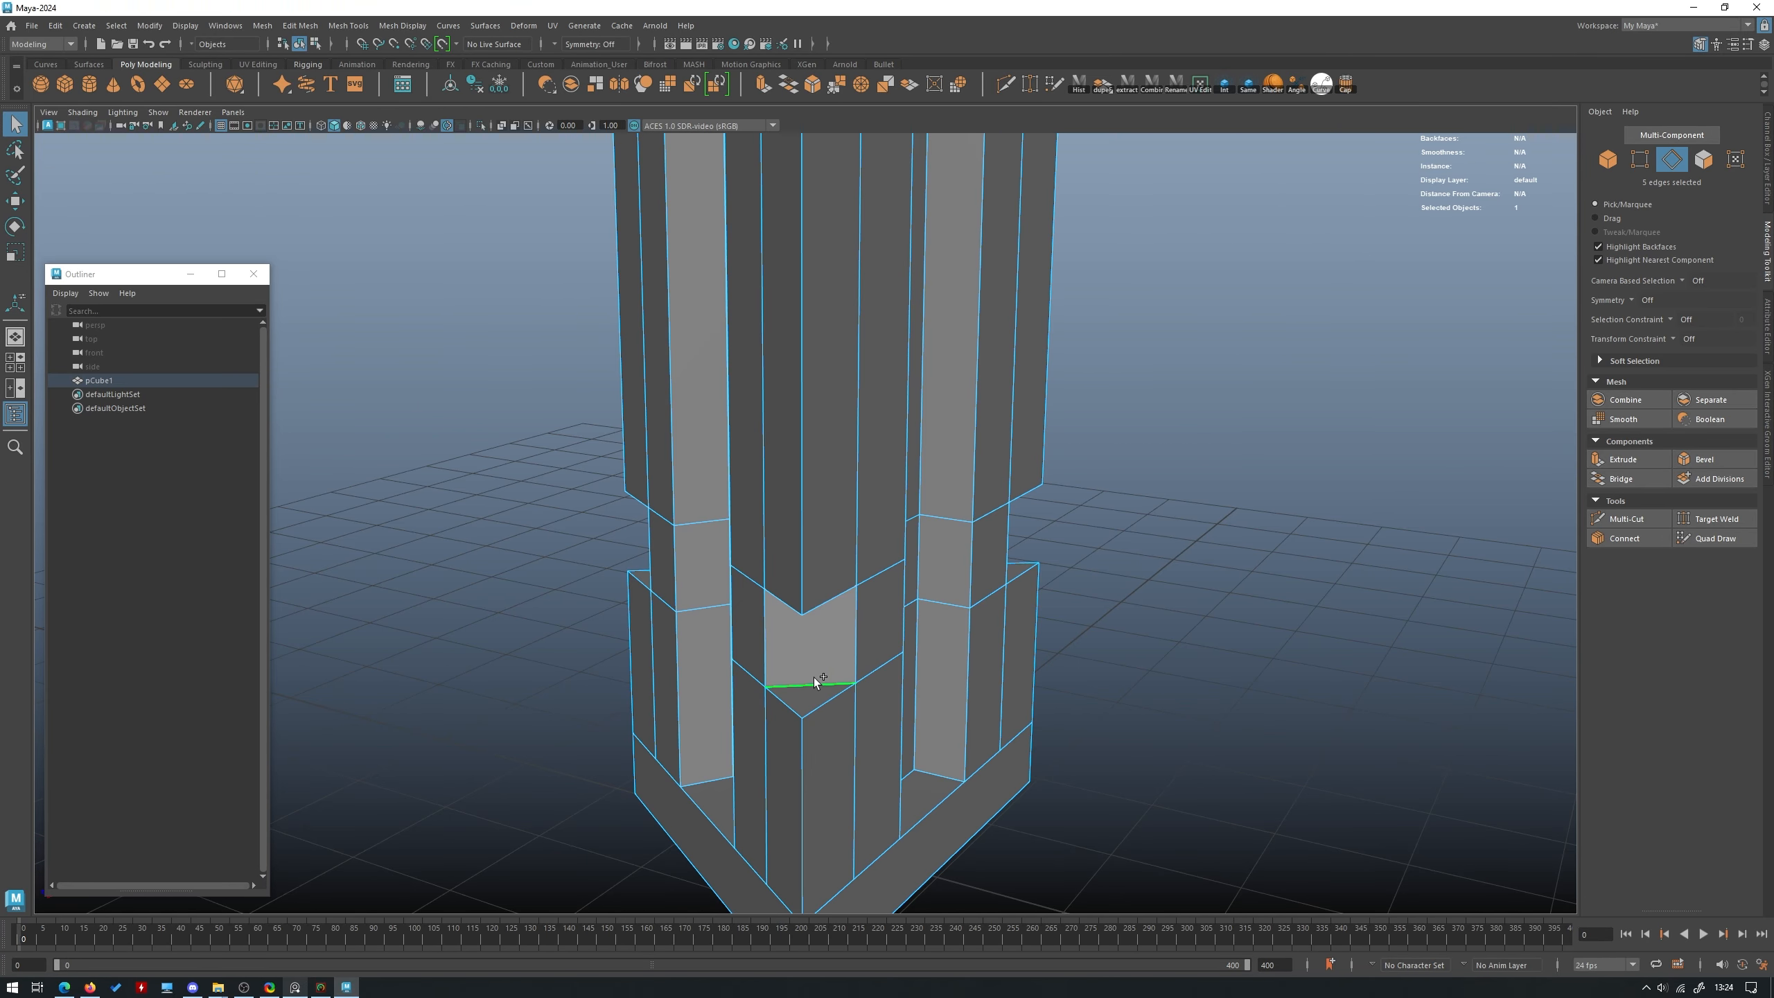
left_click_drag(813, 676, 964, 601, "alt")
left_click(1702, 459)
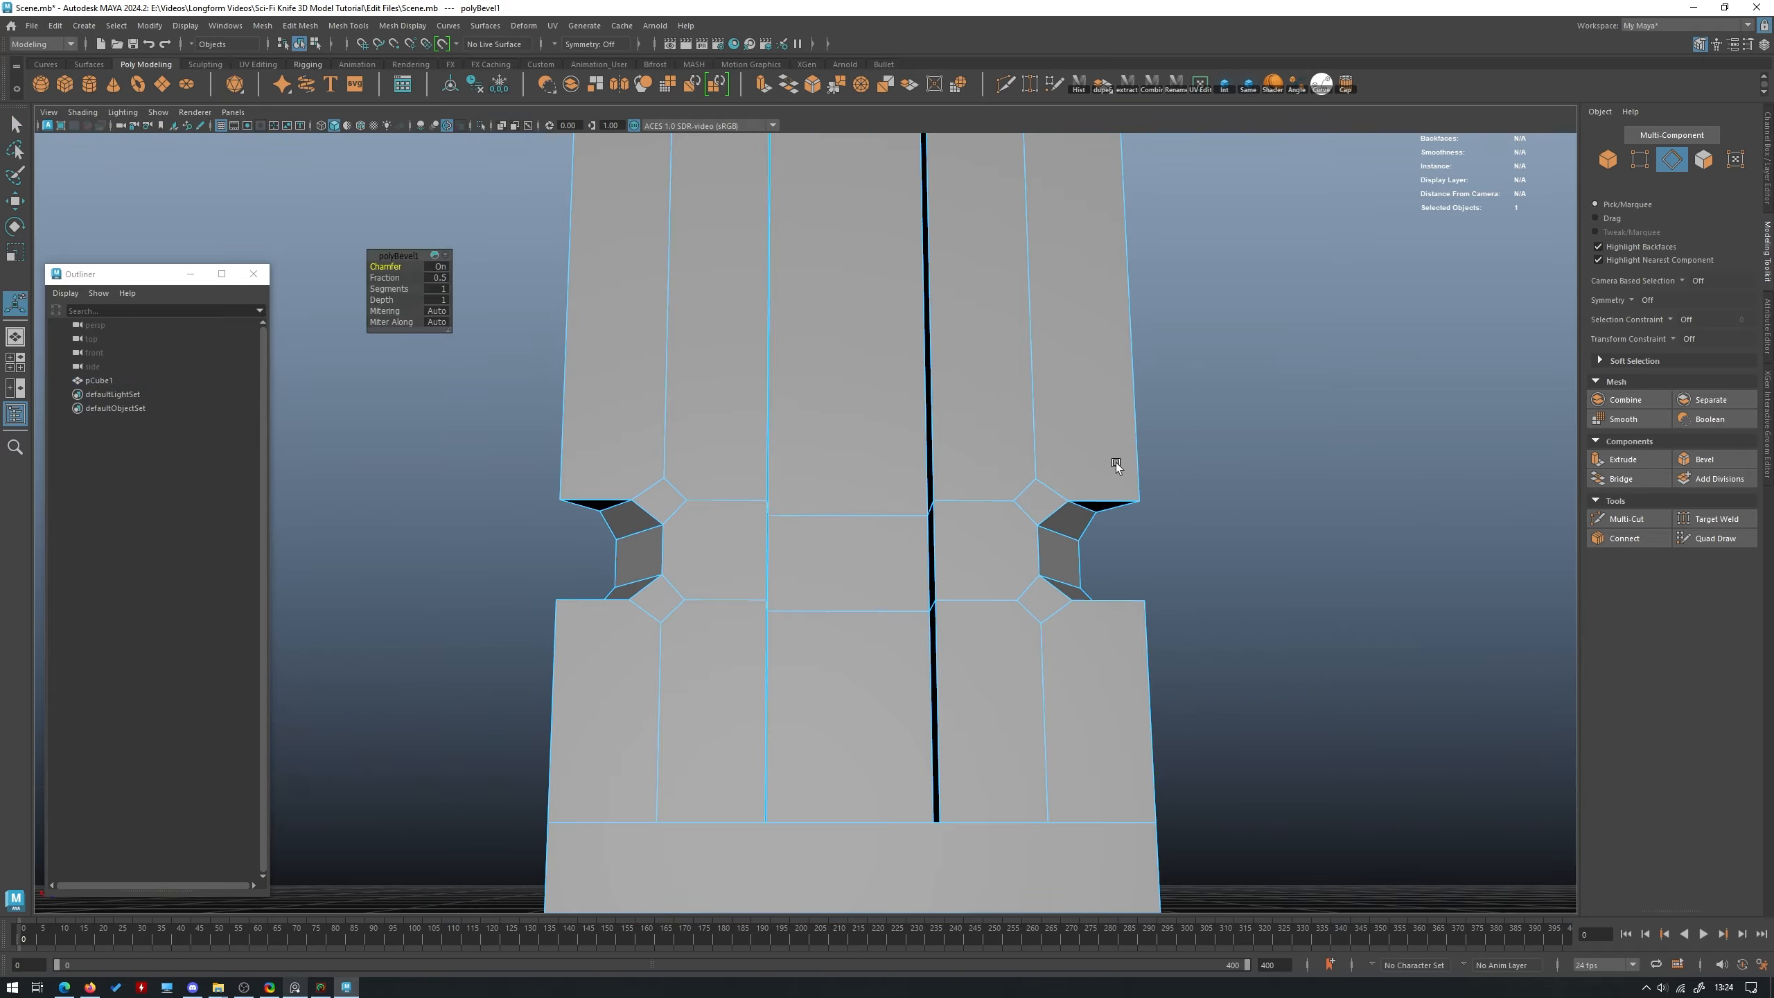
Increase the bevel's fraction until the cuts meet at the middle of each notch wall, and clear the selection in object mode.
left_click_drag(384, 277, 559, 256)
right_click_drag(978, 318, 882, 269, "alt")
left_click(1085, 232)
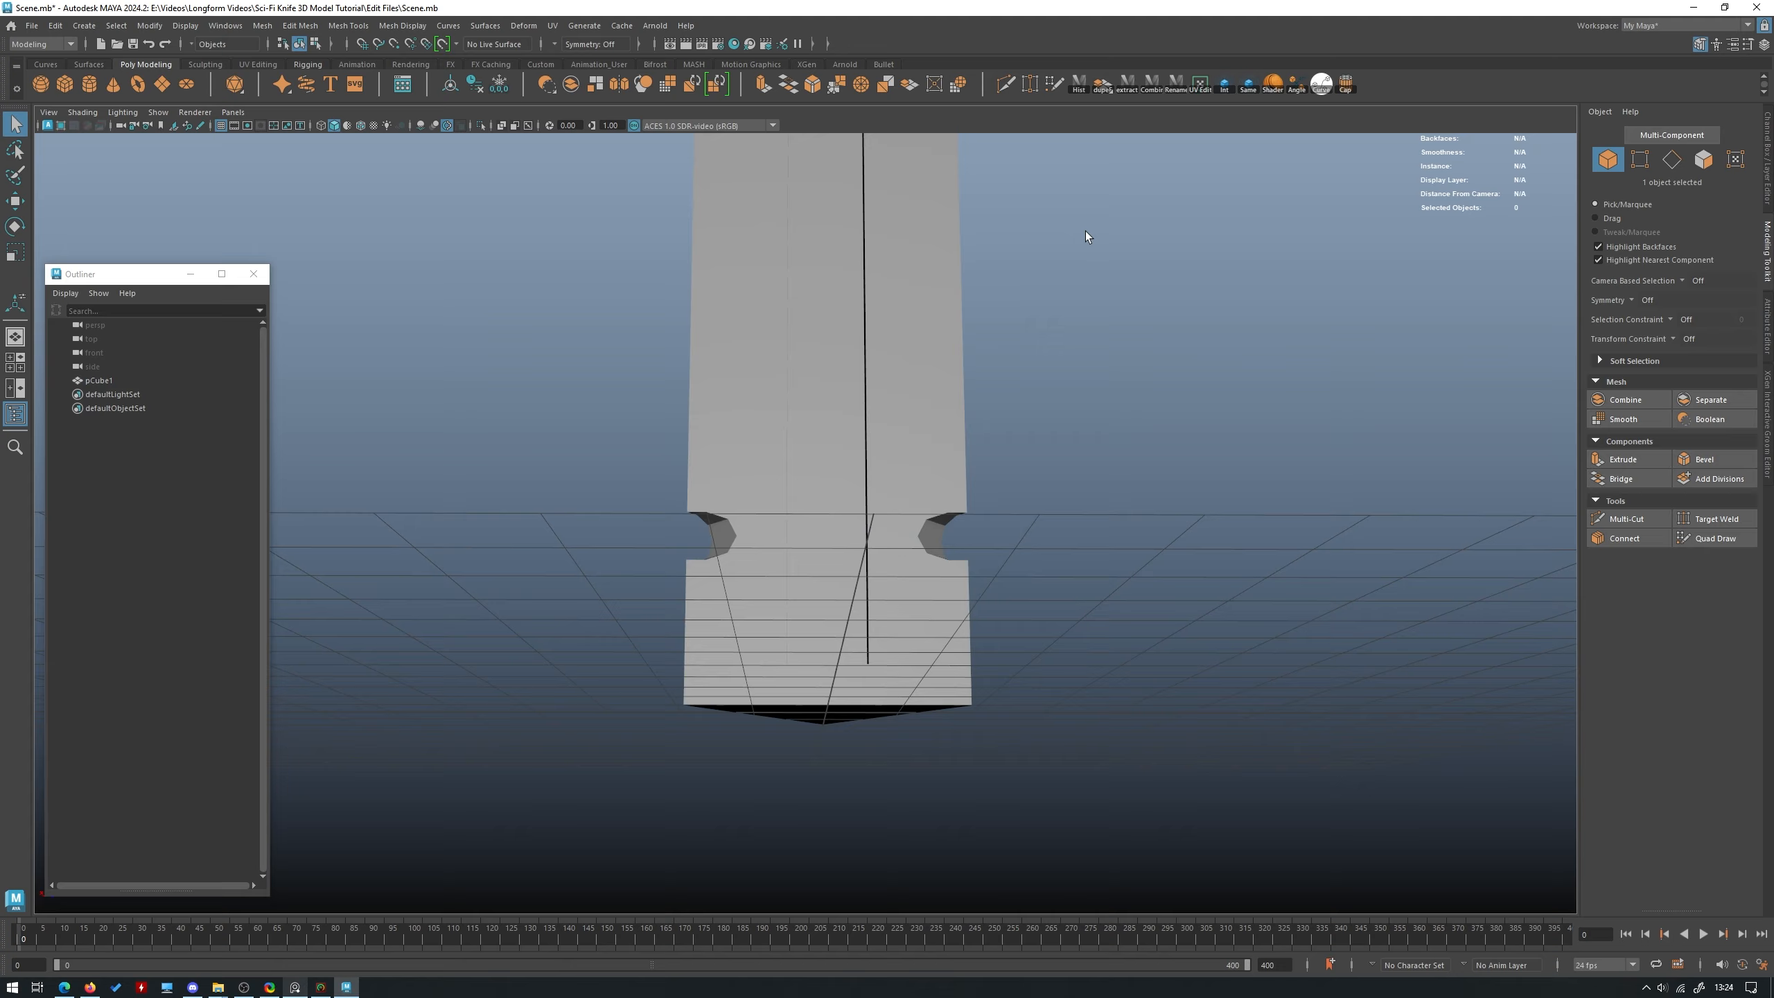
Examine the bevelled notches on the whole blade and check the wireframe around them up close.
right_click_drag(1085, 231, 936, 273, "alt")
left_click_drag(936, 272, 1005, 301, "alt")
middle_click_drag(1005, 301, 871, 507, "alt")
left_click_drag(871, 507, 530, 503, "alt")
right_click_drag(530, 503, 811, 553, "alt")
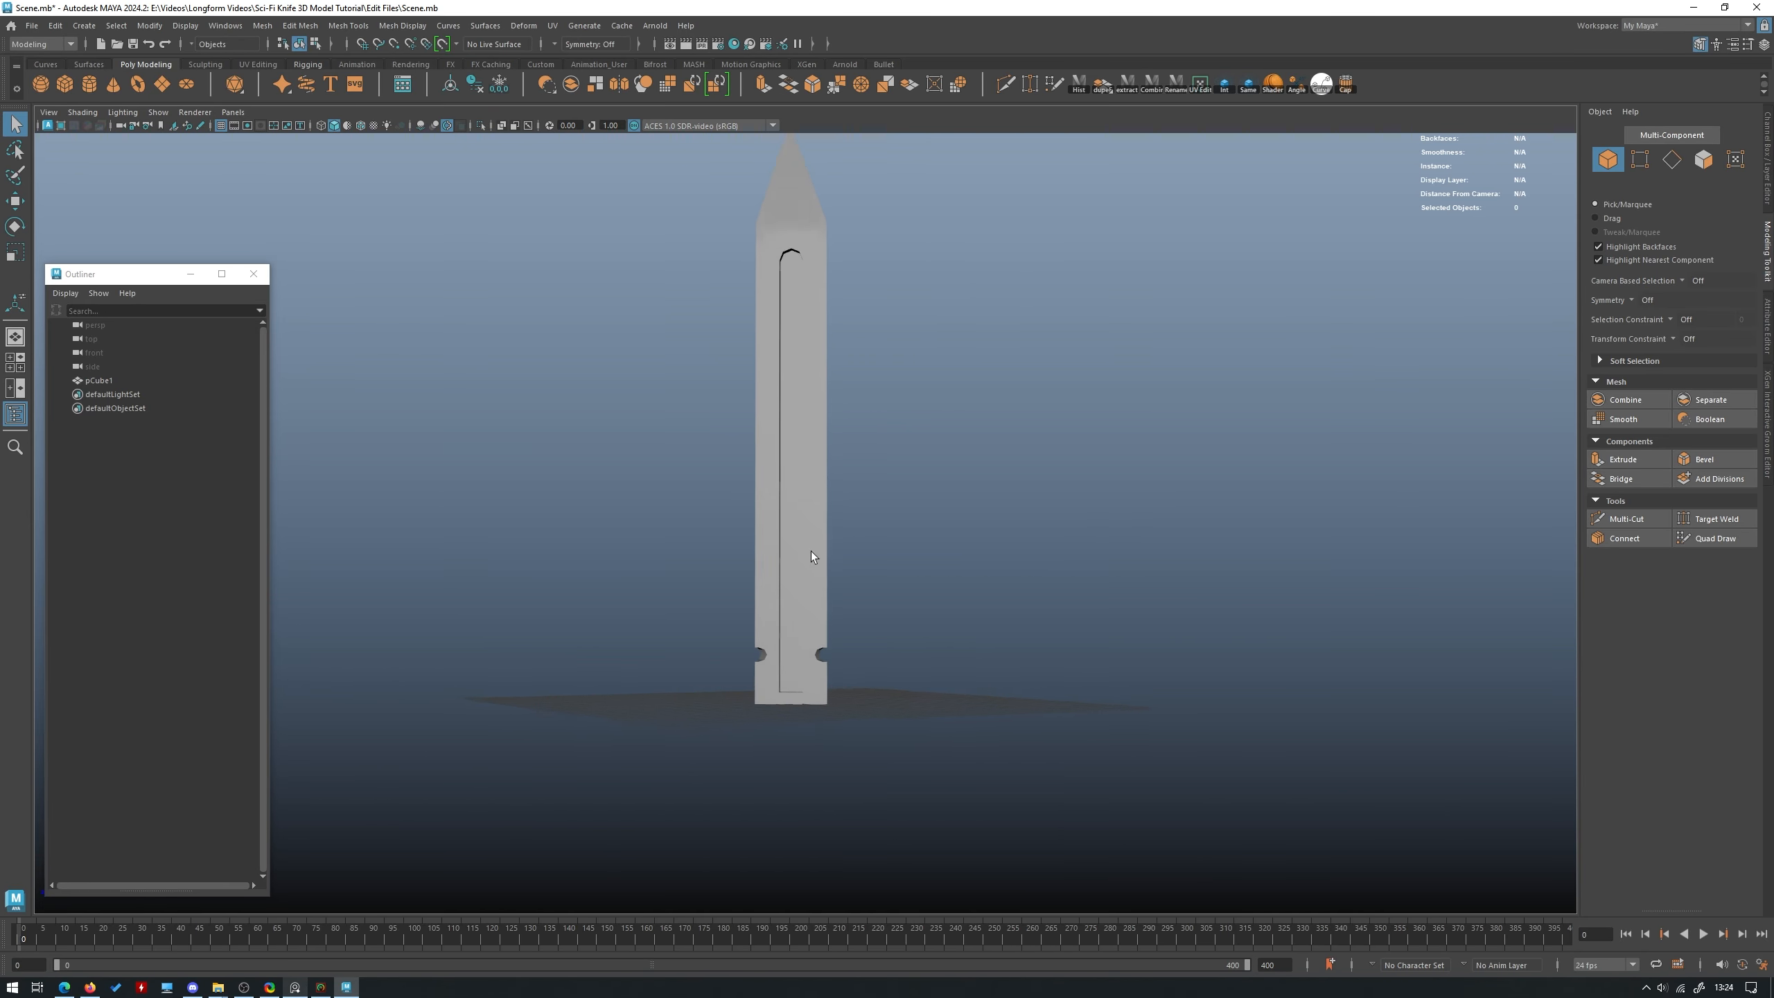
middle_click_drag(810, 552, 824, 461, "alt")
left_click_drag(824, 462, 1022, 617, "alt")
right_click_drag(1022, 617, 1108, 654, "alt")
left_click(894, 601)
middle_click_drag(977, 614, 958, 590, "alt")
left_click_drag(958, 591, 866, 560, "alt")
right_click_drag(867, 559, 925, 589, "alt")
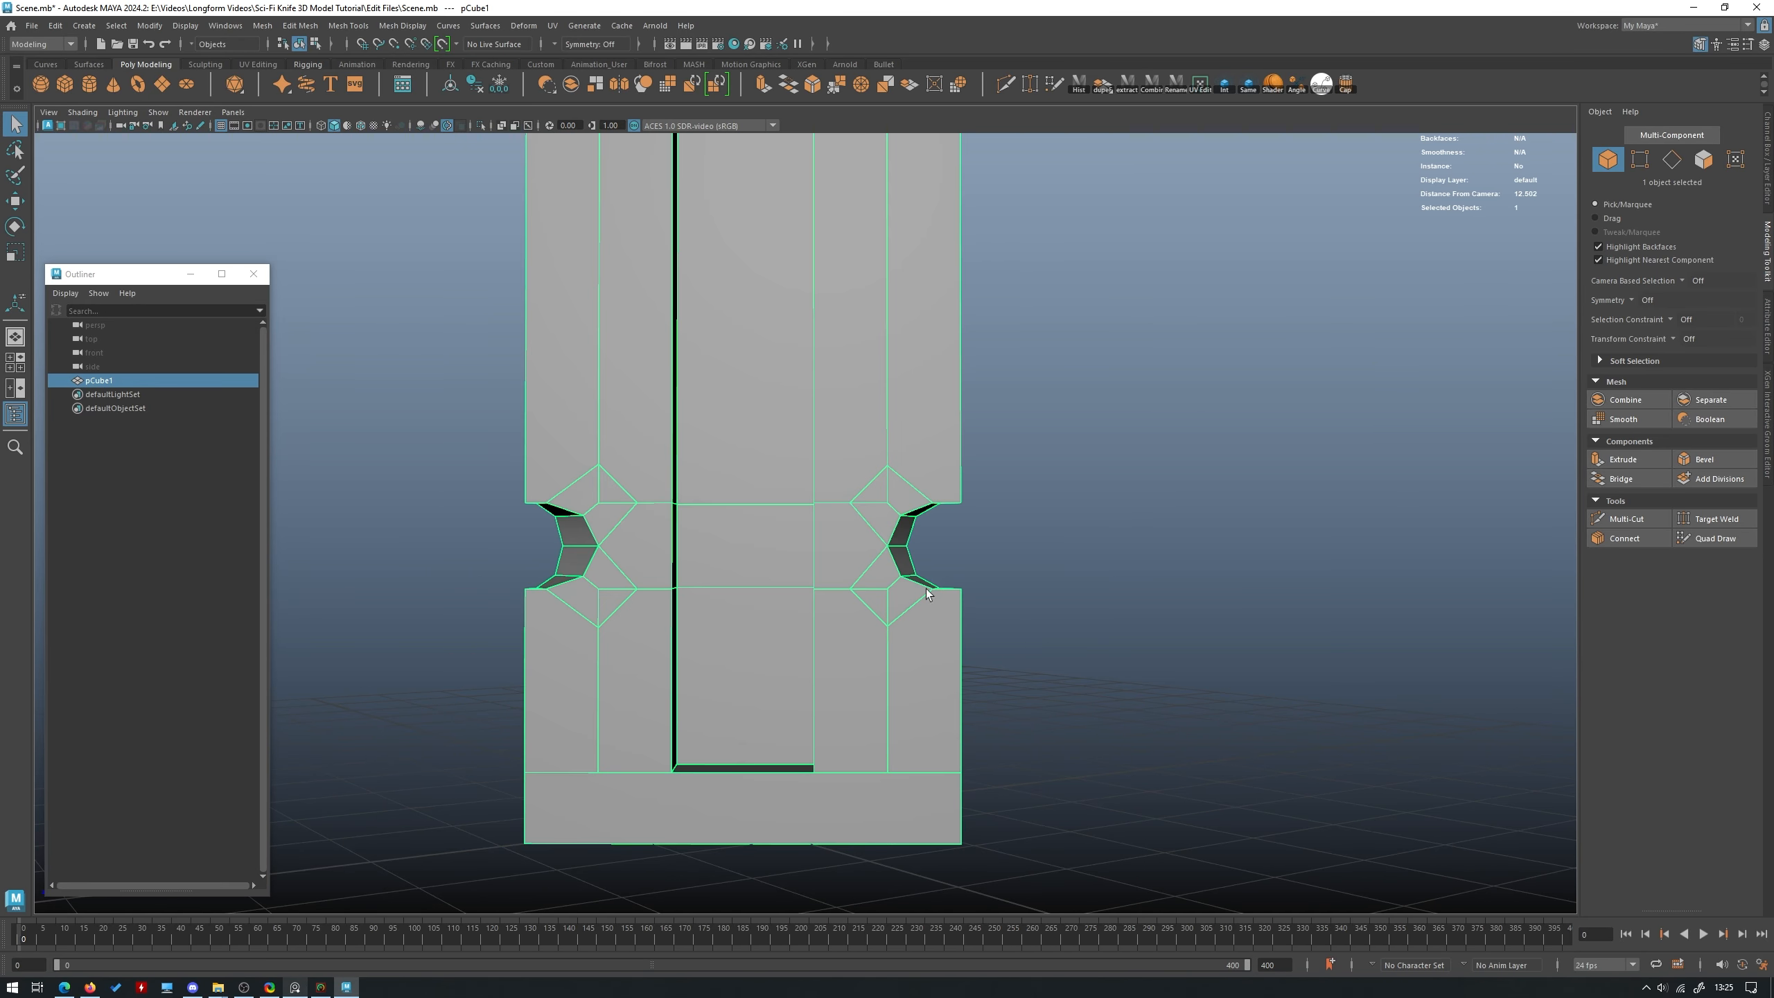
middle_click_drag(875, 456, 941, 467, "alt")
right_click_drag(940, 467, 1034, 525, "alt")
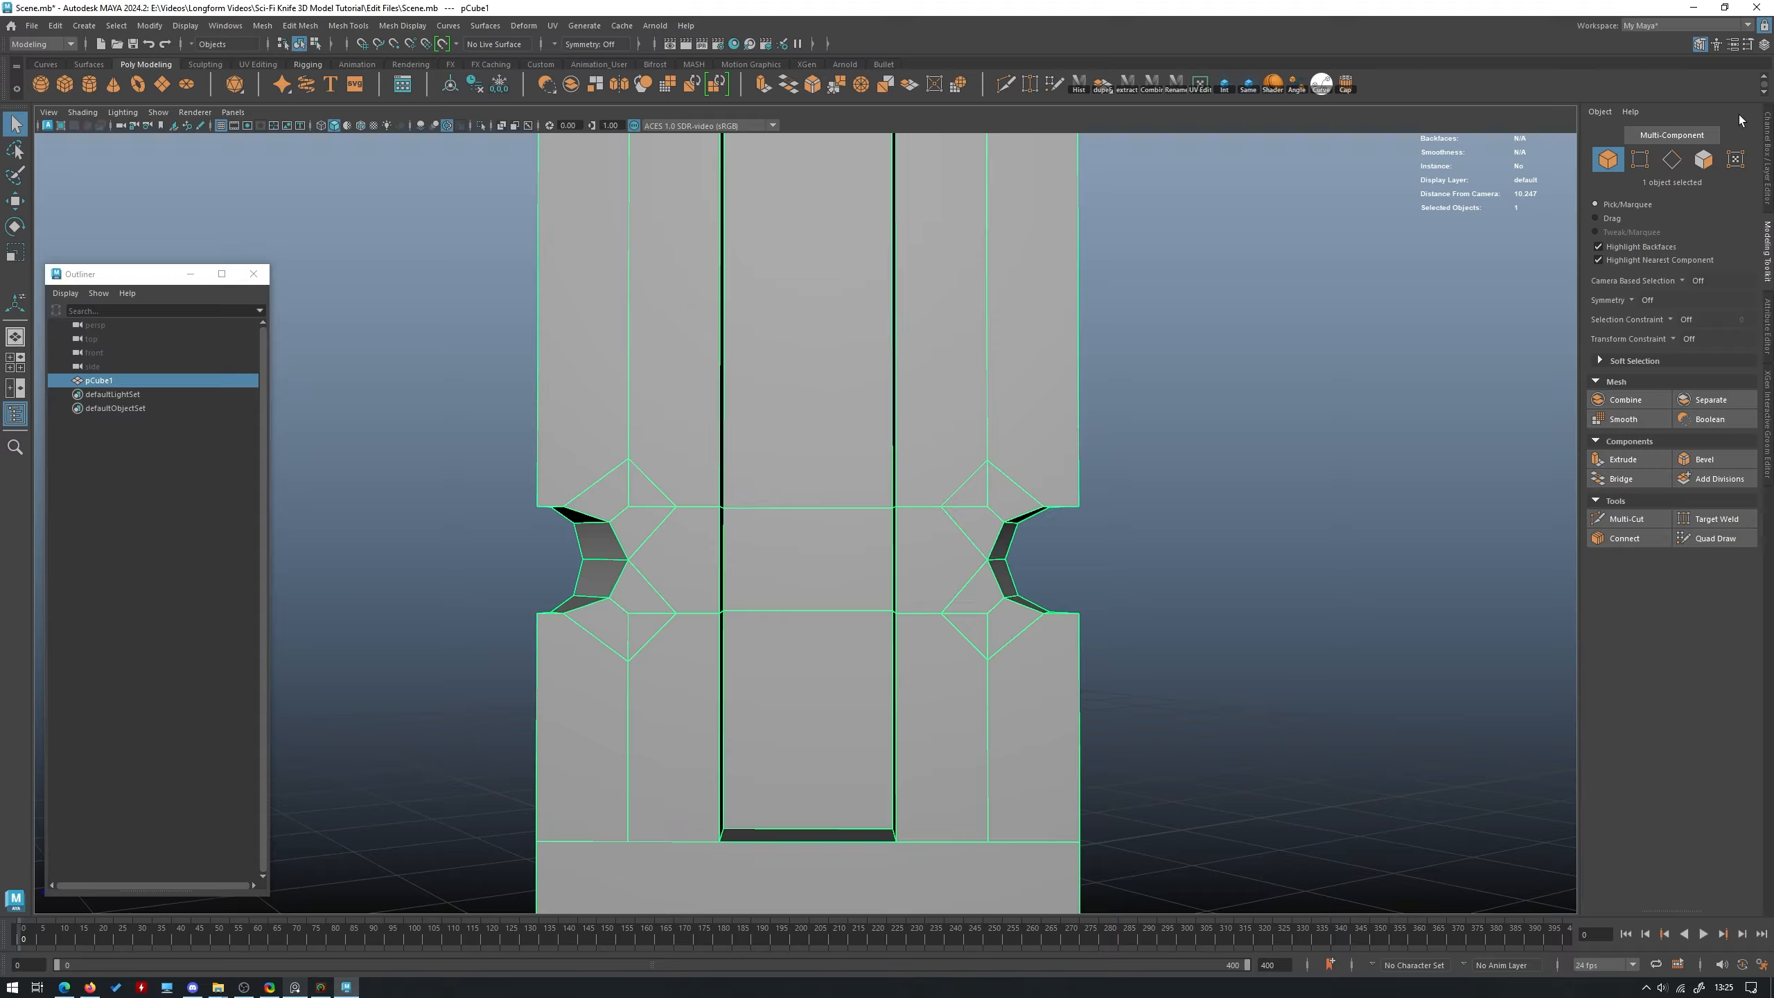
Select the diamond-shaped bevel edges surrounding one notch on the facing side of the blade and delete them.
left_click(1678, 164)
left_click(605, 642)
left_click(652, 633, "shift")
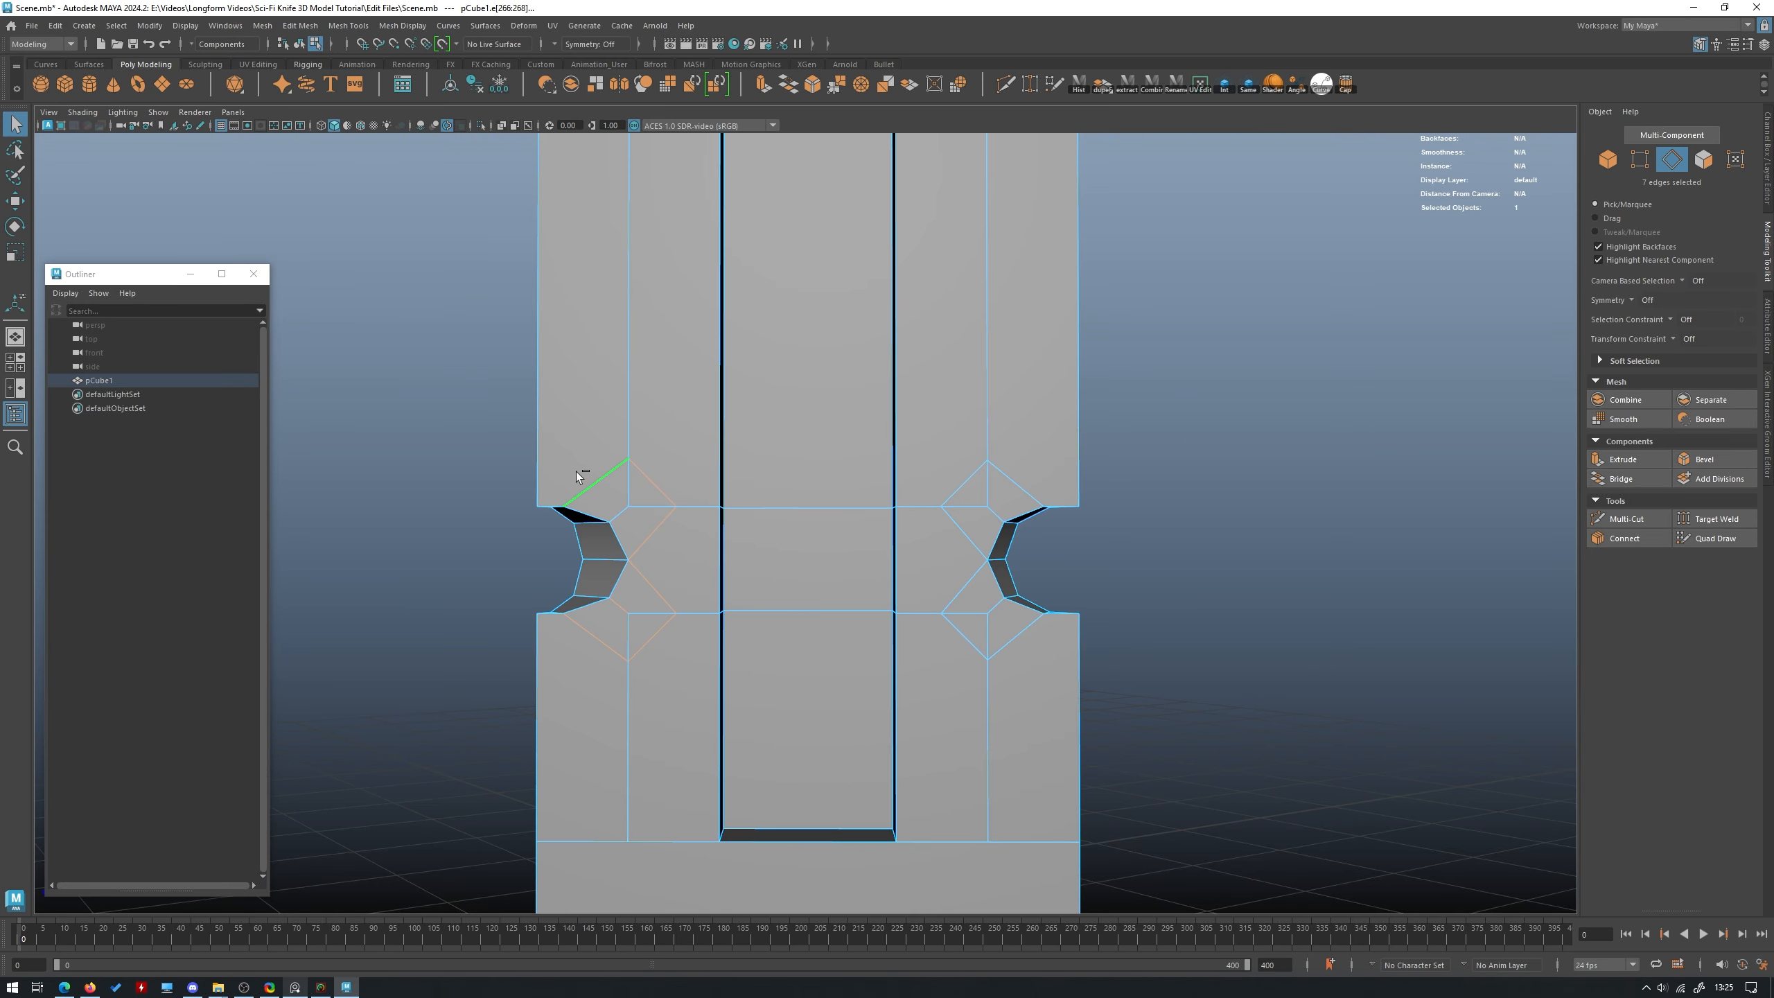
key("Delete")
scroll(742, 573, "down", 3)
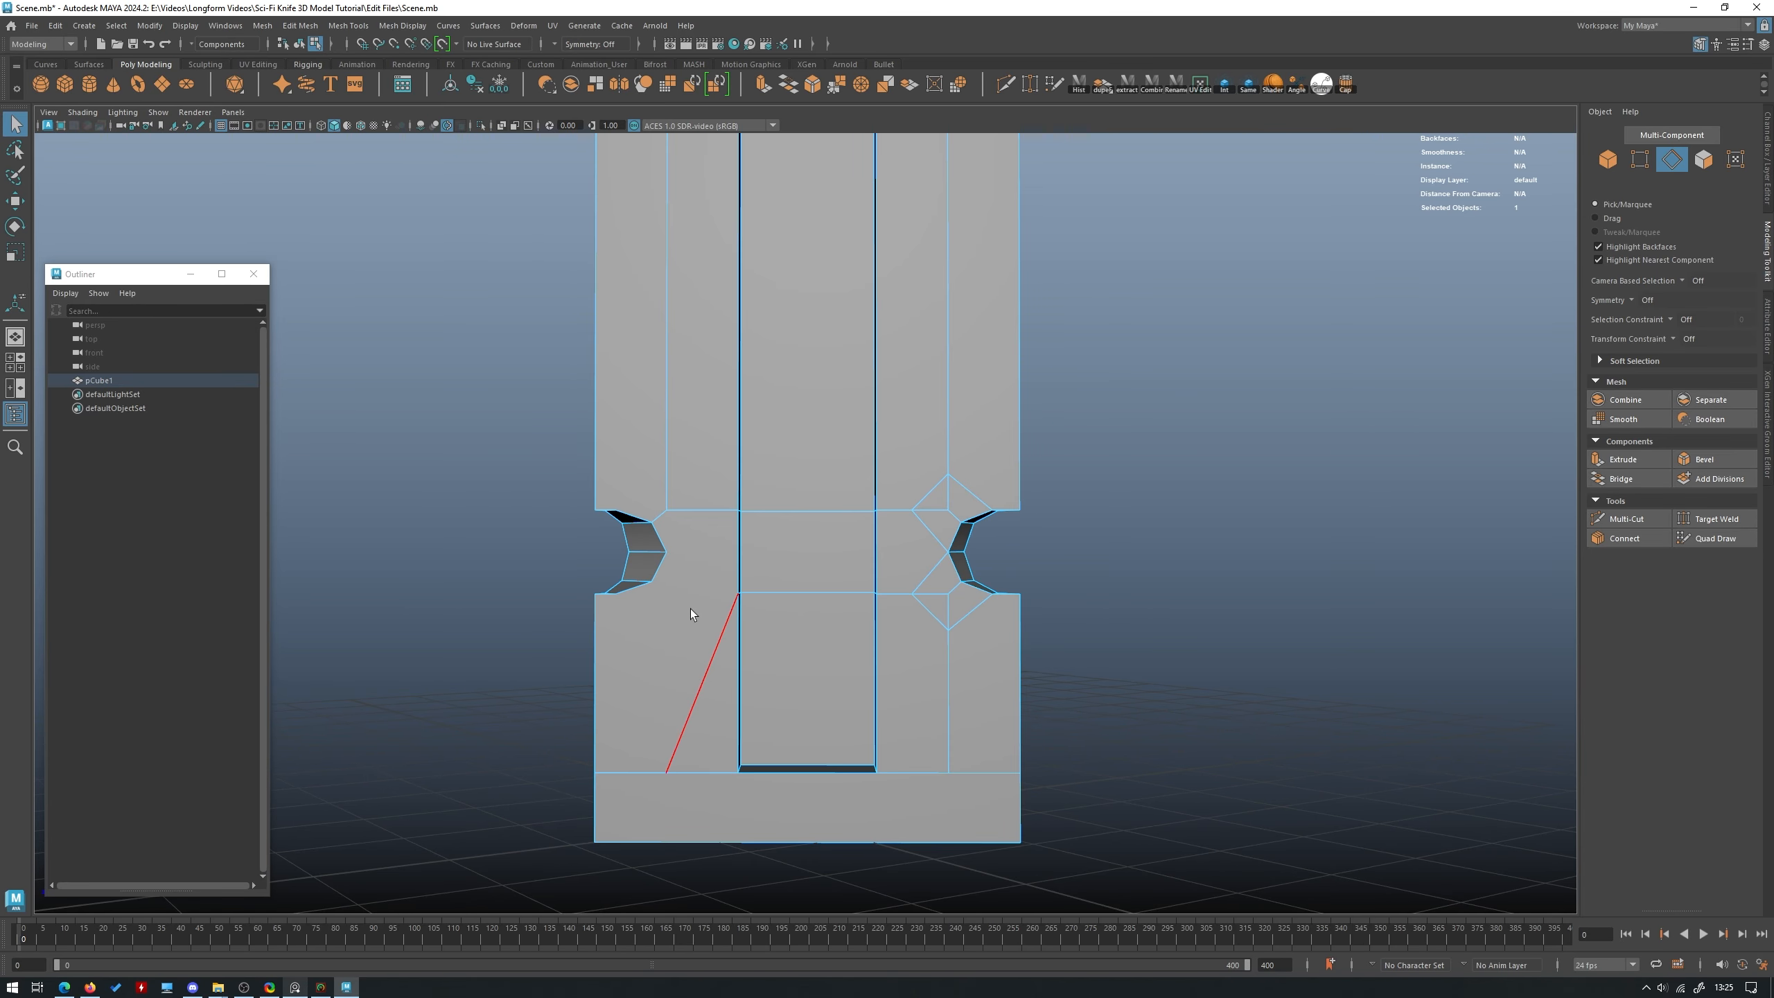
Undo the last edge deletion and remove the notch's diamond-shaped edges together with the leftover vertical edge below it.
scroll(890, 595, "up", 1)
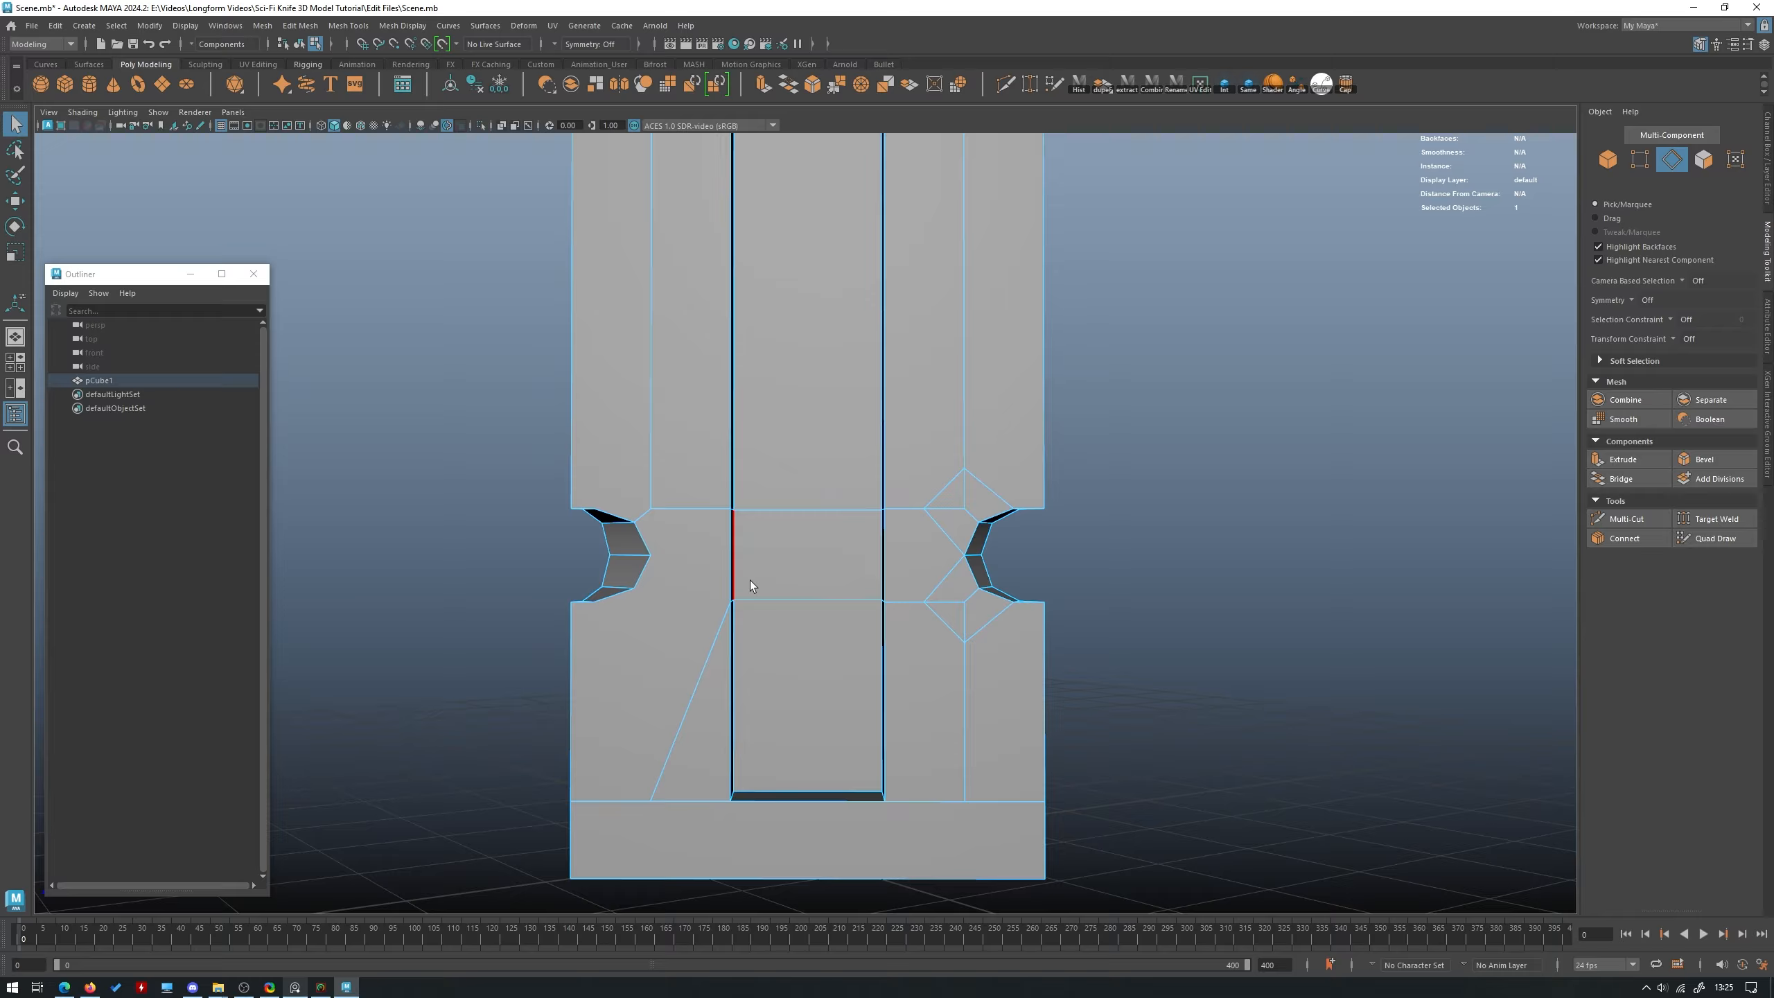
key("ctrl+z")
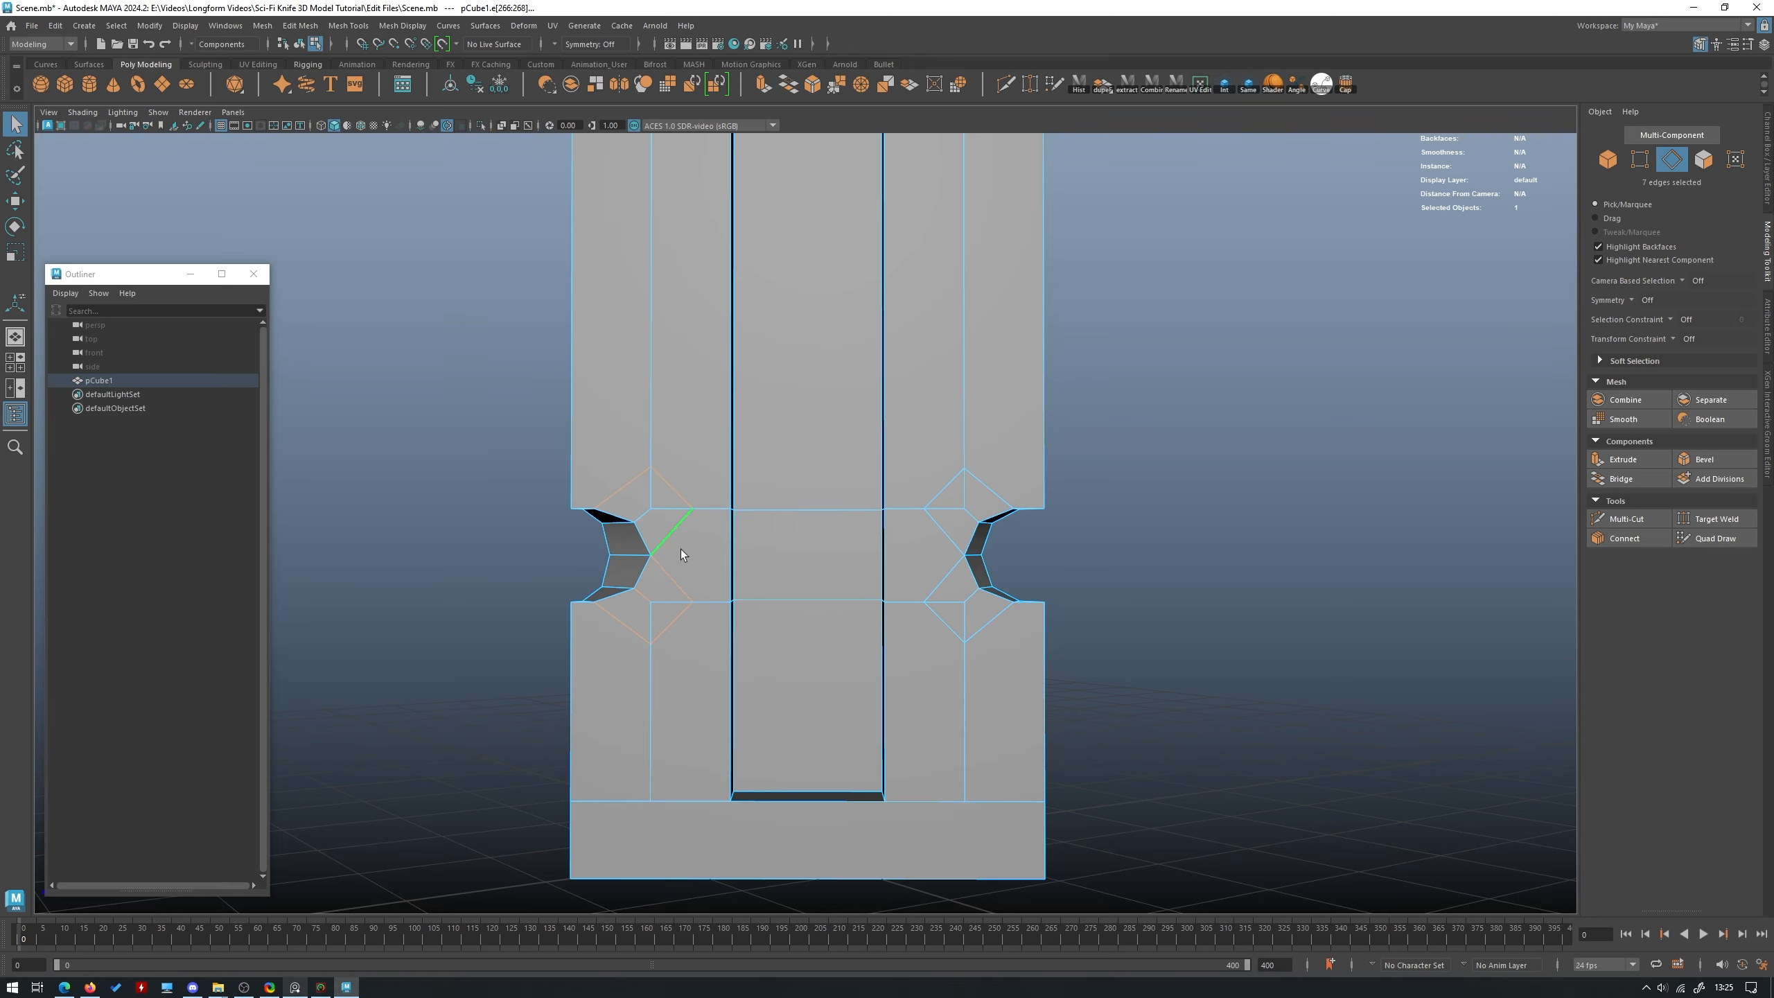
key("Delete")
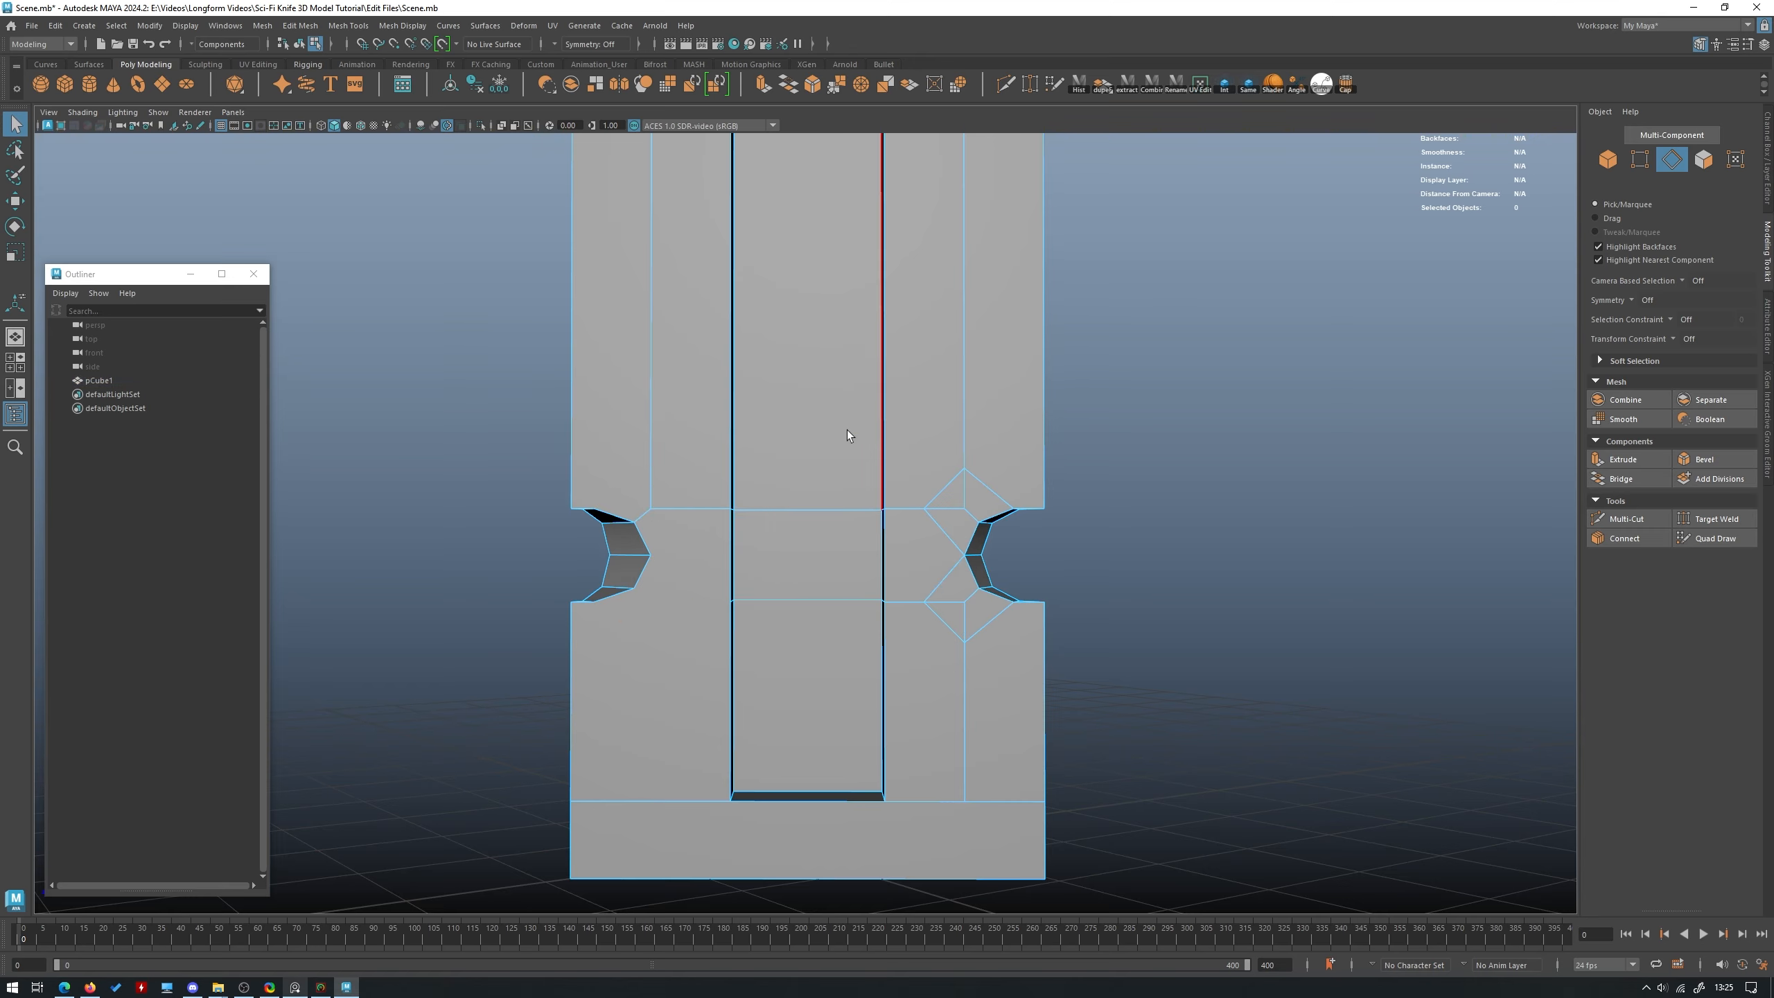
Use Multi-Cut to connect the middle points of the notches with a horizontal edge across each side of the blade.
left_click_drag(847, 430, 729, 460, "alt")
right_click_drag(762, 410, 646, 412, "shift")
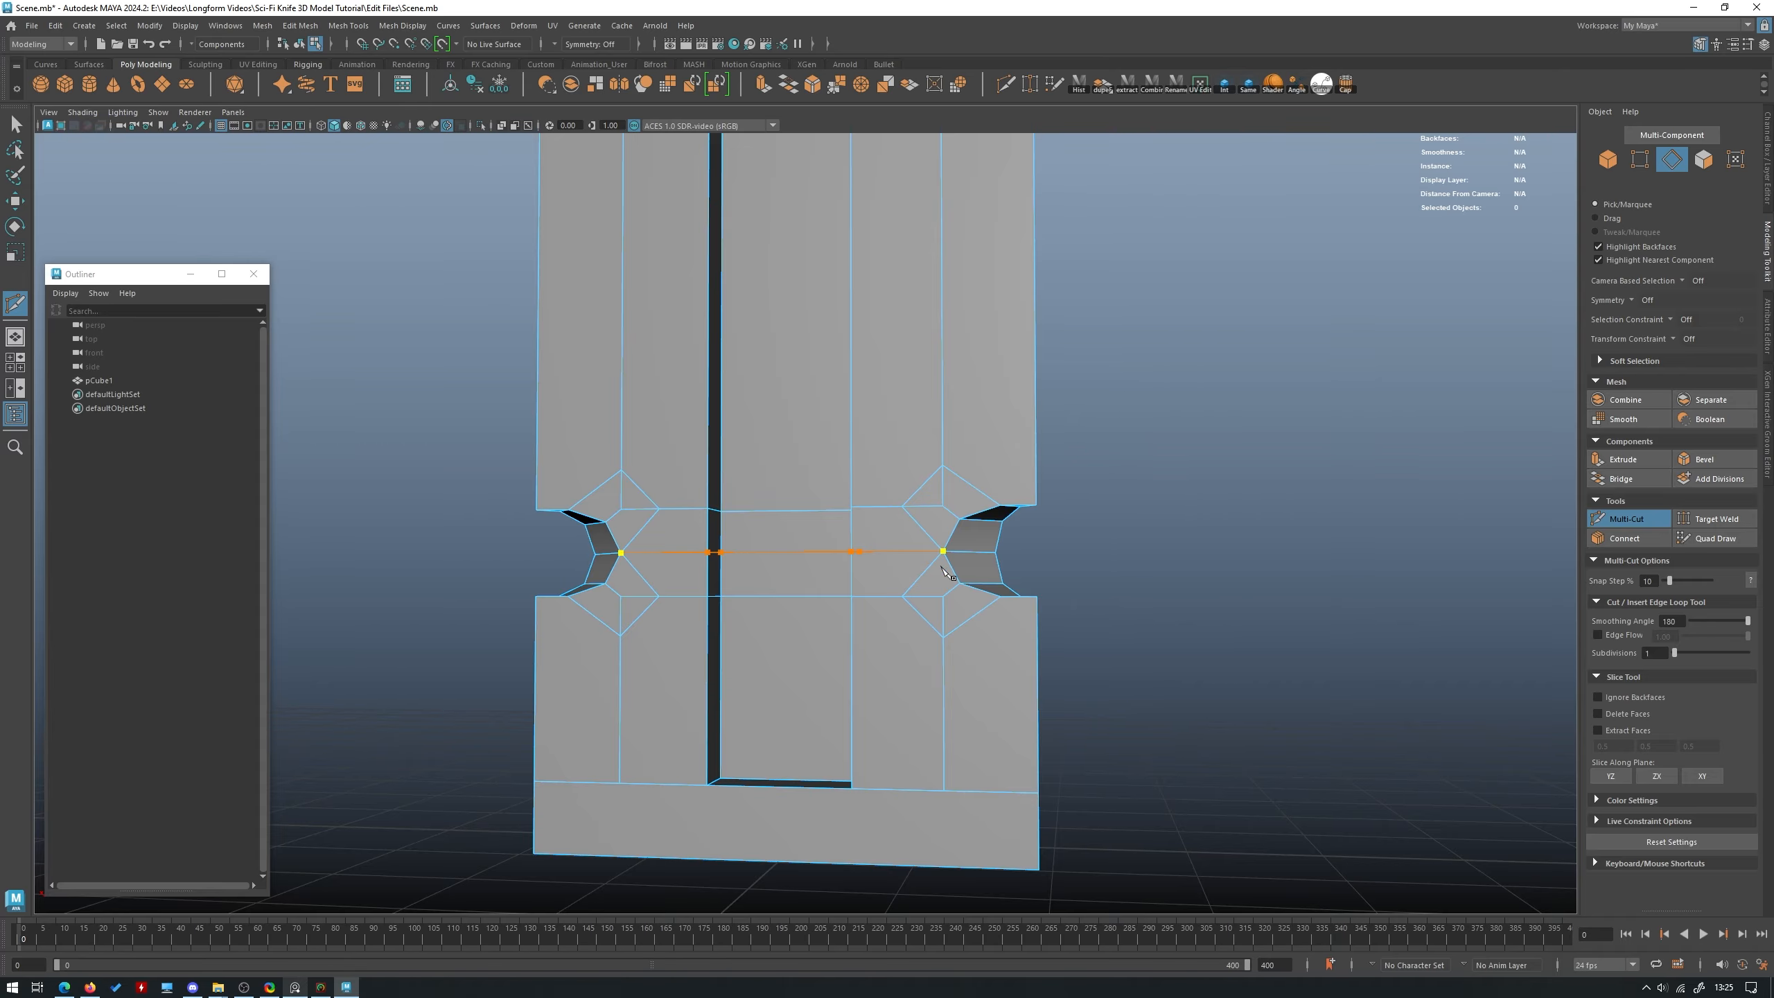
left_click_drag(1014, 558, 696, 567, "alt")
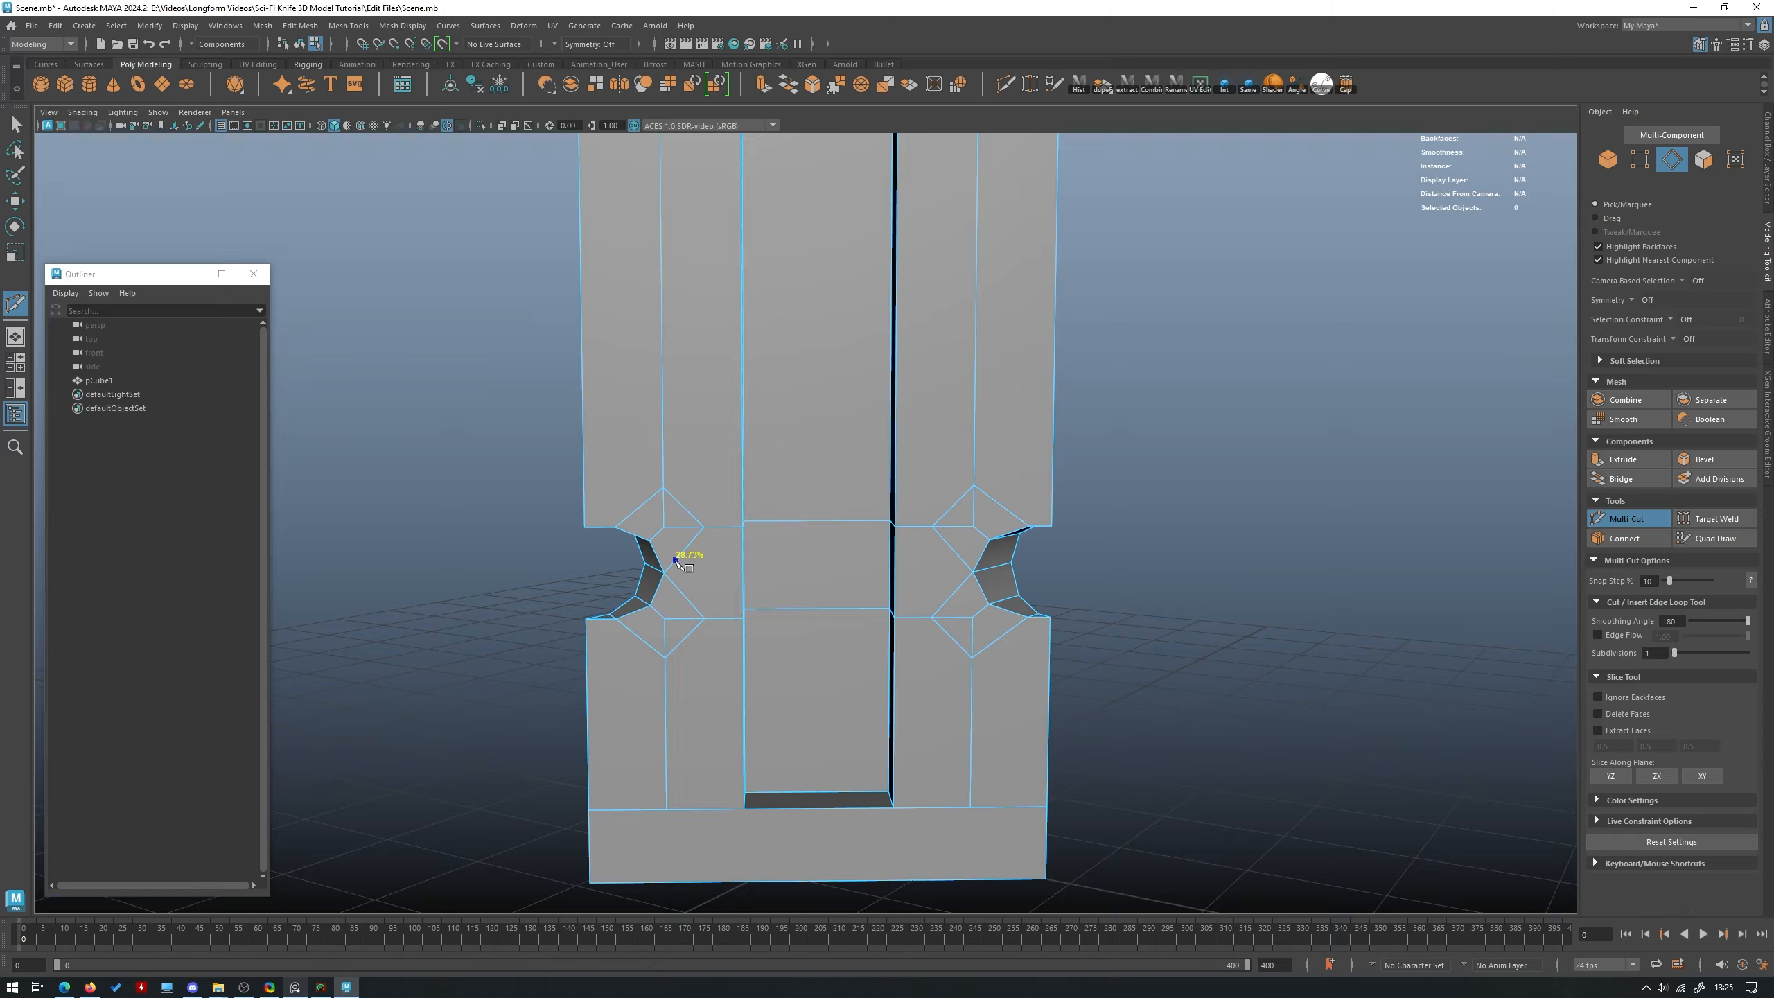
left_click_drag(1010, 654, 606, 527, "alt")
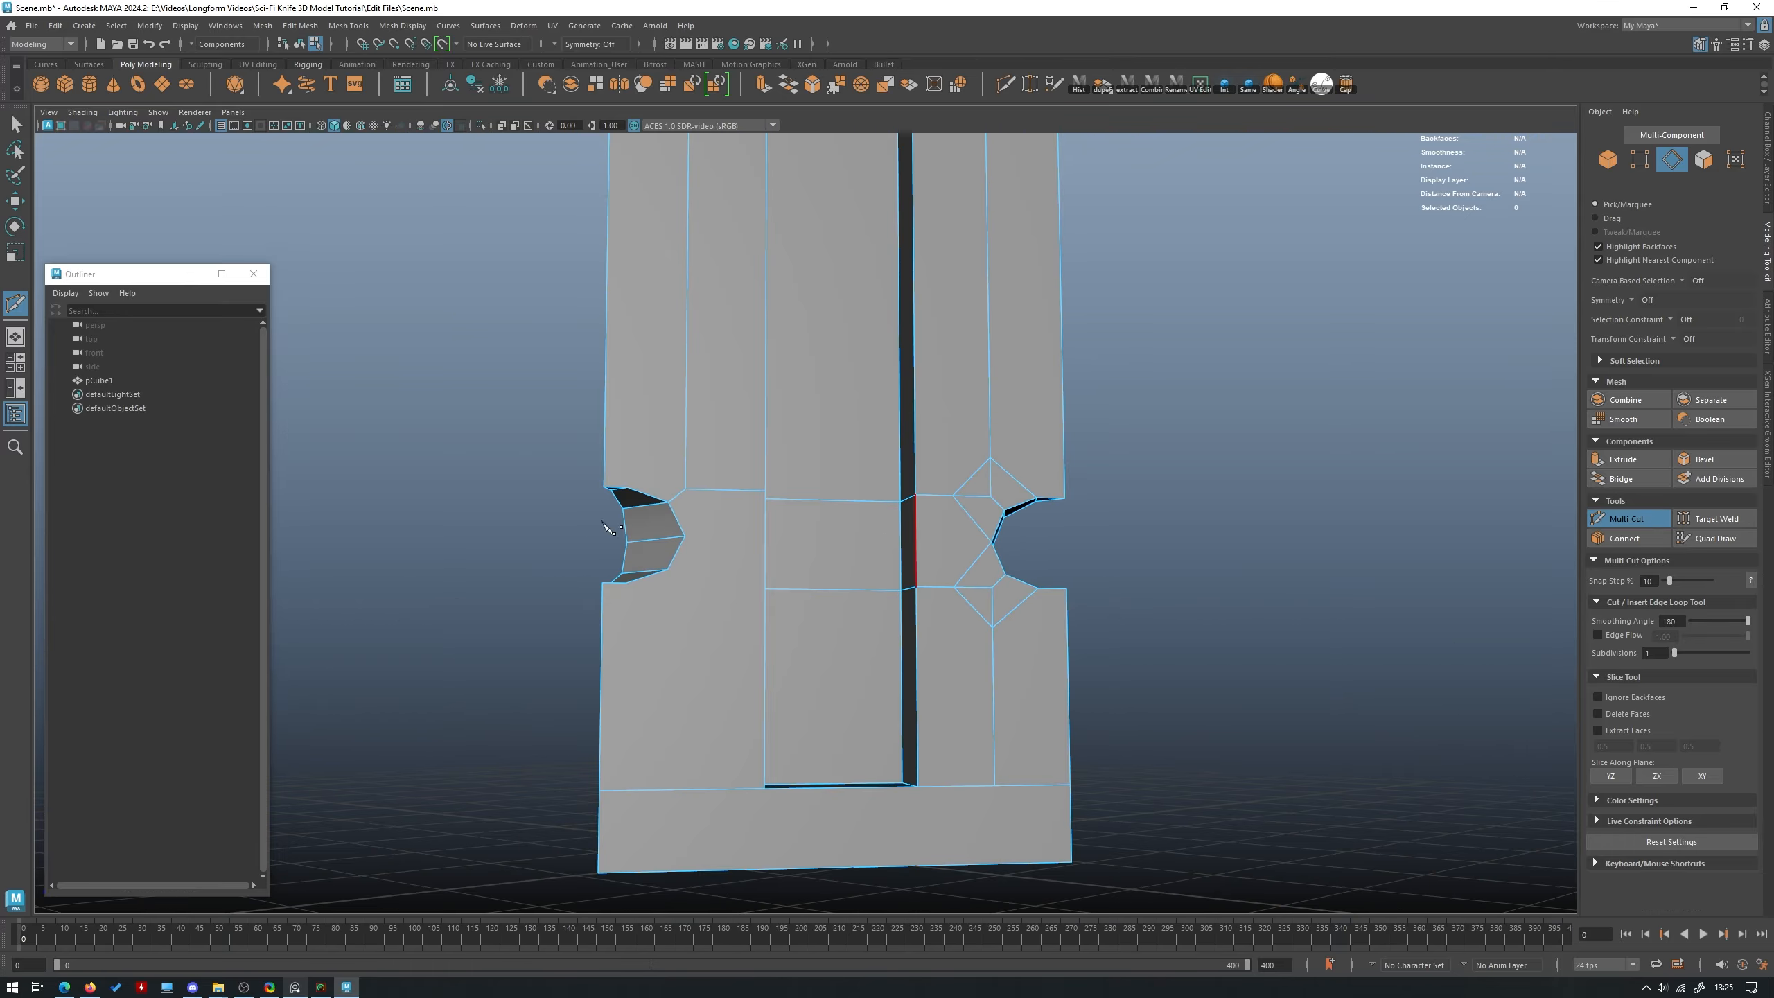
left_click(685, 536)
left_click(992, 542)
right_click(1087, 629)
left_click_drag(1117, 547, 1048, 537, "alt")
Delete the old horizontal and diamond-shaped edges around the next notch with their vertices, and select the vertical edge below it.
key("w")
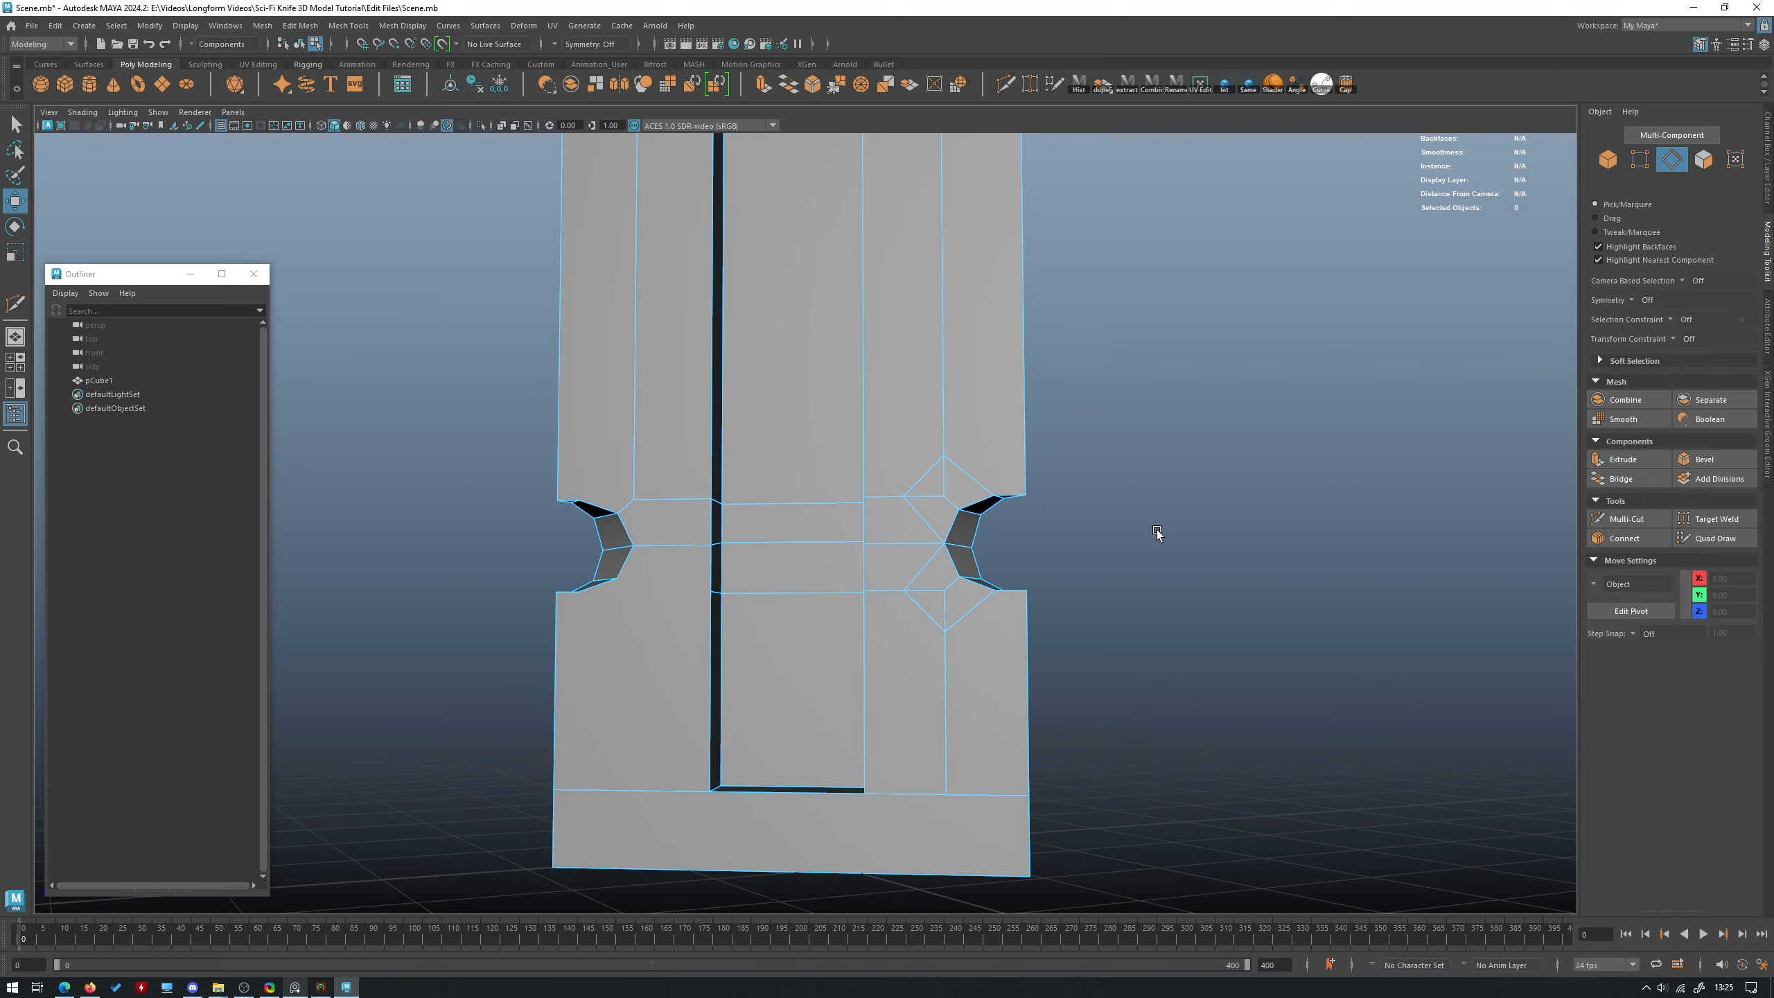
left_click(671, 500)
key("q")
double_click(628, 507)
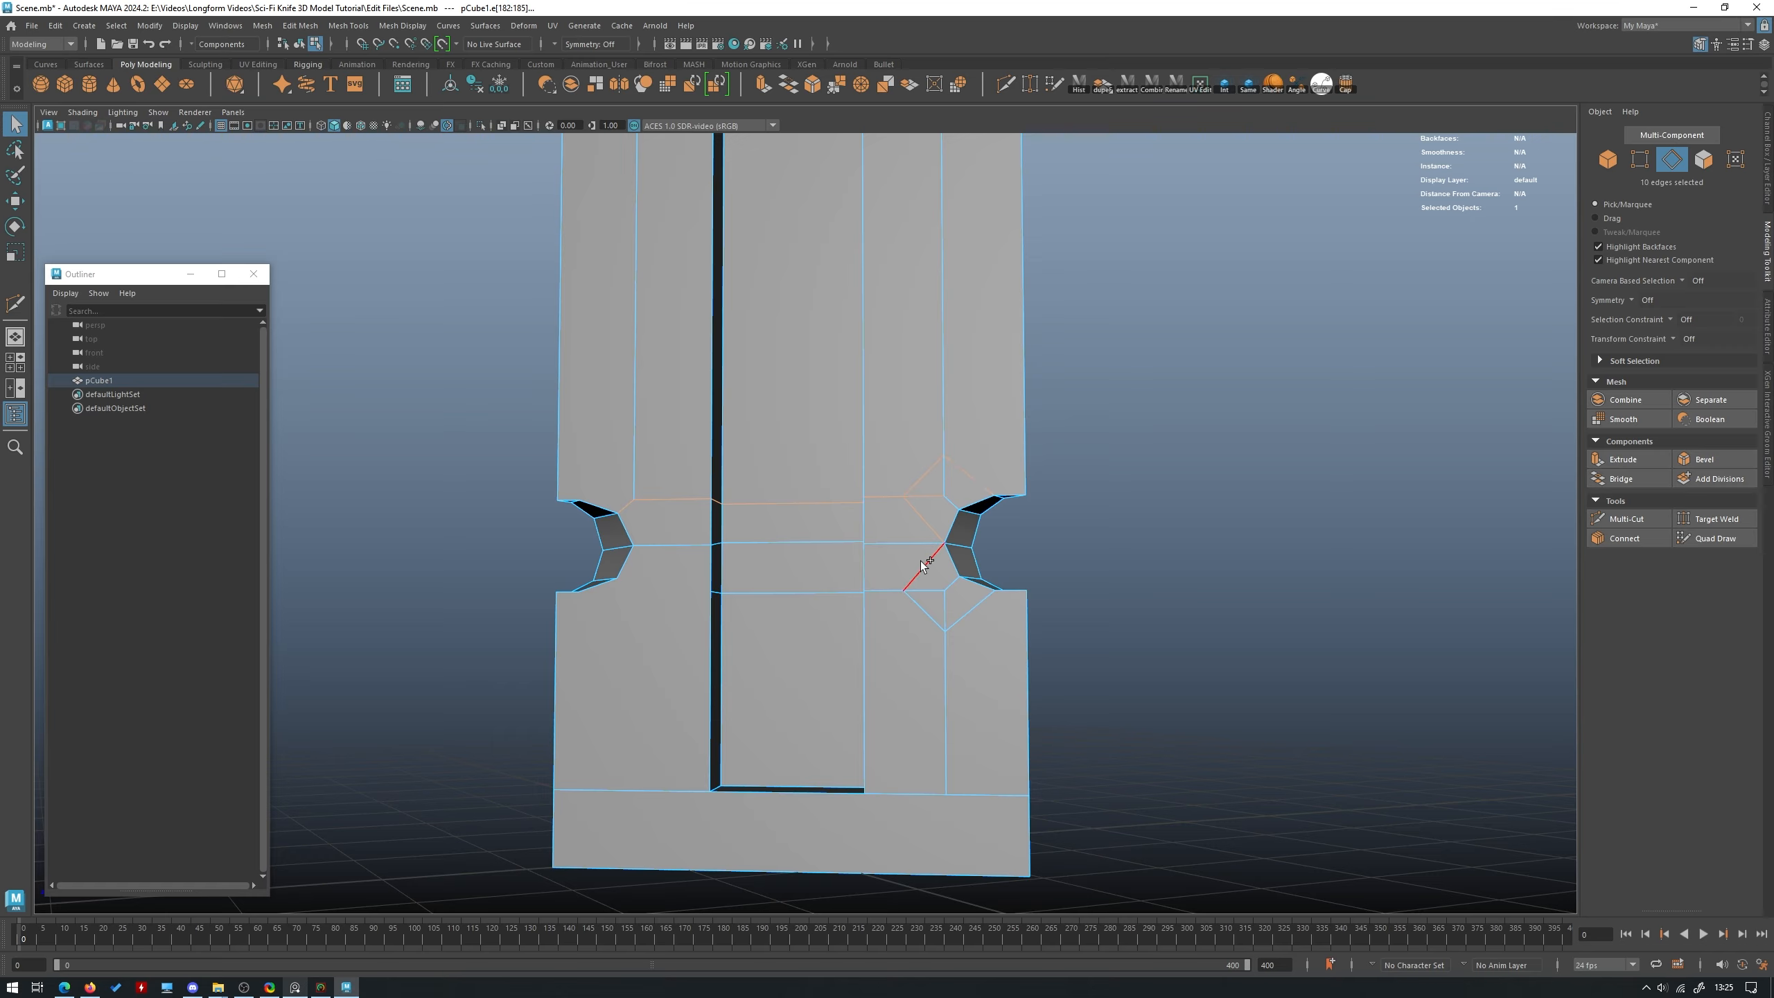
left_click(920, 561, "shift")
left_click(923, 612, "shift")
left_click(975, 603, "shift")
double_click(793, 591, "shift")
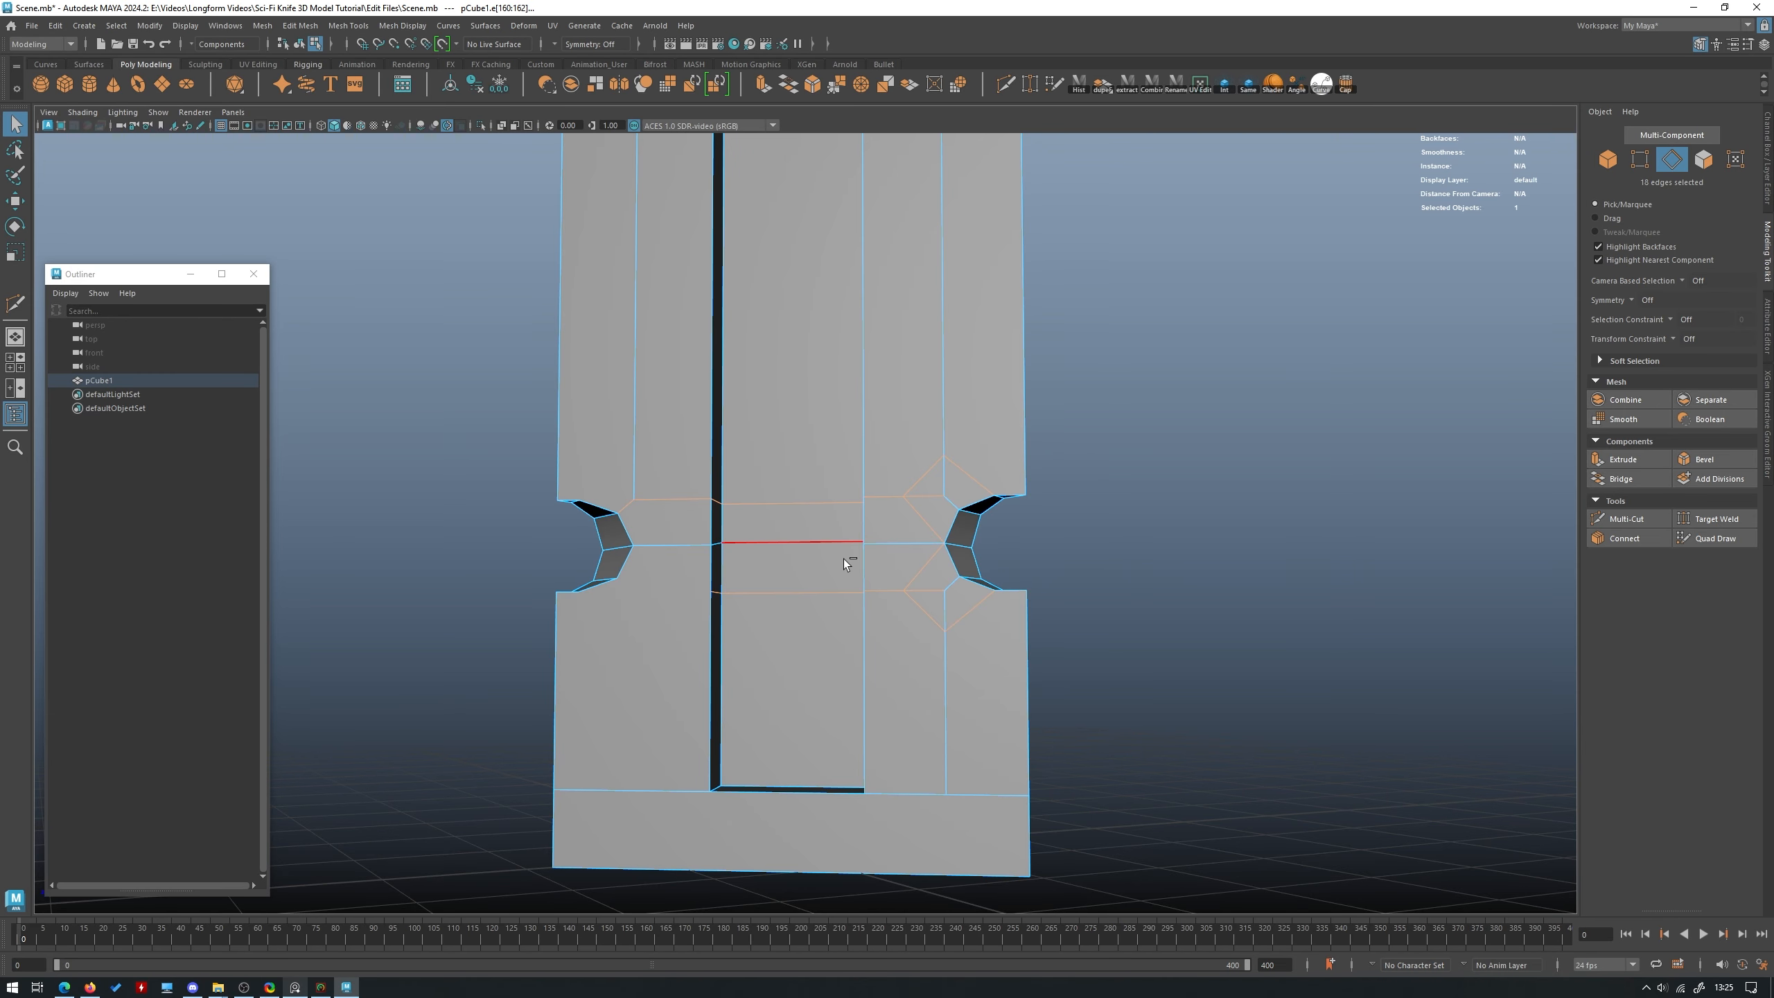
key("ctrl+Delete")
left_click_drag(847, 565, 919, 587, "alt")
left_click(966, 636)
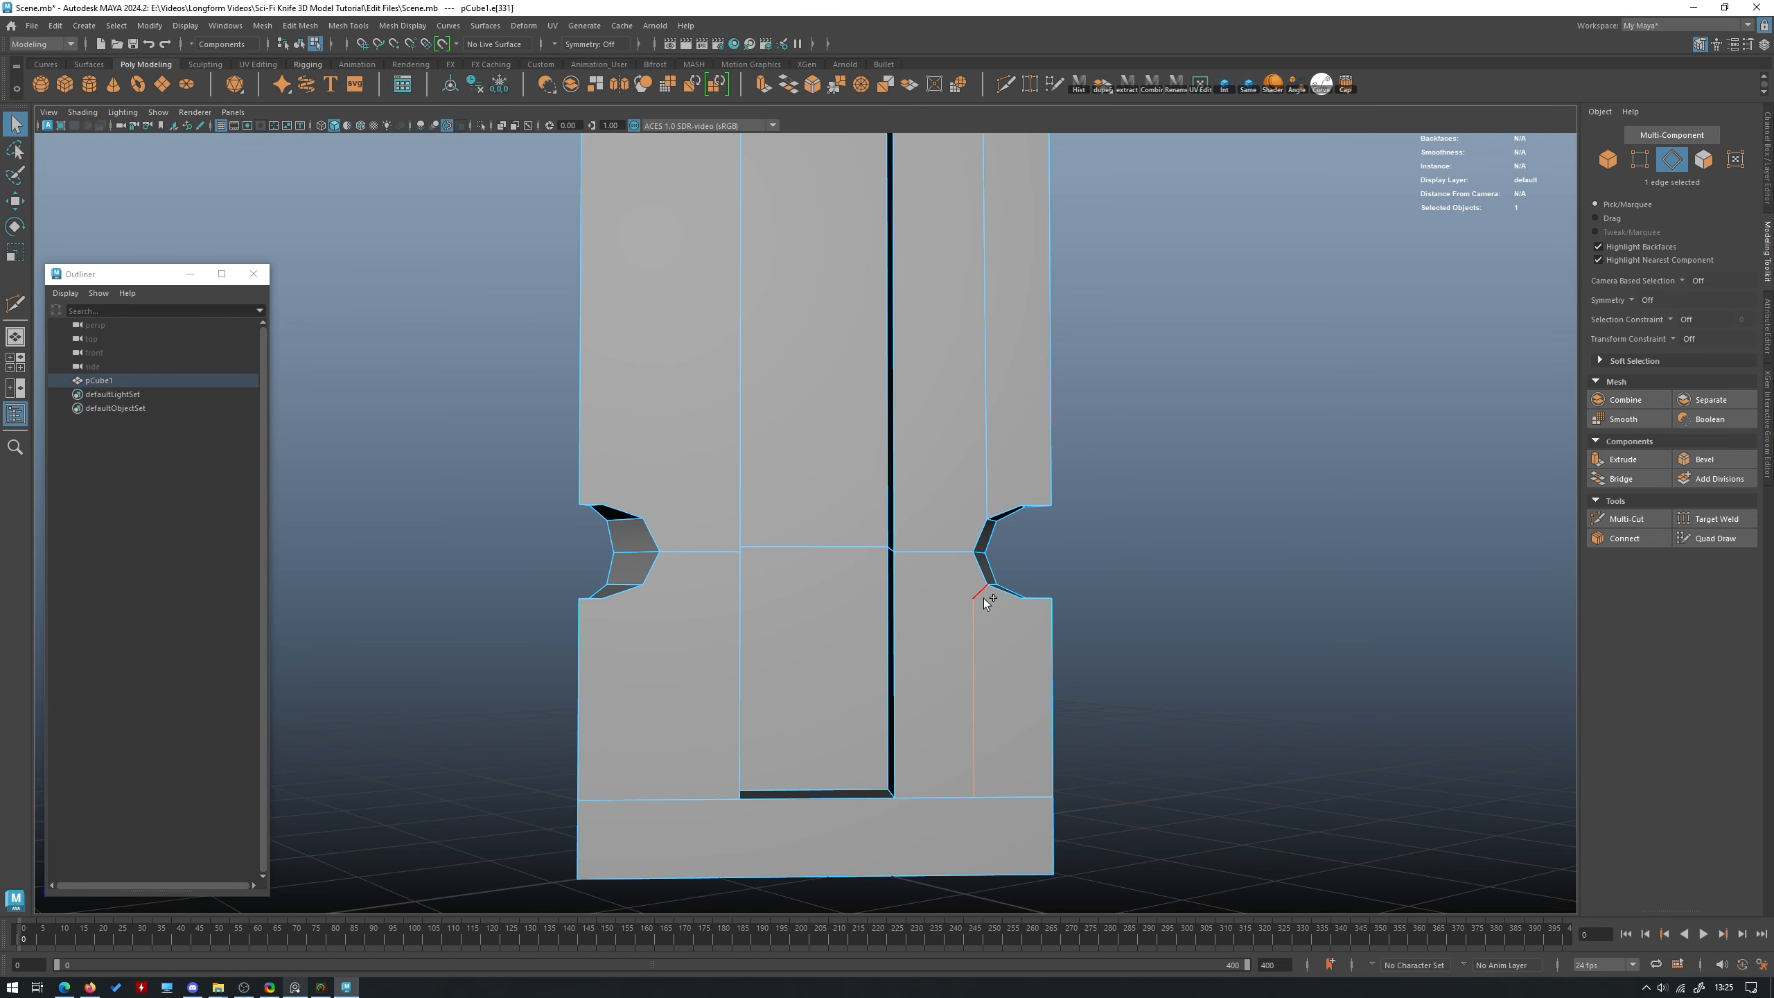
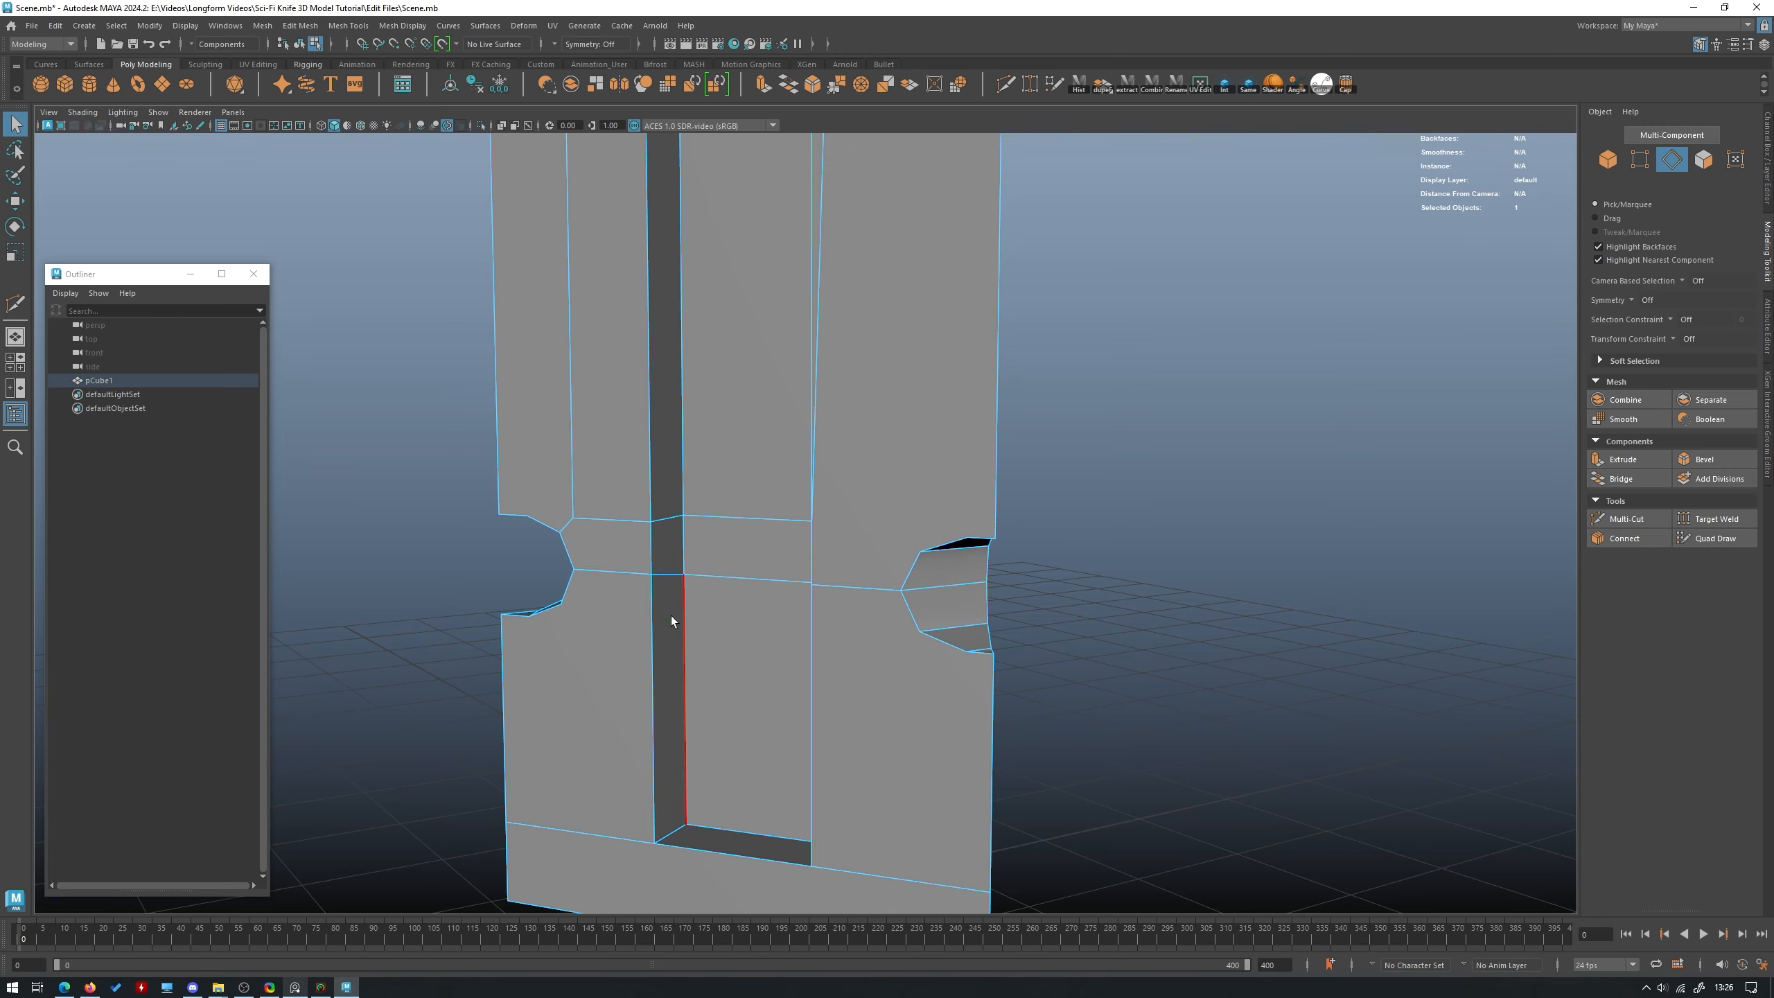
Delete the leftover vertical and horizontal edges above the notches on this side, including the short edge inside the groove.
left_click_drag(669, 616, 707, 552, "alt")
mouse_move(806, 504)
left_mouse_down("alt")
mouse_move(954, 502)
mouse_move(812, 510)
left_mouse_up("alt")
left_click(613, 461, "shift")
left_click(905, 417, "shift")
key("ctrl+Delete")
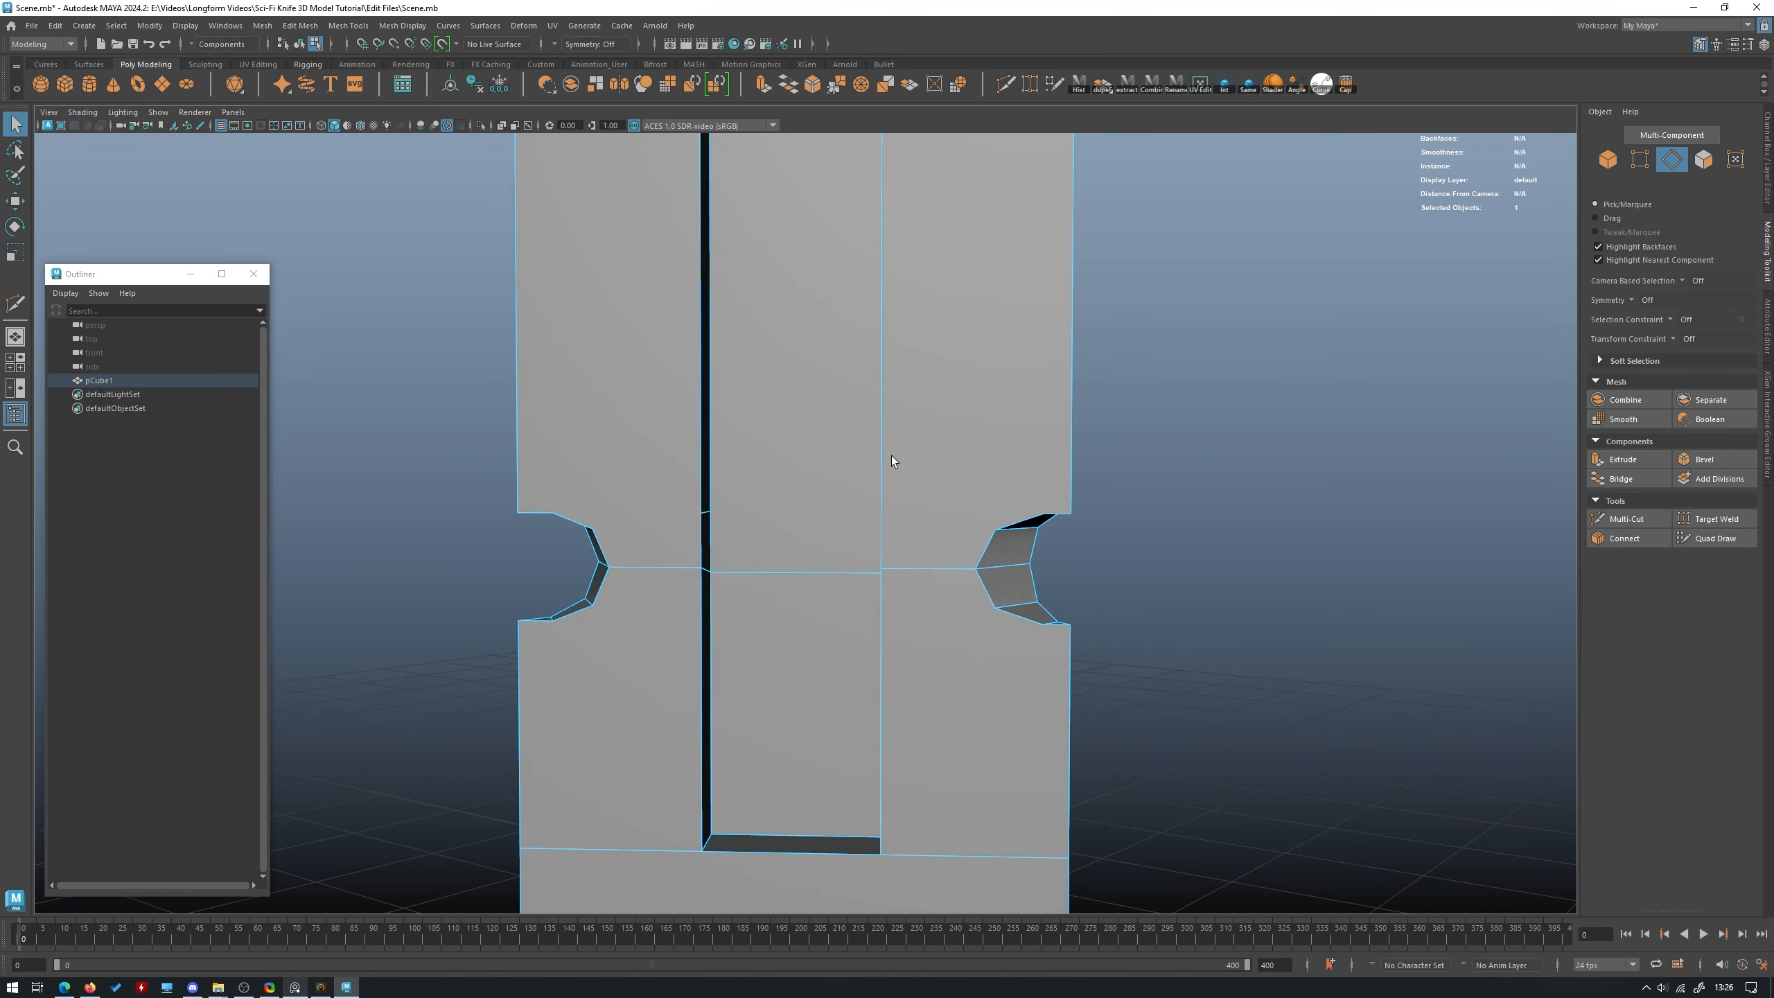
left_click_drag(975, 528, 869, 502, "alt")
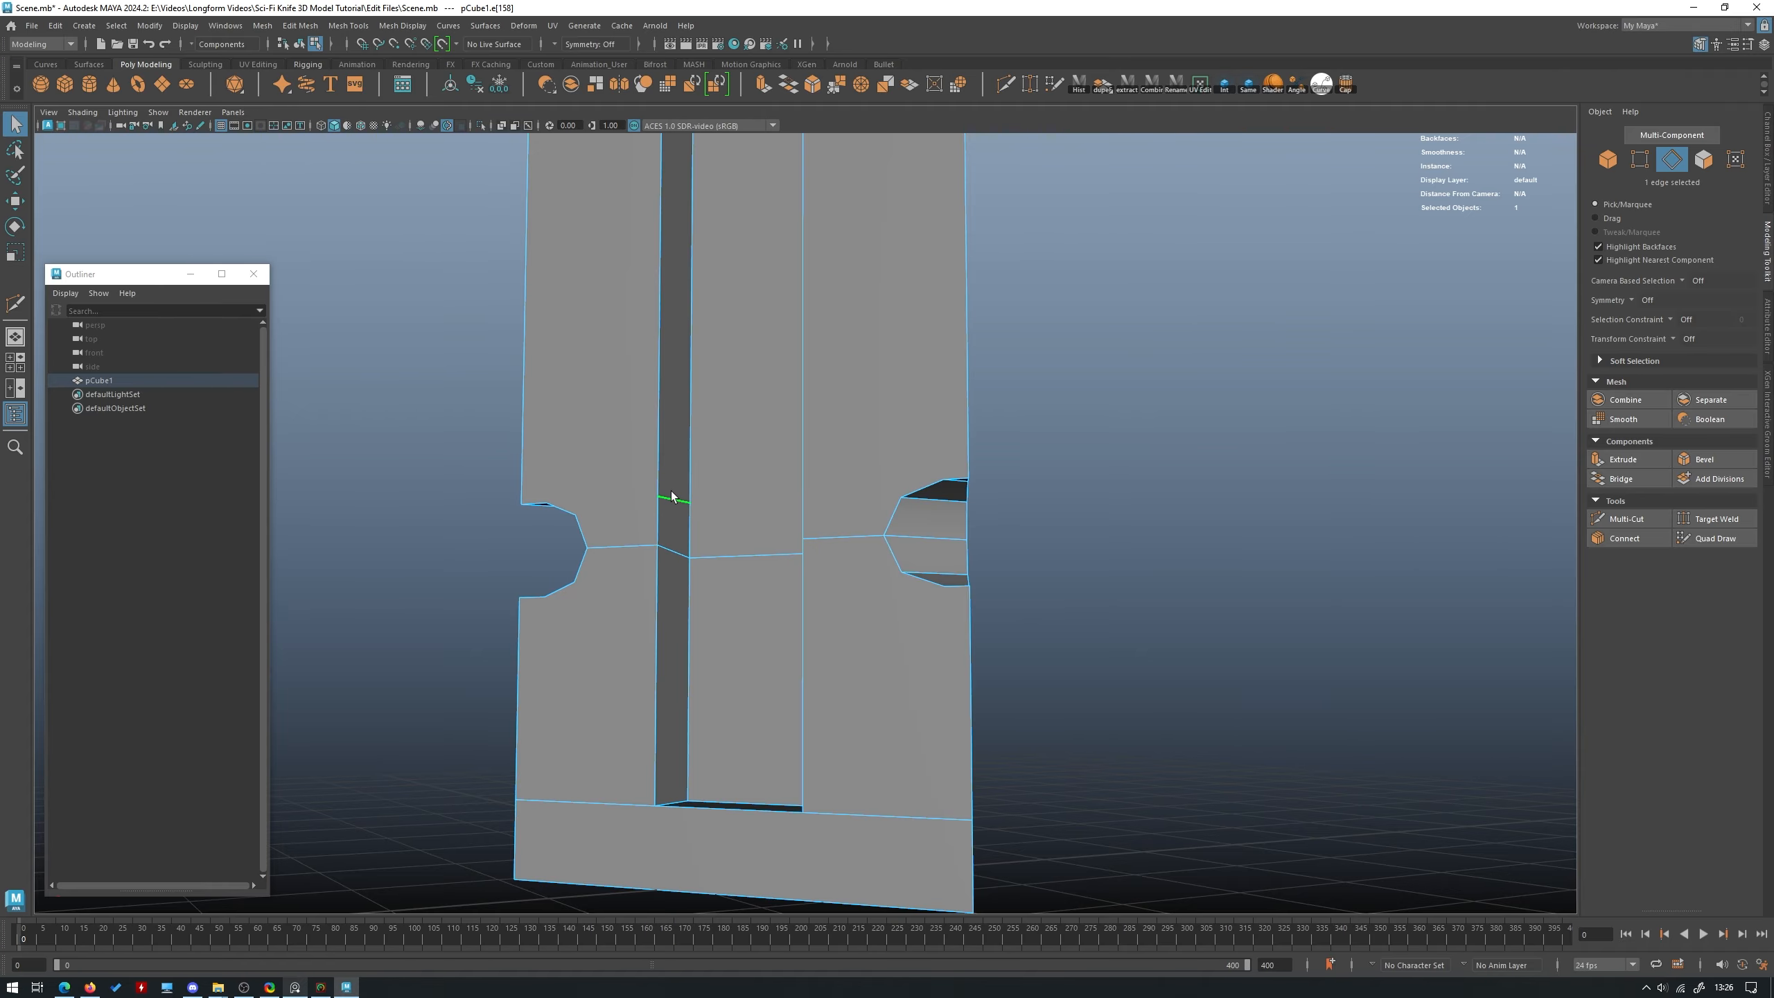
key("ctrl+Delete")
Delete the vertical edge running up the blade from the neighbouring notch.
left_click_drag(670, 491, 823, 435, "alt")
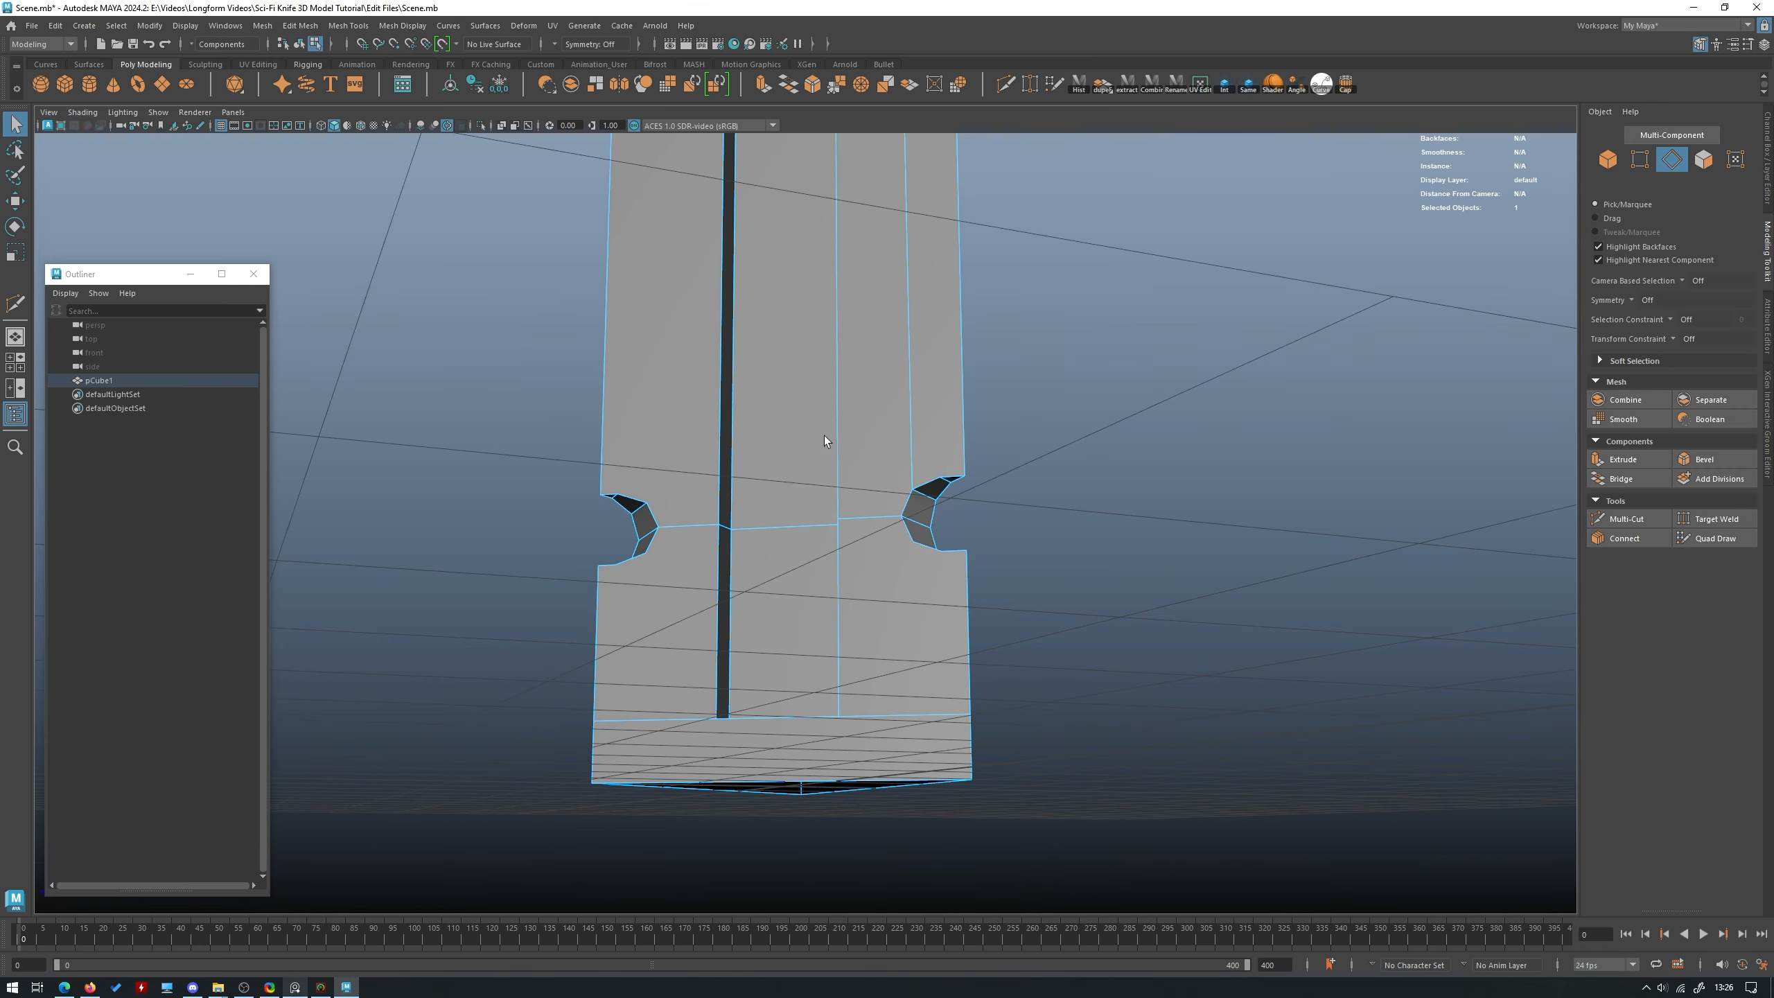
left_click(898, 412)
key("ctrl+Delete")
left_click_drag(1034, 343, 955, 556, "alt")
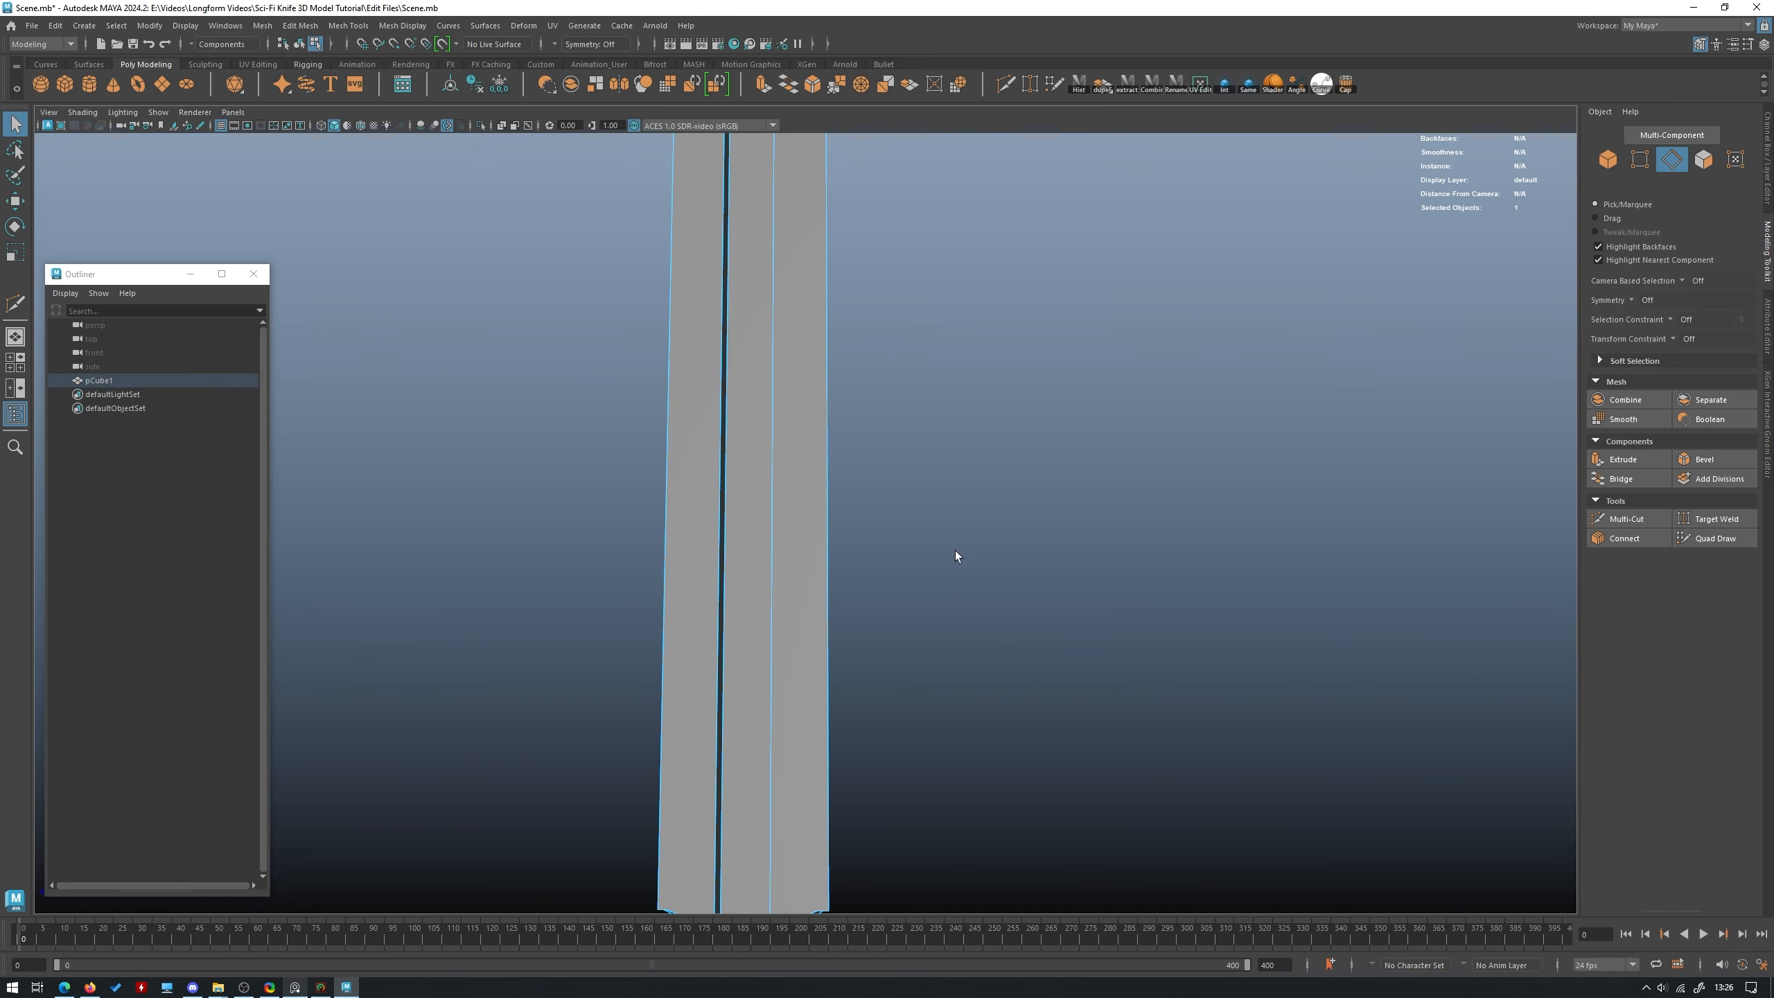
Select the remaining horizontal and vertical support edges above and below the last notch and delete them with their vertices.
scroll(955, 551, "down", 5)
left_click_drag(978, 413, 801, 415, "alt")
middle_click_drag(1069, 755, 1030, 555, "alt")
scroll(1030, 555, "up", 8)
left_click_drag(1030, 555, 760, 624, "alt")
double_click(847, 613)
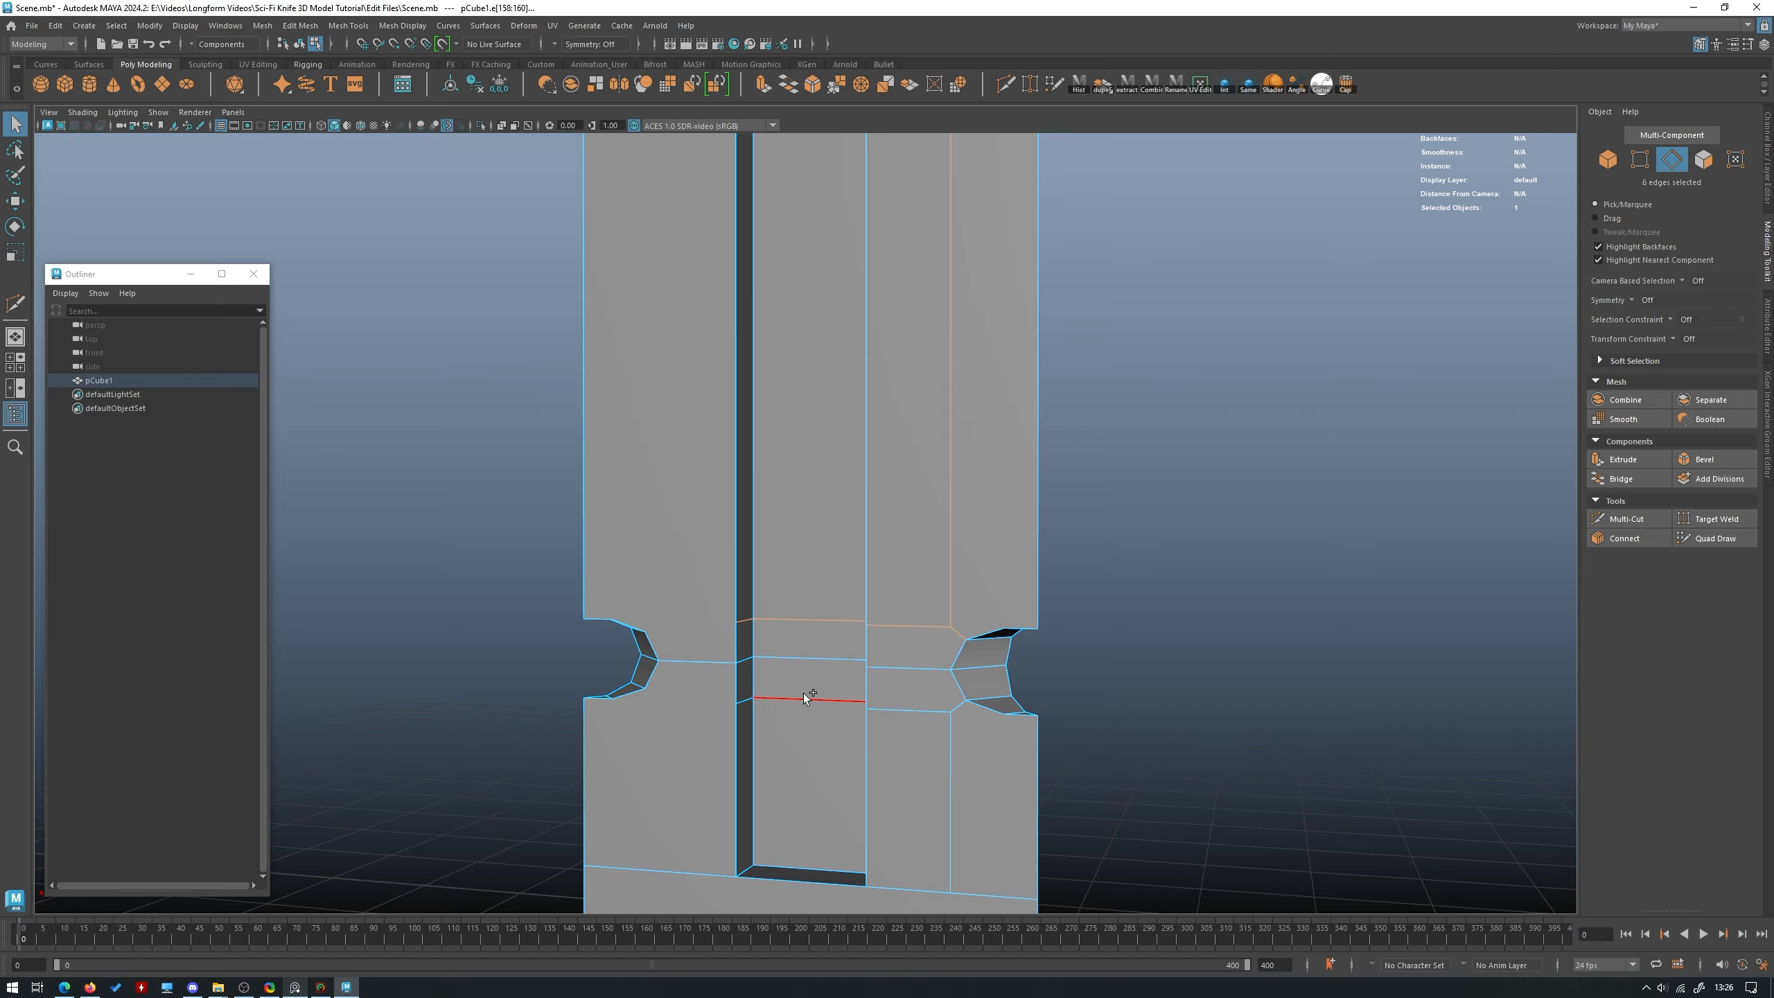
left_click(743, 699, "shift")
left_click_drag(745, 699, 1024, 690, "alt")
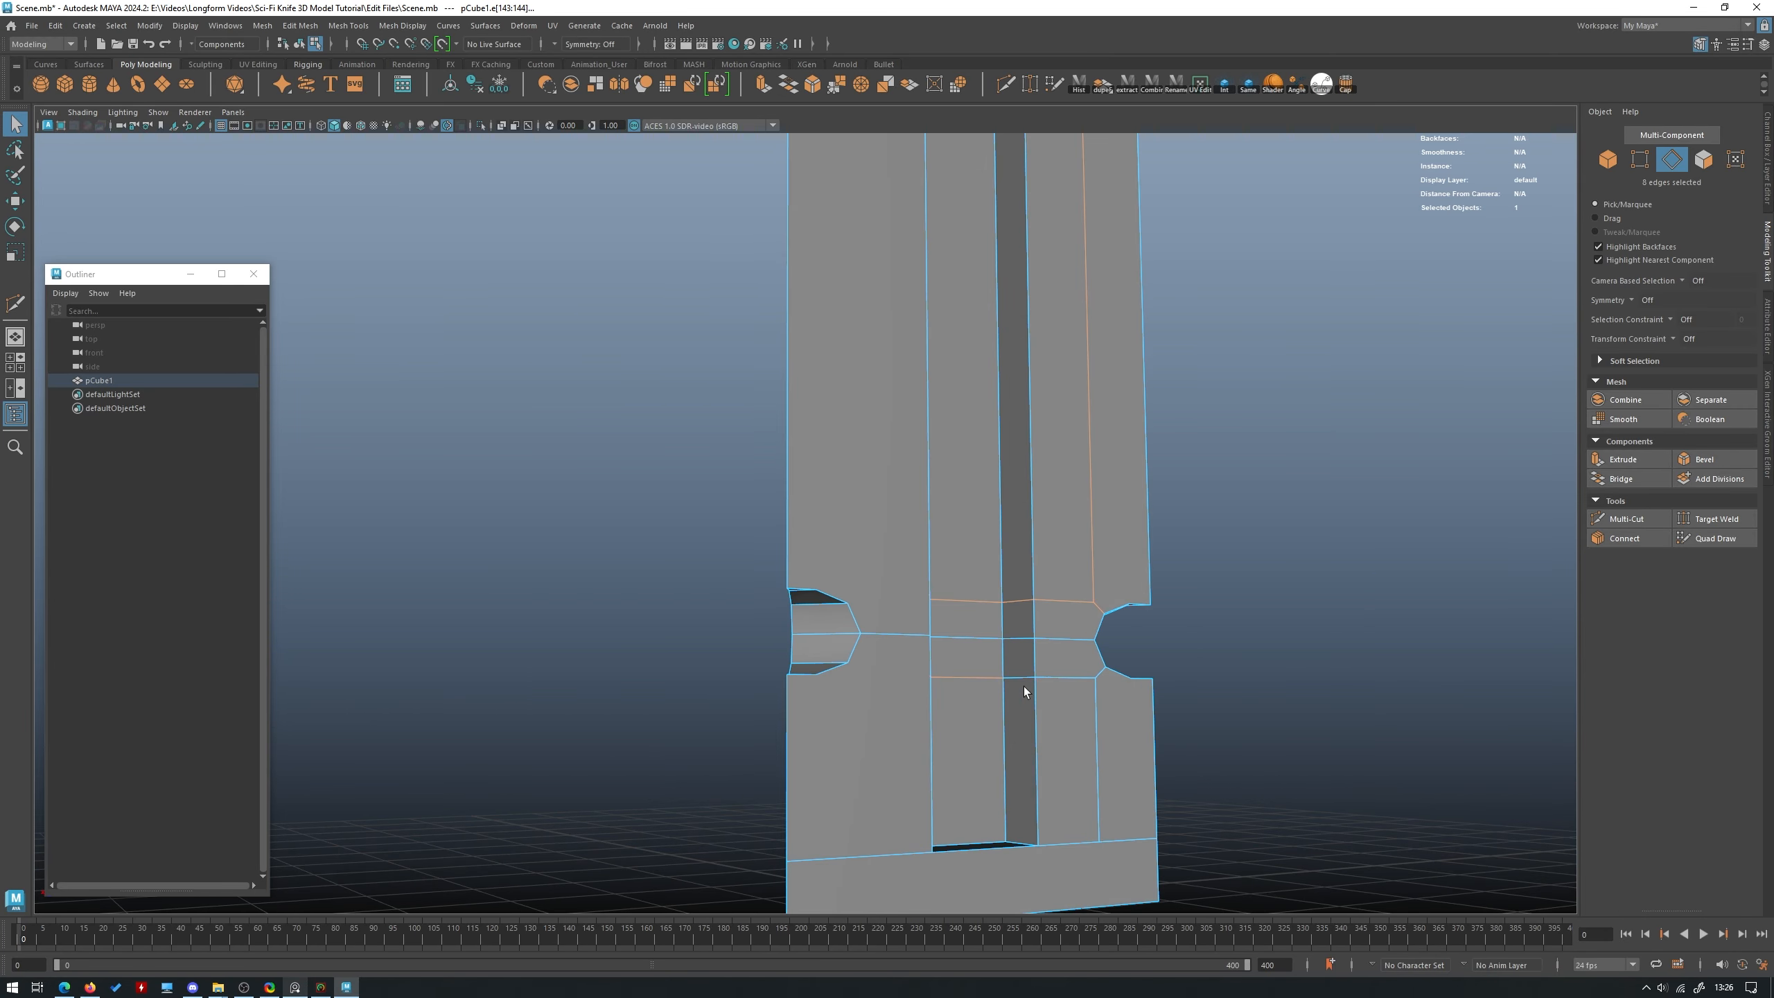
left_click(1103, 674, "shift")
key("ctrl+Delete")
Examine the cleaned-up edges around the notches from all sides and return to object mode with the blade selected.
scroll(538, 568, "down", 6)
left_click_drag(1116, 621, 904, 527, "alt")
scroll(903, 528, "up", 10)
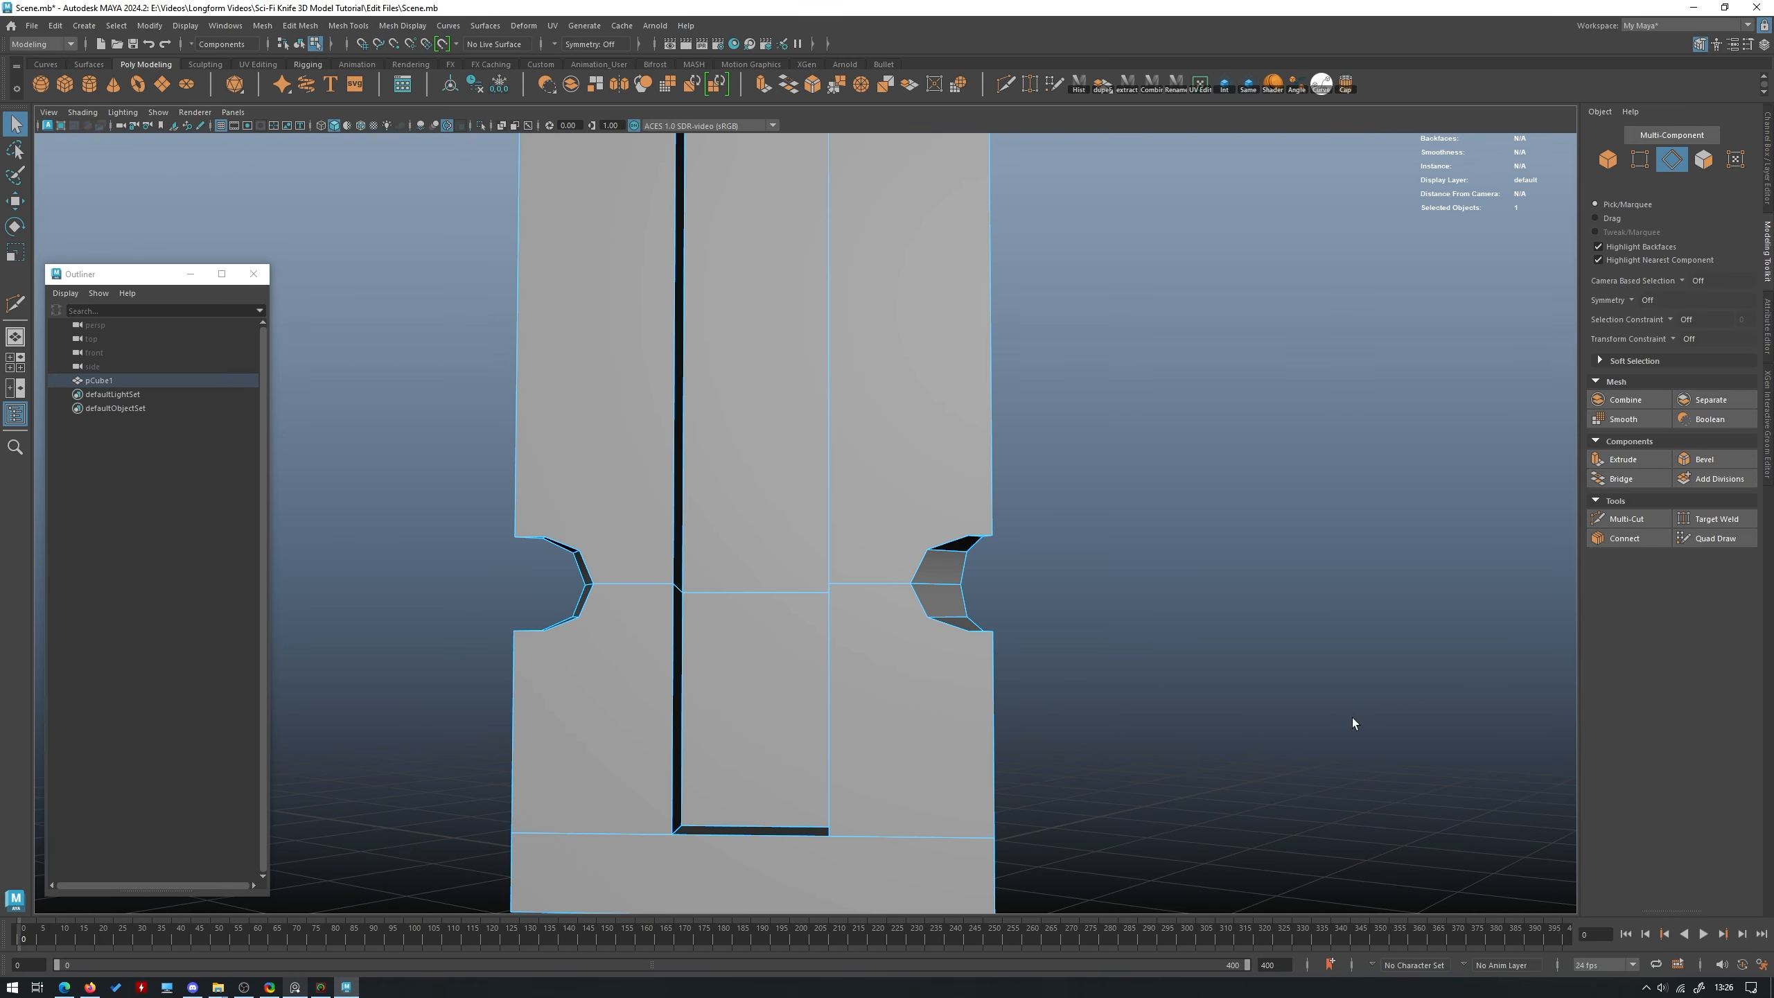
key("w")
right_click_drag(746, 522, 835, 478)
left_click_drag(835, 478, 1121, 495, "alt")
left_click_drag(1048, 559, 1181, 446, "alt")
left_click(891, 629)
left_click(1026, 536)
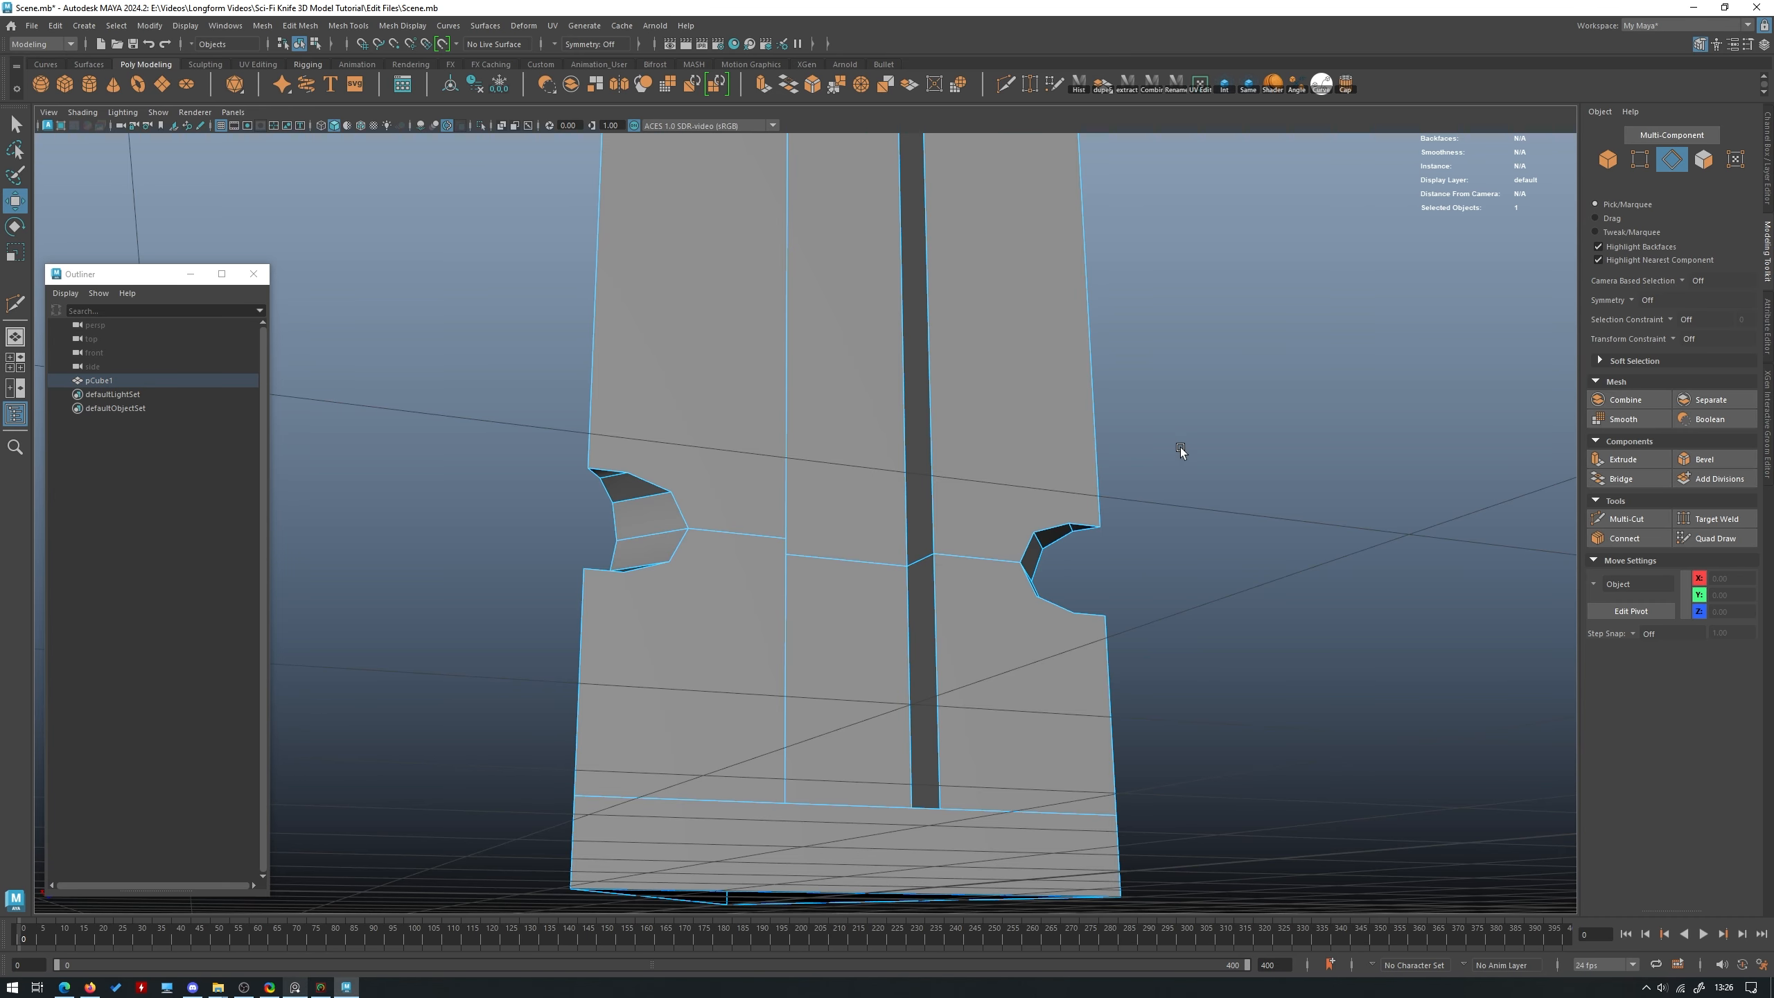
right_click_drag(1243, 358, 1301, 322)
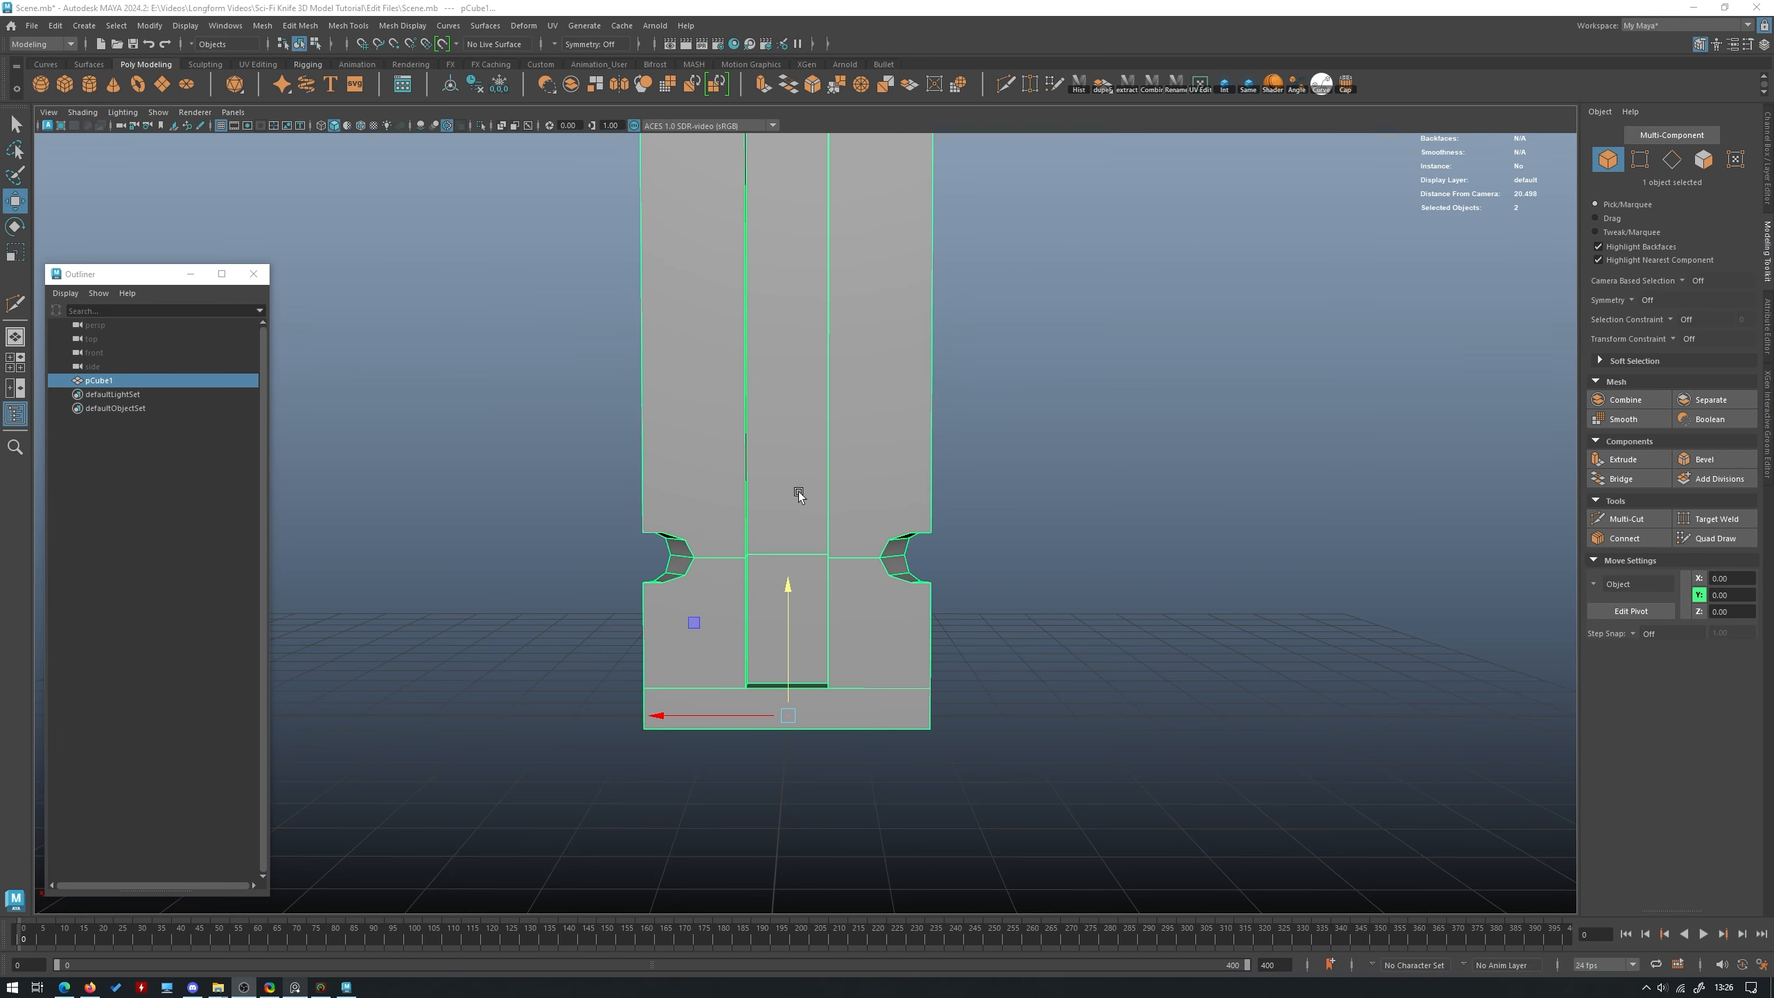
left_click_drag(800, 494, 897, 511, "alt")
Slice a horizontal edge loop through the whole blade just above the notches with Multi-Cut.
left_click(1646, 516)
left_click_drag(1042, 515, 1056, 537, "alt")
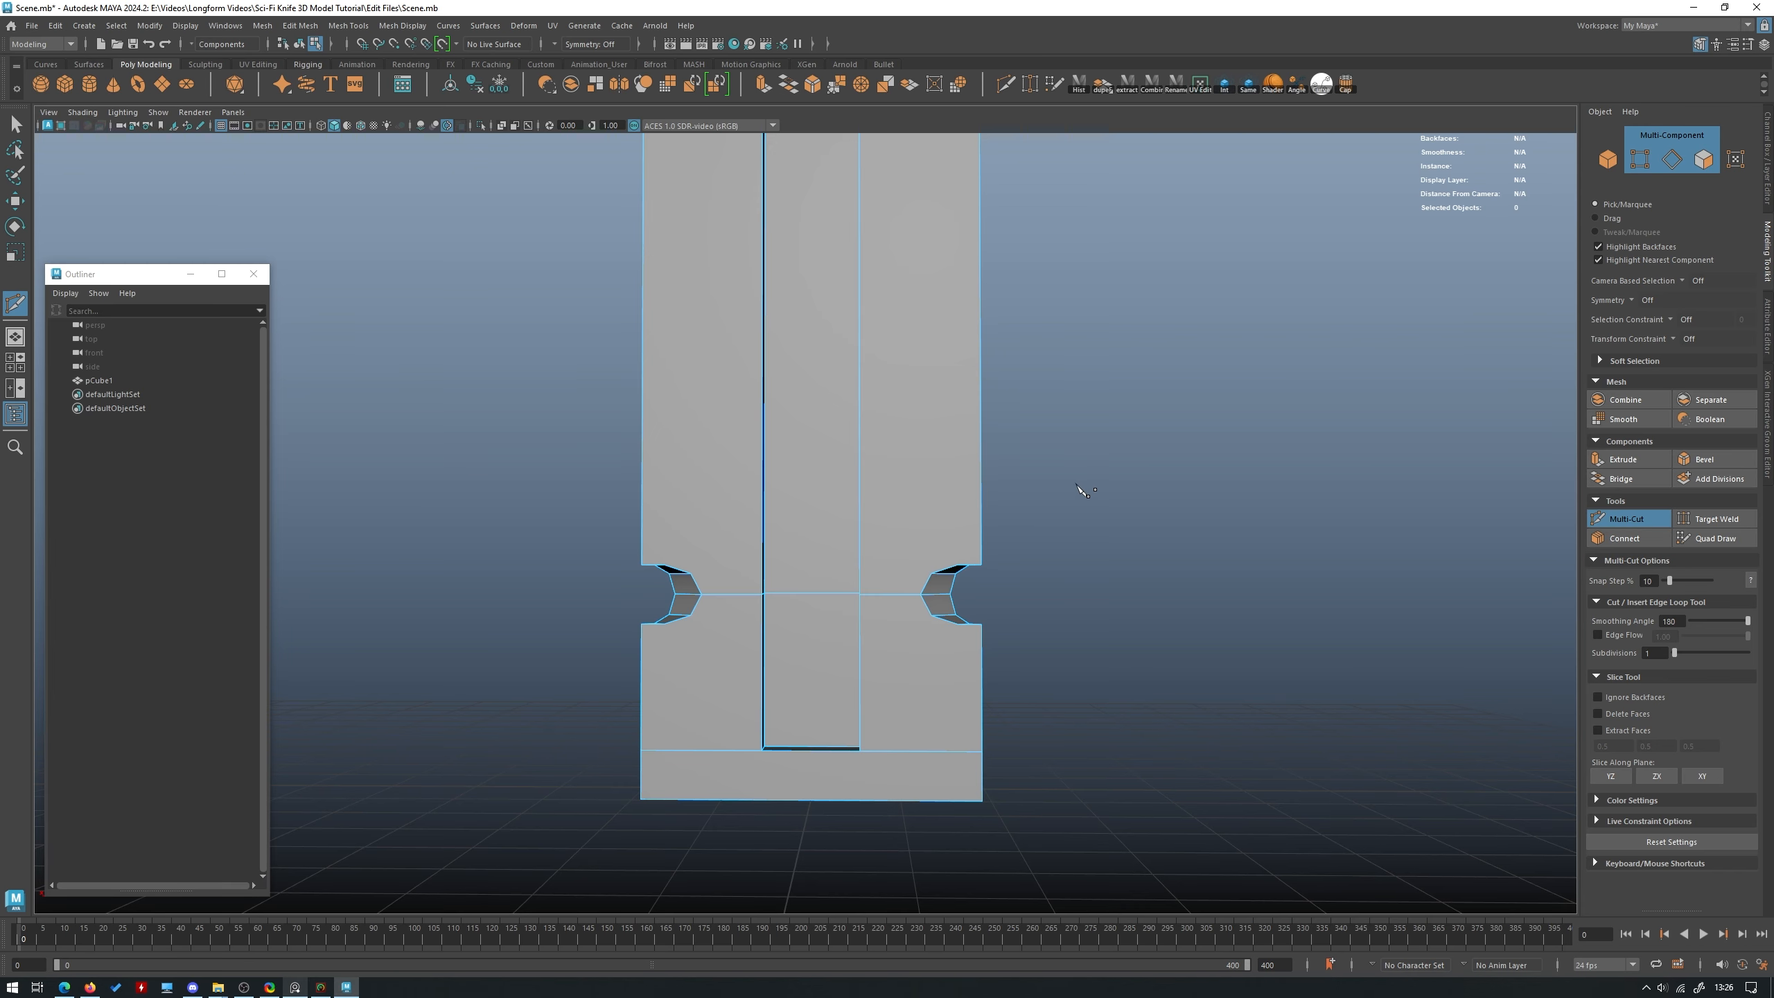
left_click_drag(508, 487, 509, 488)
key("w")
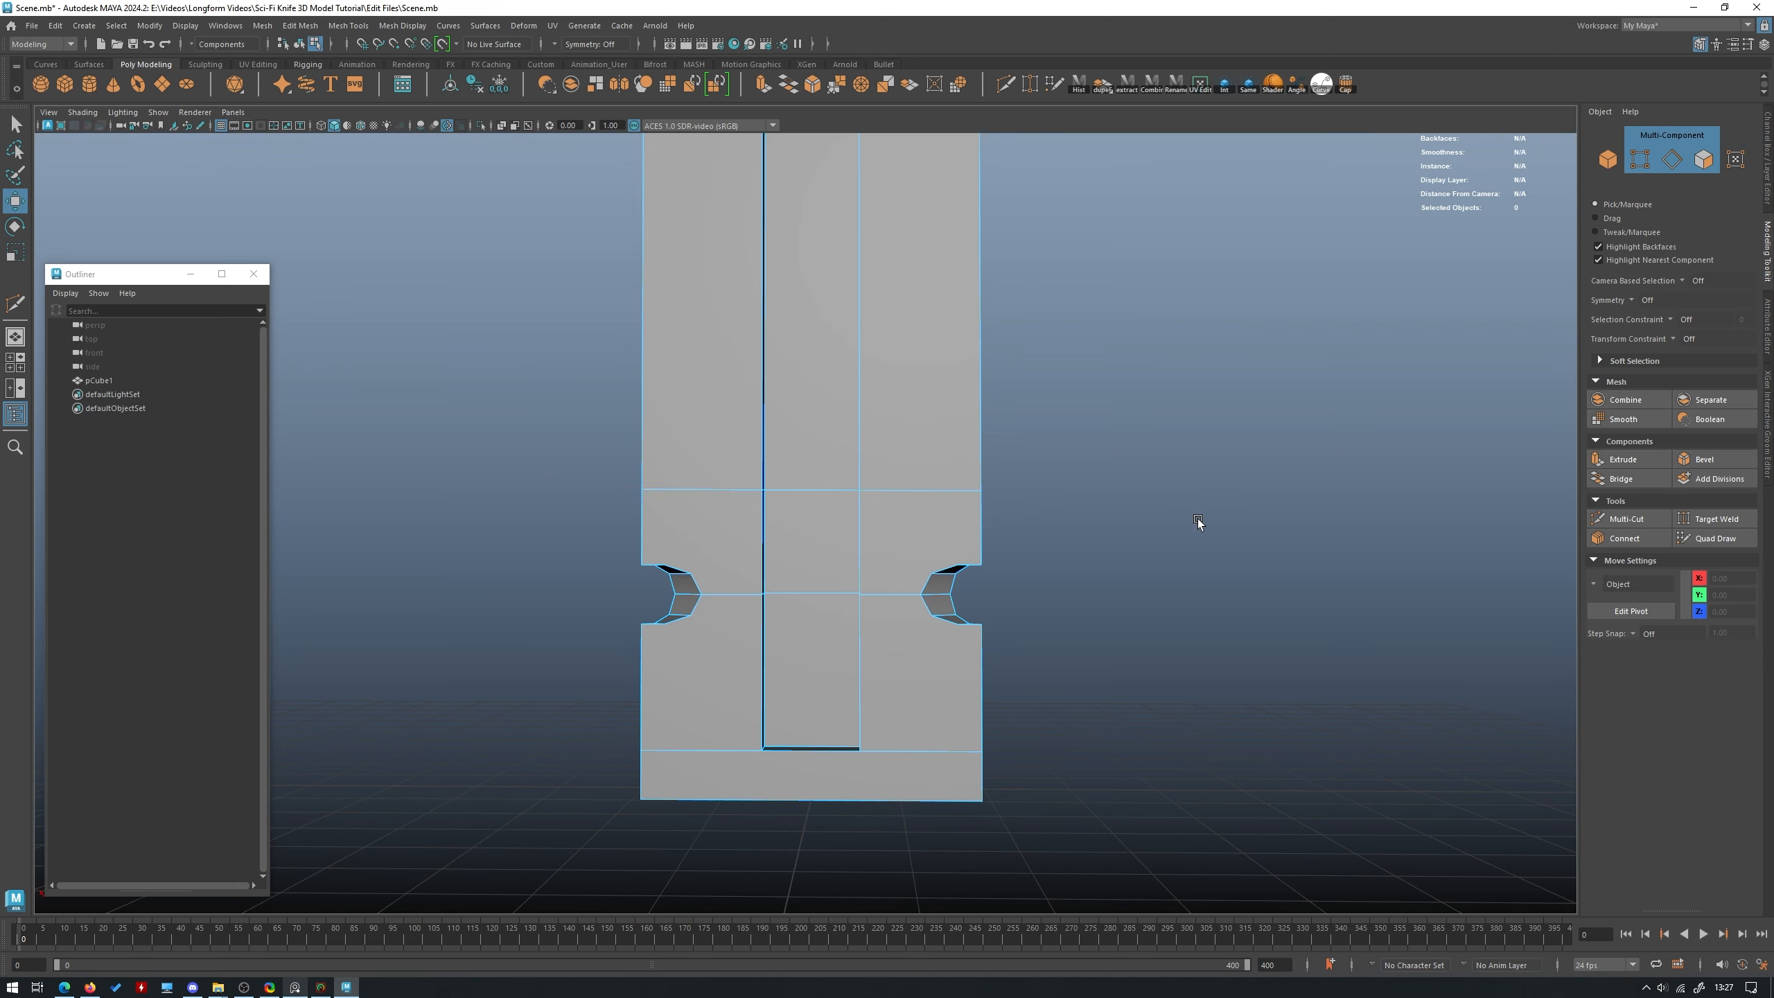
Select the new edge loop above the notches, flatten it vertically and move it down closer to them.
right_click_drag(1196, 518, 1187, 454)
left_click(821, 488)
double_click(822, 472)
key("r")
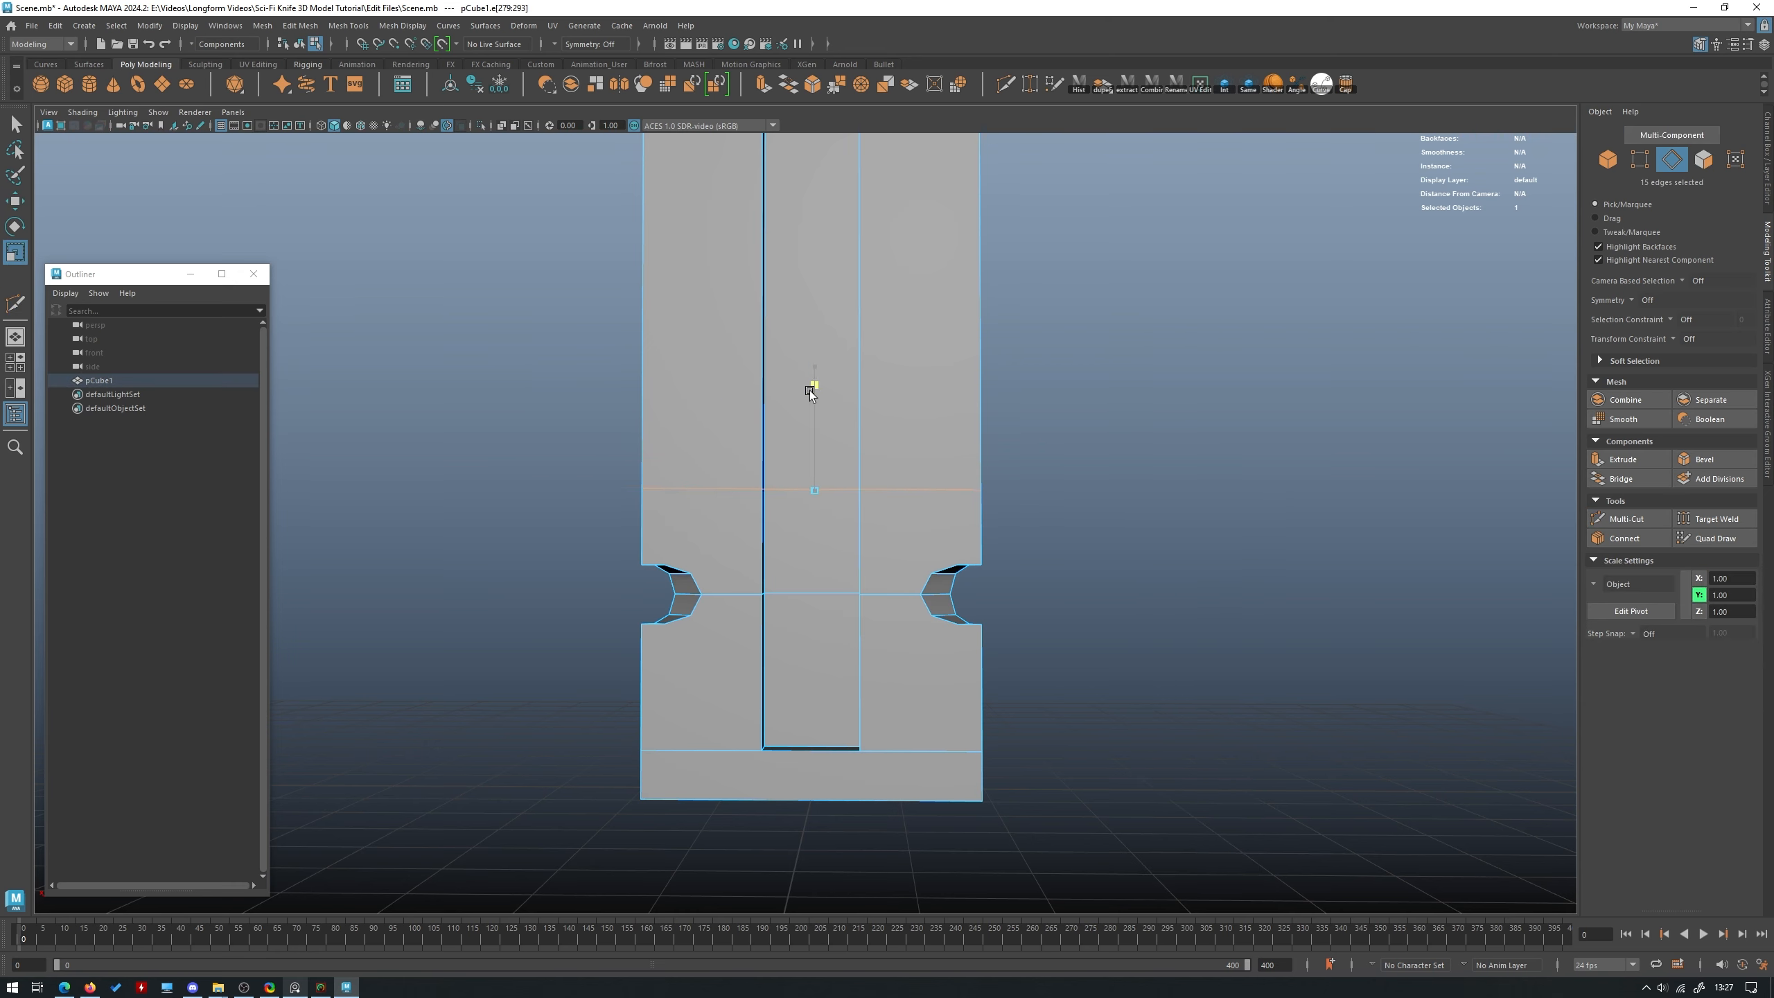
key("w")
left_click_drag(814, 421, 813, 453)
middle_click_drag(817, 452, 830, 407, "alt")
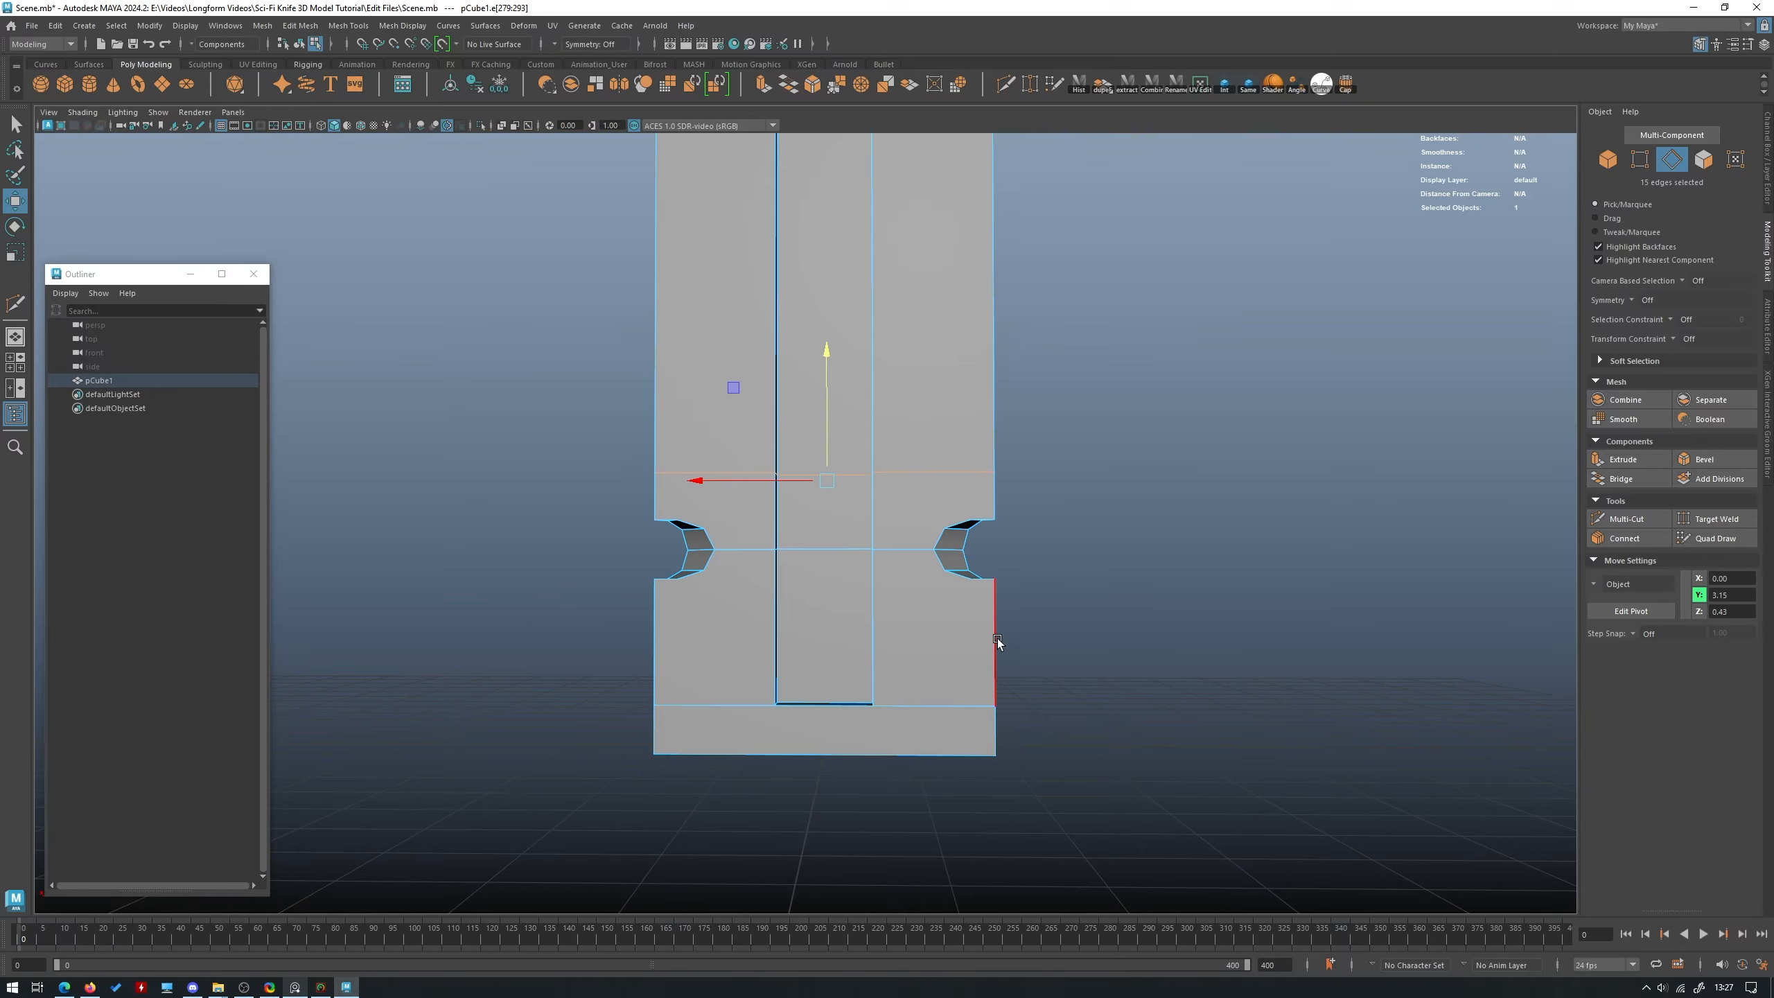
Slice a second horizontal edge loop through the blade below the notches, flatten it vertically and clear the selection.
key("y")
left_click_drag(1080, 617, 484, 626)
key("w")
double_click(751, 605)
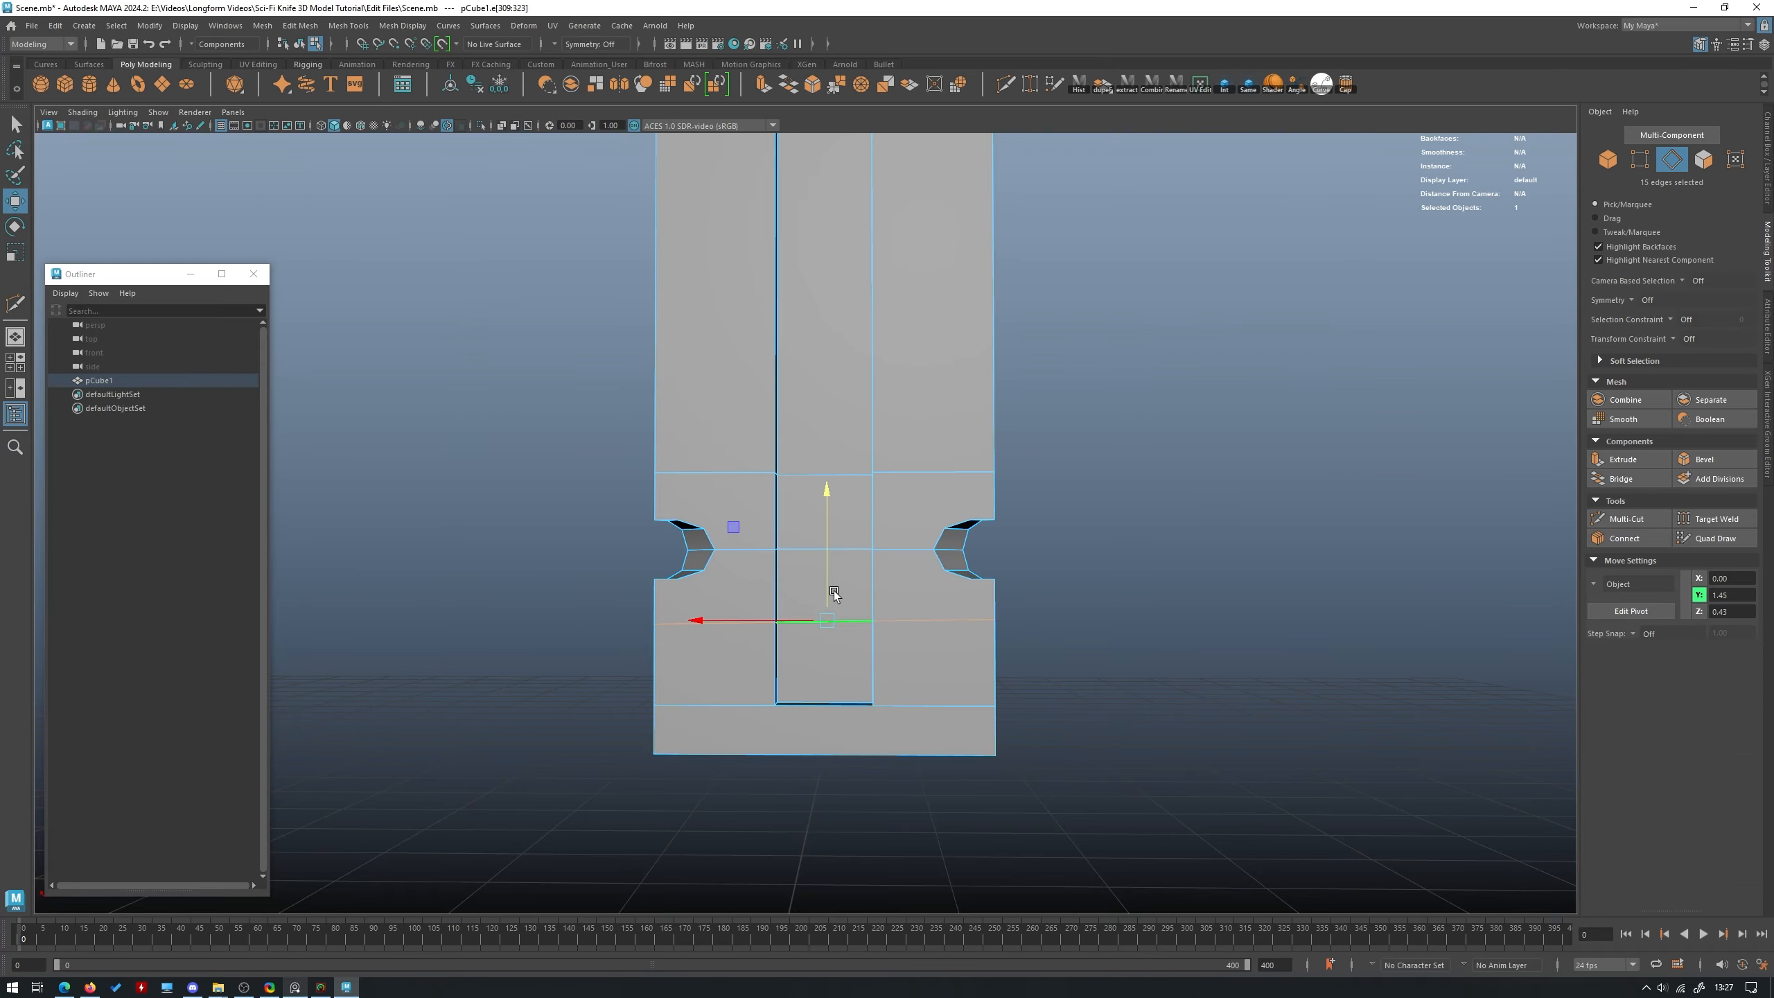
key("r")
key("w")
scroll(826, 531, "down", 8)
middle_click_drag(803, 385, 810, 562, "alt")
left_click(981, 429)
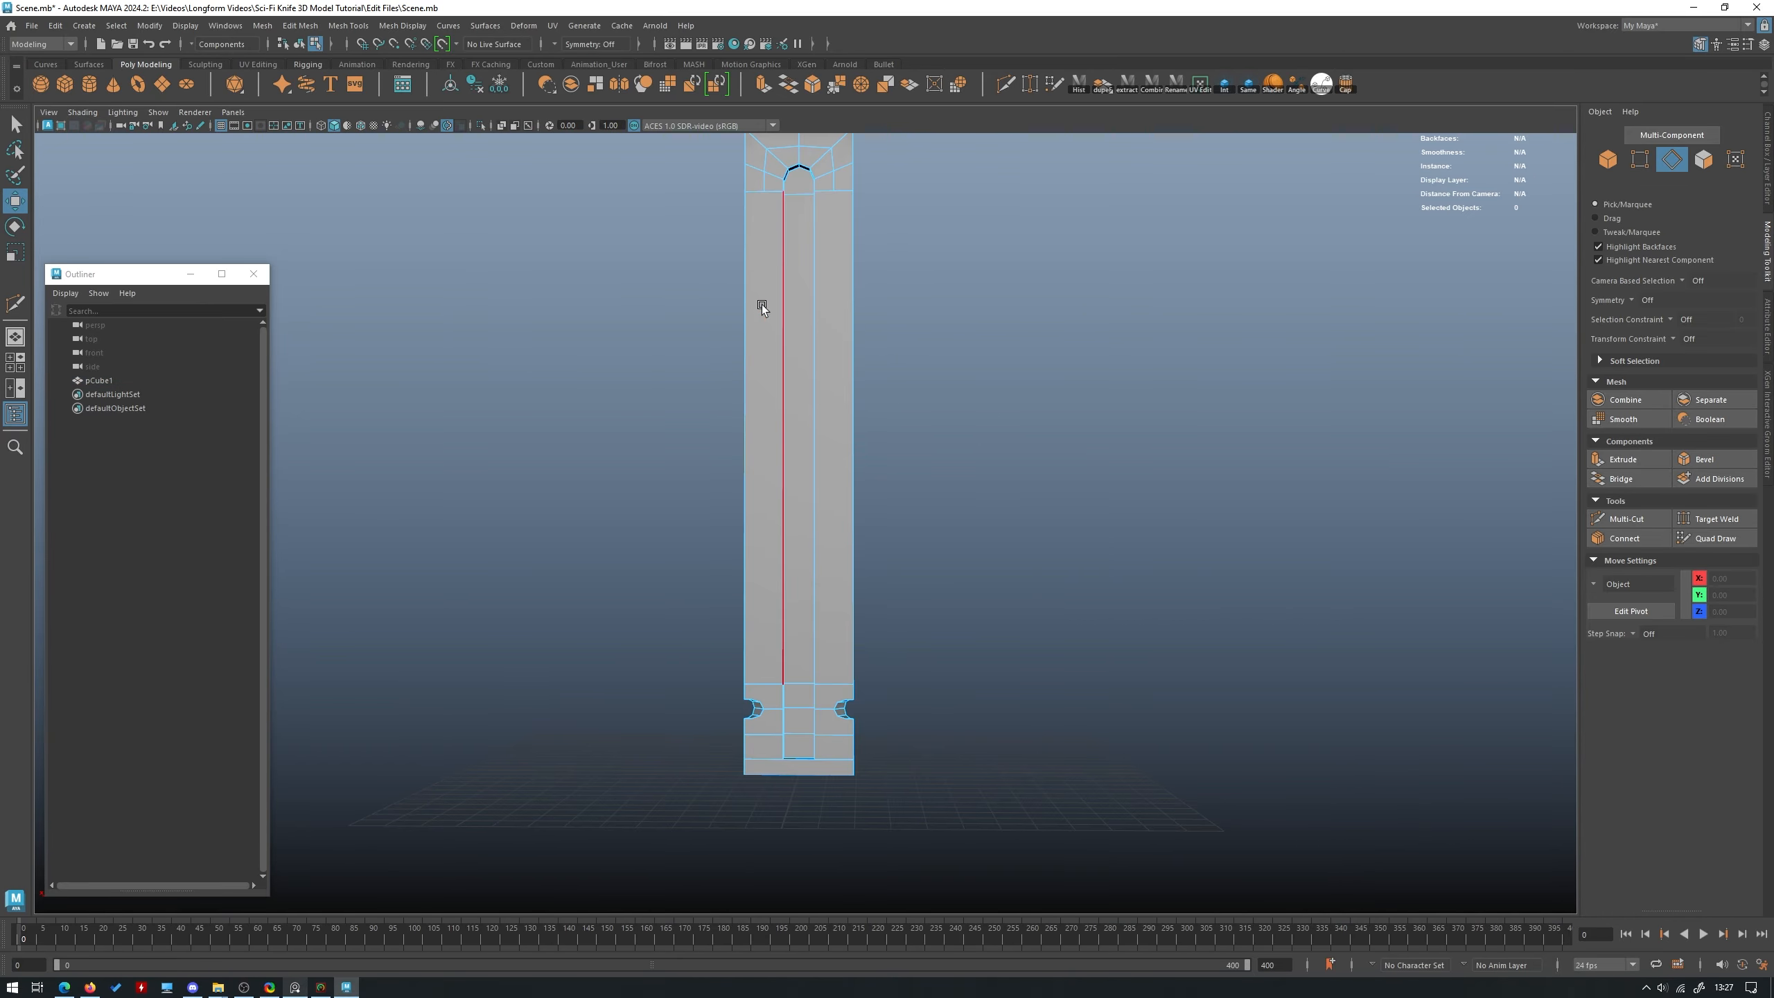
Multi-Cut a vertical edge beside the groove, from the vertex near its rounded end down to the loop above the notches.
scroll(908, 566, "up", 6)
right_click_drag(812, 368, 998, 363, "shift")
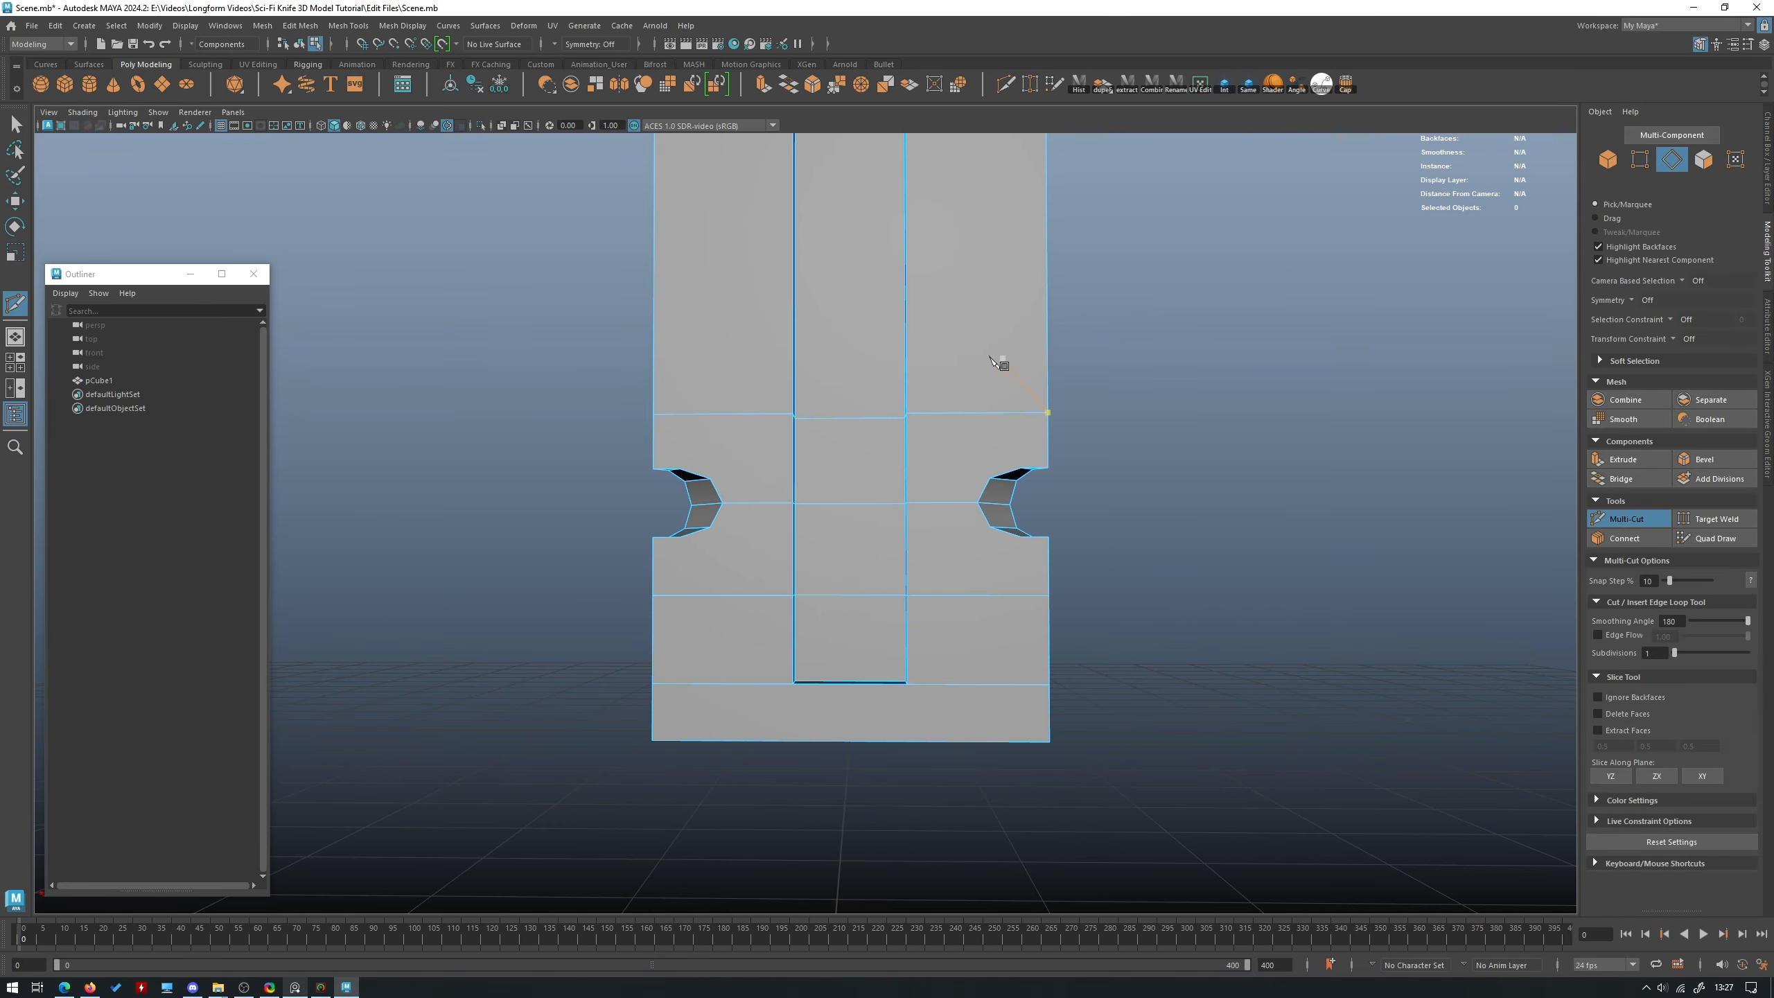
scroll(997, 363, "down", 8)
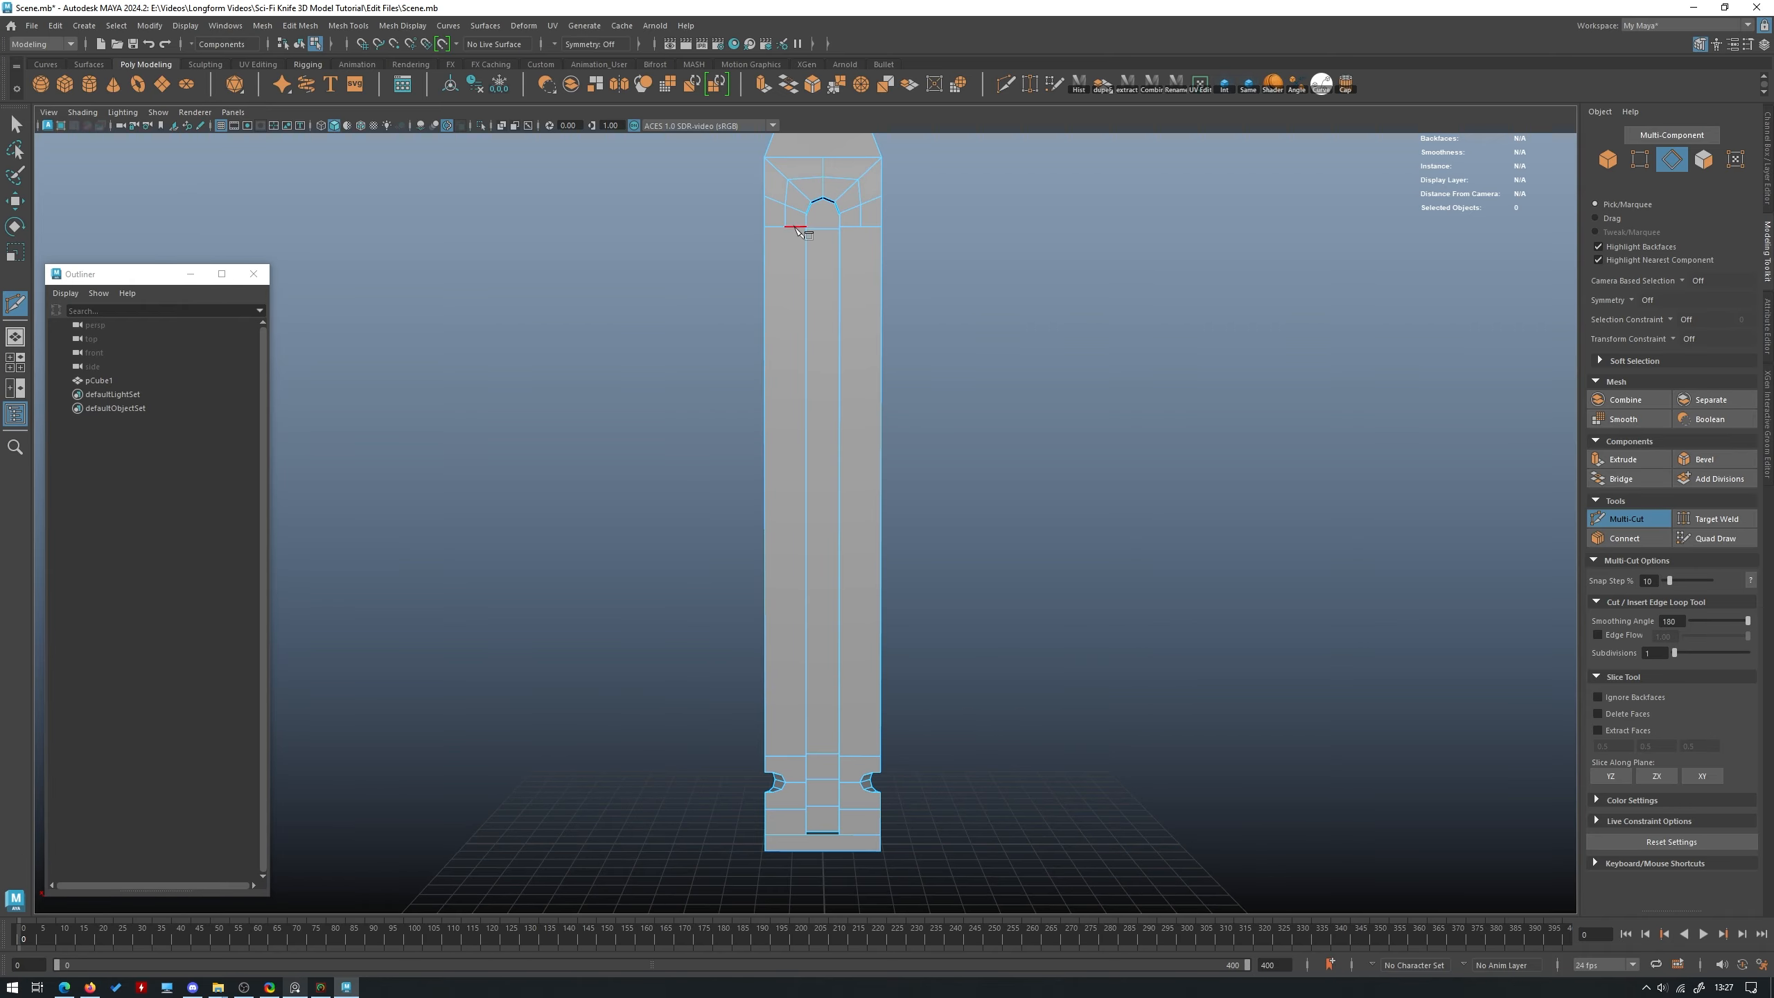
left_click(806, 757)
key("Return")
right_click(985, 660)
left_click_drag(985, 660, 820, 610, "alt")
Cut matching vertical edges down the remaining side strips of the blade to the loop above the notches.
left_click(759, 225)
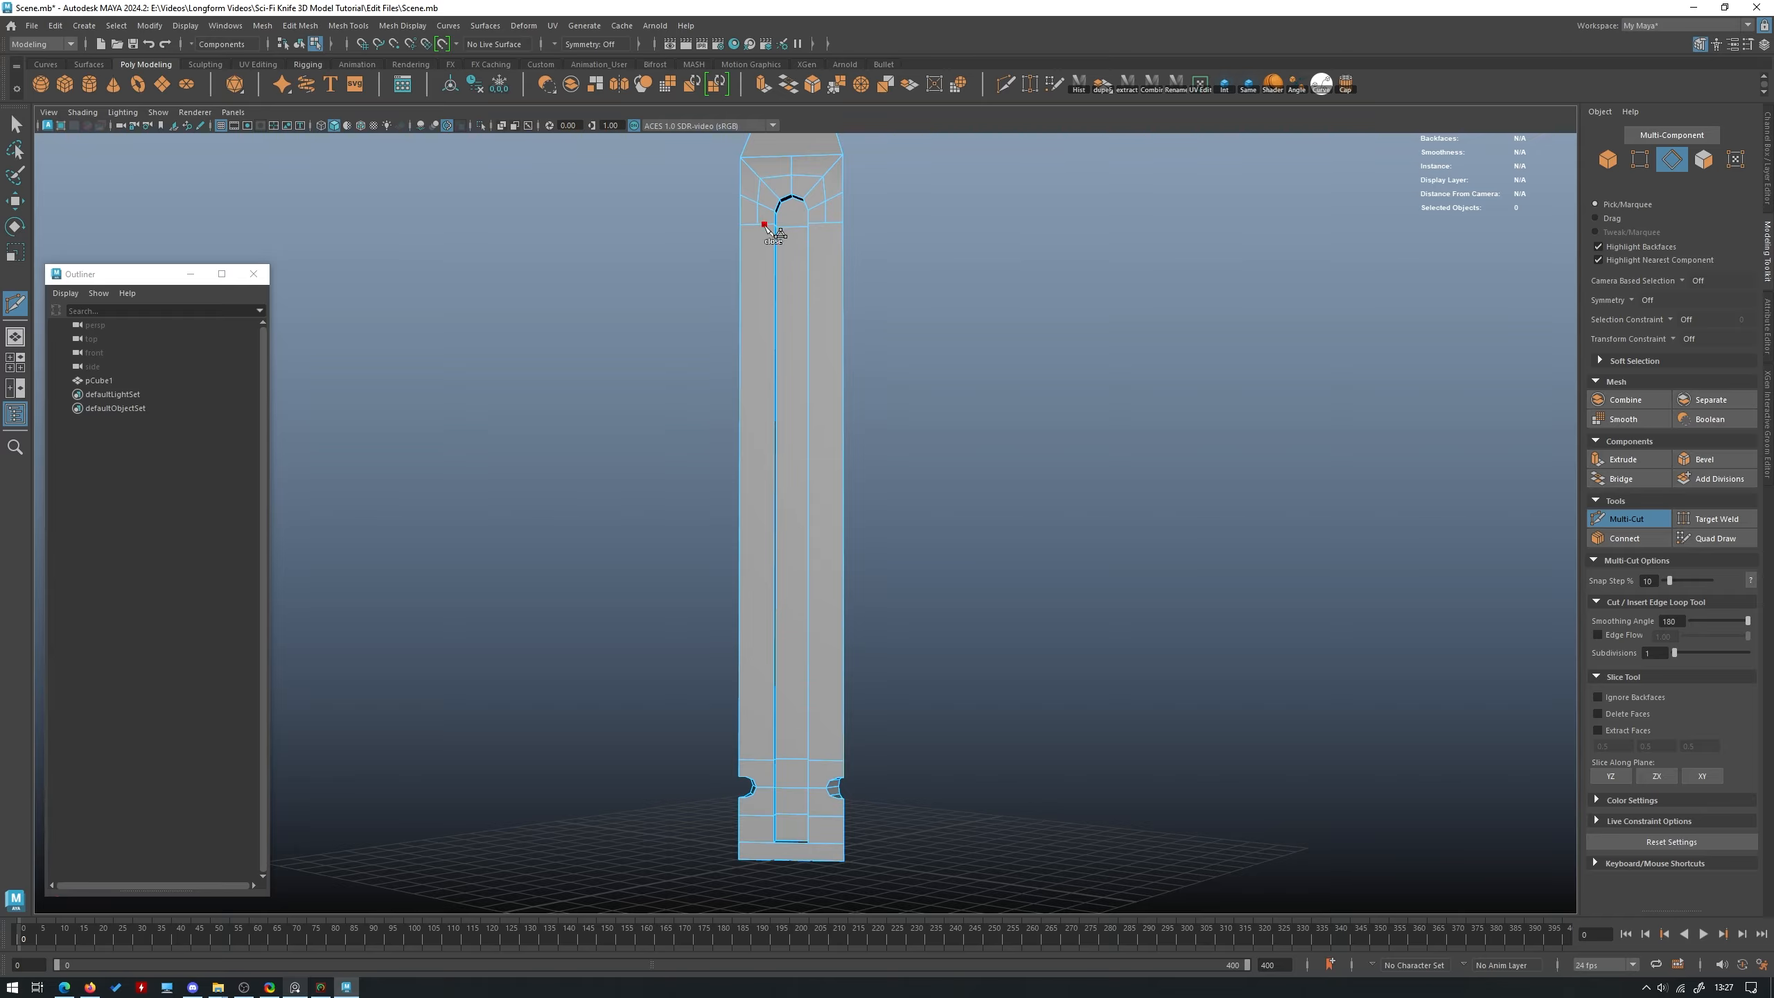
left_click(758, 759)
key("Return")
left_click(809, 226)
left_click(831, 223)
right_click(877, 663)
Select the extra short edges near the outer rims of the corner notches and delete them with their vertices.
middle_click_drag(877, 664, 876, 503, "alt")
right_click_drag(875, 503, 1027, 580, "alt")
left_click(1029, 593)
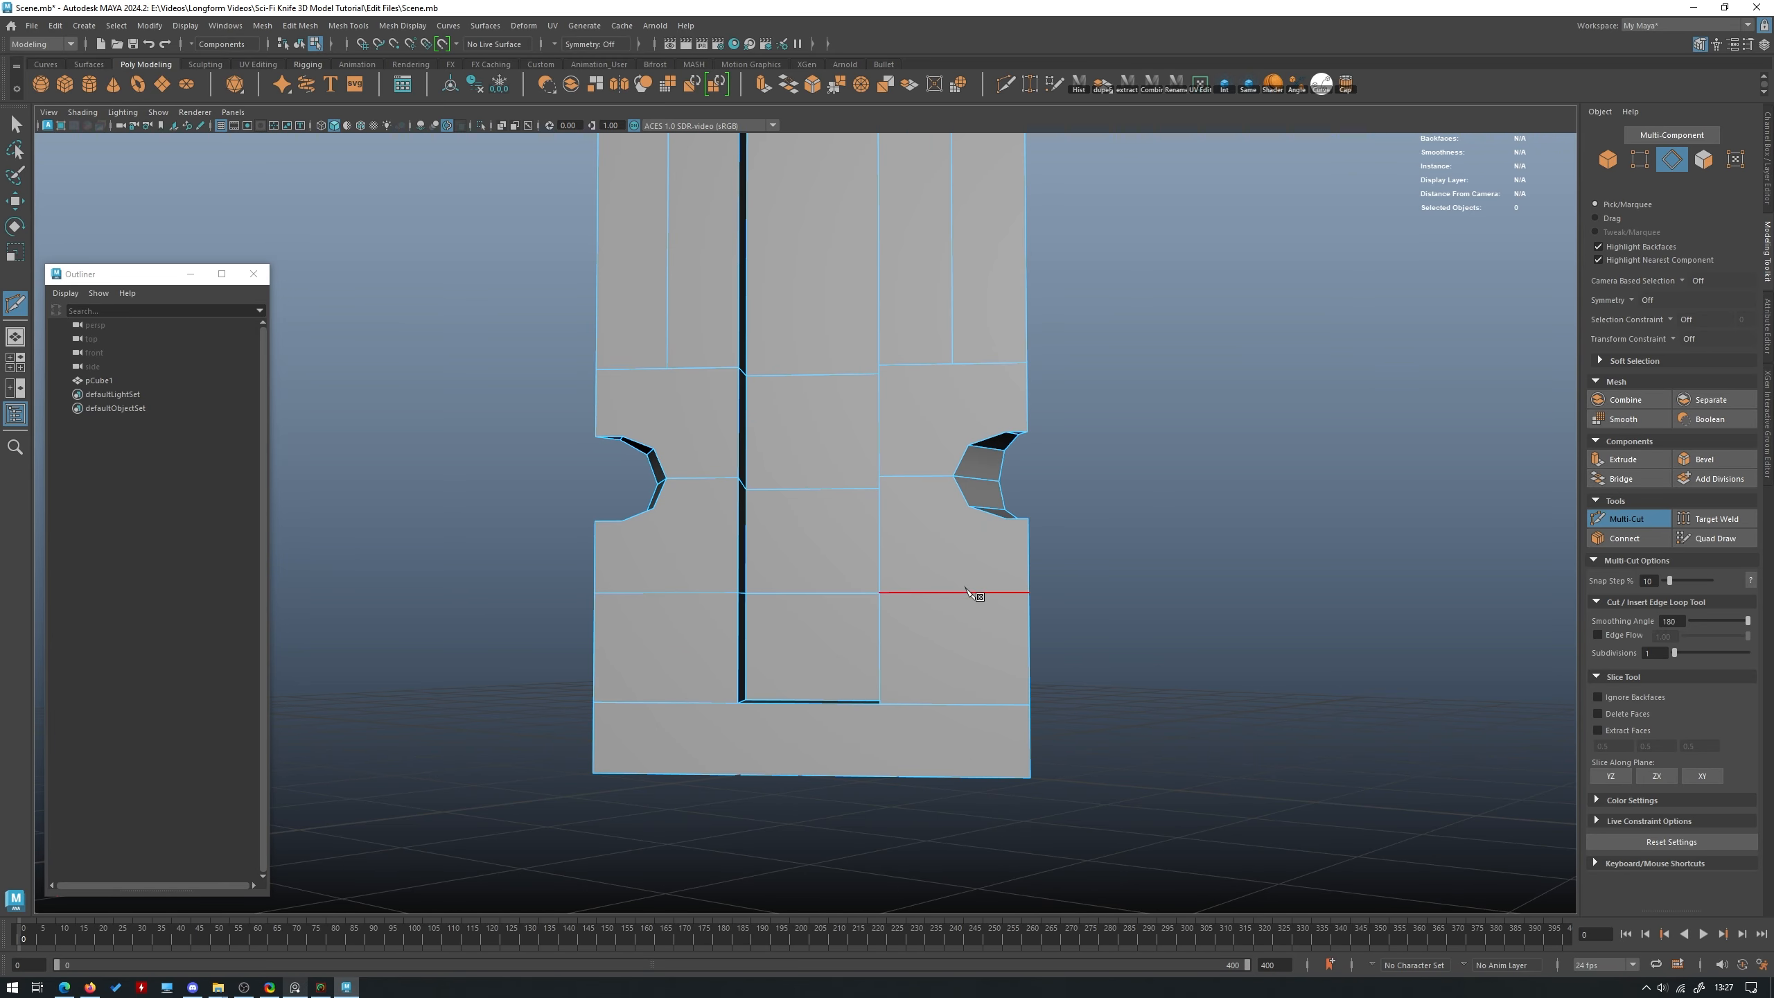
left_click_drag(970, 435, 1172, 484, "alt")
key("q")
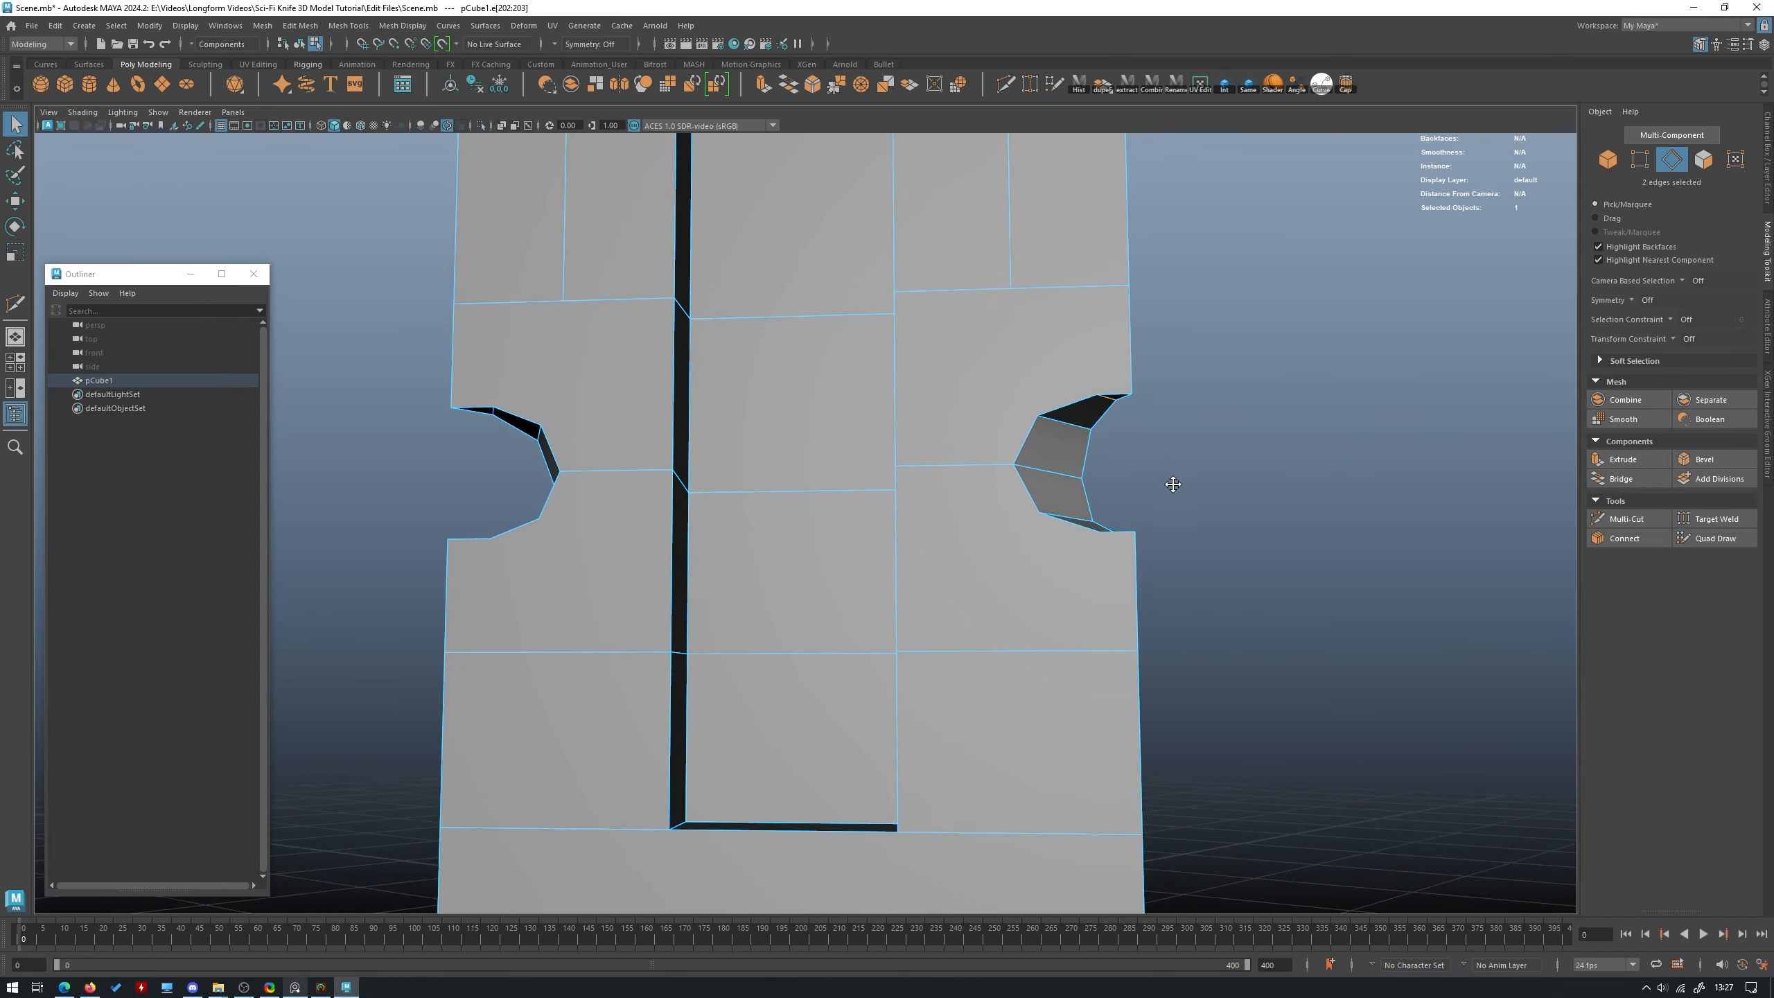
right_click_drag(1172, 483, 1193, 475, "alt")
left_click_drag(1196, 388, 1226, 705, "alt")
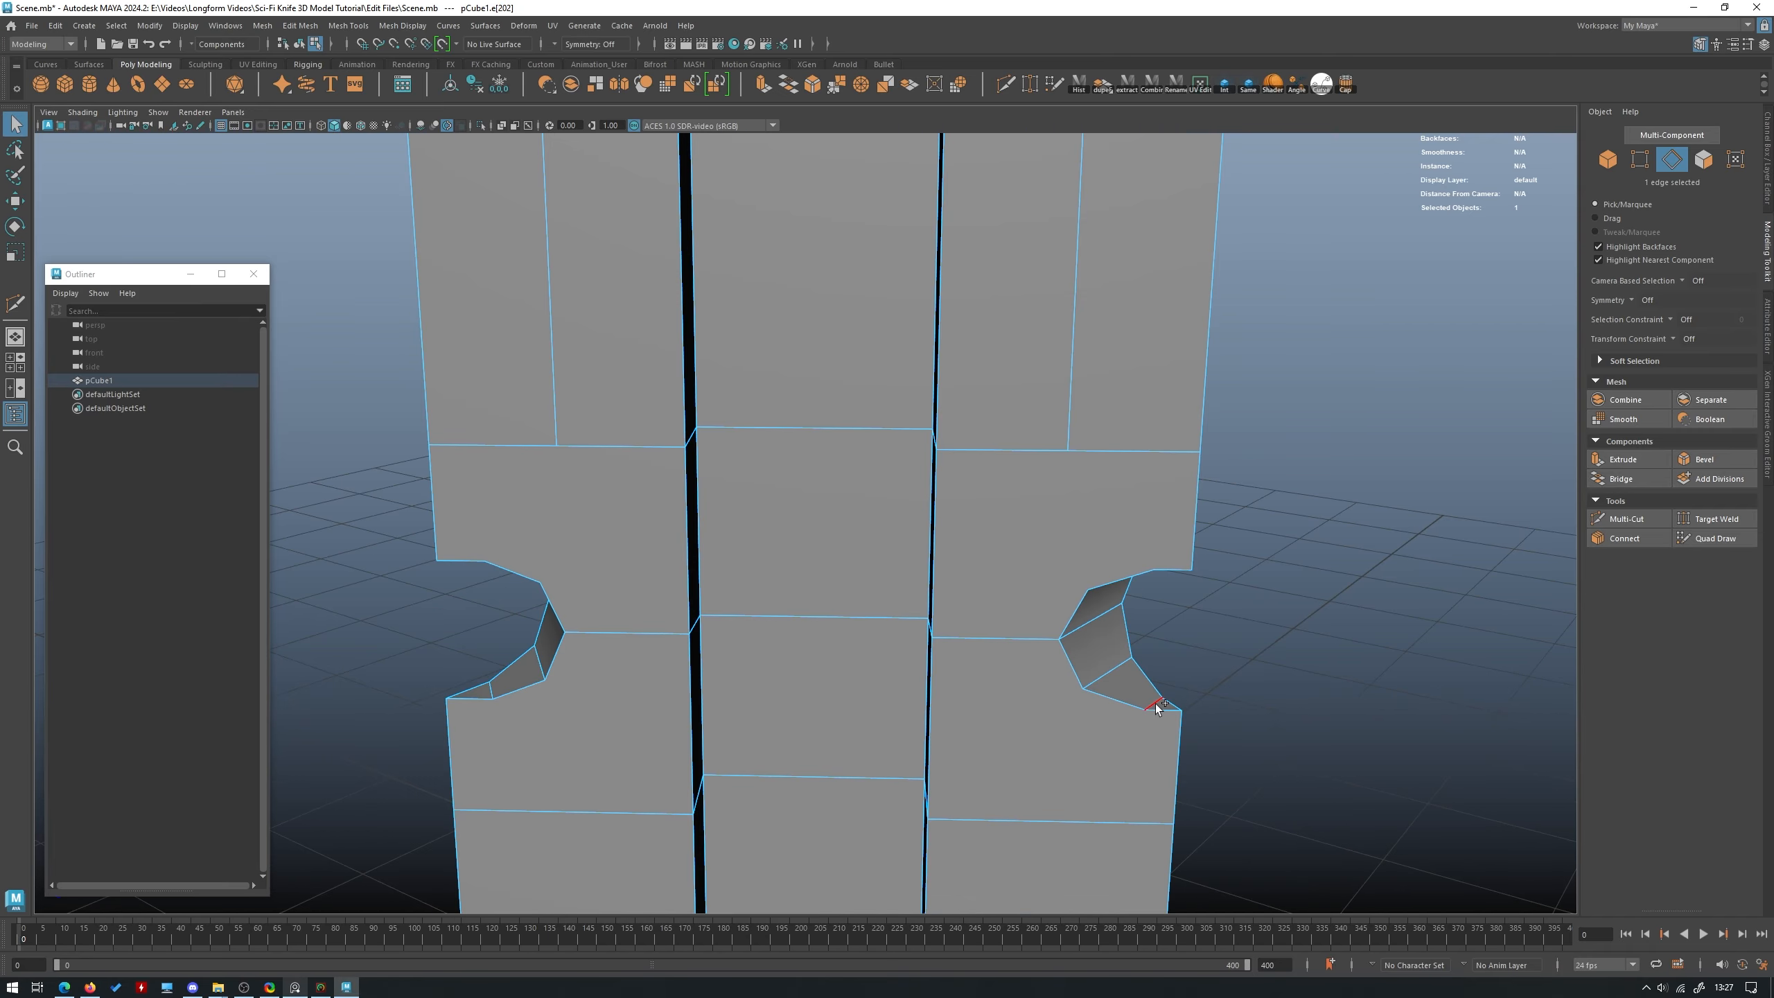
left_click(1156, 710, "shift")
left_click_drag(901, 632, 632, 688, "alt")
left_click(802, 763, "shift")
left_click_drag(802, 762, 767, 355, "alt")
key("ctrl+Delete")
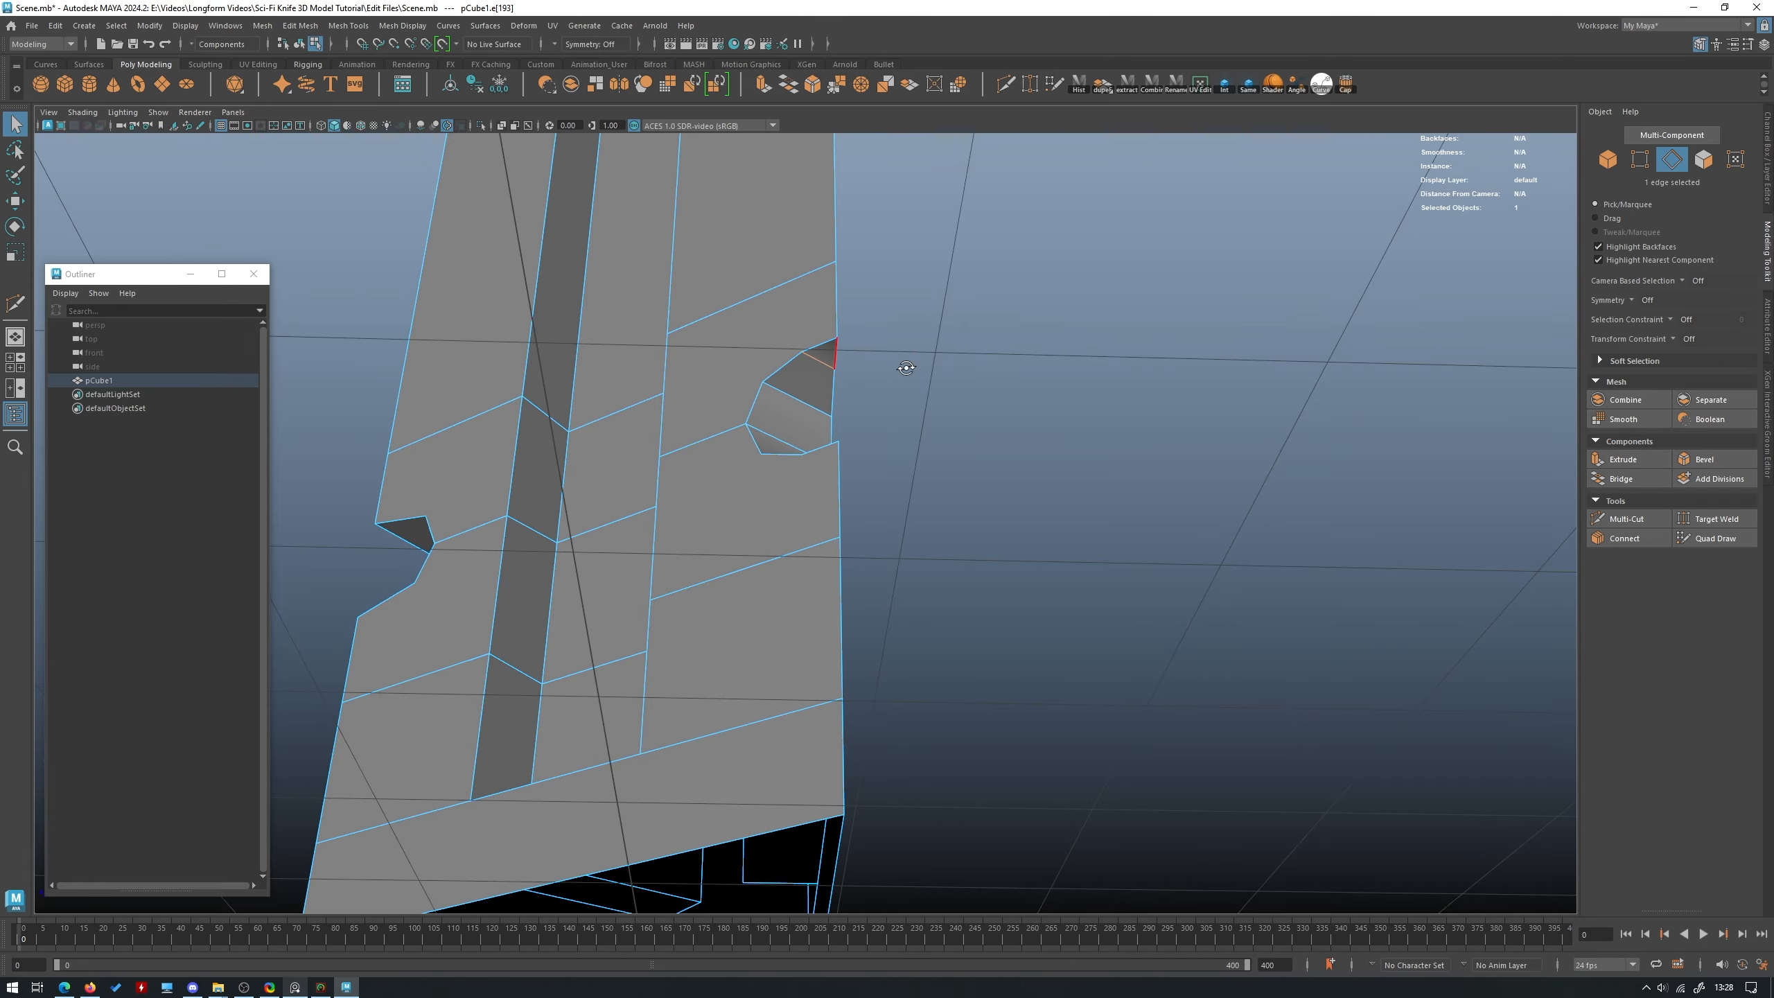
Try scaling the vertices of one corner notch vertically.
left_click_drag(905, 368, 758, 483, "alt")
right_click_drag(679, 529, 691, 447)
key("4")
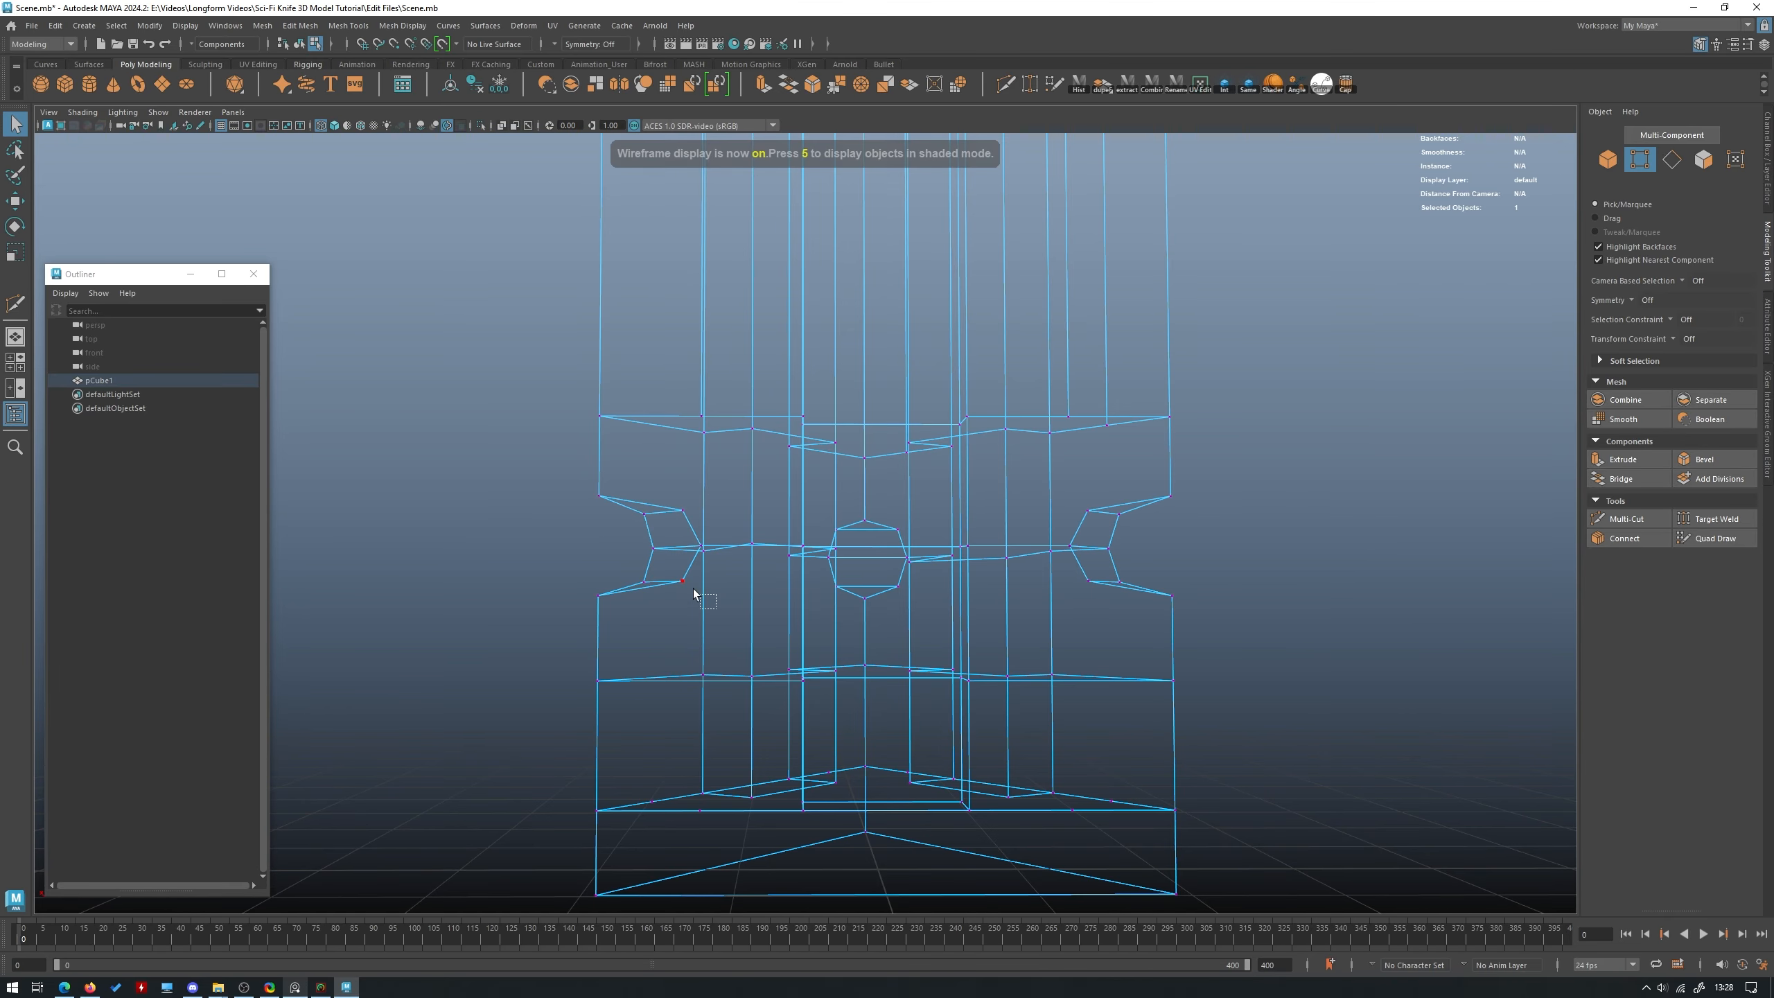
left_click_drag(707, 600, 635, 483)
key("5")
key("r")
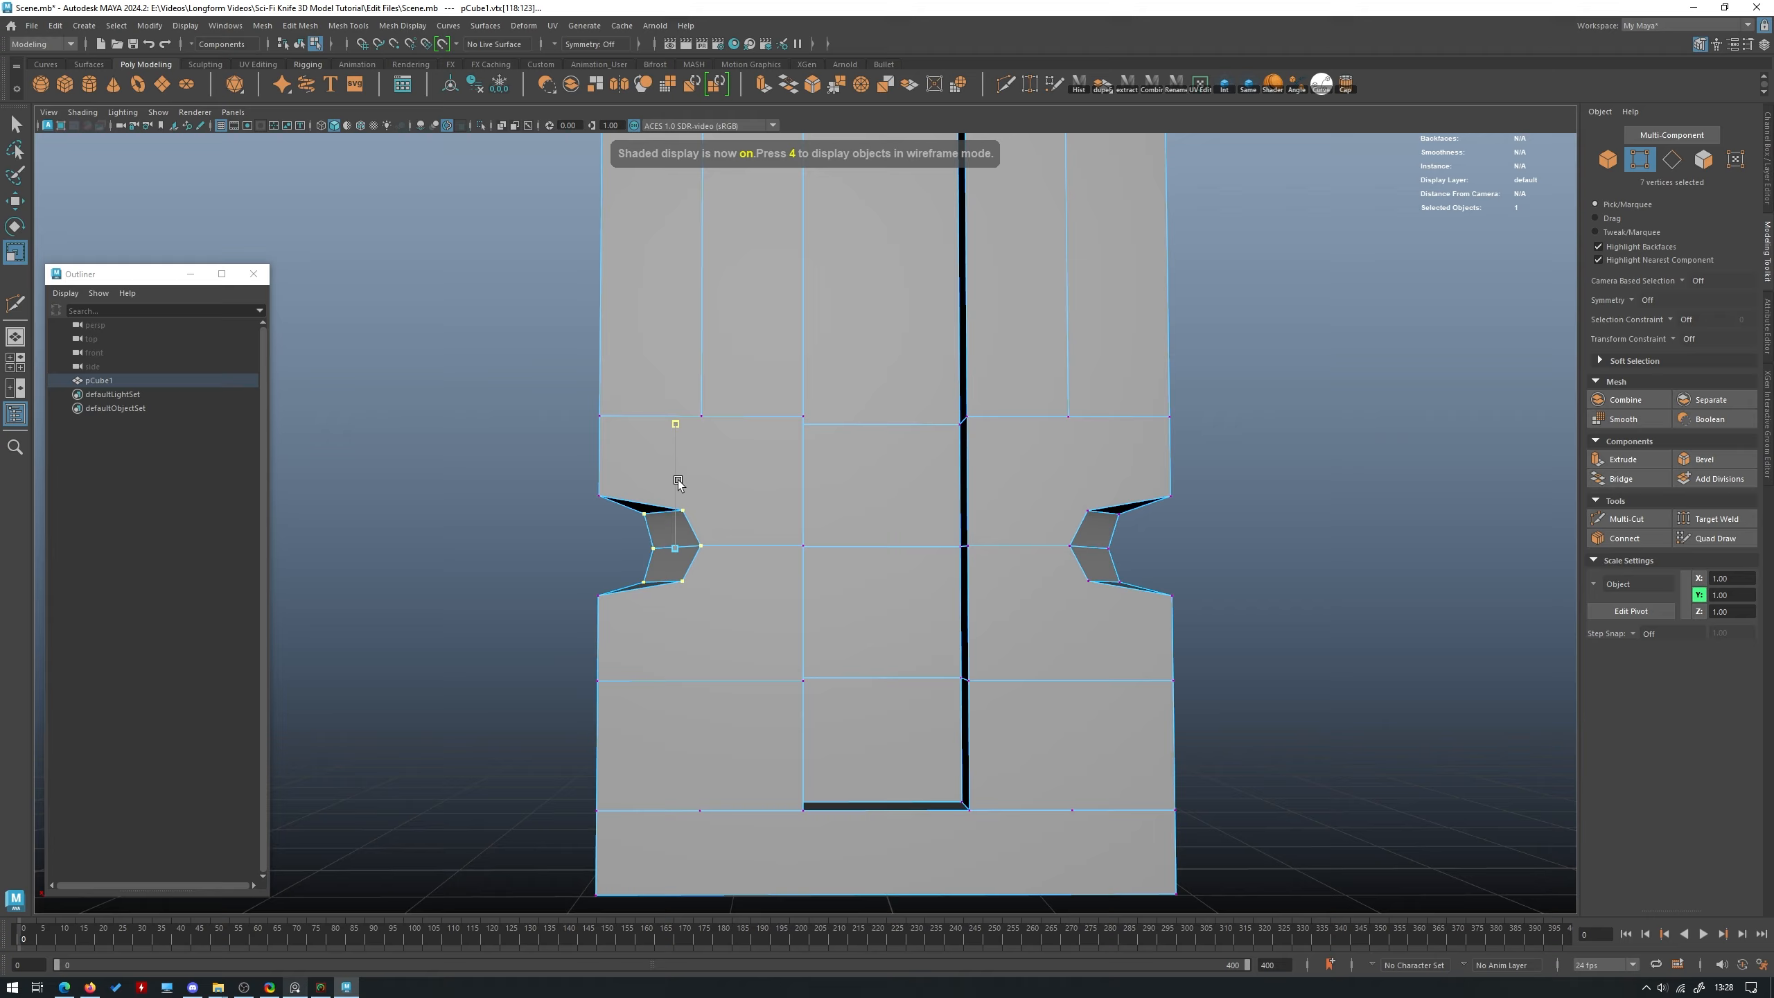
left_click_drag(675, 422, 689, 679)
key("ctrl+z")
Multi-Cut edges joining the notches' upper corners to the vertical edges above them and to the sides of the groove.
right_click_drag(697, 451, 766, 432)
right_click_drag(776, 452, 699, 453, "shift")
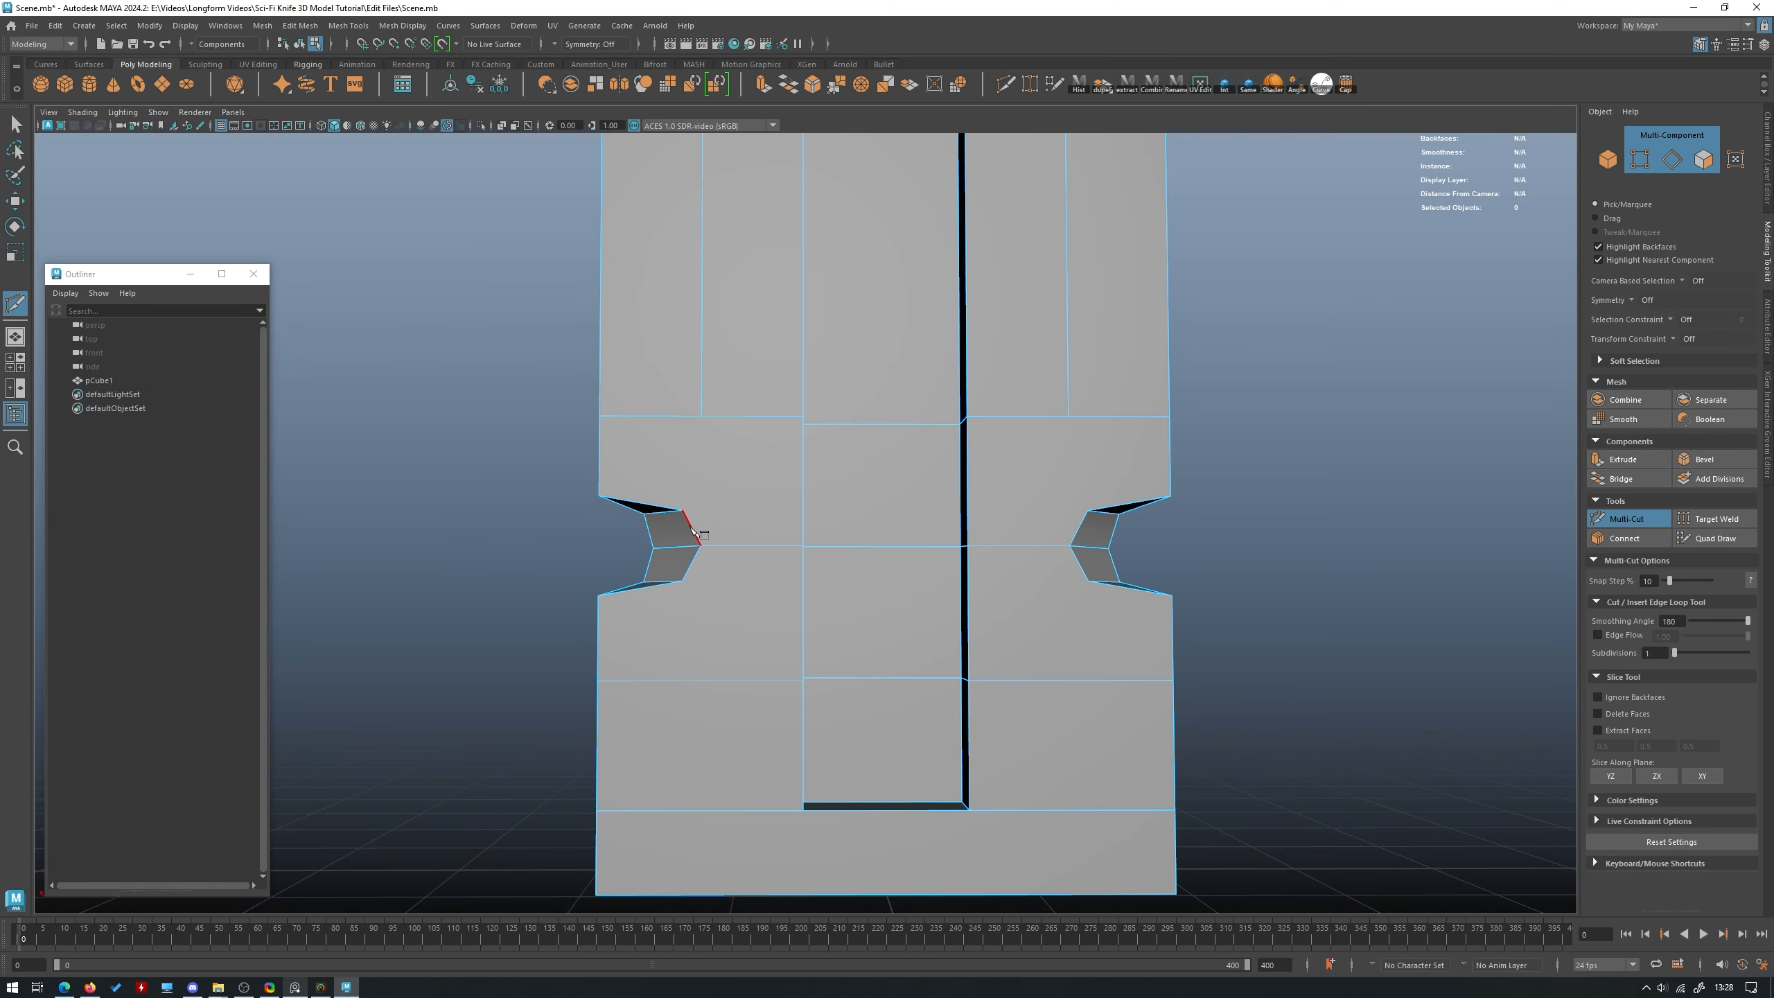
left_click(701, 417)
left_click(802, 423)
left_click_drag(867, 510, 786, 447, "alt")
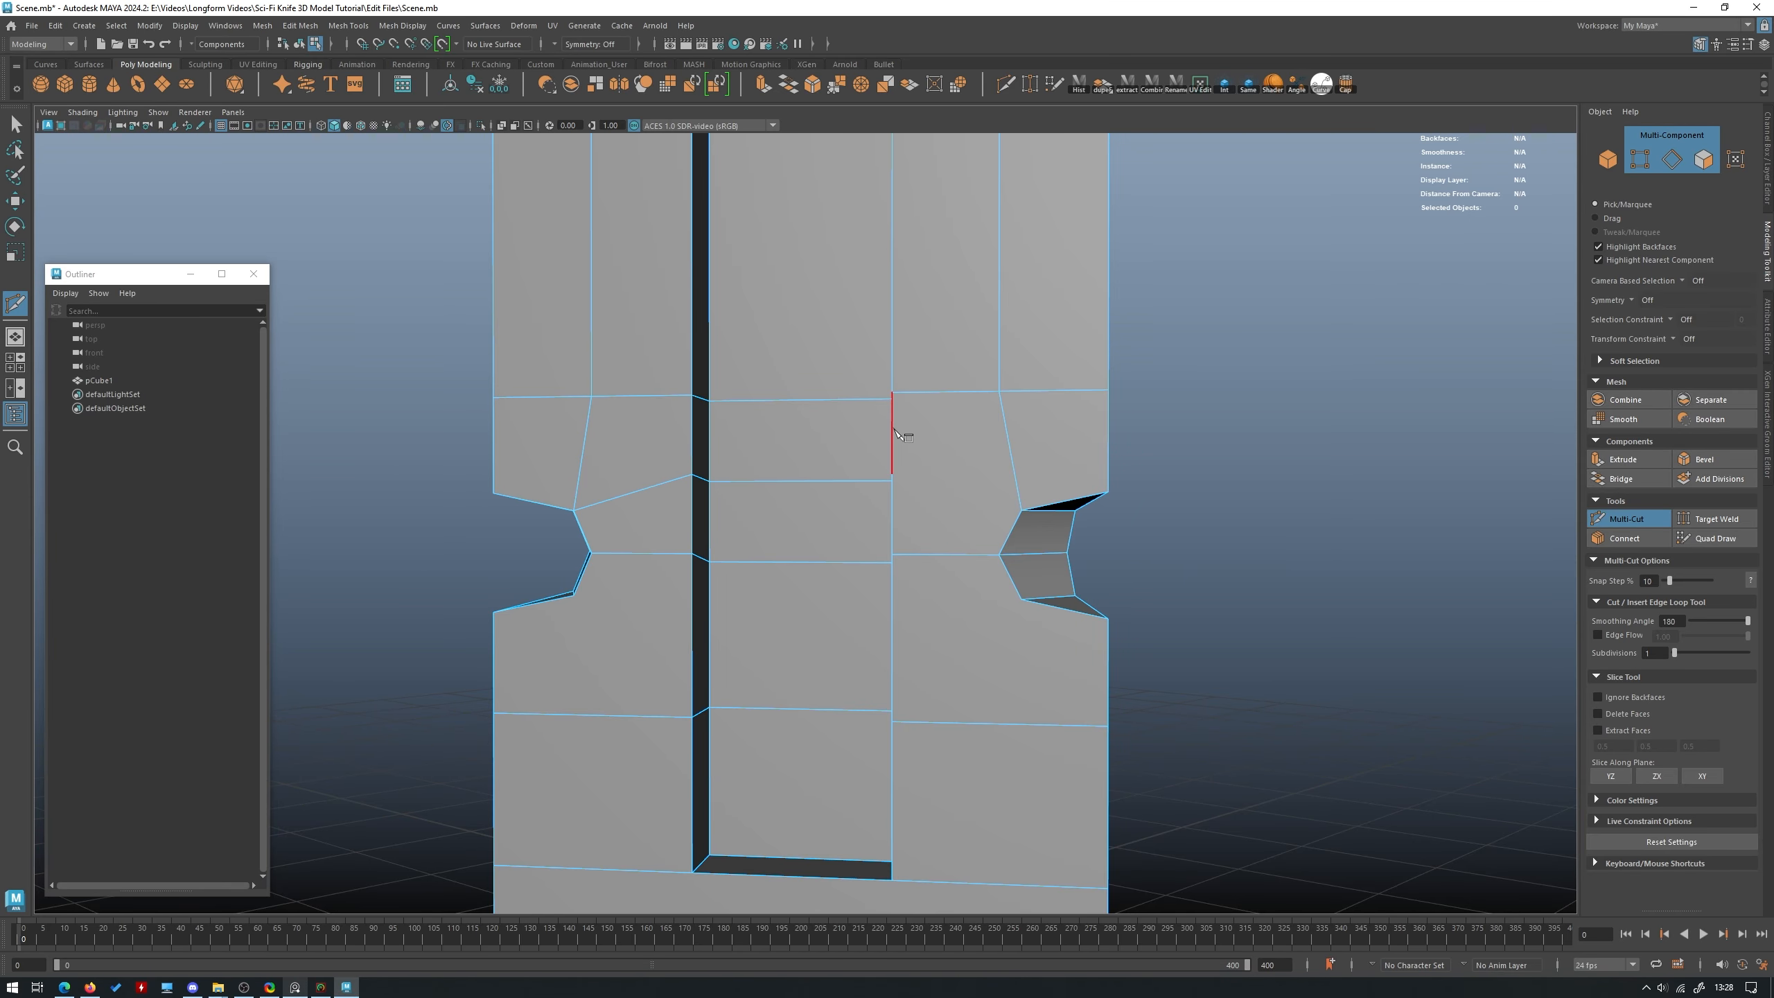
left_click(892, 473)
left_click(998, 503)
left_click_drag(1044, 525, 894, 545, "alt")
right_click(975, 531)
left_click_drag(1026, 558, 717, 675, "alt")
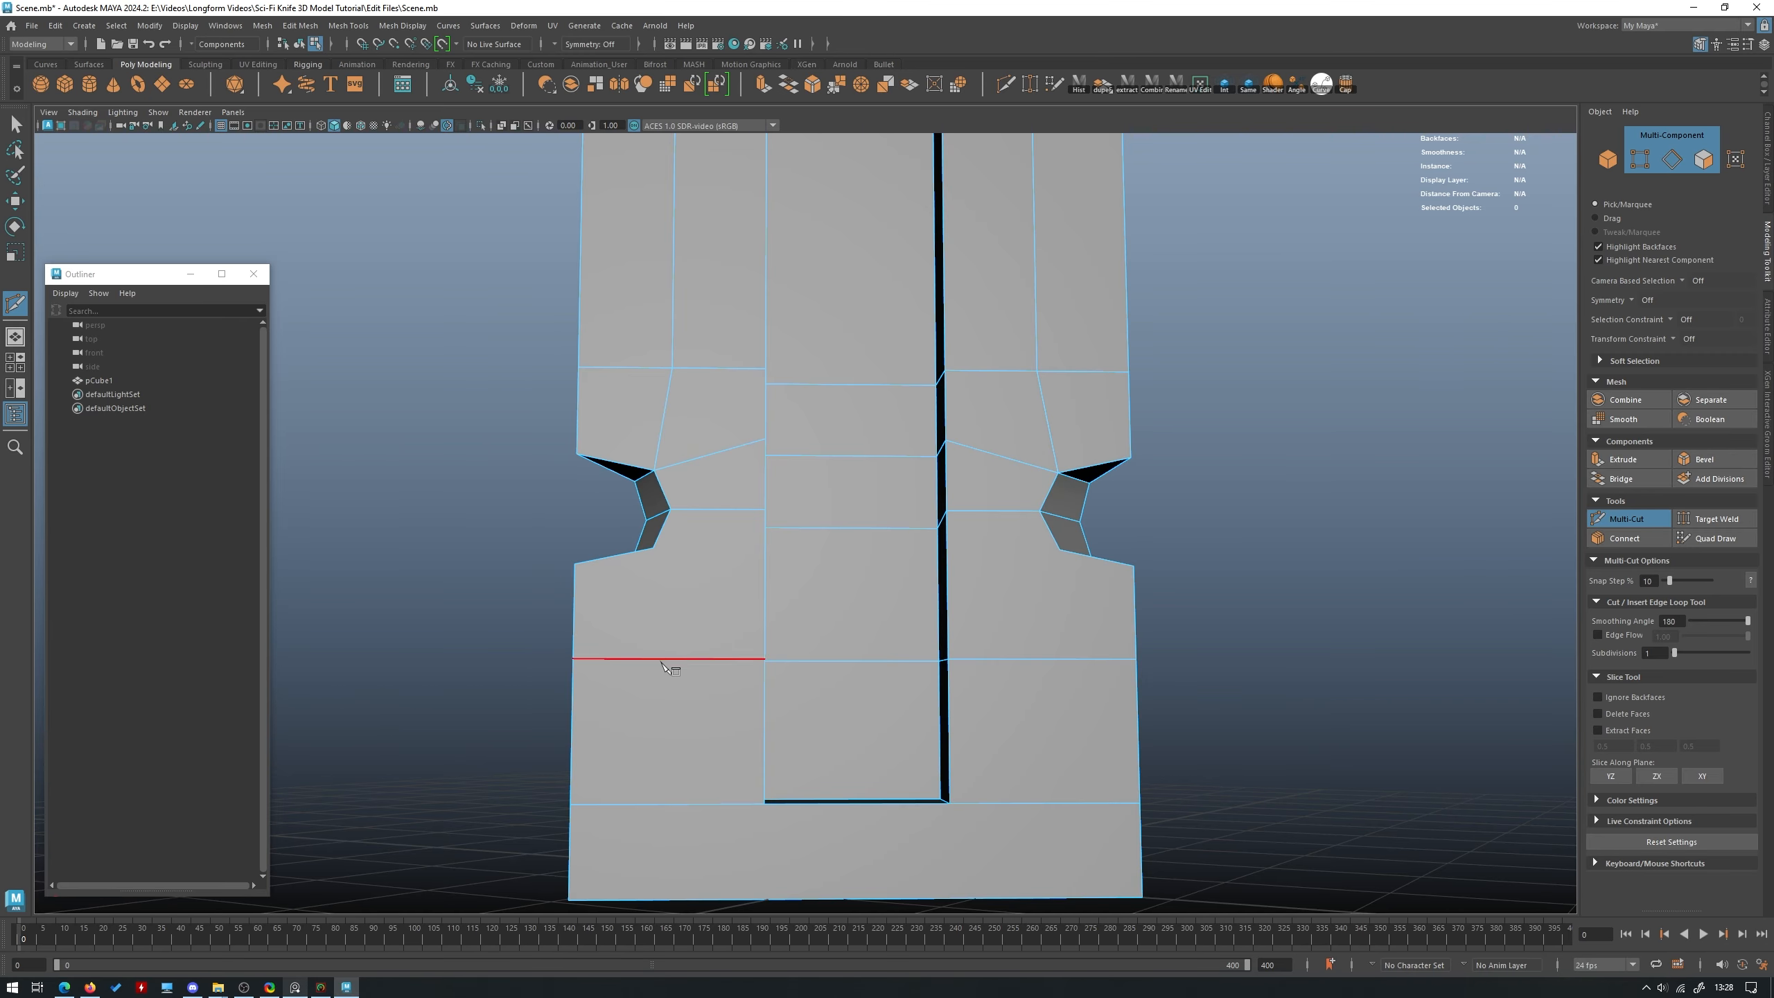
Multi-Cut vertical edges on one blade face from the loop at the groove's base up to the lower corners of both notches.
left_click(667, 805)
left_click(1045, 804)
right_click(1048, 804)
right_click(1118, 565)
right_click_drag(1118, 564, 1034, 544, "alt")
left_click_drag(1034, 544, 908, 541, "alt")
right_click_drag(1013, 594, 1229, 678, "alt")
left_click(750, 679)
left_click(556, 623)
right_click(646, 531)
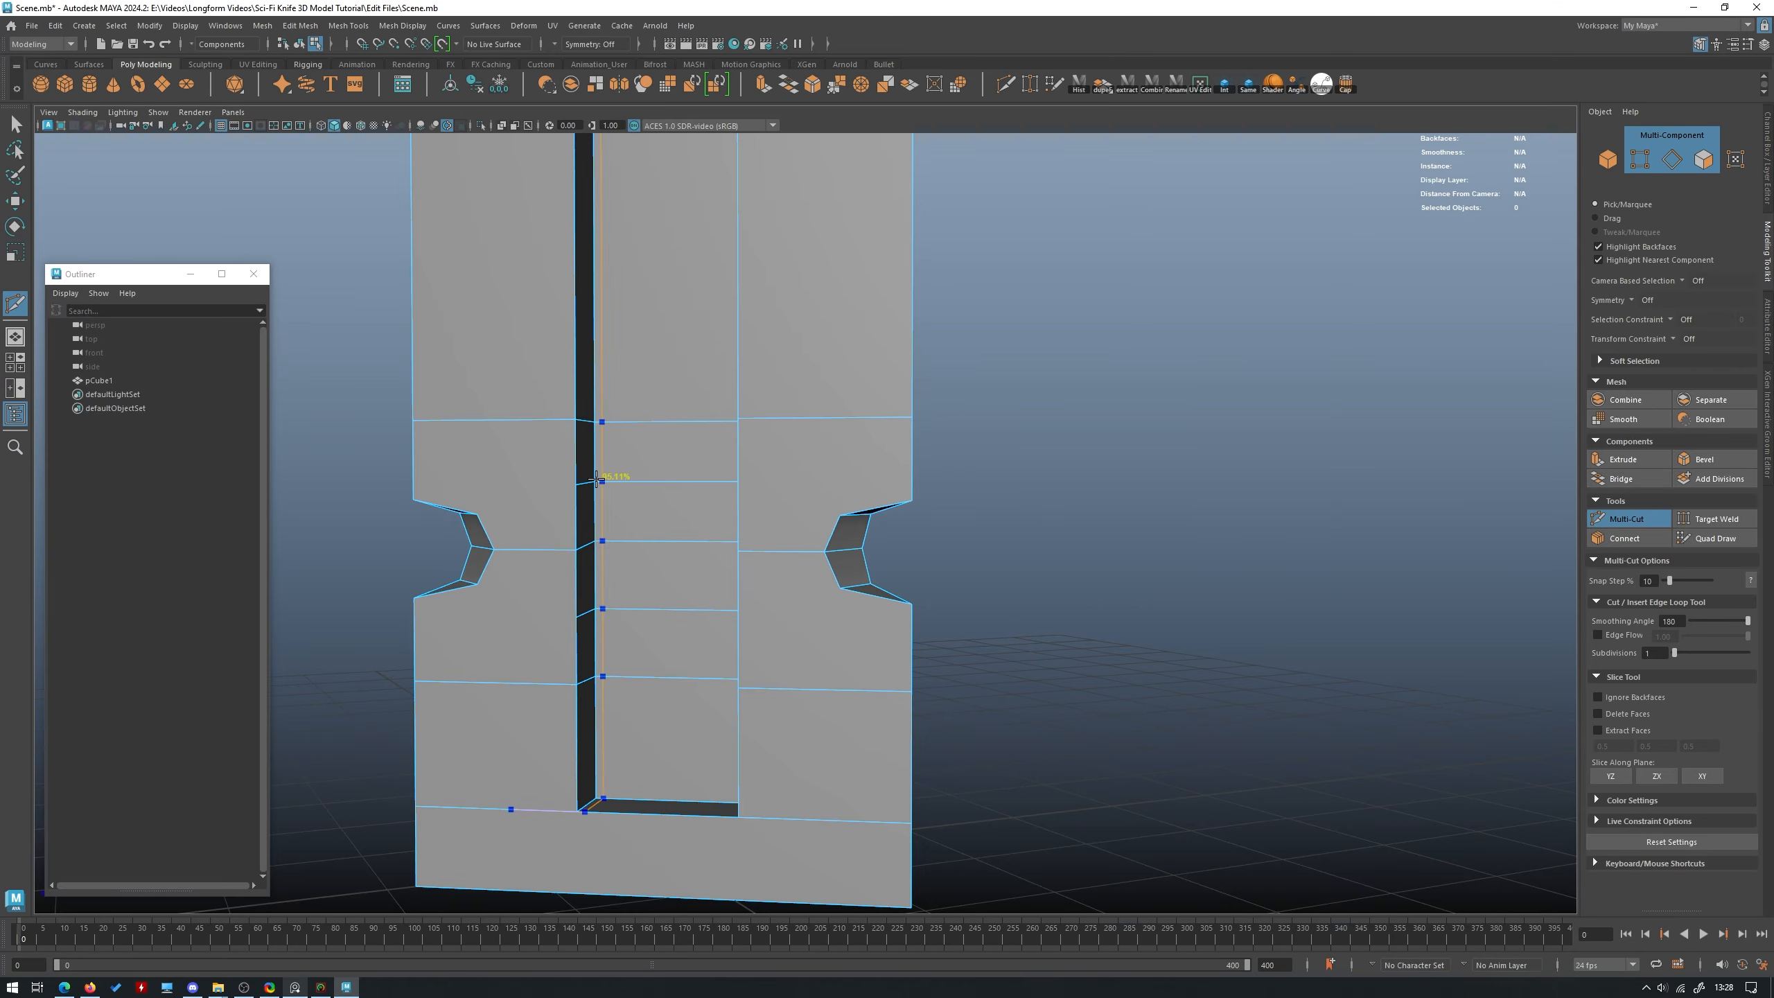
On the next blade face, cut edges from the upper and lower corners of both notches to the sides of the groove.
left_click(476, 514)
left_click(575, 485)
left_click(576, 617)
right_click(629, 593)
left_click_drag(749, 589, 845, 586, "alt")
left_click(789, 617)
left_click(891, 584)
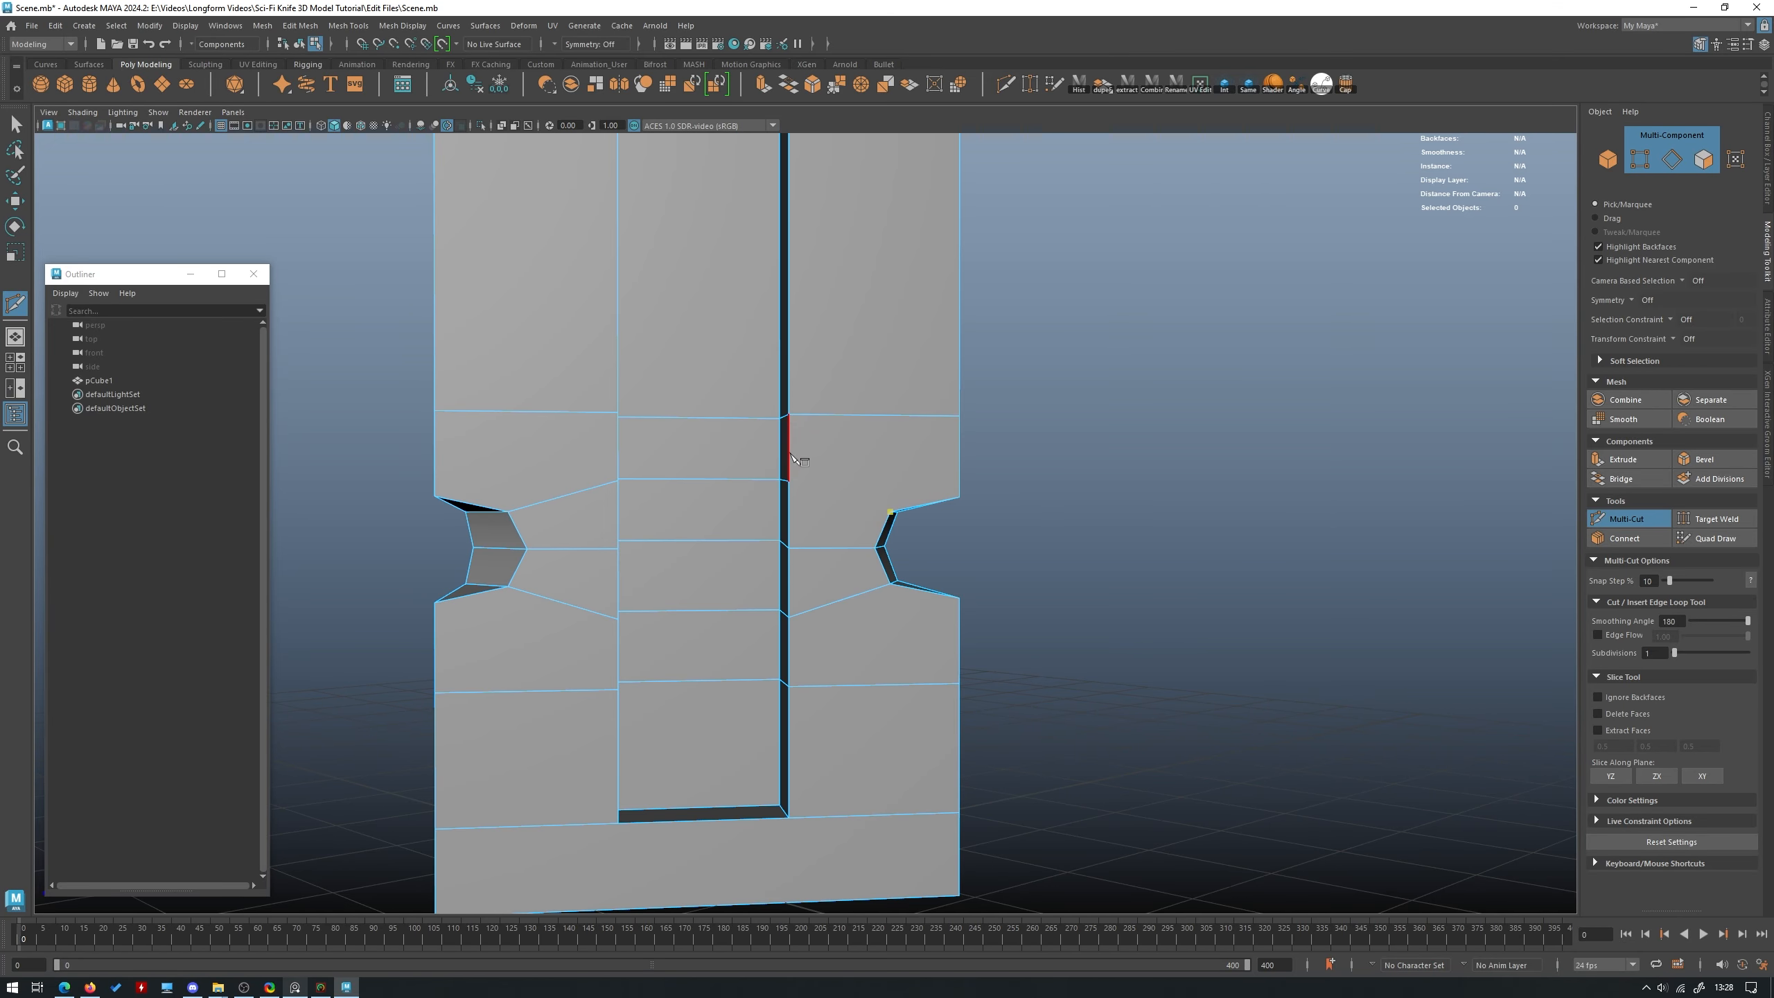
left_click(788, 481)
left_click(890, 512)
Cut vertical edges on the same face between the groove-base loop and the lower corners of the two notches.
left_click(528, 826)
left_click(528, 692)
left_click(508, 587)
right_click(901, 670)
left_click(874, 814)
right_click(874, 811)
On the remaining face, cut vertical edges along the side strips from the groove's rounded end down to the notches' upper corners.
scroll(824, 499, "down", 10)
middle_click_drag(824, 499, 844, 749, "alt")
left_click_drag(824, 675, 765, 559, "alt")
left_click(765, 217)
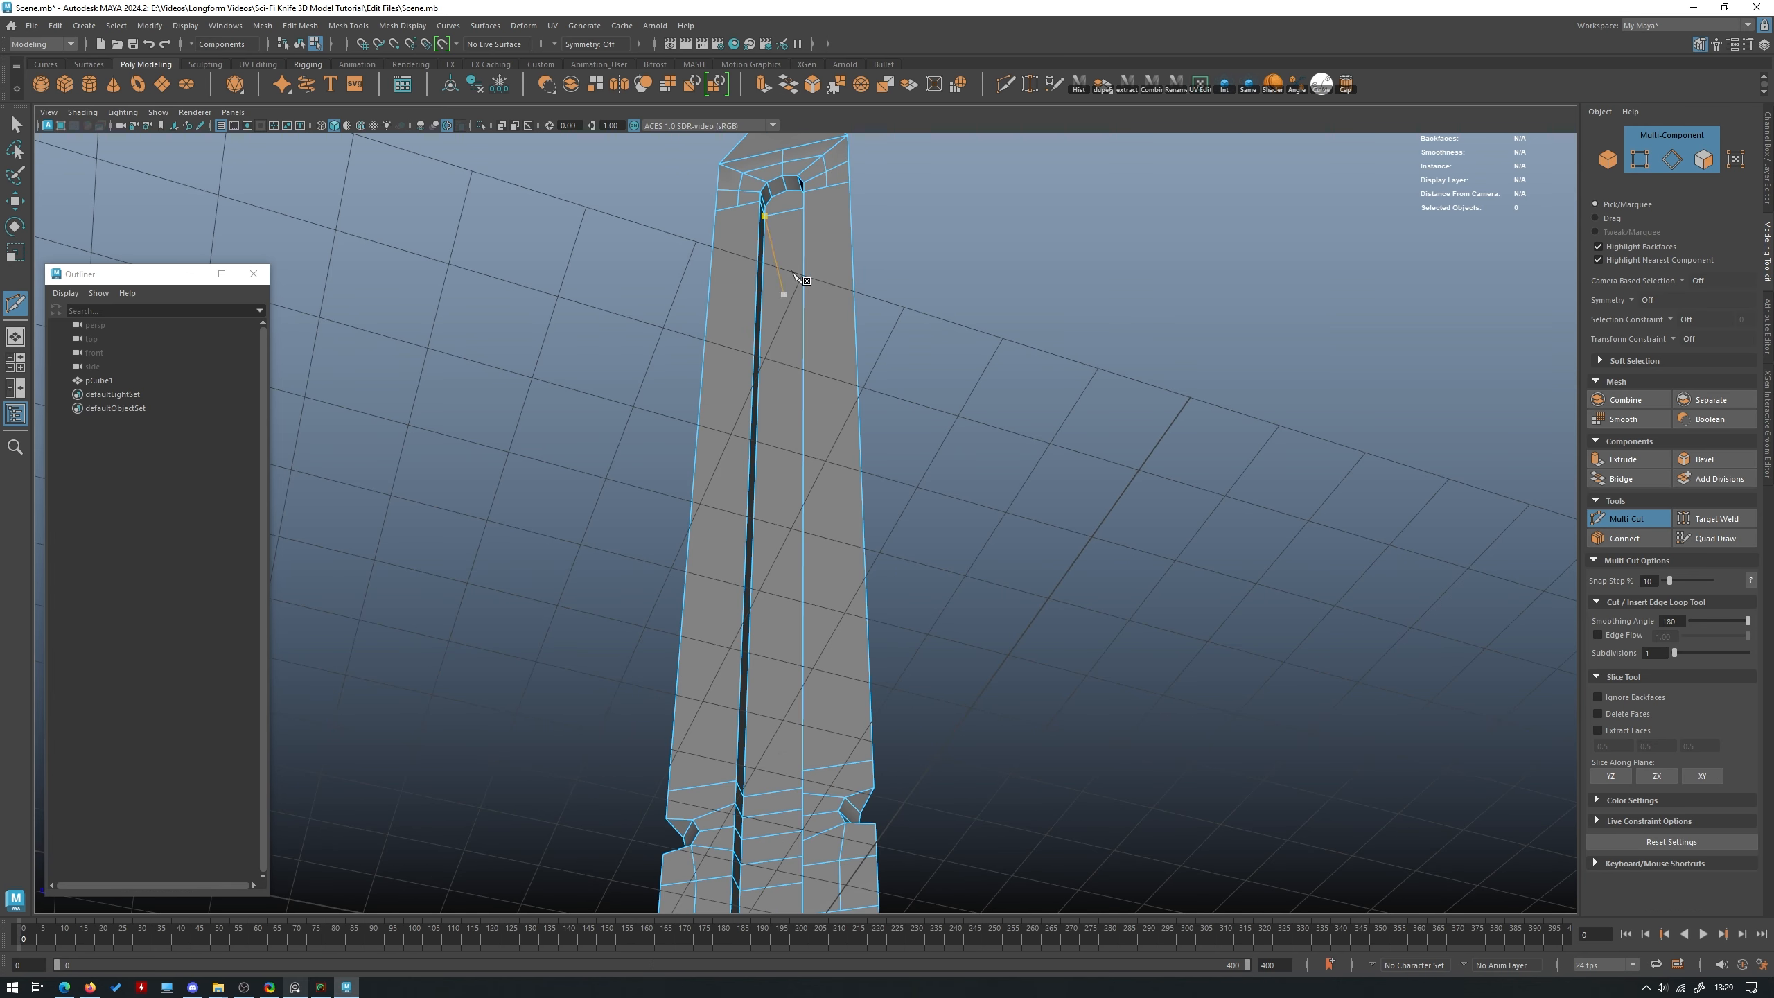
right_click(690, 231)
left_click(826, 186)
left_click(739, 205)
left_click(702, 786, "shift")
left_click(693, 819)
right_click(705, 807)
left_click_drag(720, 783, 740, 629, "alt")
Cut vertical edges on this face from the groove-base loop up to the lower notch corners.
left_click(562, 799, "shift")
left_click(803, 798)
left_click(803, 715)
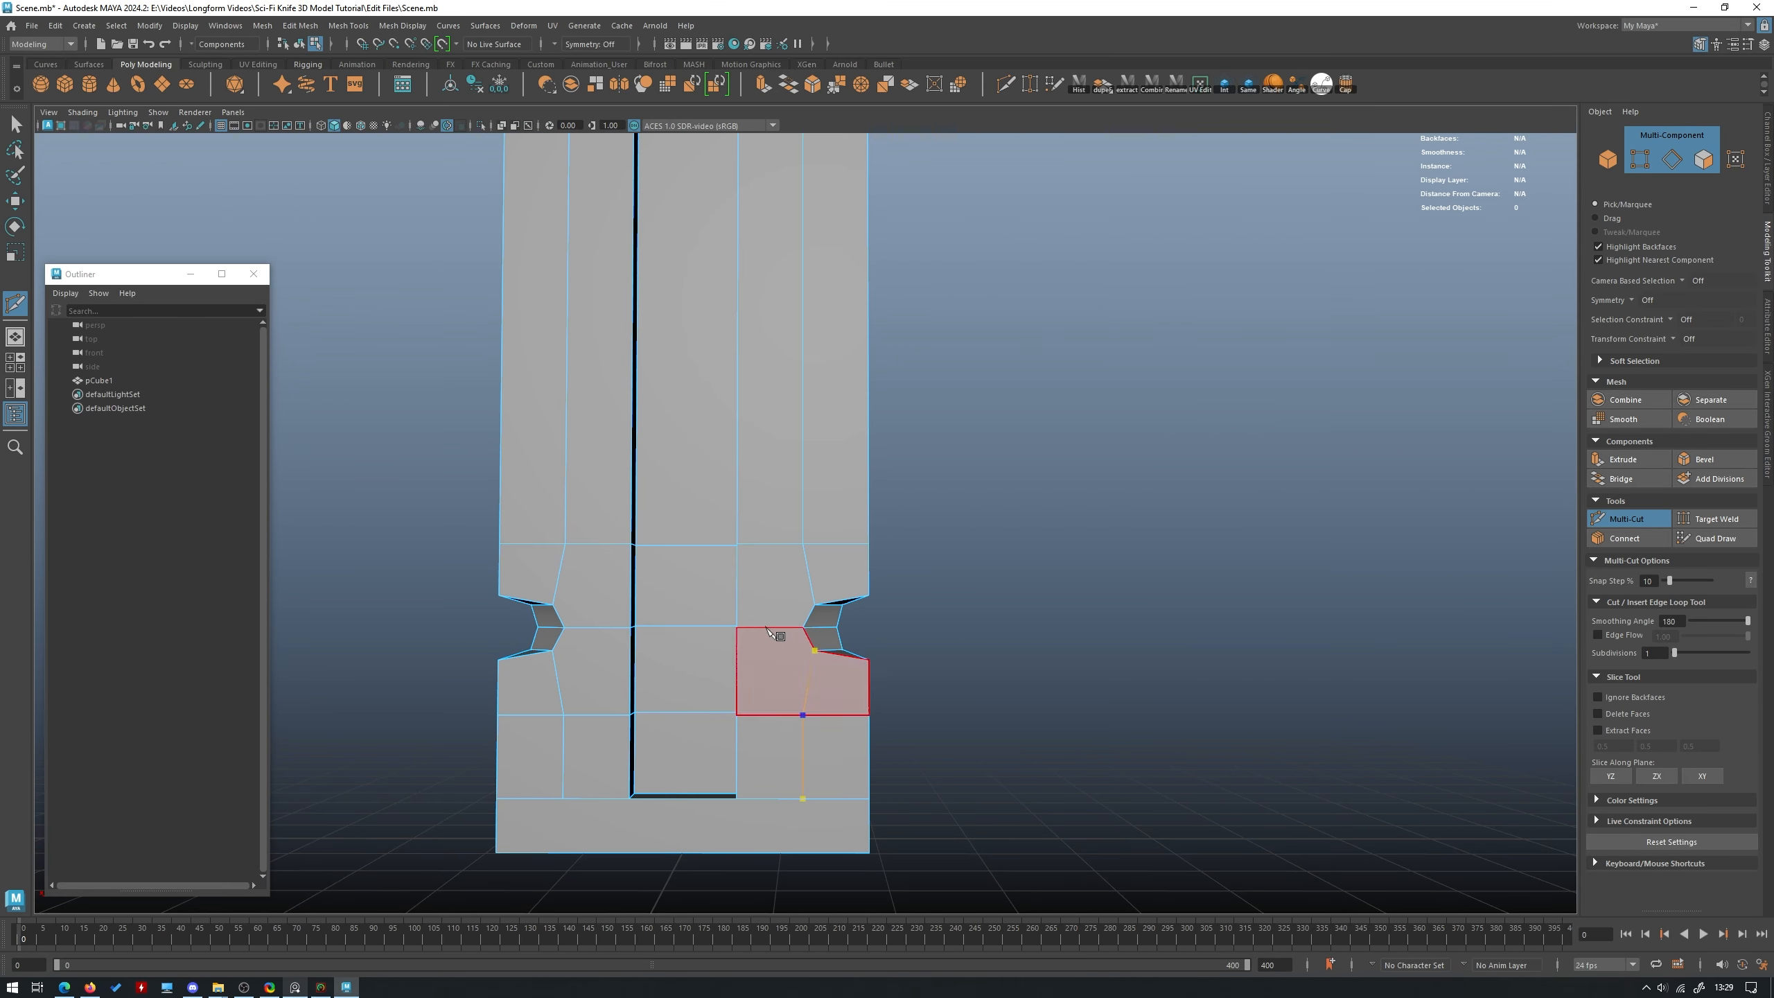
left_click(815, 651)
right_click(800, 605)
Insert two centred edge loops across the groove beside the notches and connect them to the notches' upper and lower corners.
middle_click(633, 585, "ctrl")
middle_click(632, 669, "ctrl")
left_click(631, 671)
left_click(553, 651)
right_click(726, 593)
left_click(737, 585)
left_click(815, 604)
left_click(737, 669)
left_click(815, 650)
left_click_drag(817, 654, 566, 585, "alt")
right_click_drag(567, 585, 697, 682, "alt")
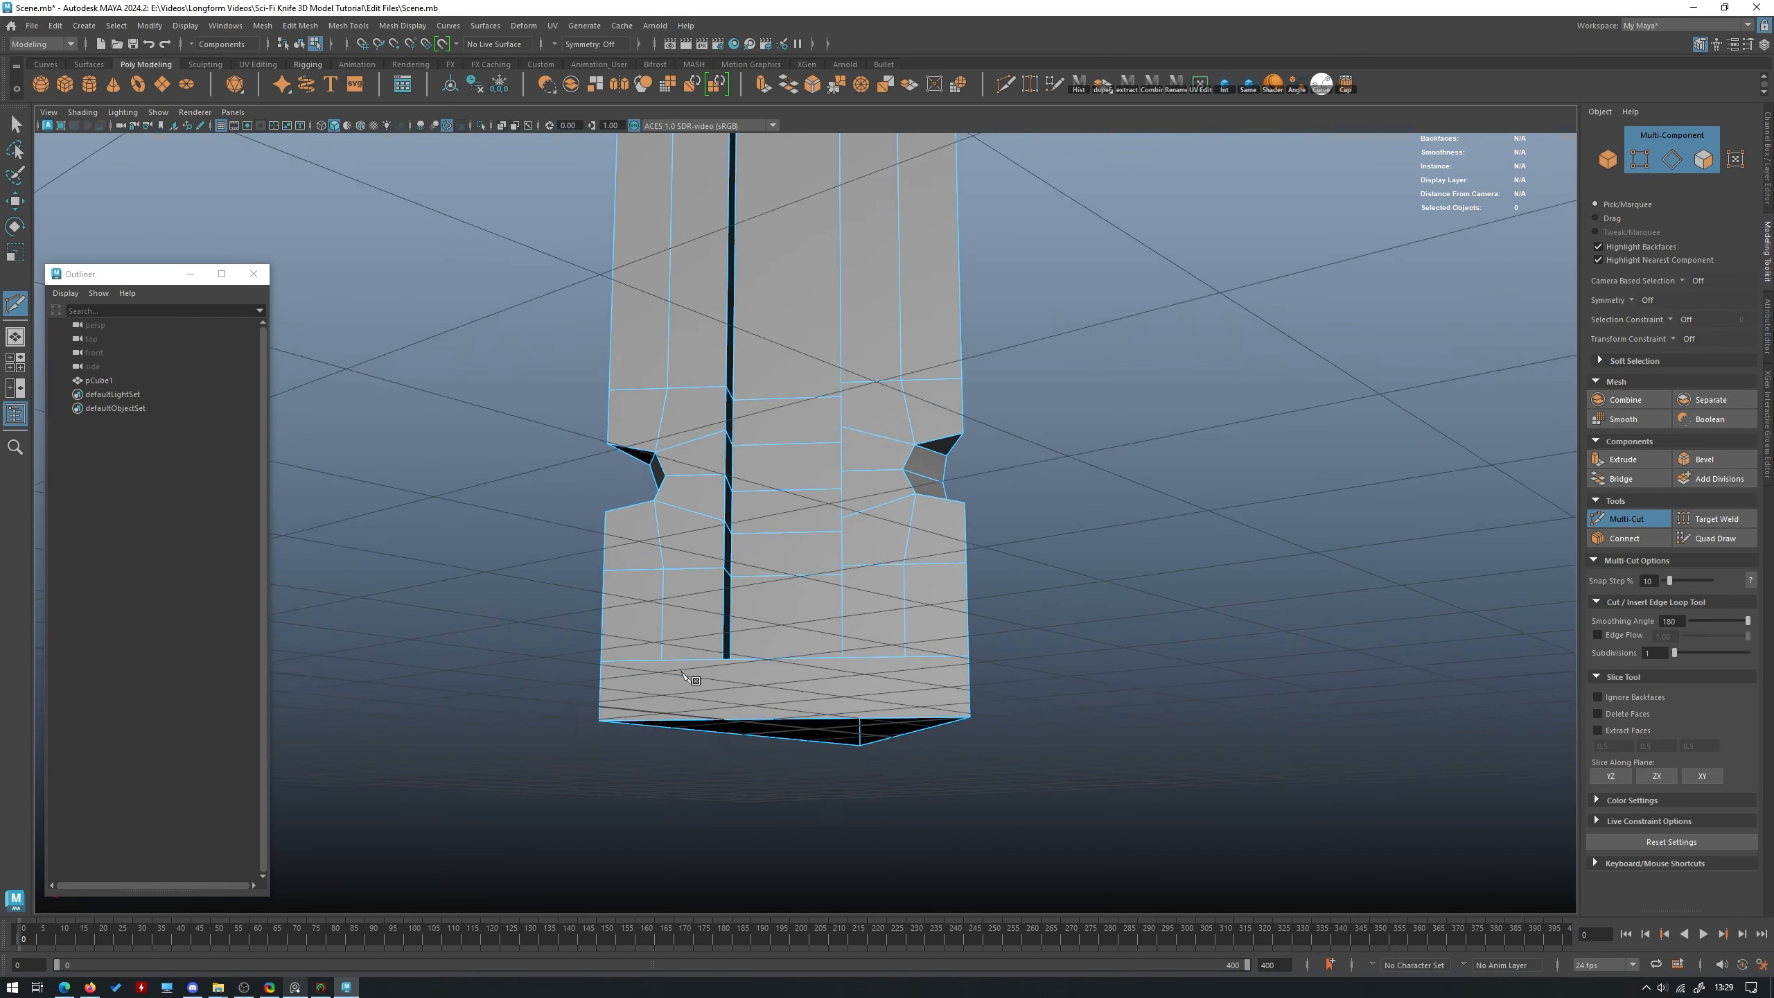
Extend the two side-strip edges on one face from the groove-base loop down to the blade's bottom border.
middle_click_drag(697, 681, 728, 662, "alt")
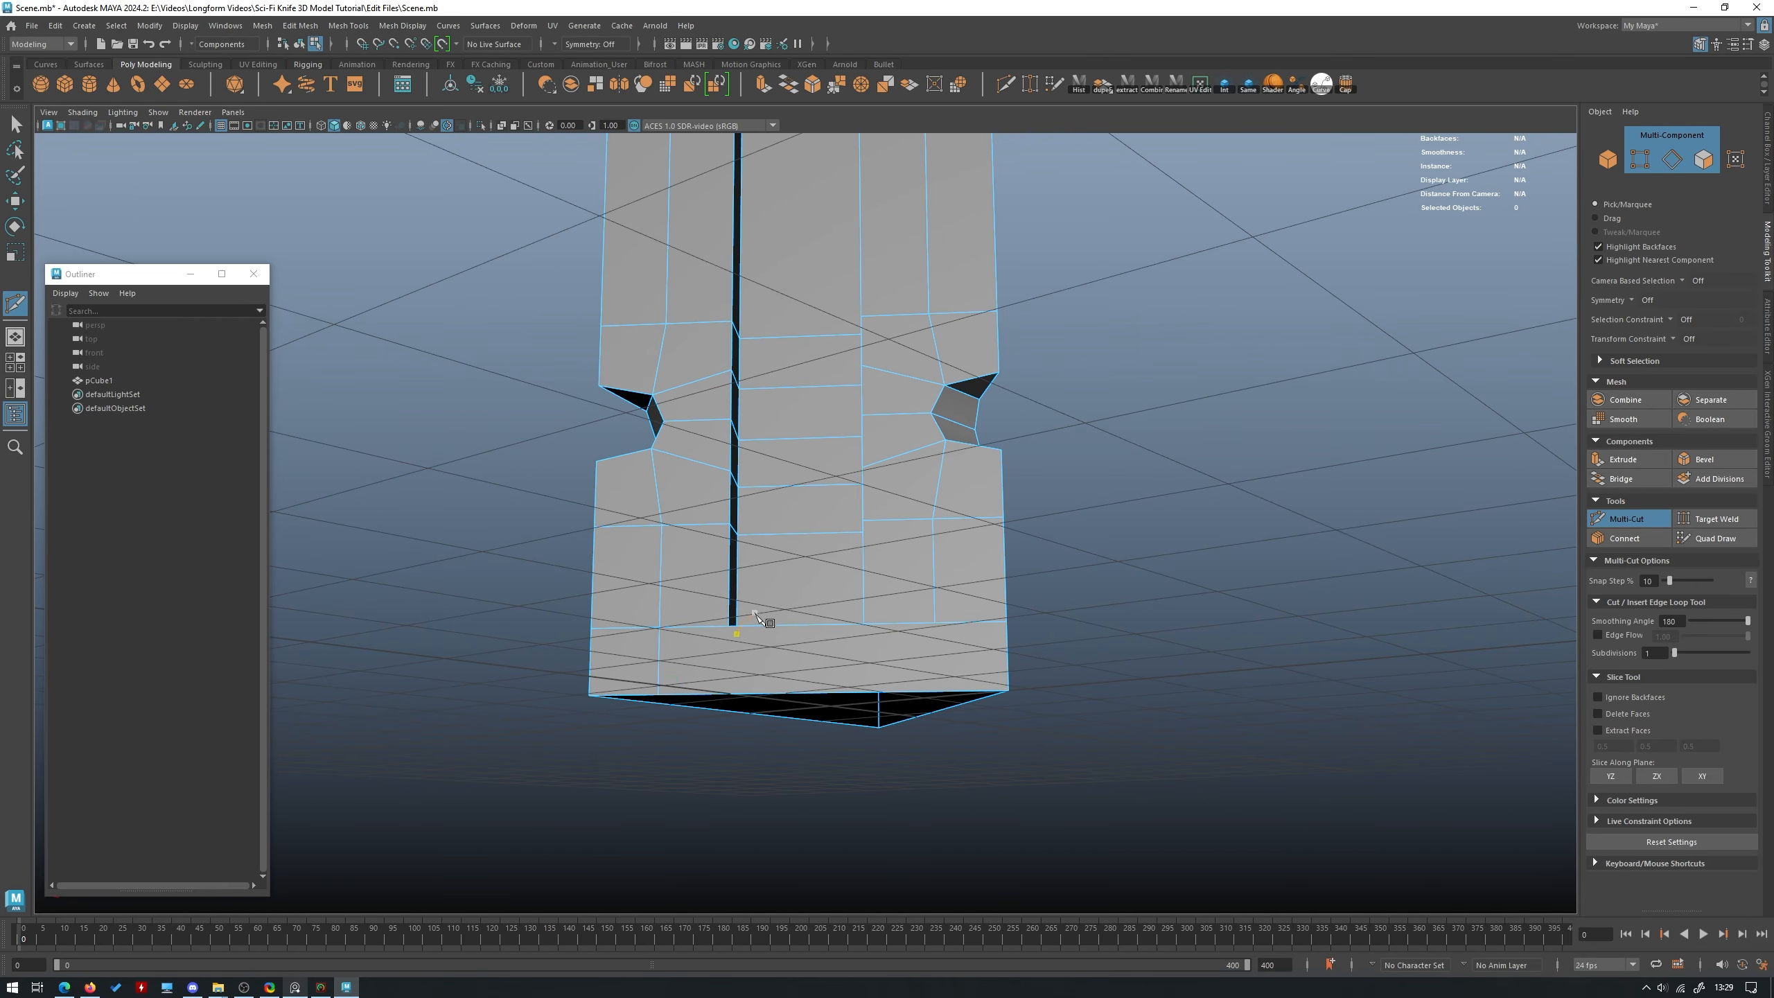
left_click_drag(776, 621, 752, 685, "alt")
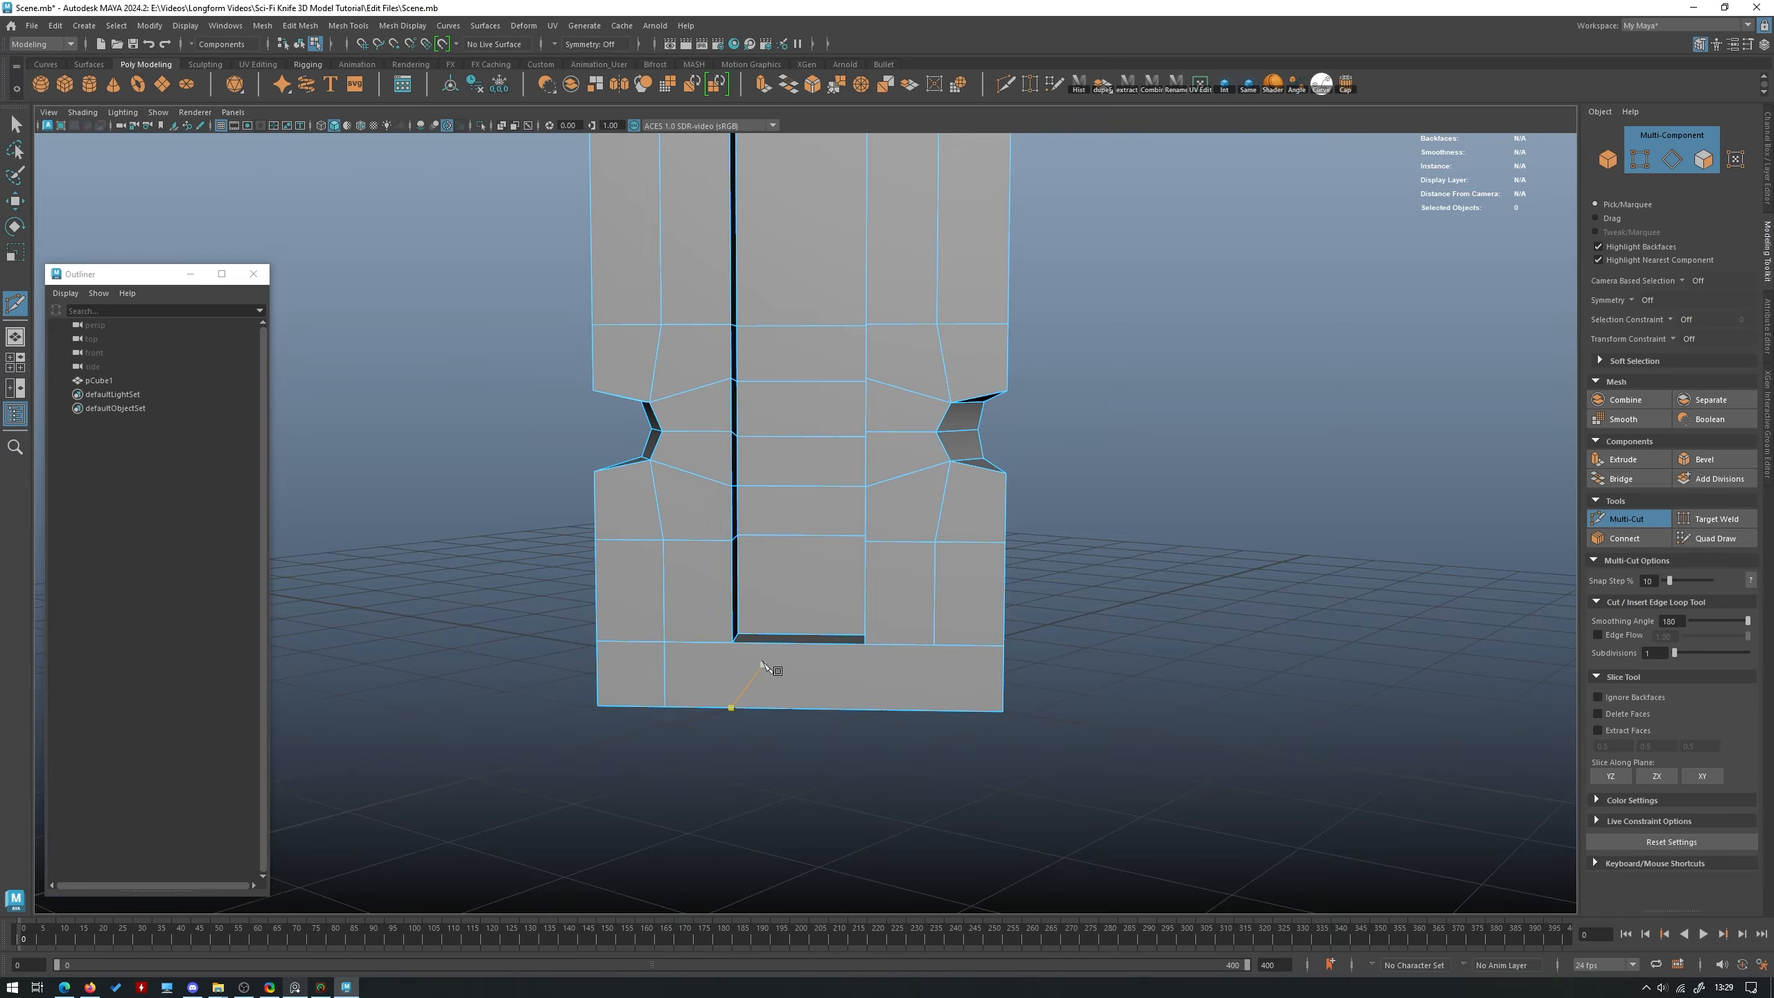
left_click_drag(774, 643, 916, 652, "alt")
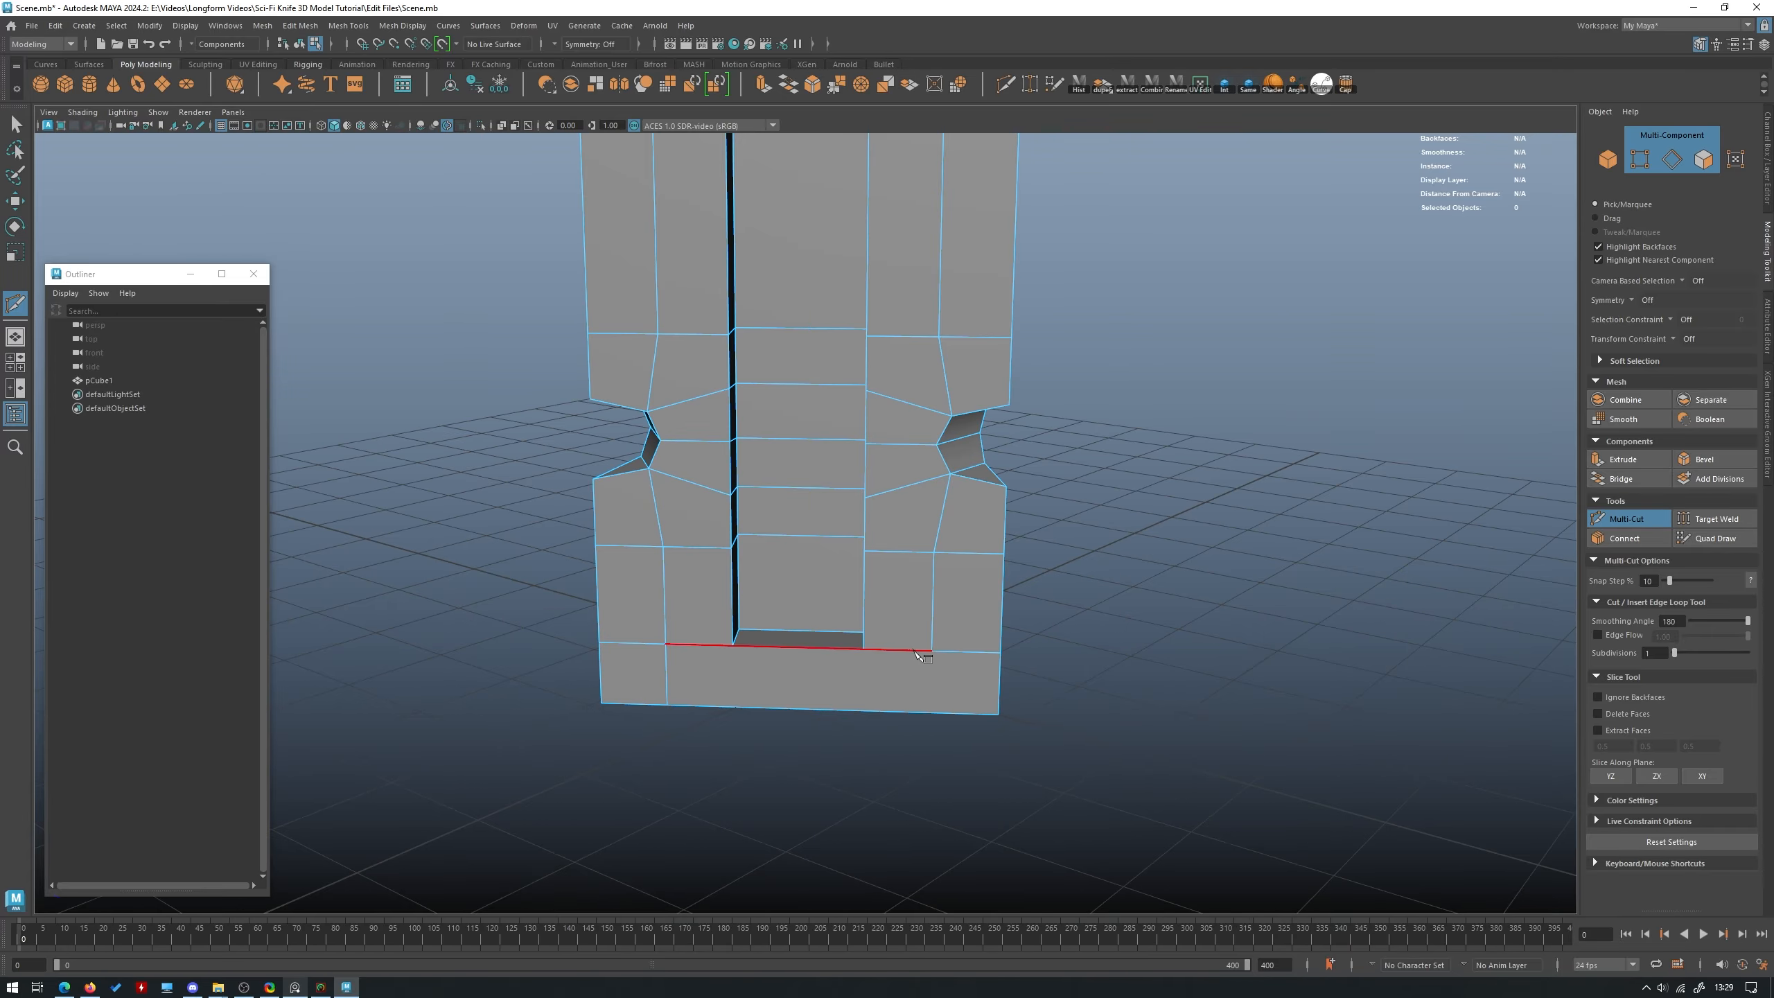
left_click(929, 713)
left_click_drag(1062, 604, 1068, 577, "alt")
right_click_drag(1069, 576, 1149, 705, "alt")
middle_click_drag(1148, 704, 1155, 674, "alt")
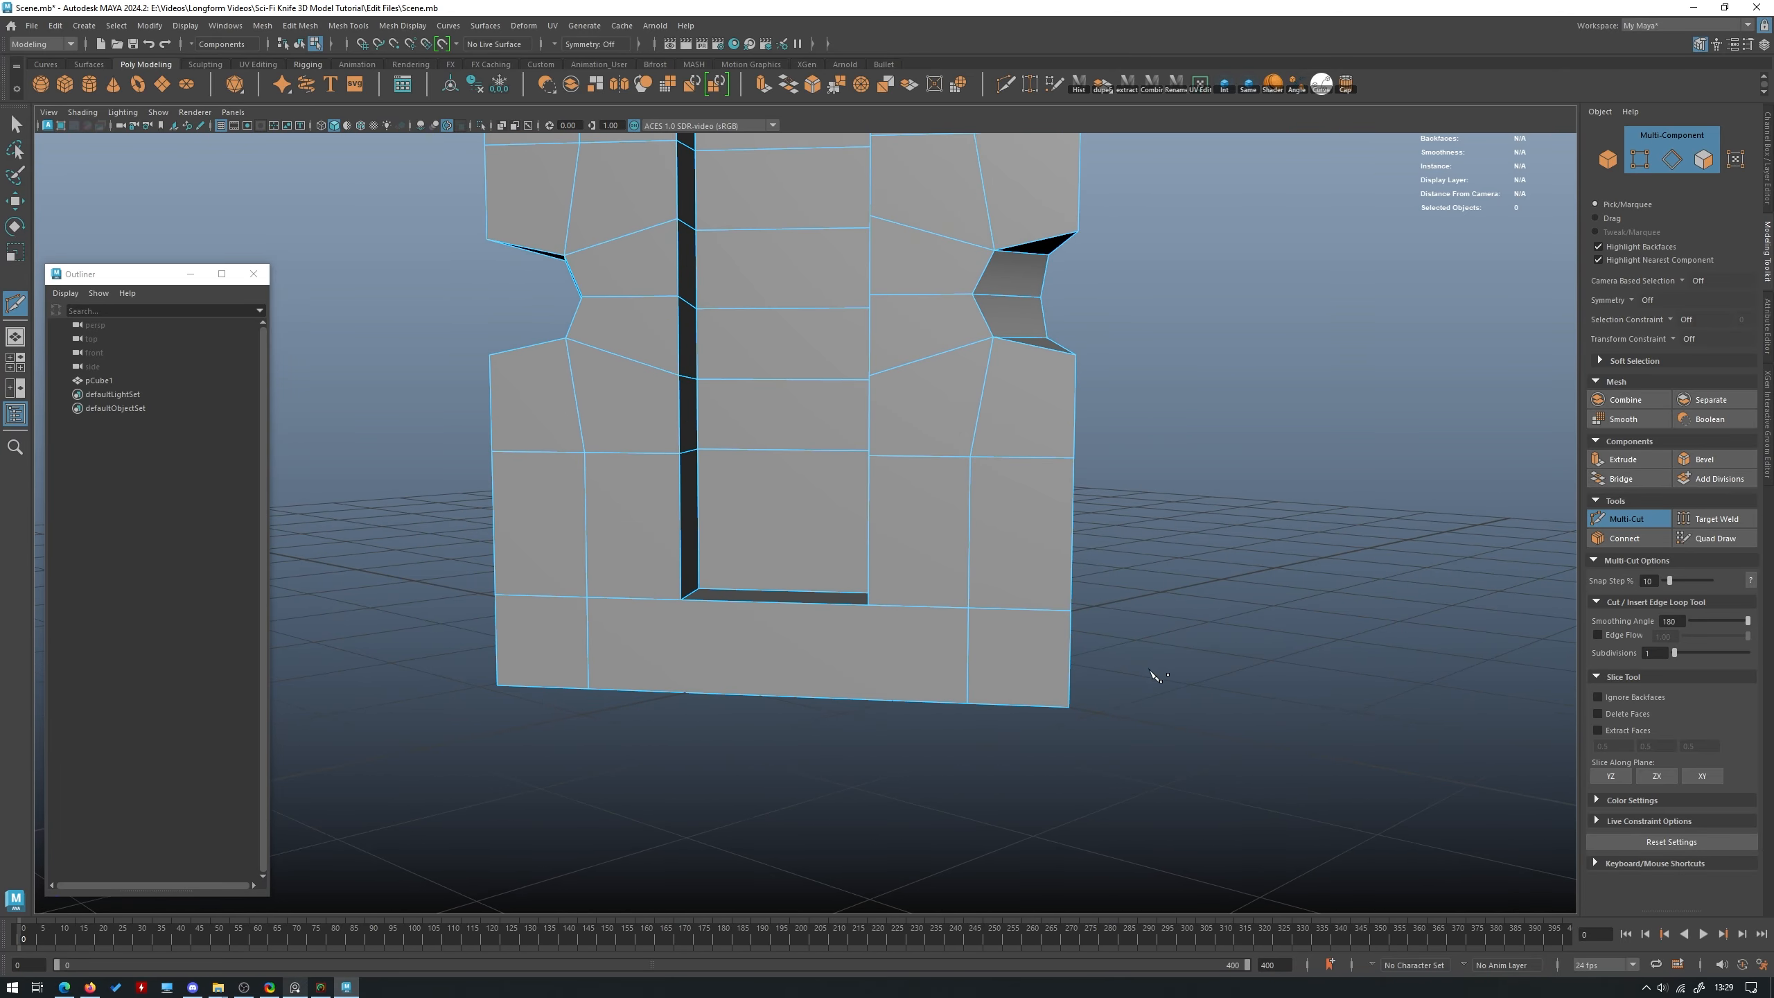
left_click_drag(1156, 674, 1145, 702, "alt")
key("w")
key("ctrl+shift+x")
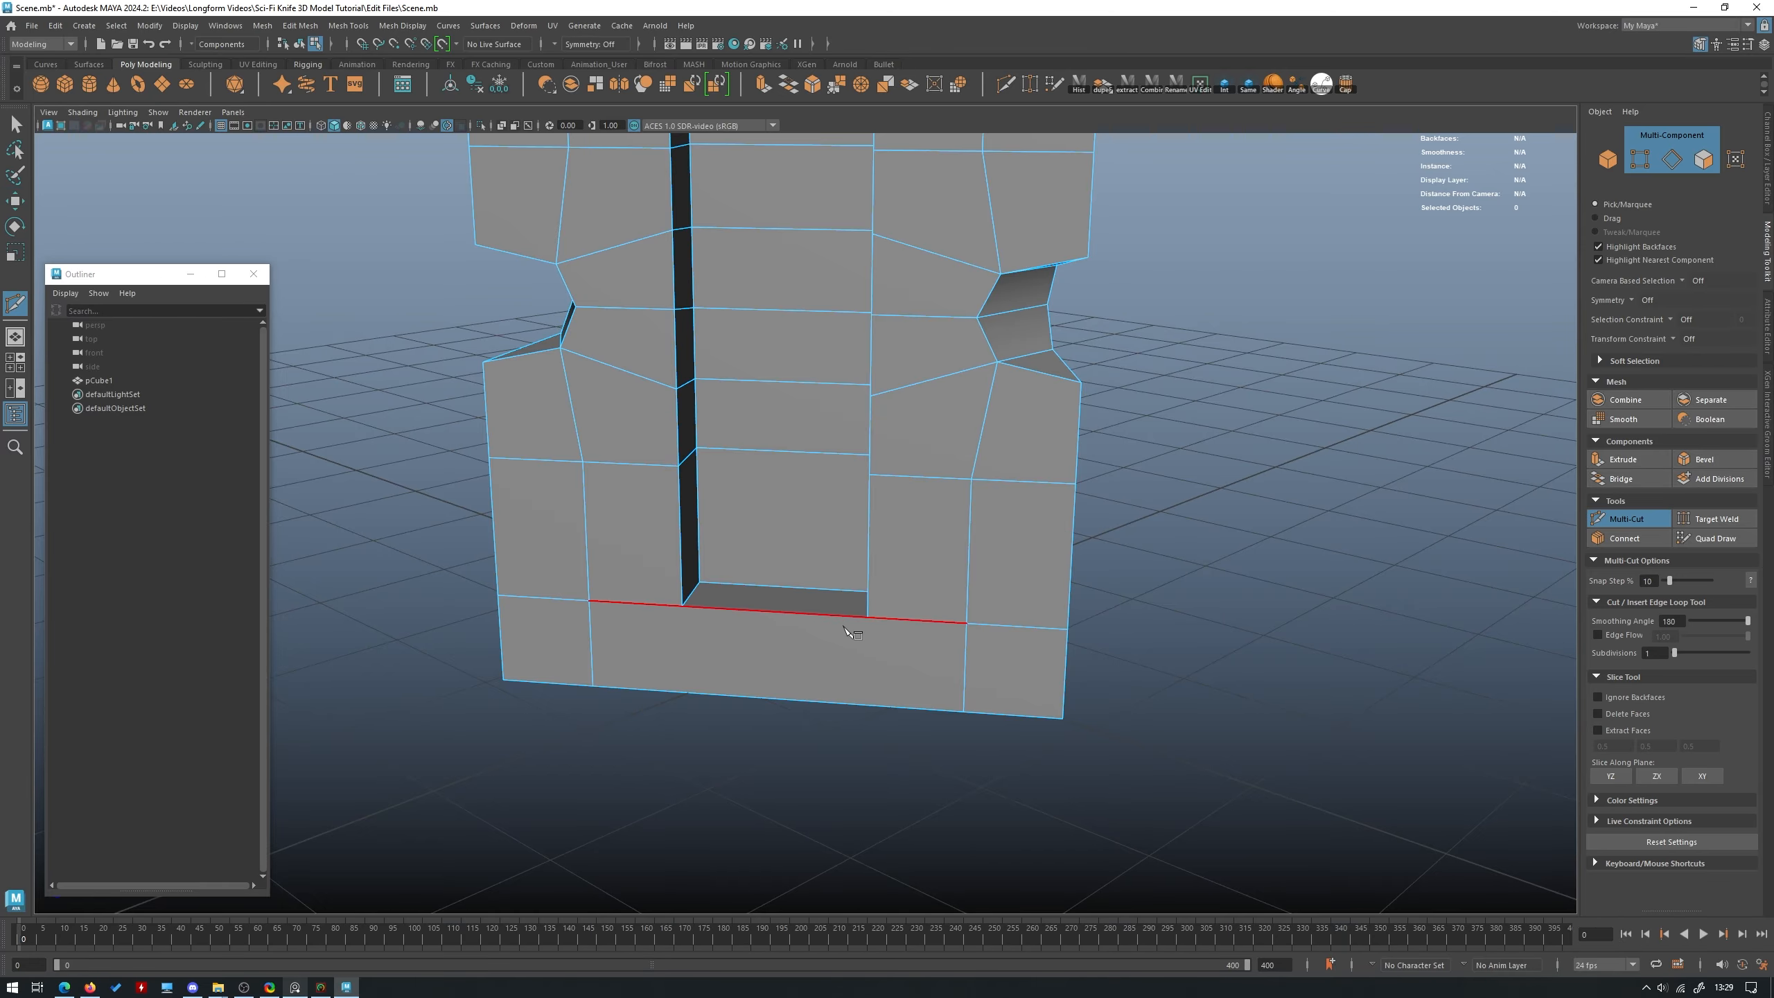
left_click_drag(1145, 609, 1179, 613, "alt")
key("w")
key("F10")
left_click(862, 618)
left_click_drag(862, 618, 801, 580, "alt")
key("ctrl+z")
Delete the wide centre face below the groove at the blade's base.
right_click(1160, 475)
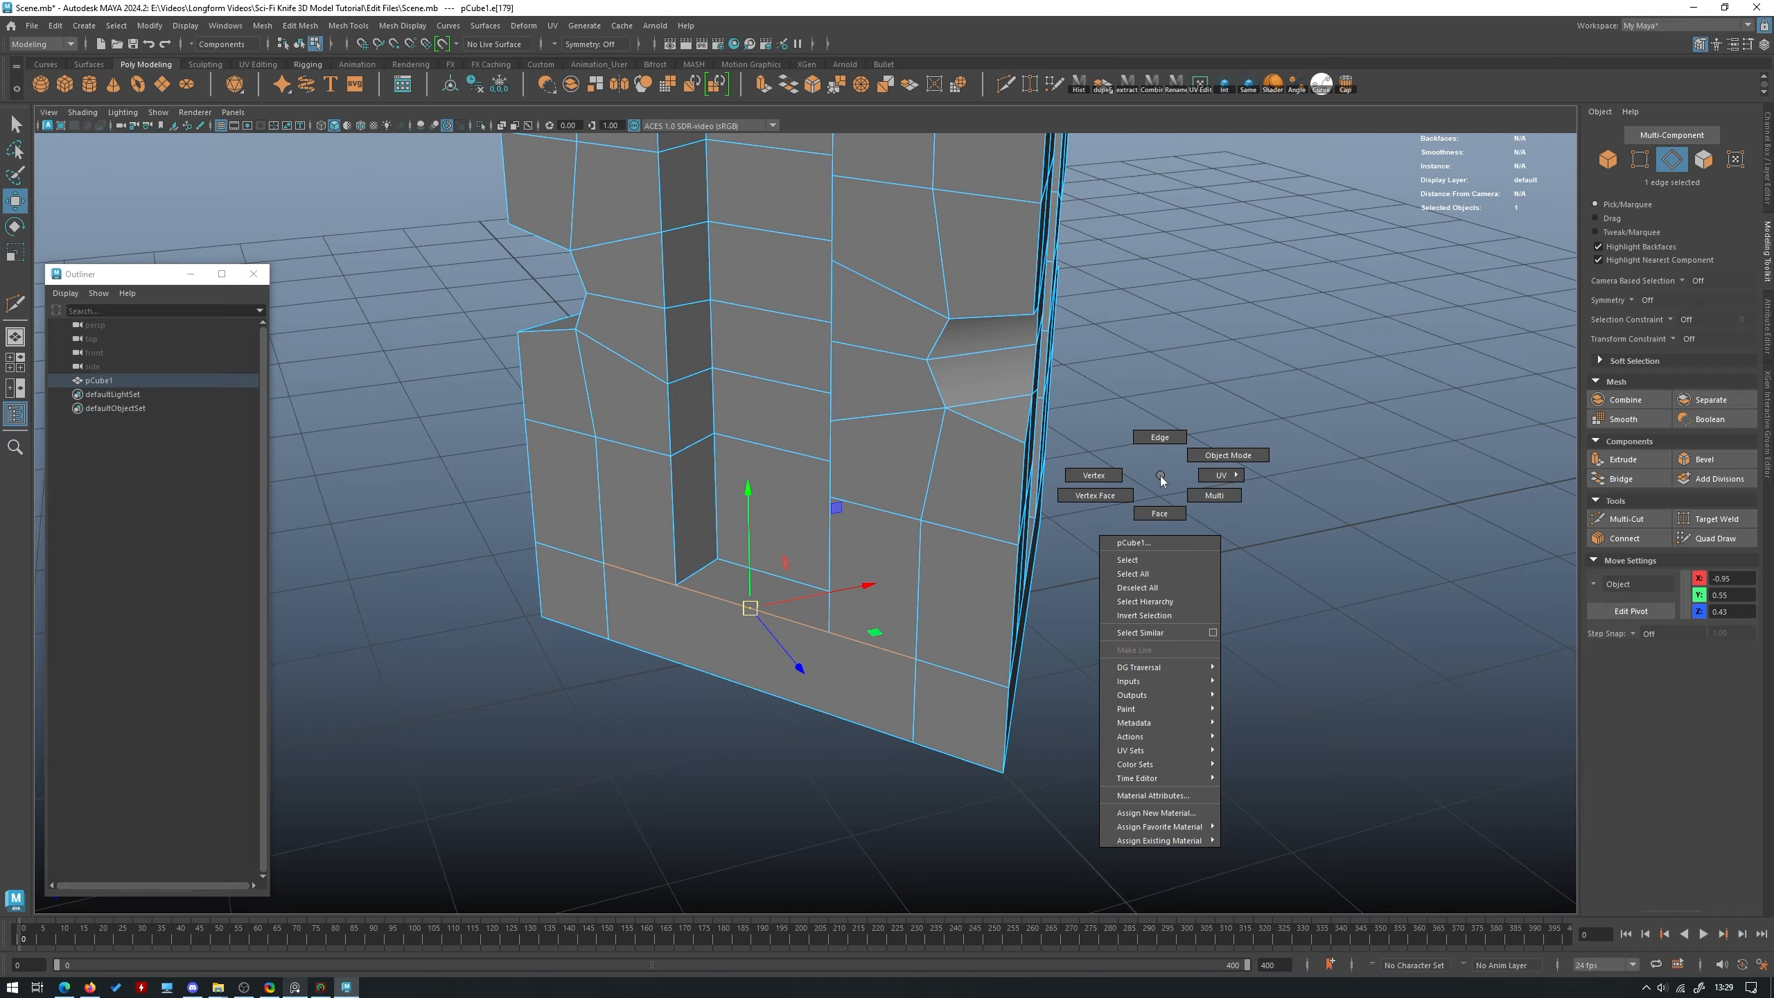
left_click(1159, 513)
left_click(756, 665)
key("Delete")
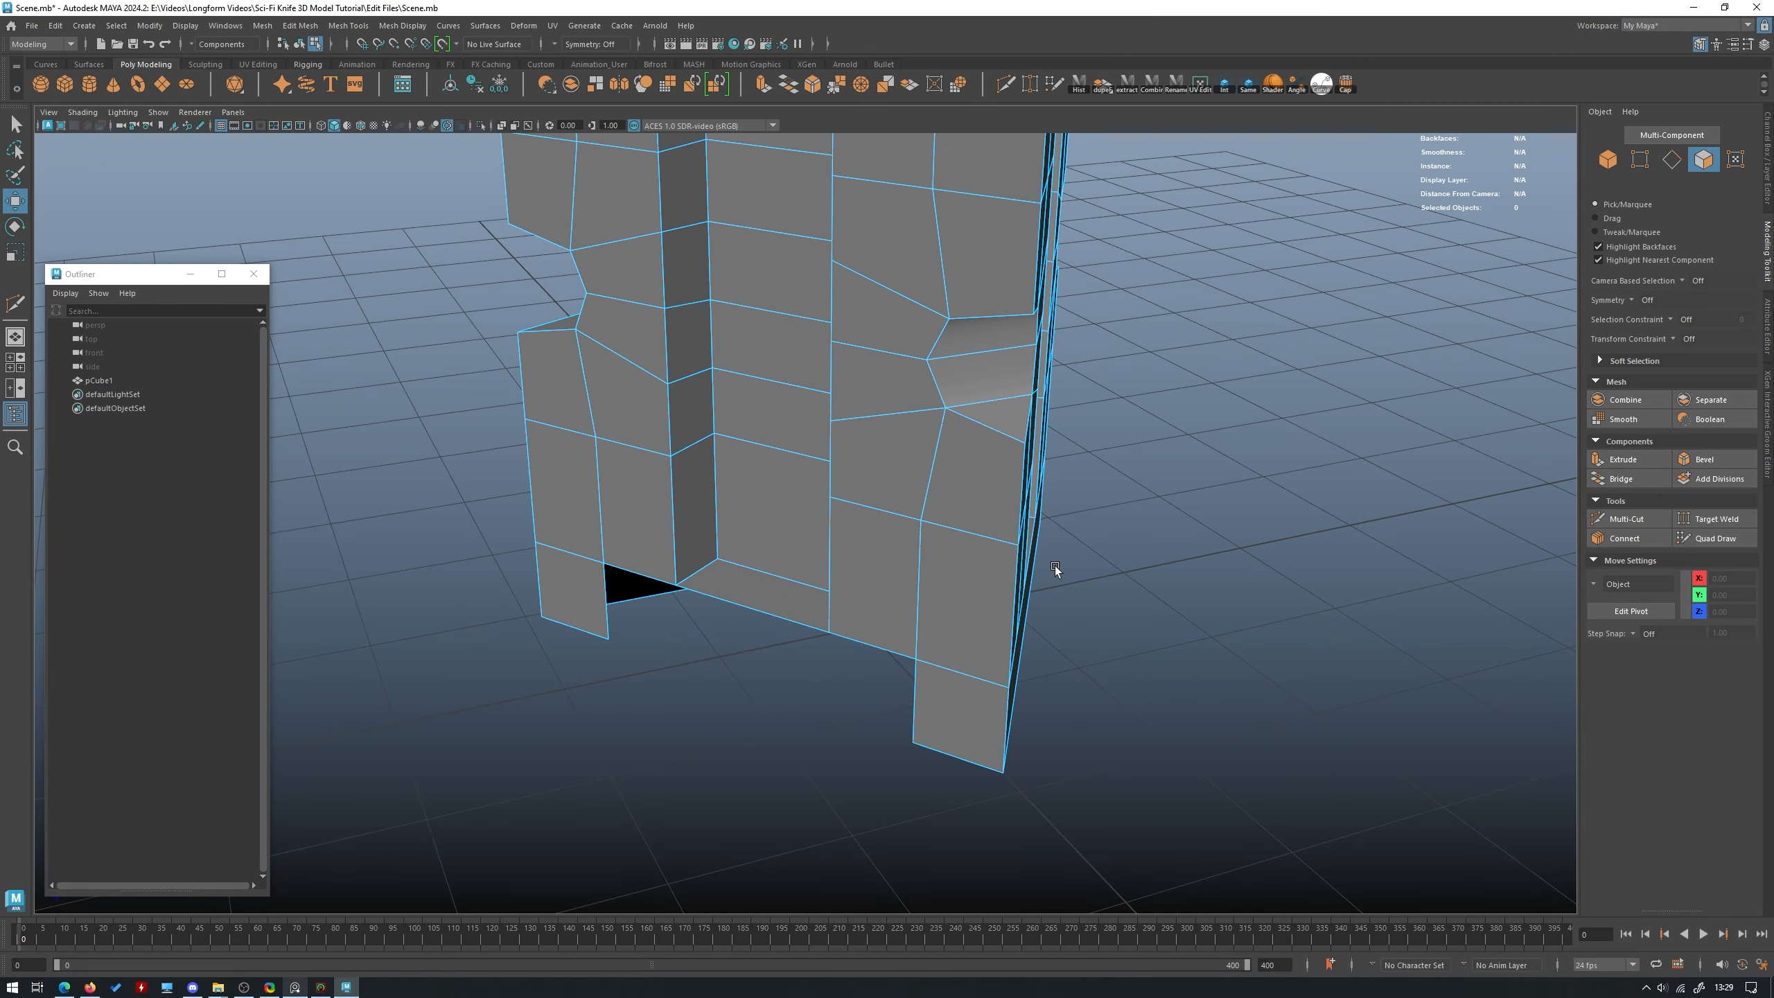
Select the thin face at the groove's base and compare the smoothed preview with the unsmoothed mesh around it.
left_click_drag(1054, 566, 1034, 538, "alt")
key("3")
left_click(862, 604)
key("1")
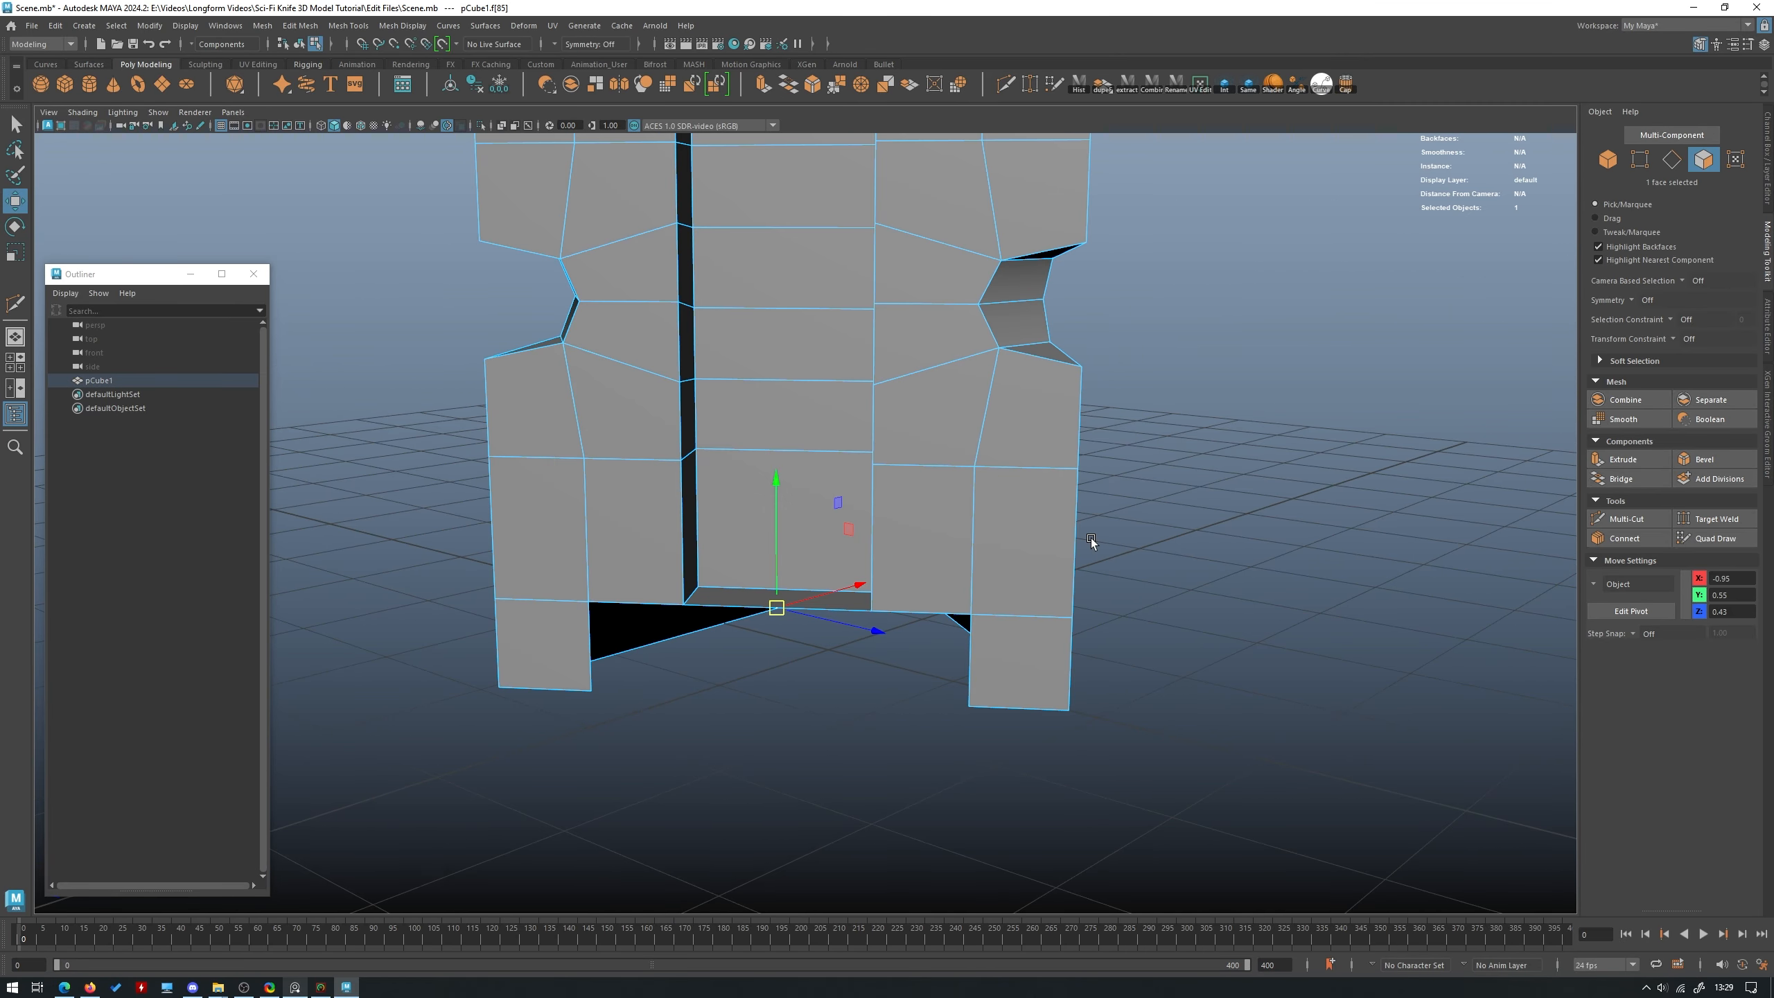
key("3")
left_click_drag(1004, 561, 929, 510, "alt")
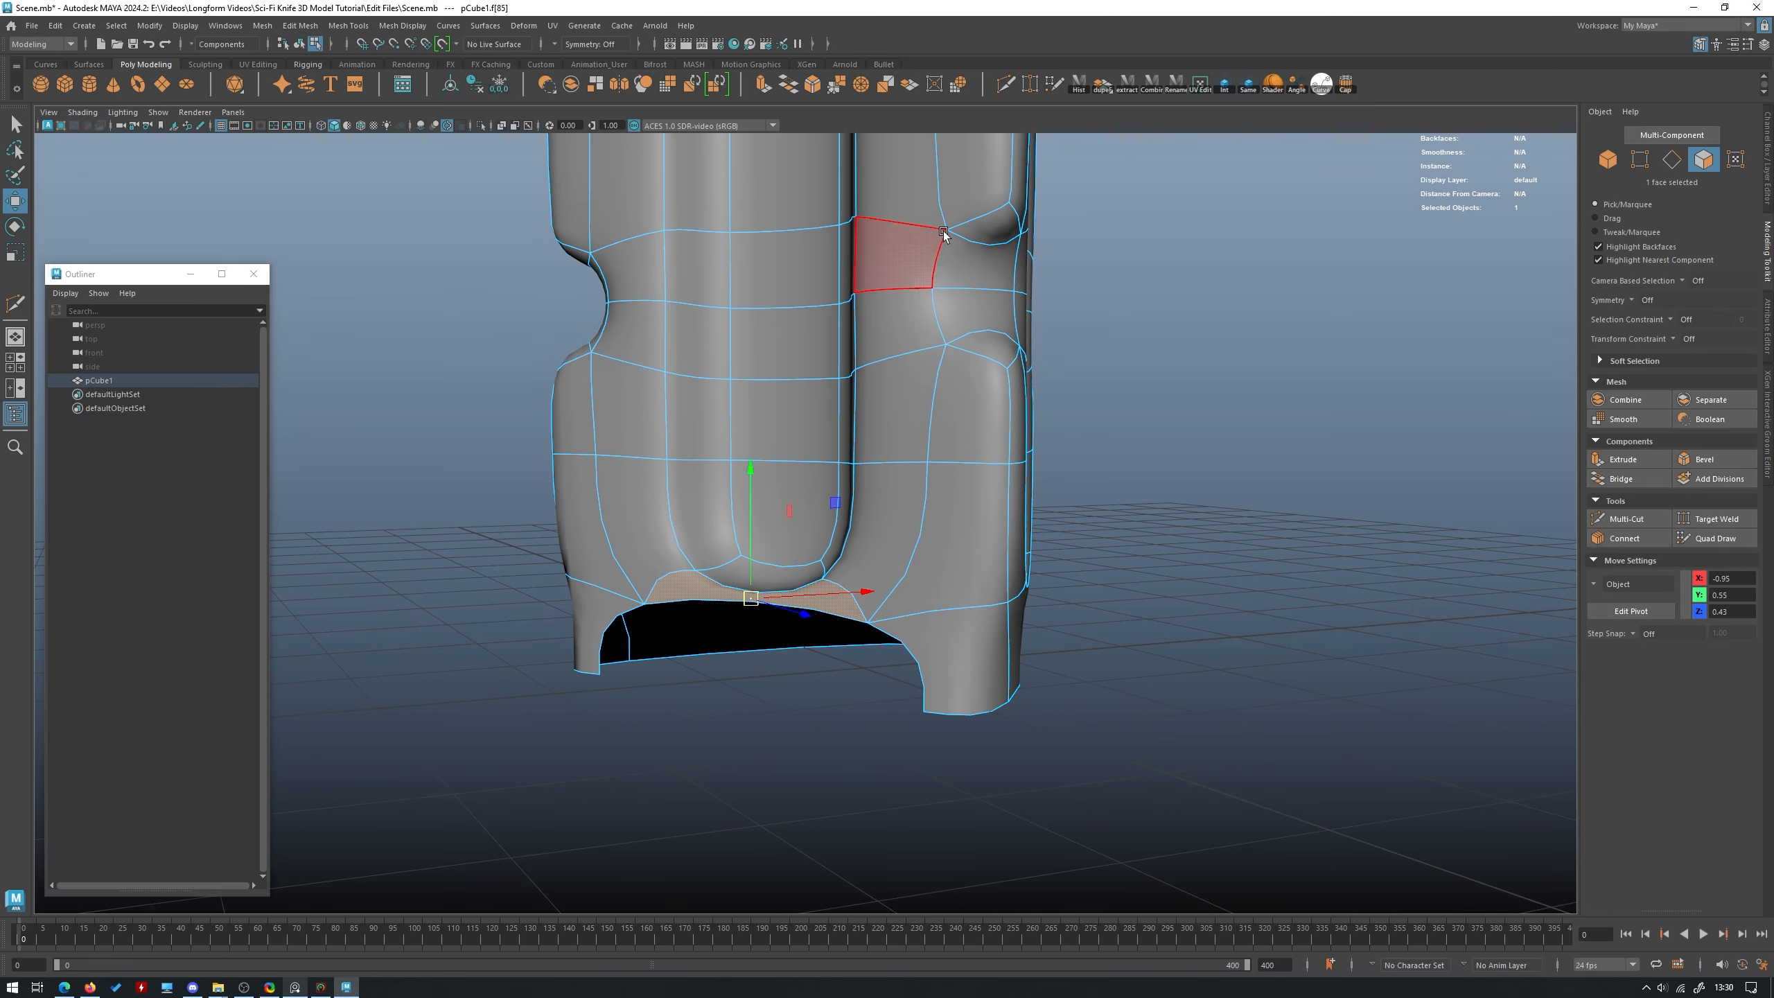
mouse_move(698, 395)
left_mouse_down("alt")
mouse_move(773, 491)
mouse_move(693, 413)
left_mouse_up("alt")
left_click_drag(796, 377, 915, 566, "alt")
key("1")
mouse_move(880, 499)
left_mouse_down("alt")
mouse_move(844, 447)
mouse_move(878, 473)
left_mouse_up("alt")
key("3")
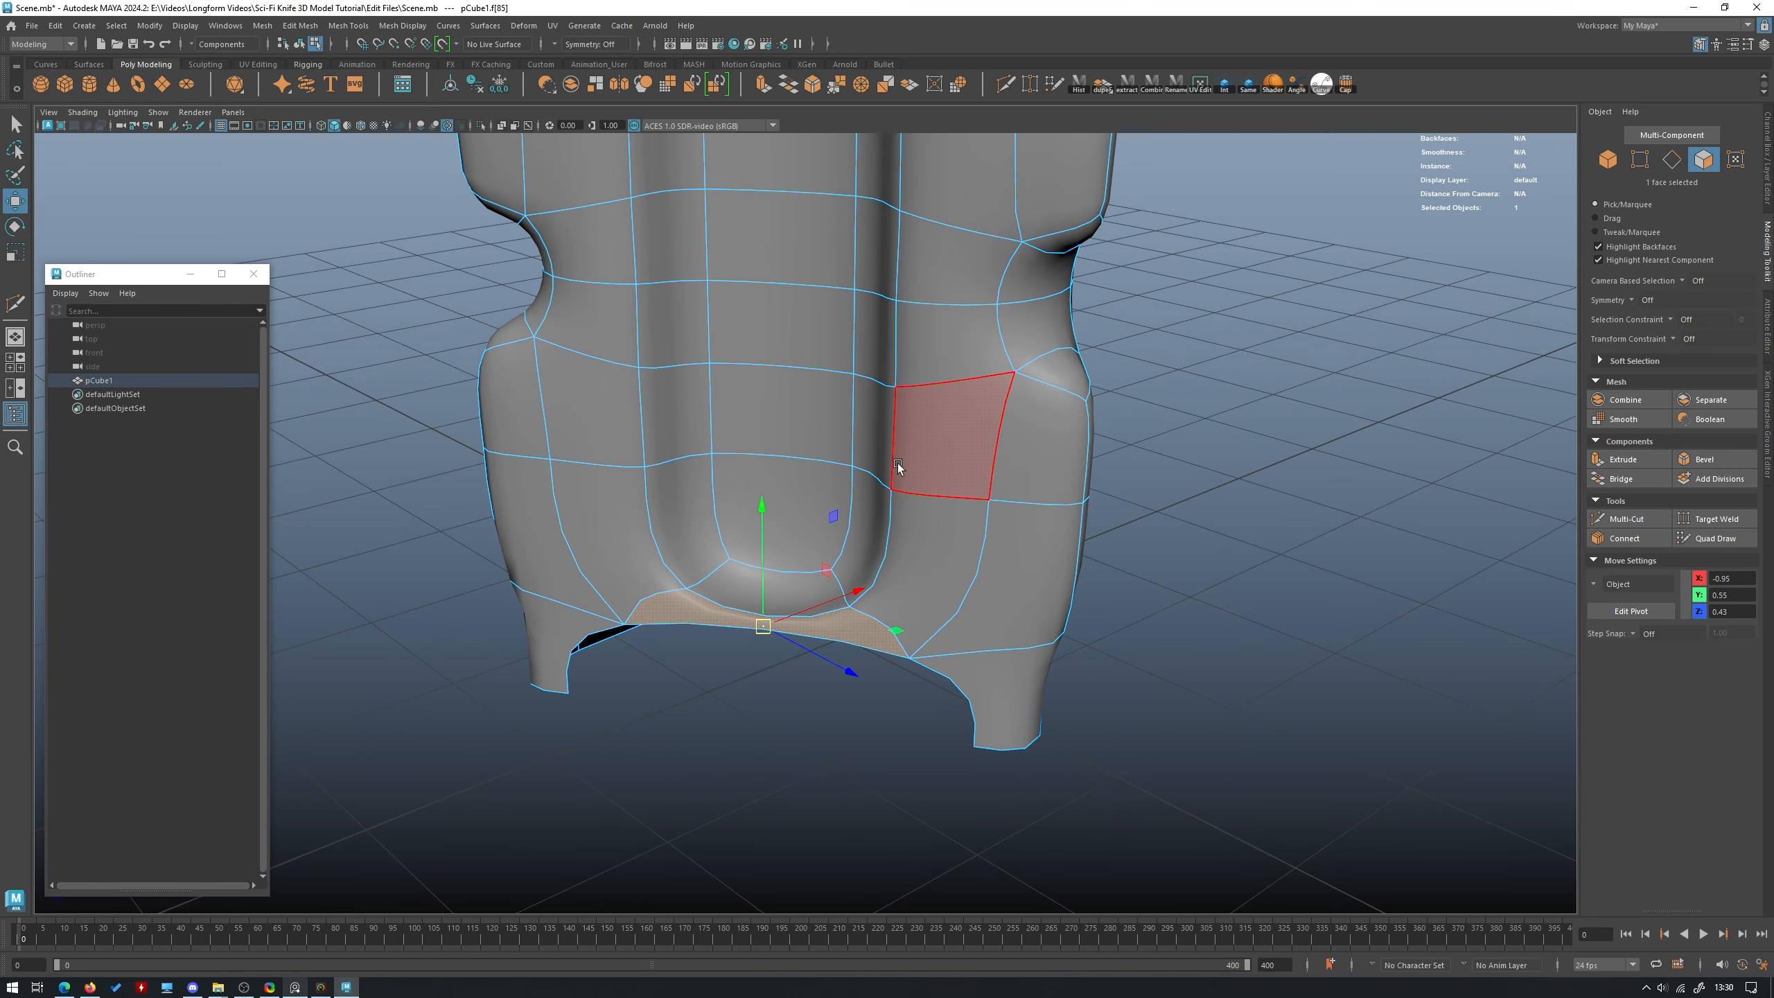
key("1")
Delete the full-width bottom face below the groove on the next side of the blade.
left_click_drag(1009, 492, 1097, 650, "alt")
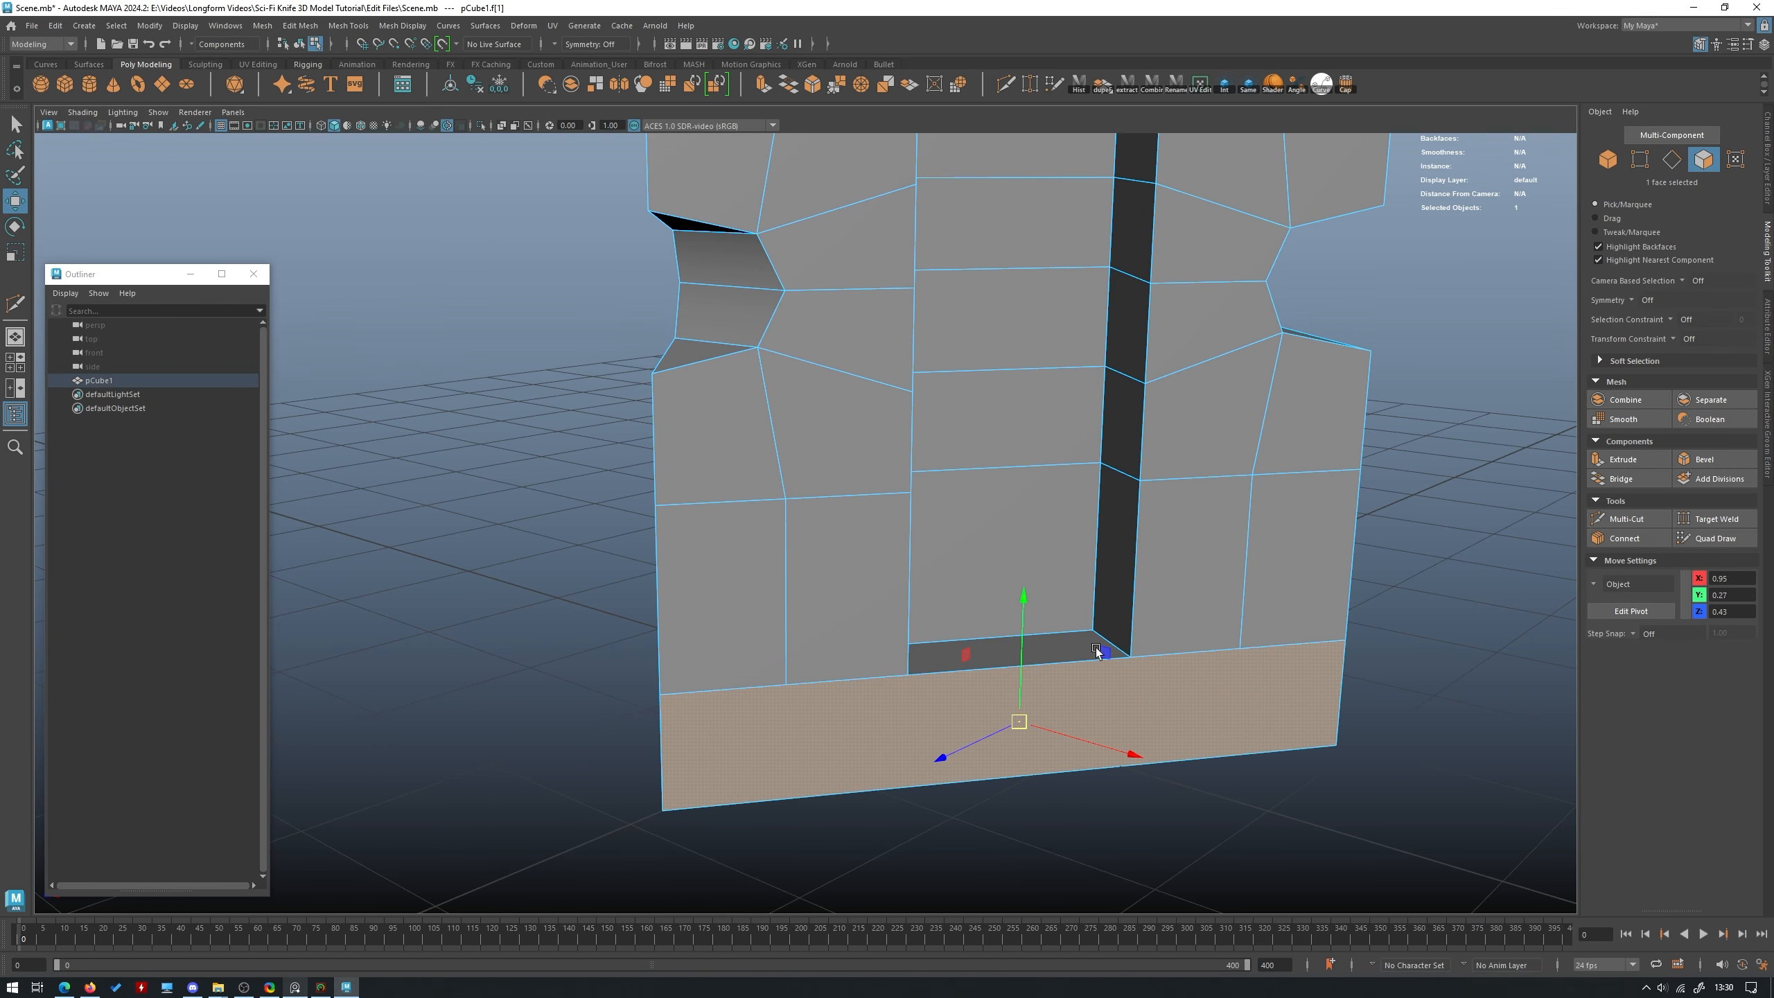
middle_click_drag(1096, 650, 903, 535, "alt")
key("Delete")
key("3")
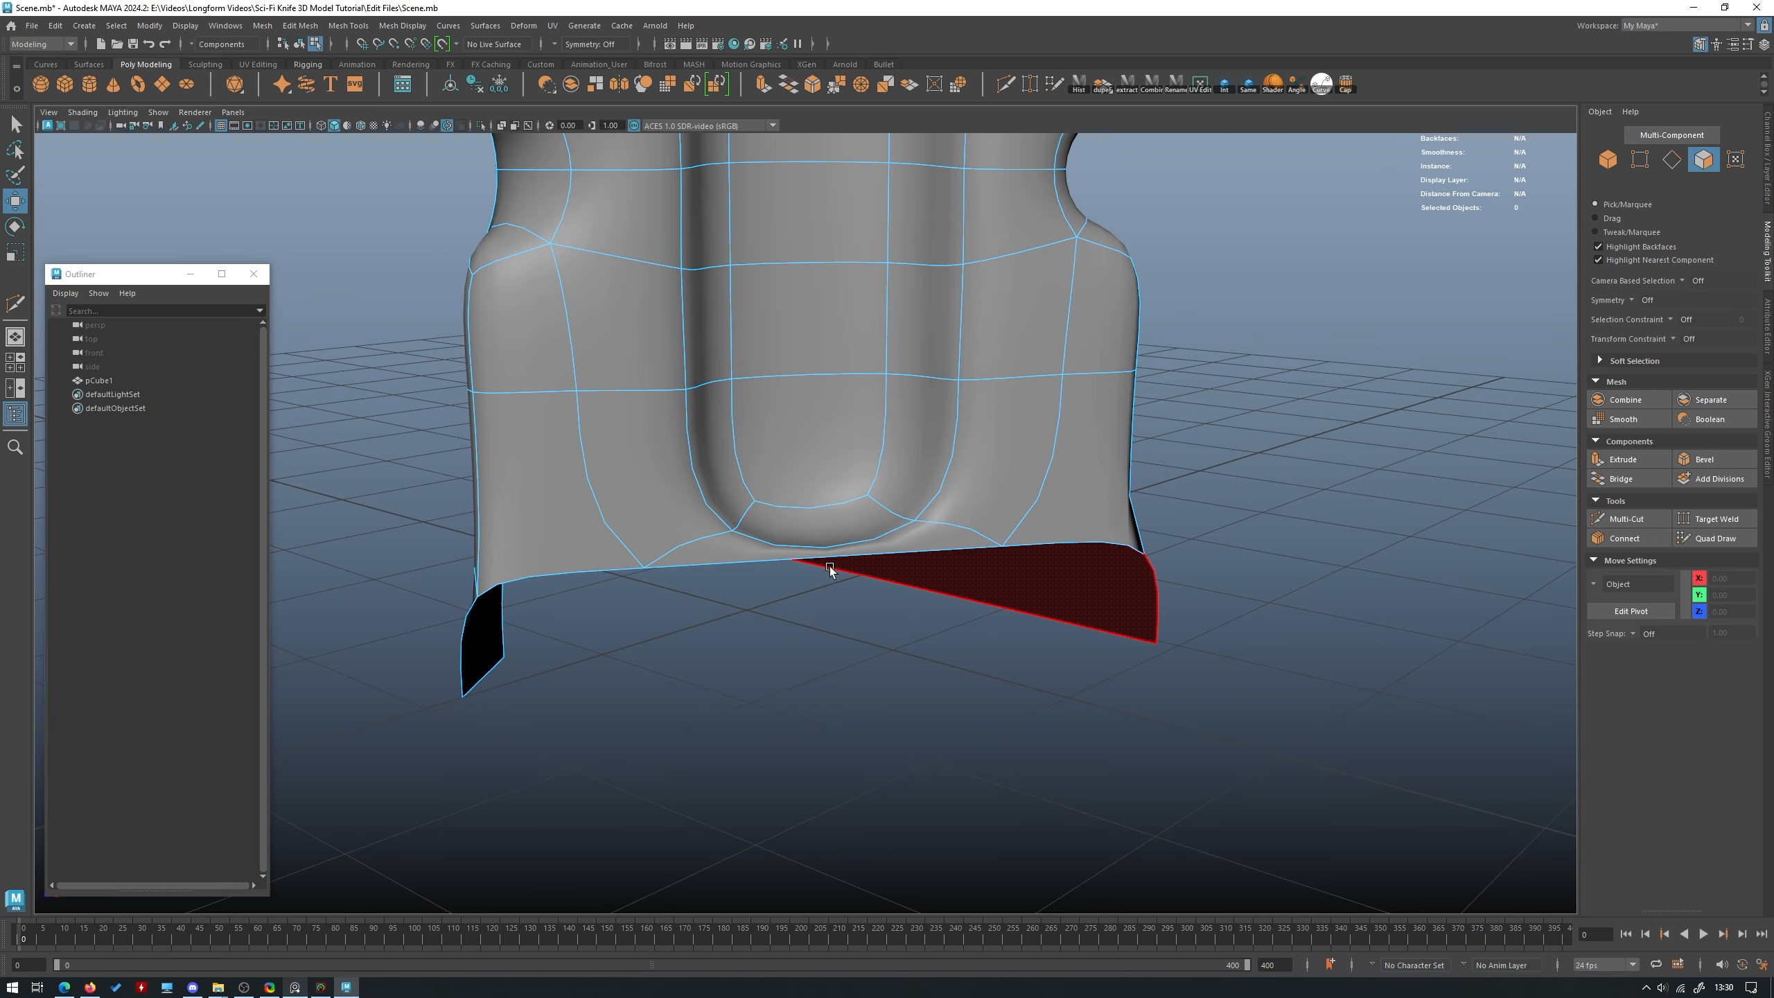
Select the leftover faces along the groove's base, including the thin slivers, and delete them.
left_click(829, 552)
left_click_drag(831, 554, 912, 660, "alt")
left_click(903, 625, "shift")
left_click(908, 551, "shift")
key("Delete")
key("1")
Select the open border edges below the grooves, extrude them and move them down level with the blade's bottom.
double_click(959, 571)
key("q")
double_click(452, 504, "shift")
left_click_drag(452, 505, 887, 621, "alt")
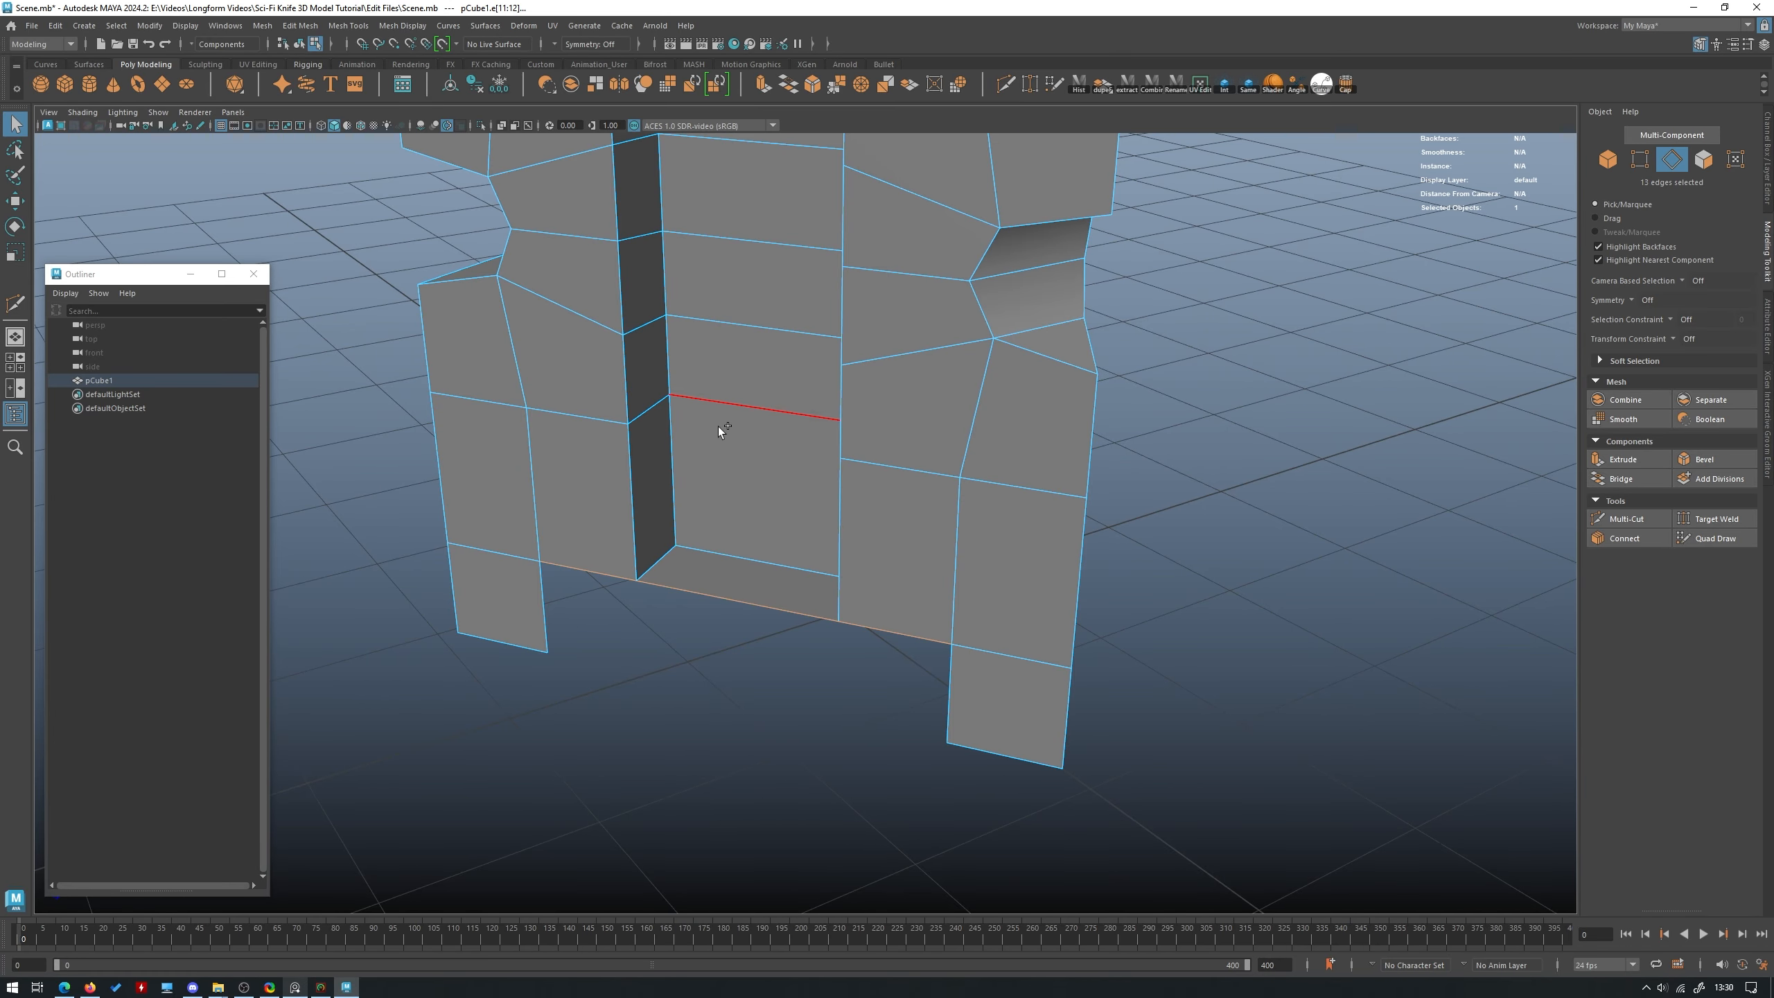
right_click_drag(718, 427, 710, 452, "shift")
left_click_drag(709, 453, 887, 446, "alt")
key("w")
Merge the overlapping vertices of the whole blade mesh and clear the selection.
key("F8")
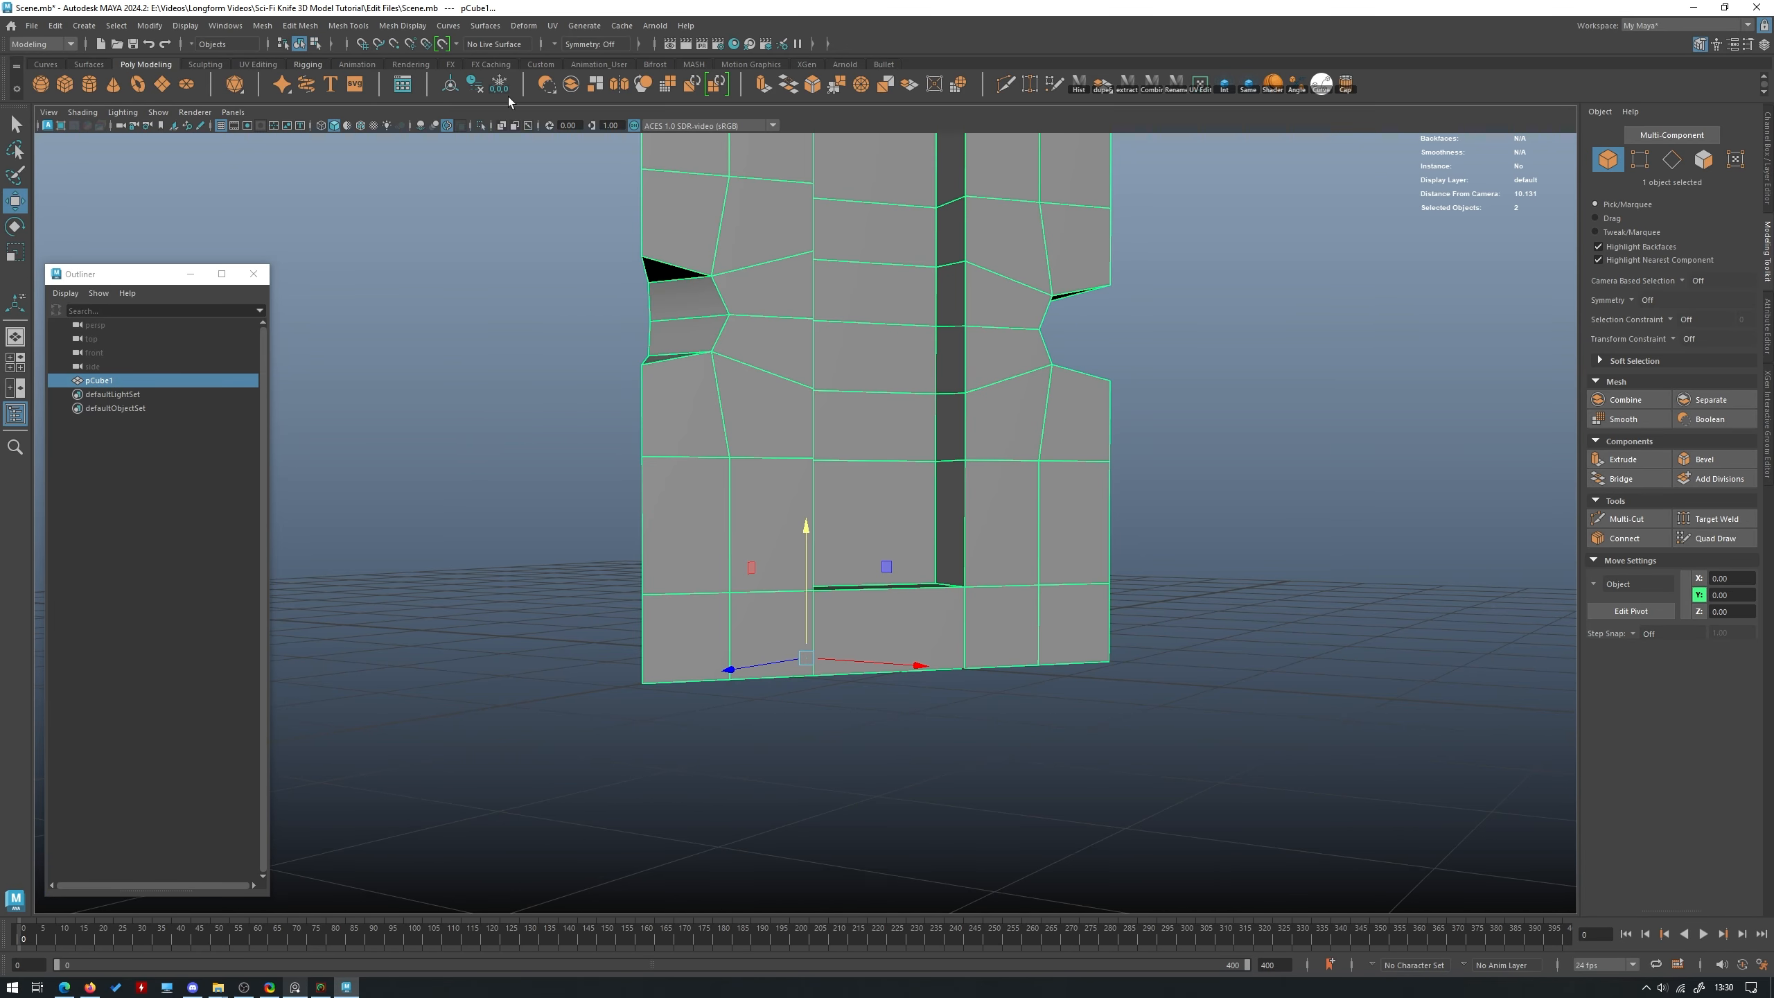
left_click(307, 27)
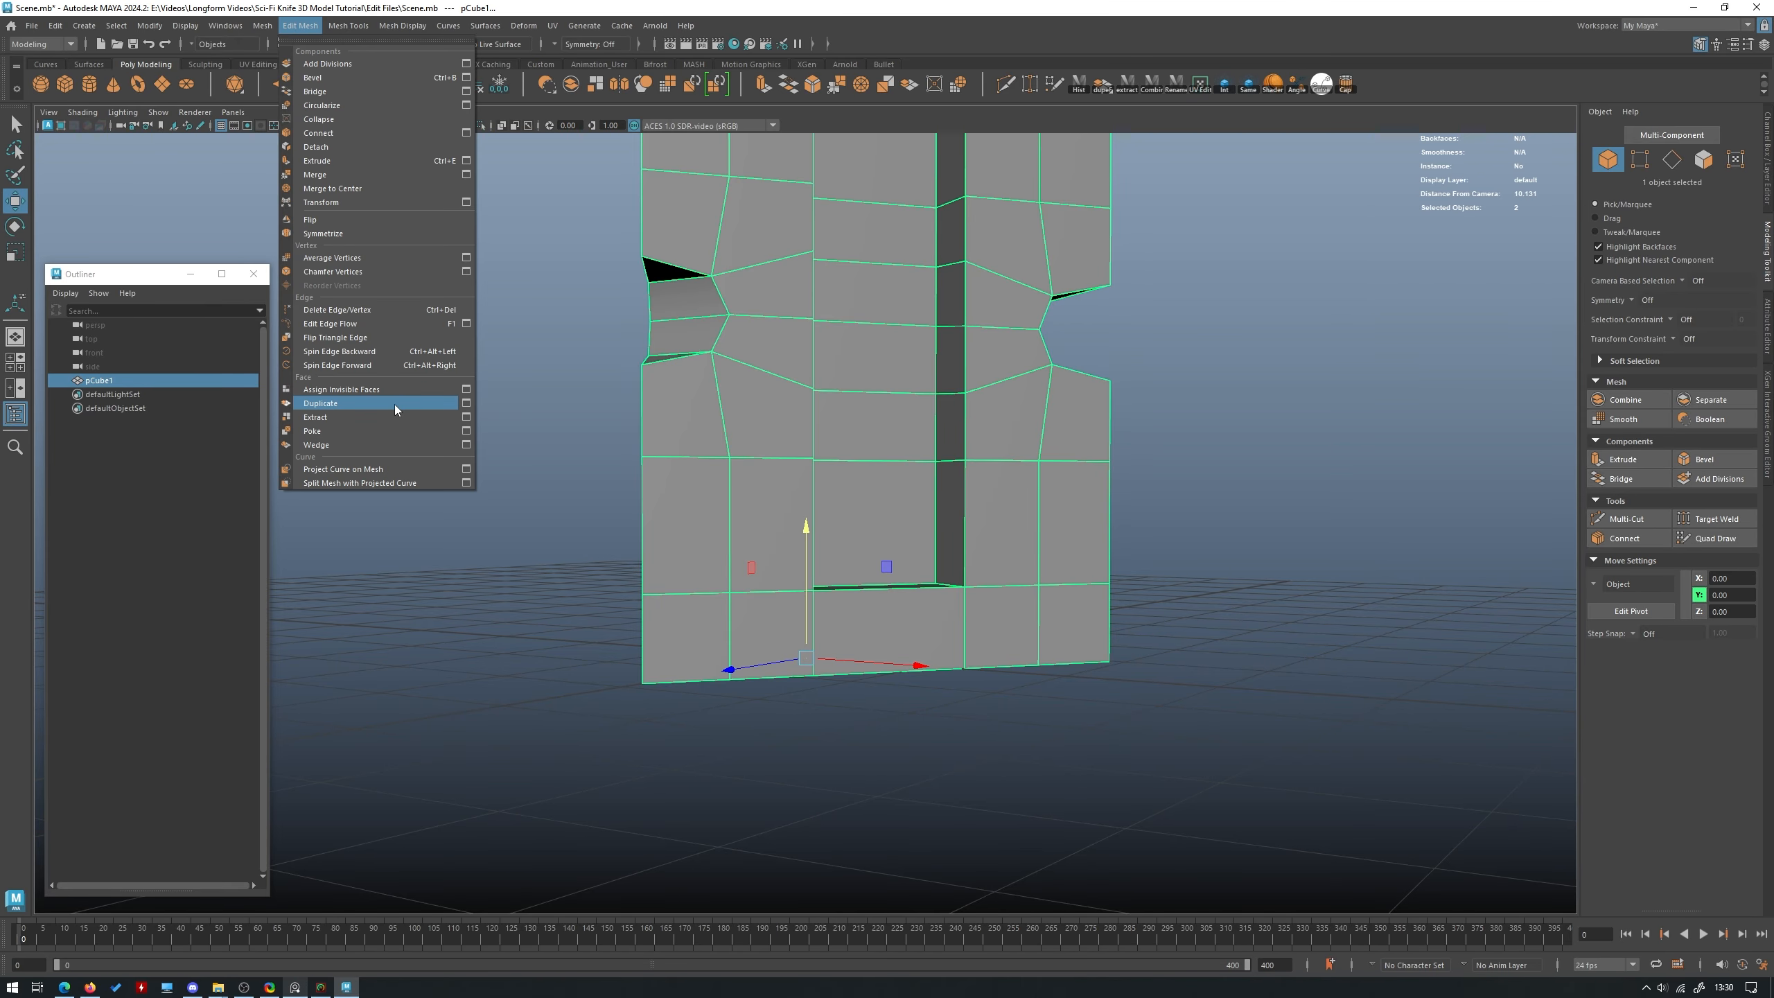
left_click(346, 175)
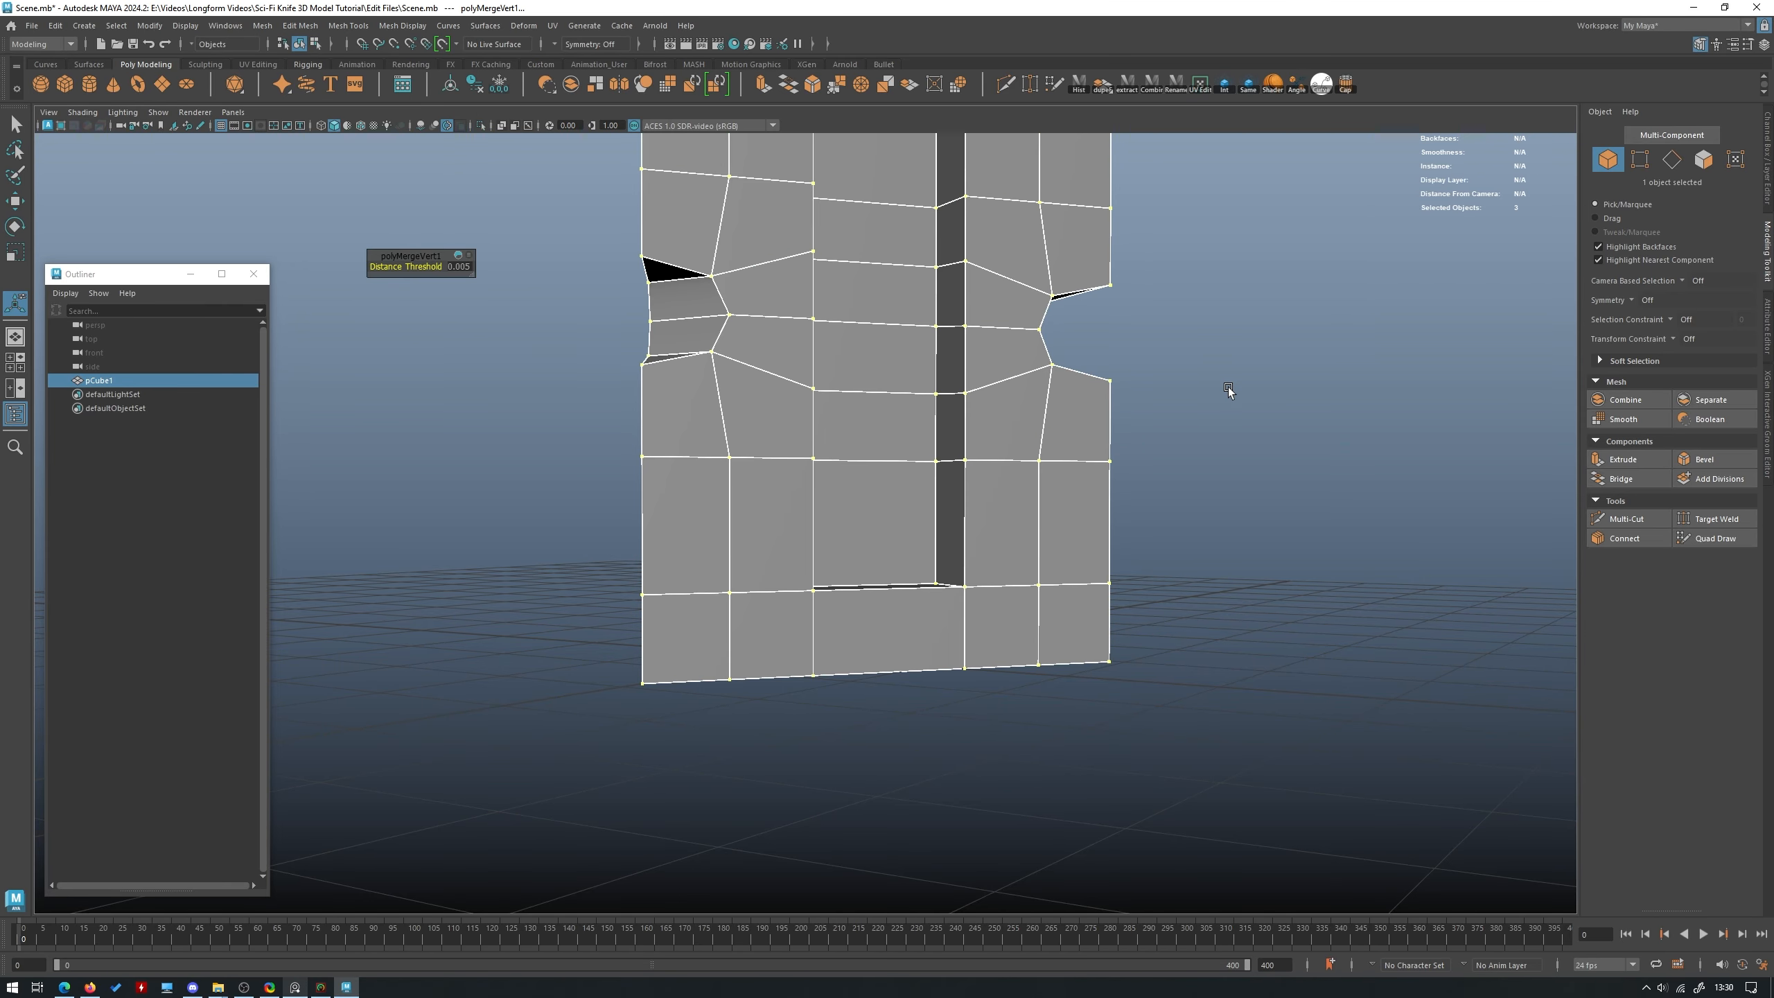
key("w")
right_click_drag(1228, 387, 1297, 521, "alt")
left_click(1275, 509)
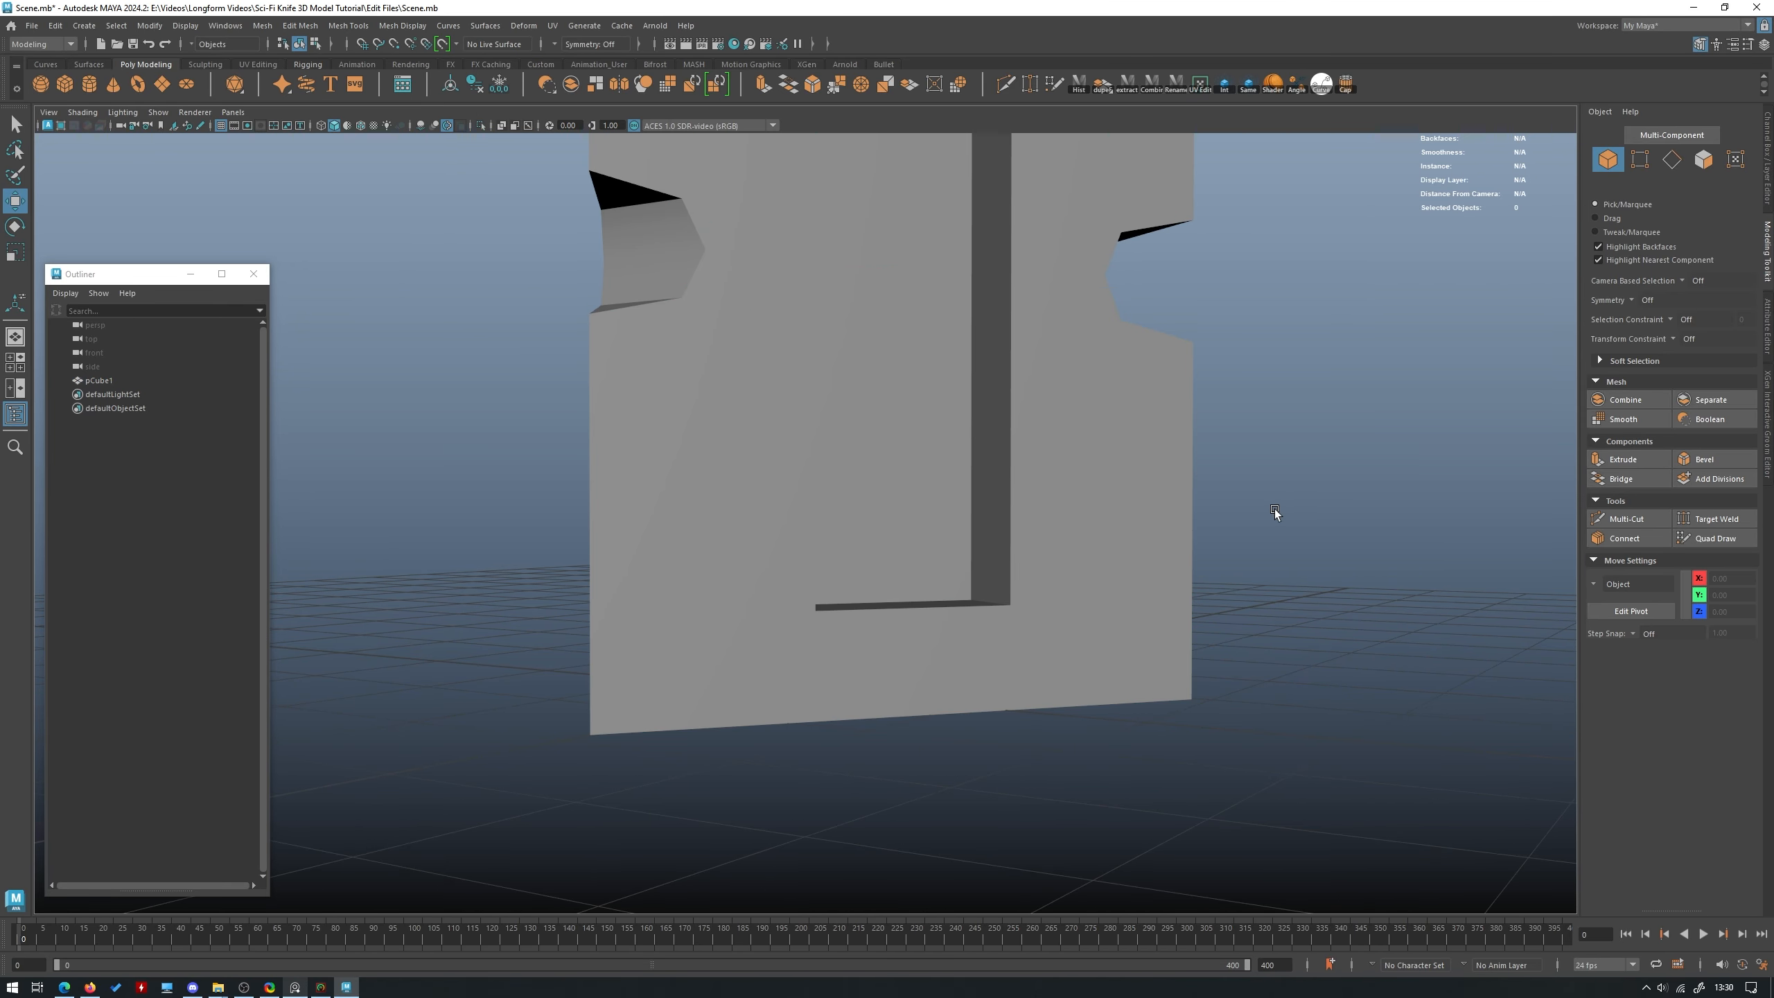
Select a bottom corner vertex of the blade to check the merge, and examine the mesh around it.
left_click(1181, 515)
key("F9")
left_click_drag(1330, 521, 1113, 722, "alt")
left_click_drag(1038, 795, 1086, 839)
left_click_drag(1089, 783, 957, 762, "alt")
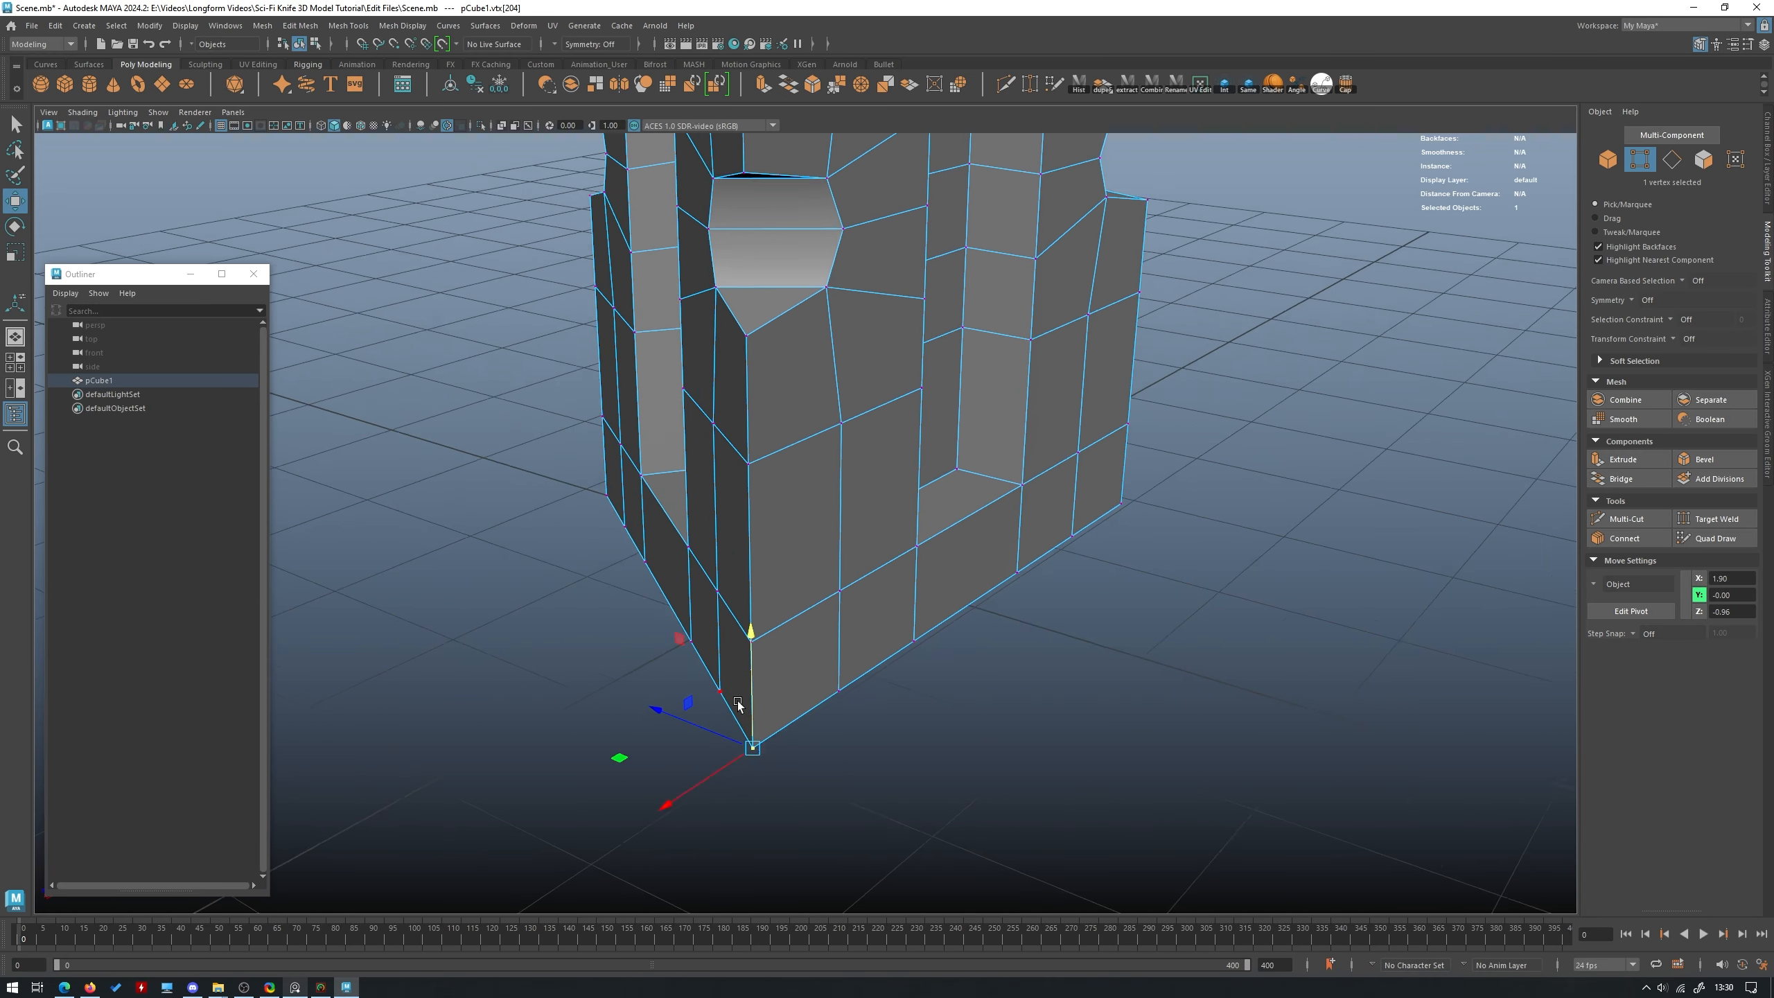
left_click_drag(737, 704, 614, 736, "alt")
right_click_drag(769, 495, 832, 436)
left_click(1320, 396)
left_click_drag(832, 436, 740, 392, "alt")
left_click(824, 322)
Multi-Cut a centre edge on one face of the blade's tip, from the vertex above the groove to the point.
right_click_drag(1068, 217, 1024, 210, "alt")
middle_click_drag(1024, 210, 1117, 685, "alt")
left_click_drag(1118, 685, 957, 544, "alt")
right_click_drag(957, 544, 1027, 552, "alt")
left_click_drag(1026, 553, 893, 532, "alt")
right_click_drag(731, 436, 614, 430, "shift")
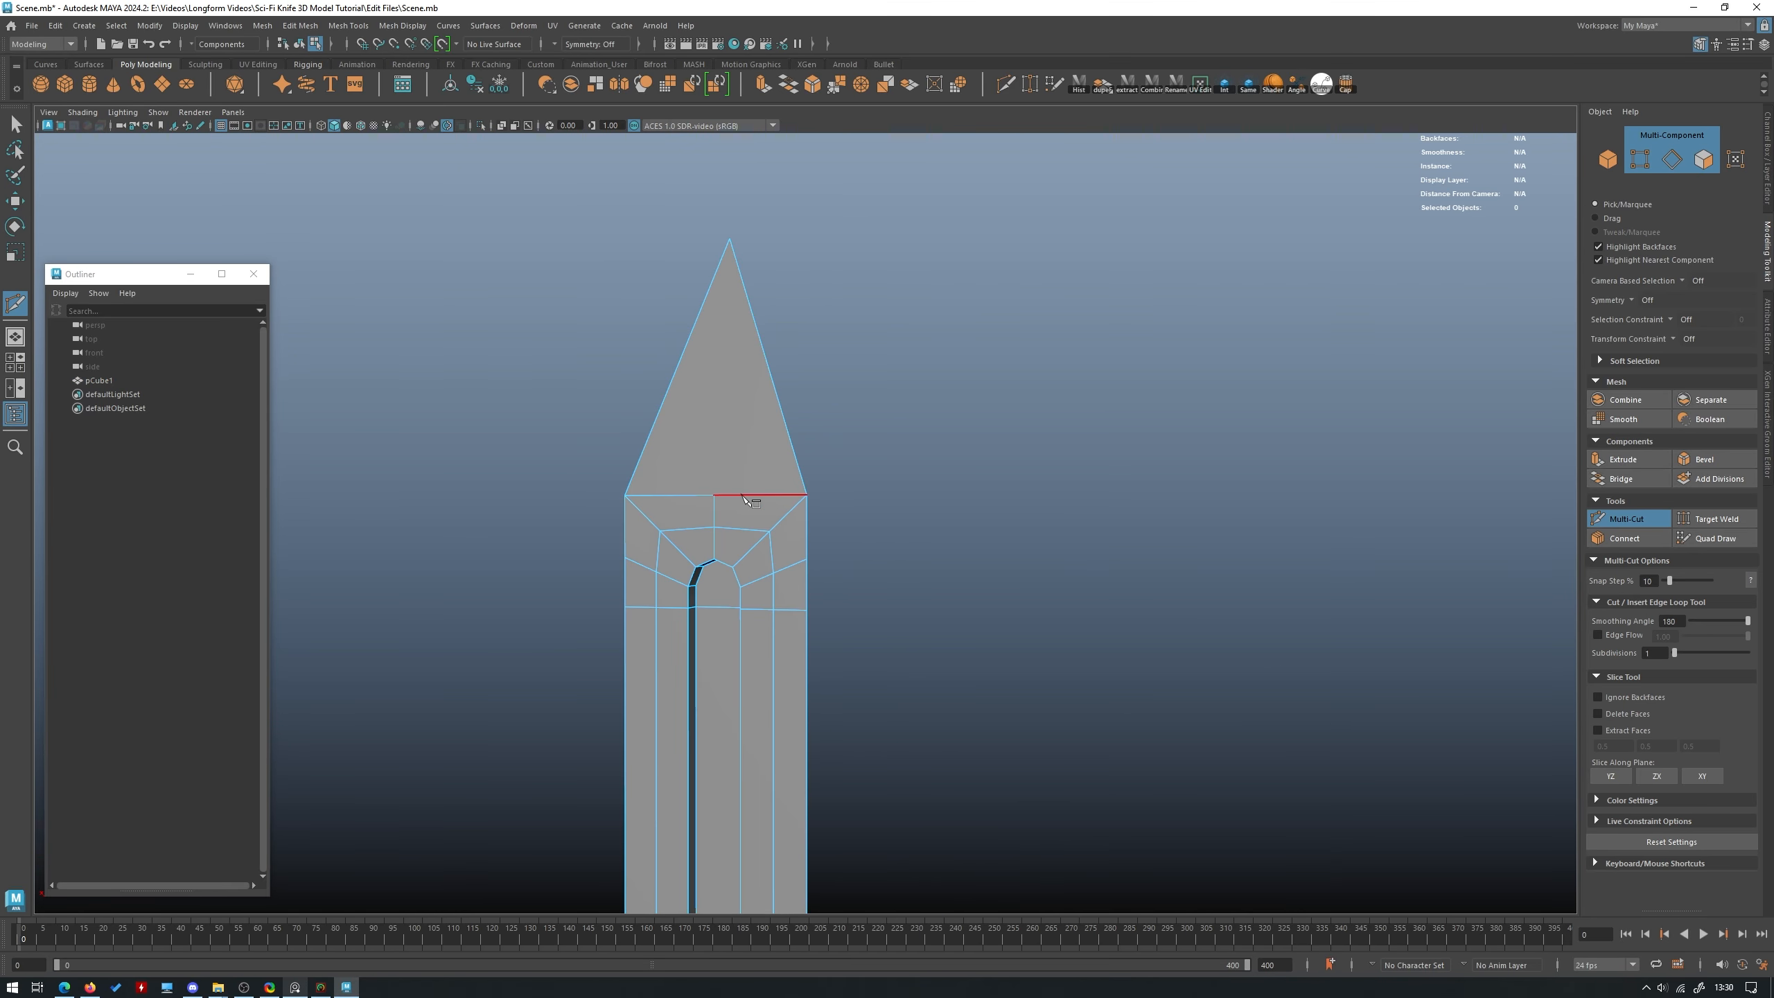
left_click(714, 494)
middle_click_drag(700, 382, 763, 476, "alt")
right_click_drag(763, 476, 831, 440, "alt")
mouse_move(819, 373)
left_mouse_down("alt")
mouse_move(859, 411)
mouse_move(842, 400)
left_mouse_up("alt")
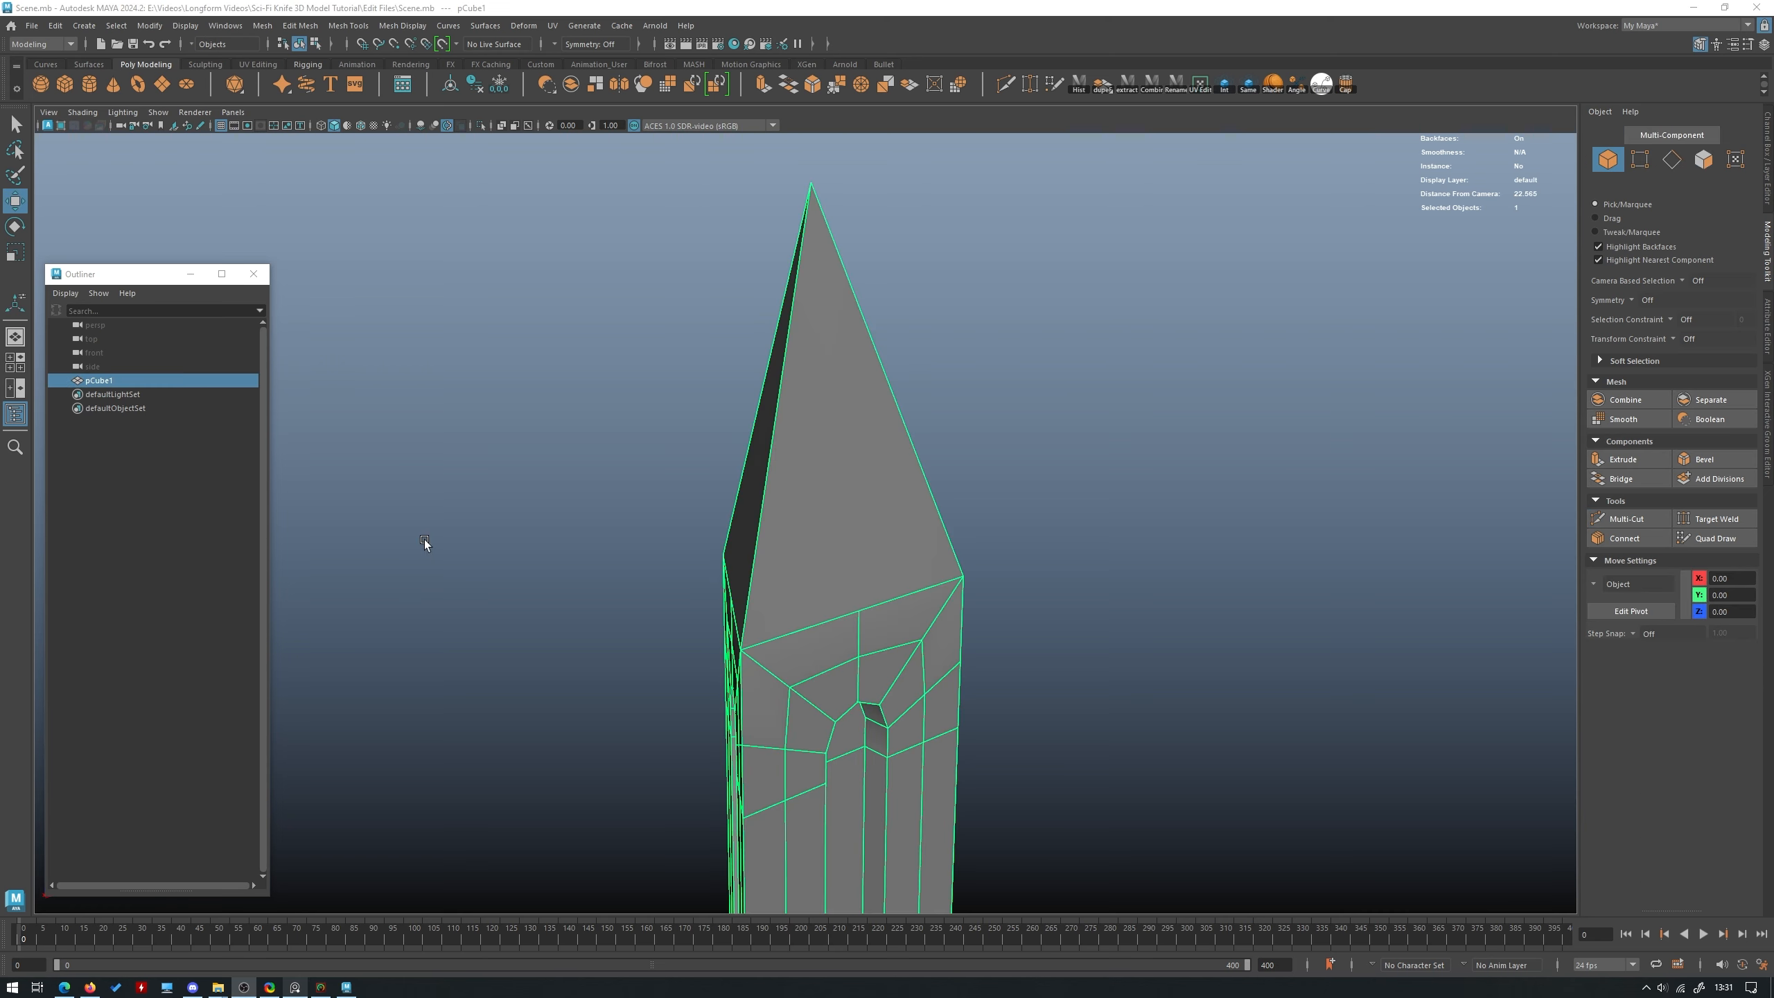
left_click_drag(818, 476, 748, 460, "alt")
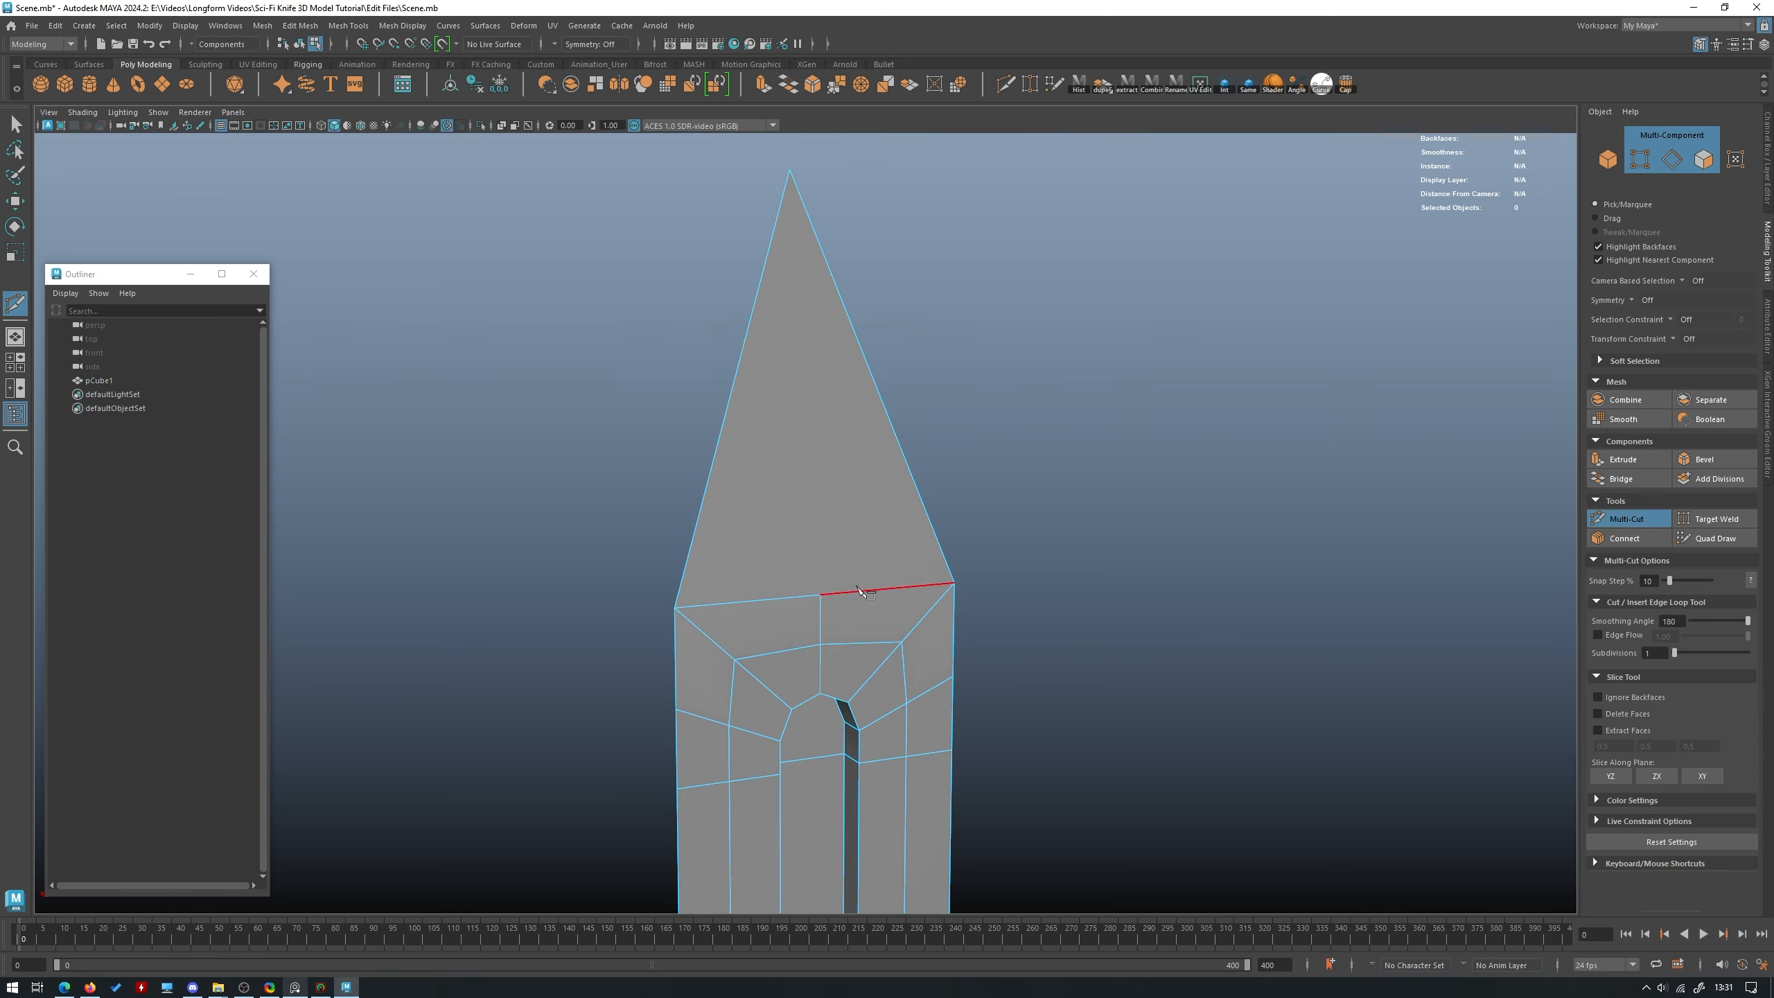
left_click(819, 595)
scroll(774, 558, "down", 3)
left_click_drag(774, 558, 829, 542, "alt")
middle_click_drag(829, 541, 842, 601, "alt")
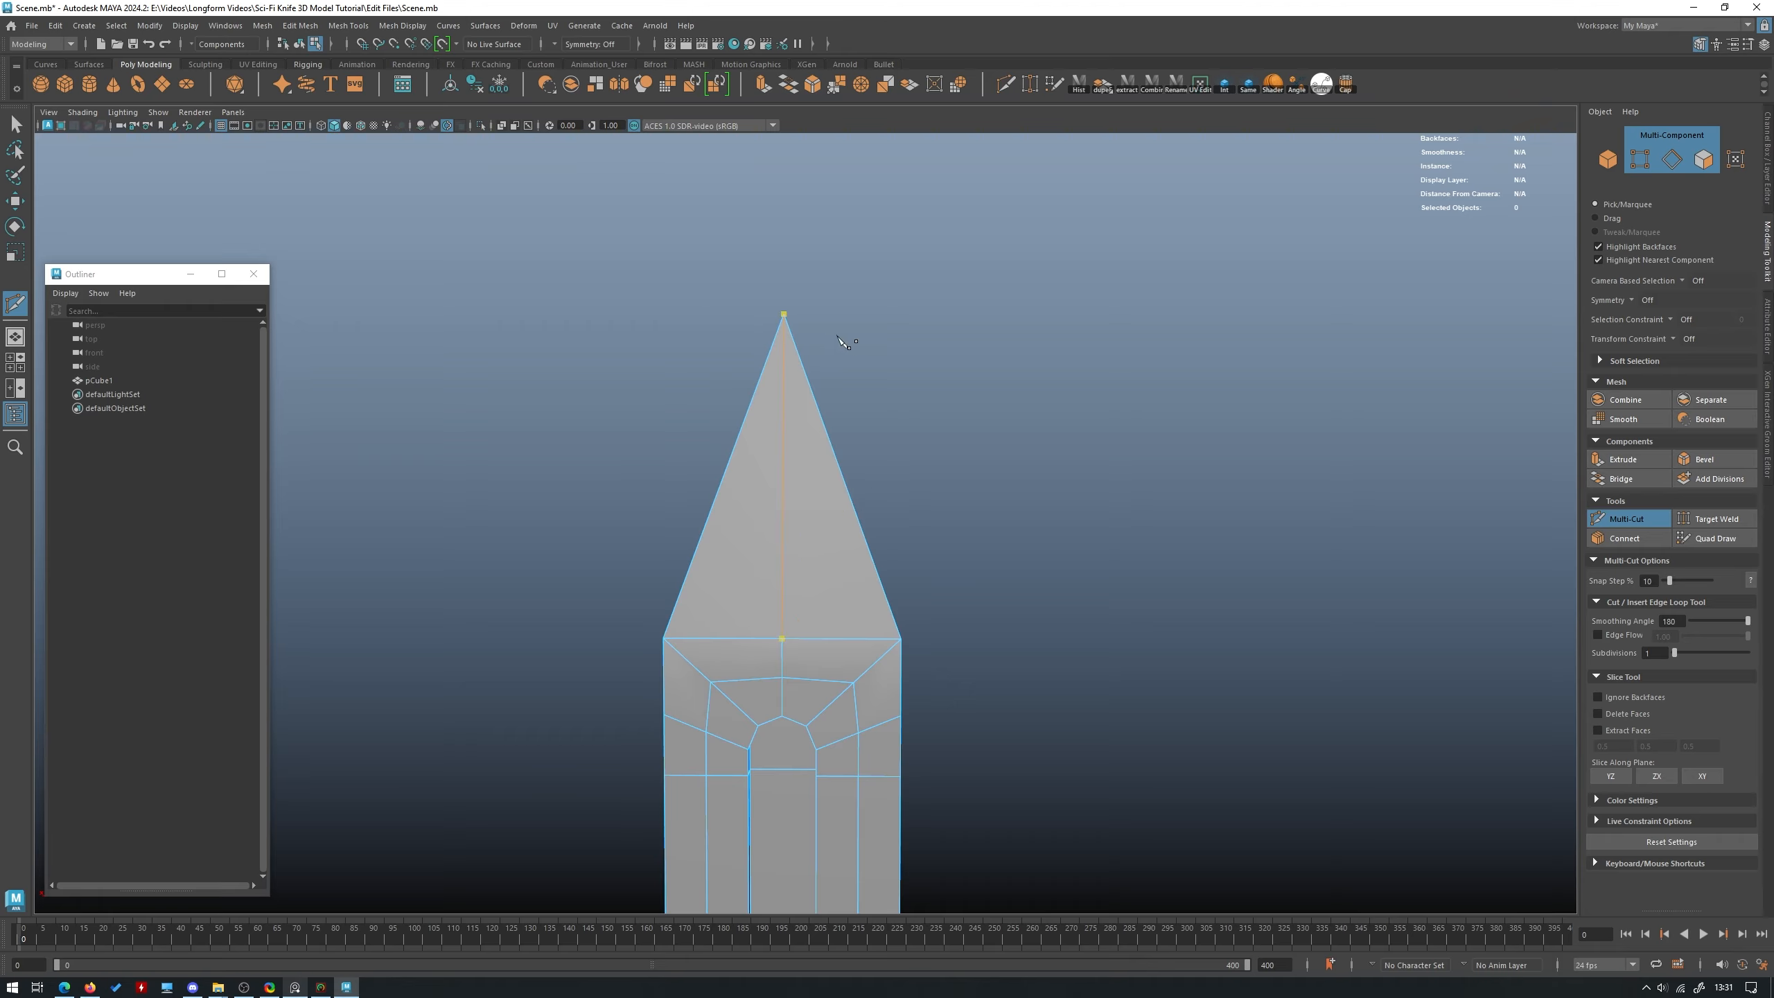
Cut matching centre edges to the point on the remaining tip faces and return to whole-object selection.
left_click_drag(844, 343, 810, 457, "alt")
left_click(787, 625)
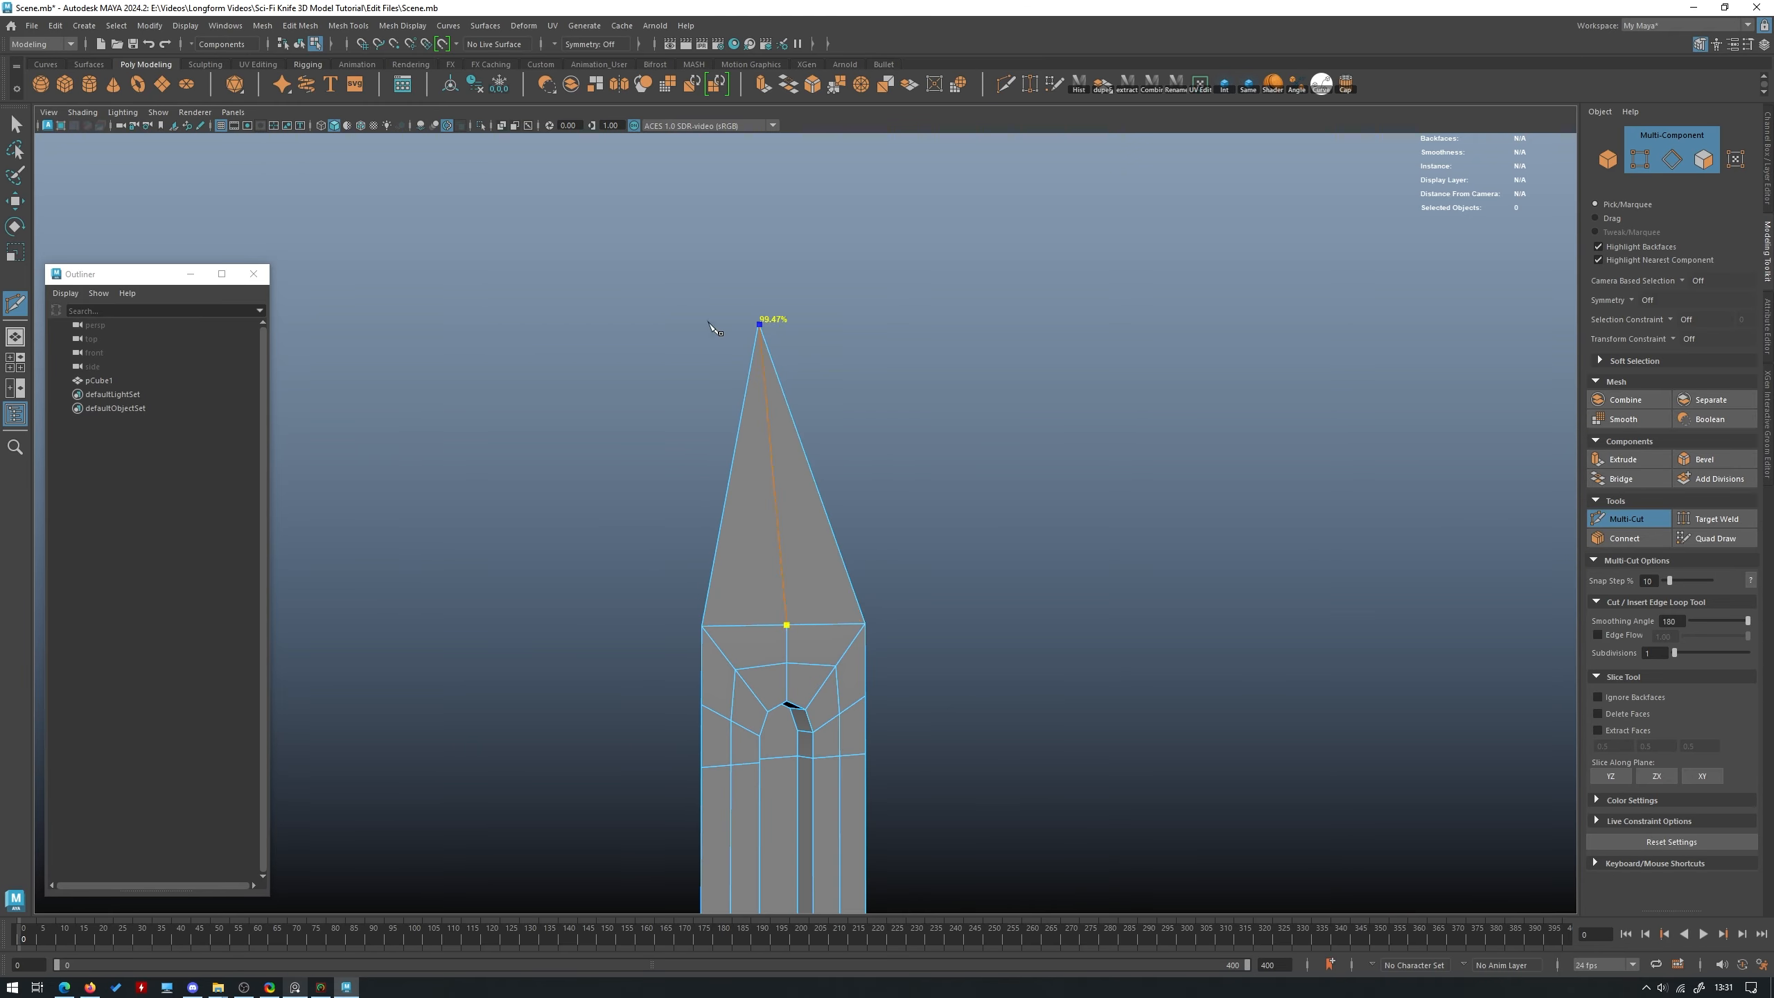
left_click_drag(1074, 441, 881, 607, "alt")
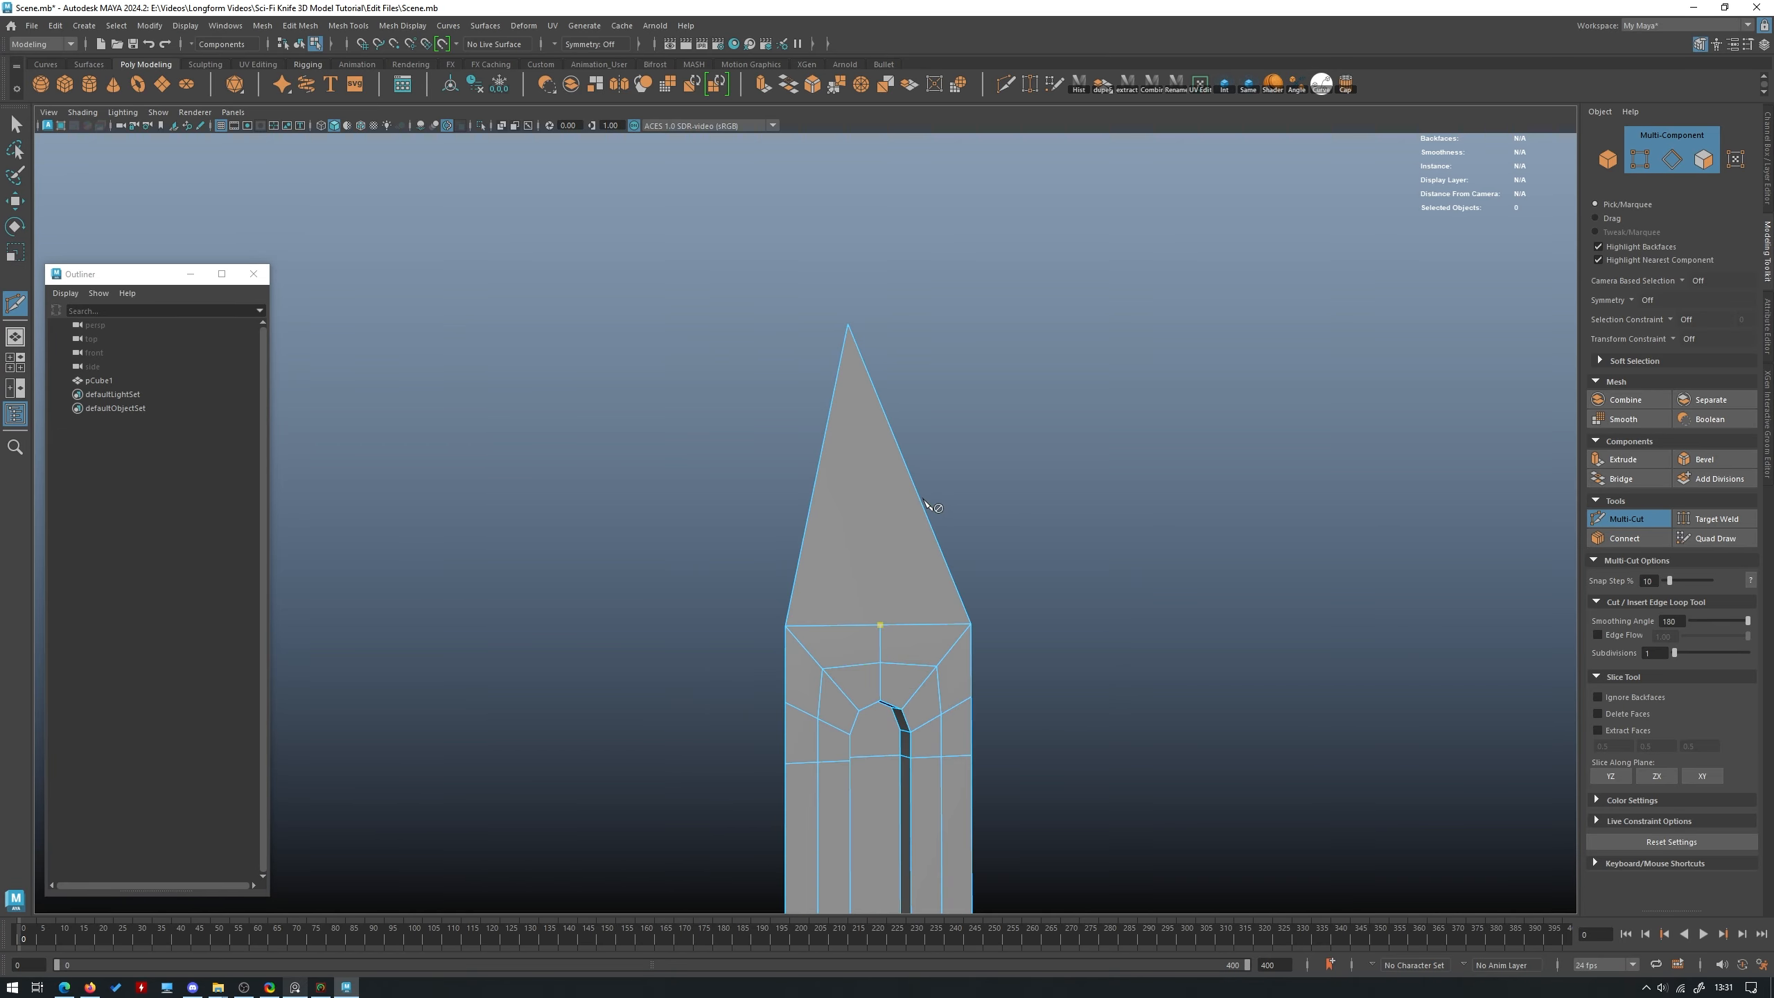
left_click_drag(725, 222, 685, 493, "alt")
key("w")
right_click(877, 408)
left_click(944, 383)
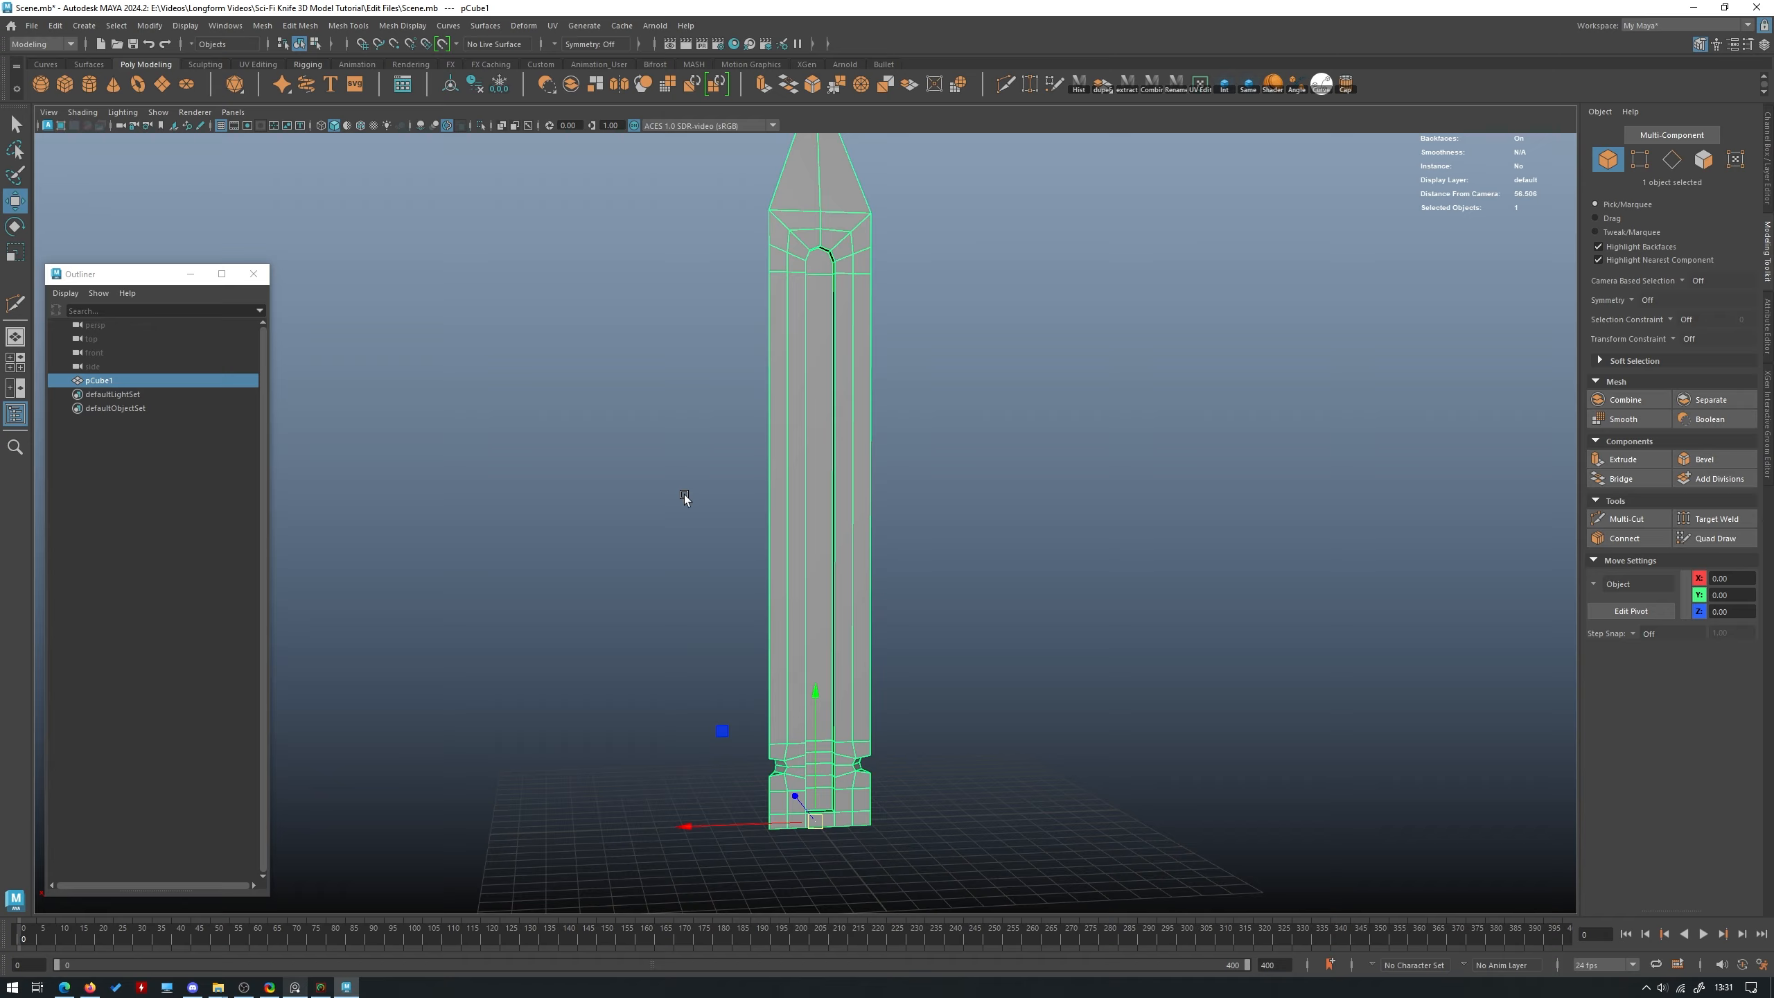
Insert a centred lengthwise edge loop with Multi-Cut along the recessed groove floor of one blade face.
left_click_drag(821, 421, 831, 406, "alt")
right_click_drag(832, 406, 740, 219, "alt")
middle_click_drag(810, 230, 789, 370, "alt")
right_click_drag(789, 370, 1135, 525, "alt")
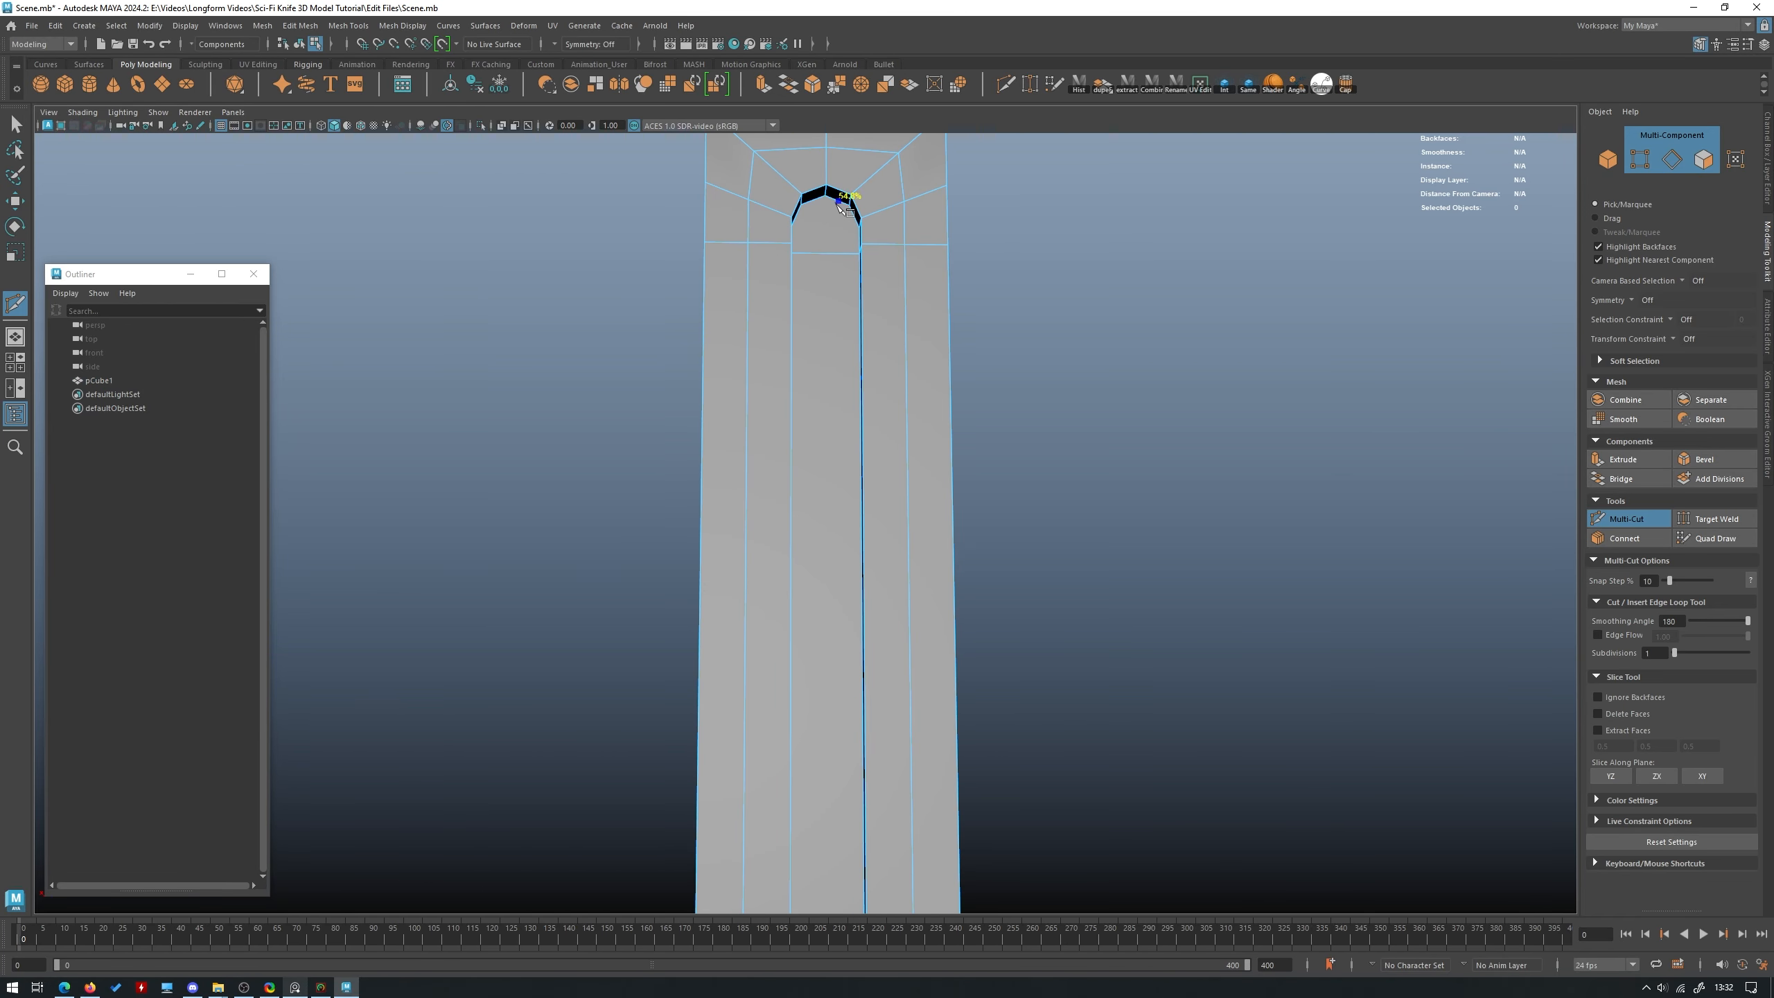
right_click_drag(755, 272, 531, 507, "alt")
middle_click_drag(894, 804, 840, 311, "alt")
left_click_drag(879, 559, 785, 596, "alt")
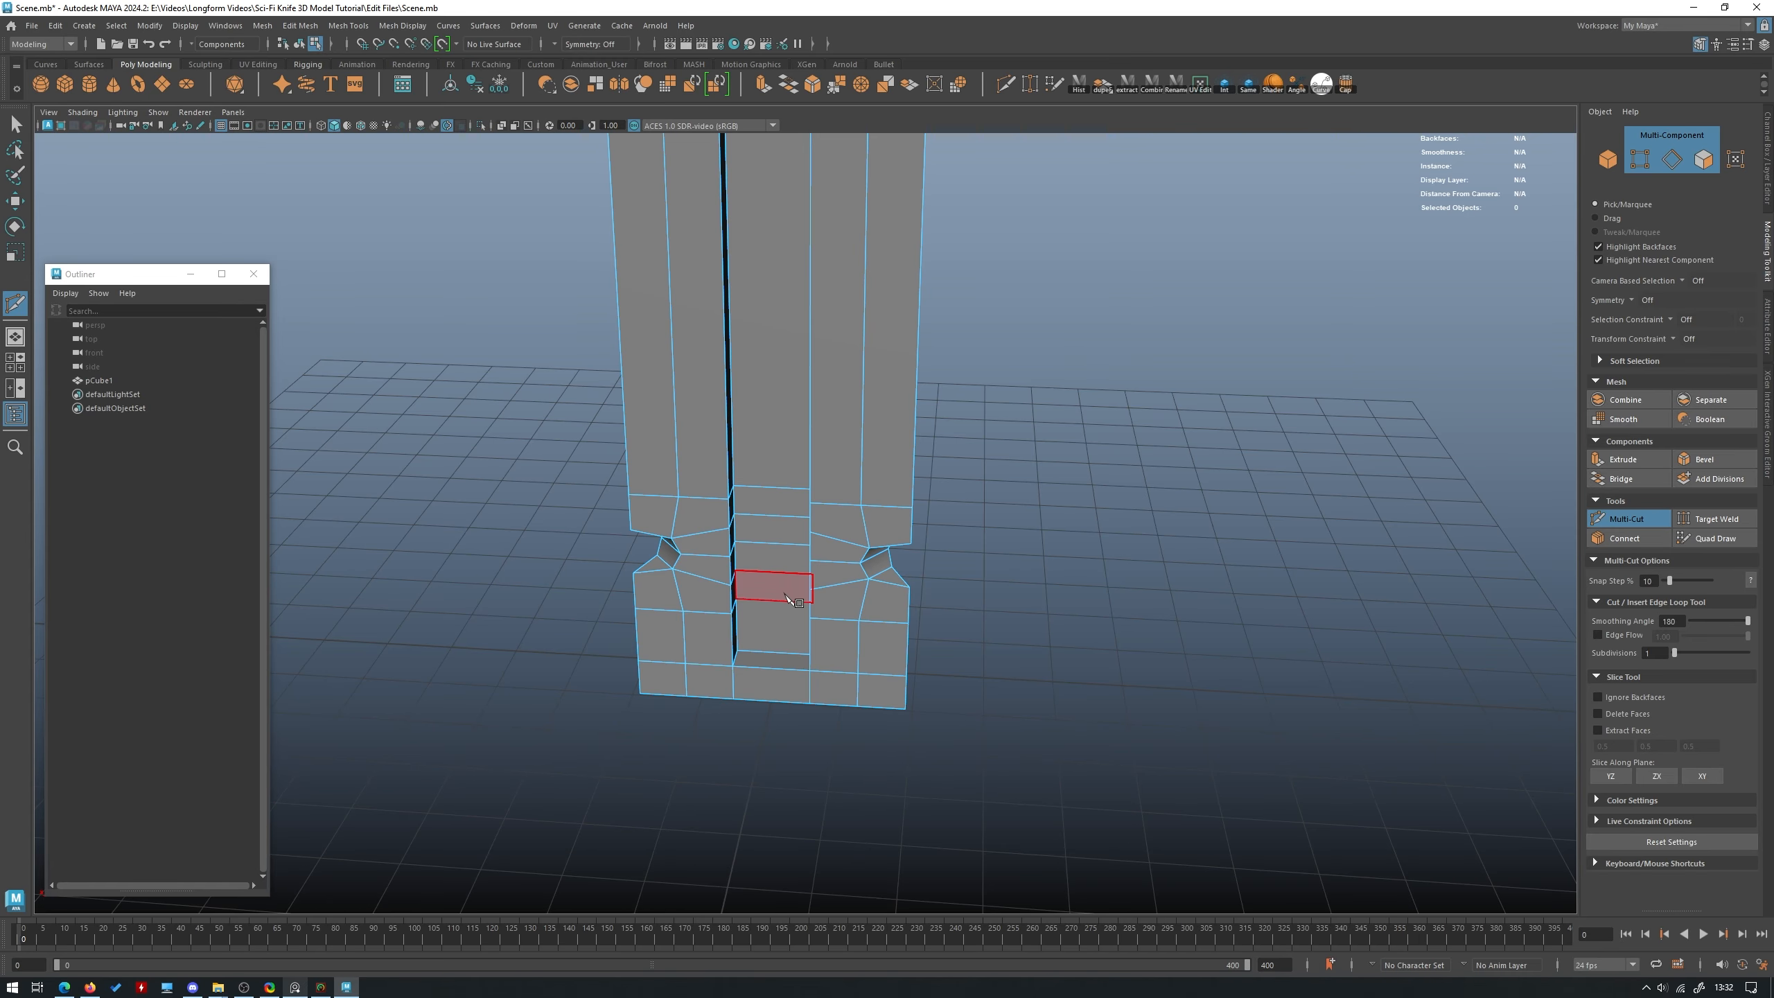
middle_click(774, 672, "ctrl")
Multi-Cut connecting edges across the rounded ends of the groove floors, tying the centre edges to the arch vertices.
right_click_drag(901, 335, 767, 255, "alt")
middle_click_drag(767, 255, 829, 657, "alt")
right_click_drag(830, 629, 939, 567, "alt")
left_click_drag(938, 567, 914, 454, "alt")
left_click(858, 168)
middle_click_drag(861, 171, 816, 412, "alt")
right_click_drag(815, 412, 981, 503, "alt")
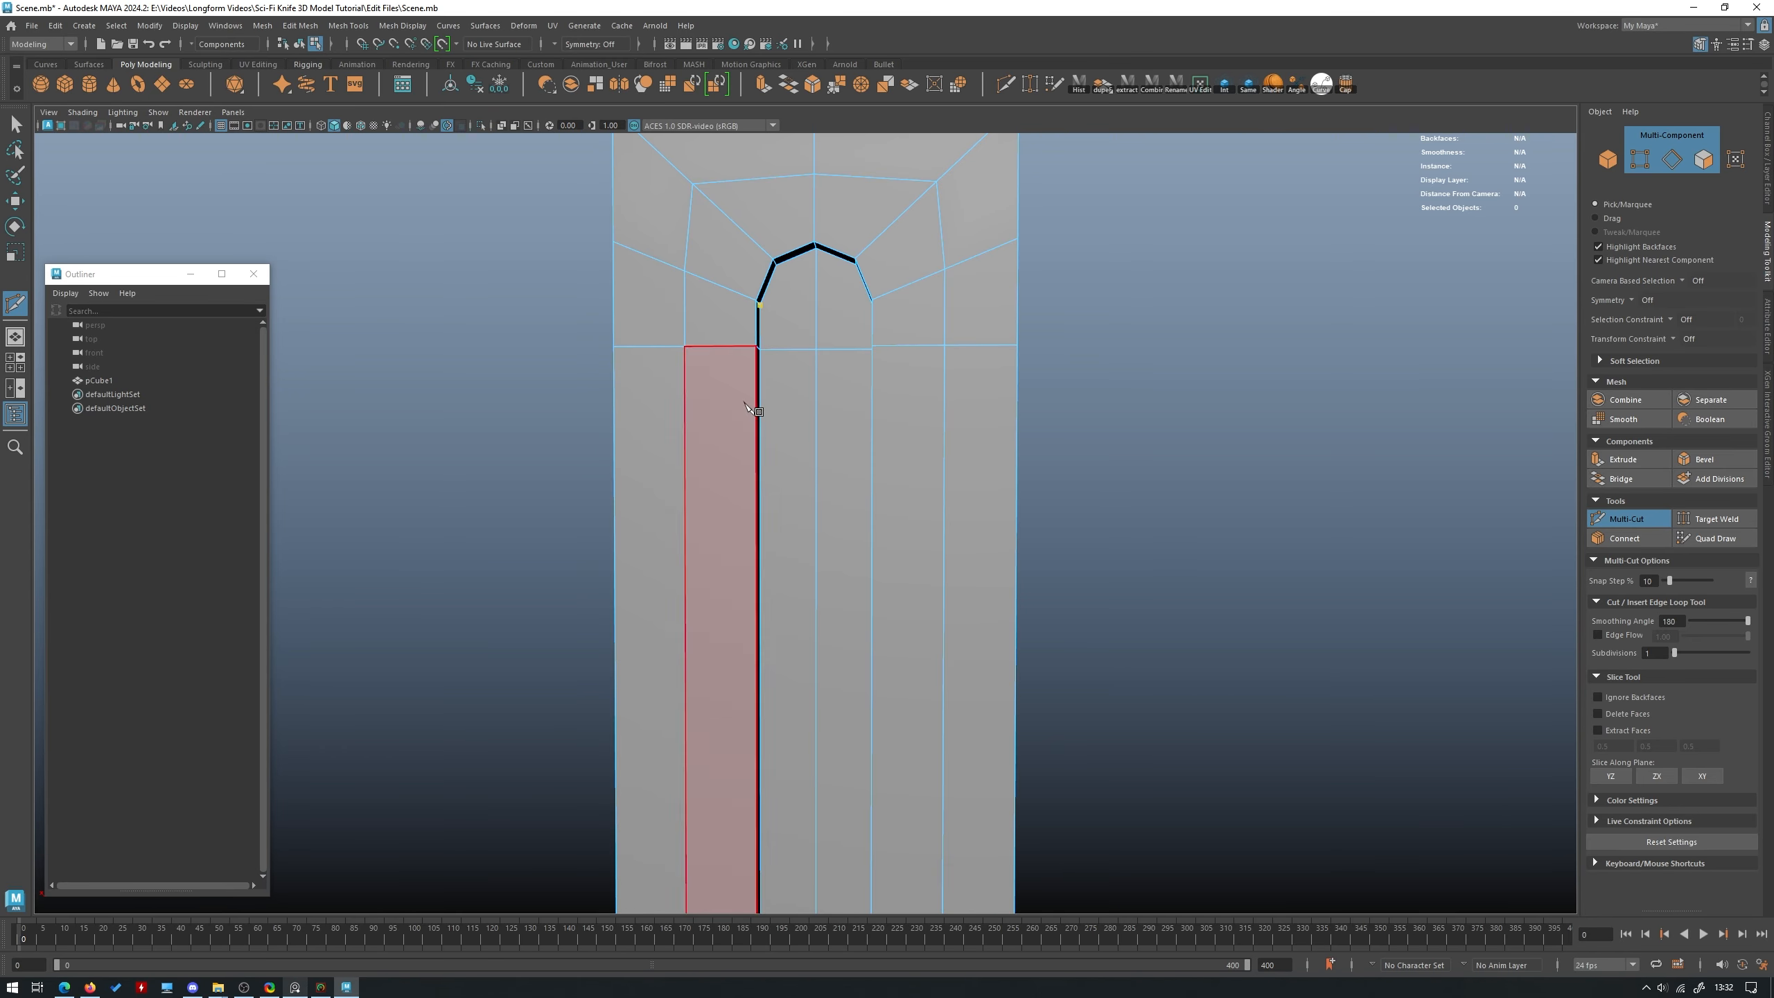
left_click_drag(758, 409, 898, 357, "alt")
mouse_move(954, 435)
left_mouse_down("alt")
mouse_move(855, 395)
mouse_move(962, 515)
mouse_move(962, 455)
left_mouse_up("alt")
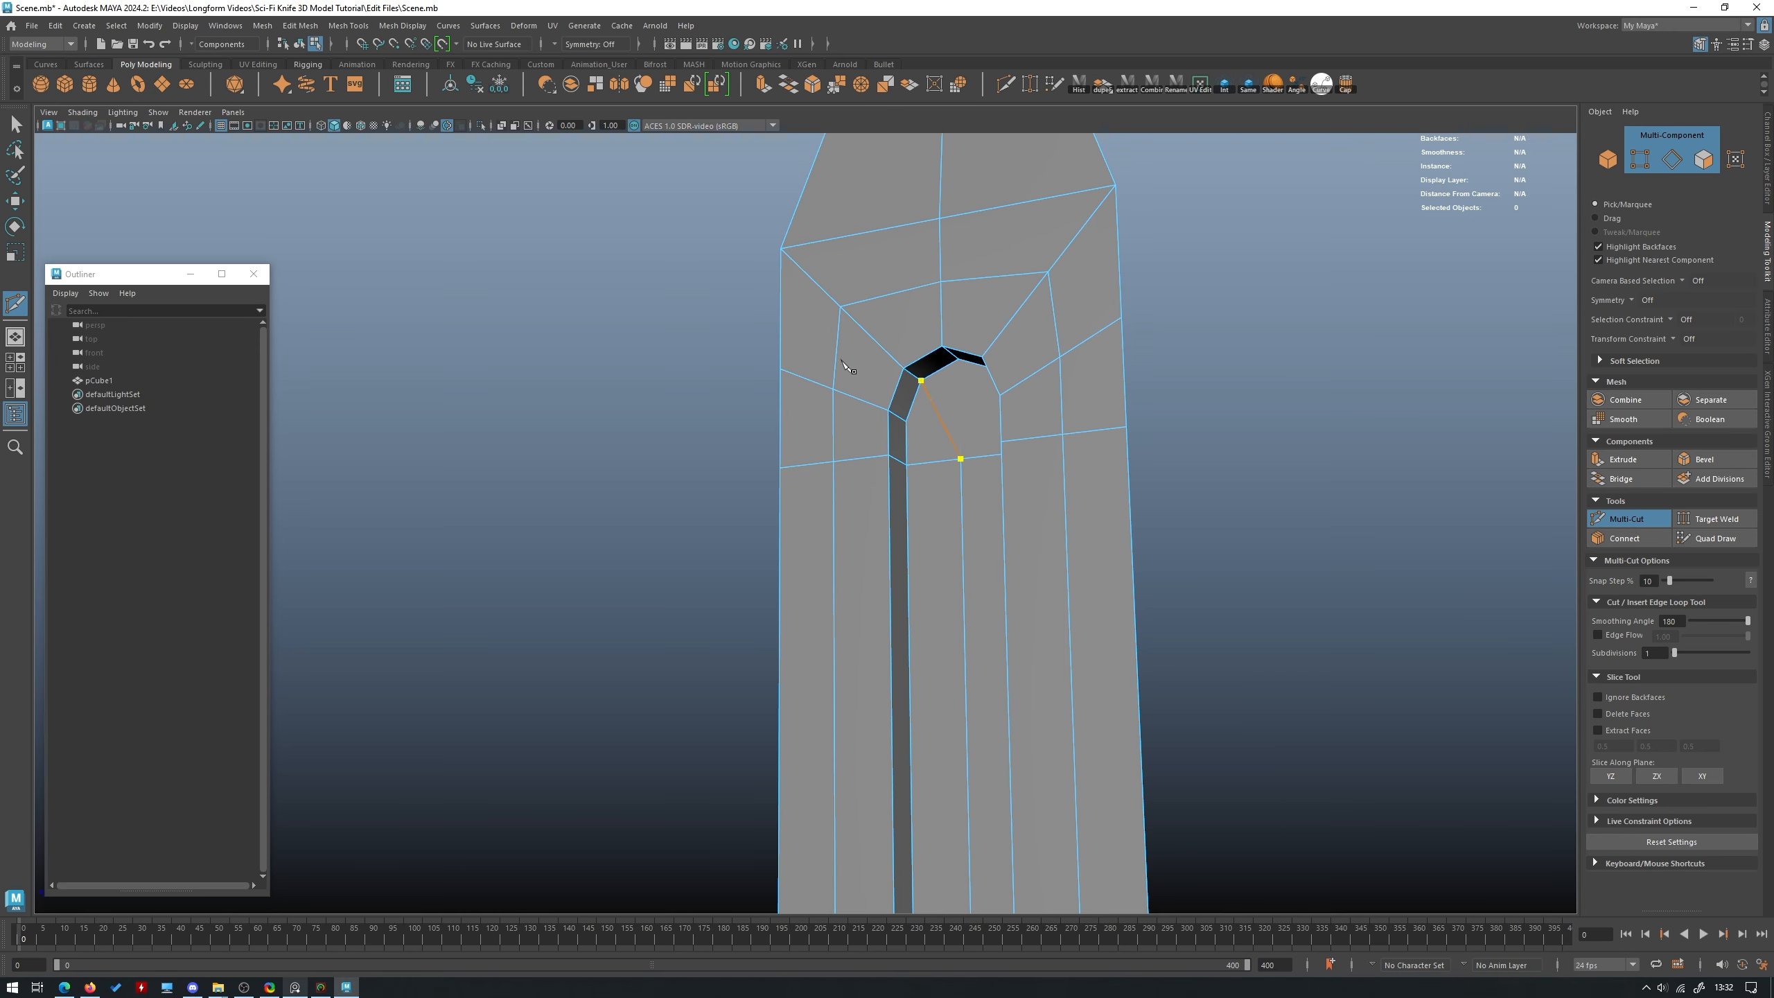
left_click_drag(975, 452, 615, 433, "alt")
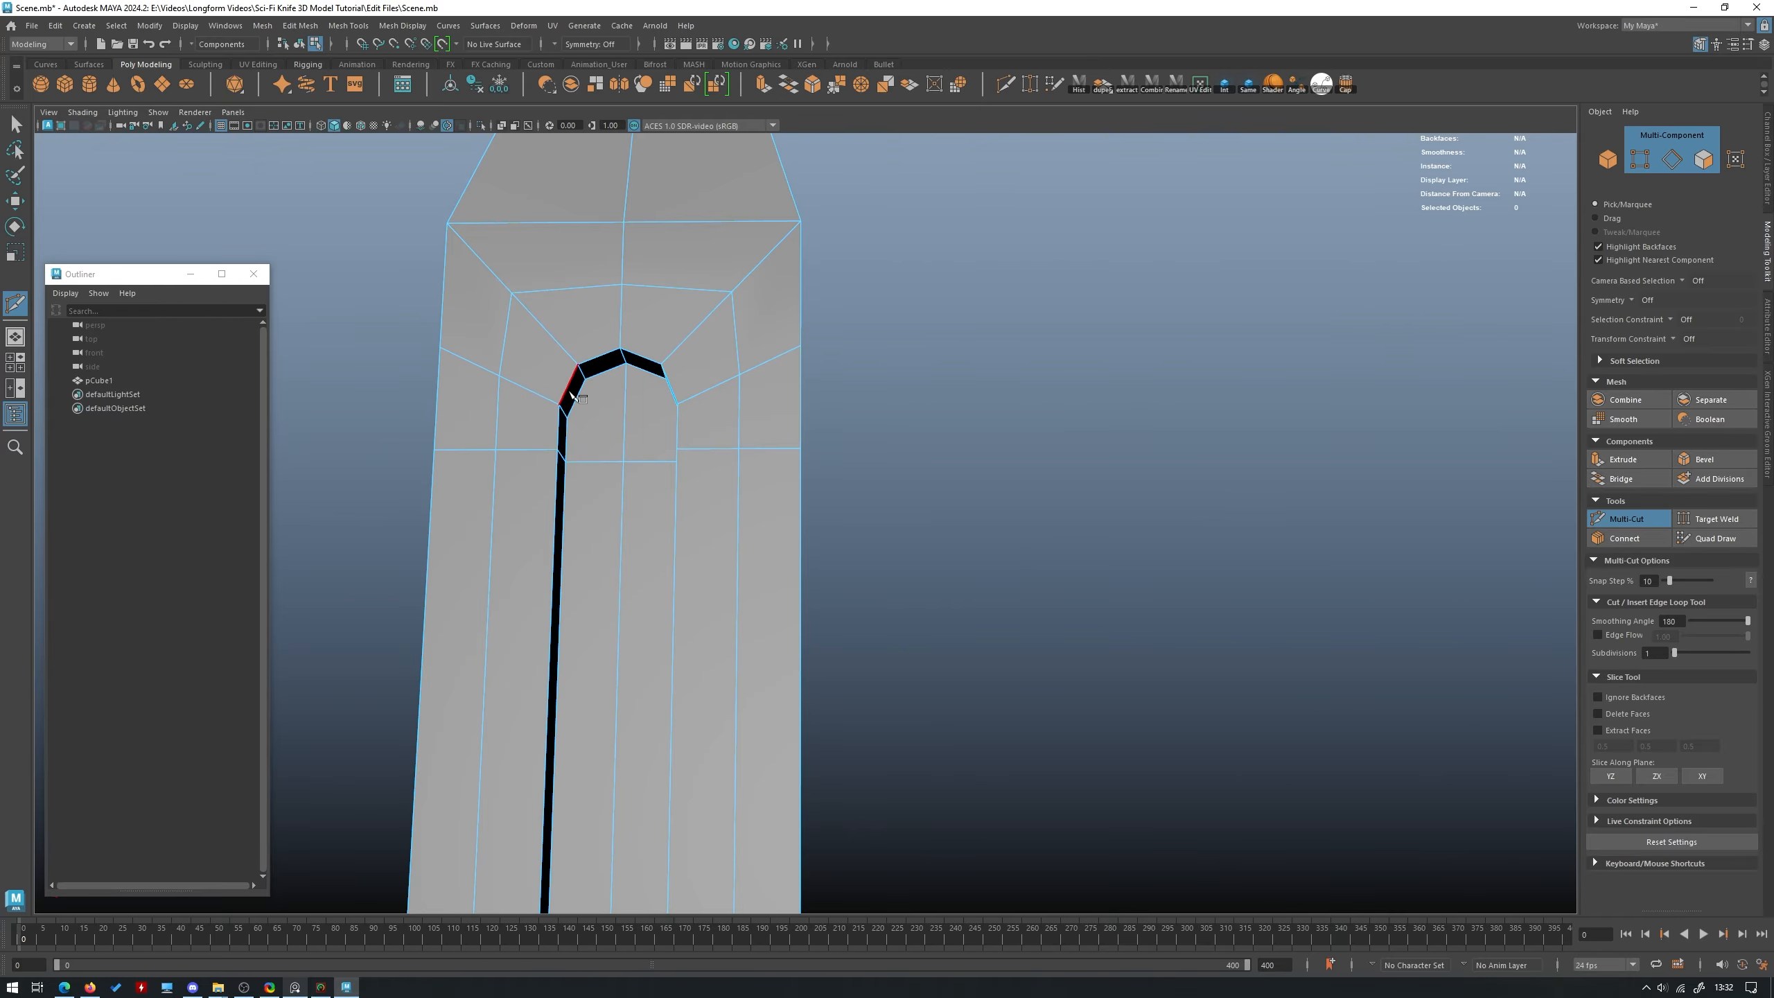
left_click_drag(551, 486, 565, 405, "alt")
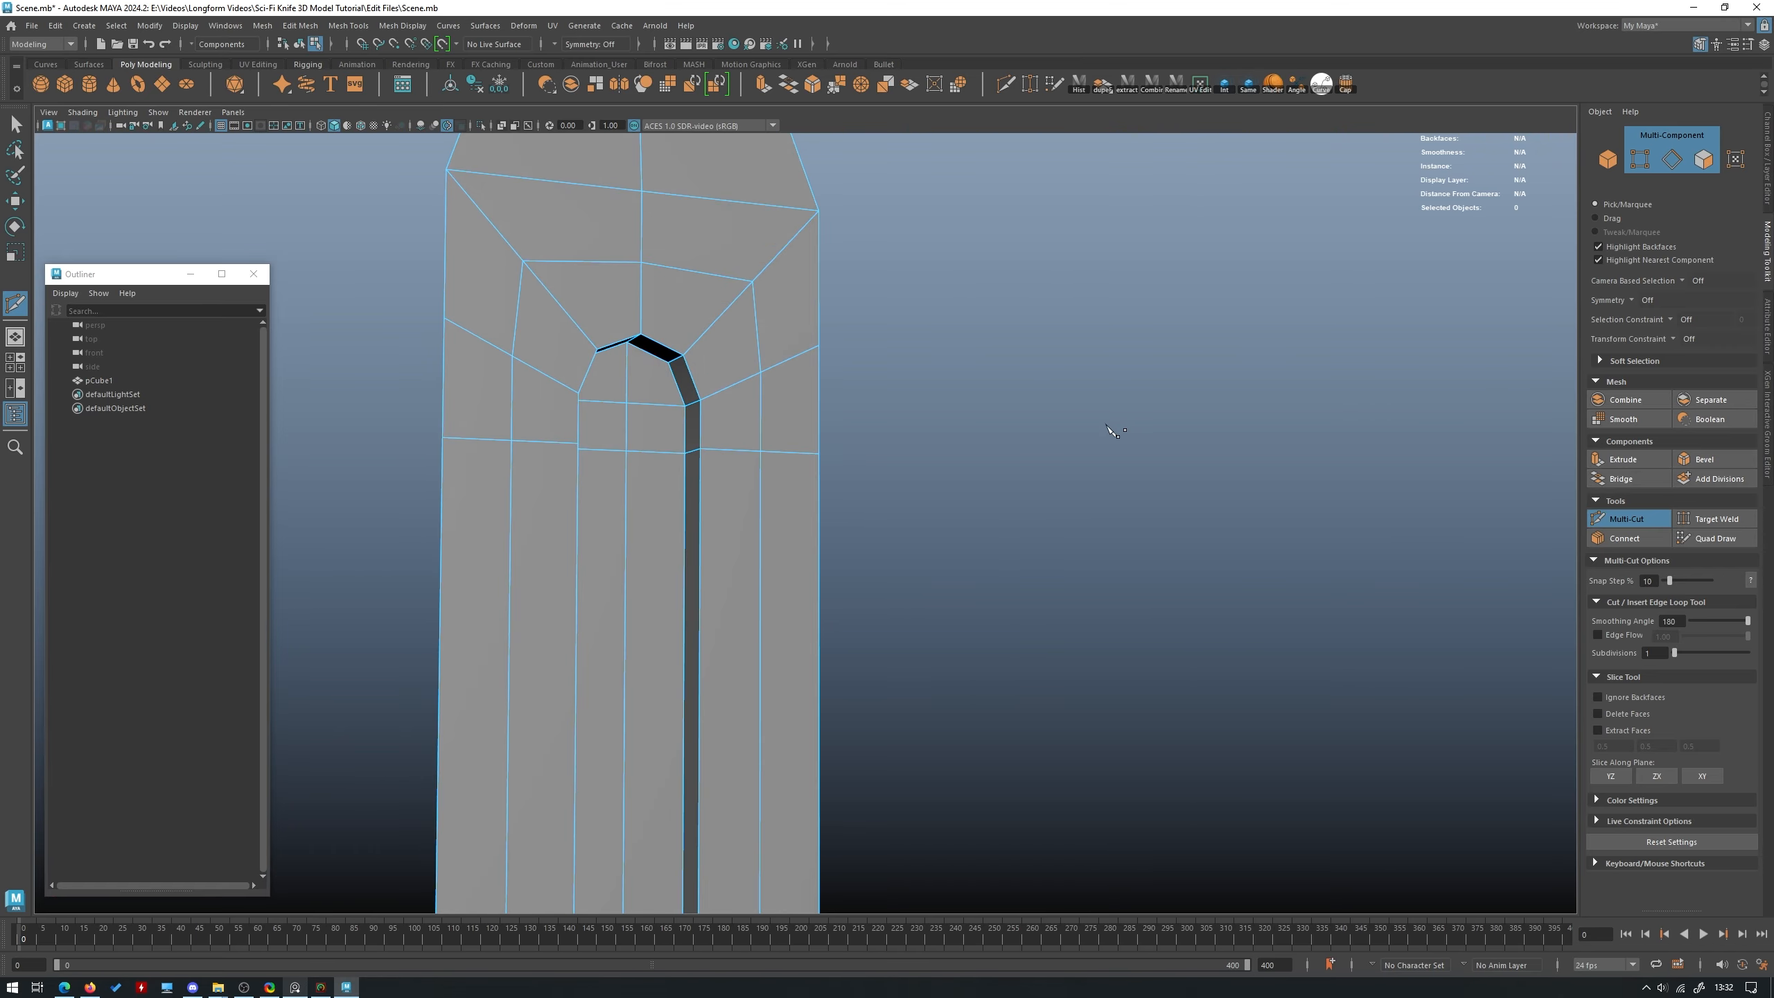
left_click_drag(1113, 427, 844, 477, "alt")
Return the blade to whole-object selection and clear the selection to inspect its shaded surface.
right_click_drag(844, 477, 436, 420, "alt")
left_click_drag(936, 454, 869, 400, "alt")
key("w")
right_click_drag(869, 414, 980, 368)
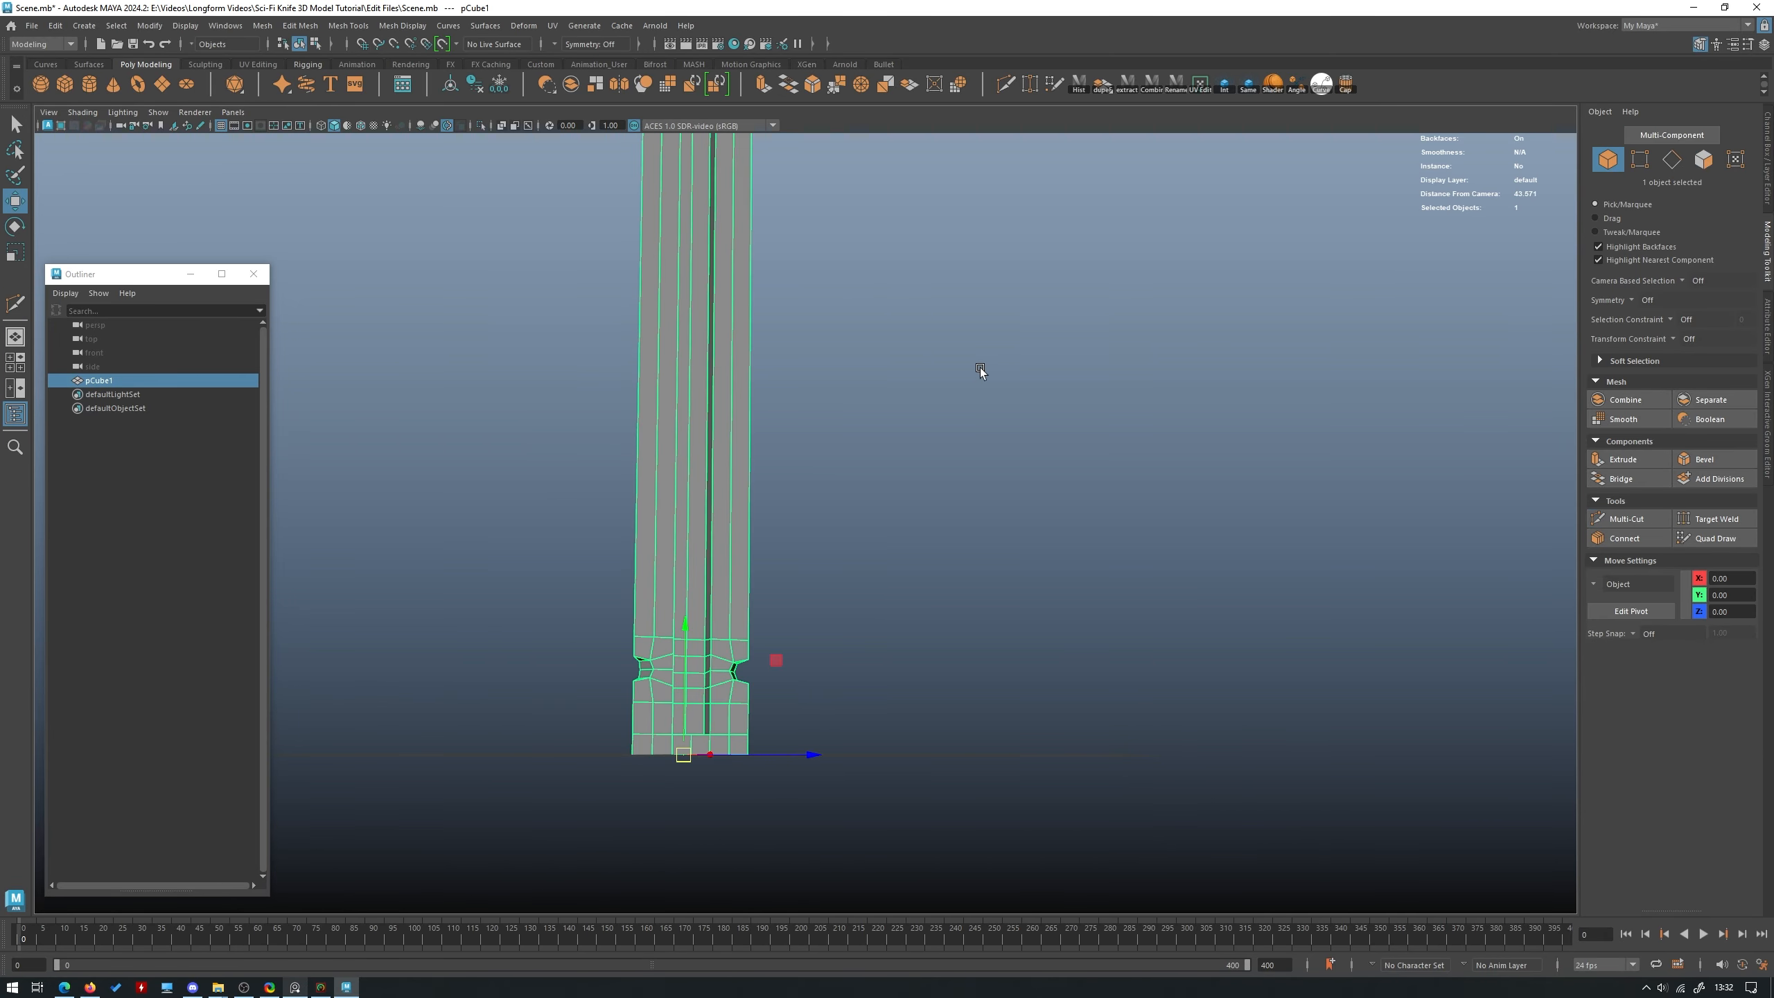
left_click_drag(980, 367, 917, 356, "alt")
middle_click_drag(917, 356, 1048, 557, "alt")
right_click_drag(1047, 559, 863, 424, "alt")
left_click(1049, 414)
left_click_drag(1049, 414, 958, 369, "alt")
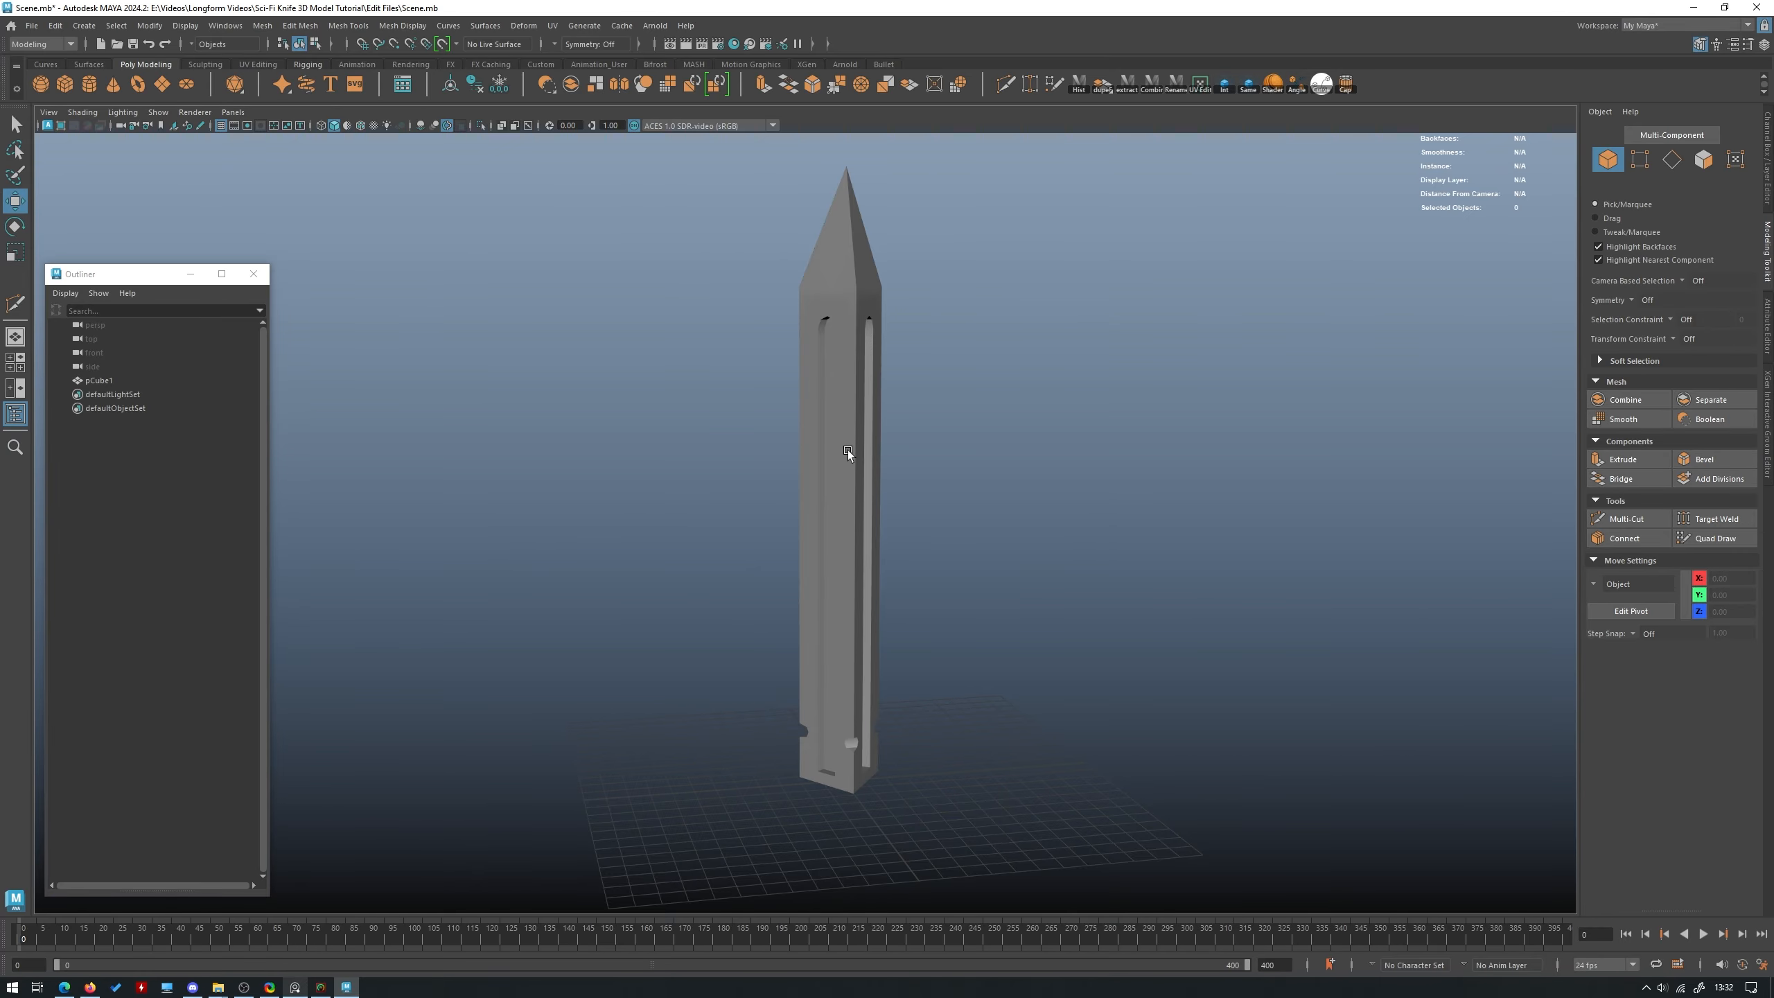
Reselect the blade, save the scene and examine the lengthwise edge flow on its sides.
left_click_drag(621, 475, 917, 410, "alt")
scroll(877, 375, "up", 3)
left_click(835, 338)
left_click_drag(835, 338, 987, 259, "alt")
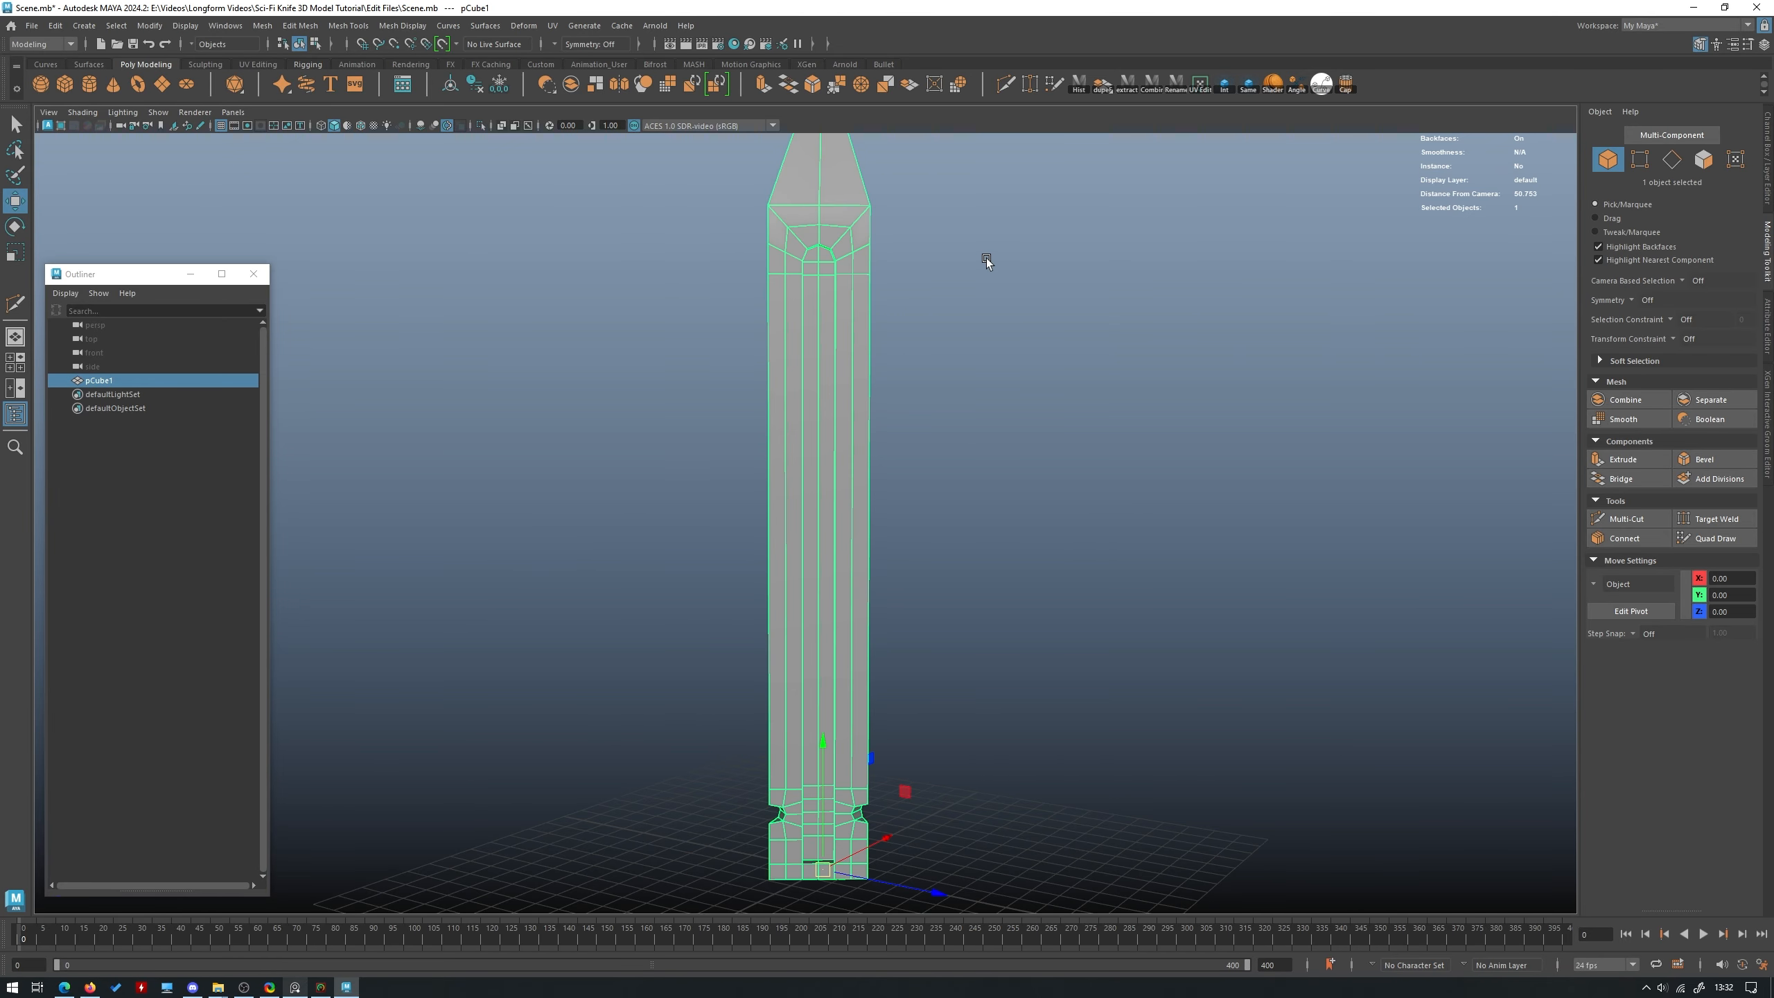
key("ctrl+s")
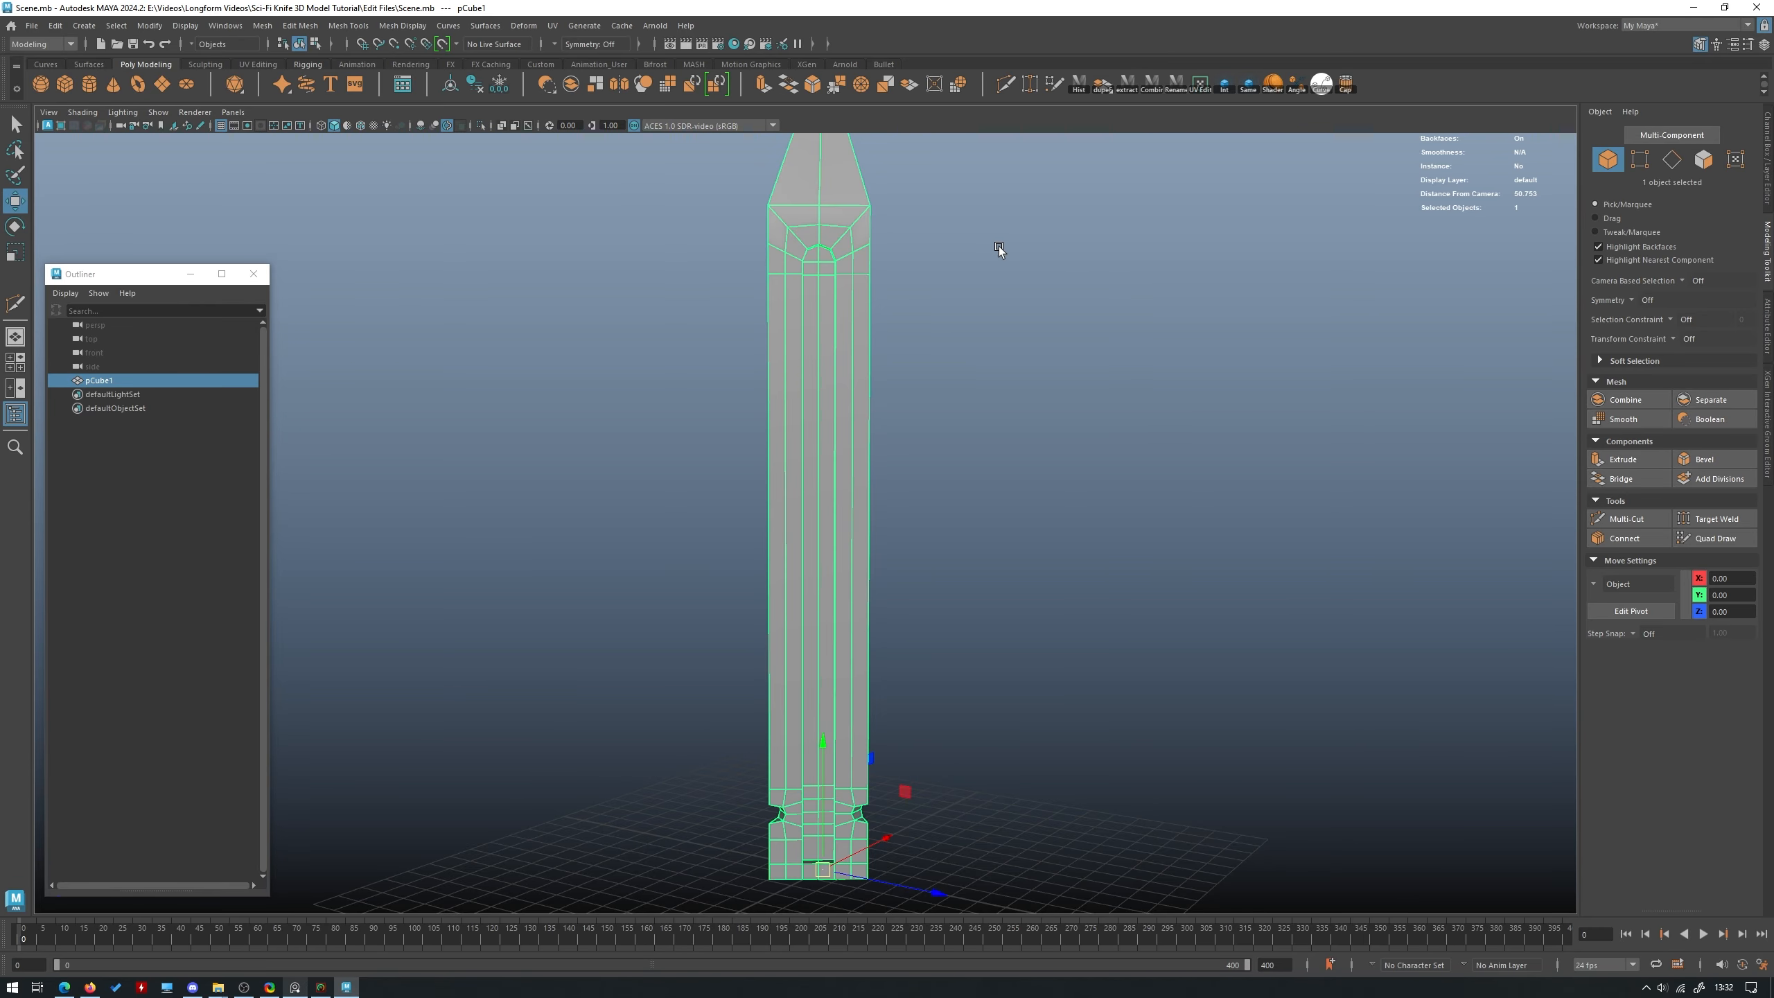
right_click_drag(1051, 288, 1025, 491, "alt")
left_click_drag(1025, 490, 966, 469, "alt")
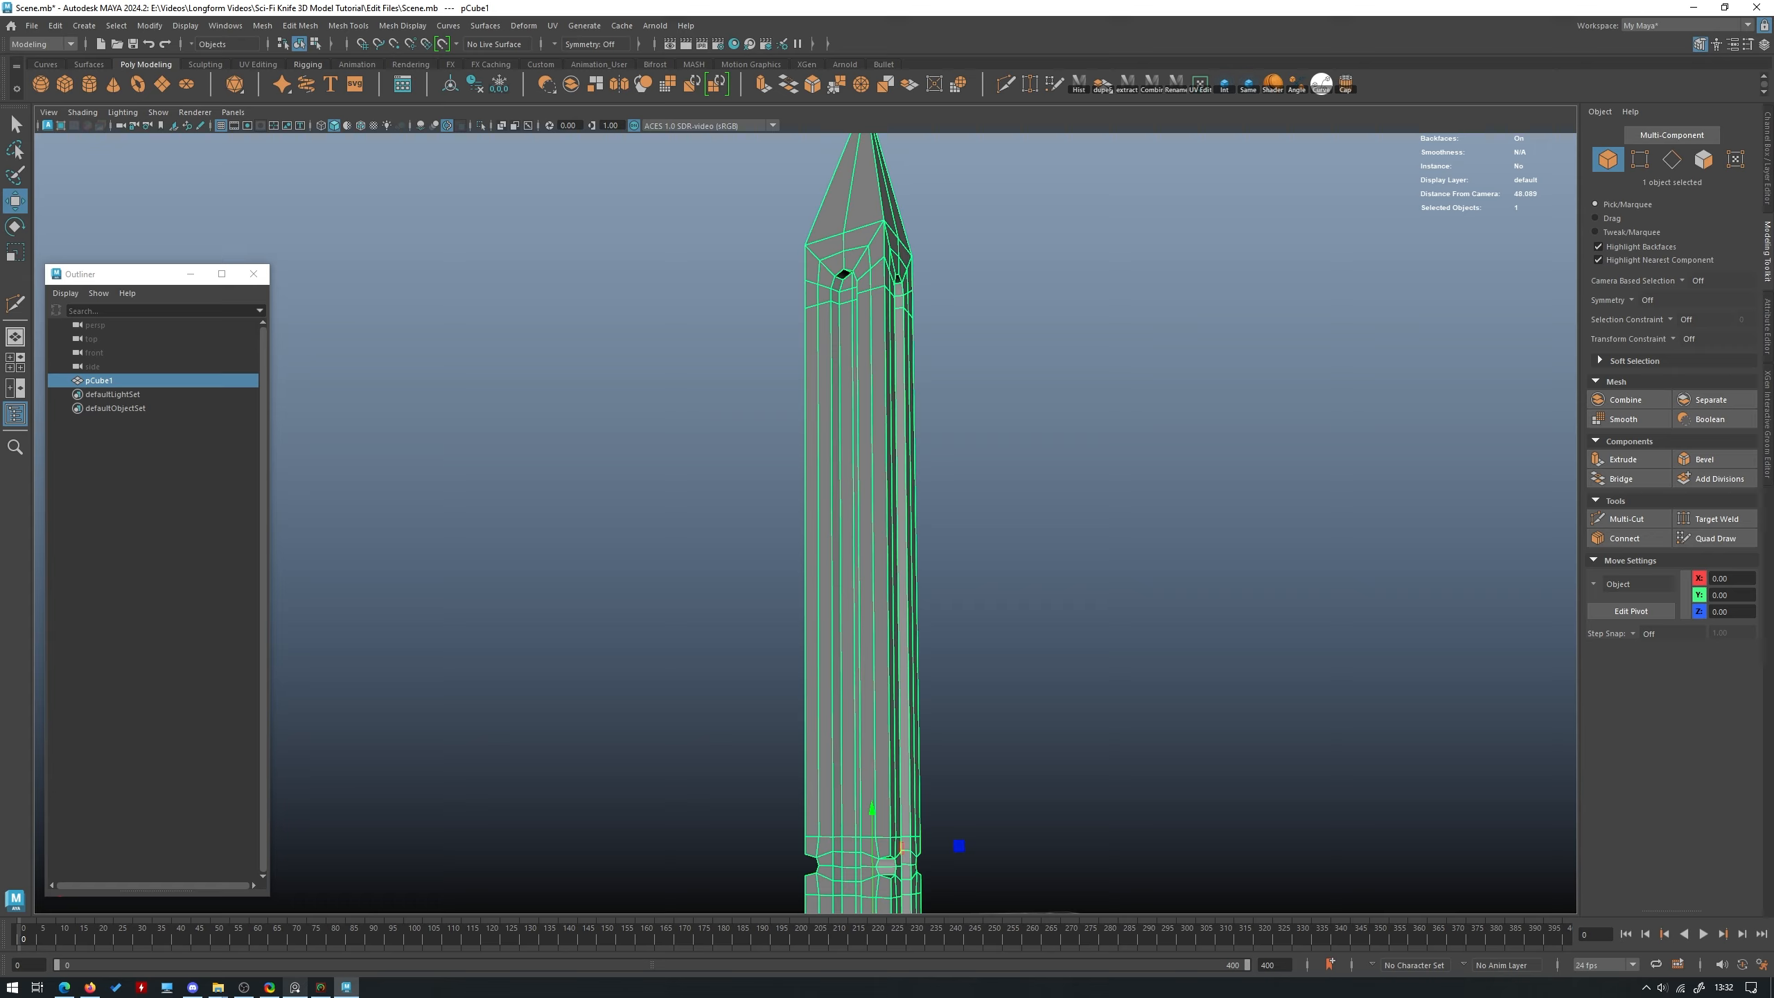
key("ctrl+s")
left_click_drag(911, 519, 979, 548, "alt")
left_click_drag(833, 380, 871, 393, "alt")
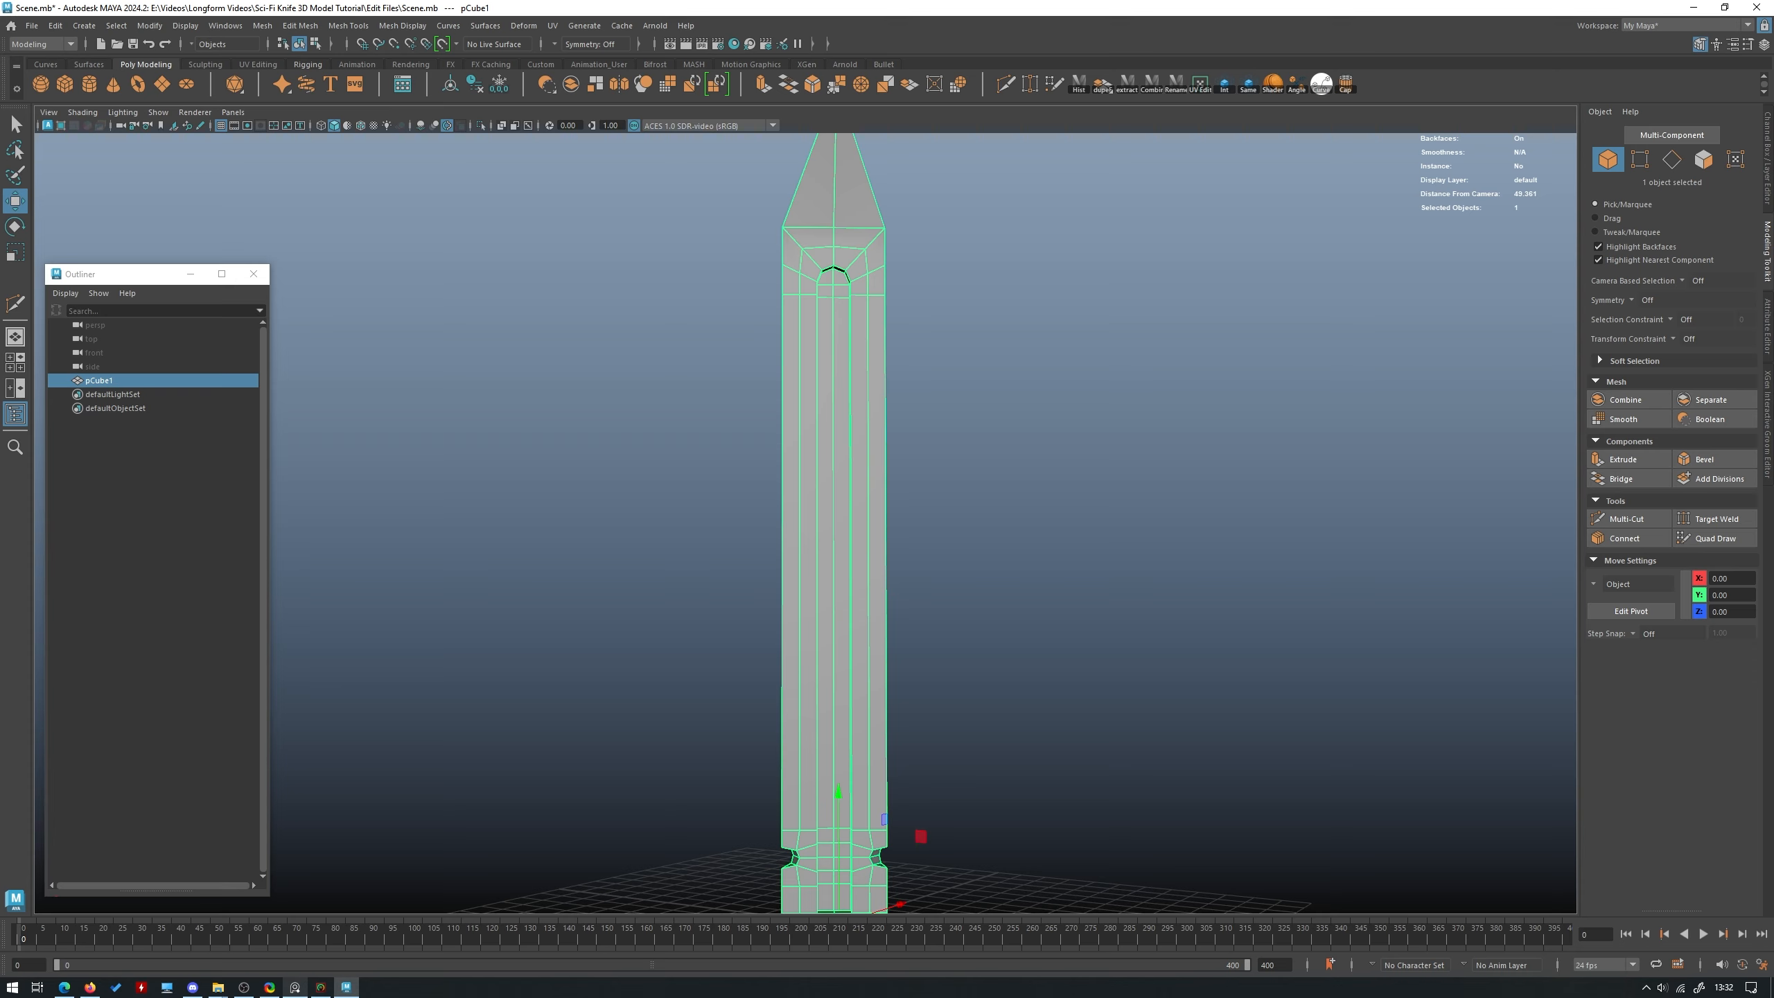
left_click_drag(612, 477, 906, 525, "alt")
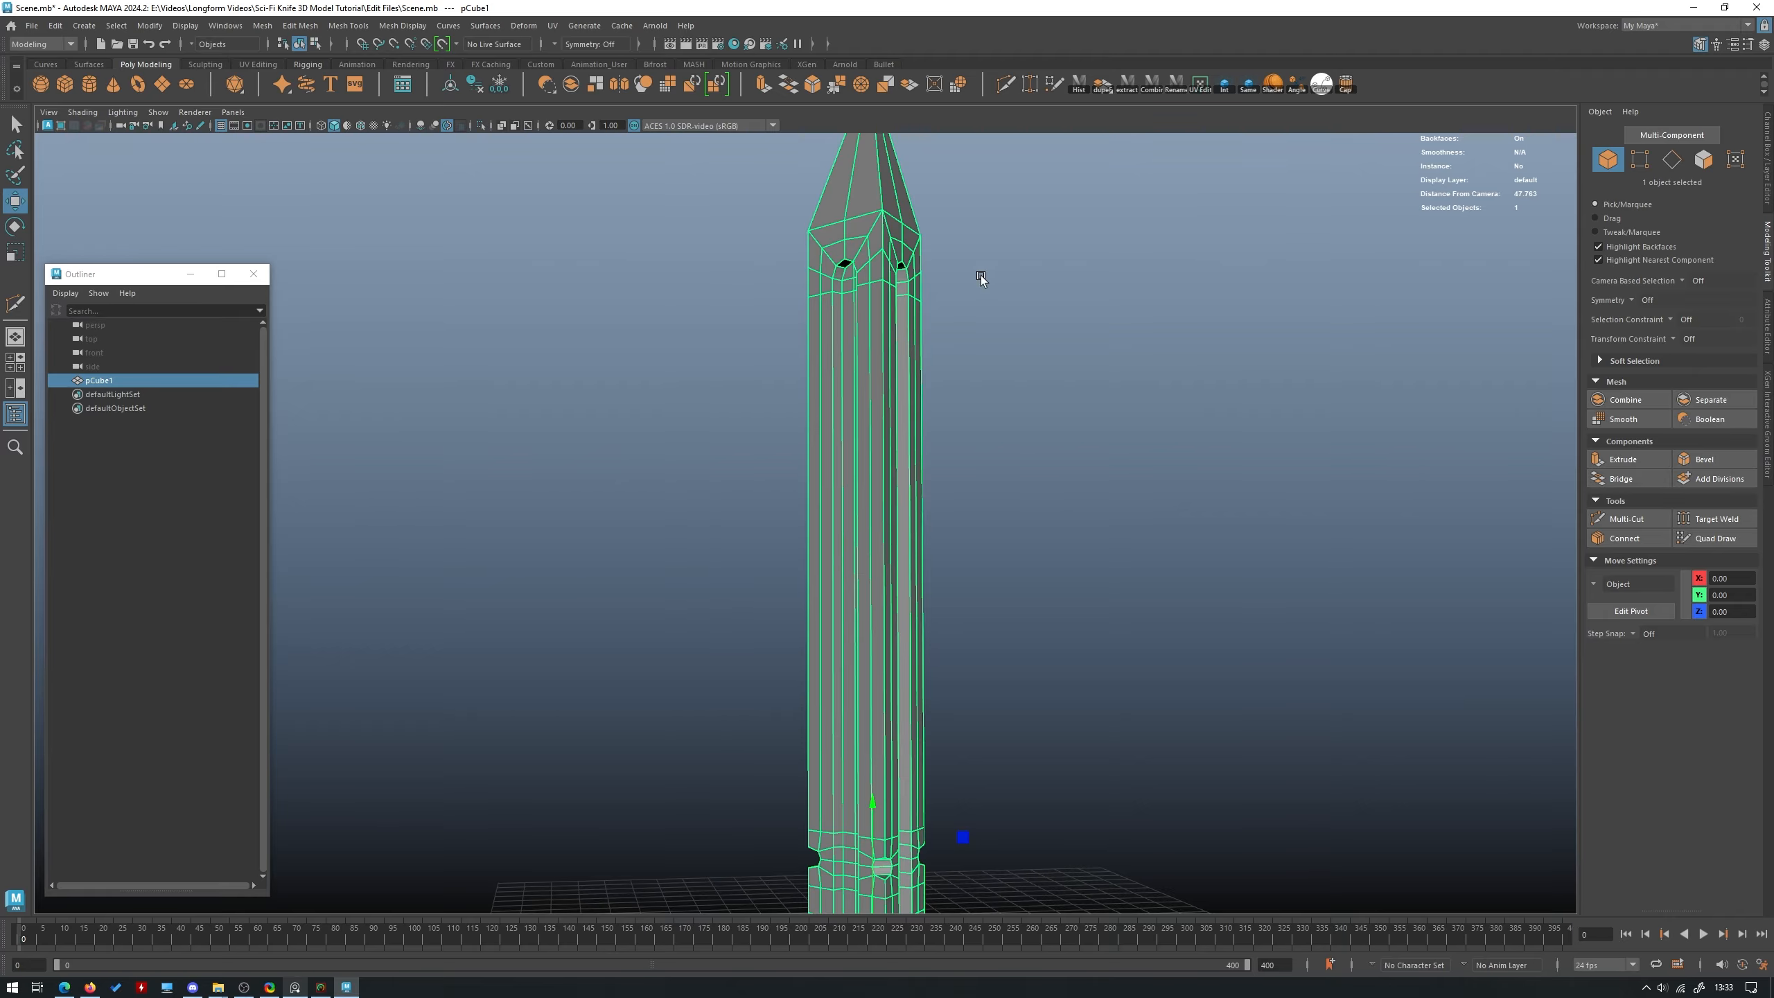
left_click_drag(981, 274, 932, 395, "alt")
left_click_drag(932, 326, 881, 344, "alt")
right_click_drag(1131, 258, 945, 281)
middle_click_drag(945, 281, 926, 358, "alt")
left_click_drag(995, 449, 743, 209)
key("e")
left_click_drag(885, 264, 691, 348, "alt")
right_click_drag(916, 298, 988, 260)
left_click_drag(988, 260, 871, 404, "alt")
key("ctrl+z")
key("ctrl+z")
key("ctrl+z")
key("ctrl+z")
key("w")
key("ctrl+z")
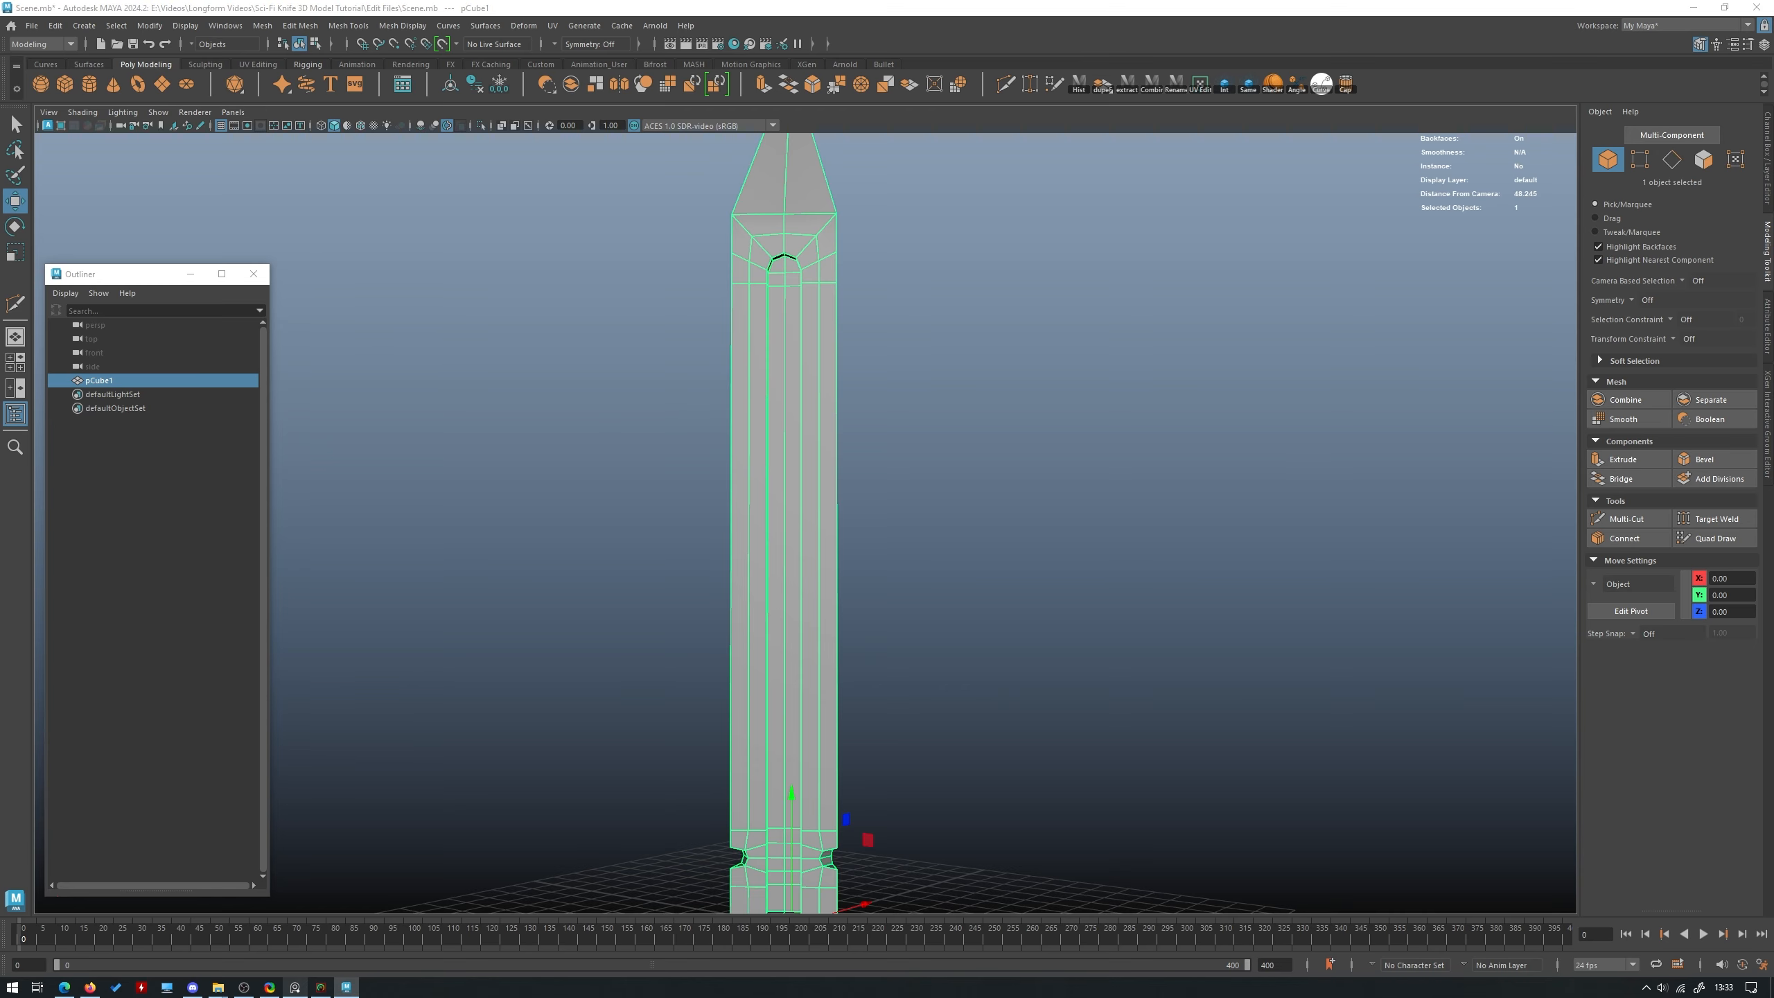
Try inserting a single edge loop across the blade just below the groove's rounded top.
left_click(268, 28)
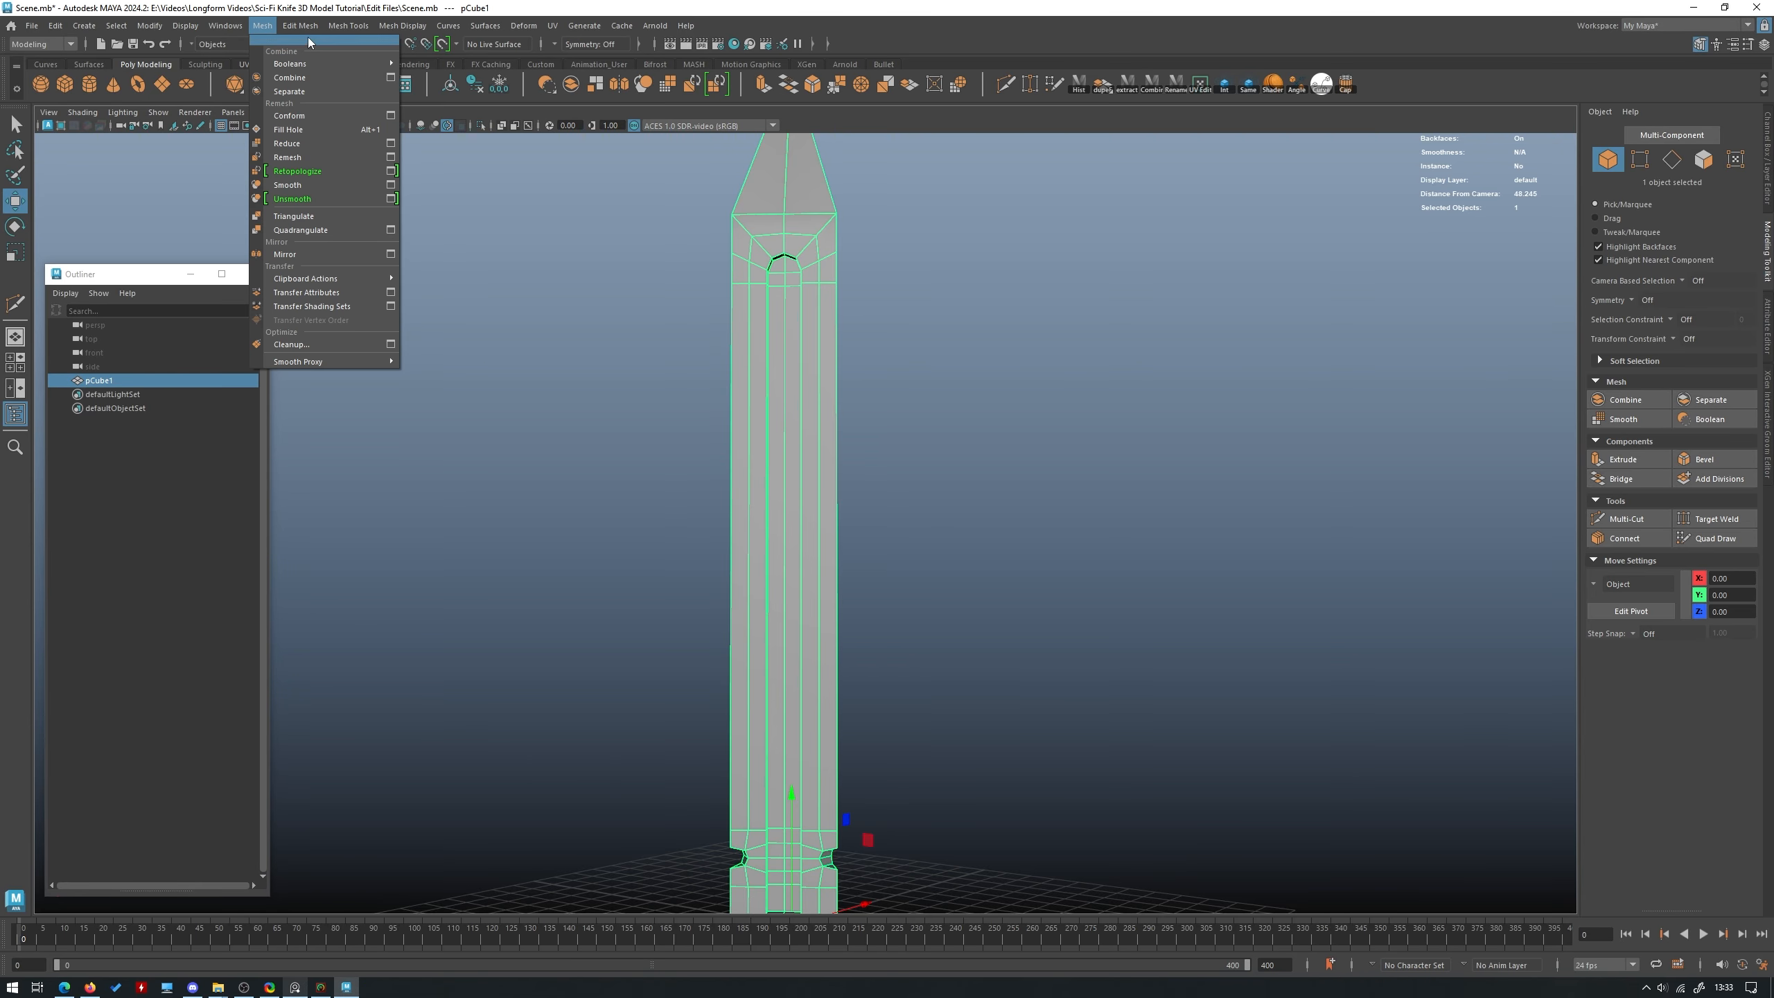
mouse_move(346, 25)
left_click(379, 133)
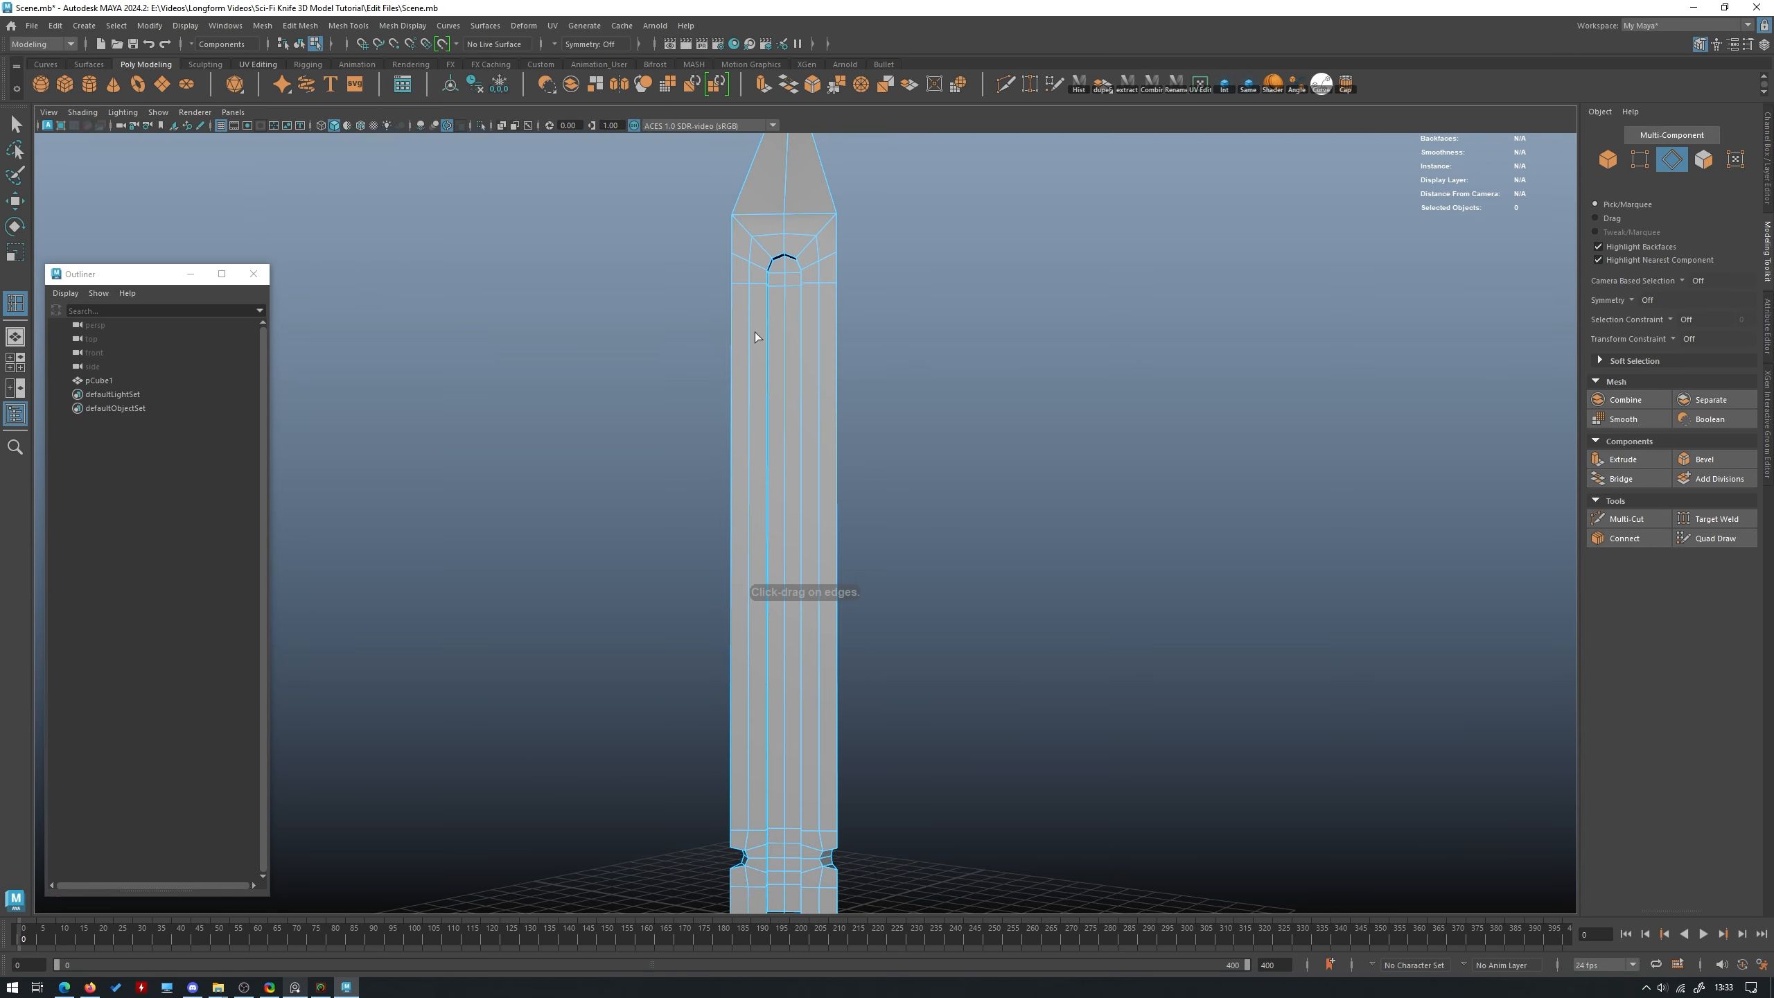
scroll(922, 439, "up", 3)
left_click_drag(944, 528, 904, 357, "alt")
left_click(715, 362)
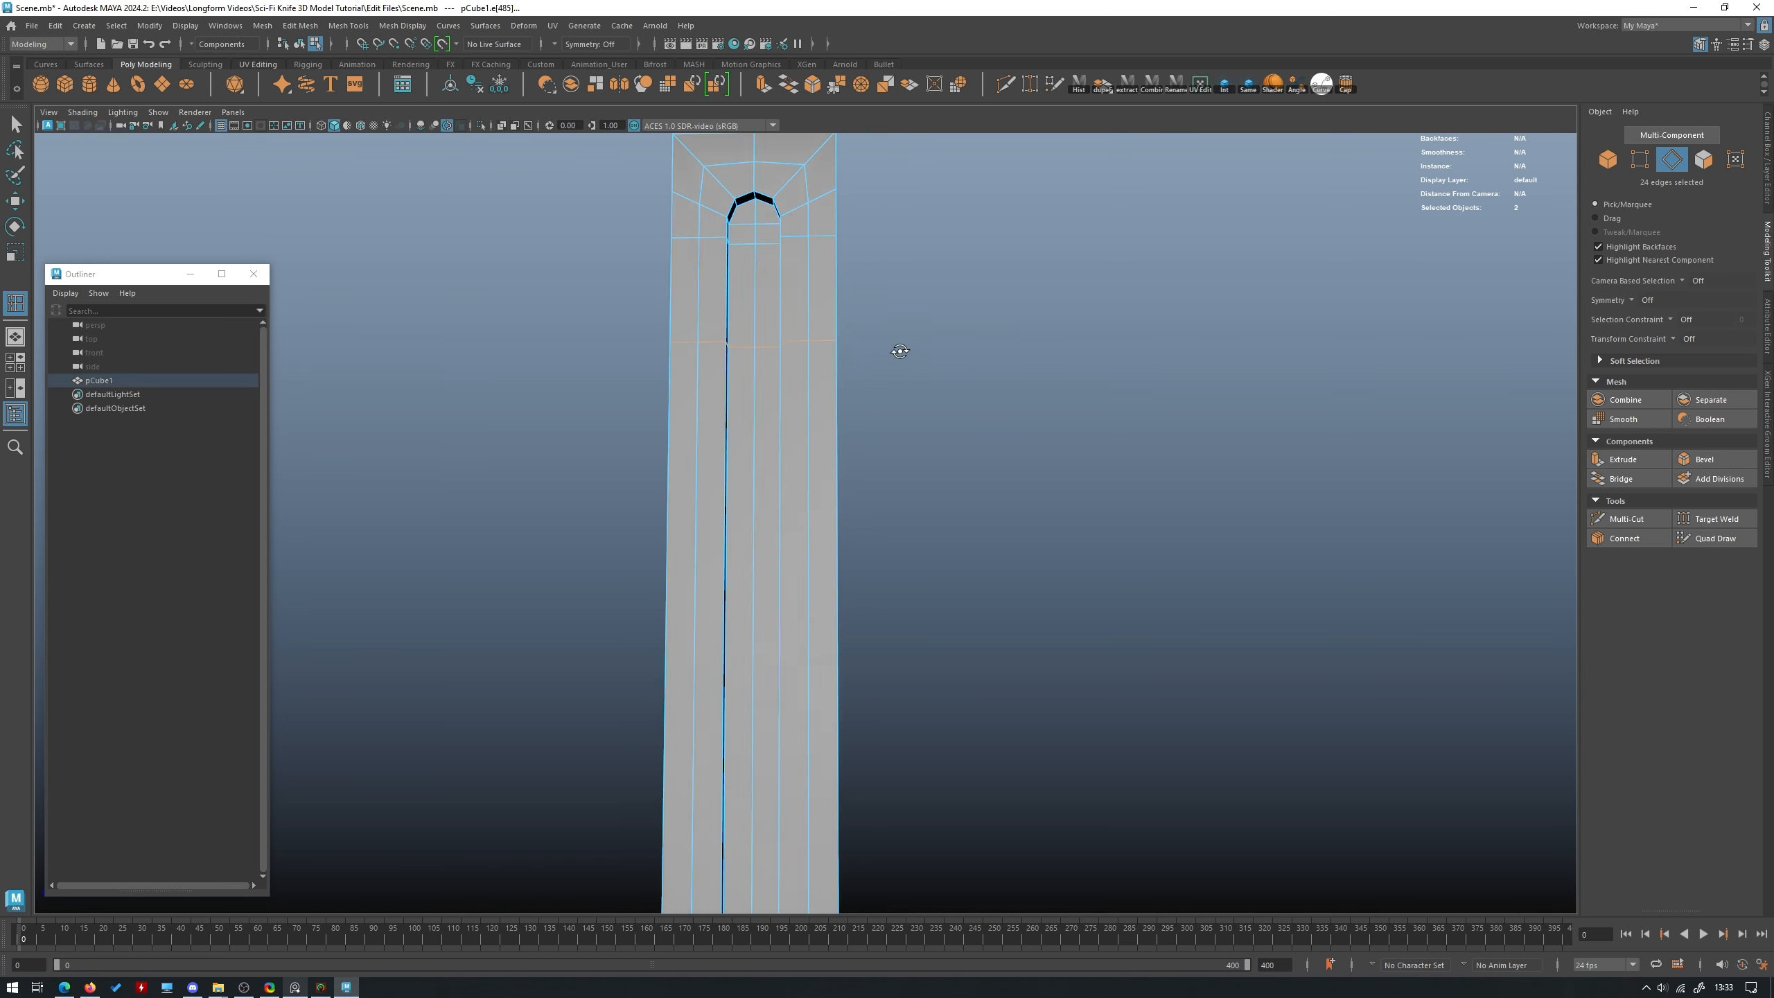
right_click_drag(897, 362, 594, 405, "alt")
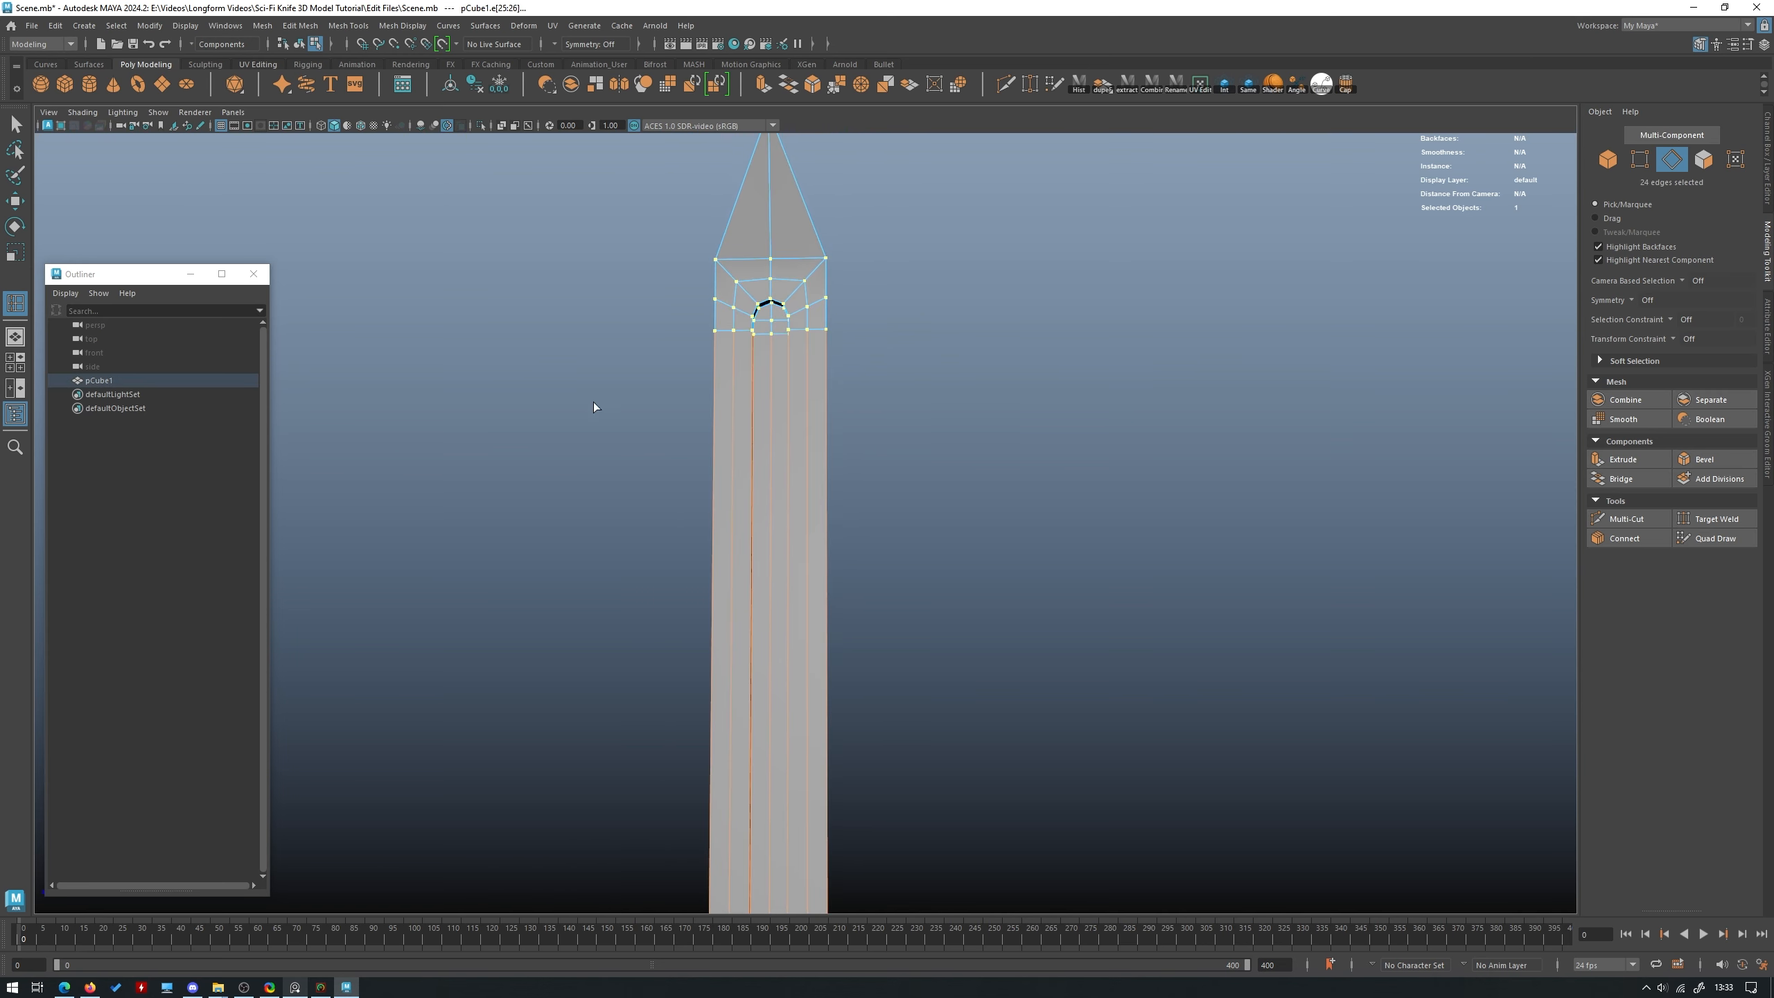
Configure the Insert Edge Loop tool for multiple edge loops with the number of loops set to 10.
double_click(15, 303)
right_click_drag(618, 285, 391, 345, "alt")
middle_click_drag(392, 344, 384, 227, "alt")
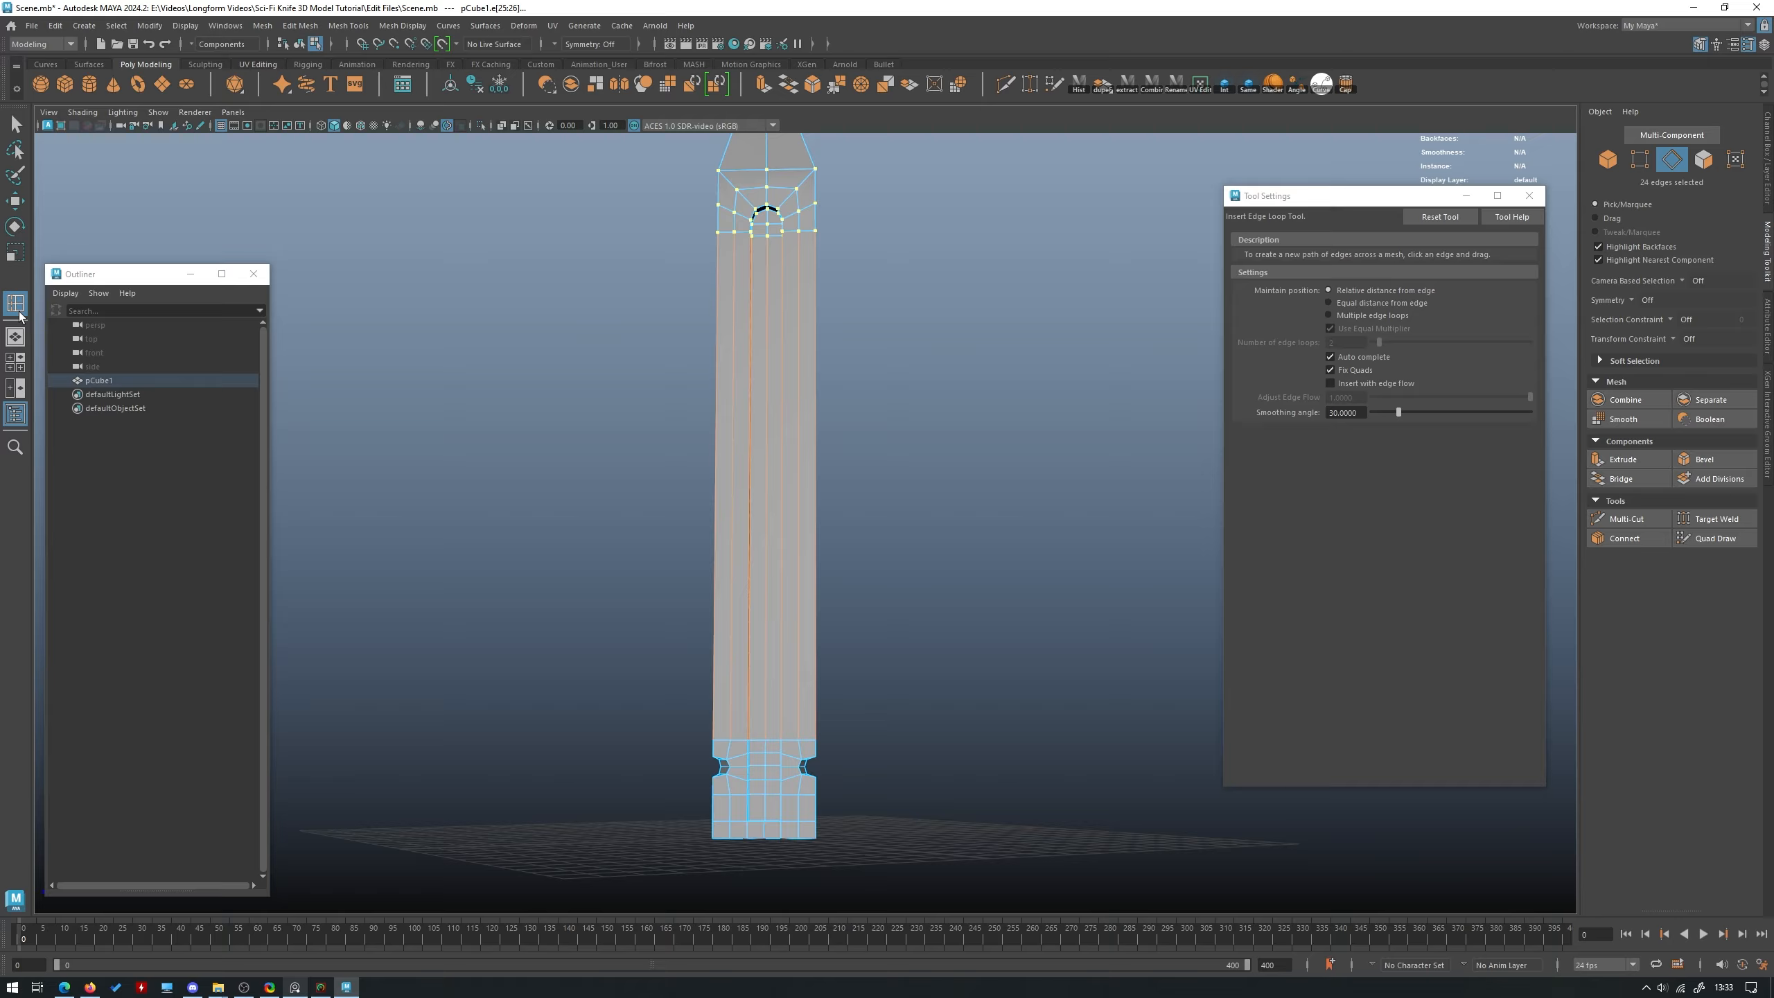
left_click(348, 25)
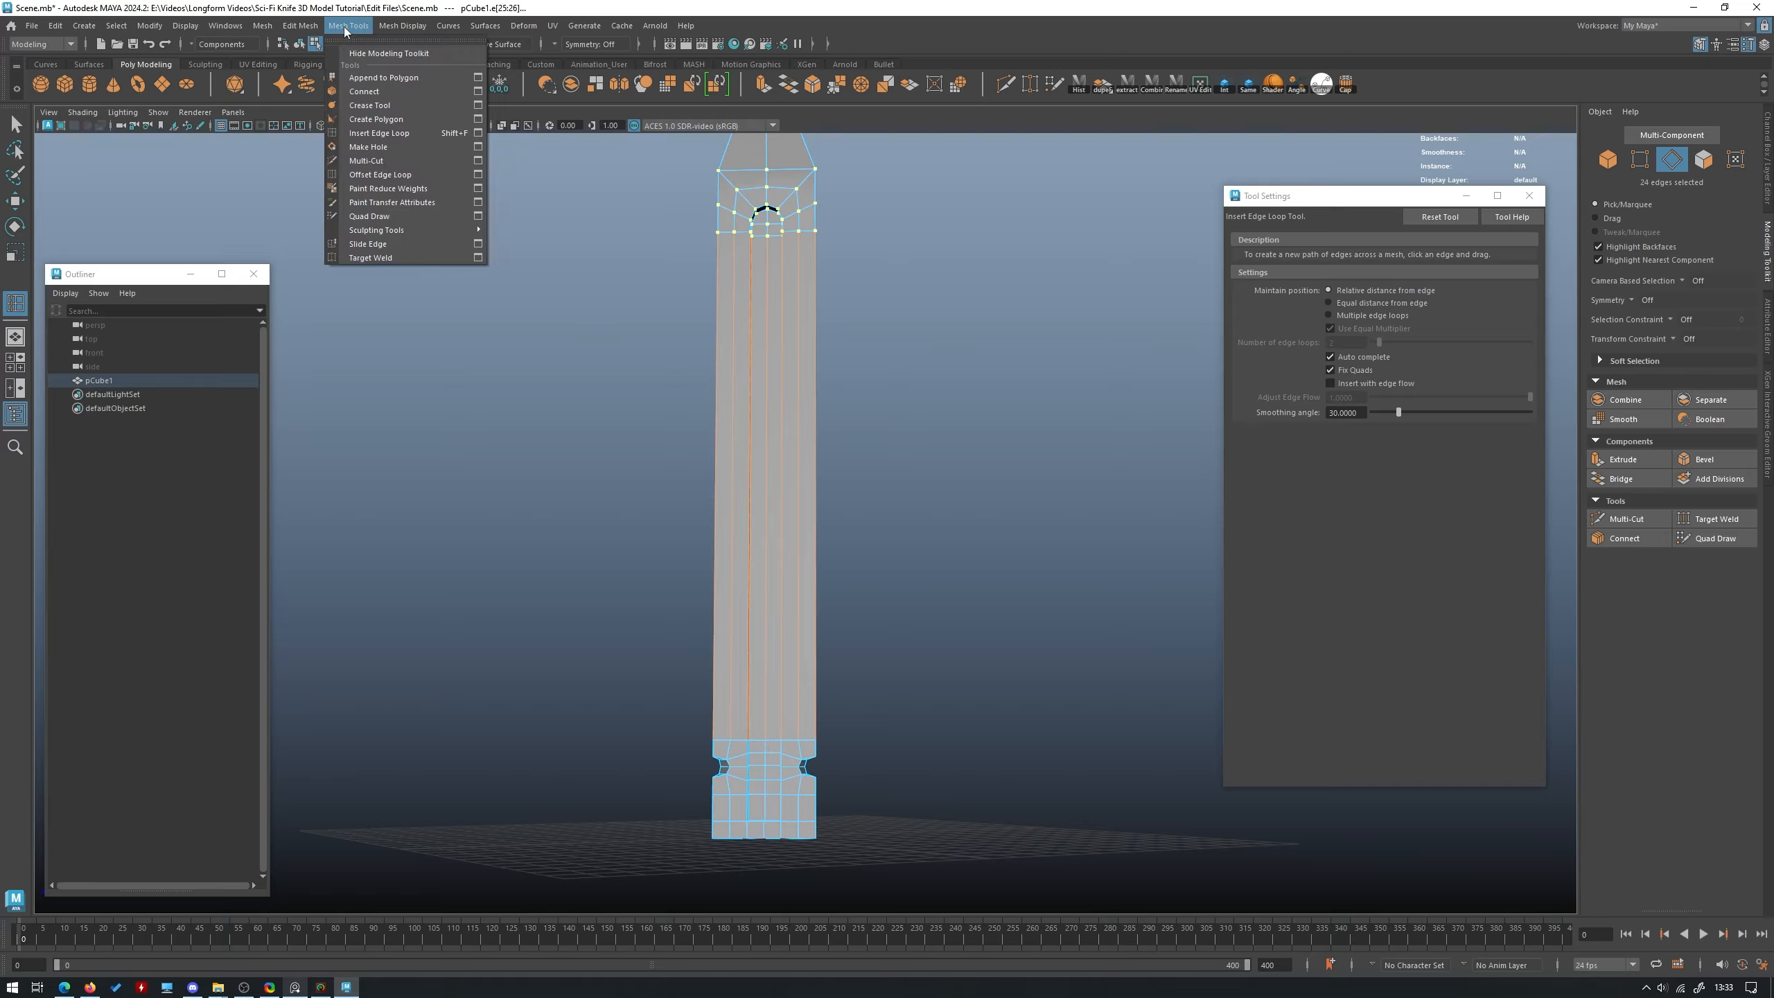
left_click(477, 133)
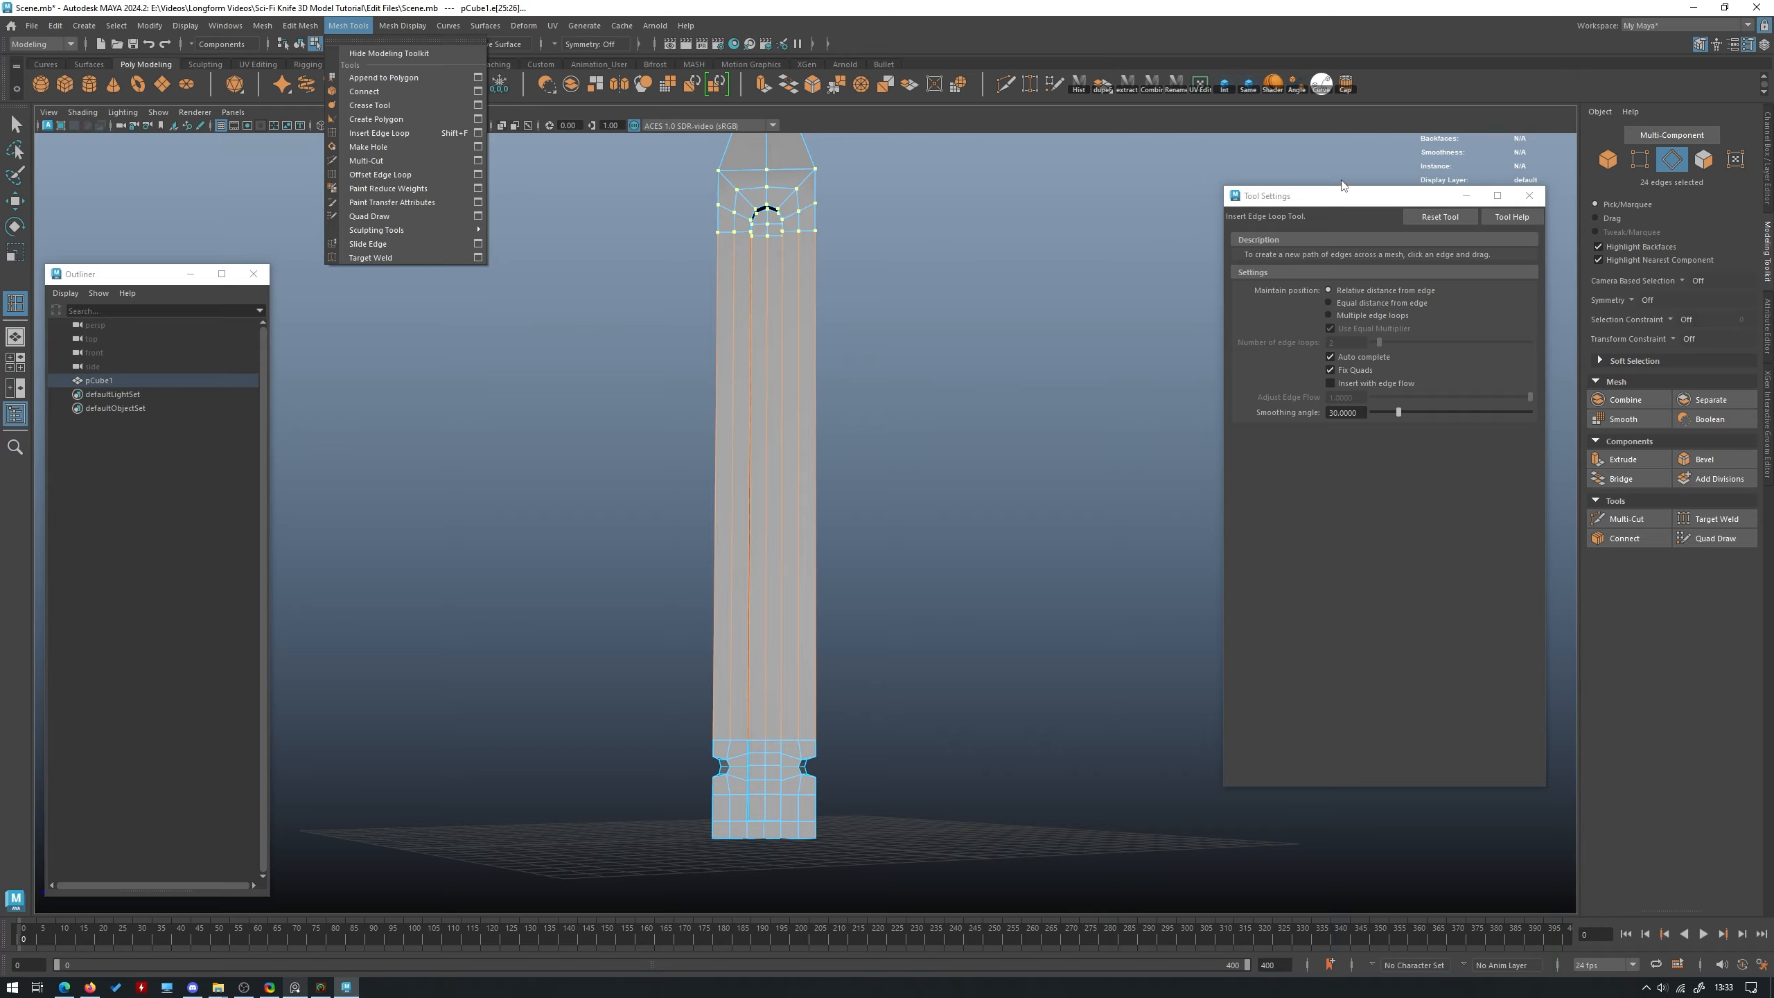
left_click(1347, 316)
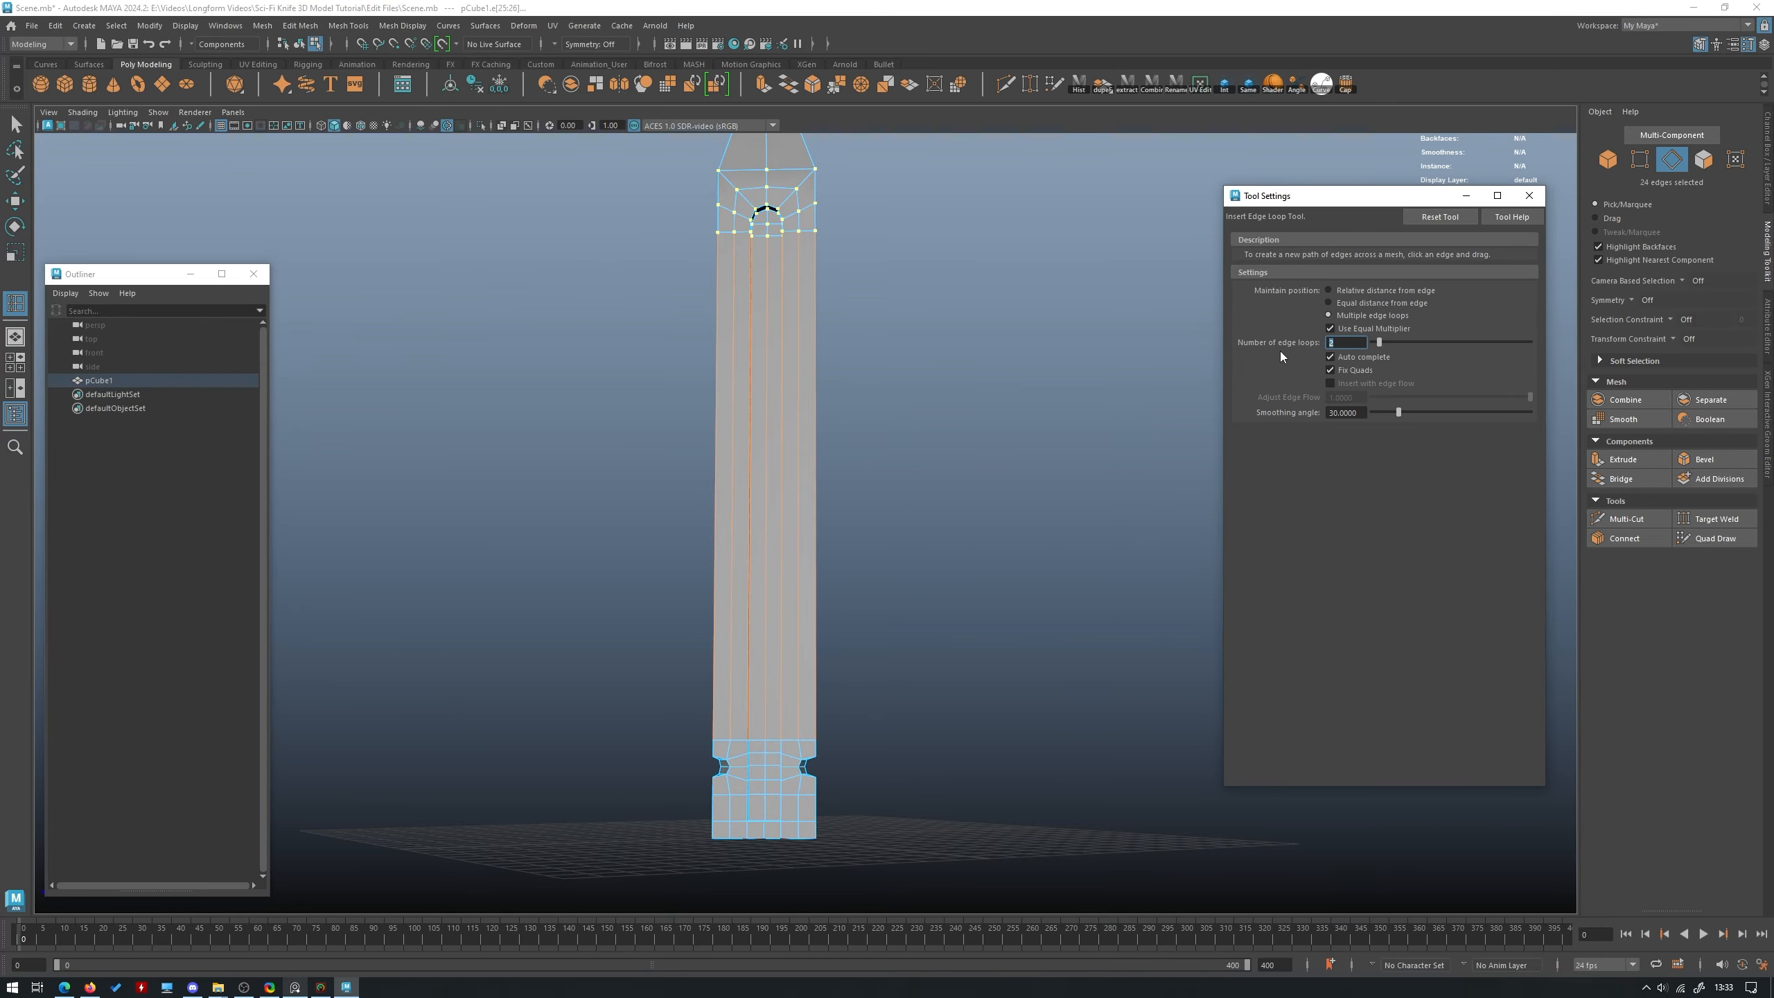
type("10")
key("Return")
Try inserting ten evenly spaced edge loops across the blade's long shaft.
left_click(815, 379)
mouse_move(814, 379)
left_mouse_down("alt")
mouse_move(864, 396)
mouse_move(835, 408)
left_mouse_up("alt")
left_click_drag(864, 295, 846, 412, "alt")
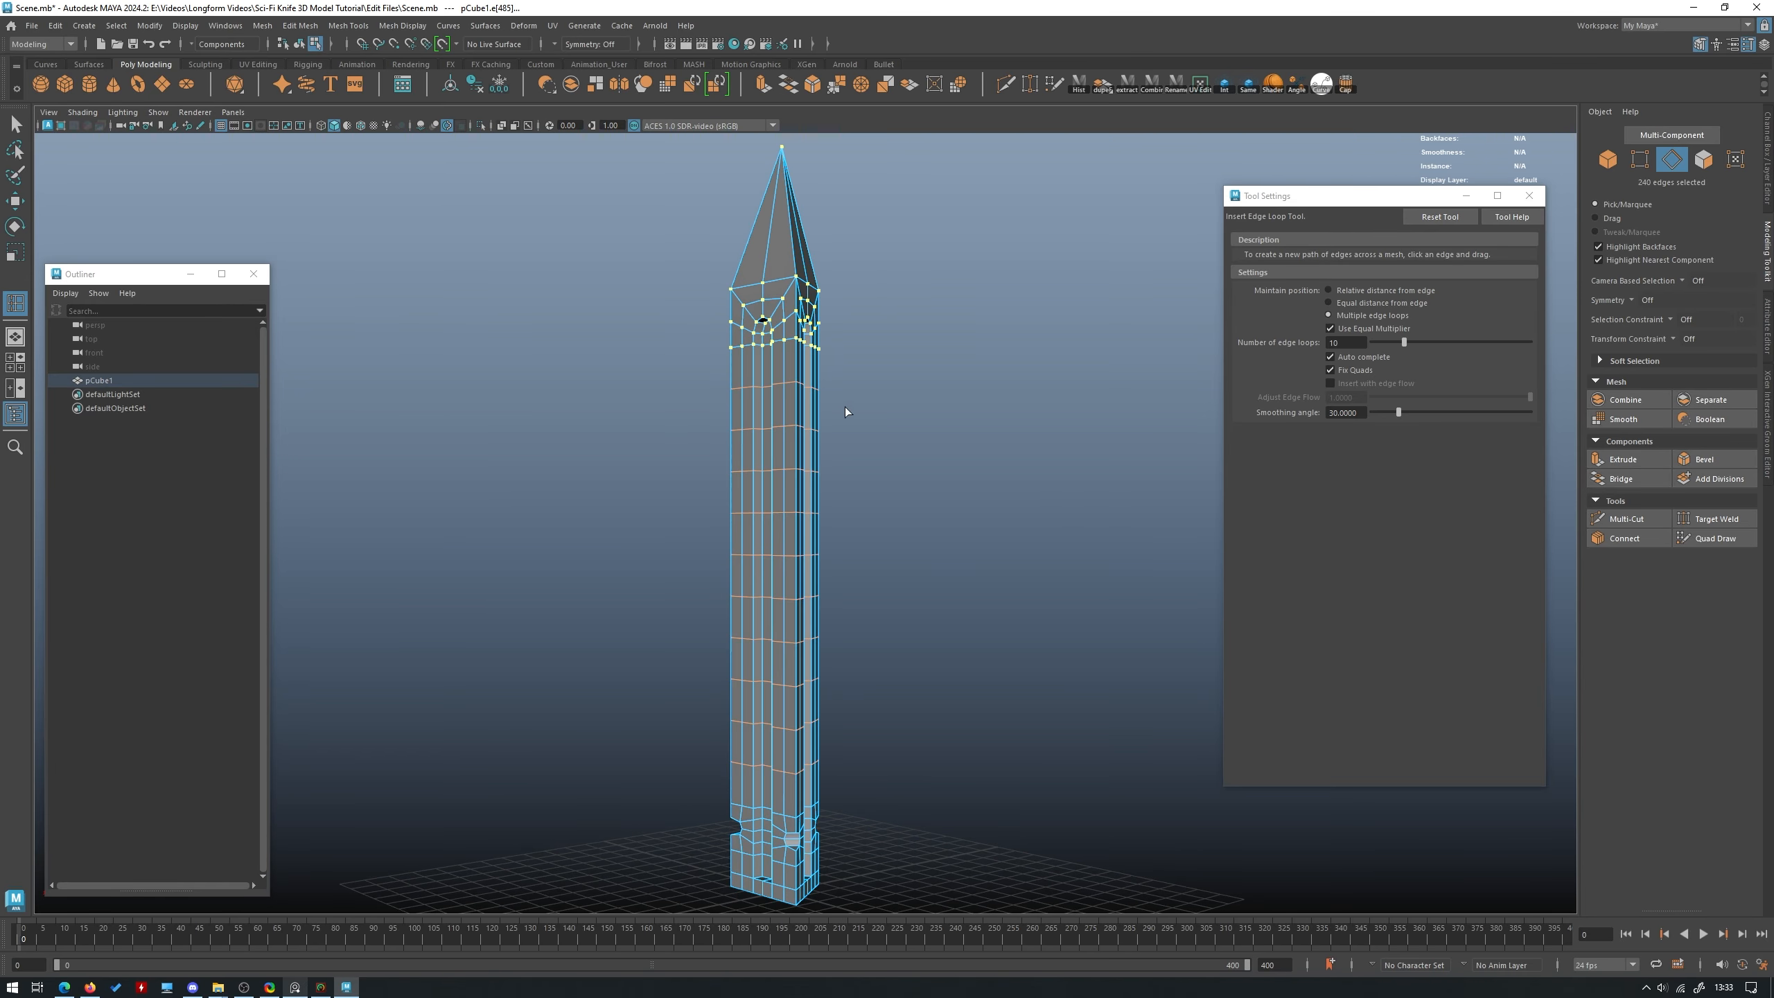
key("ctrl+z")
Try a denser subdivision of 24 evenly spaced edge loops across the blade's long shaft.
double_click(1344, 343)
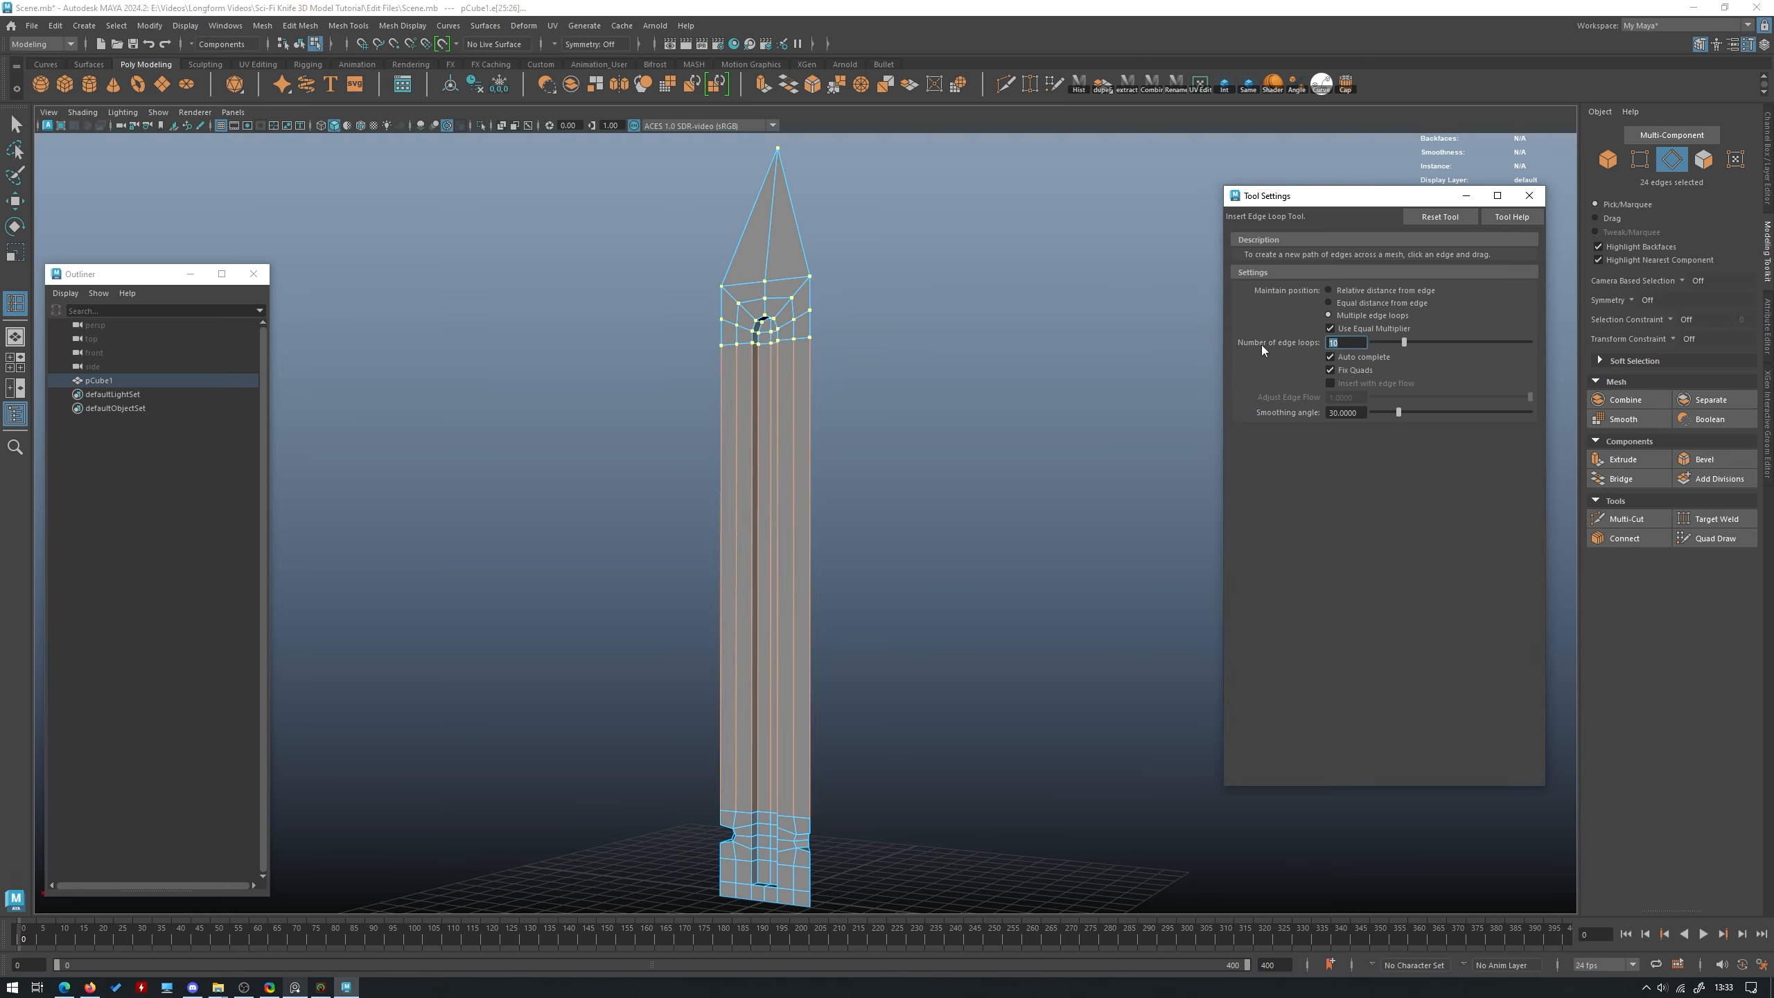
type("24")
key("Return")
left_click(810, 427)
left_click_drag(849, 419, 922, 484, "alt")
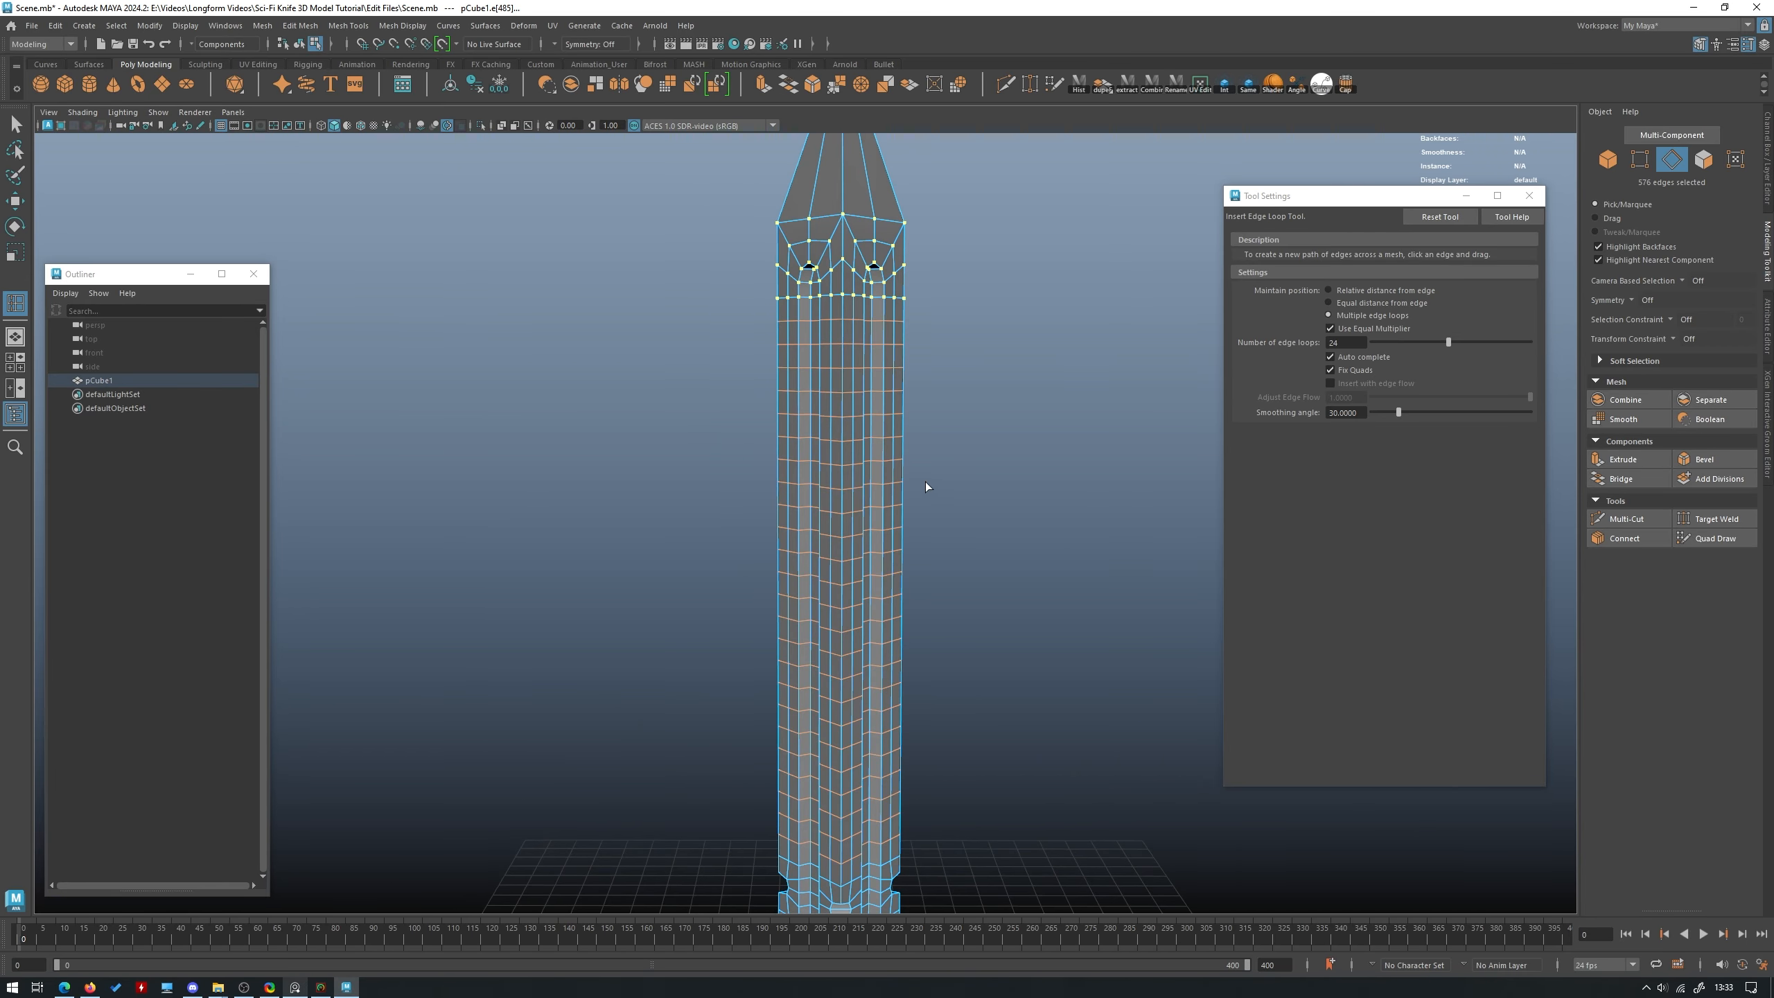
key("ctrl+z")
Set the number of edge loops back to 10 and insert them evenly across the blade's long shaft.
double_click(1348, 341)
type("1")
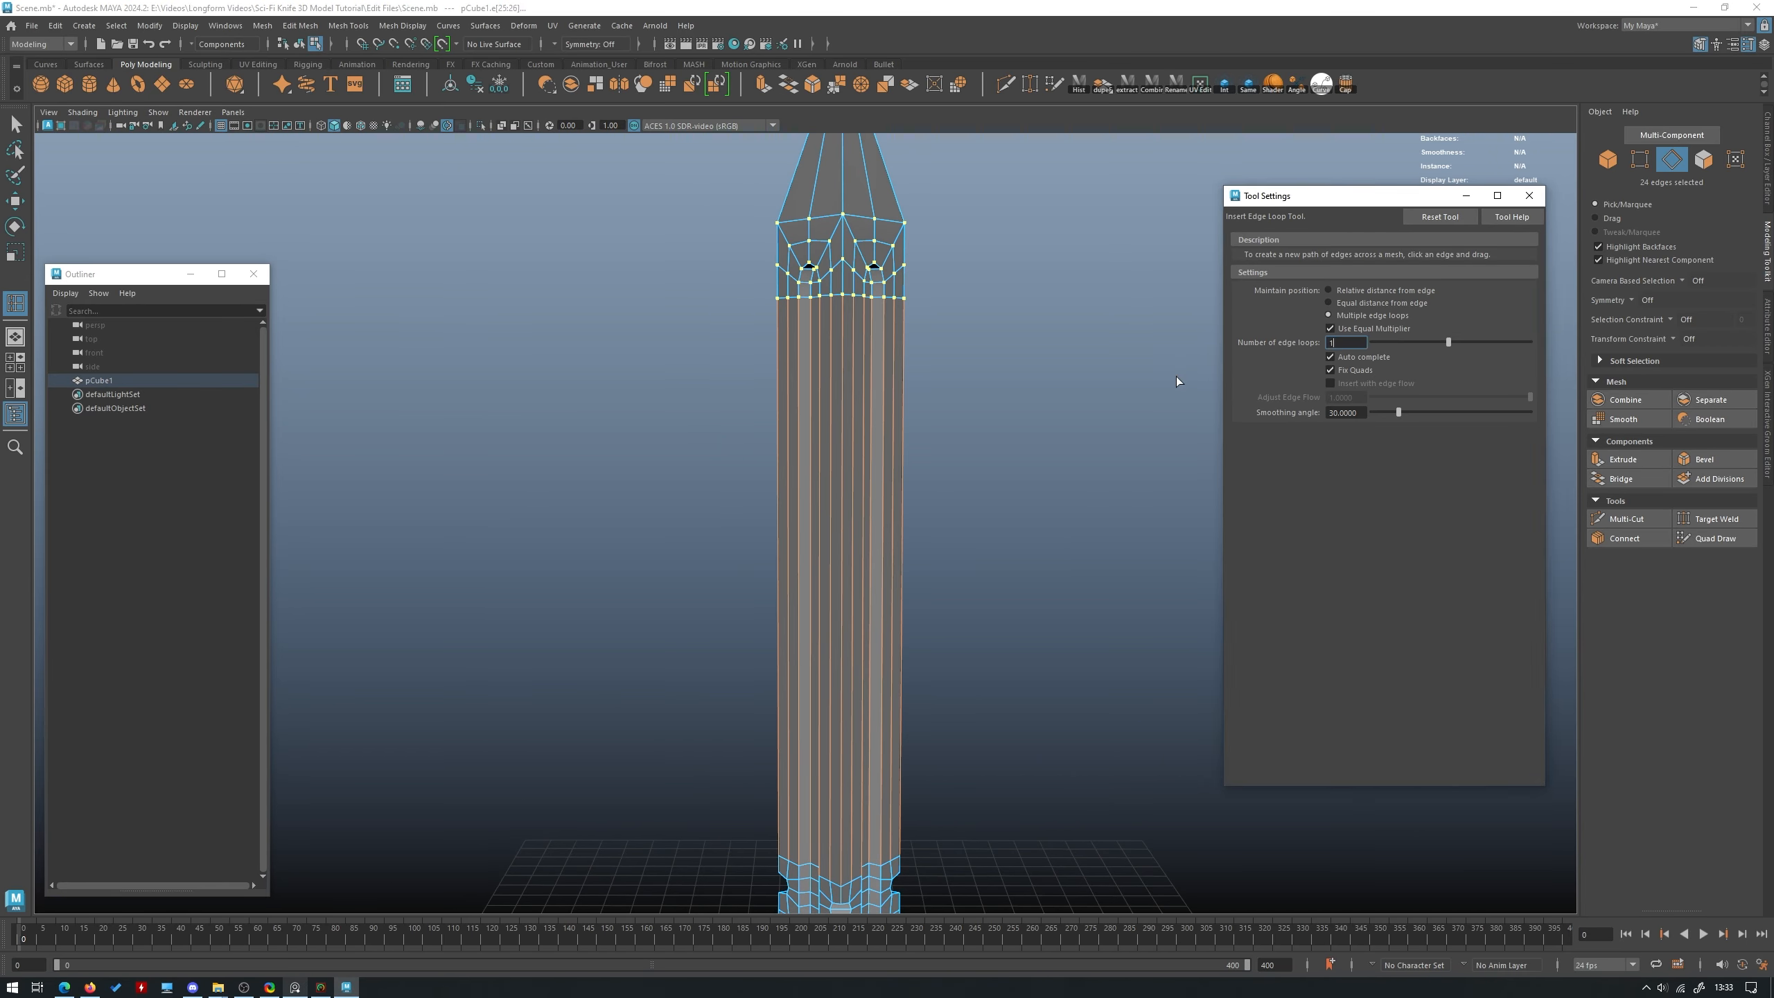
type("0")
key("Return")
left_click(903, 363)
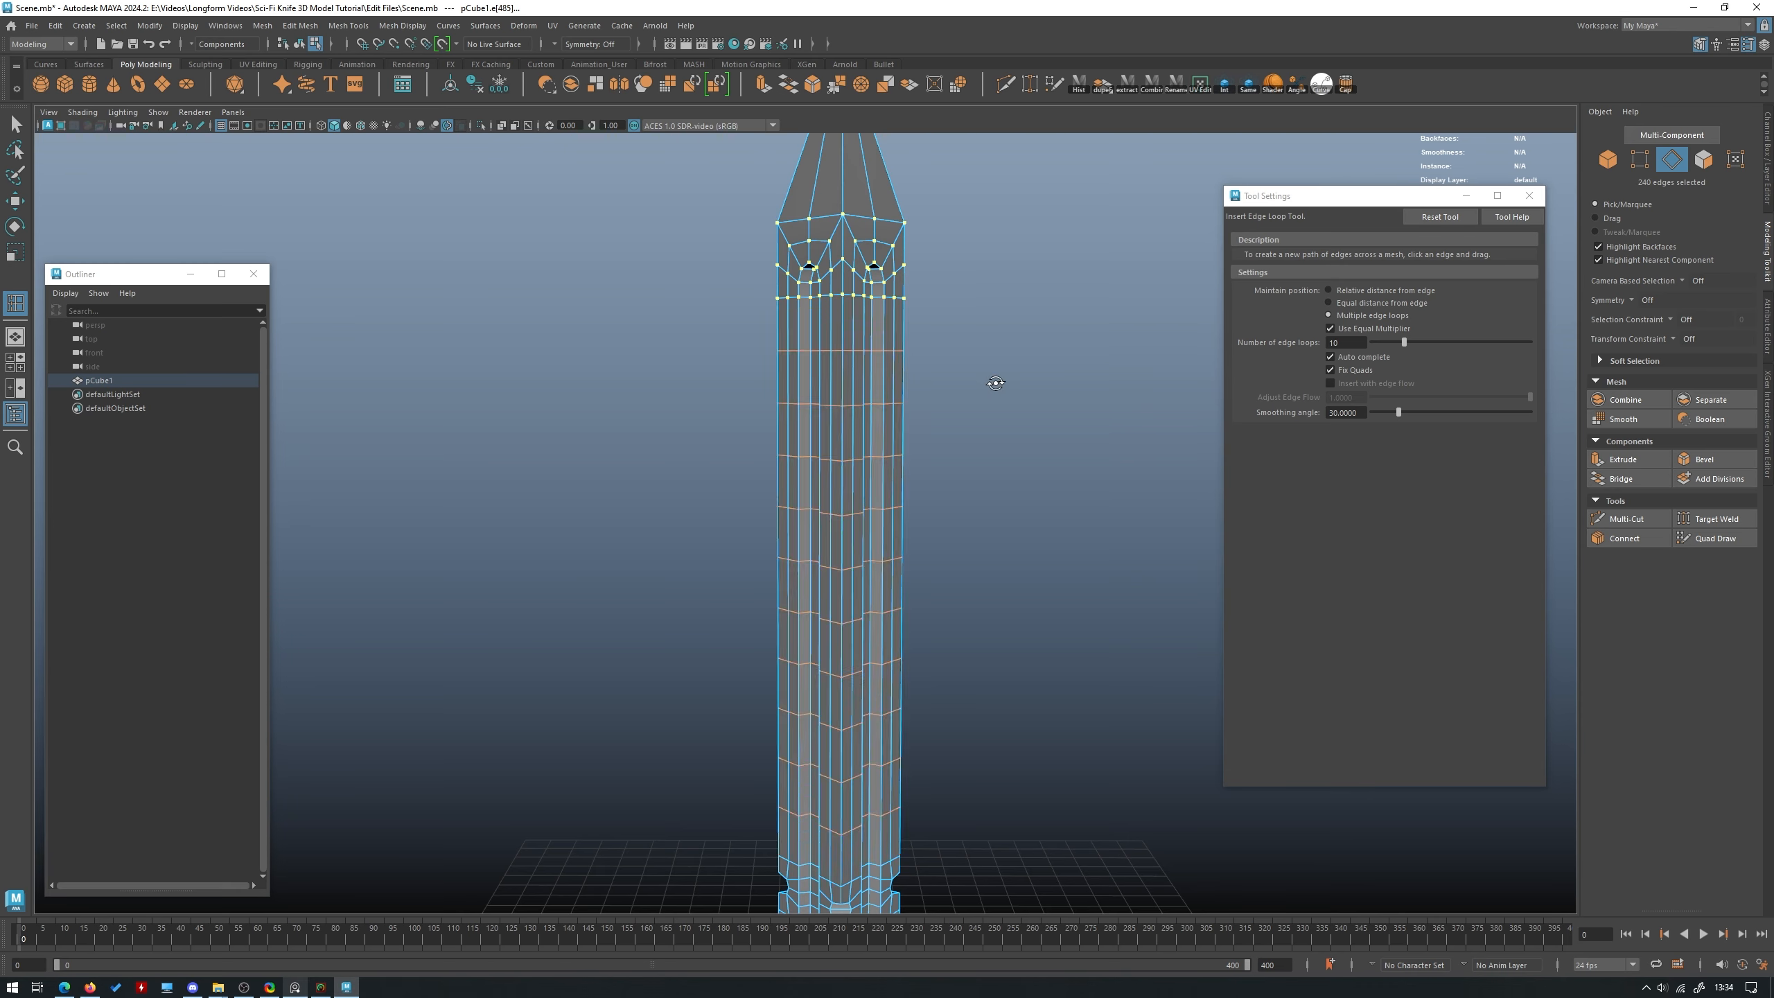
scroll(904, 363, "down", 4)
mouse_move(903, 363)
left_mouse_down("alt")
mouse_move(934, 389)
mouse_move(889, 390)
left_mouse_up("alt")
right_click_drag(899, 339, 1122, 322, "alt")
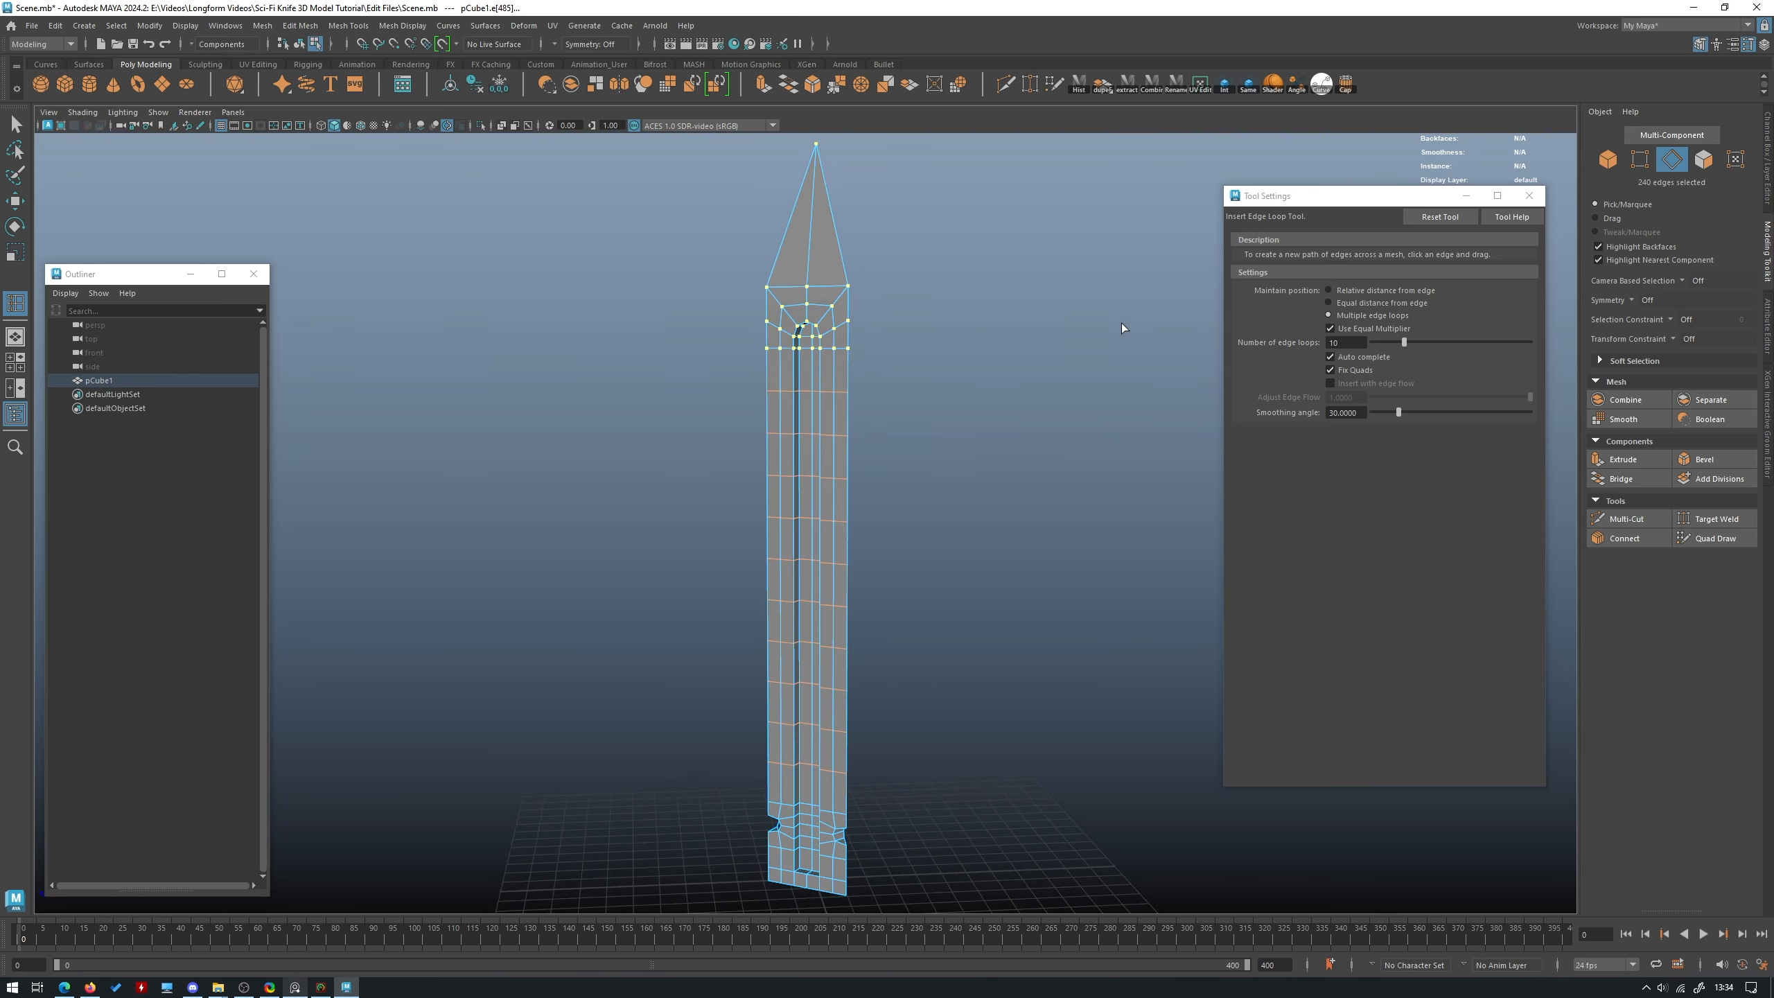
Switch Insert Edge Loop back to relative distance from edge, close its settings and return to object selection with nothing selected.
left_click(1357, 294)
key("w")
left_click(1528, 199)
right_click_drag(1045, 275, 1110, 250)
left_click(1110, 248)
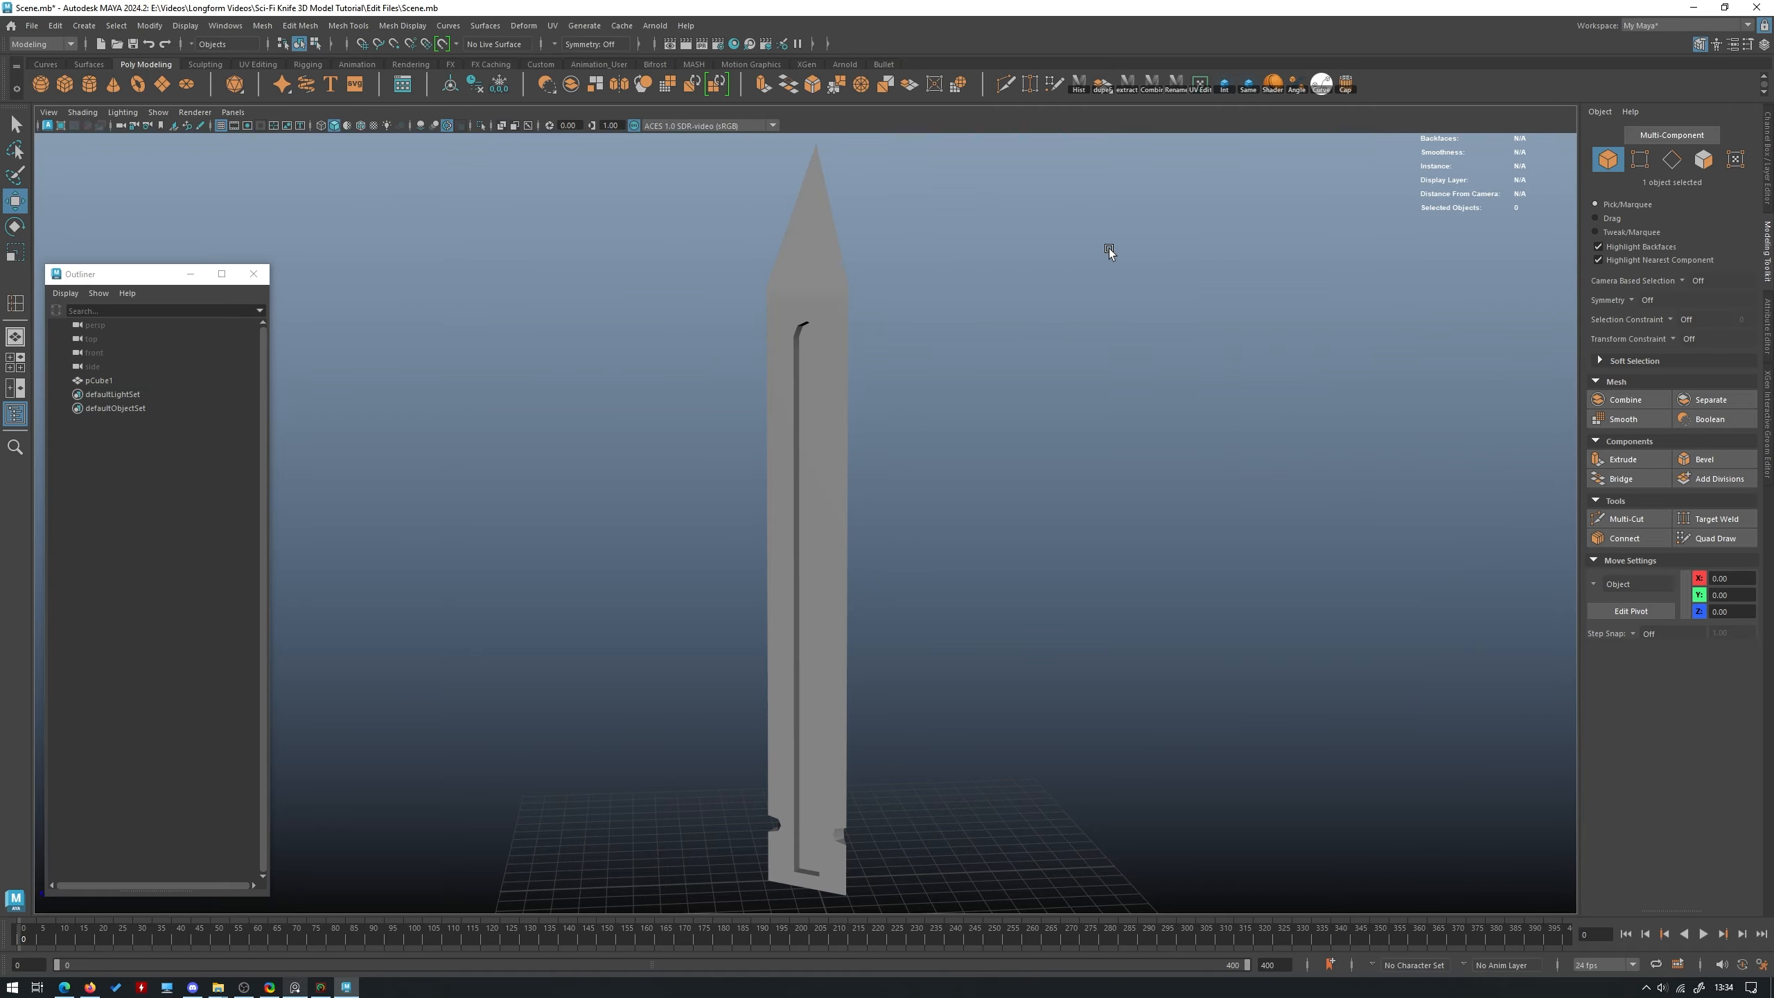
Preview the blade with mesh smoothing, restore the unsmoothed display, and examine the new horizontal loops.
left_click(832, 472)
scroll(908, 446, "down", 3)
left_click_drag(1097, 469, 863, 484, "alt")
key("3")
left_click(970, 442)
scroll(901, 472, "up", 3)
left_click(825, 477)
key("1")
left_click(978, 425)
scroll(835, 461, "up", 1)
left_click(862, 484)
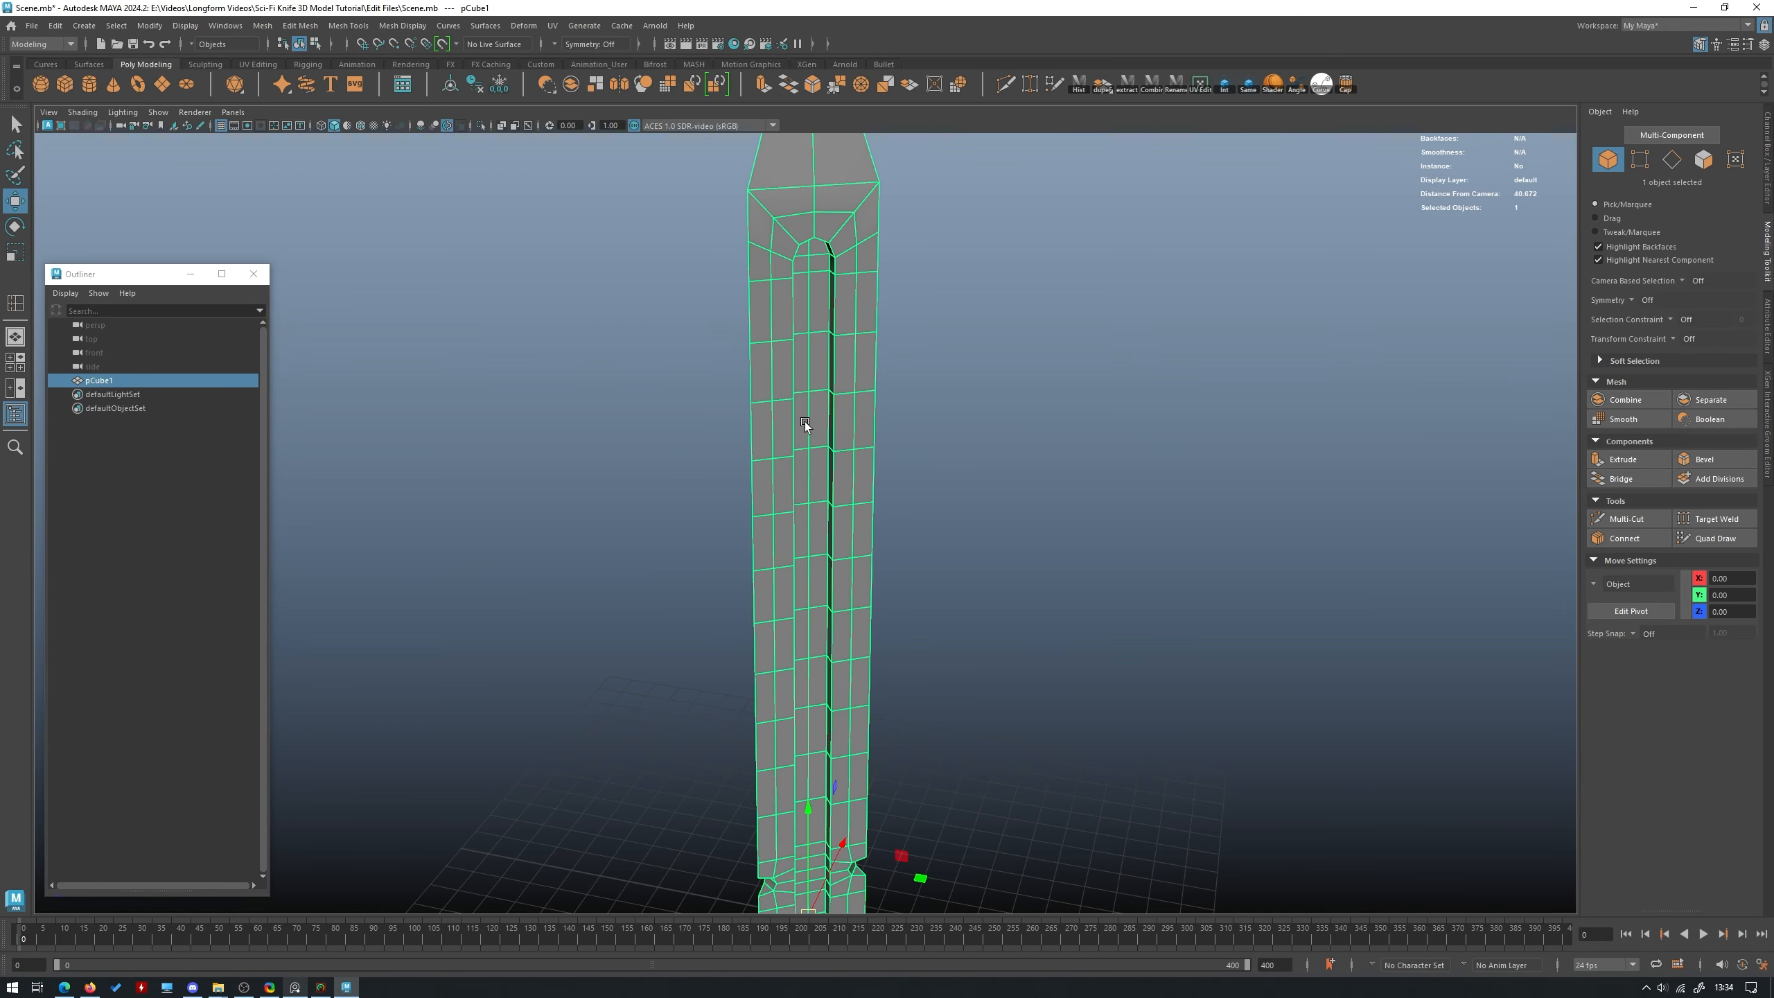
scroll(806, 423, "down", 2)
left_click_drag(932, 353, 1053, 321, "alt")
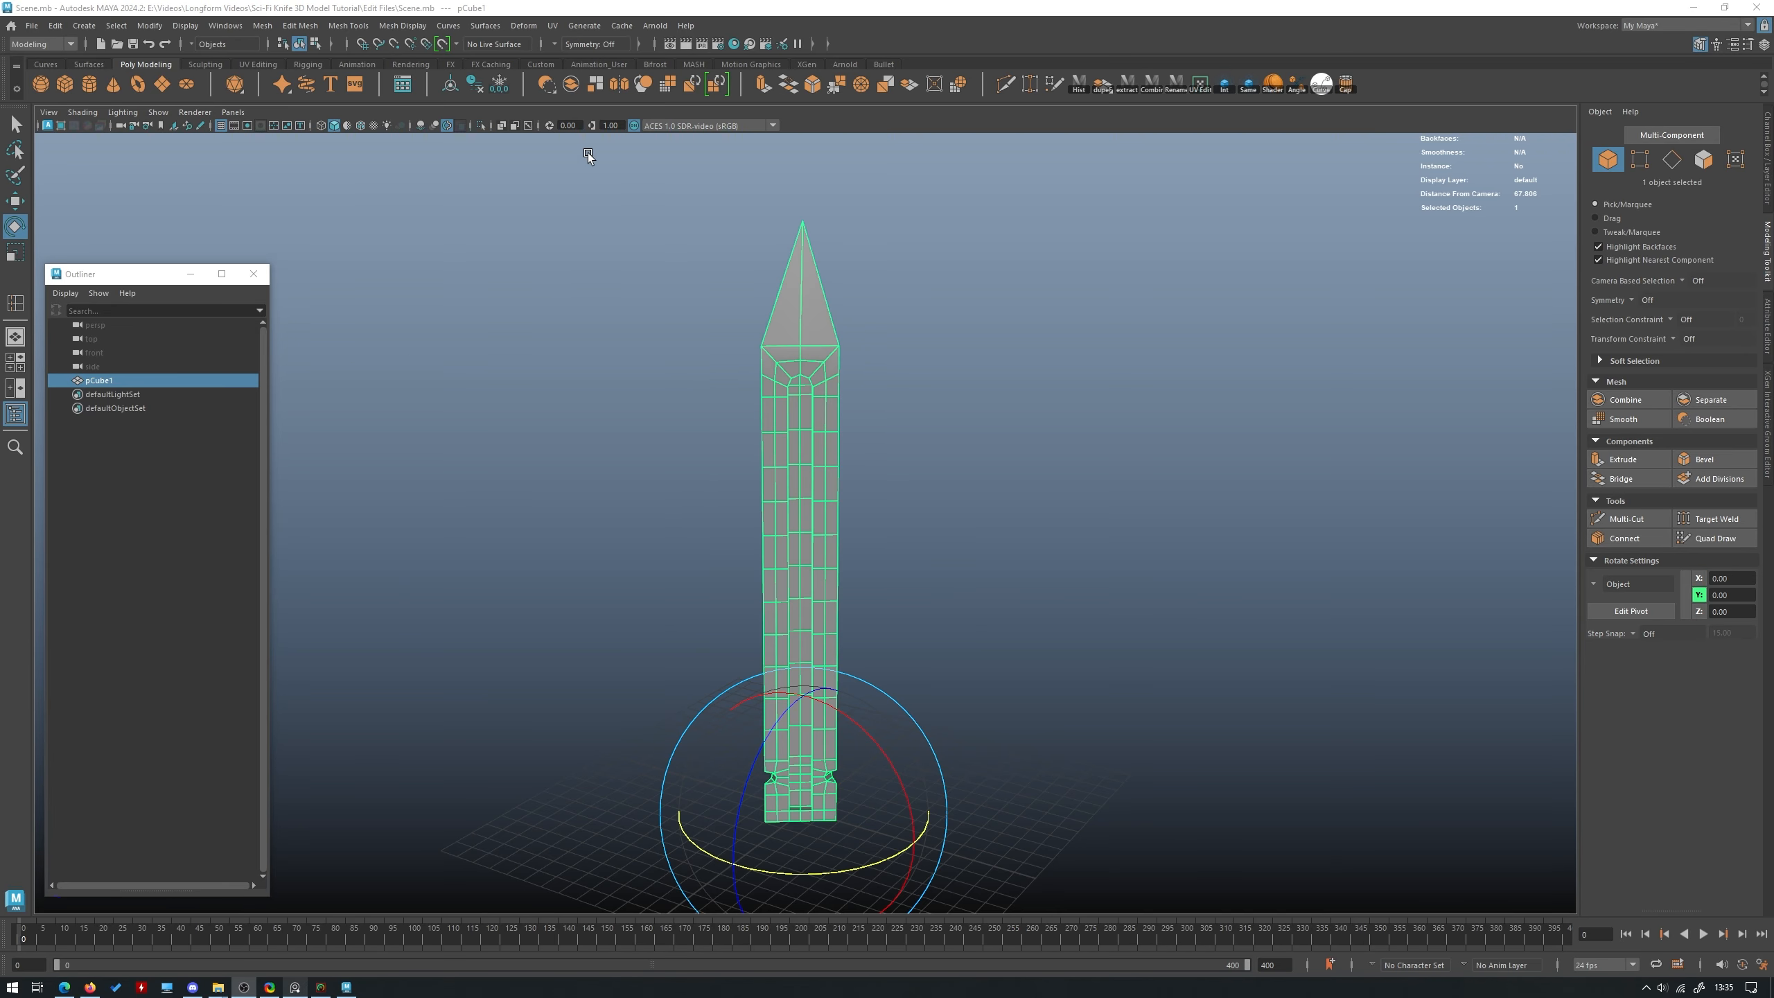
Add a nonlinear Twist deformer to the selected blade and examine its handle around the mesh.
left_click_drag(730, 390, 769, 392, "alt")
left_click(529, 29)
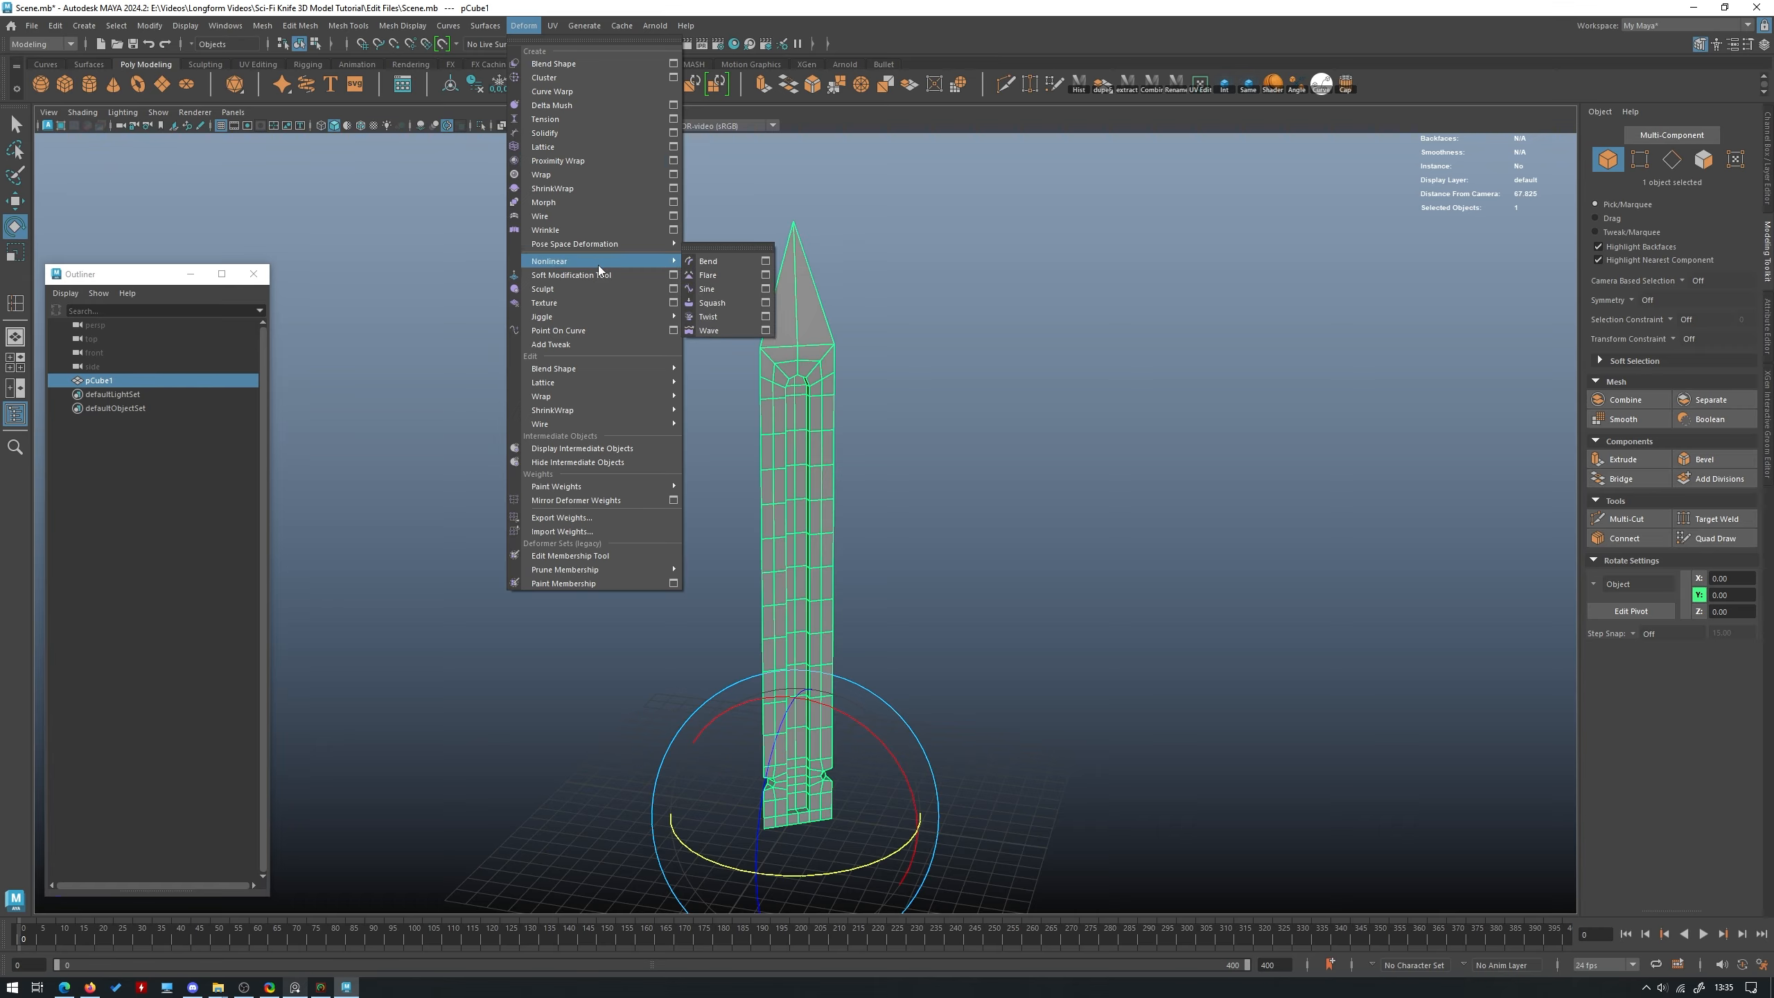
left_click(729, 316)
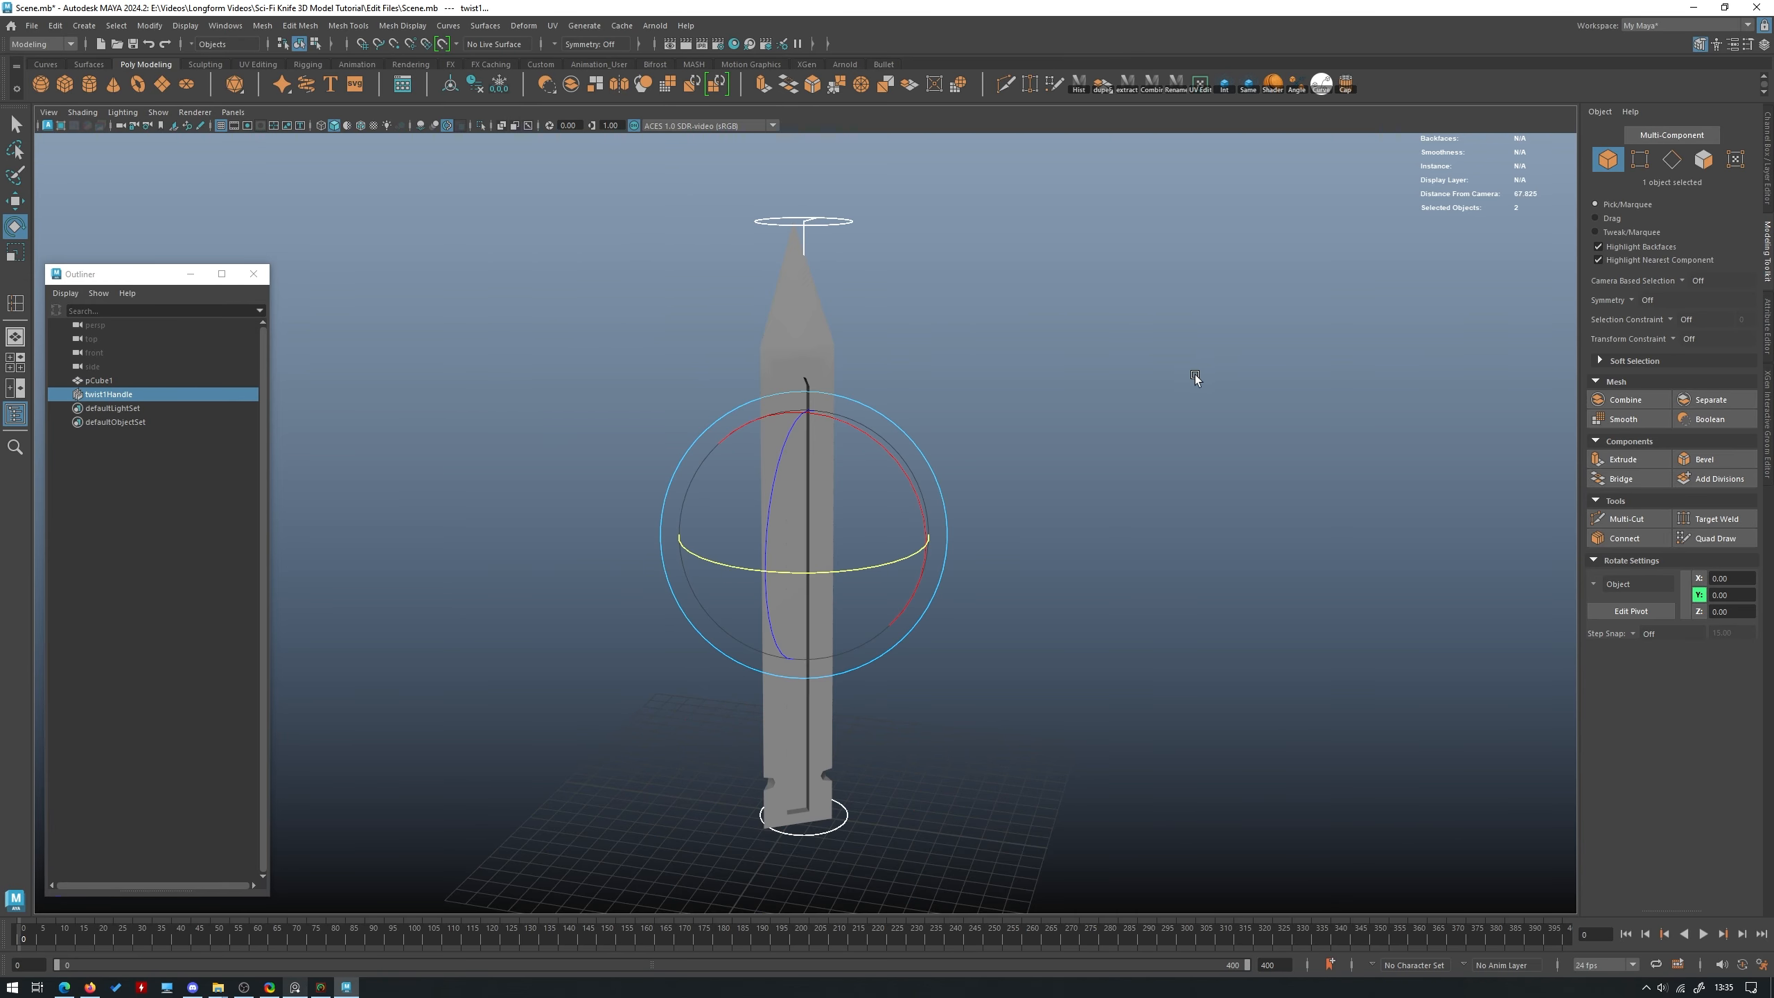
left_click_drag(1219, 314, 1009, 323, "alt")
left_click_drag(848, 620, 831, 582, "alt")
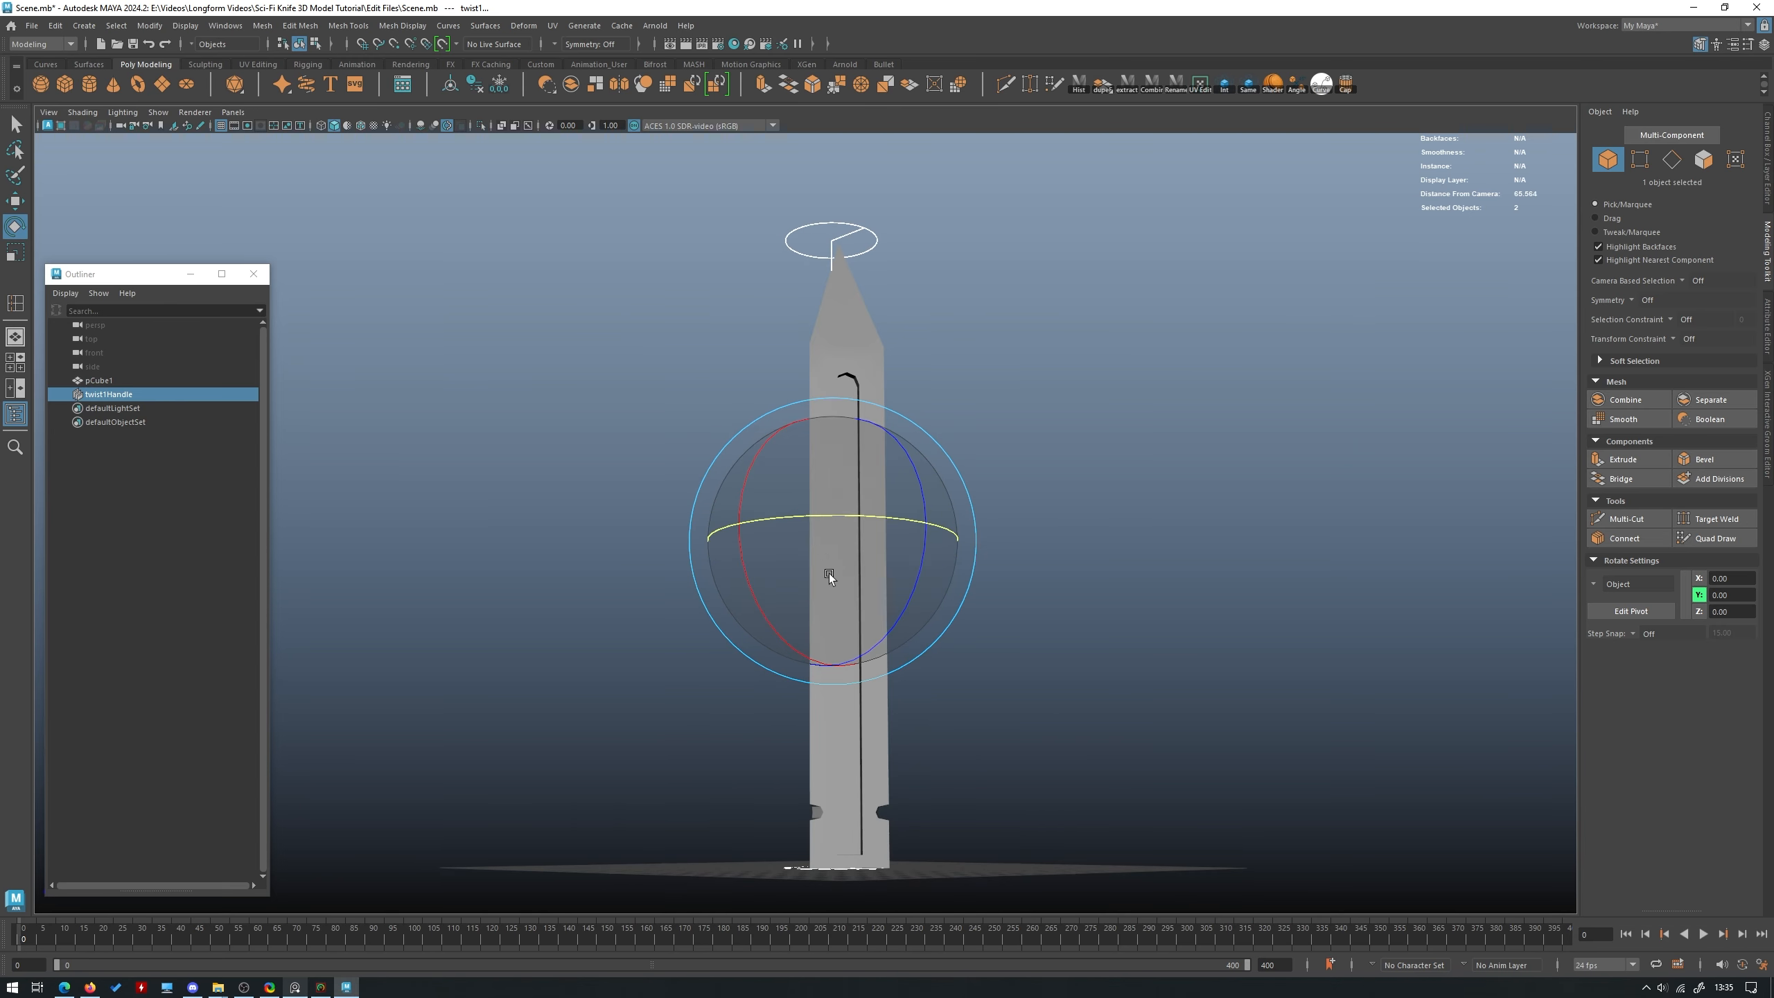
left_click_drag(942, 340, 901, 399, "alt")
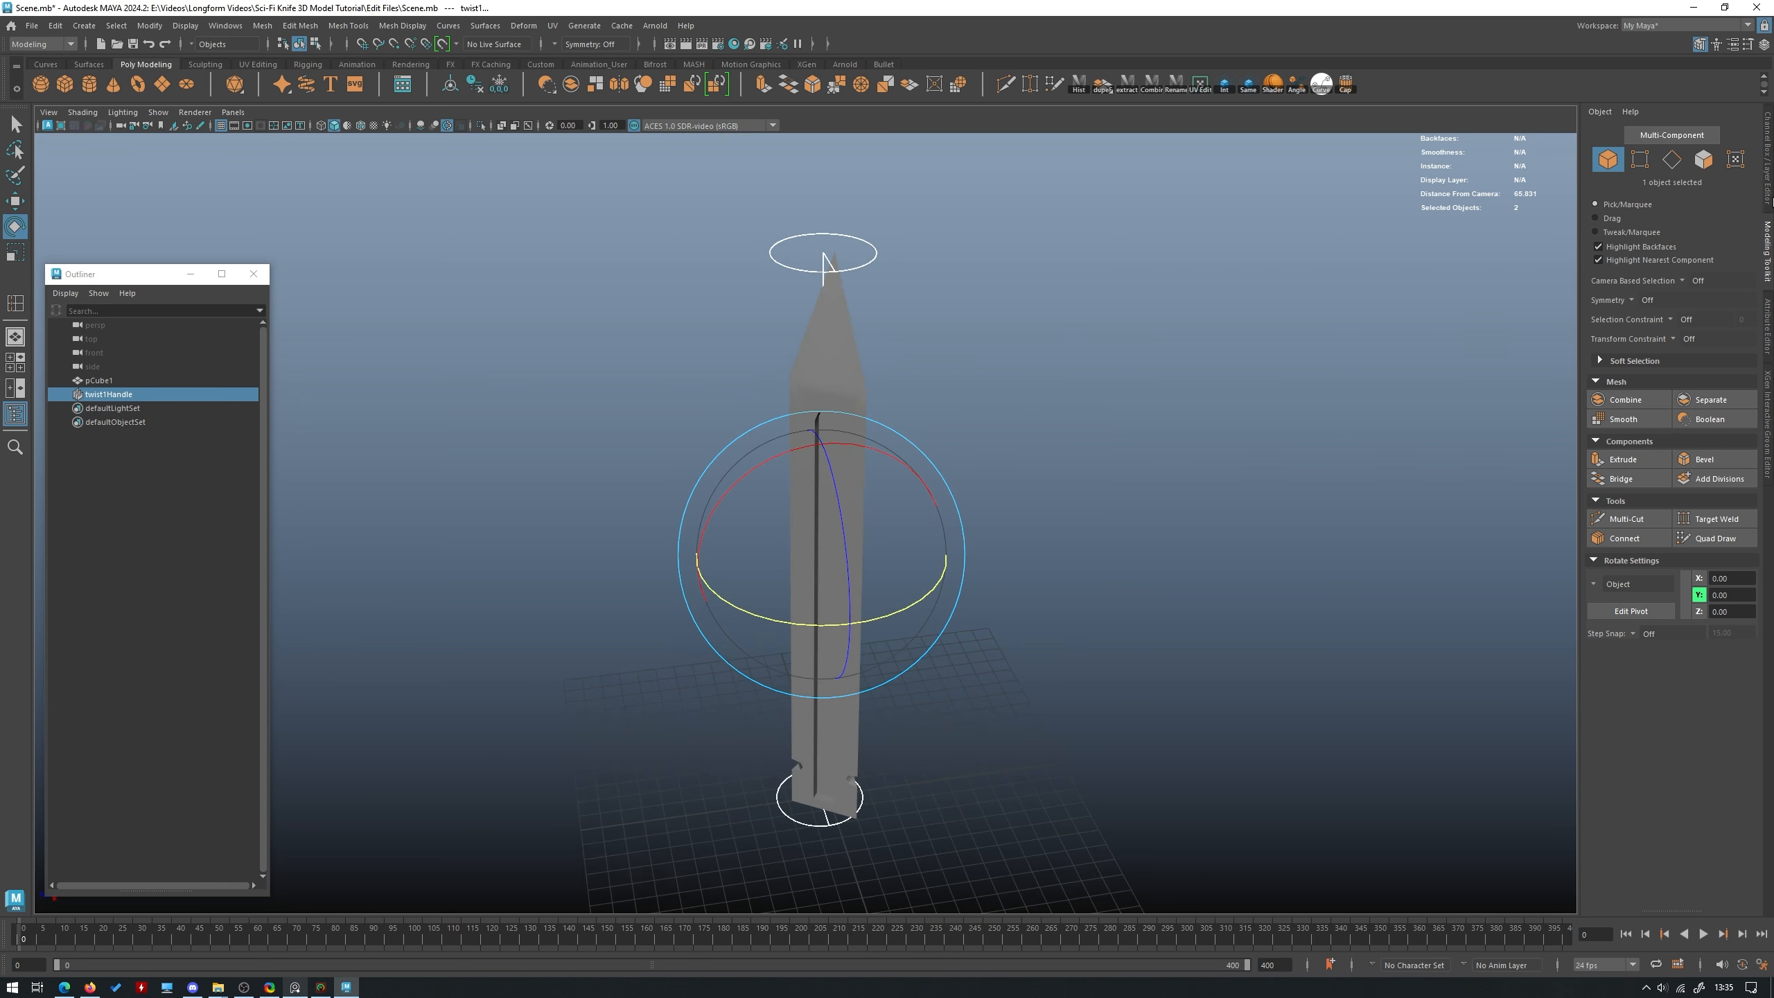
Twist the blade heavily along its length by raising the Twist deformer's End Angle to about 670.
left_click(1770, 187)
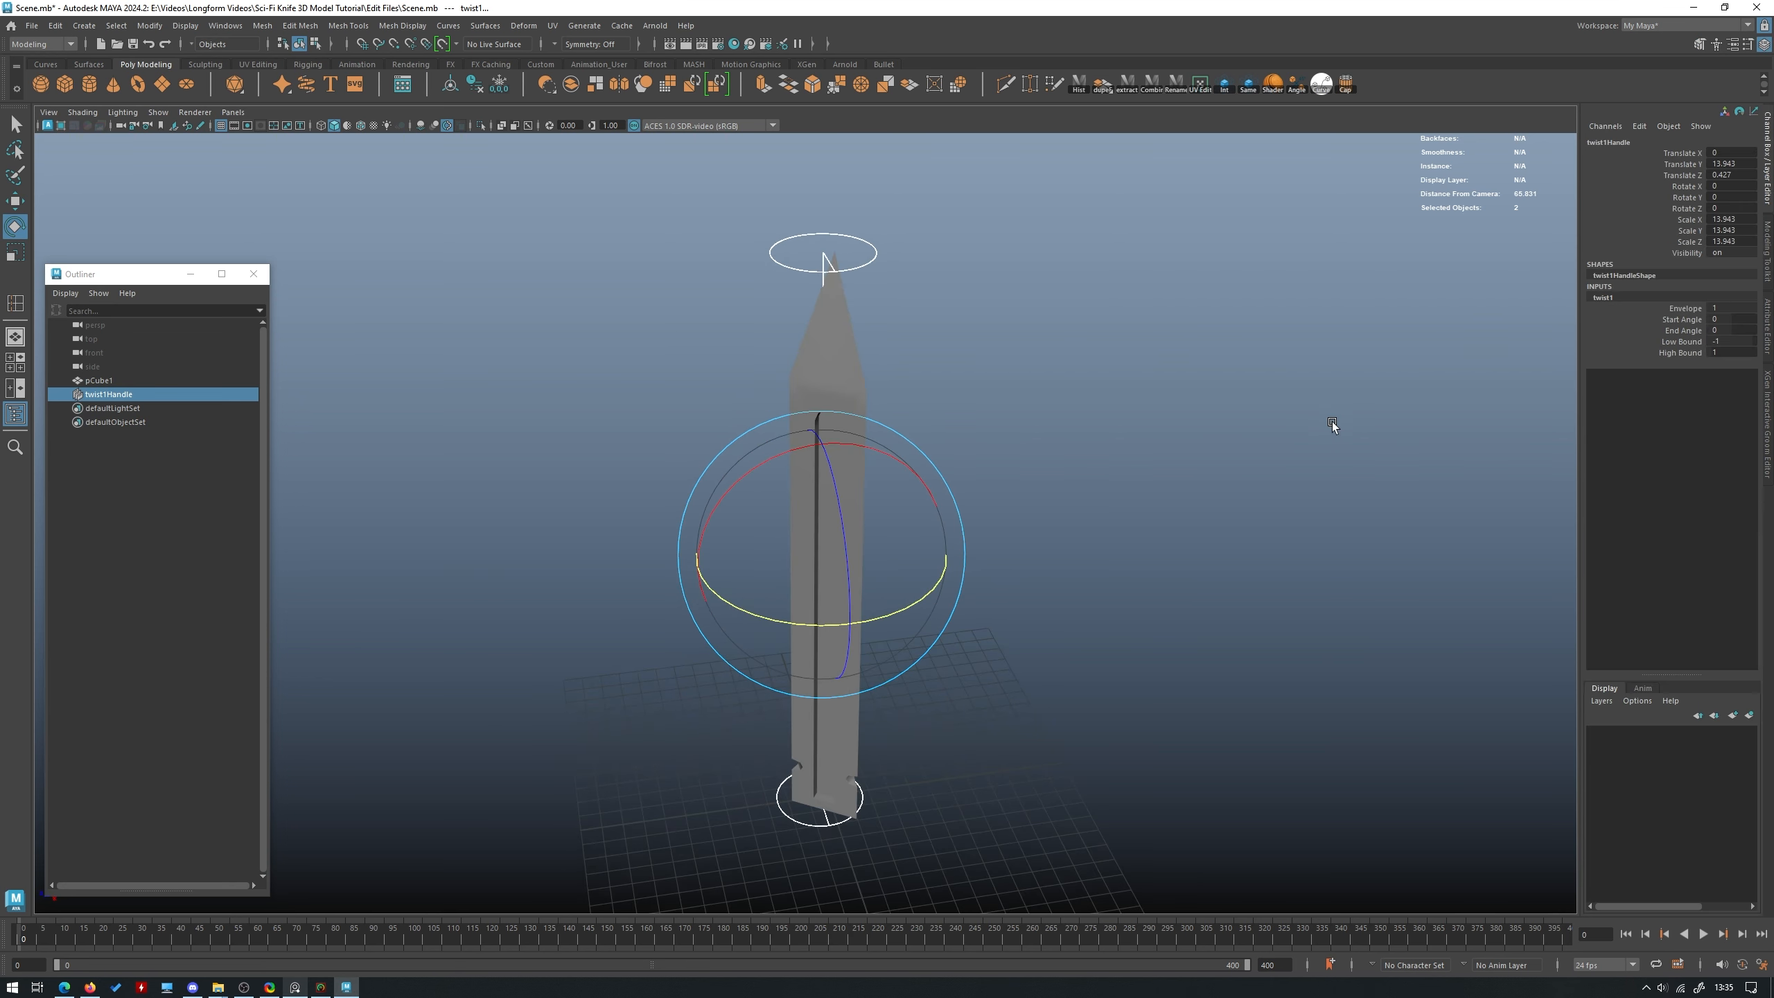
left_click_drag(1332, 421, 1253, 395, "alt")
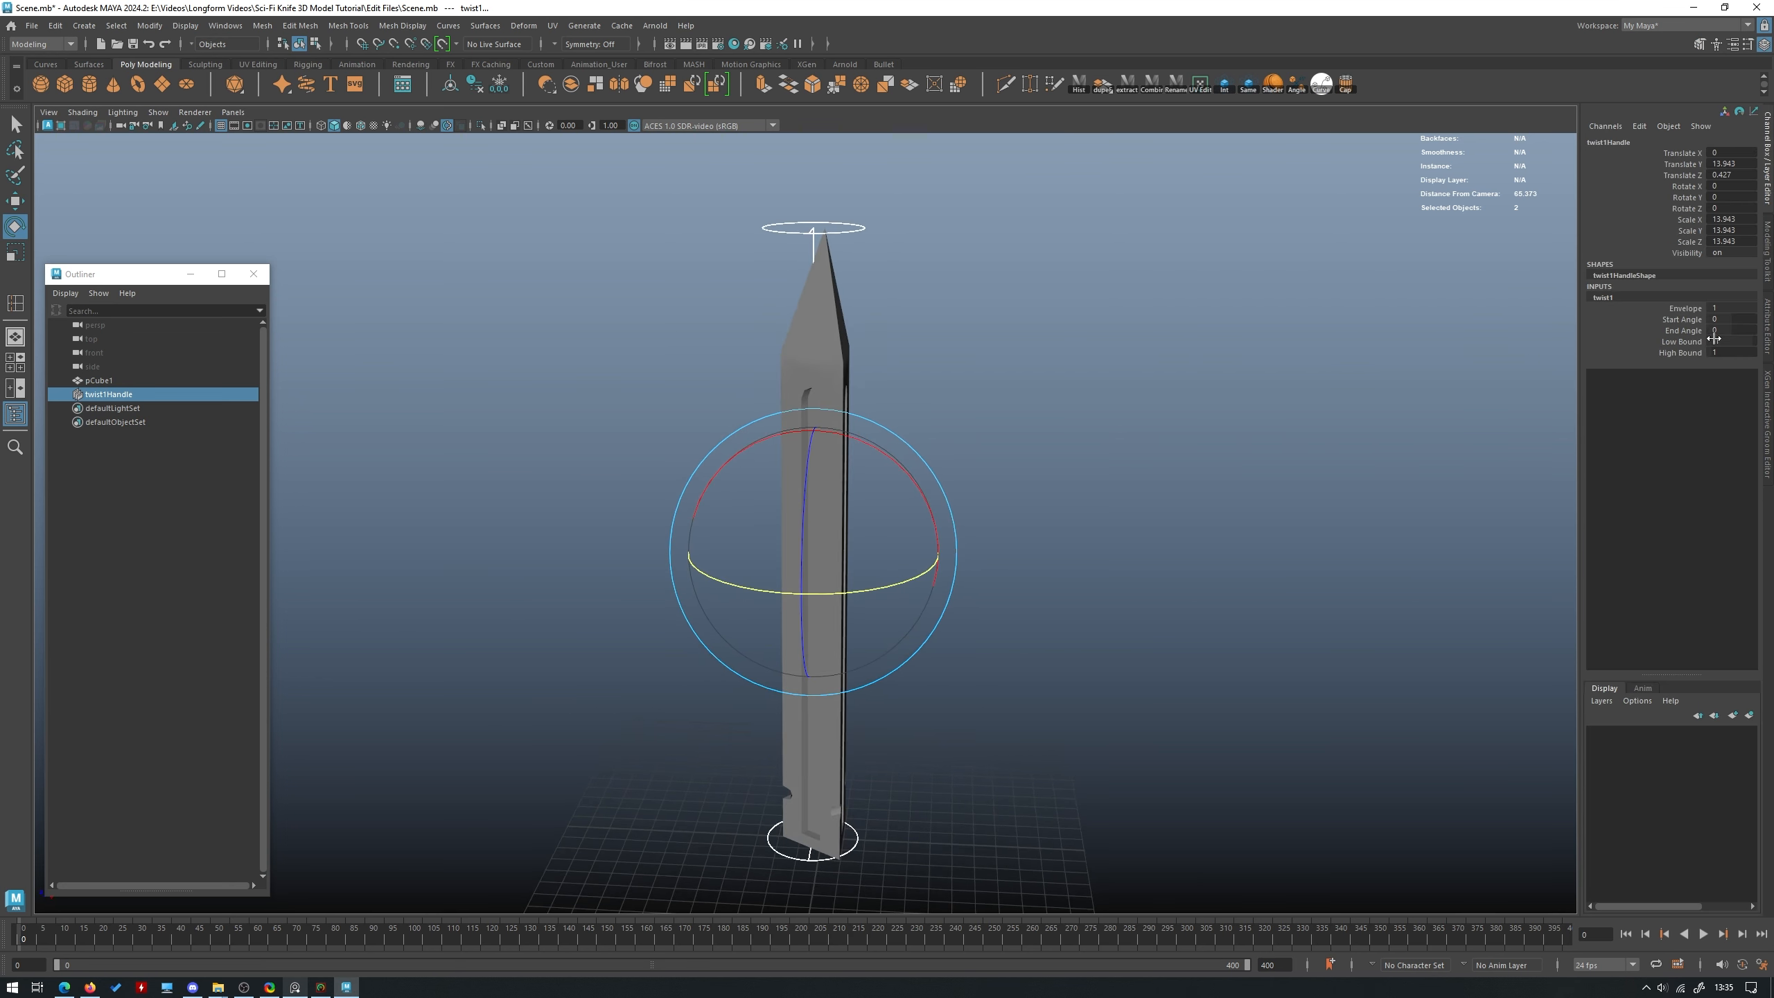
left_click(1681, 320)
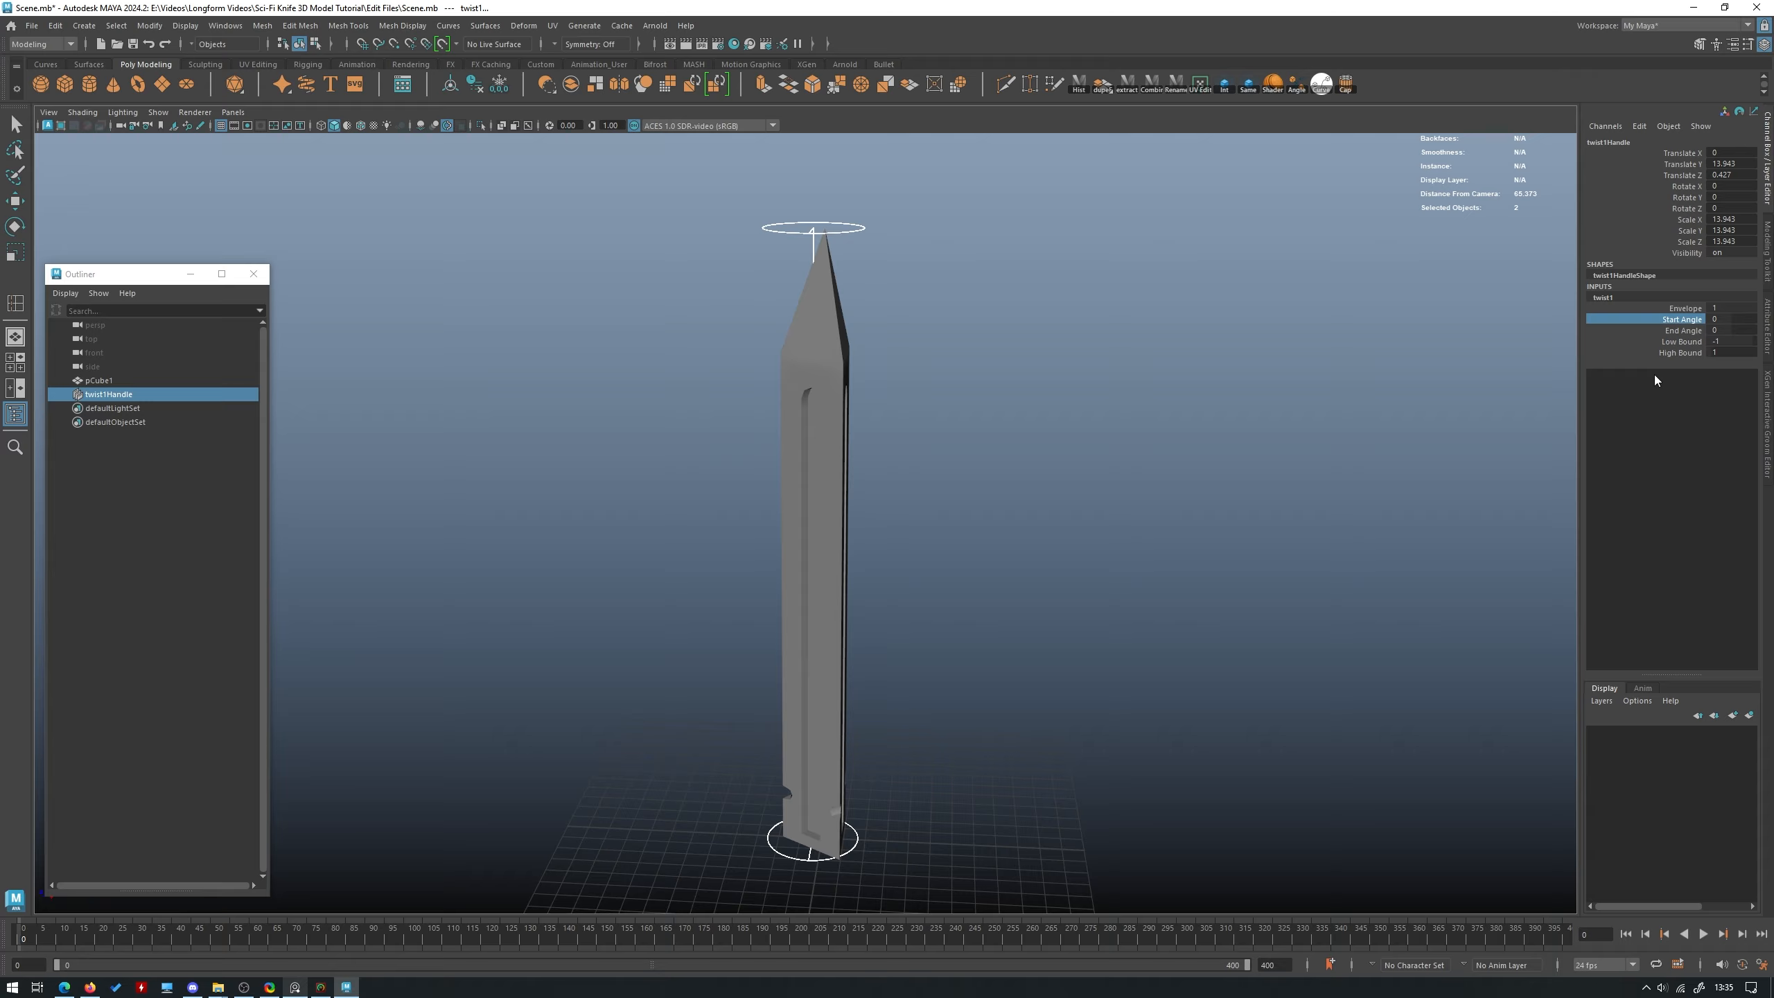
left_click(1681, 330)
middle_click_drag(984, 329, 1389, 300)
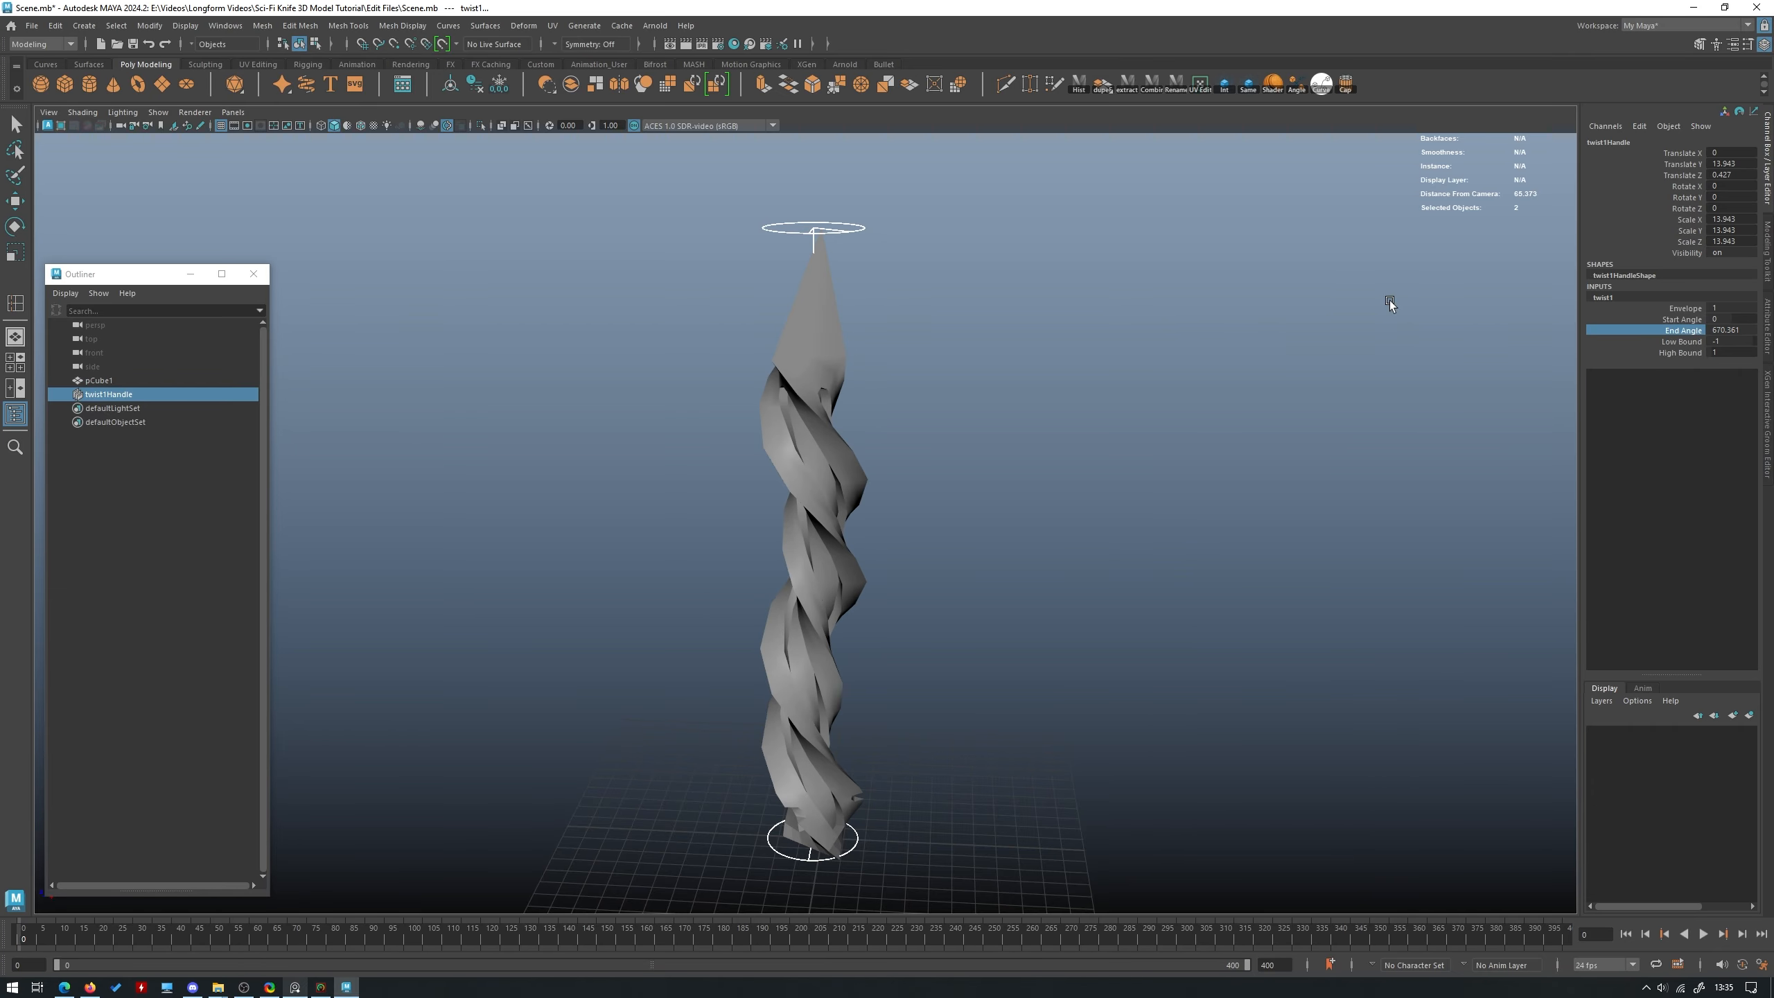
left_click_drag(1159, 378, 932, 358, "alt")
Select the blade, expose its twist input with End Angle active, and compare the shape with the reference knife image.
left_click(814, 419)
mouse_move(986, 480)
left_mouse_down("alt")
mouse_move(865, 475)
mouse_move(959, 479)
left_mouse_up("alt")
left_click(1603, 298)
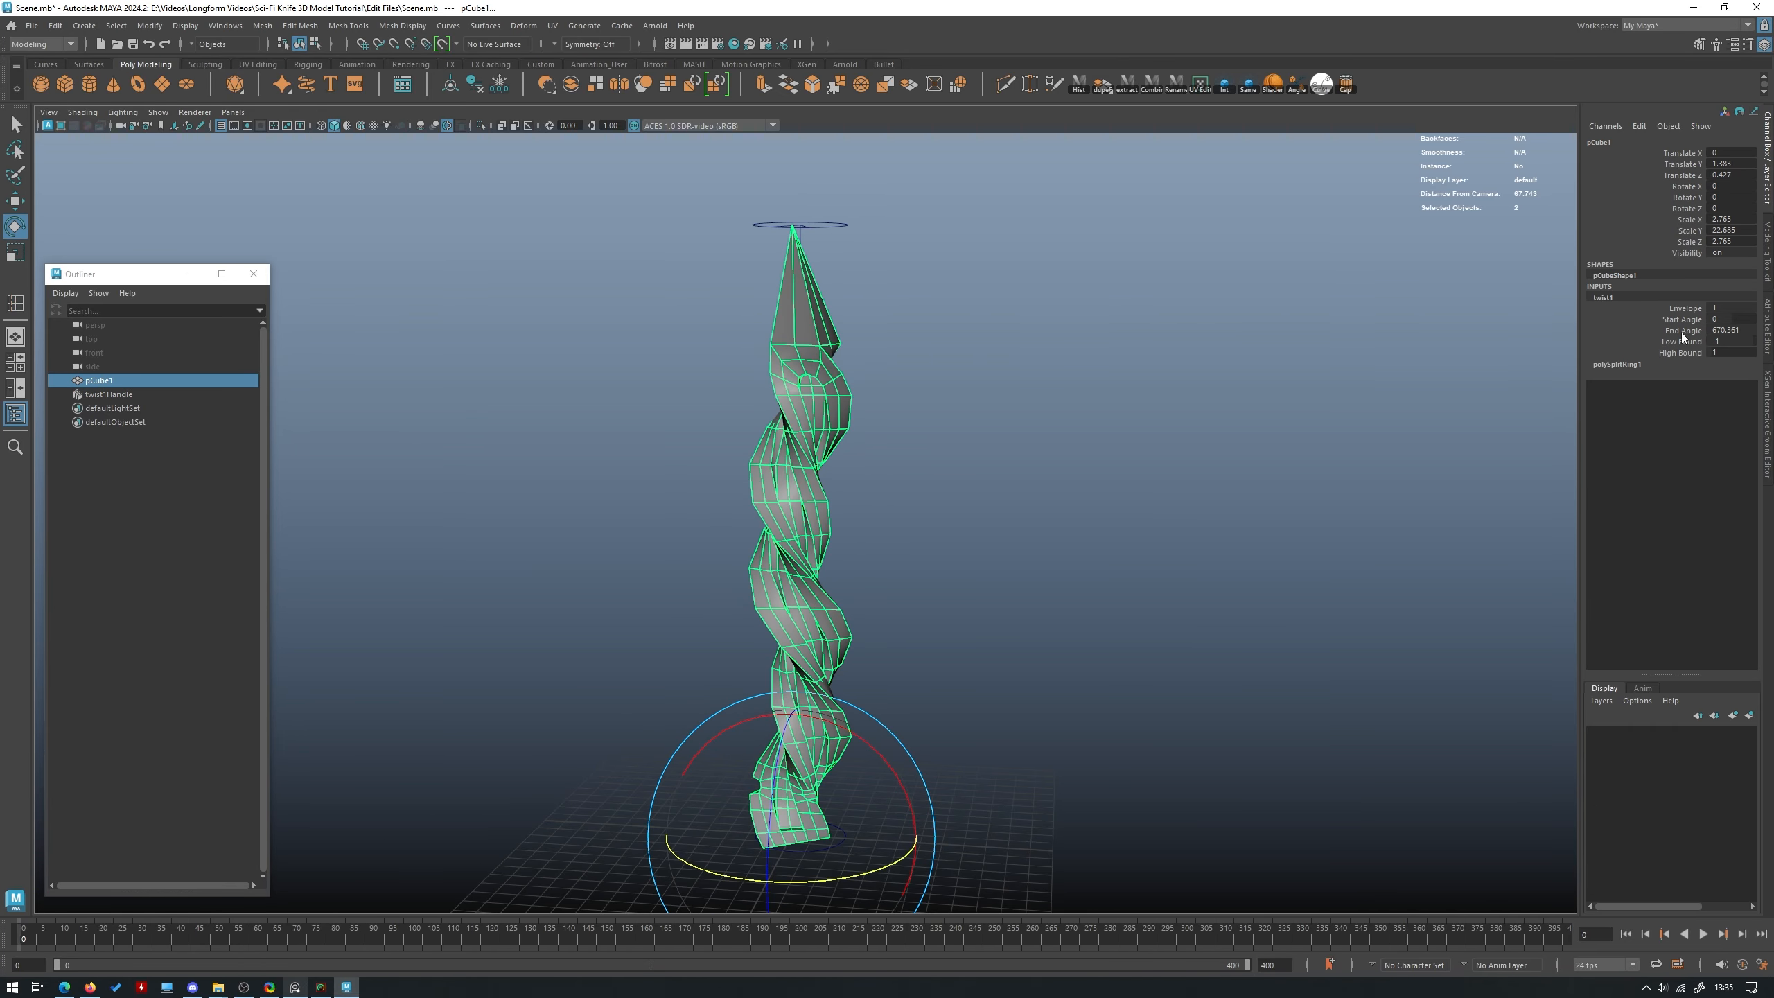
left_click(1683, 330)
left_click_drag(0, 441, 596, 435)
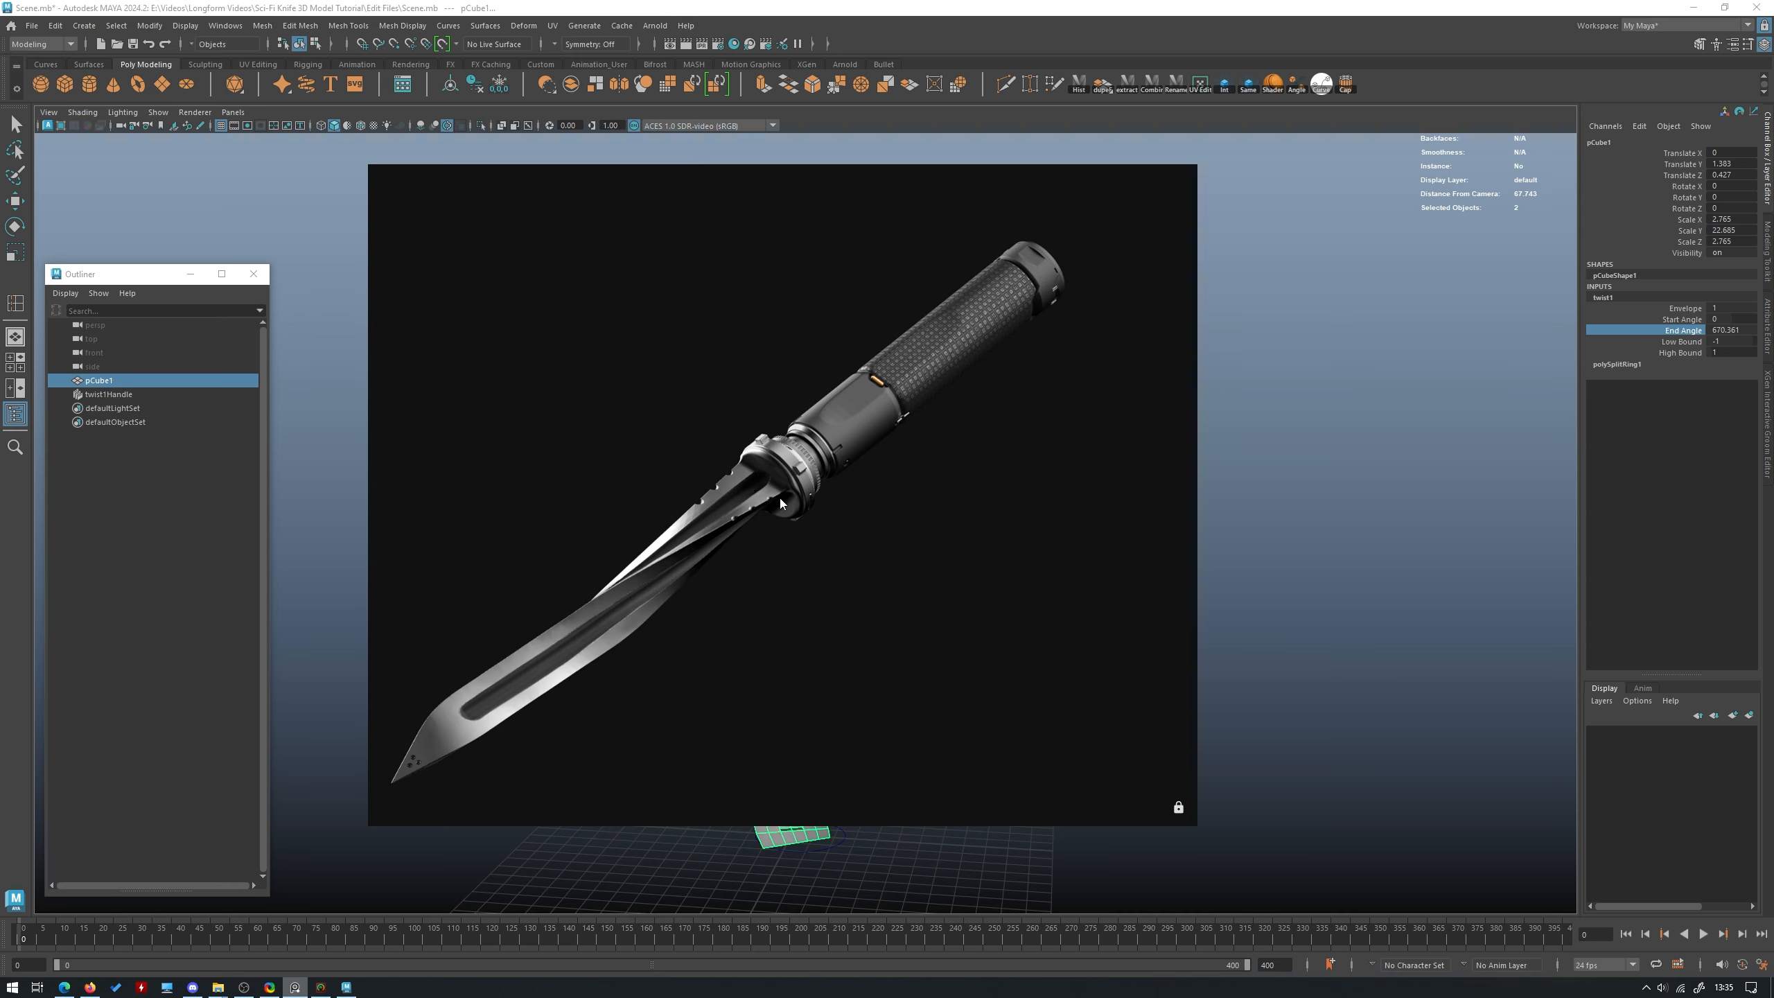
left_click_drag(854, 487, 0, 468)
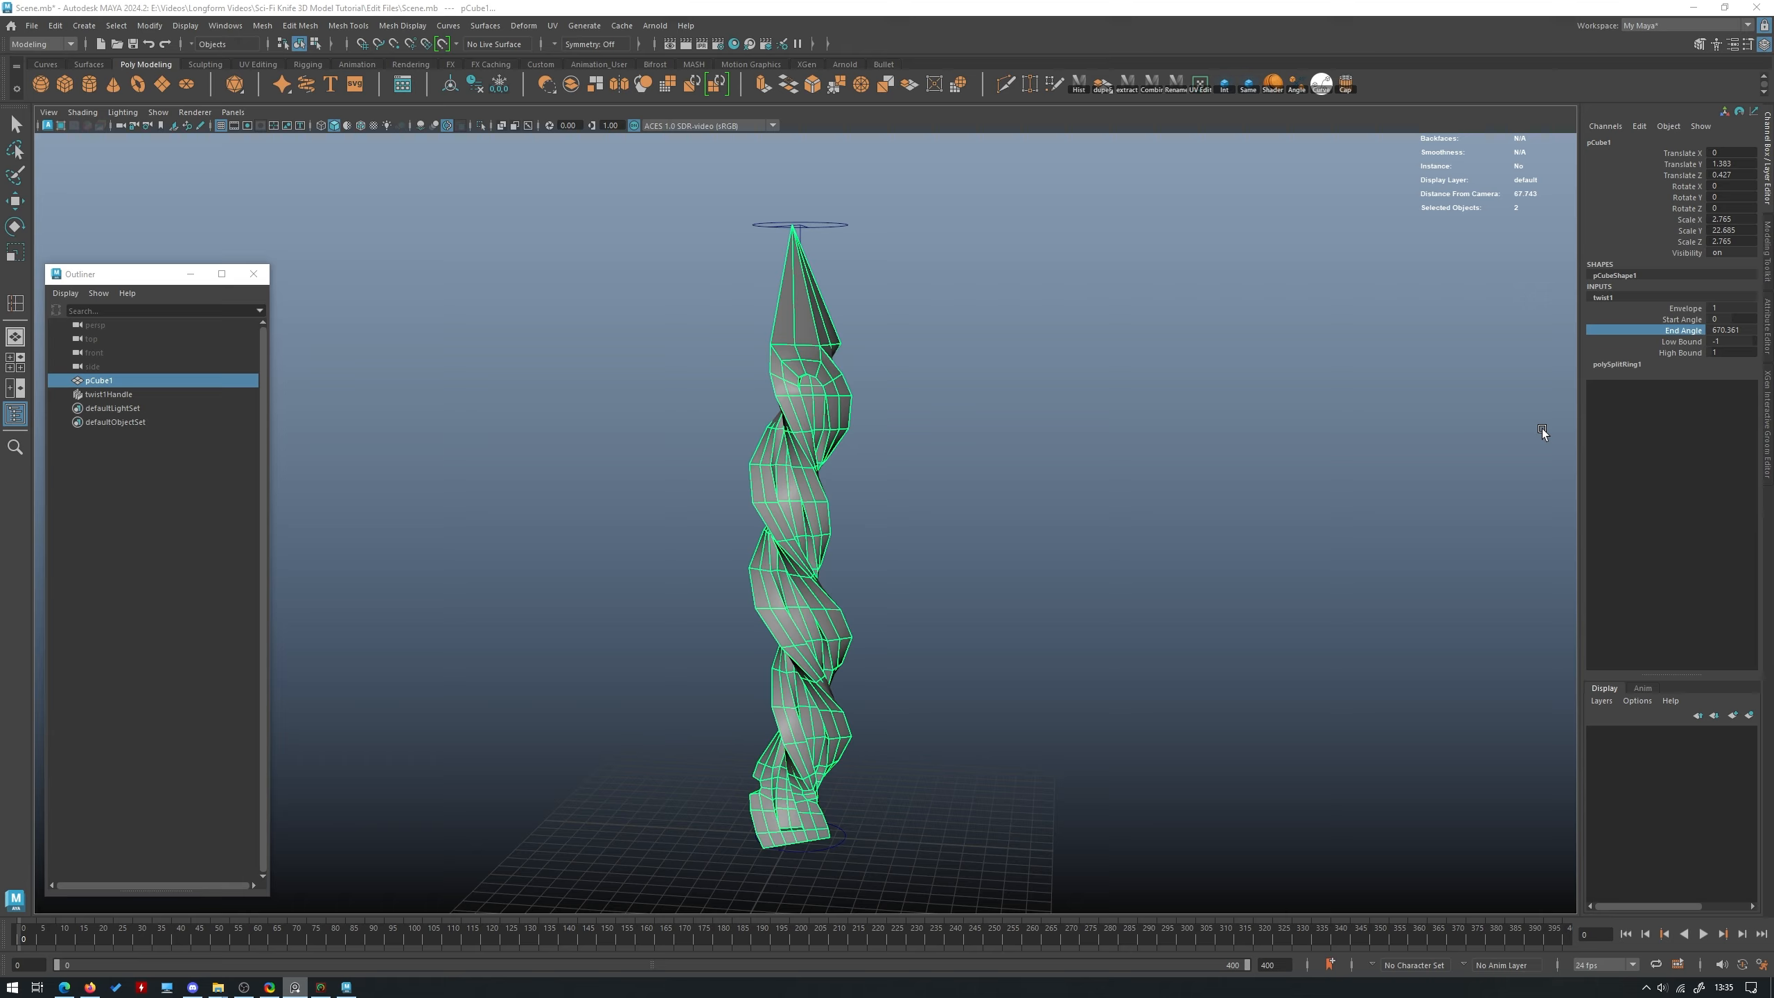
Reduce the twist's End Angle to about 128 and check the blade's shape from several sides.
middle_click_drag(1187, 338, 909, 341)
left_click_drag(909, 341, 1016, 450, "alt")
middle_click_drag(1254, 371, 1222, 372)
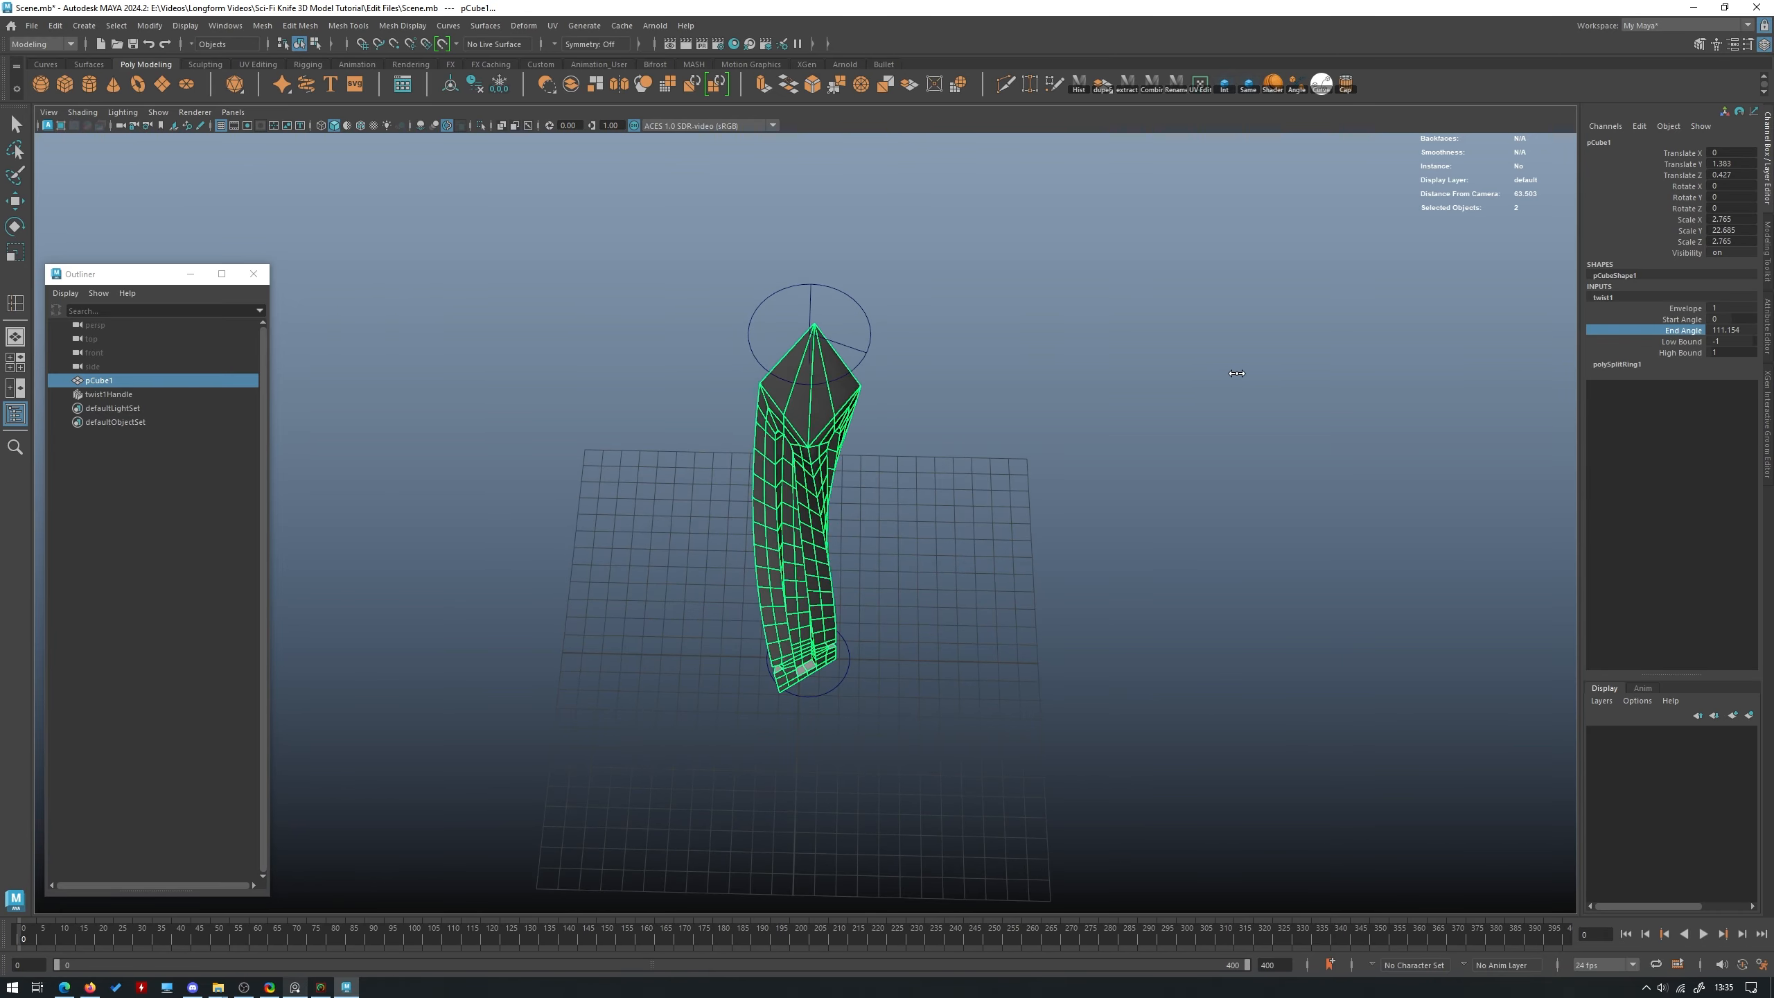
left_click_drag(1198, 459, 1195, 323, "alt")
left_click_drag(1200, 320, 891, 449, "alt")
middle_click_drag(892, 449, 956, 426, "alt")
left_click_drag(956, 425, 939, 333, "alt")
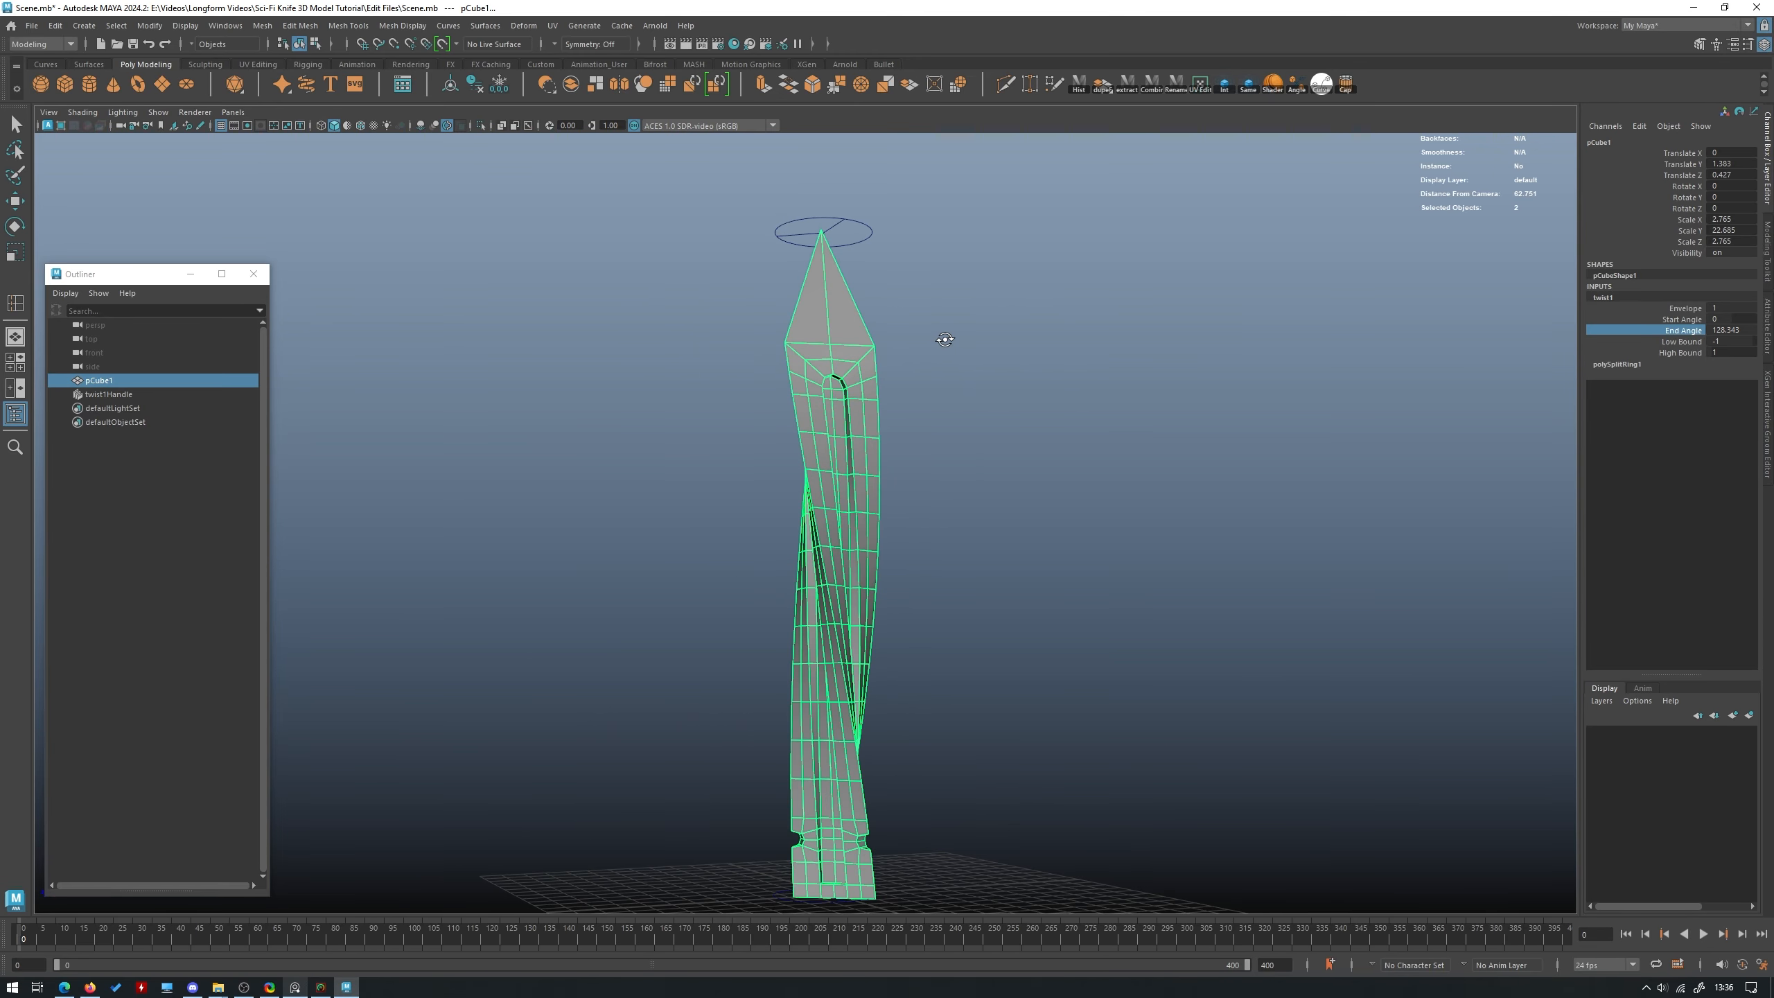
left_click(1114, 383)
right_click_drag(1115, 384, 943, 392, "alt")
left_click_drag(943, 392, 915, 422, "alt")
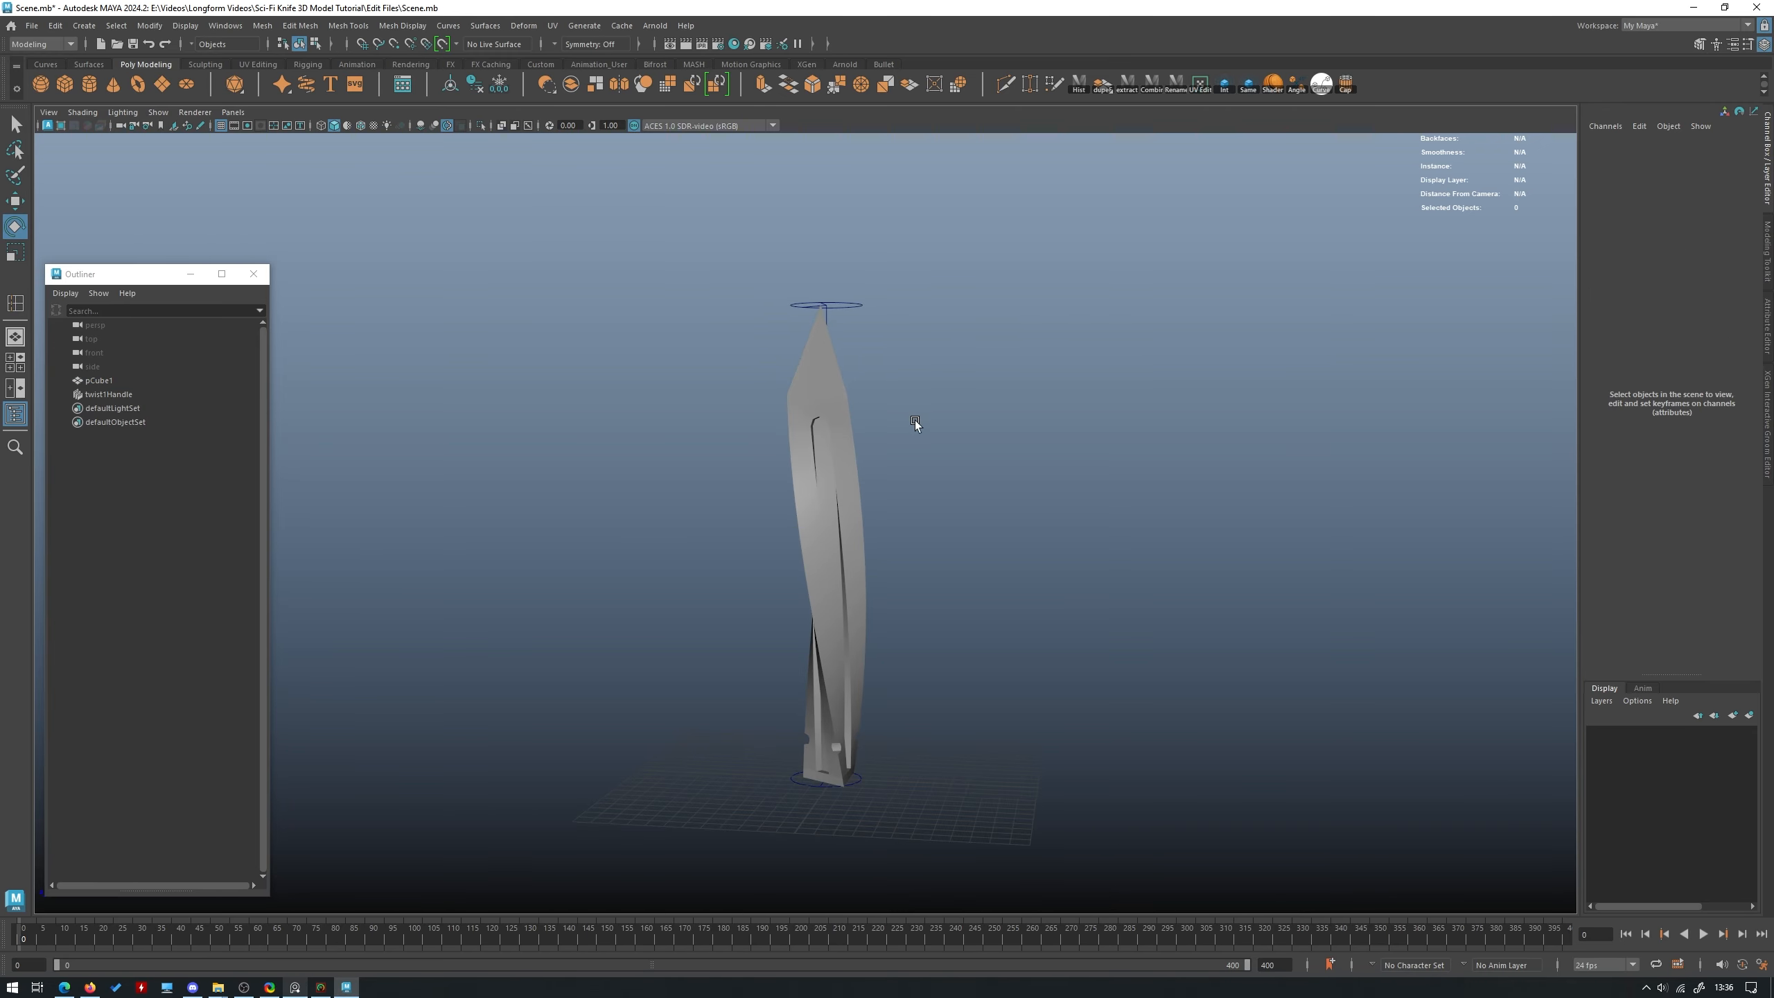
Select the Twist deformer handle and lower its End Angle to about 68.
left_click(846, 482)
left_click_drag(927, 493, 954, 467, "alt")
middle_click_drag(954, 467, 951, 412, "alt")
right_click_drag(950, 411, 1061, 501, "alt")
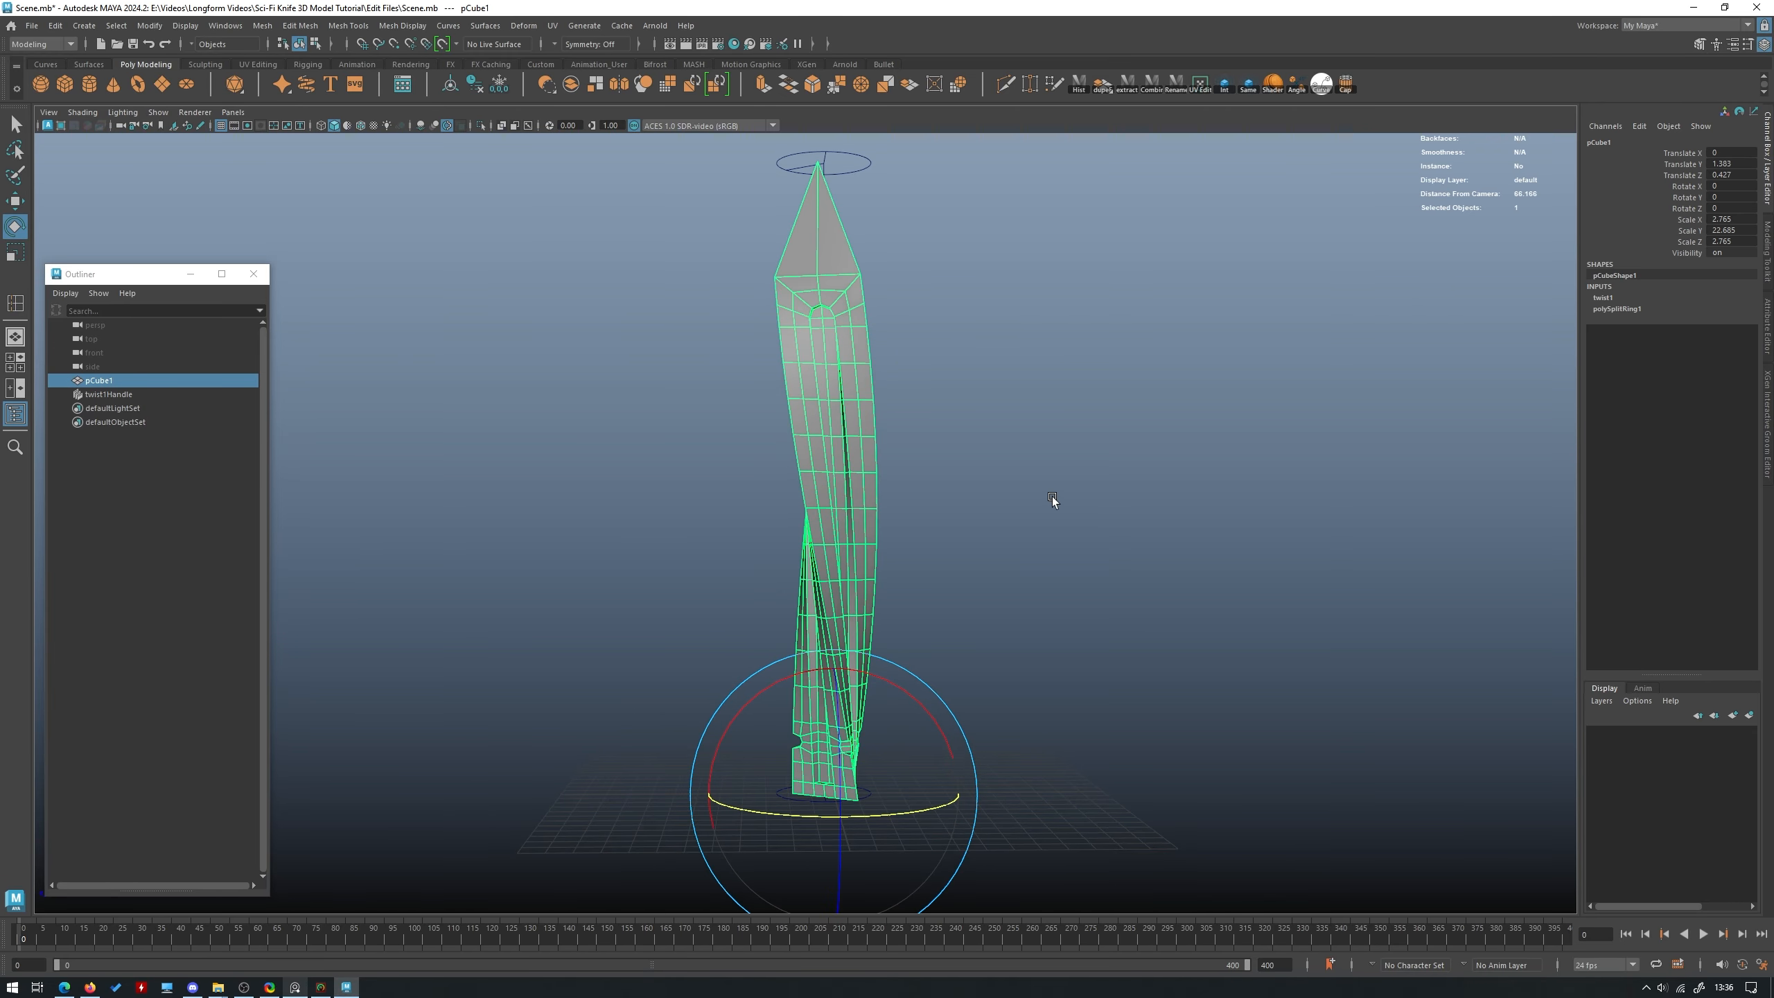
left_click(1048, 500)
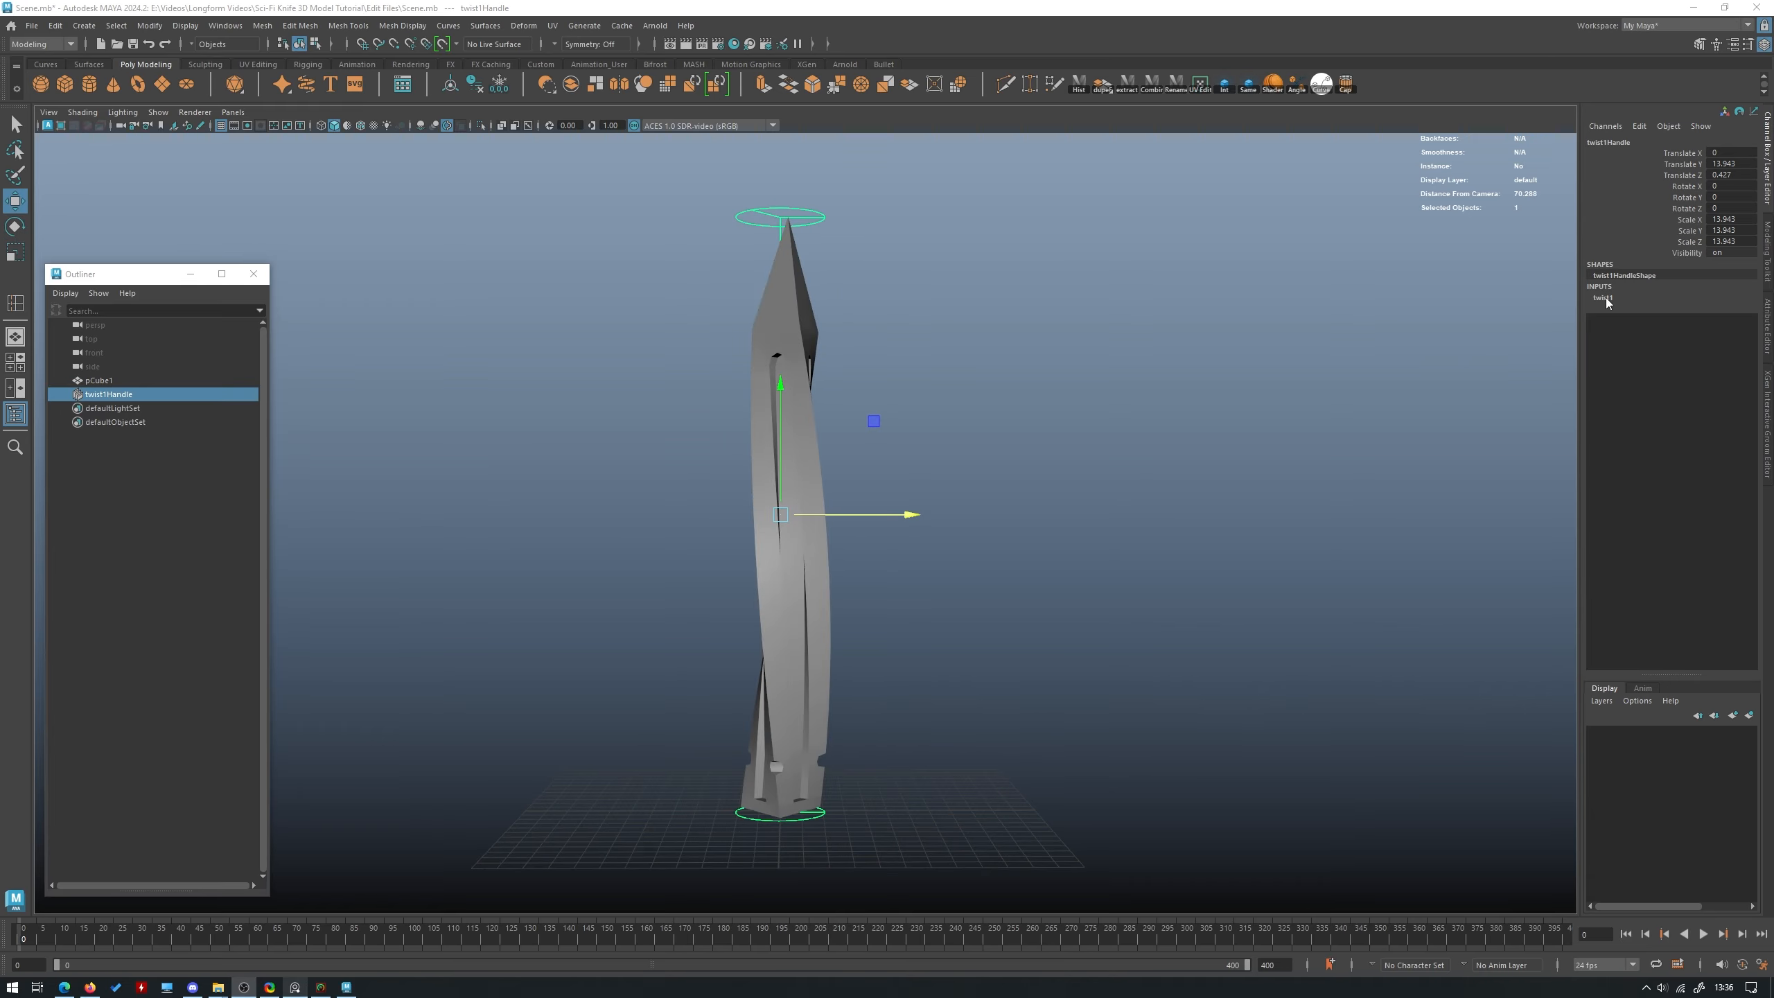
left_click(1604, 298)
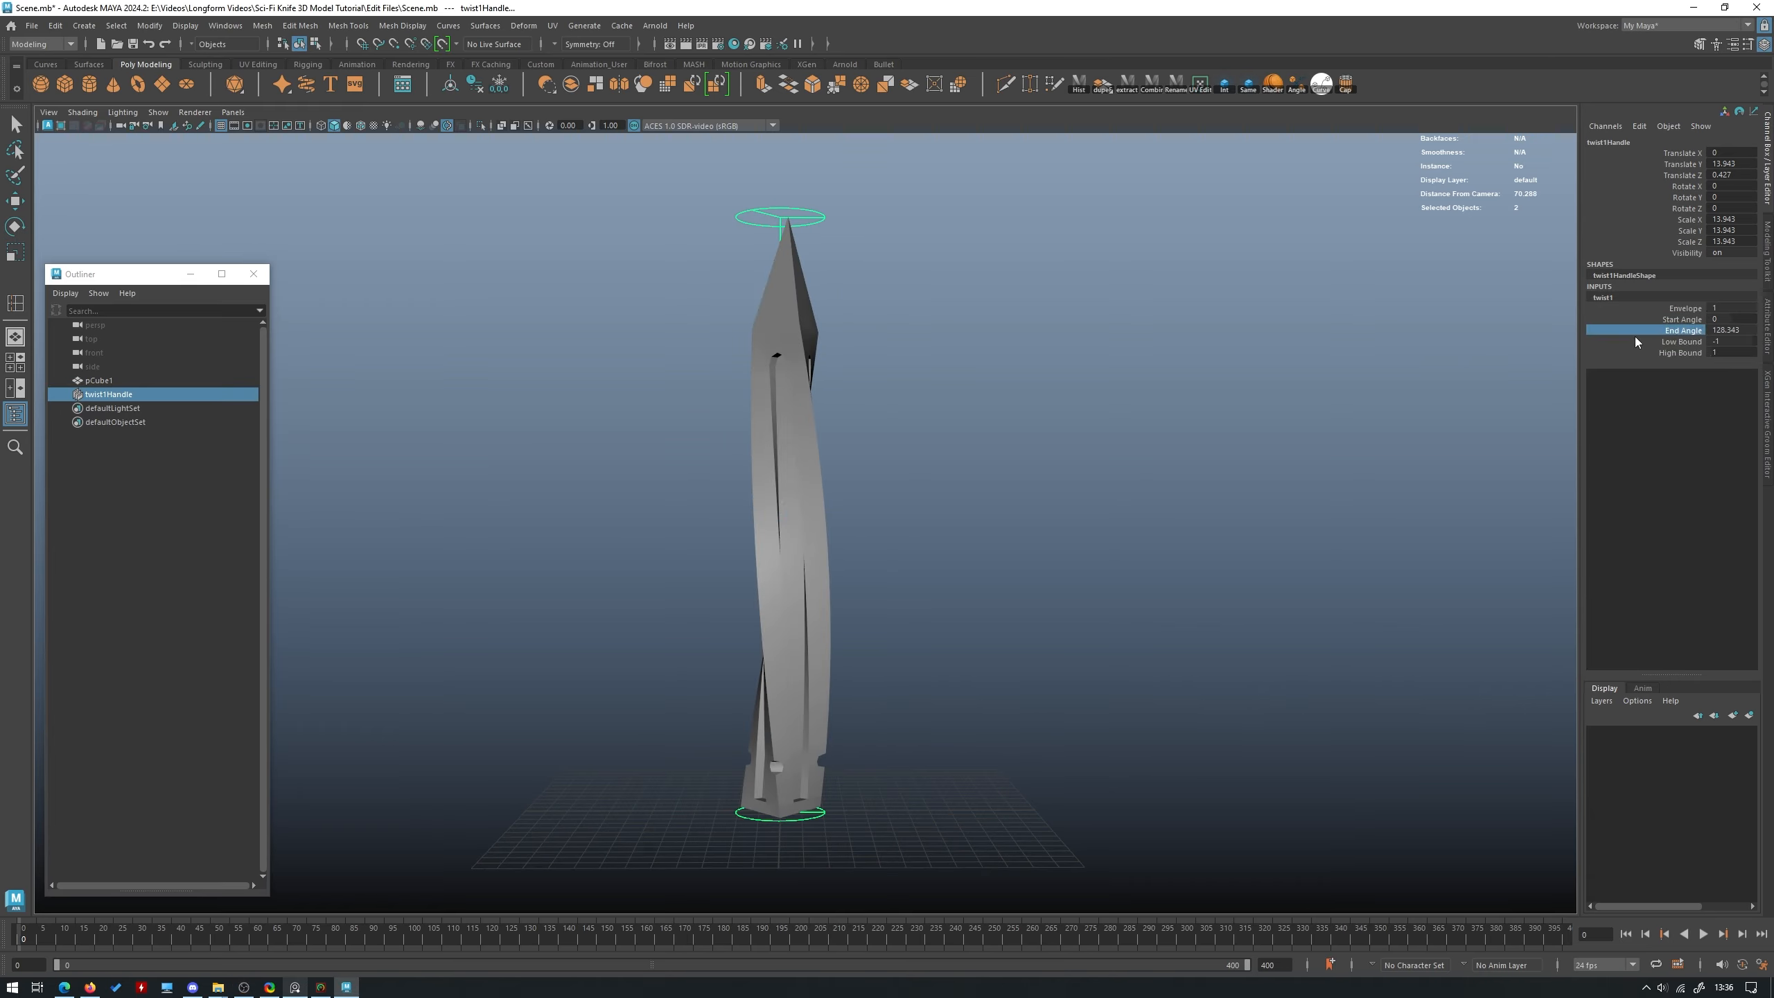
middle_click_drag(1268, 373, 1226, 377)
left_click_drag(1221, 377, 1132, 461, "alt")
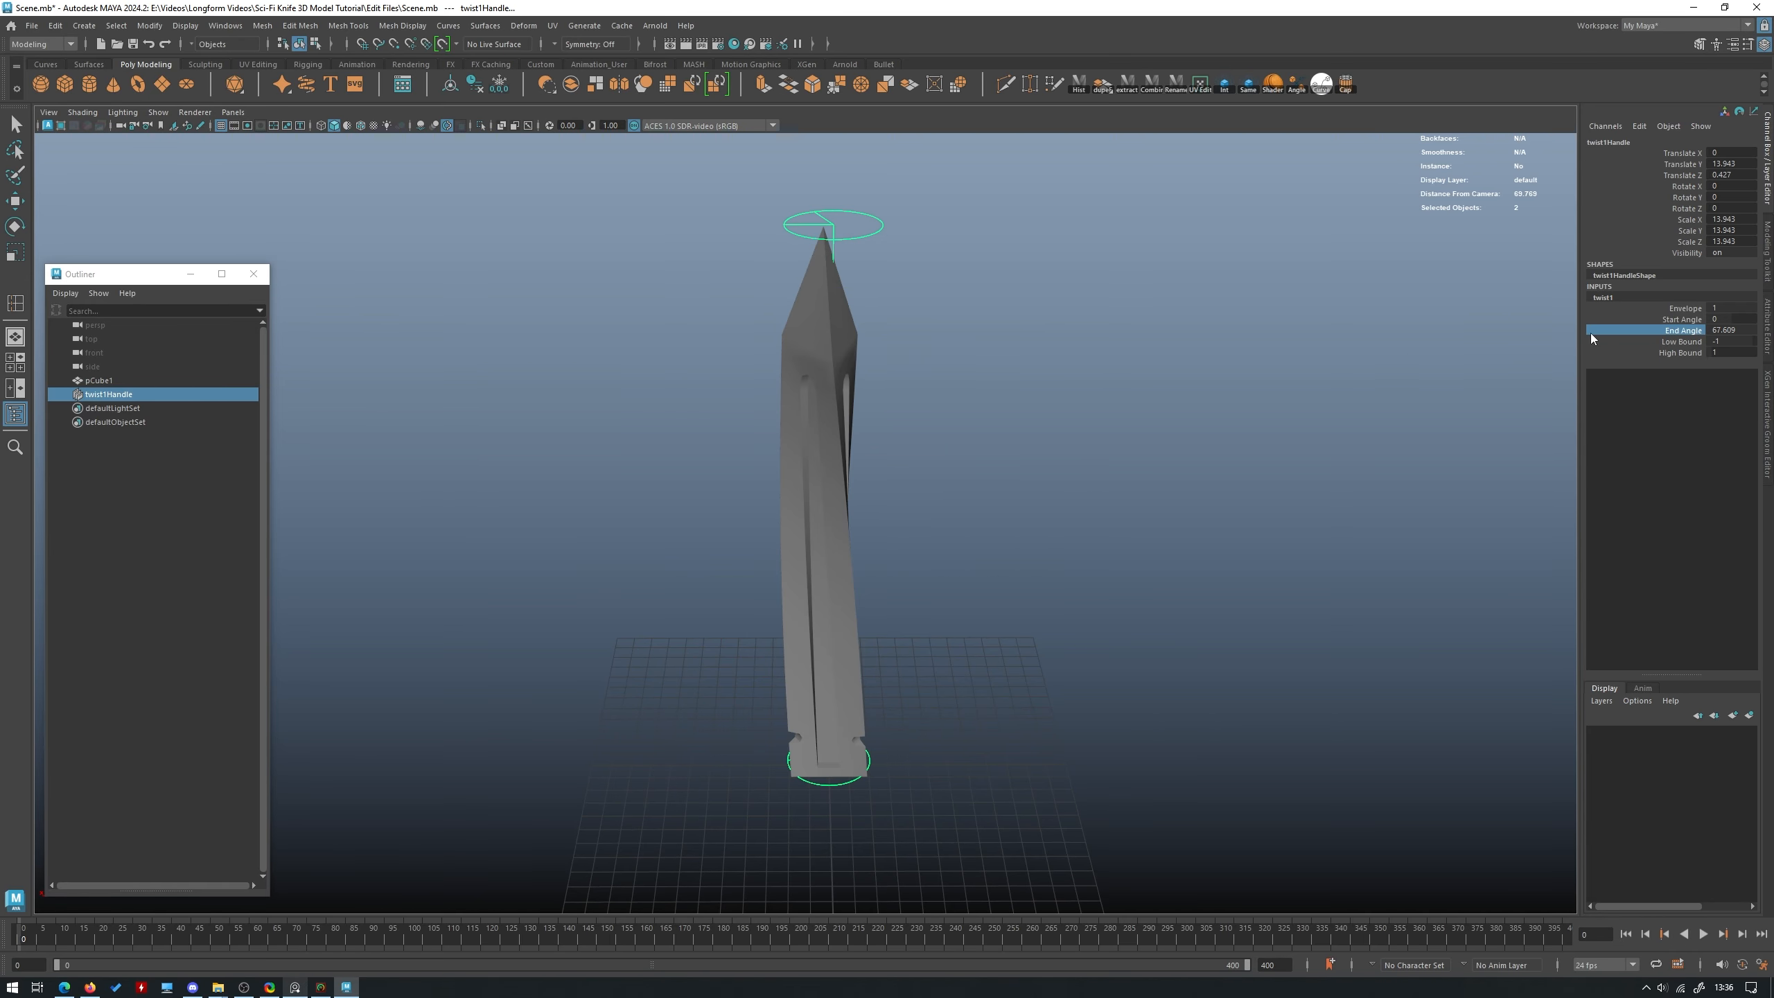
Try a Start Angle of about -87 on the twist, and undo that change.
left_click(1683, 319)
middle_click_drag(1118, 399, 1060, 425)
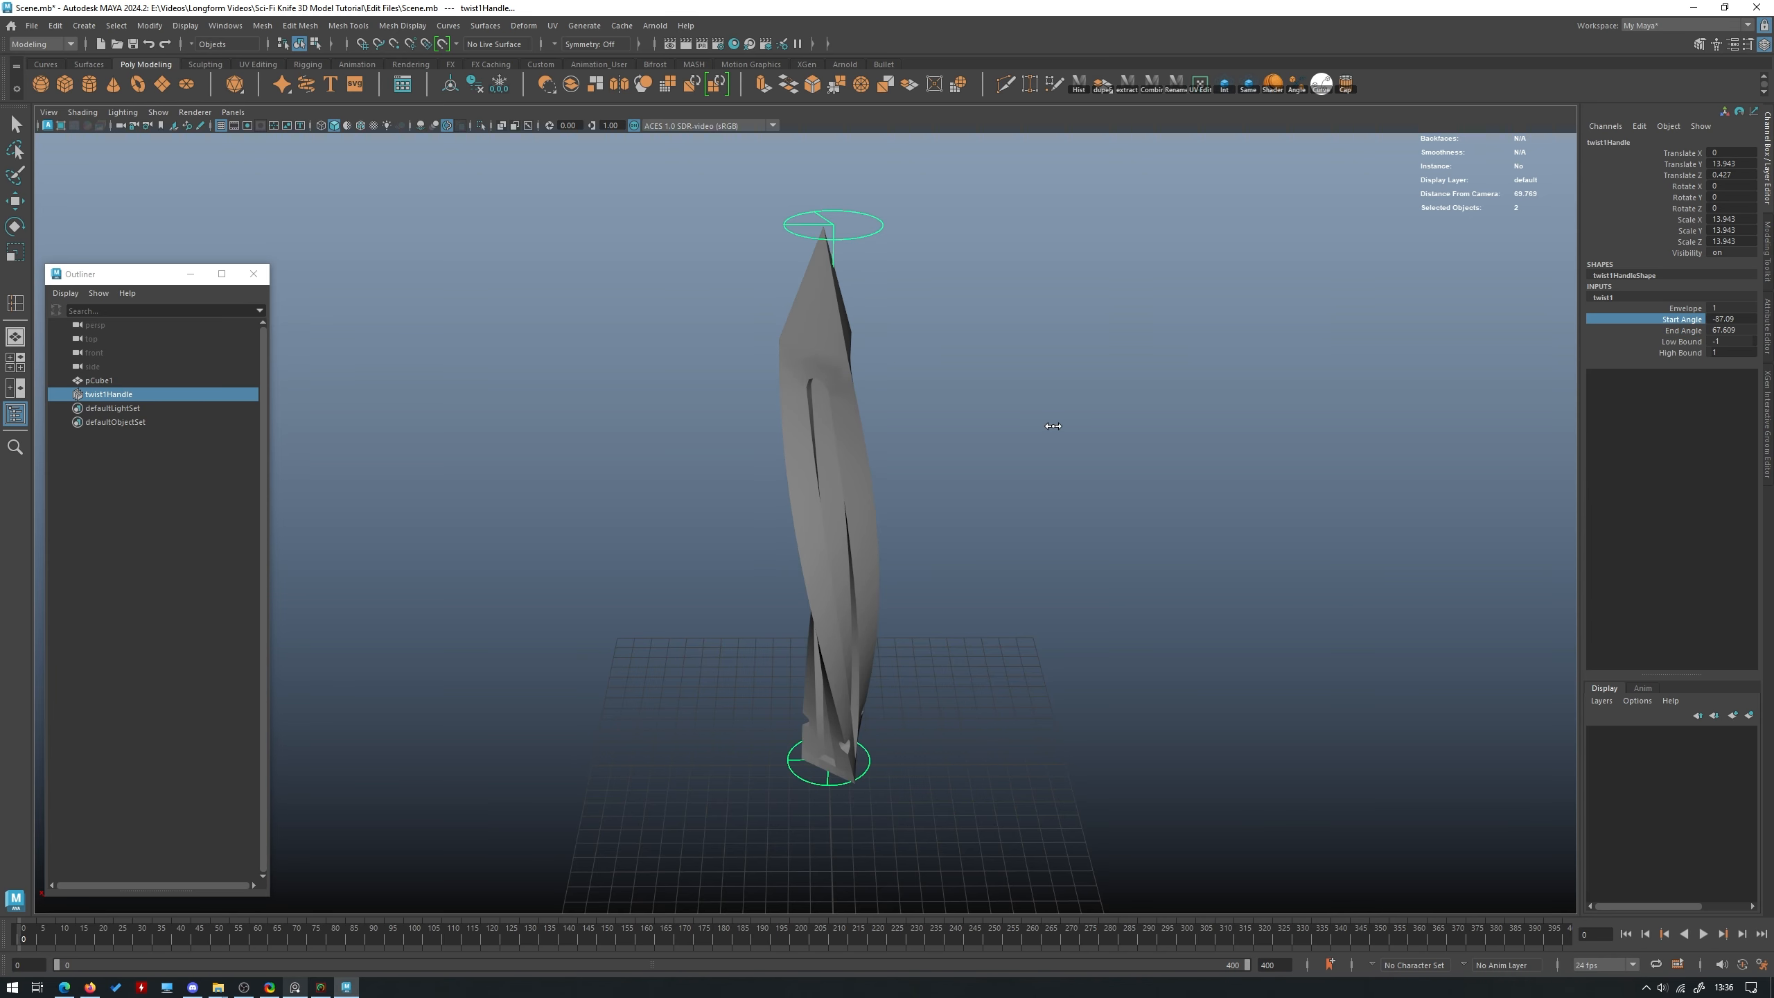
left_click_drag(1060, 424, 1088, 487, "alt")
key("ctrl+z")
Raise the twist's End Angle to about 85, and increase it slightly more while checking the blade from several sides.
left_click(1683, 329)
mouse_move(1089, 487)
middle_mouse_down()
mouse_move(1071, 477)
mouse_move(1091, 491)
middle_mouse_up()
left_click_drag(1092, 492, 961, 444, "alt")
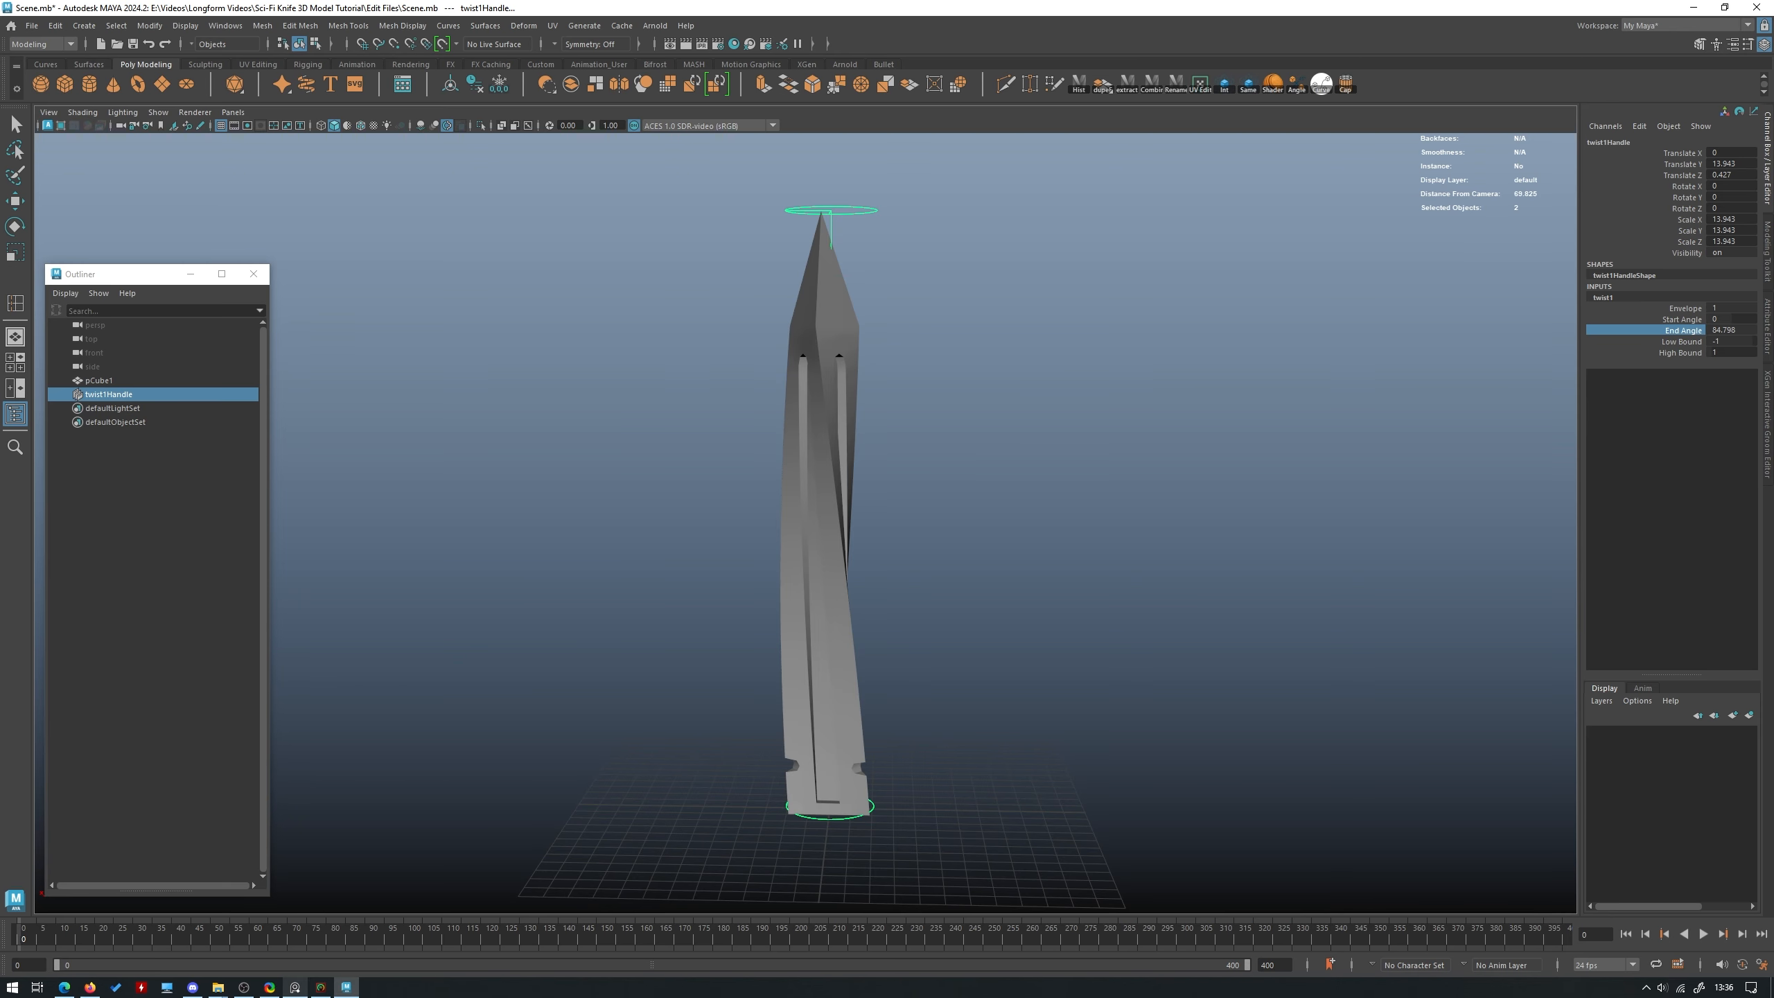
mouse_move(884, 394)
left_mouse_down("alt")
mouse_move(681, 424)
mouse_move(873, 397)
left_mouse_up("alt")
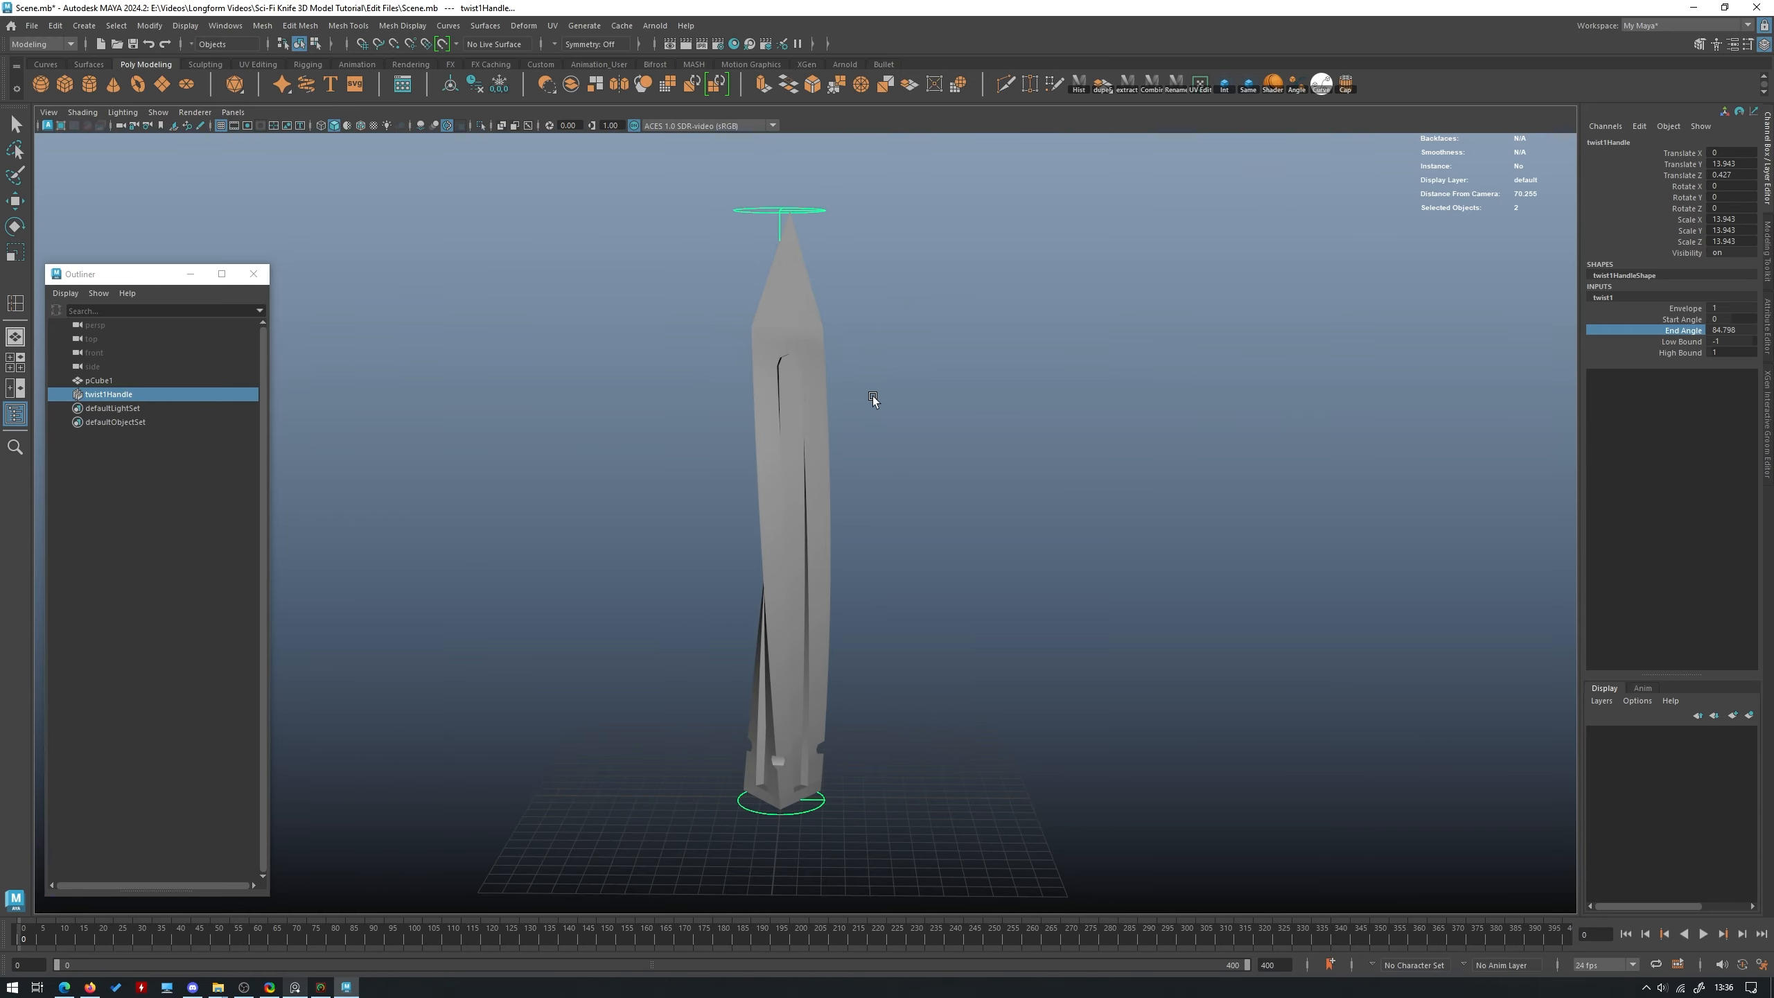
middle_click_drag(873, 397, 905, 397)
left_click_drag(903, 444, 598, 460, "alt")
Delete the blade's construction history to bake in the twist, and inspect the resulting mesh.
left_click(810, 458)
key("alt+shift+d")
left_click(959, 400)
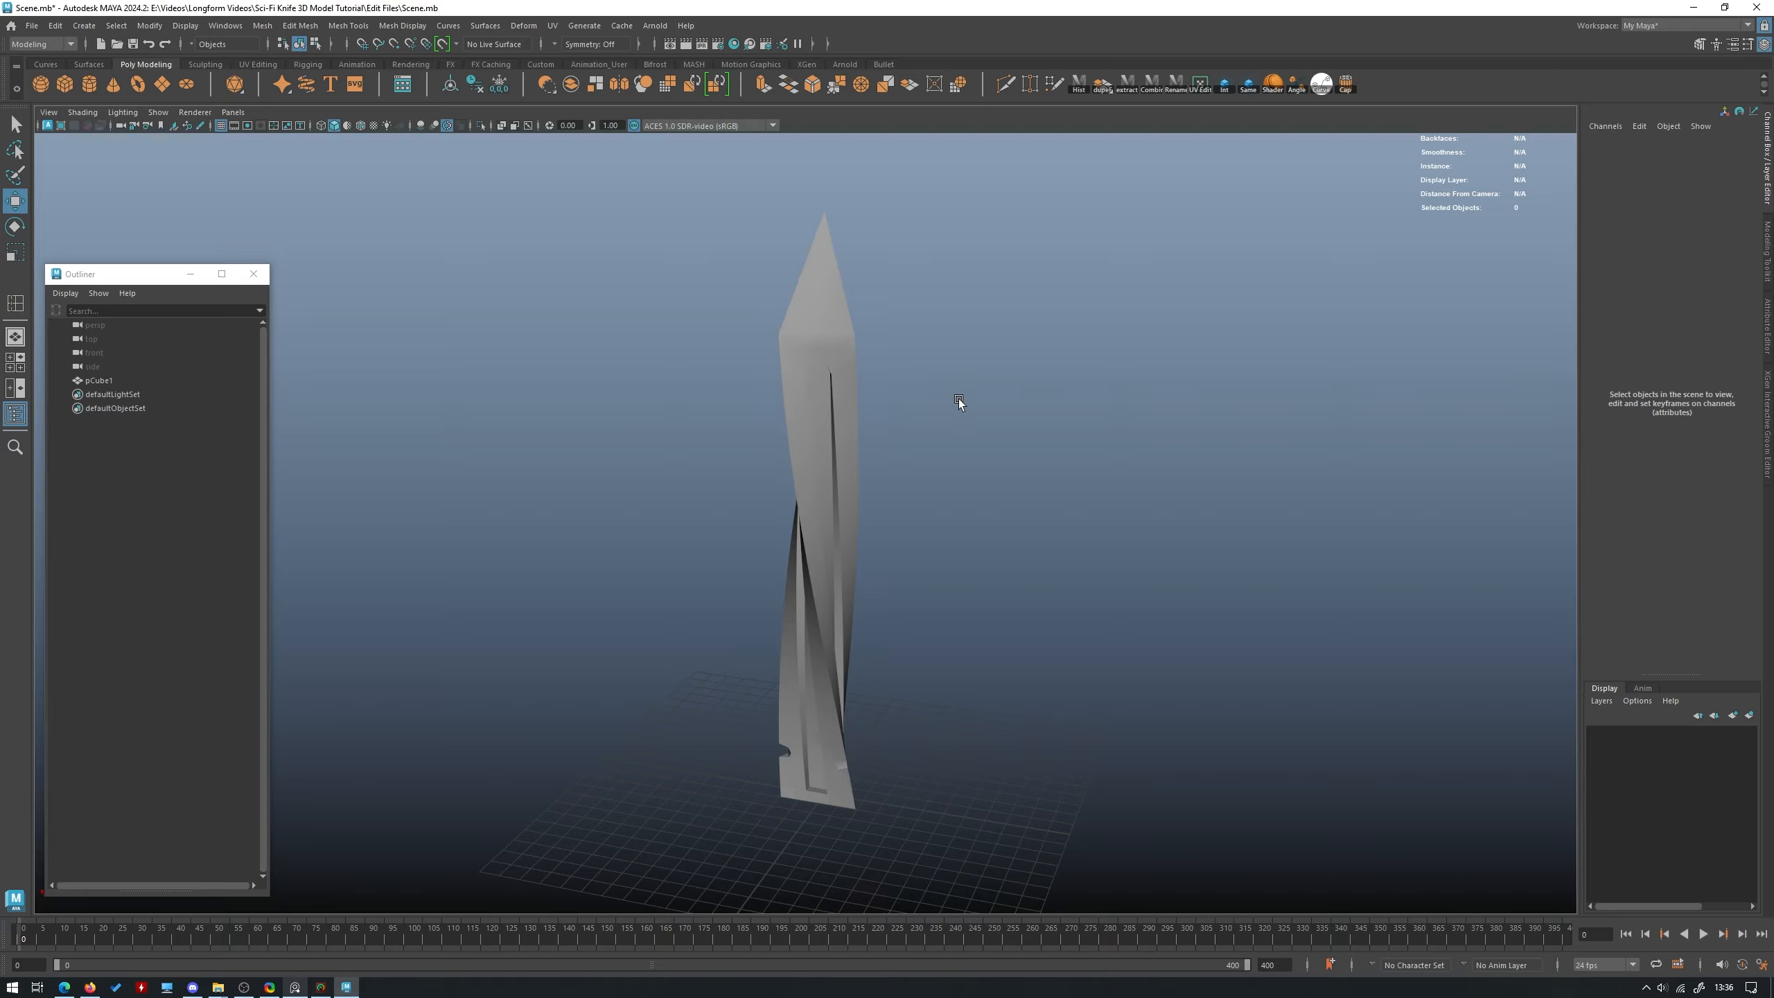
left_click_drag(959, 400, 1001, 474, "alt")
scroll(906, 600, "up", 3)
left_click(846, 573)
left_click(1001, 476)
left_click(811, 737)
left_click_drag(865, 497, 898, 463, "alt")
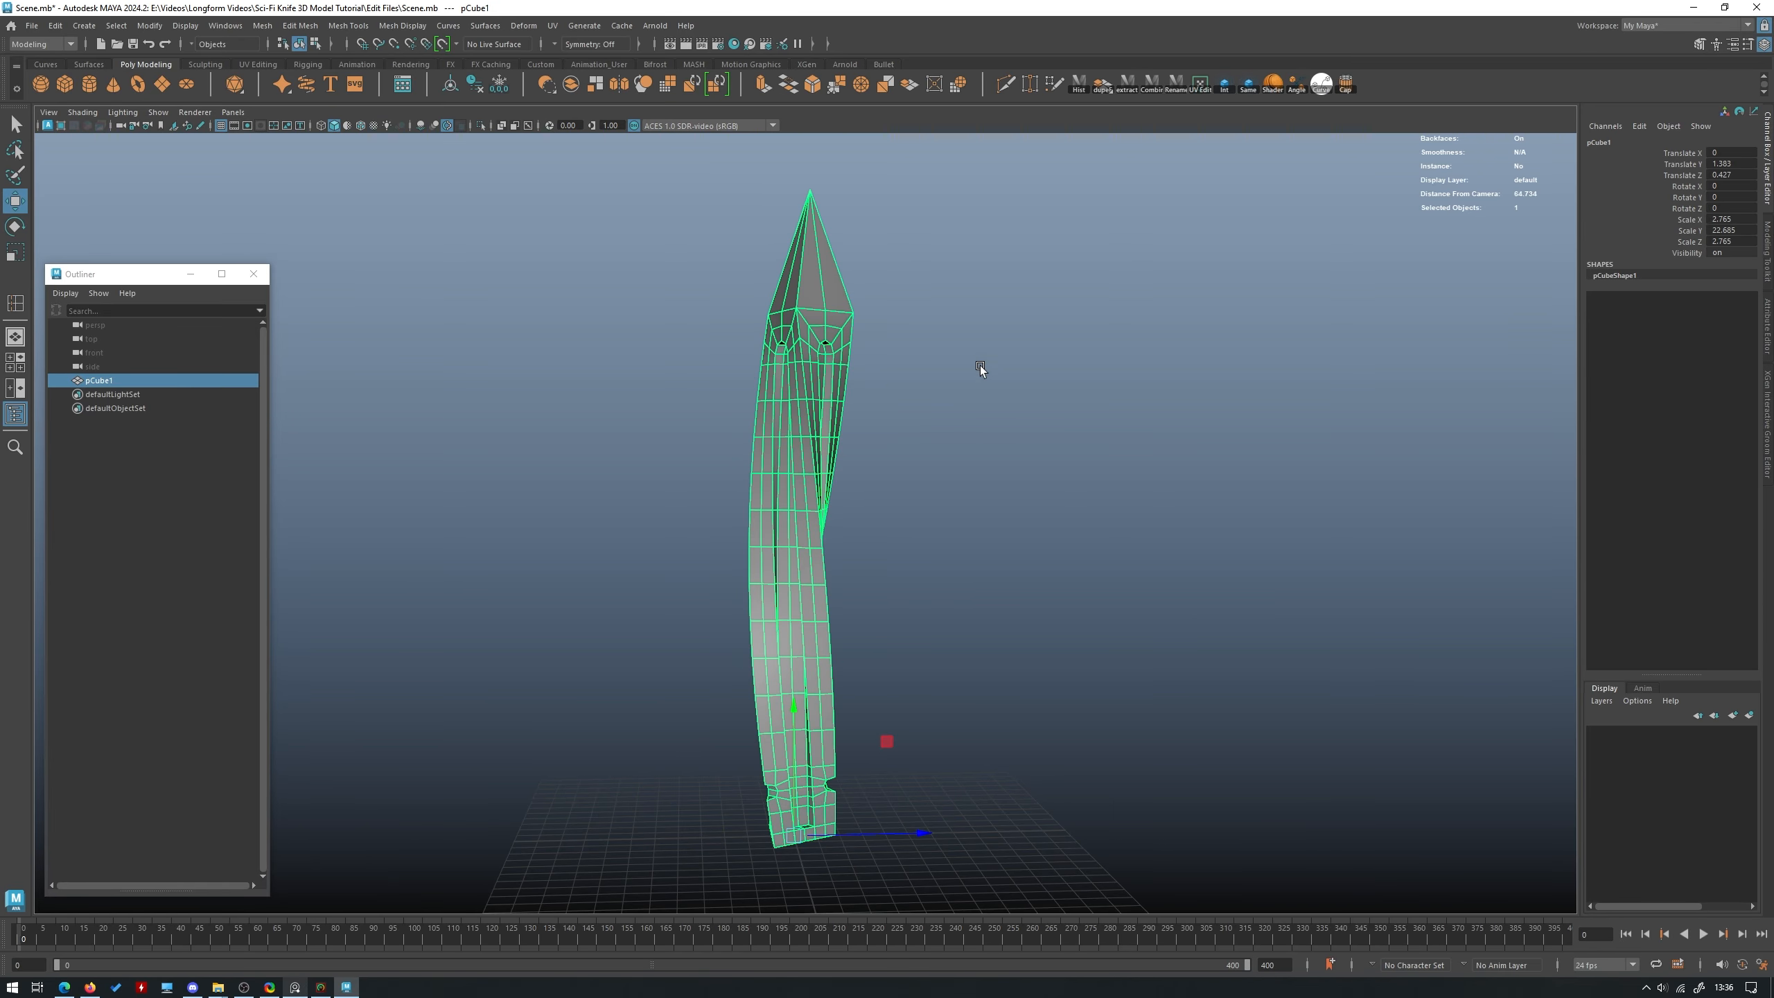
left_click_drag(980, 365, 965, 381, "alt")
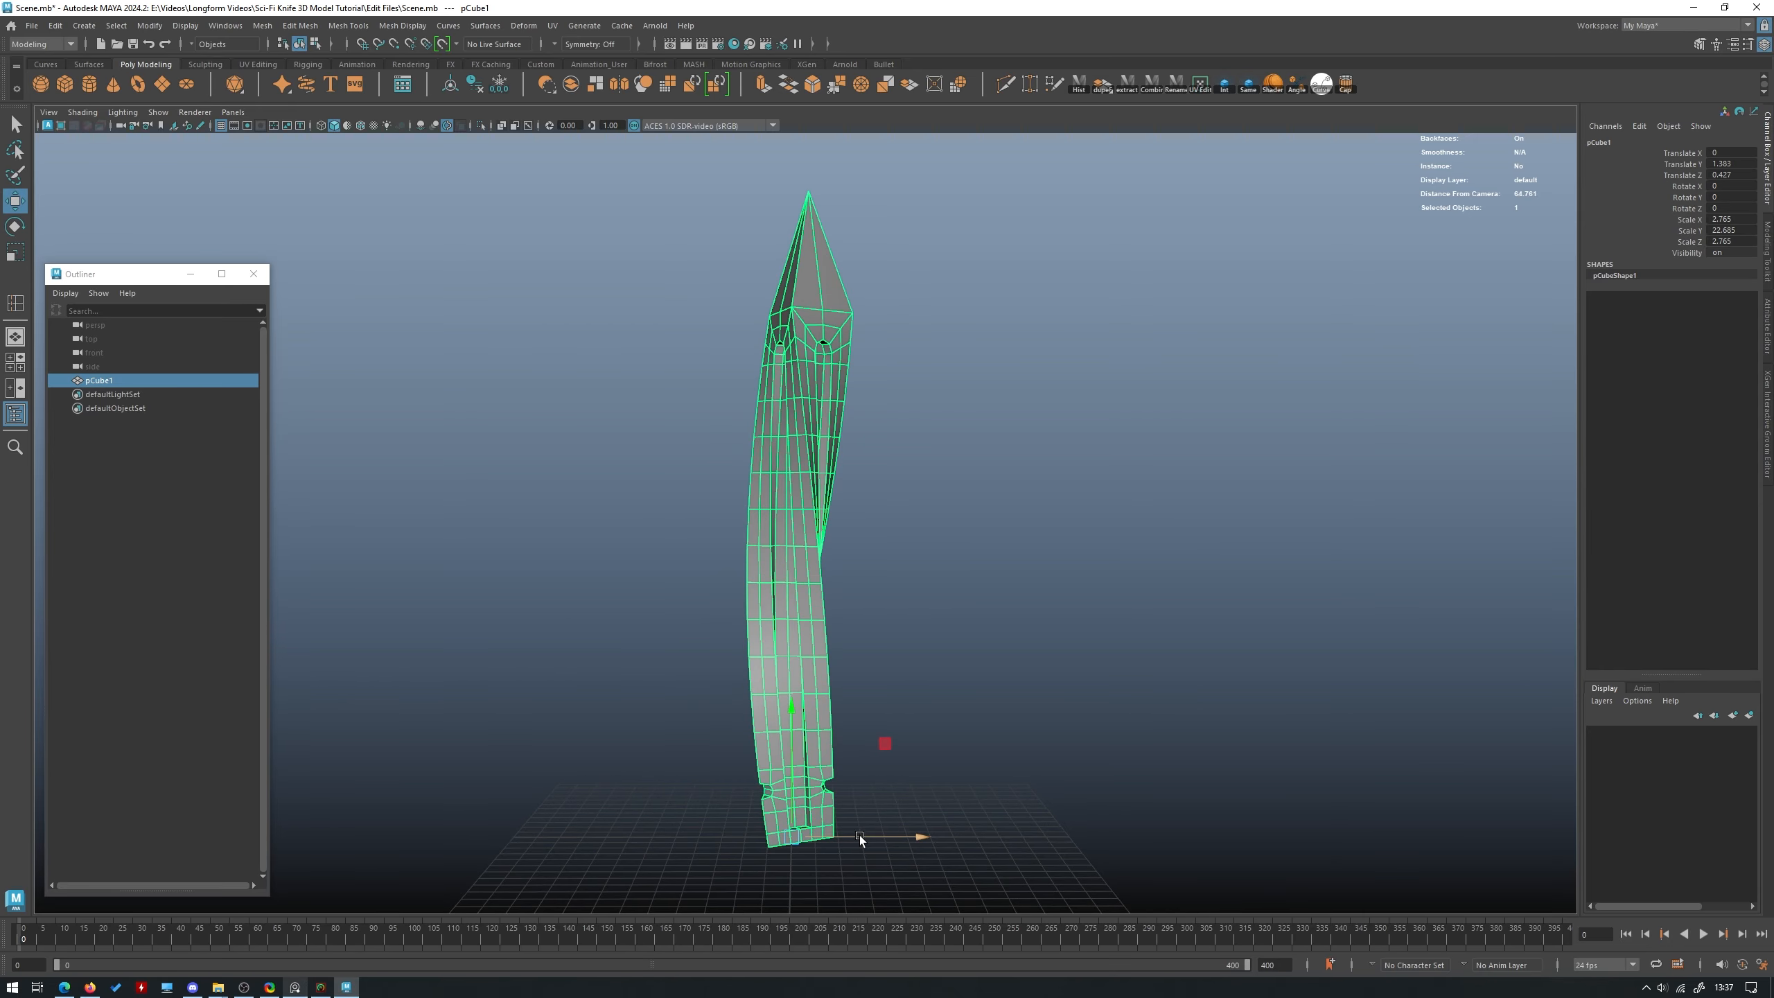
Snap the blade to the grid's centre along Z with its pivot centred, and freeze its transformations.
left_click_drag(856, 833, 851, 833)
key("ctrl+z")
key("ctrl+z")
left_click_drag(856, 513, 792, 840)
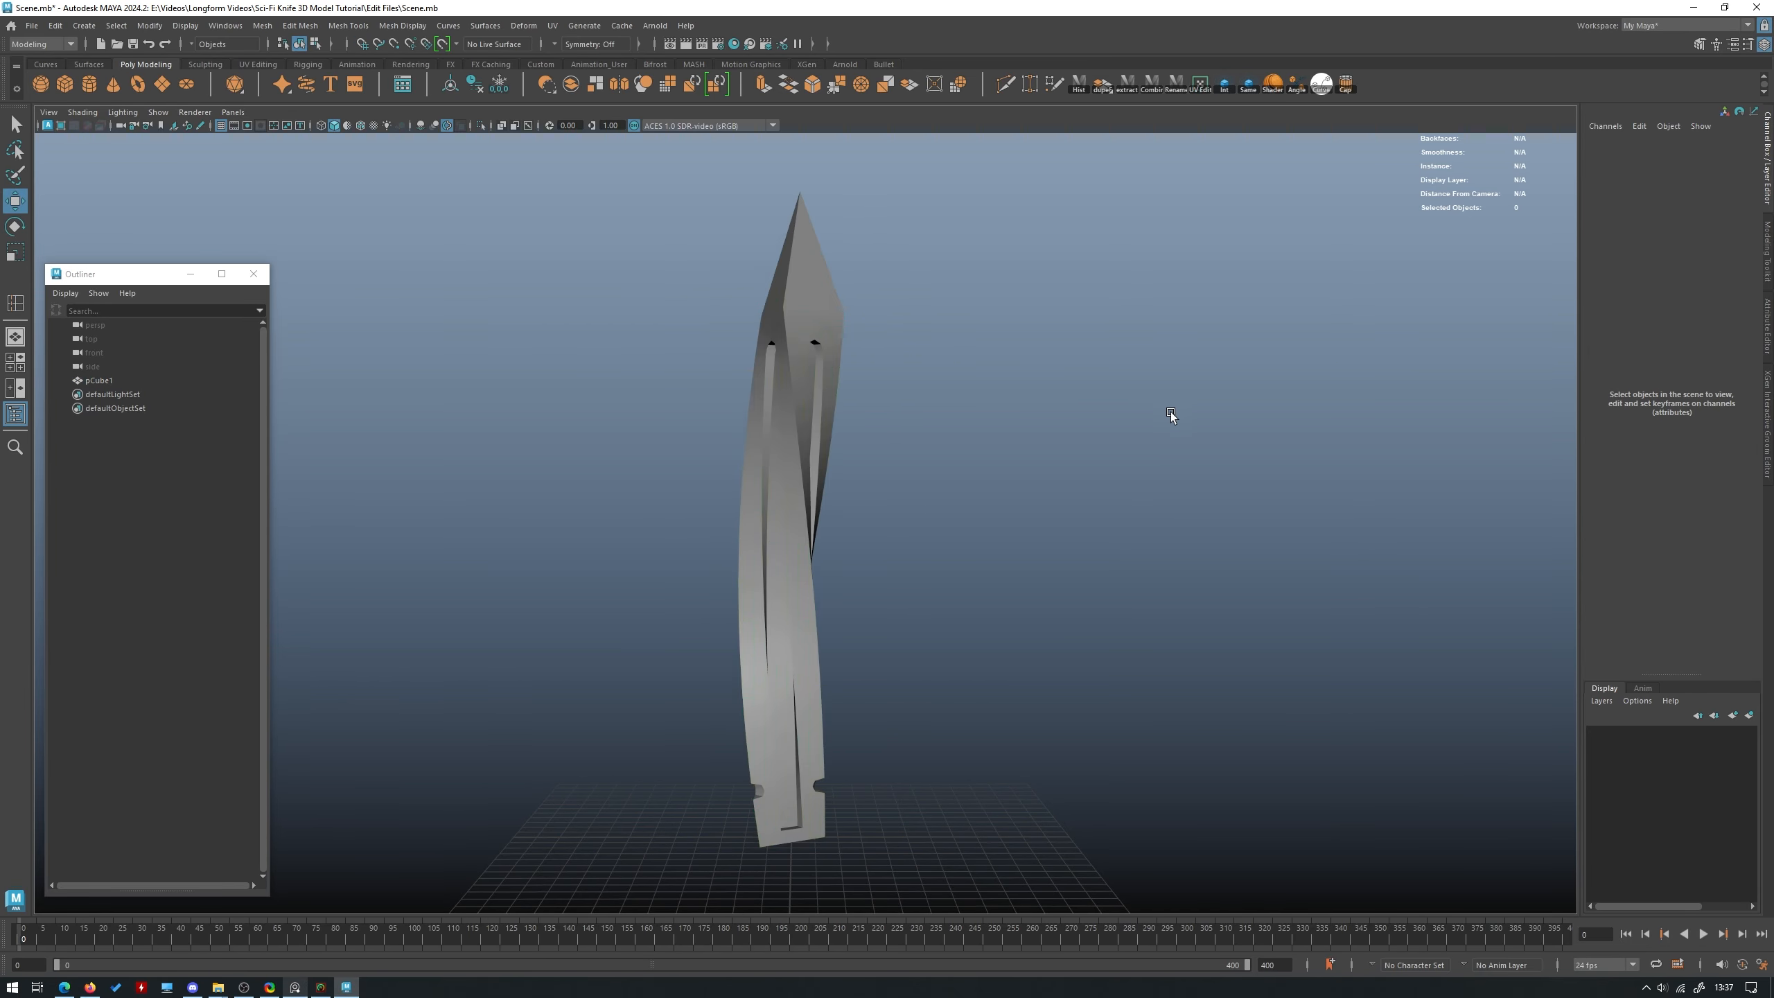
left_click(816, 396)
Add a nonlinear Flare deformer to the blade and examine its handle around the mesh.
left_click_drag(1011, 368, 803, 316, "alt")
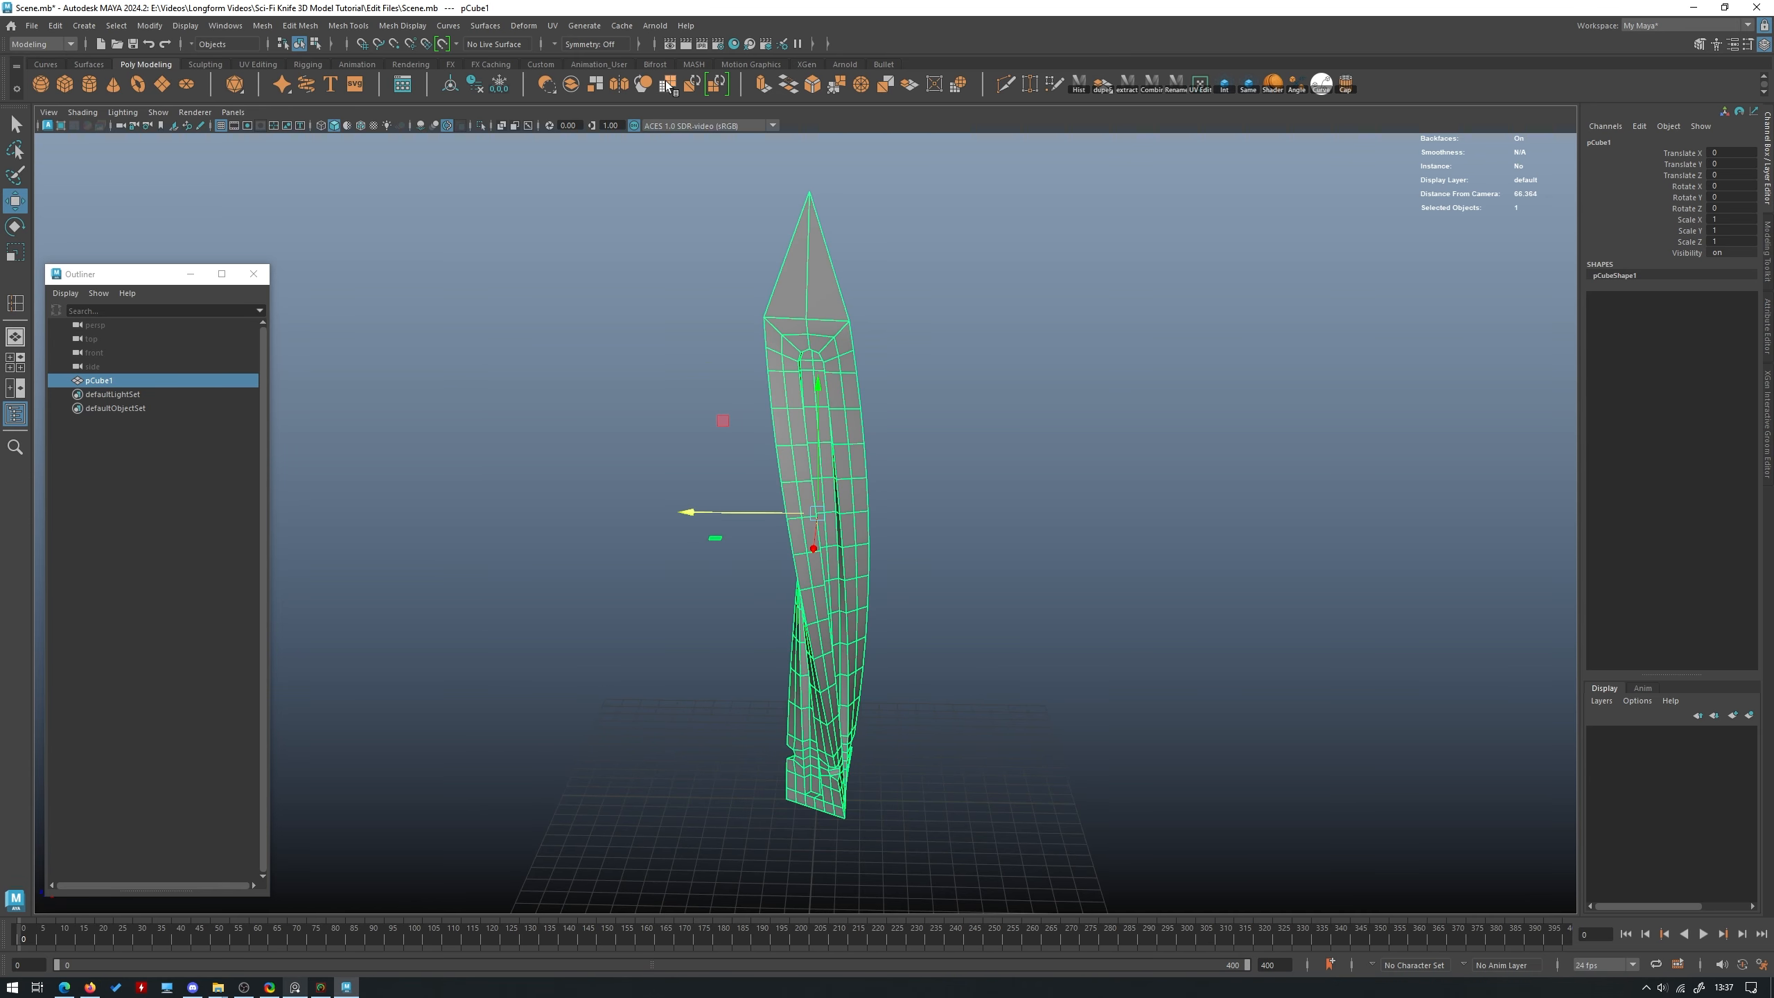
left_click(524, 26)
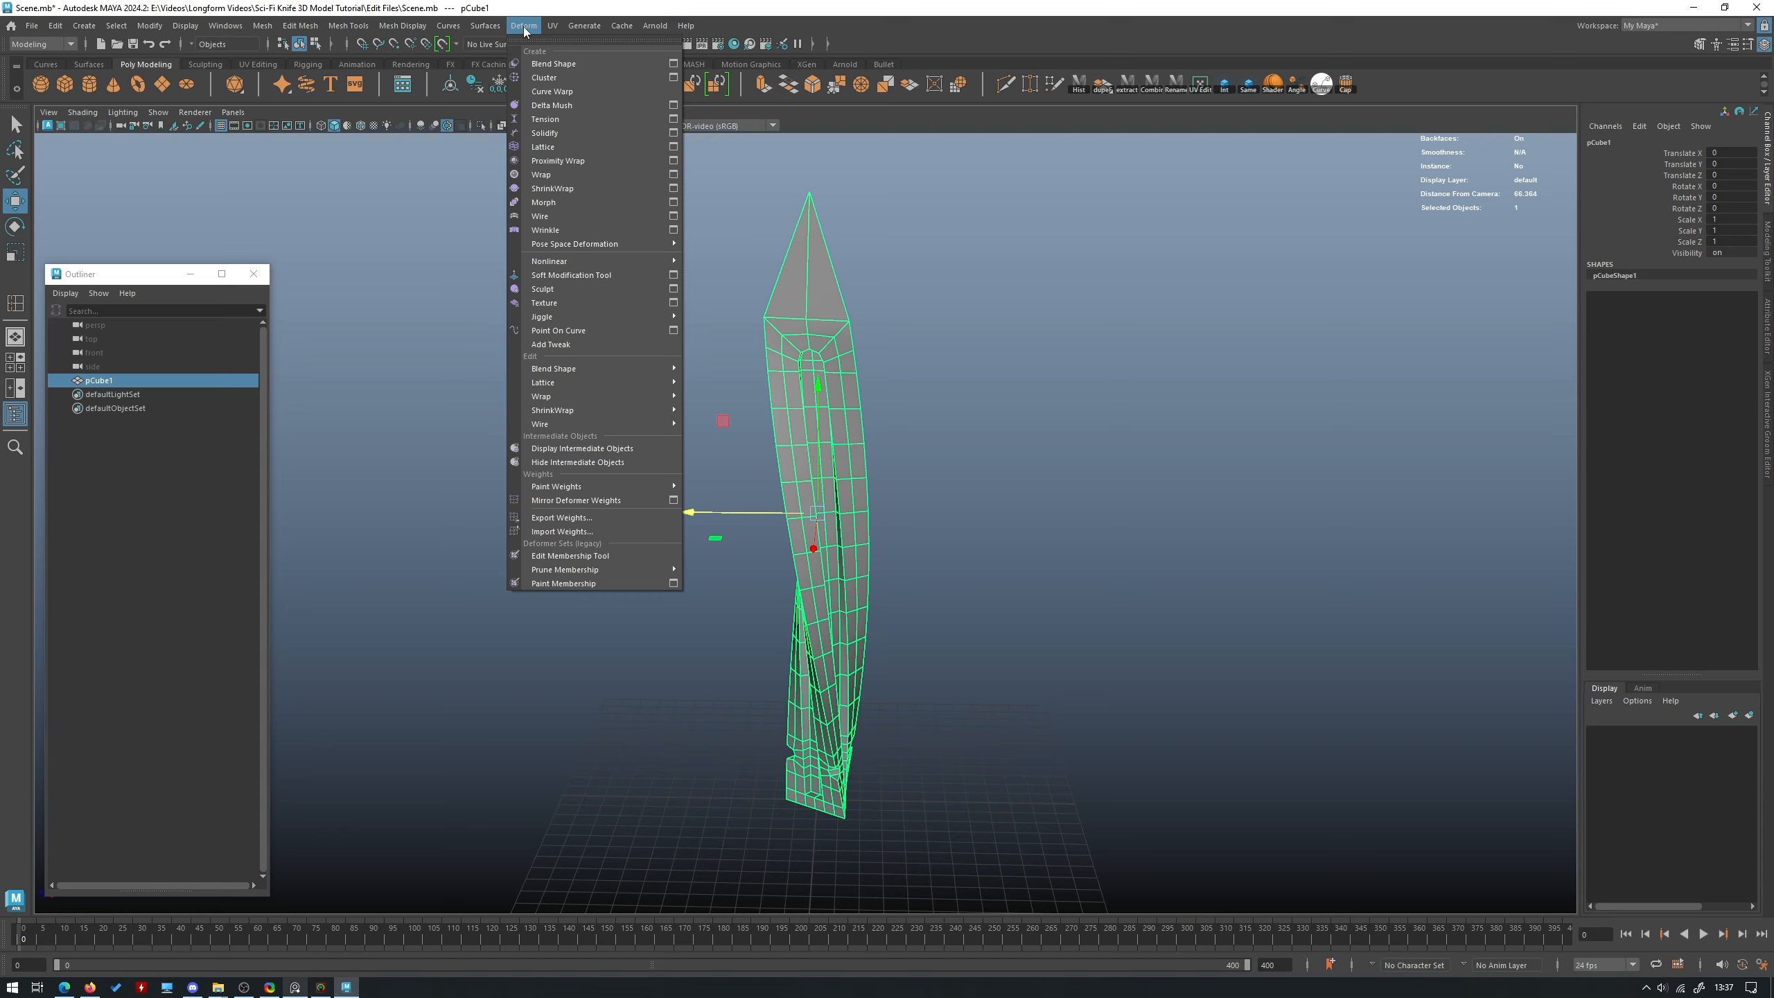
mouse_move(601, 260)
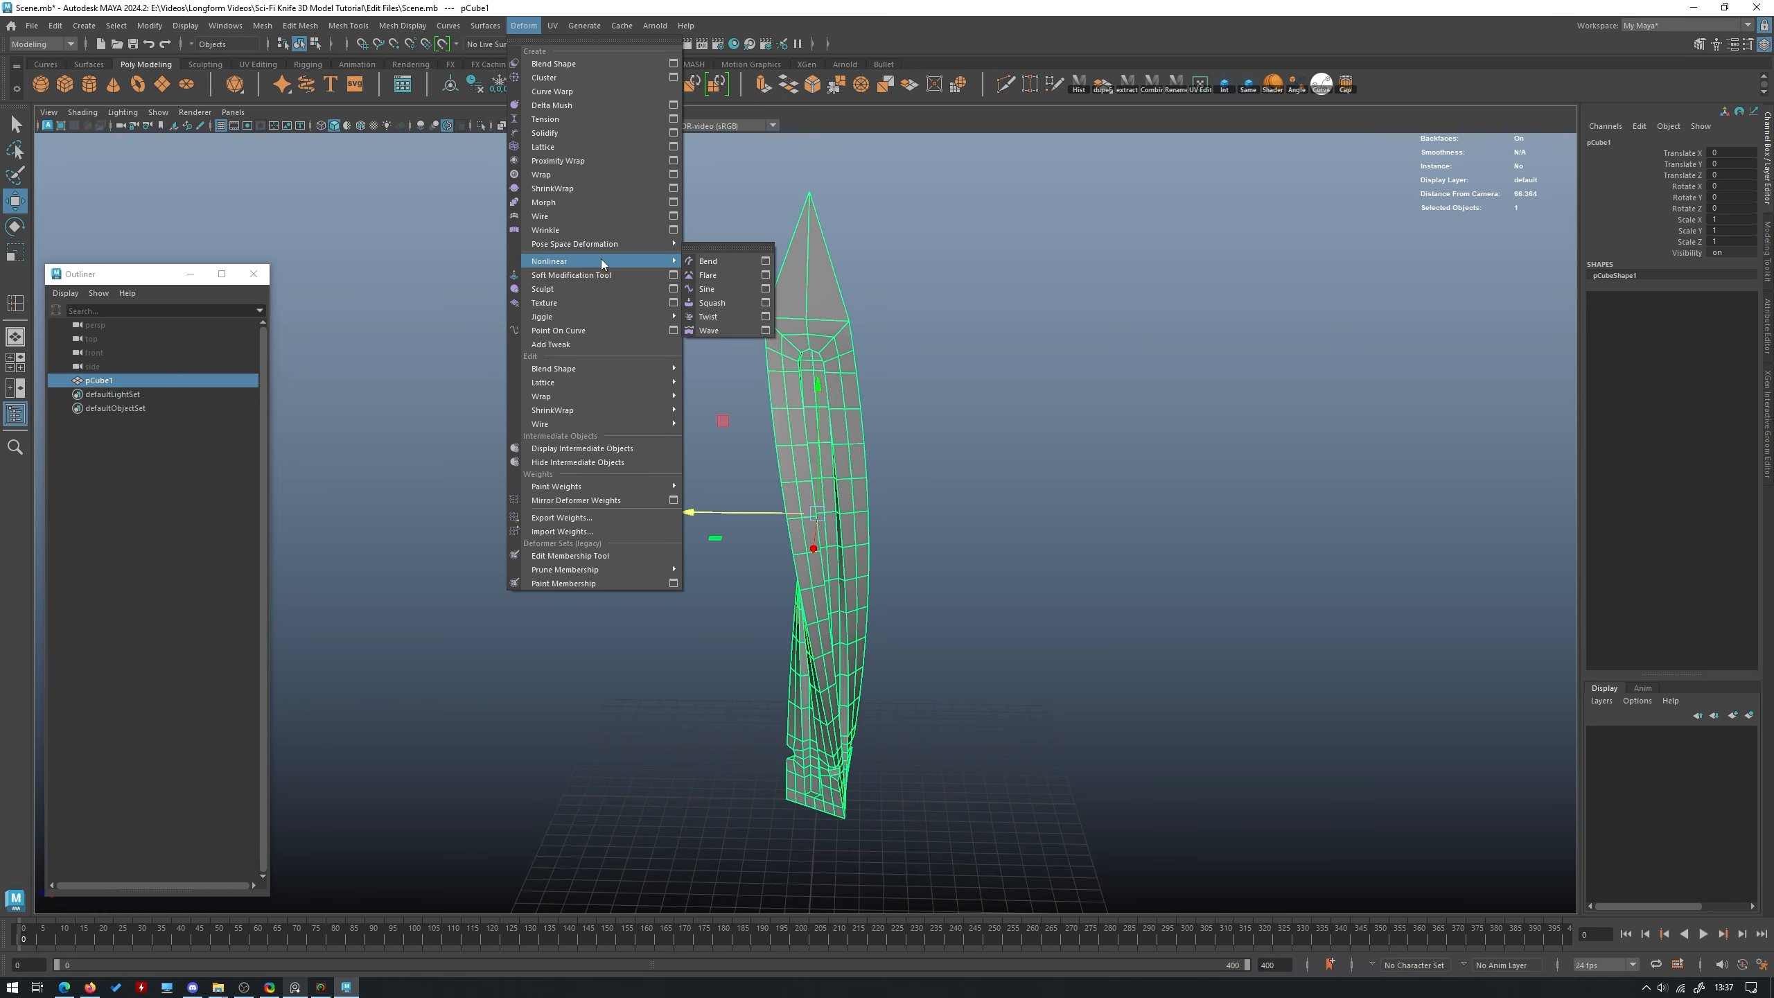
left_click(718, 276)
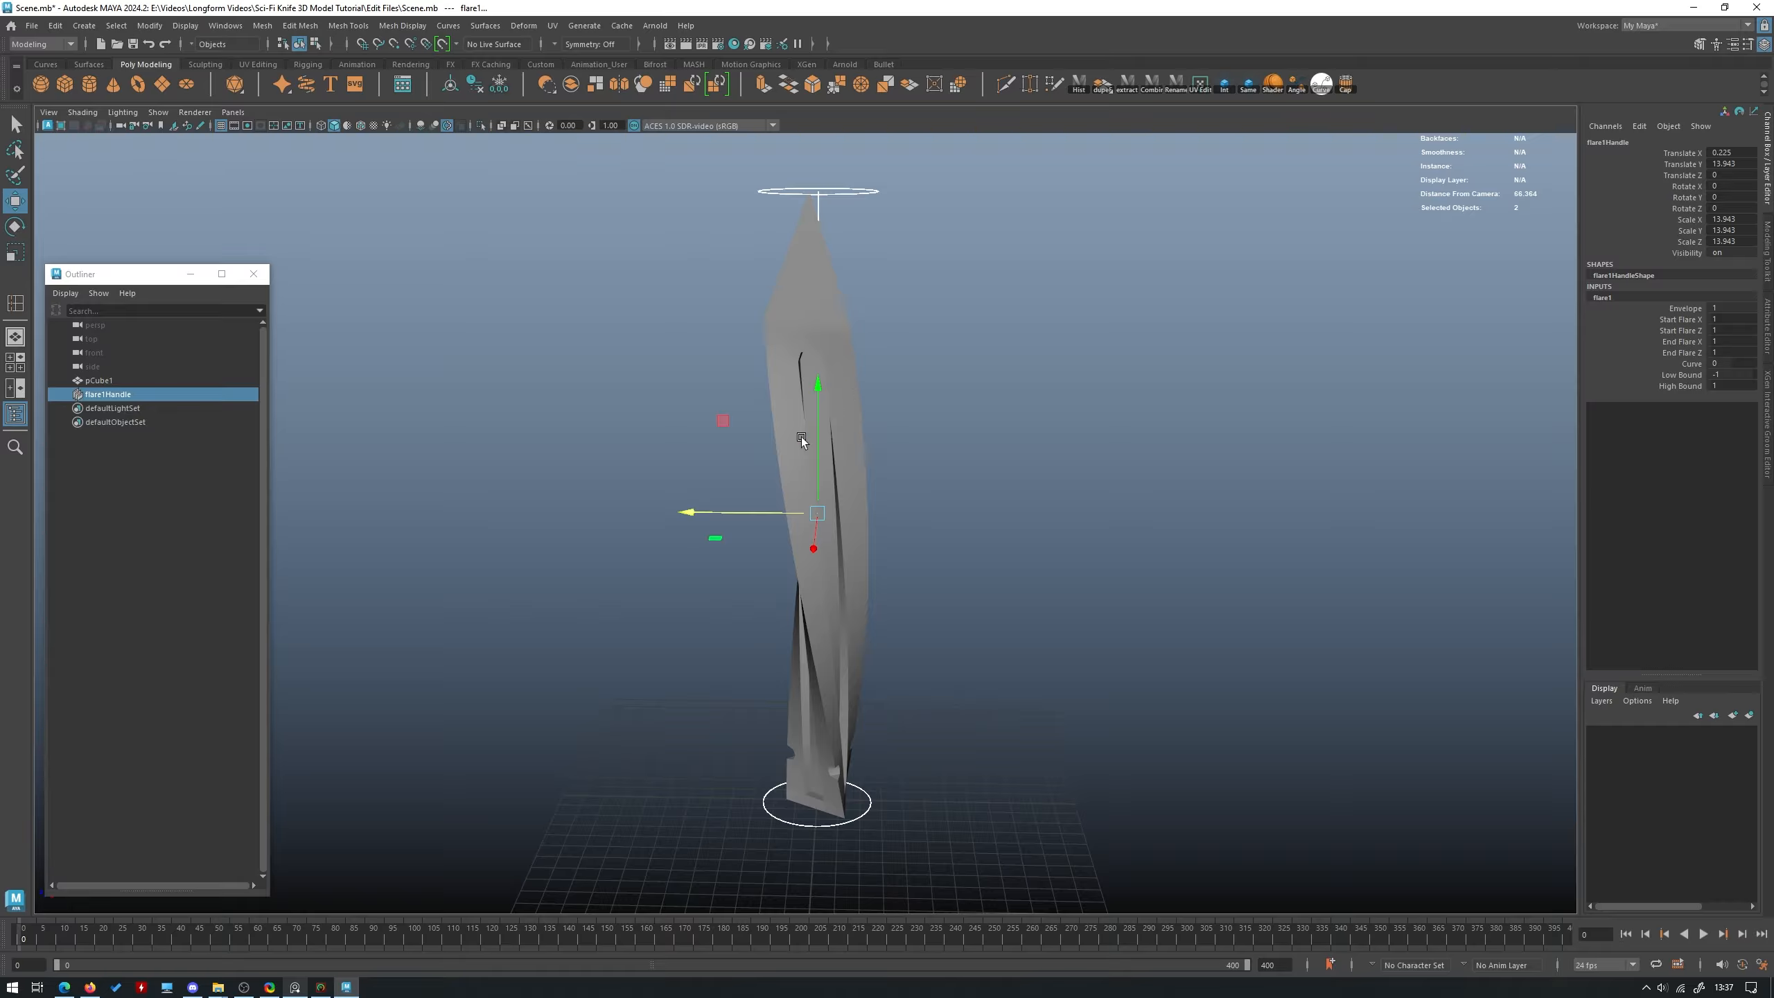
left_click_drag(966, 468, 1015, 348, "alt")
left_click_drag(896, 525, 1447, 330, "alt")
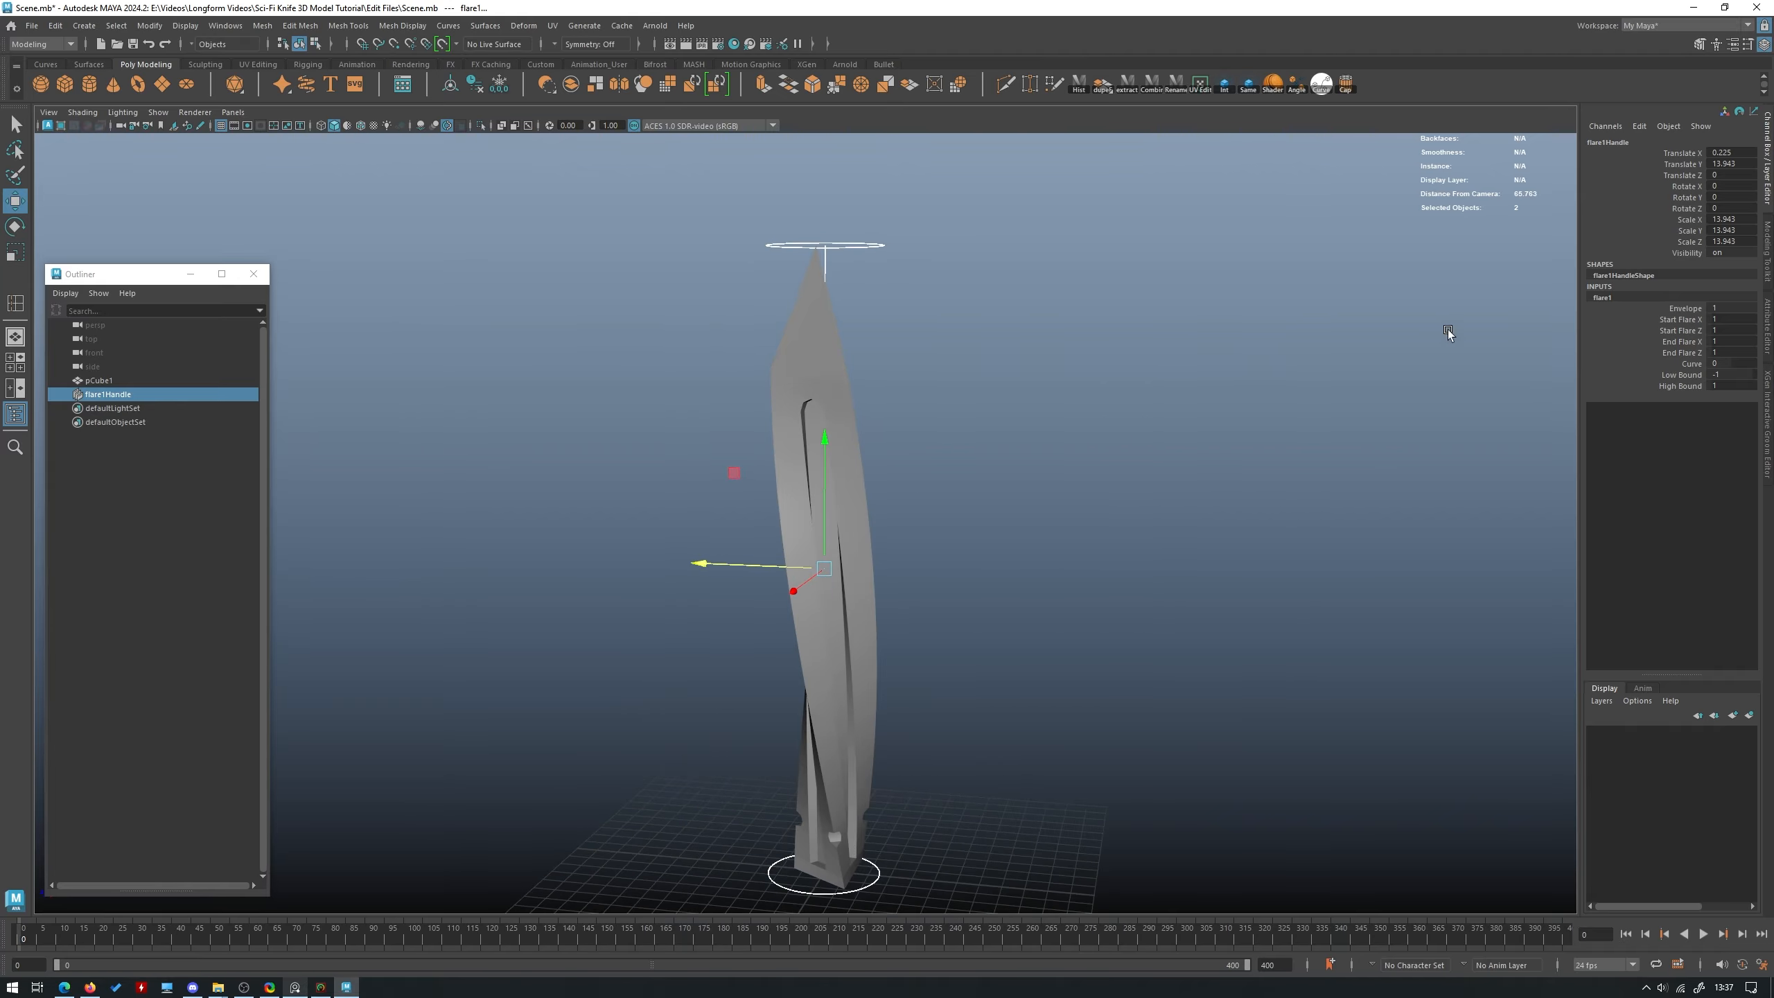
left_click_drag(751, 536, 1469, 290, "alt")
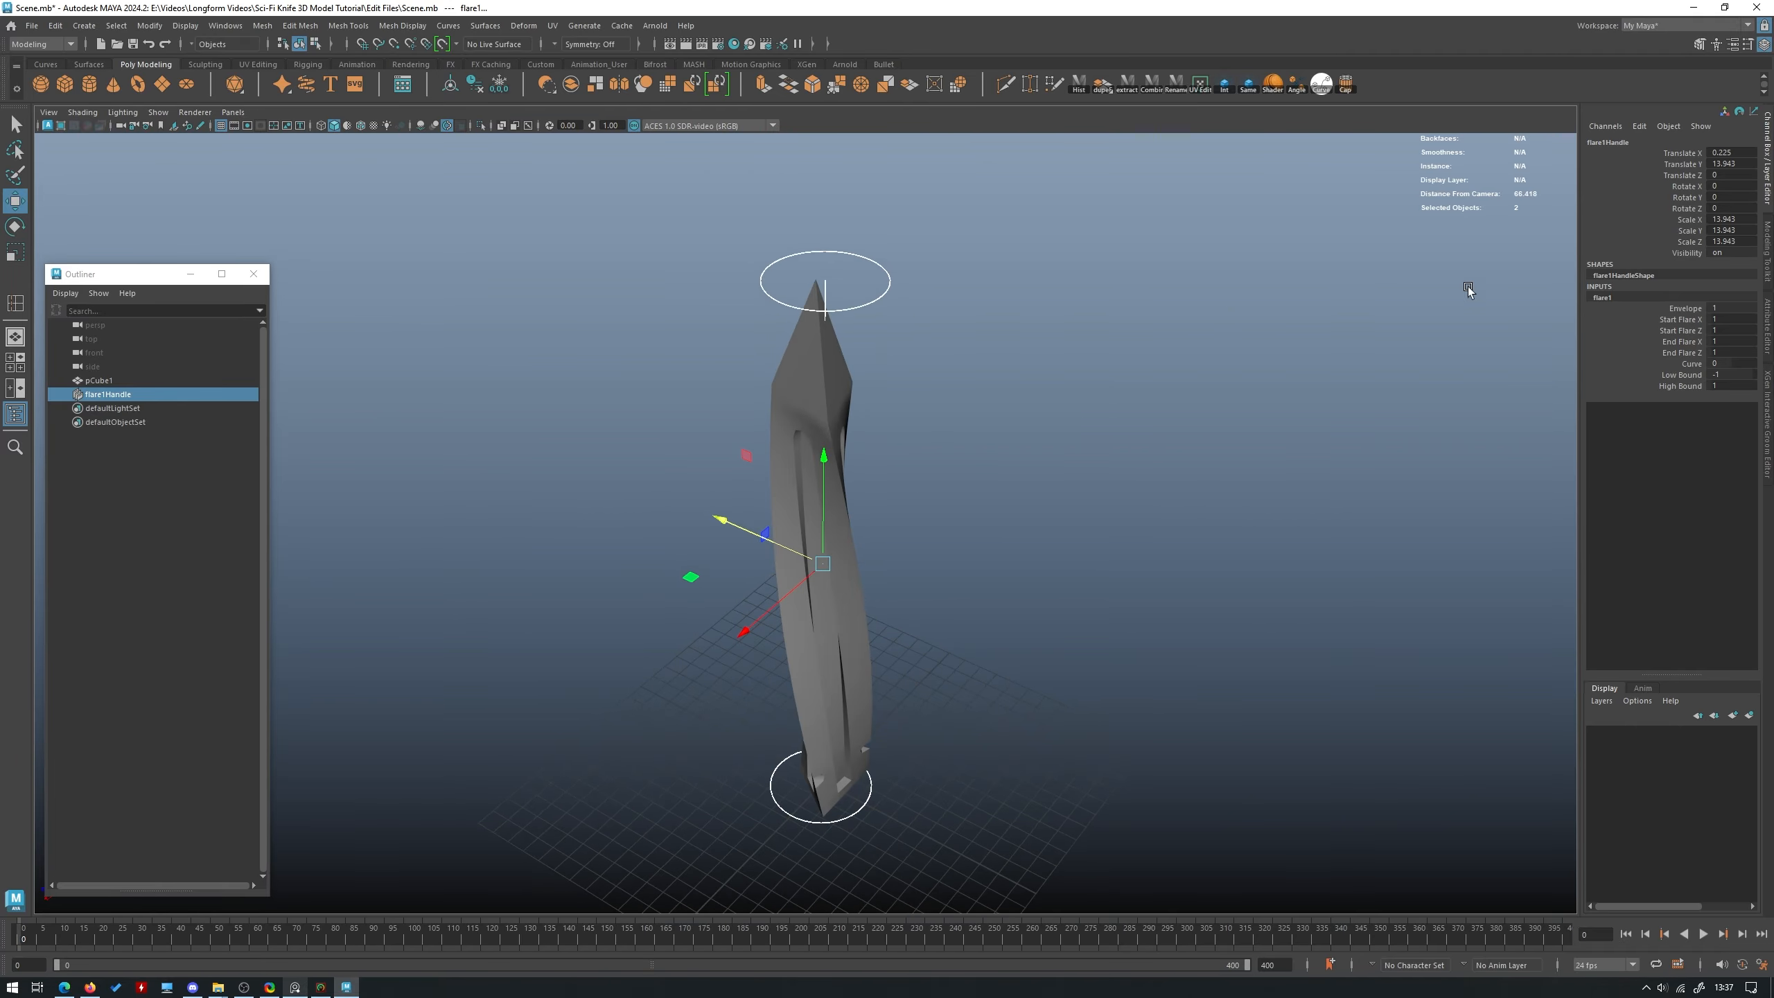
Taper the blade towards its tip by lowering the flare's End Flare X and End Flare Z together to about 0.7.
left_click(1690, 341)
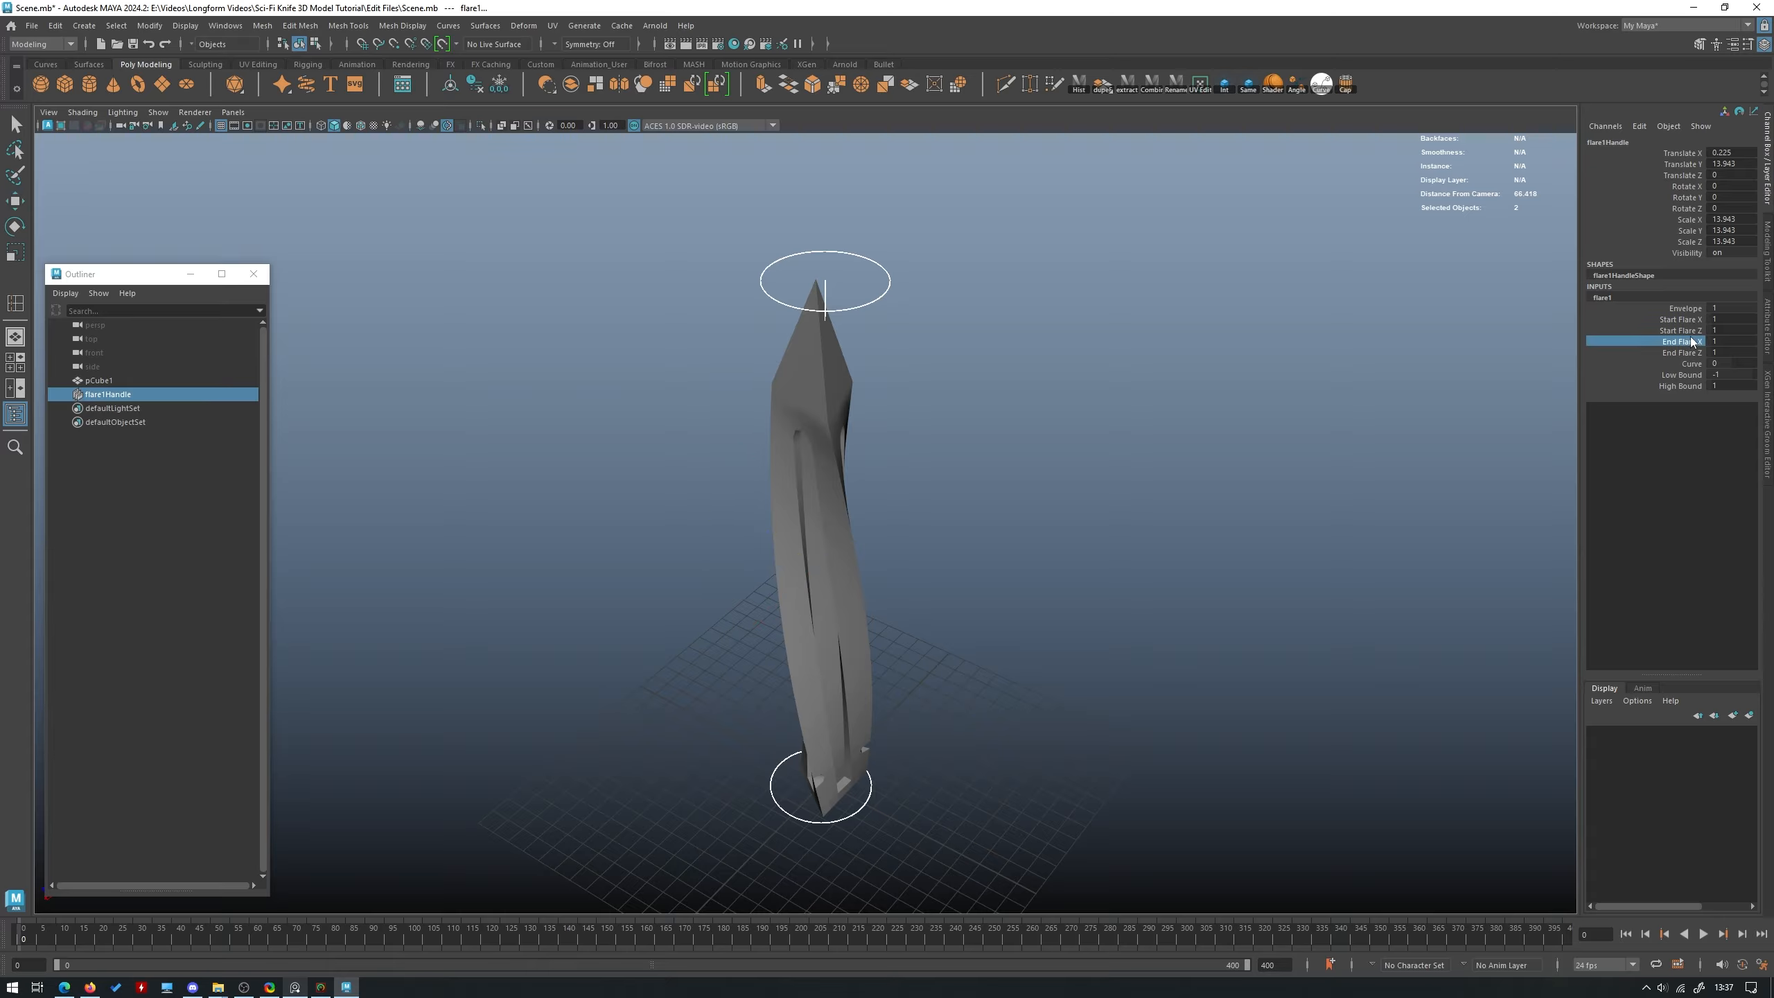
left_click_drag(1166, 416, 1291, 357, "alt")
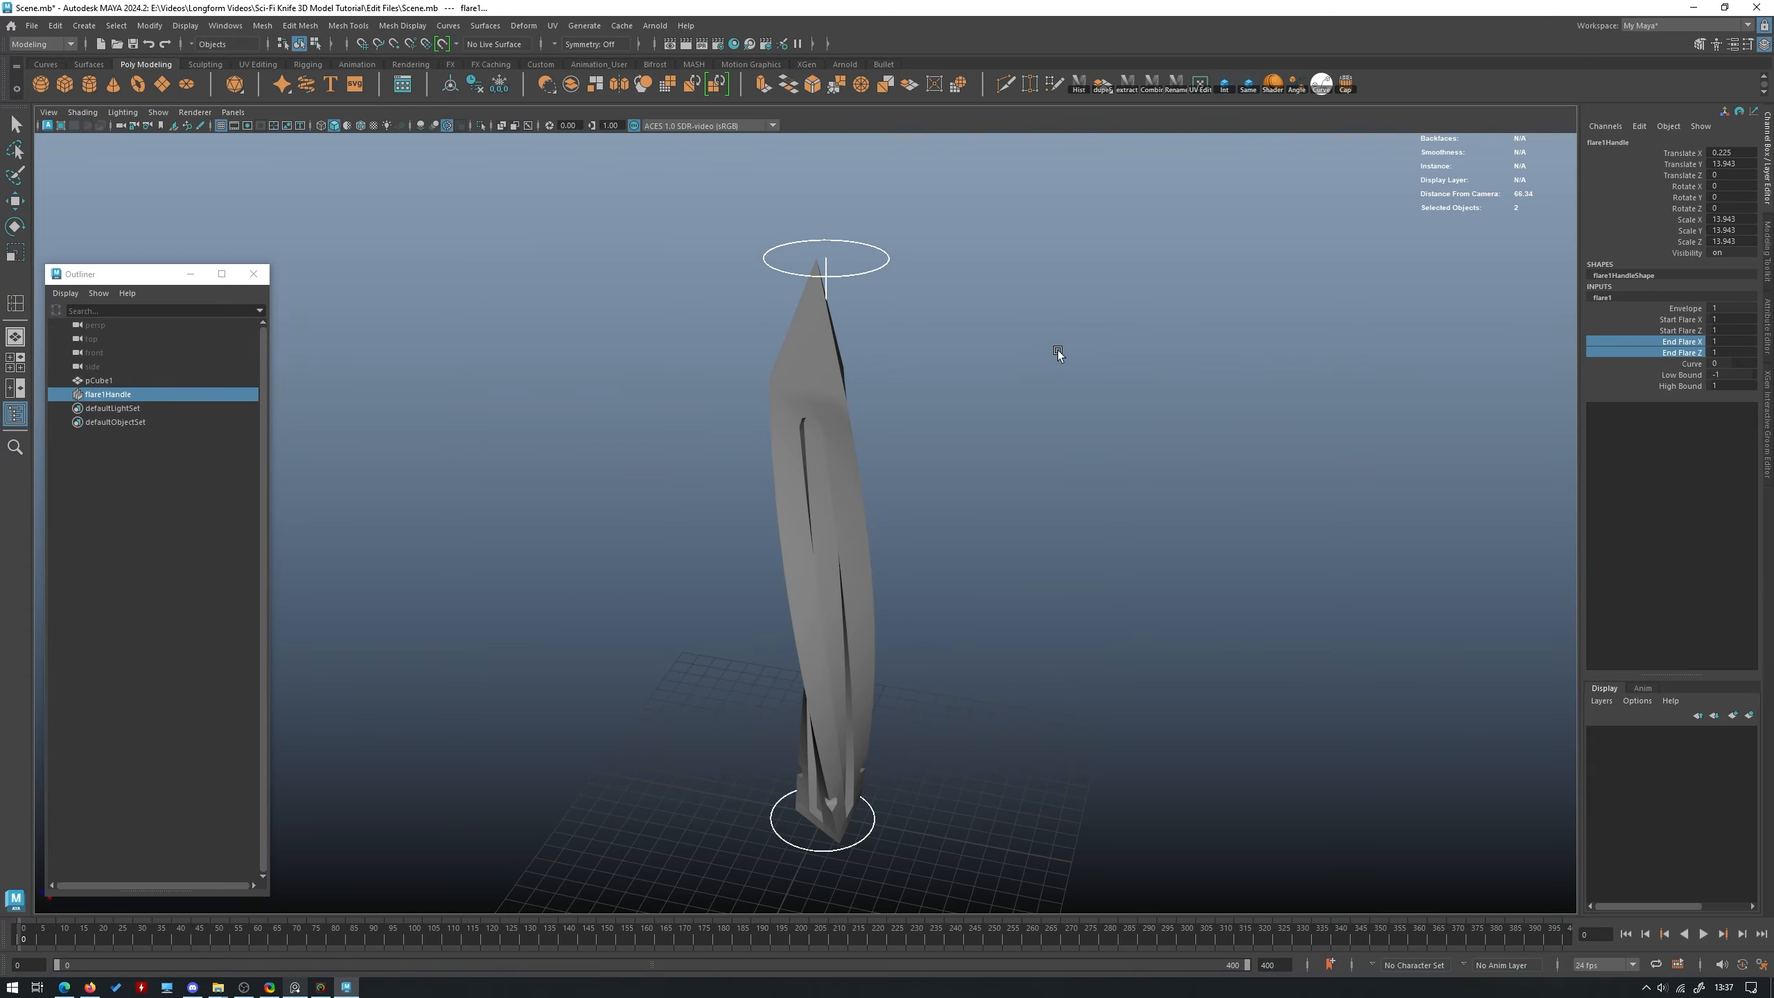
middle_click_drag(988, 340, 973, 355)
left_click_drag(972, 355, 975, 310, "alt")
middle_click_drag(976, 309, 1024, 319)
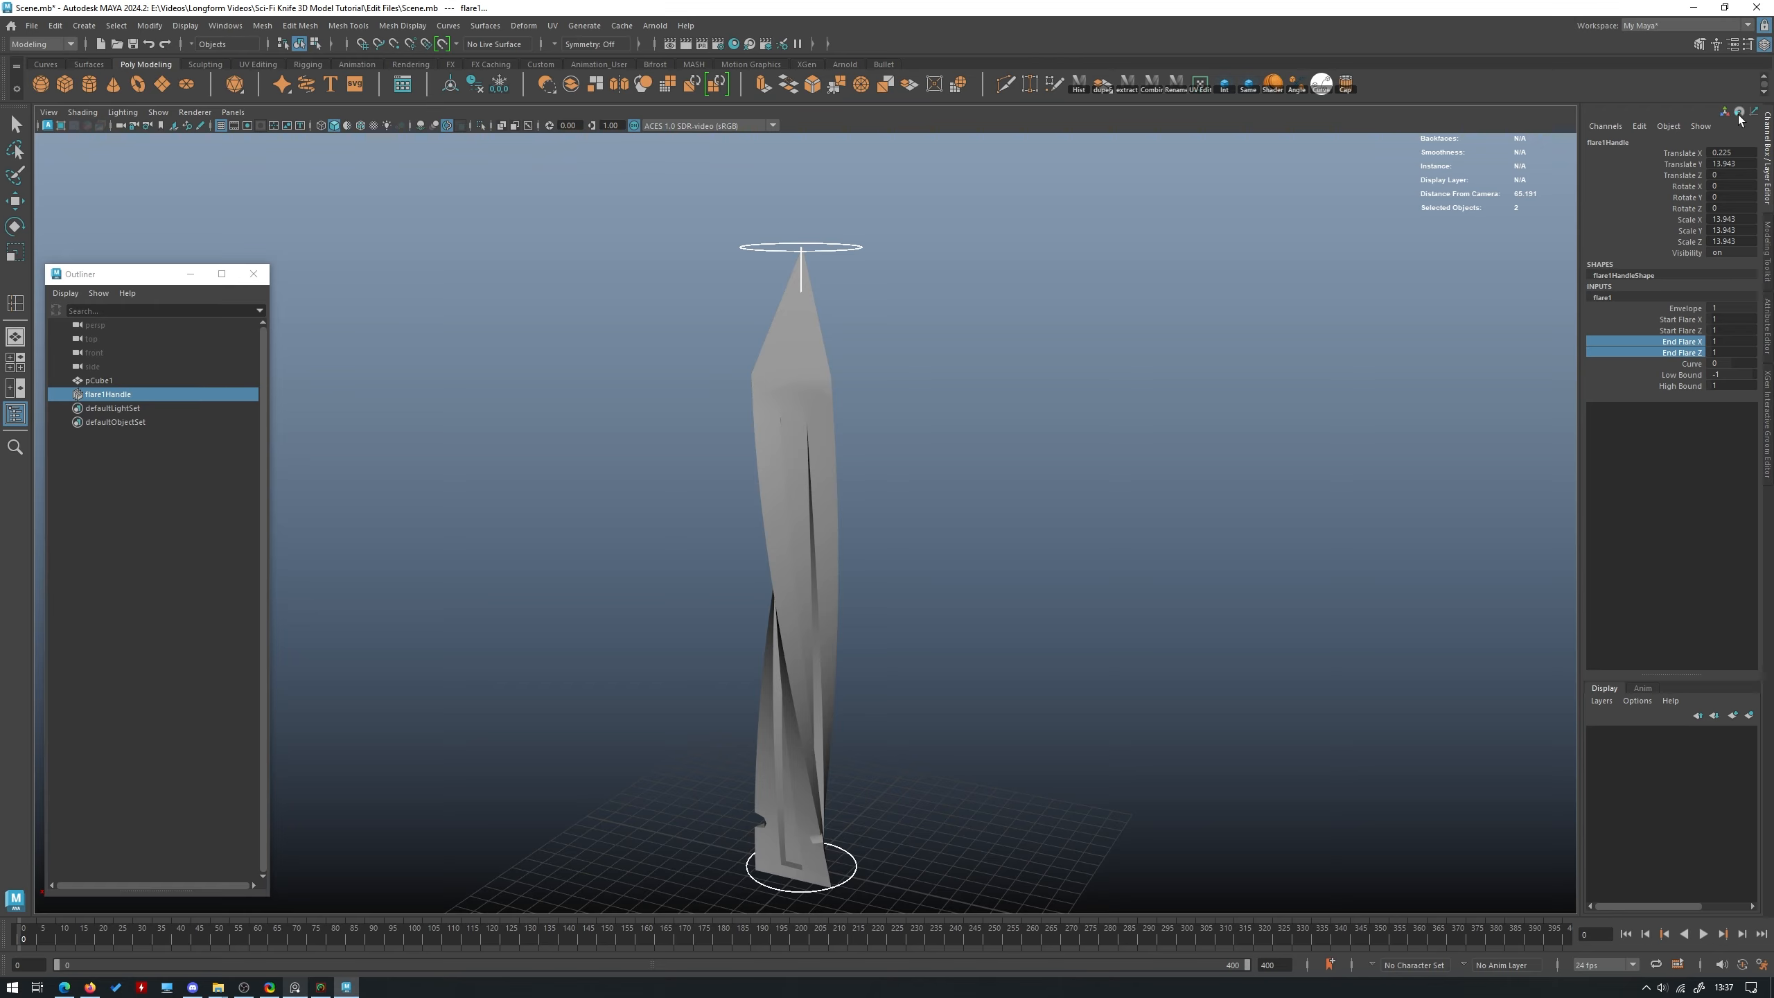
left_click_drag(1119, 275, 945, 342, "alt")
middle_click_drag(985, 305, 801, 324)
left_click_drag(801, 324, 1090, 311, "alt")
middle_click_drag(1066, 312, 1035, 315)
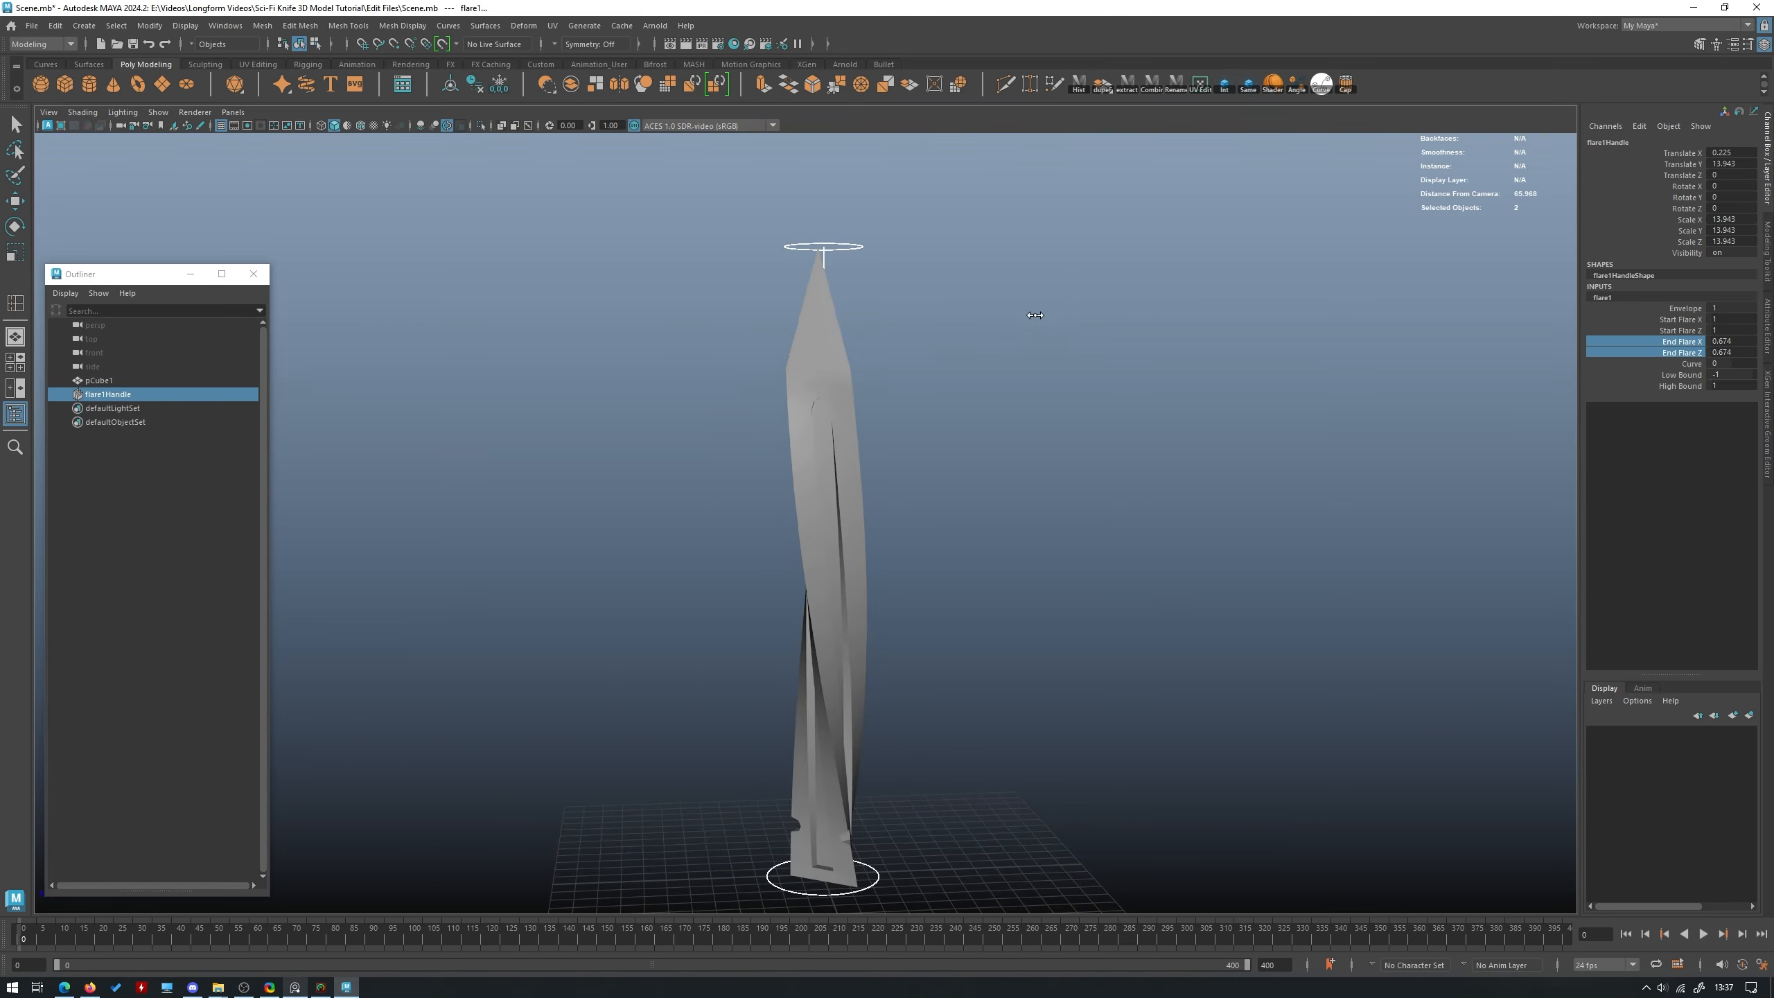
left_click_drag(1046, 313, 978, 327, "alt")
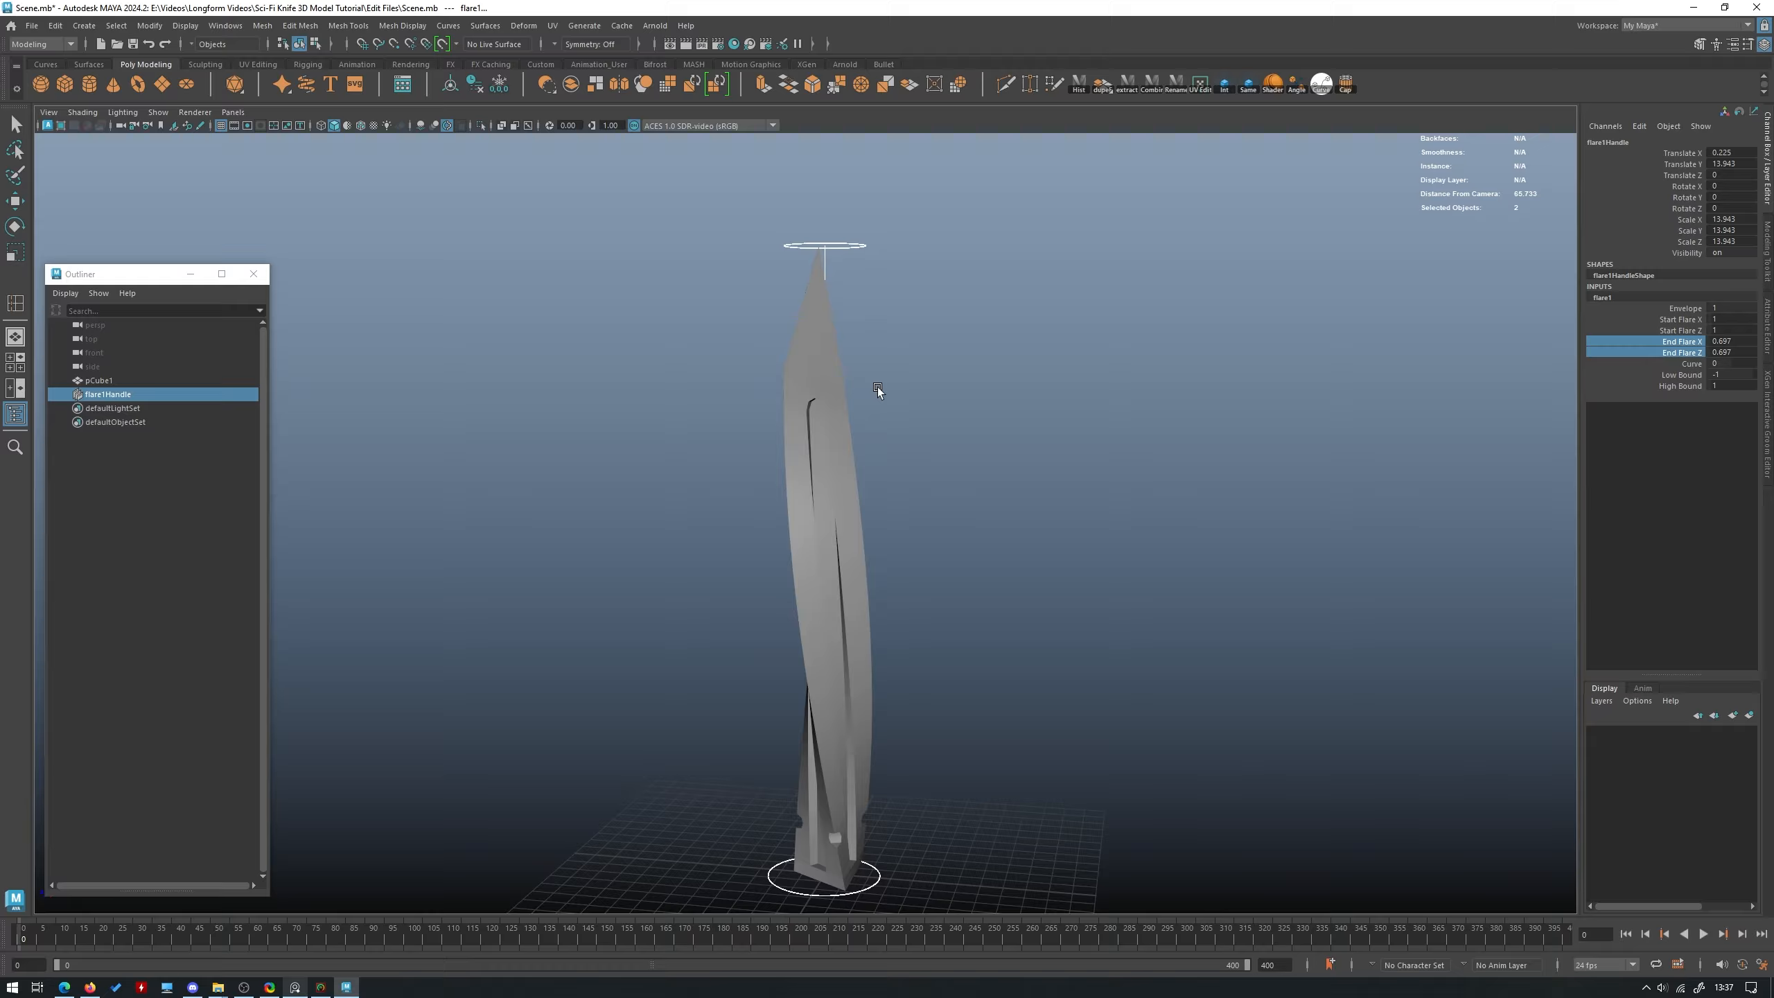
Delete the blade's history to bake in the flare, and clear the selection.
left_click(834, 400)
key("alt+shift+d")
left_click(1009, 360)
Examine the tapered blade's wireframe and shaded form from several angles, and compare it with the reference knife image.
left_click_drag(1049, 384, 1026, 513, "alt")
left_click(810, 444)
left_click(1009, 567)
left_click(765, 539)
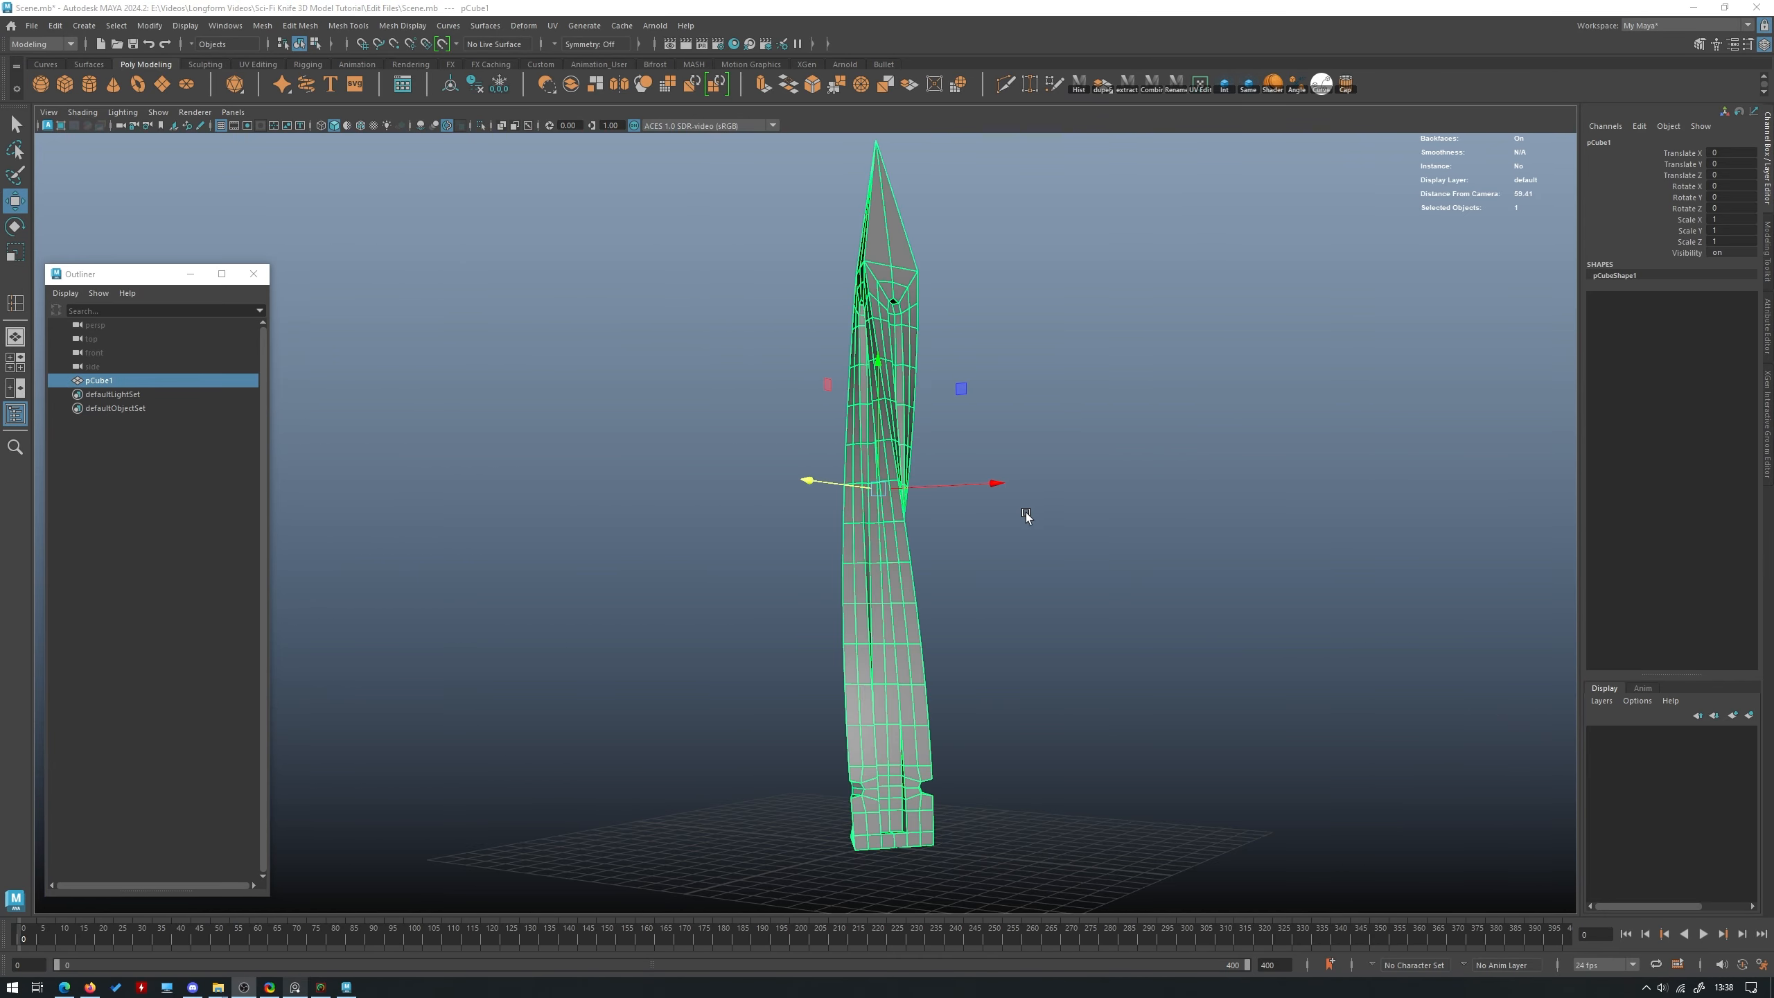
middle_click_drag(1021, 606, 995, 466, "alt")
left_click_drag(995, 467, 926, 676, "alt")
left_click(872, 759)
left_click_drag(873, 760, 889, 687, "alt")
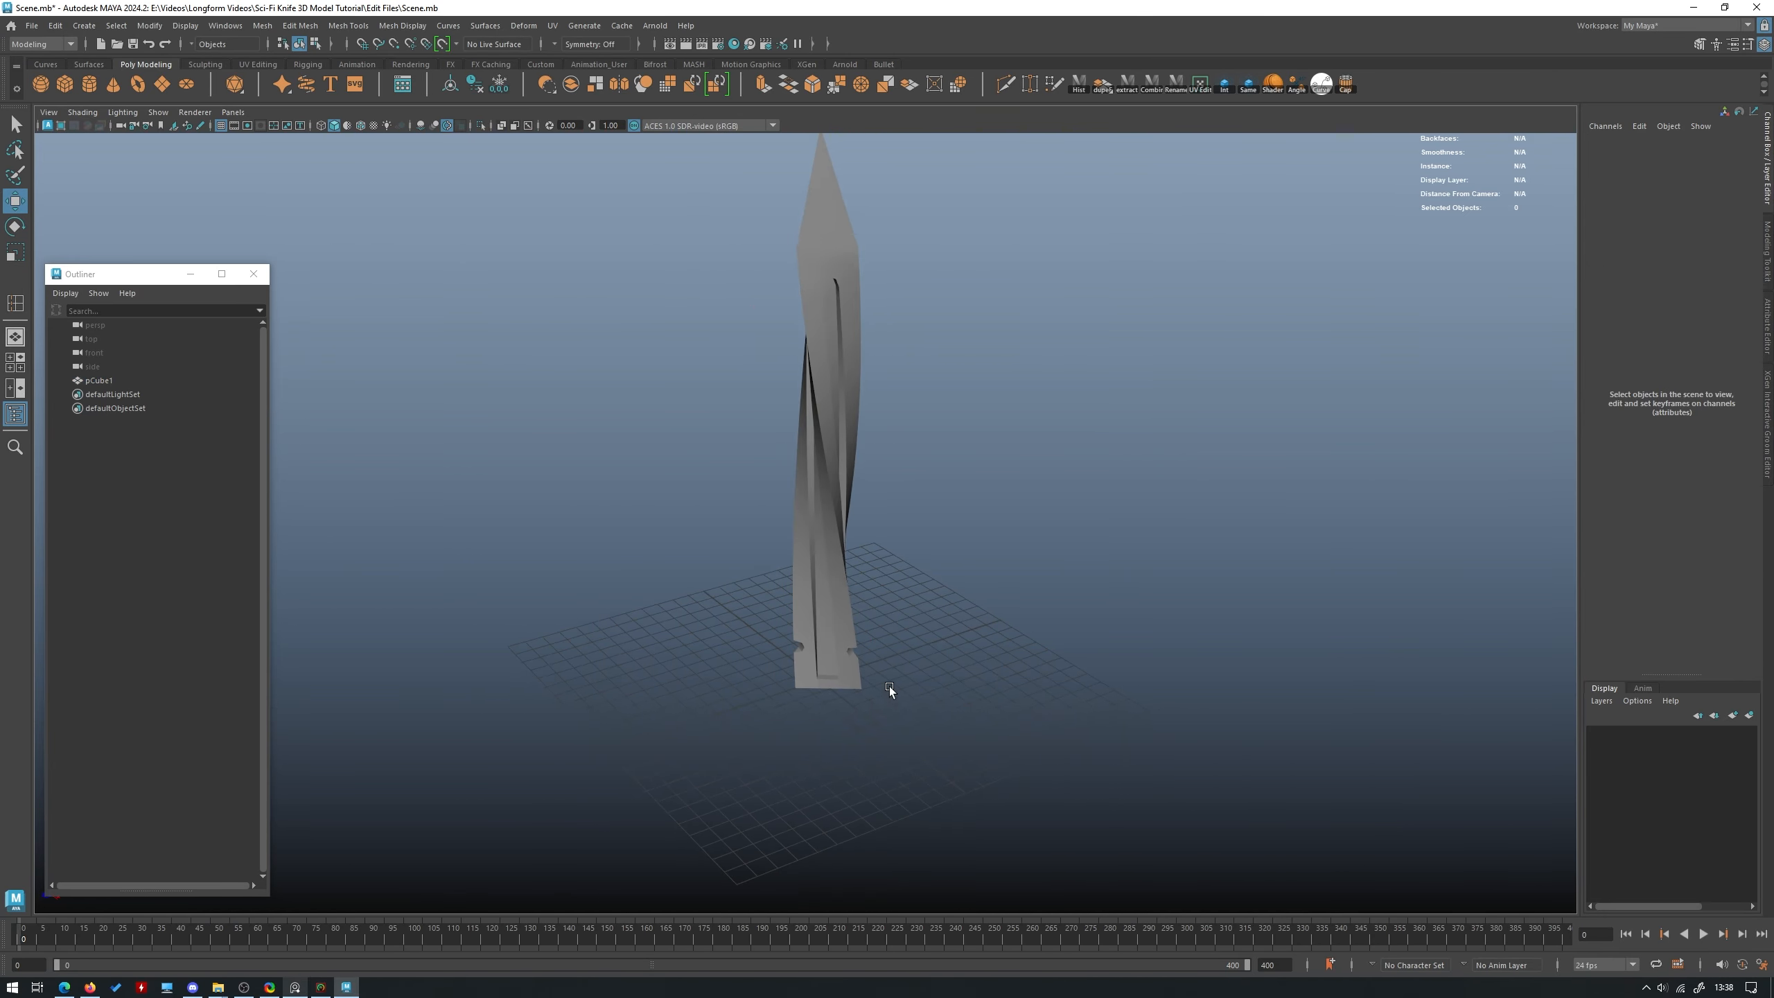
left_click(294, 987)
right_click_drag(260, 515, 568, 543)
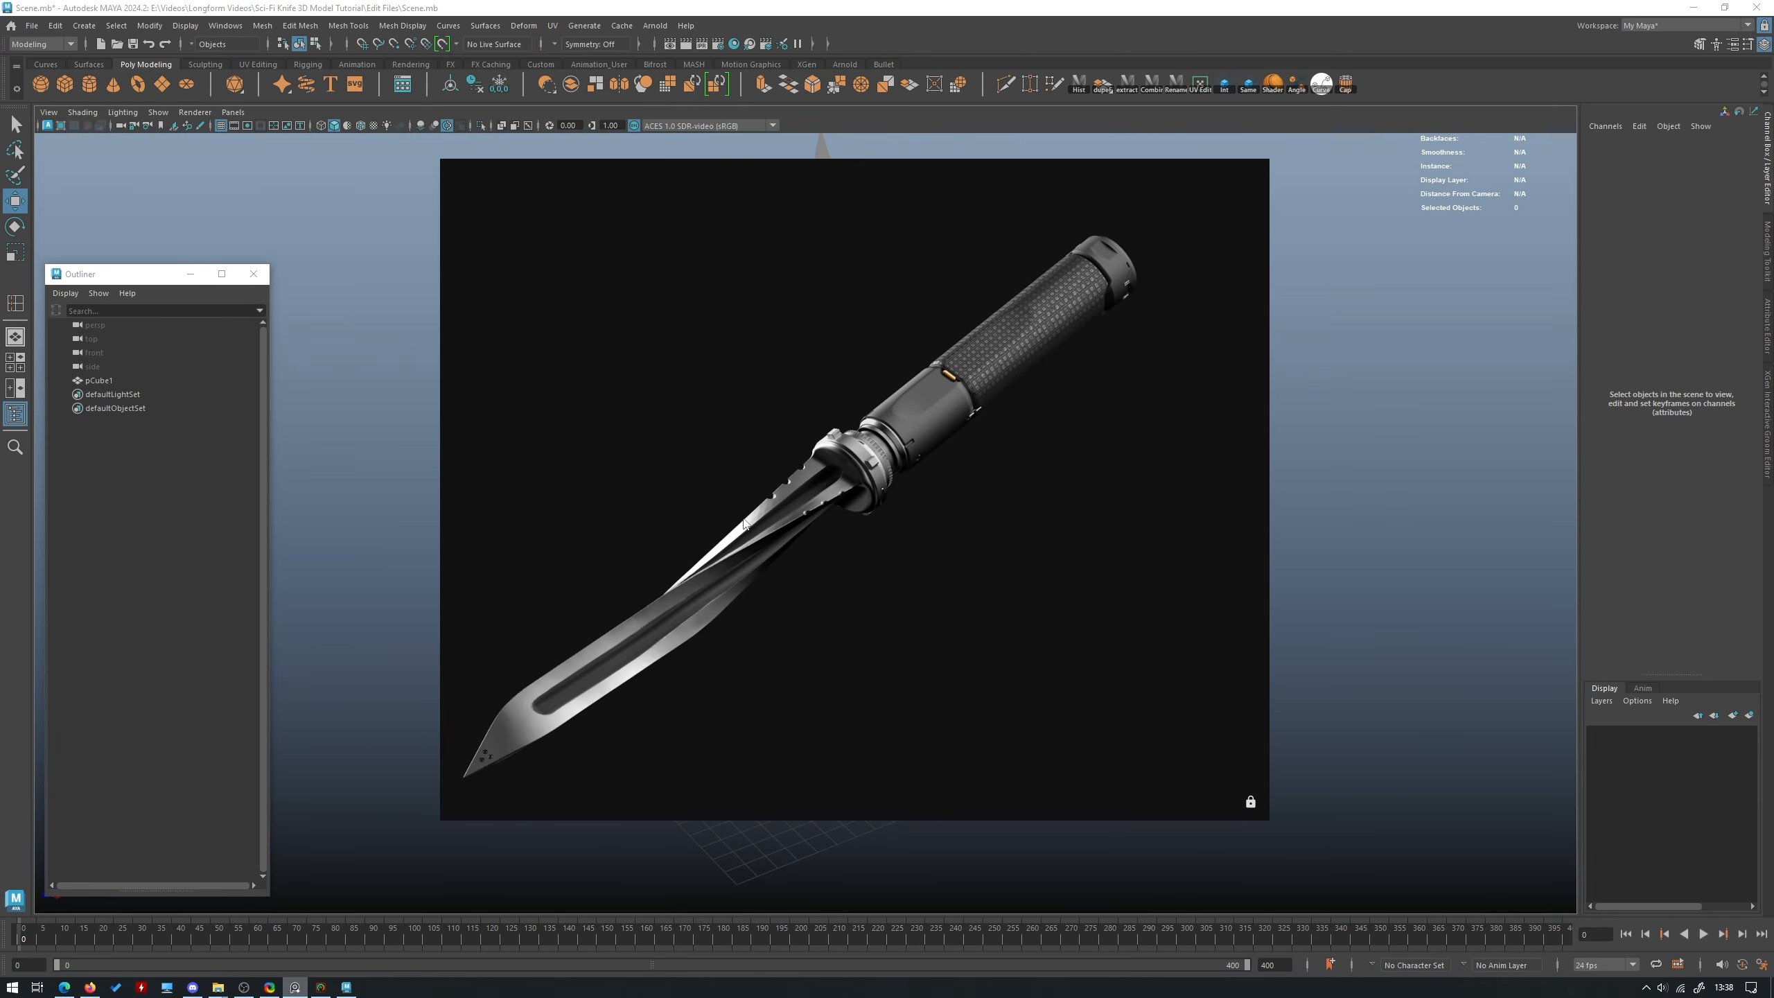
Examine the round collar below the blade in the reference image, and inspect the base of the modelled blade.
scroll(891, 466, "up", 5)
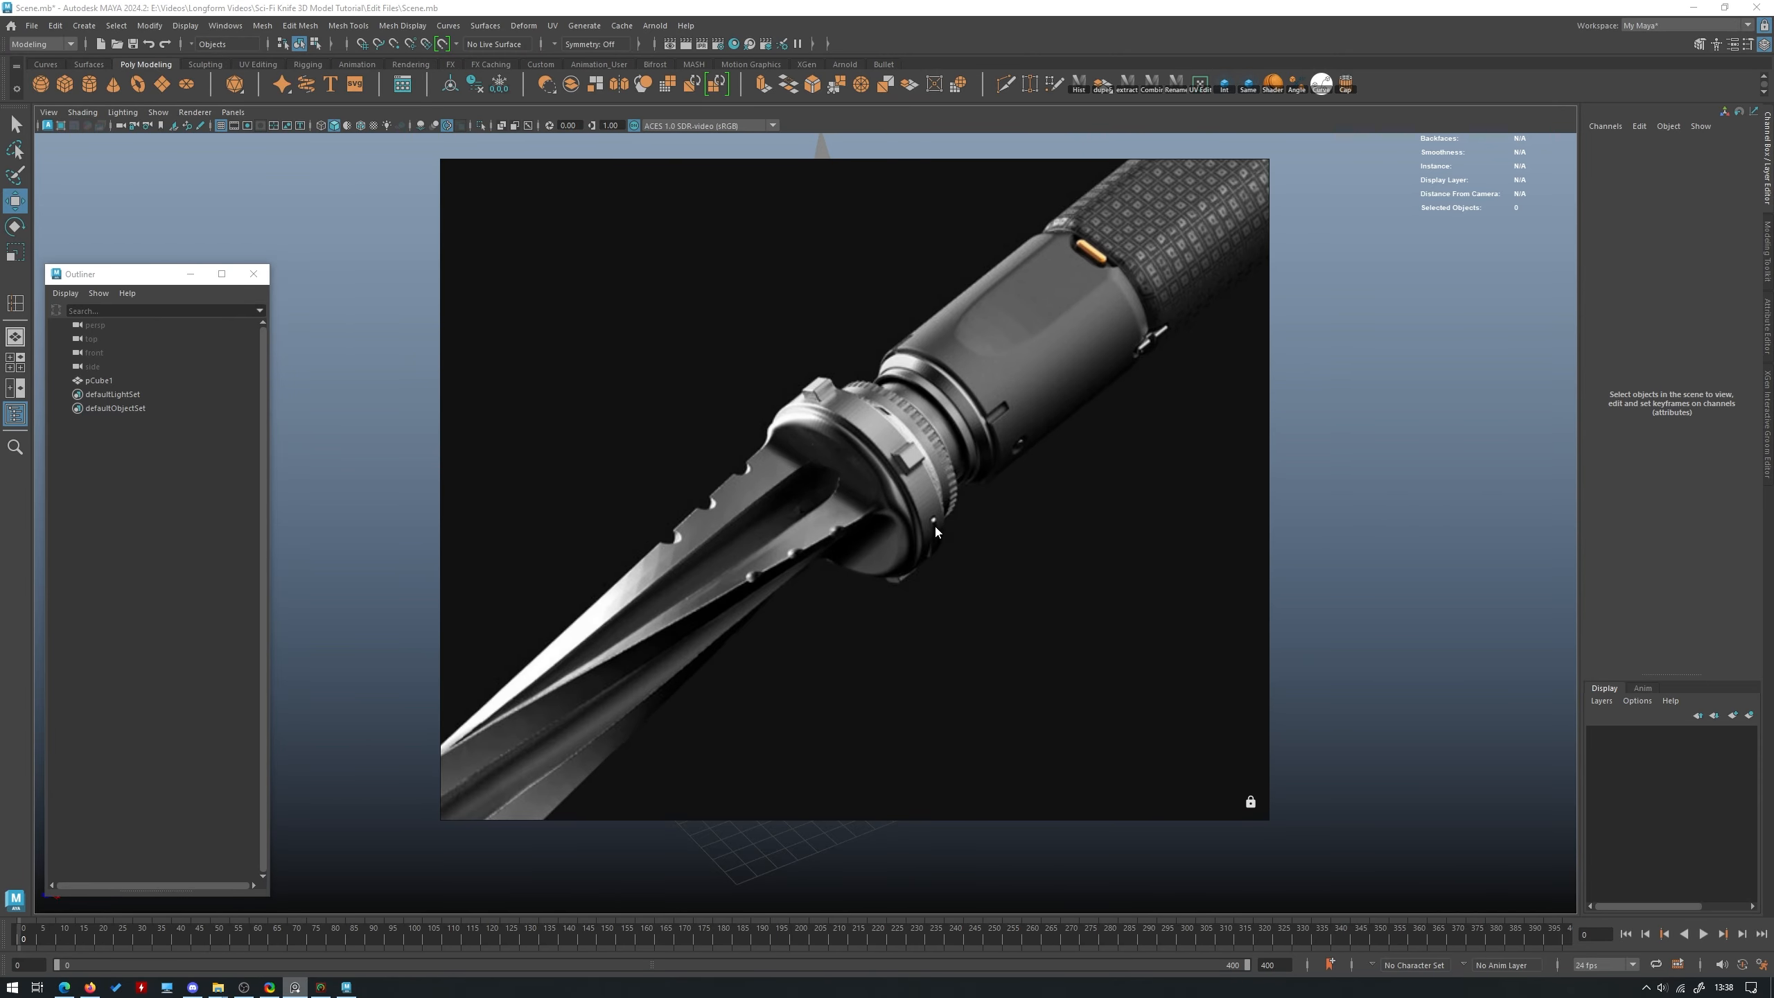
right_click_drag(1030, 479, 0, 465)
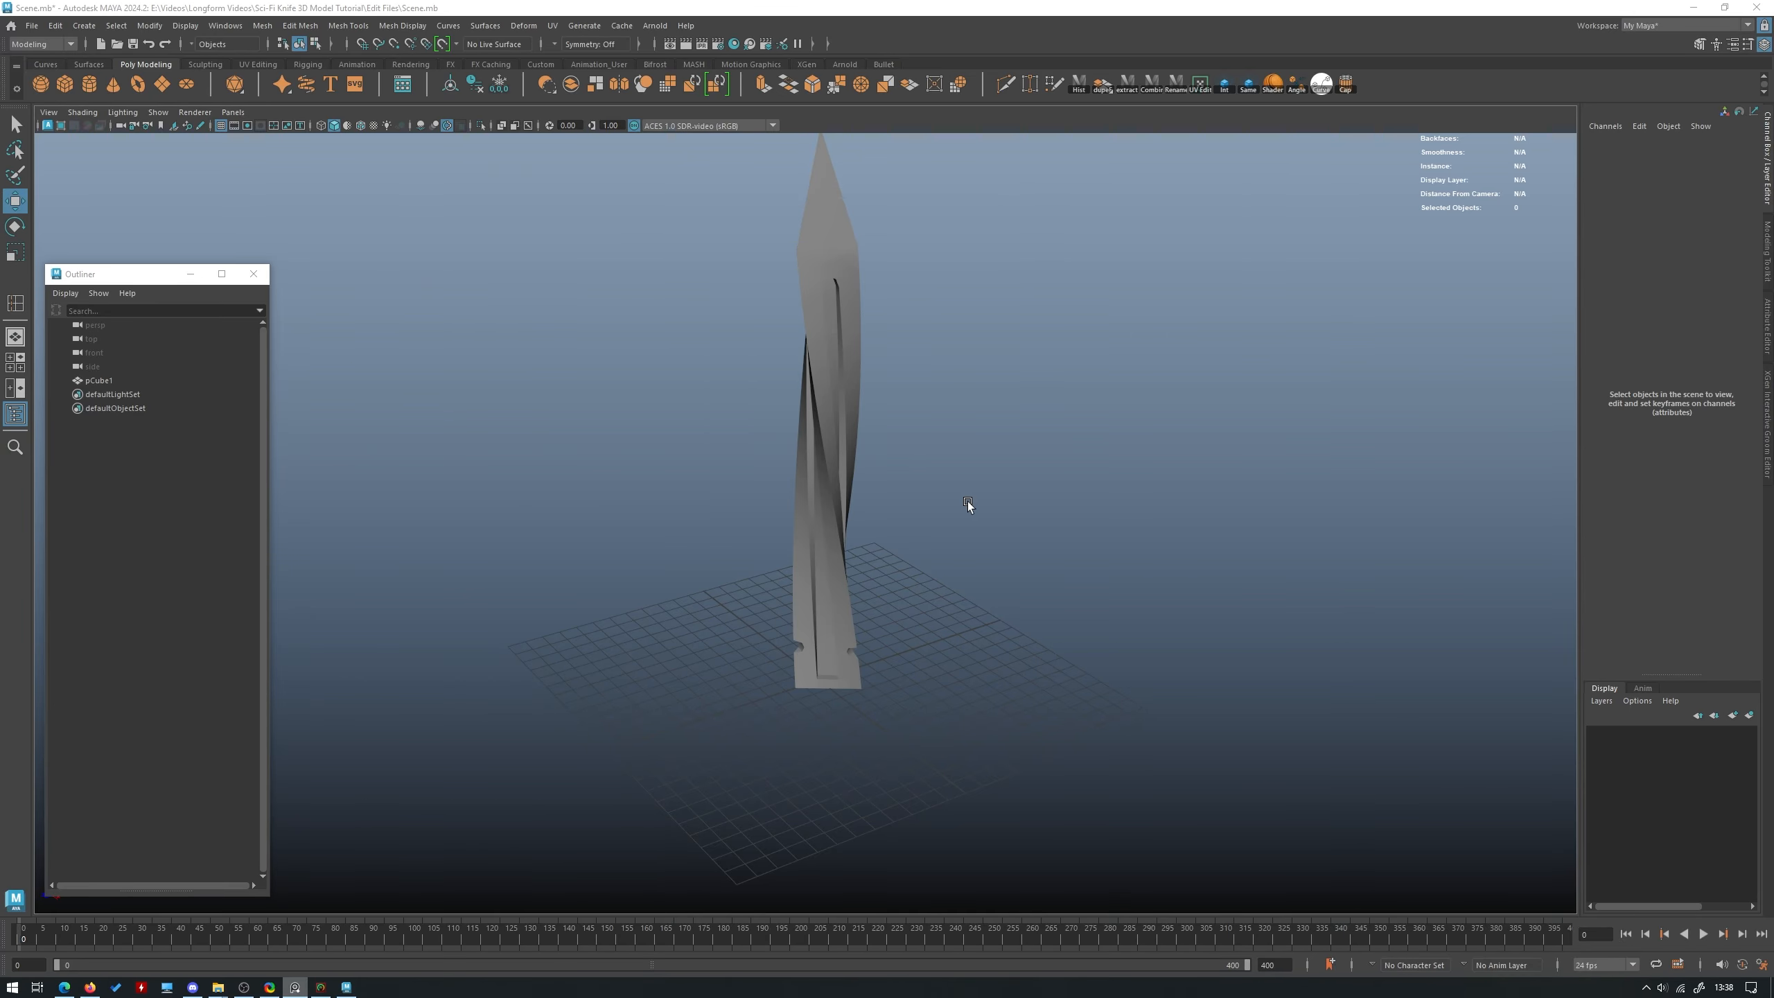
left_click(807, 542)
left_click_drag(807, 542, 928, 462, "alt")
left_click(1040, 605)
Extrude the border edge loop at the blade's base and scale it outward into a flat triangular flange.
left_click(824, 610)
left_click(1700, 46)
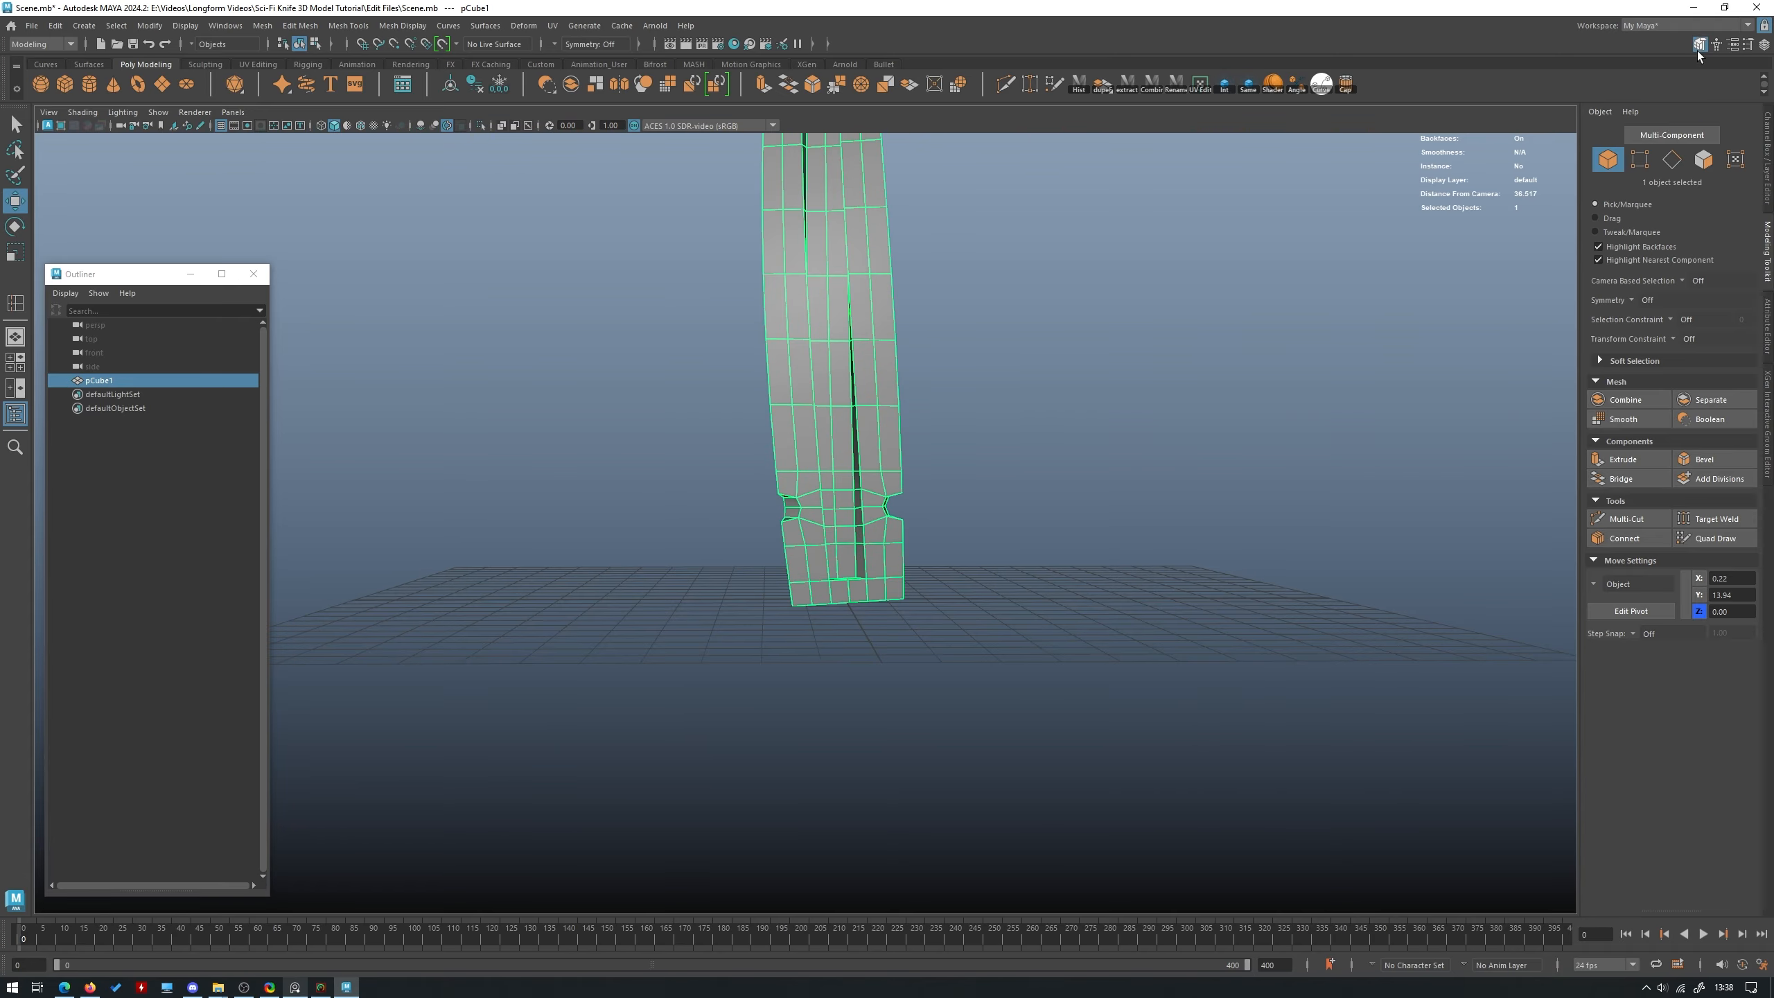
left_click(1682, 164)
double_click(837, 607)
left_click_drag(837, 607, 1035, 604, "alt")
key("ctrl+e")
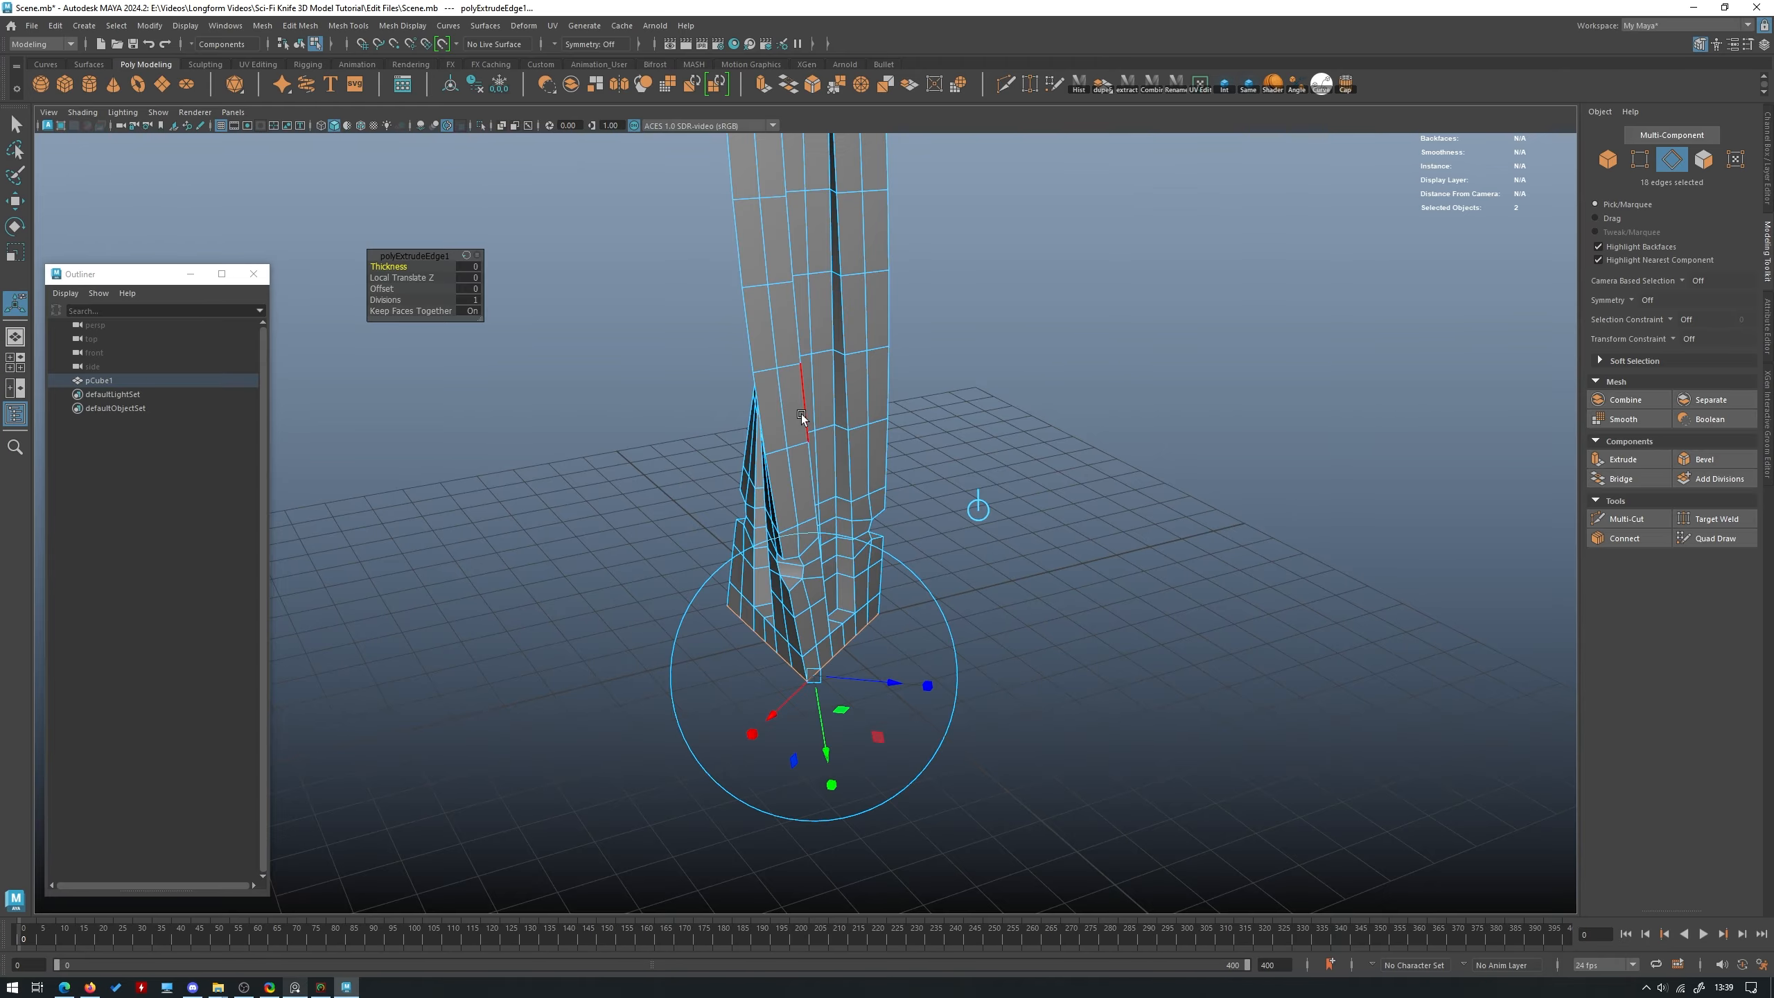
key("r")
left_click_drag(824, 628, 944, 314)
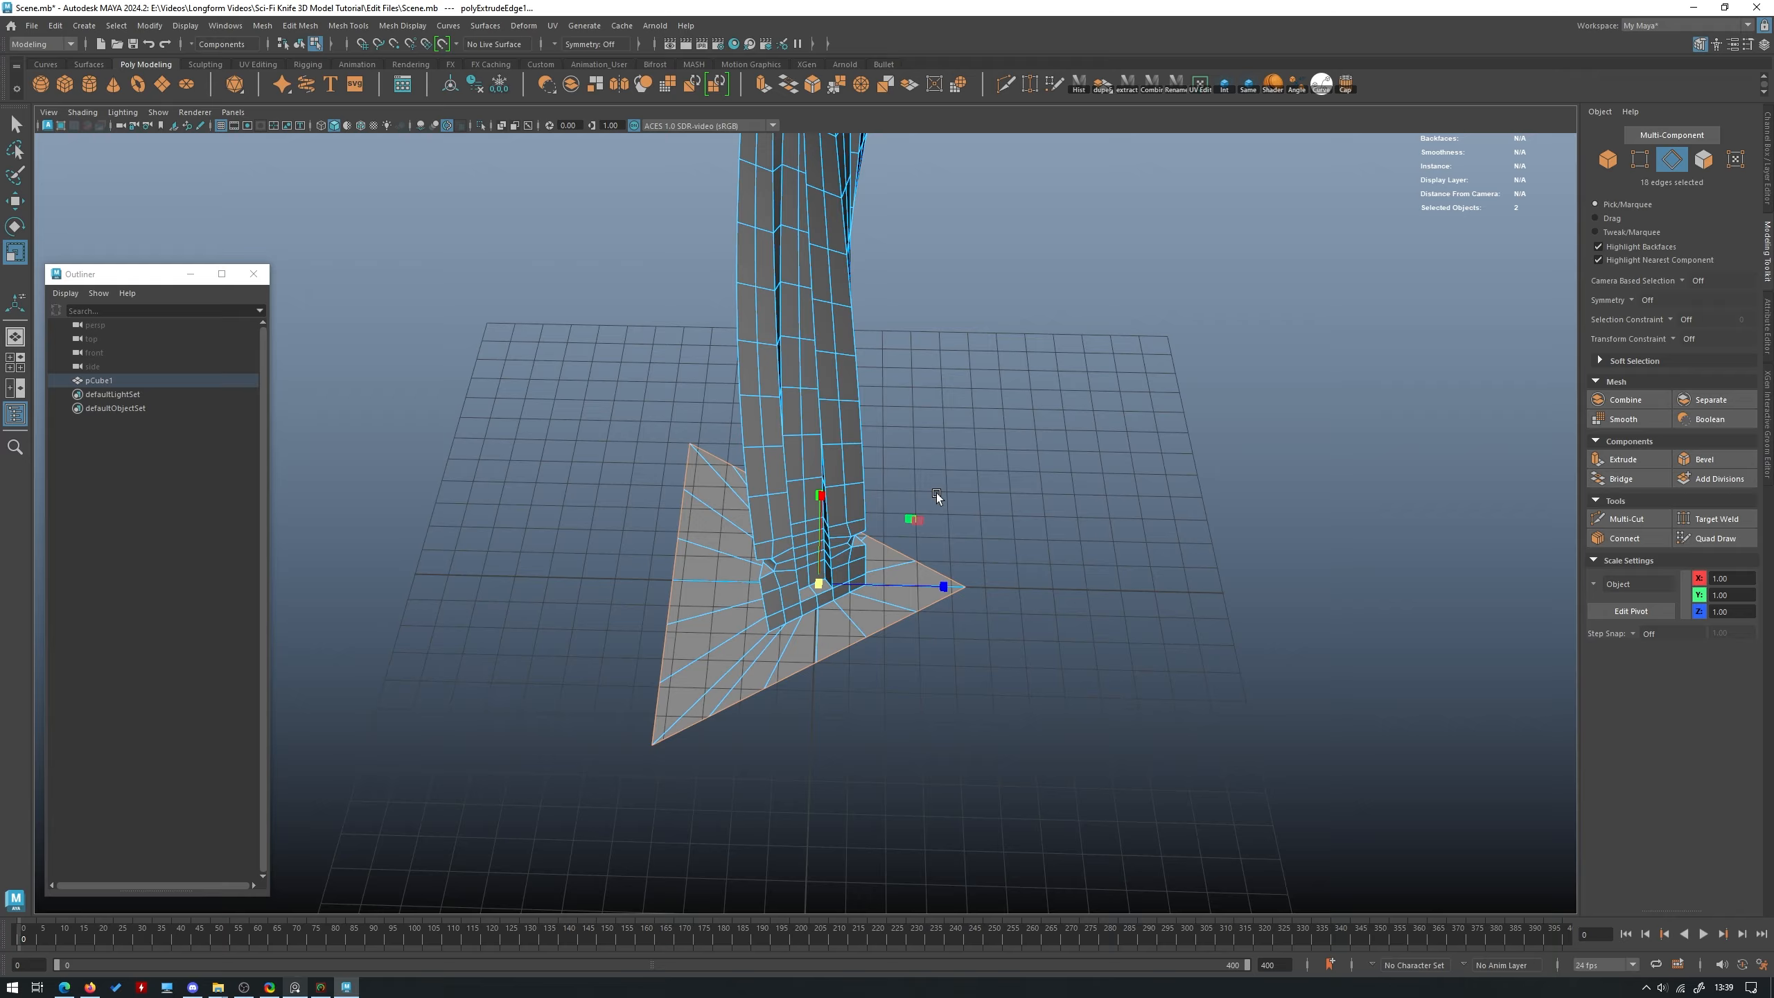
left_click_drag(903, 502, 927, 485, "alt")
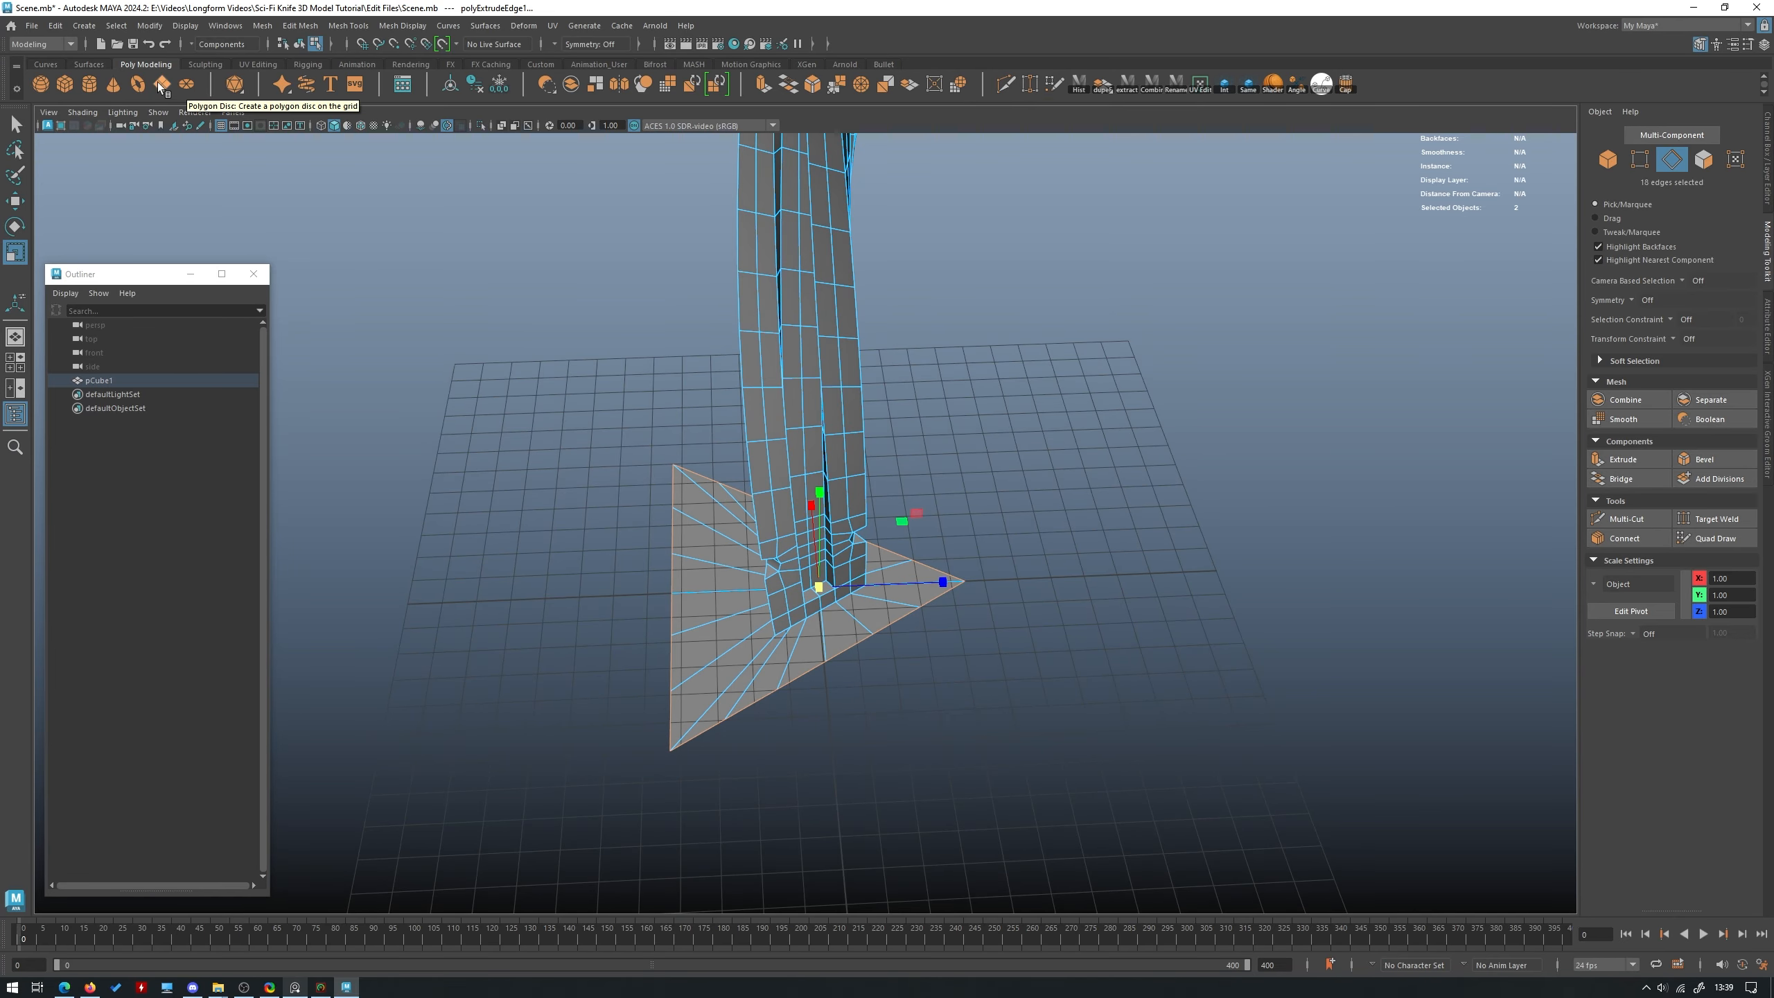
Circularize the flange's outer edge loop and move it to the centre of the grid beneath the blade.
left_click(954, 93)
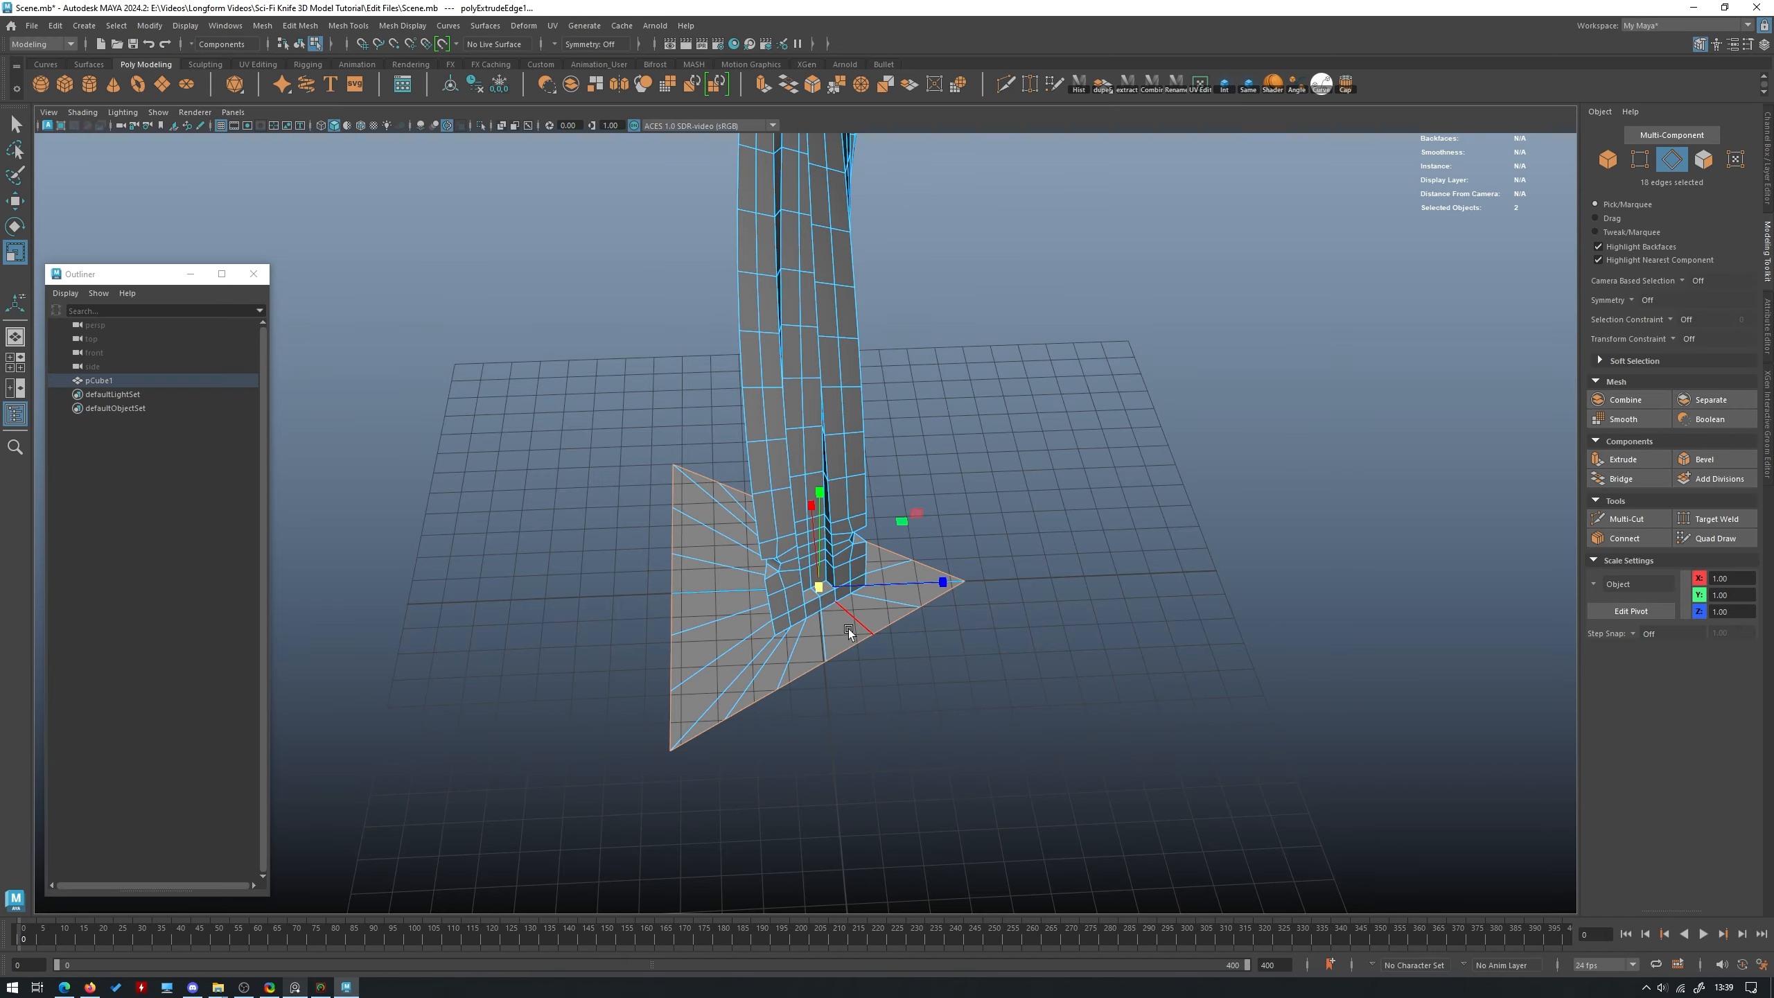
left_click_drag(848, 630, 855, 587, "alt")
key("w")
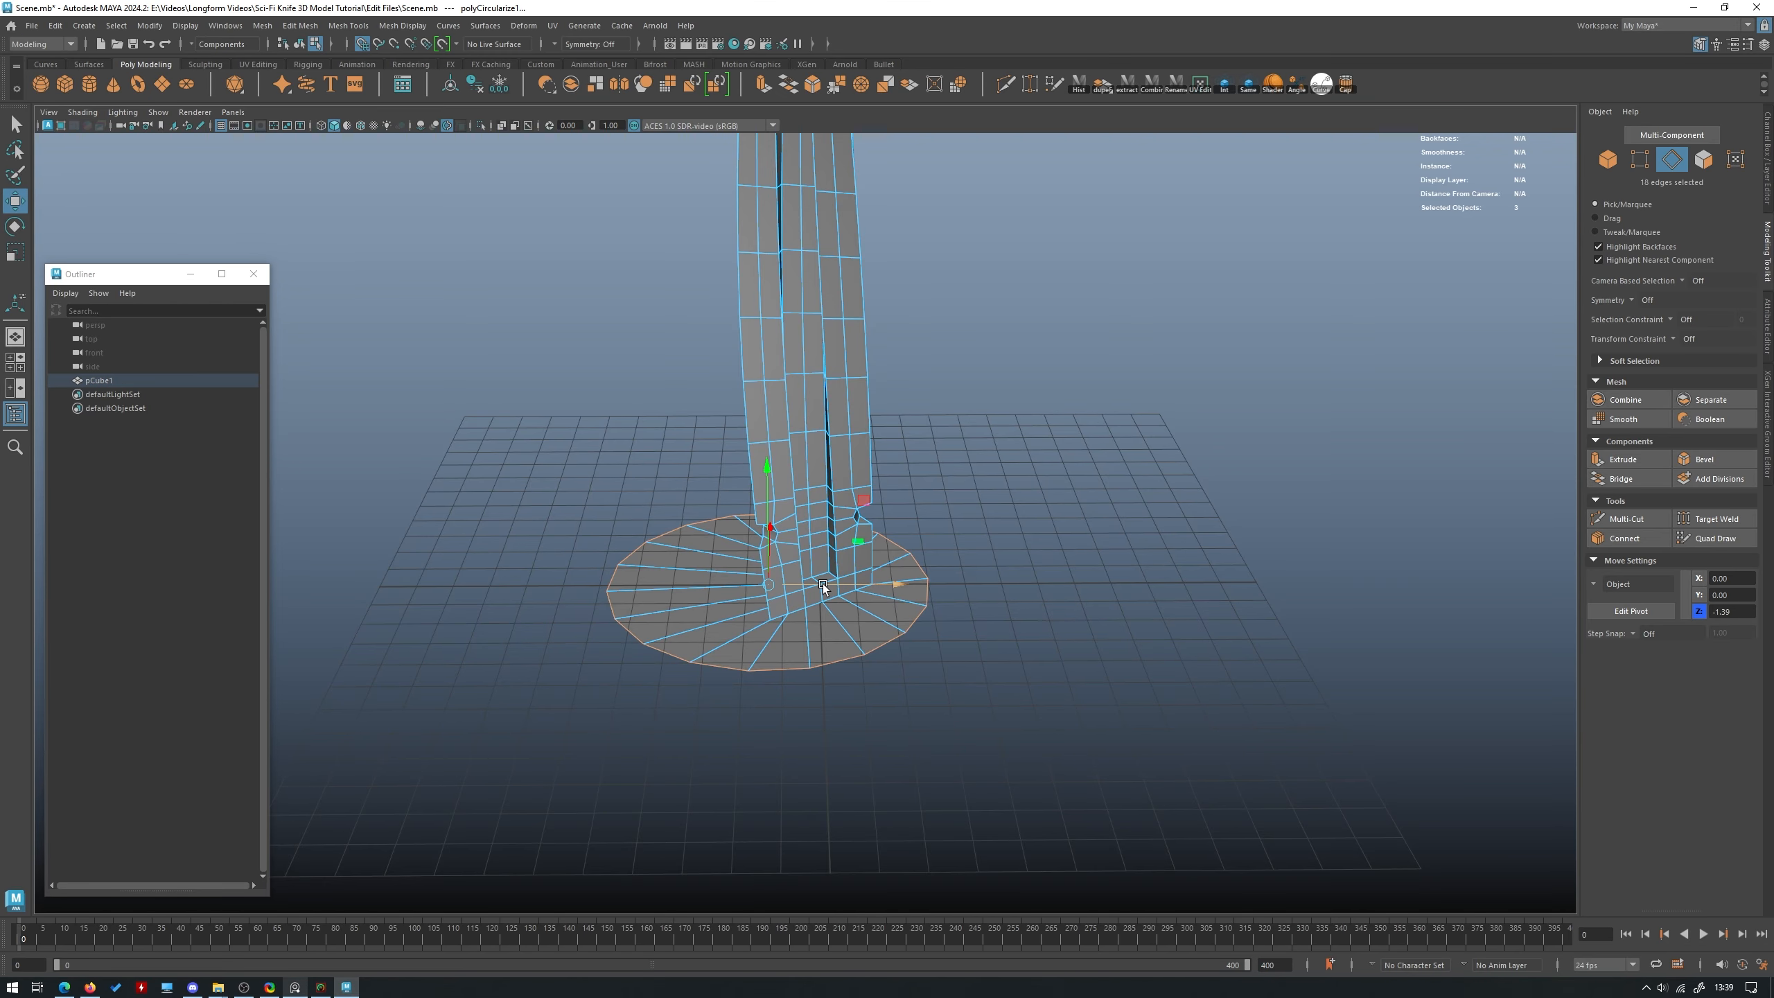
left_click_drag(817, 583, 951, 546)
Scale the circular edge loop down uniformly until the disc extends only slightly beyond the blade's base.
key("r")
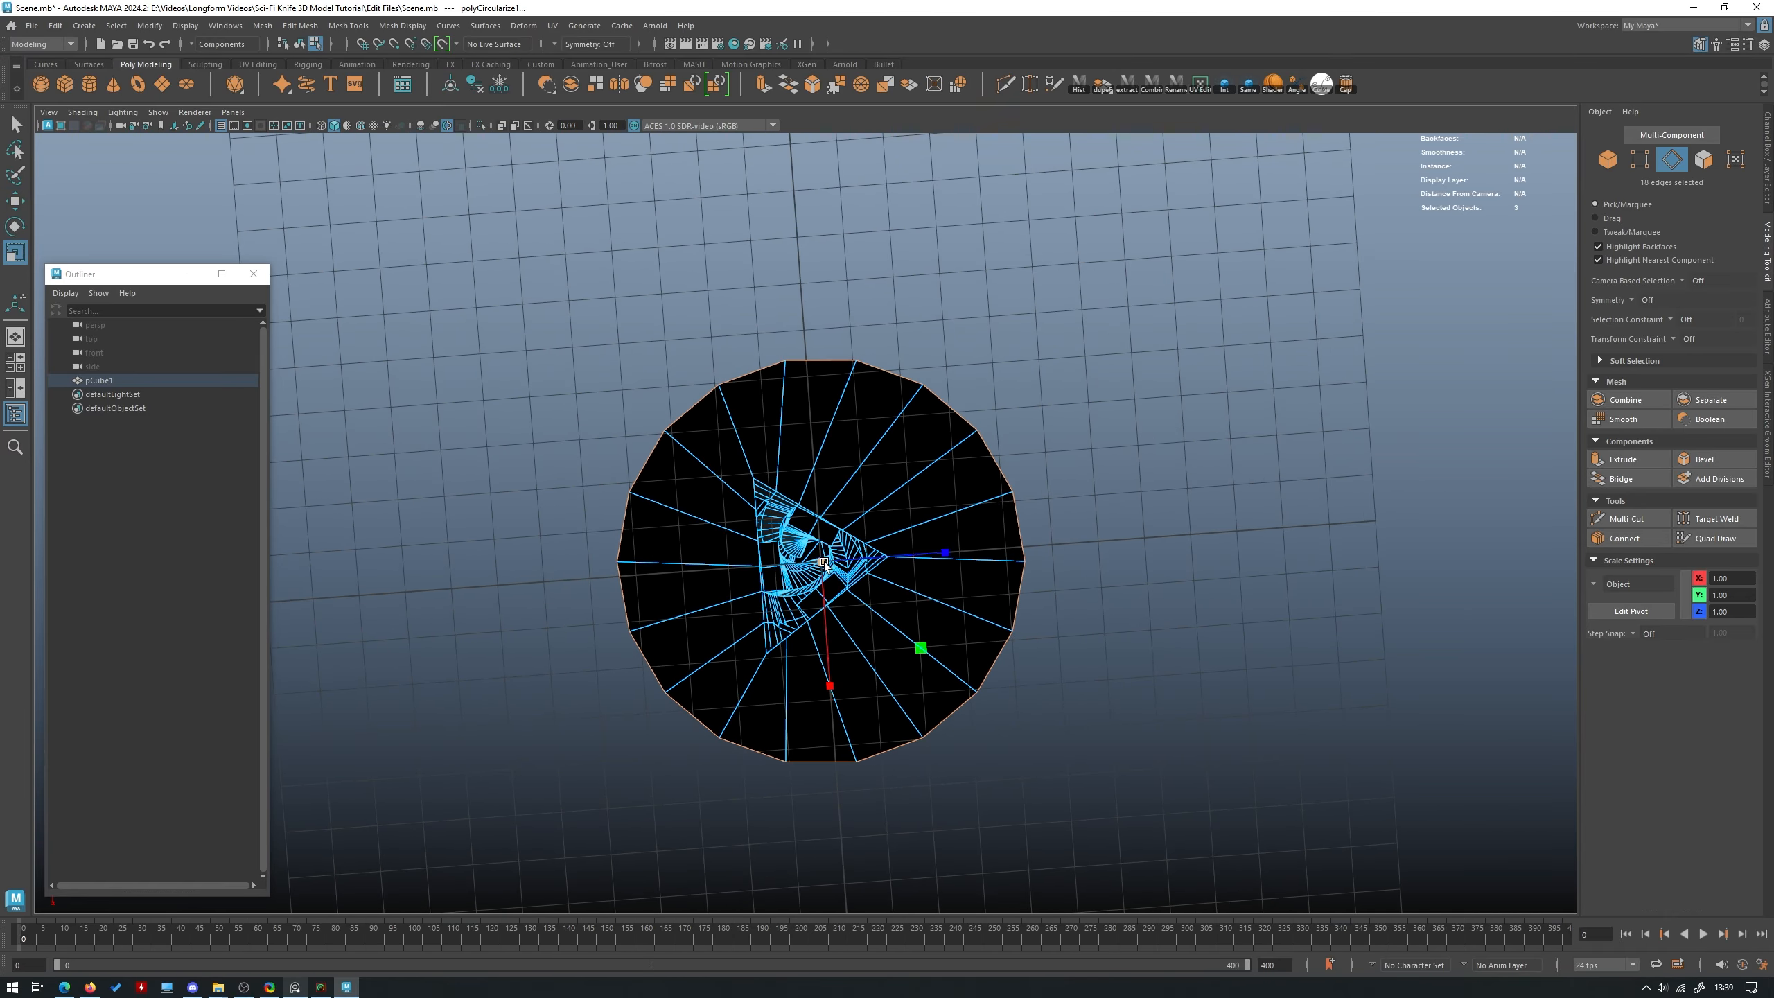
left_click_drag(824, 563, 880, 601)
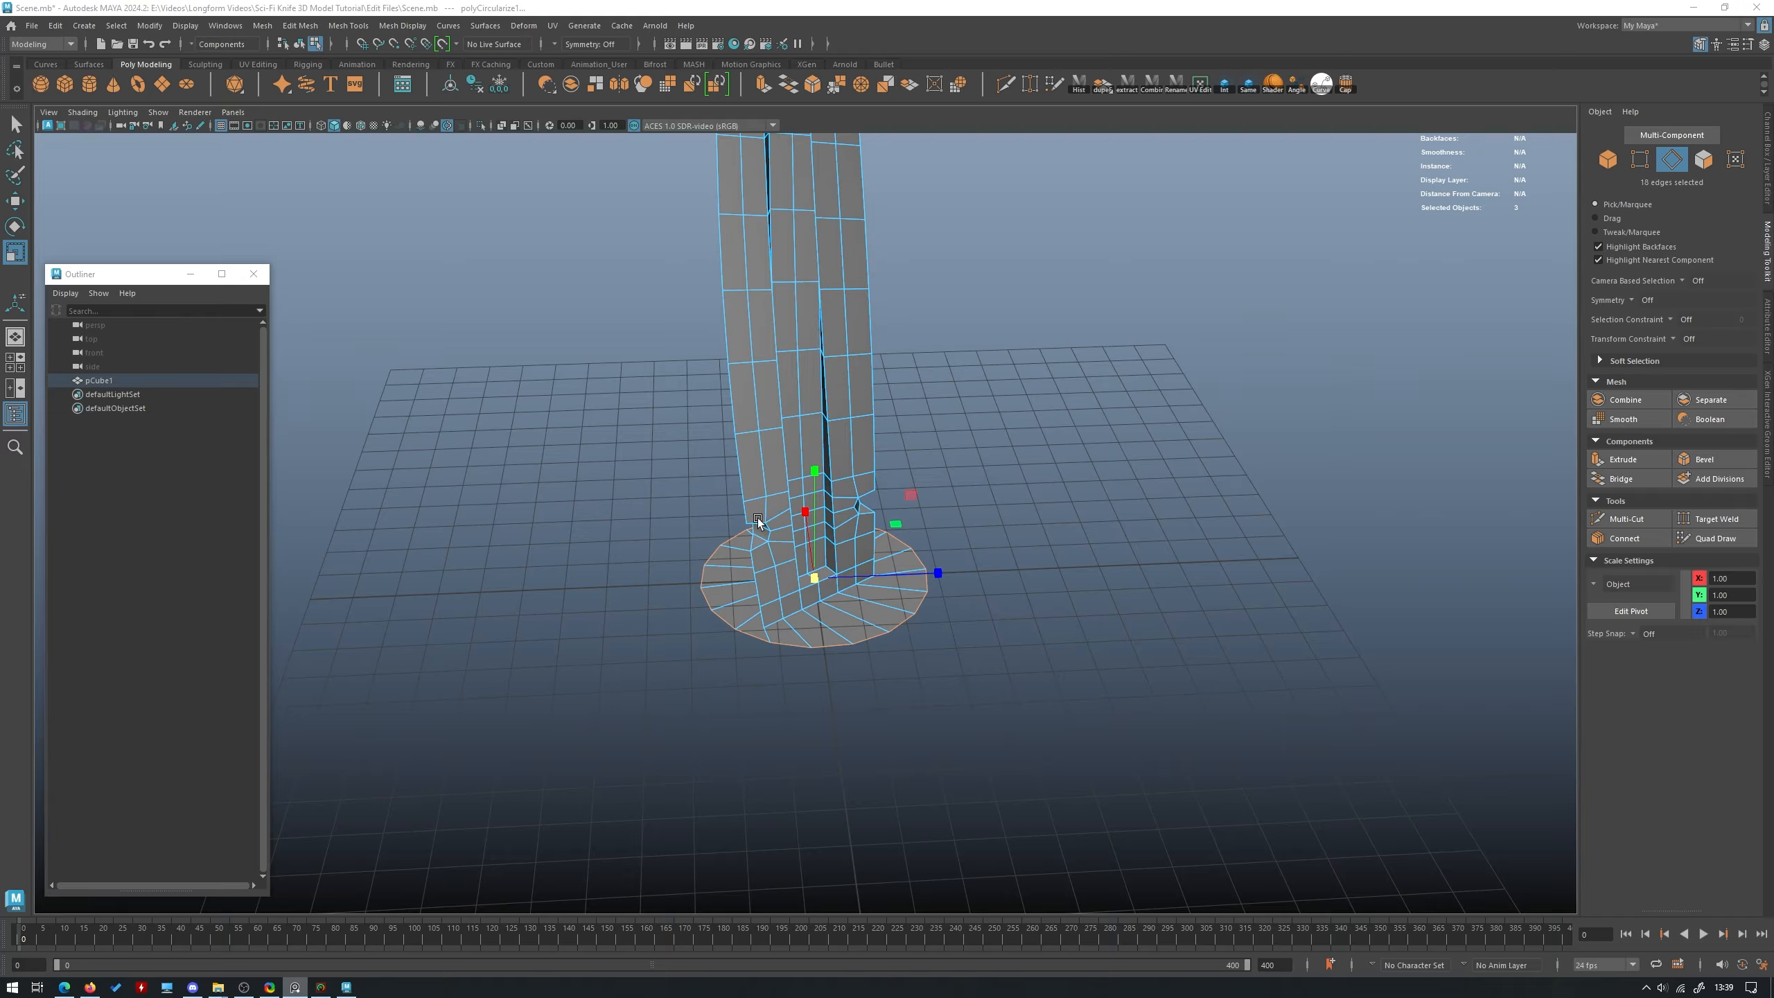
left_click_drag(915, 489, 801, 541, "alt")
scroll(801, 541, "down", 5)
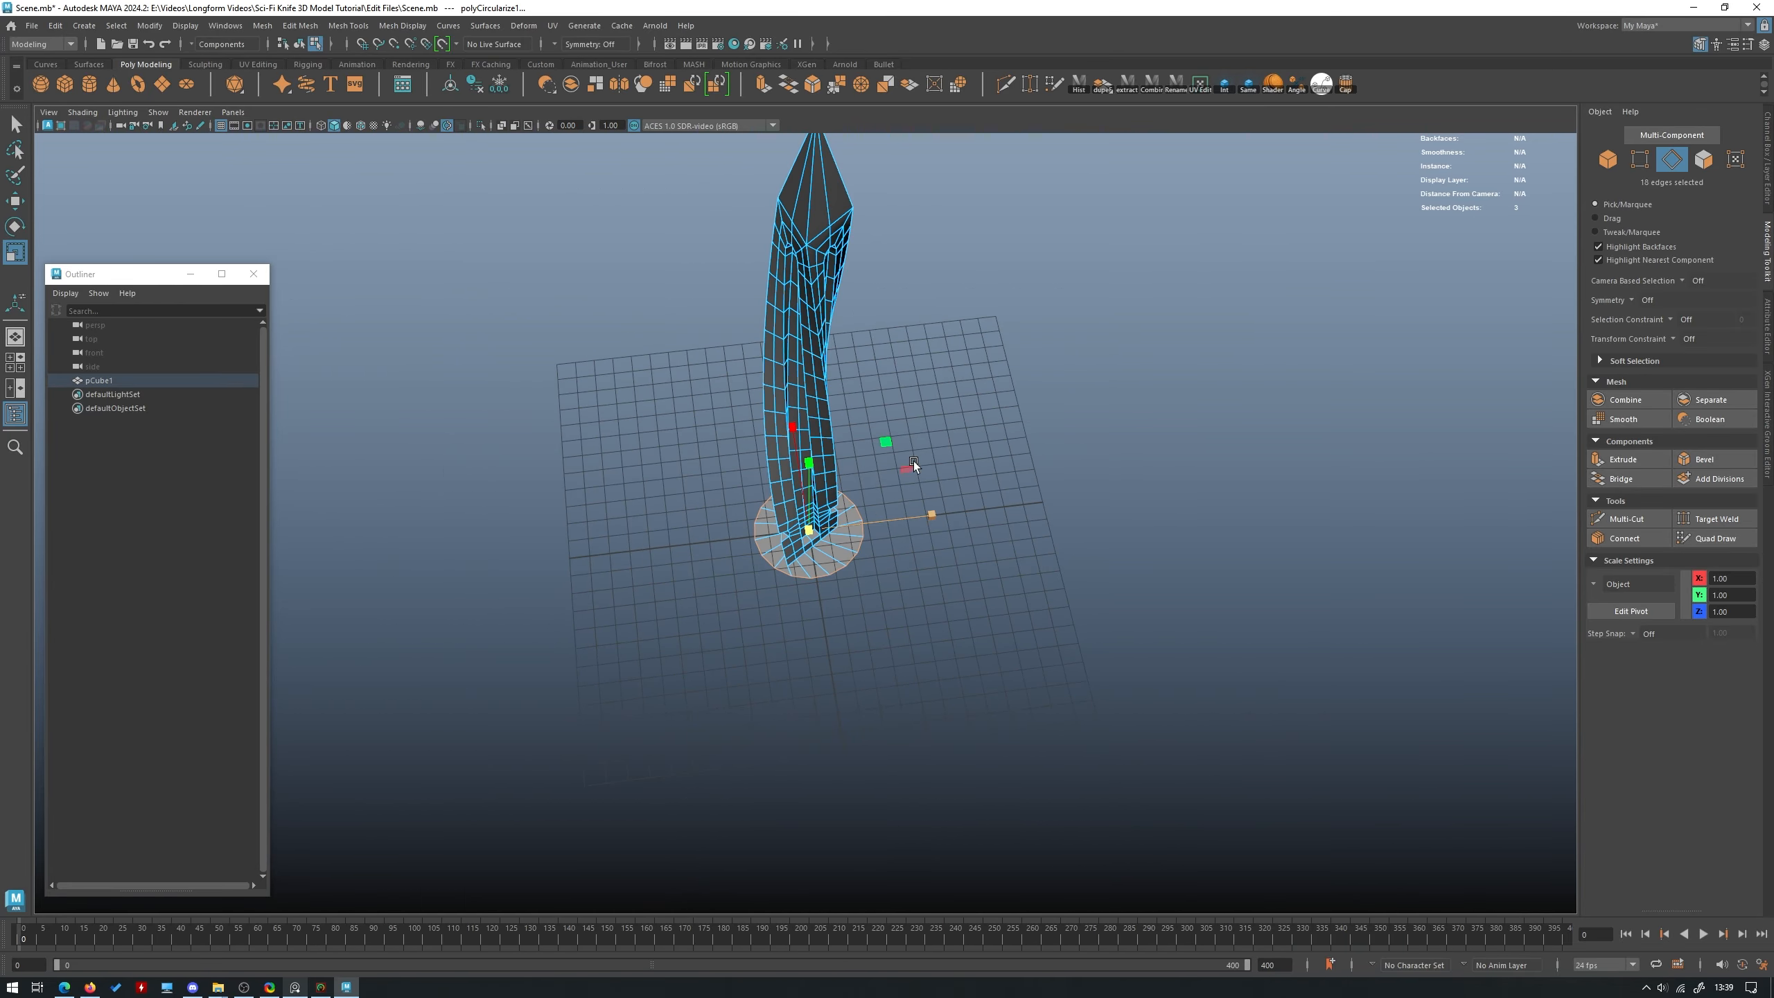
Examine the disc's size and centring against the whole blade from several angles.
left_click_drag(913, 476, 866, 419, "alt")
middle_click_drag(866, 419, 869, 578, "alt")
left_click_drag(869, 578, 831, 552, "alt")
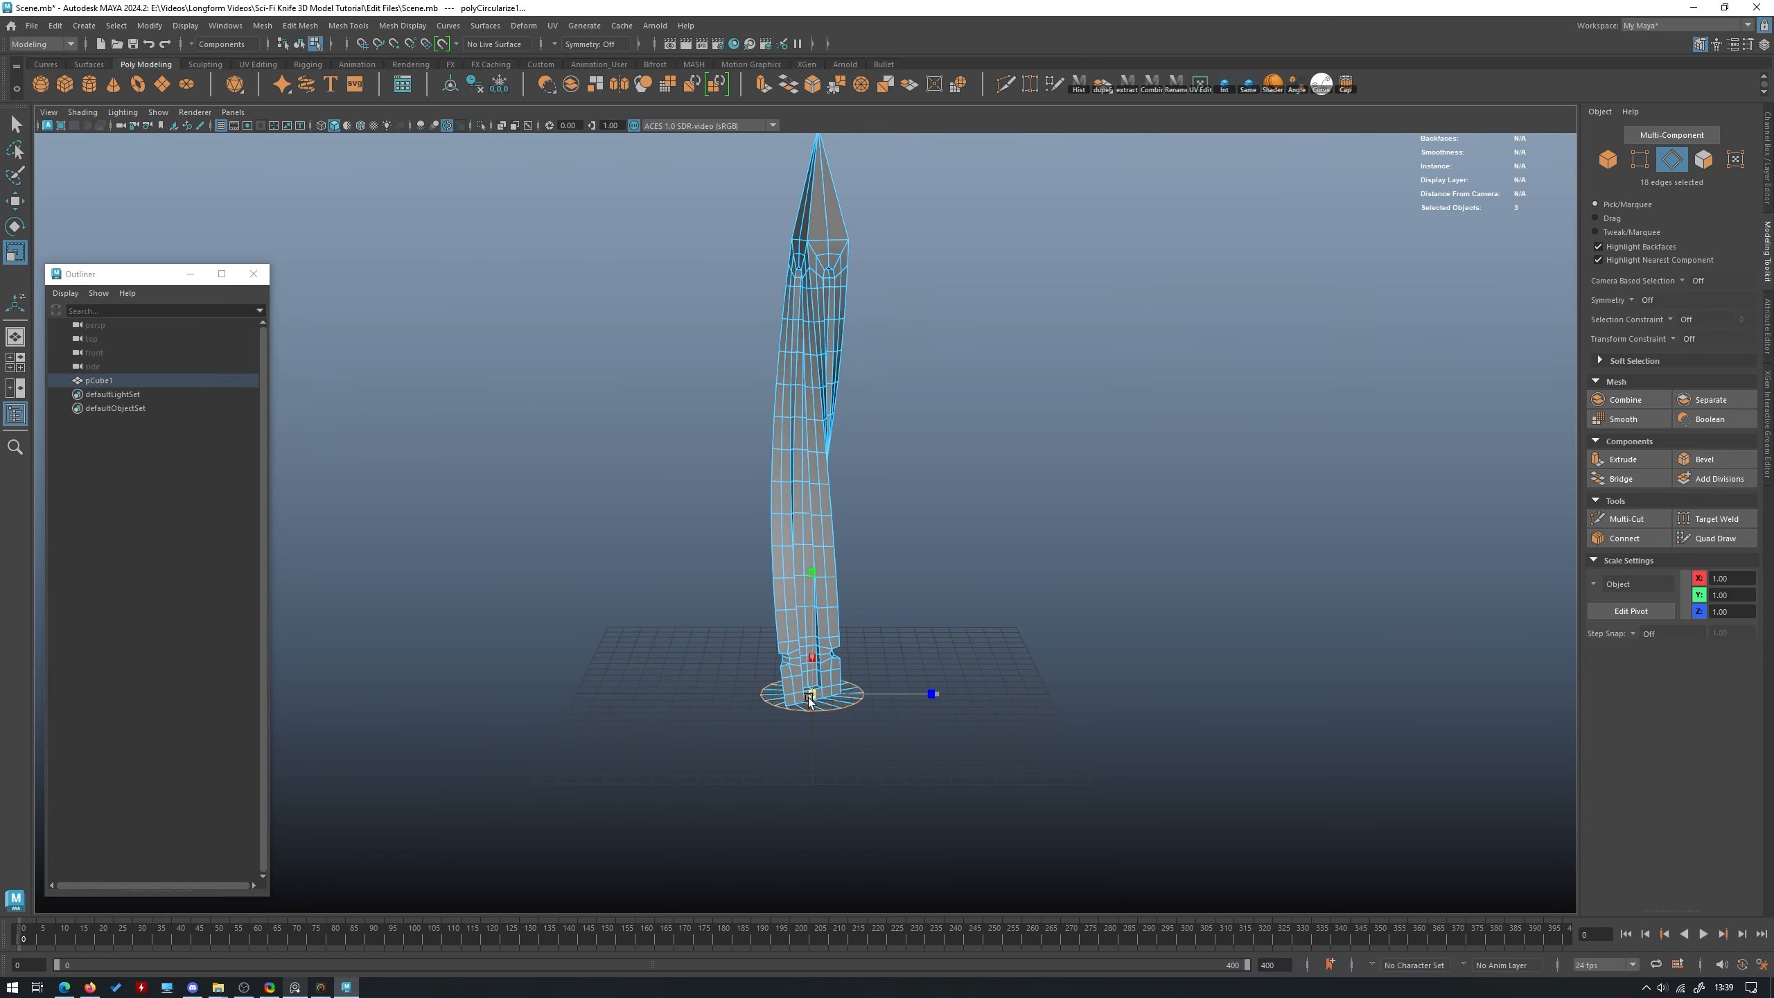
left_click_drag(810, 700, 1096, 582, "alt")
left_click(1102, 577)
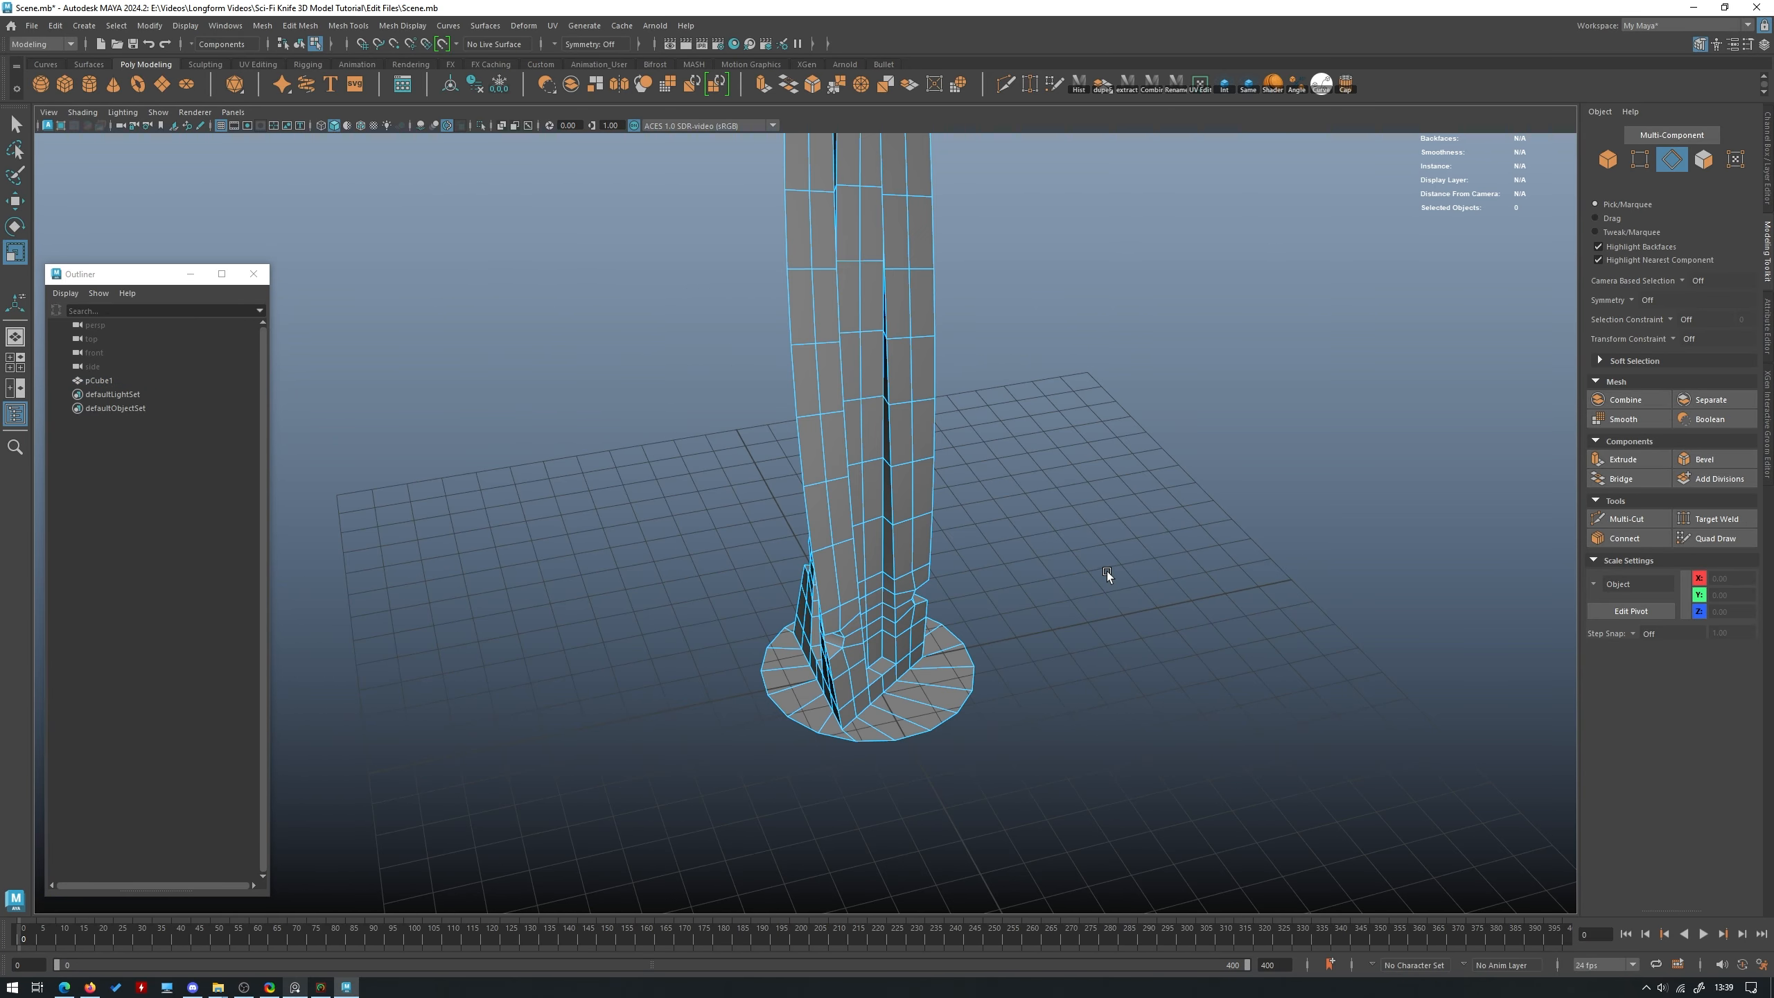
scroll(1106, 571, "down", 4)
right_click_drag(982, 424, 1044, 394)
left_click_drag(1034, 545, 989, 469, "alt")
scroll(957, 545, "up", 2)
middle_click_drag(936, 593, 870, 479, "alt")
Extrude the disc's outer edge loop and move it straight down slightly to give the disc a thin side wall.
left_click(824, 670)
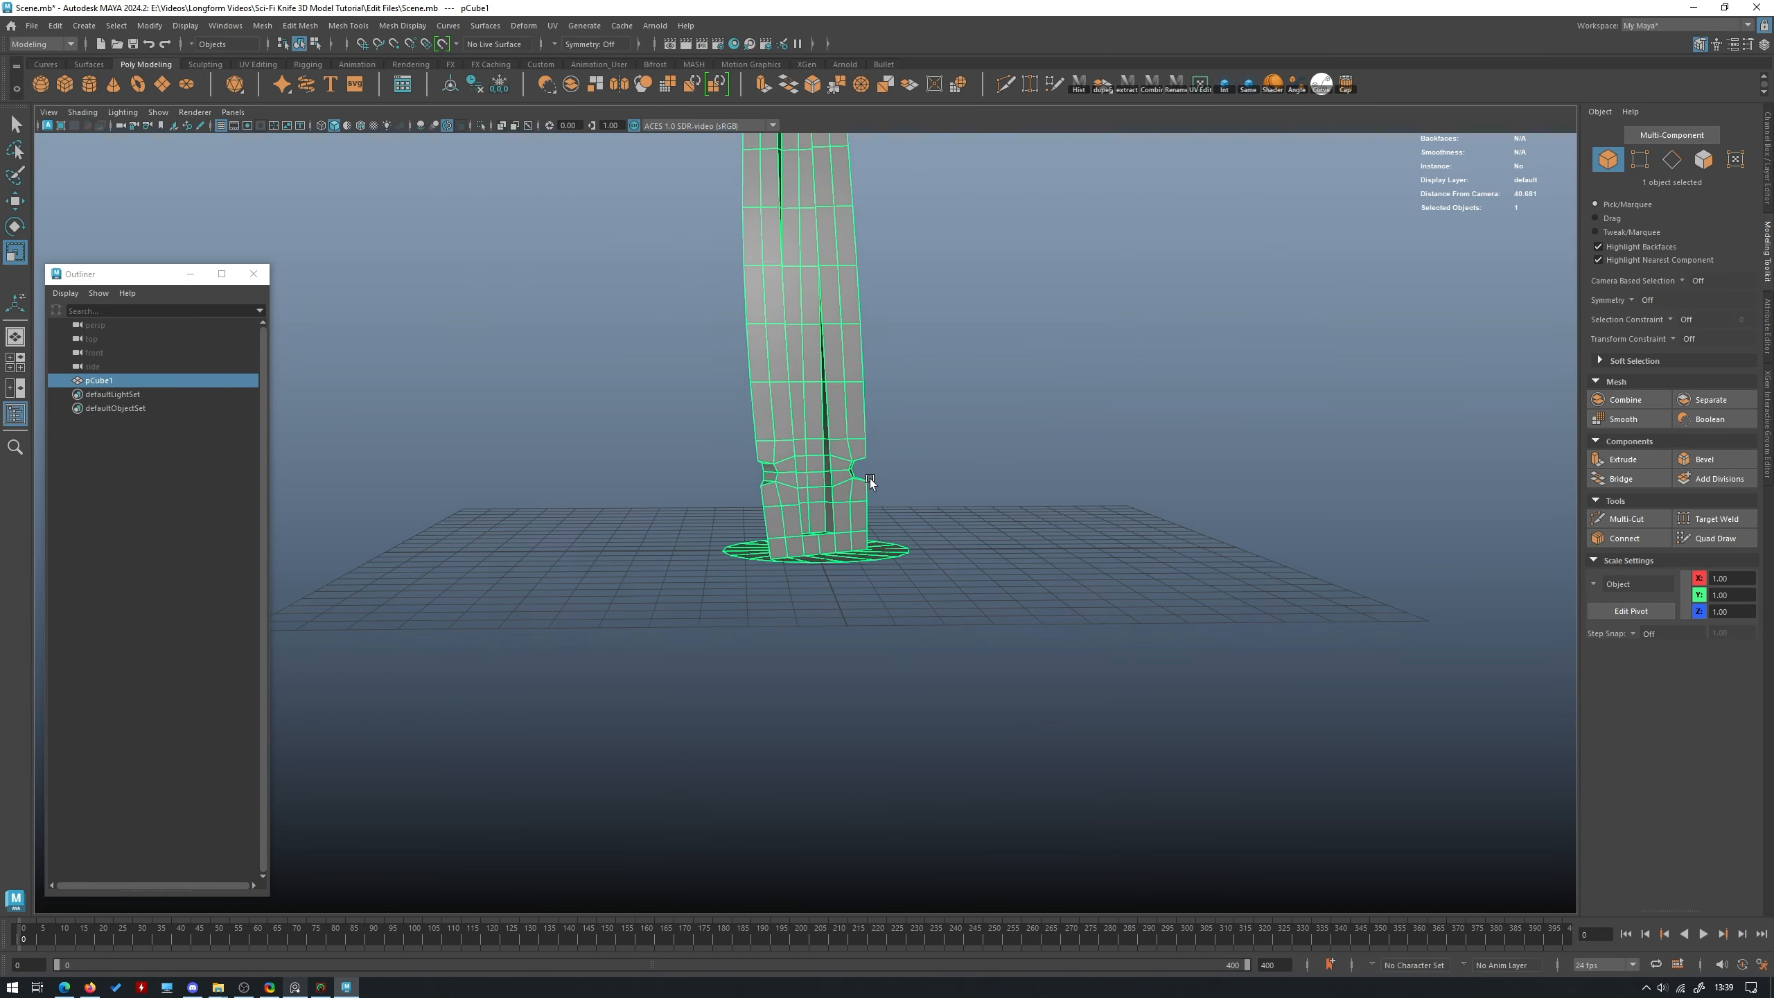
right_click_drag(871, 479, 1018, 552, "alt")
right_click_drag(1017, 555, 990, 435)
double_click(867, 568)
right_click(993, 417, "shift")
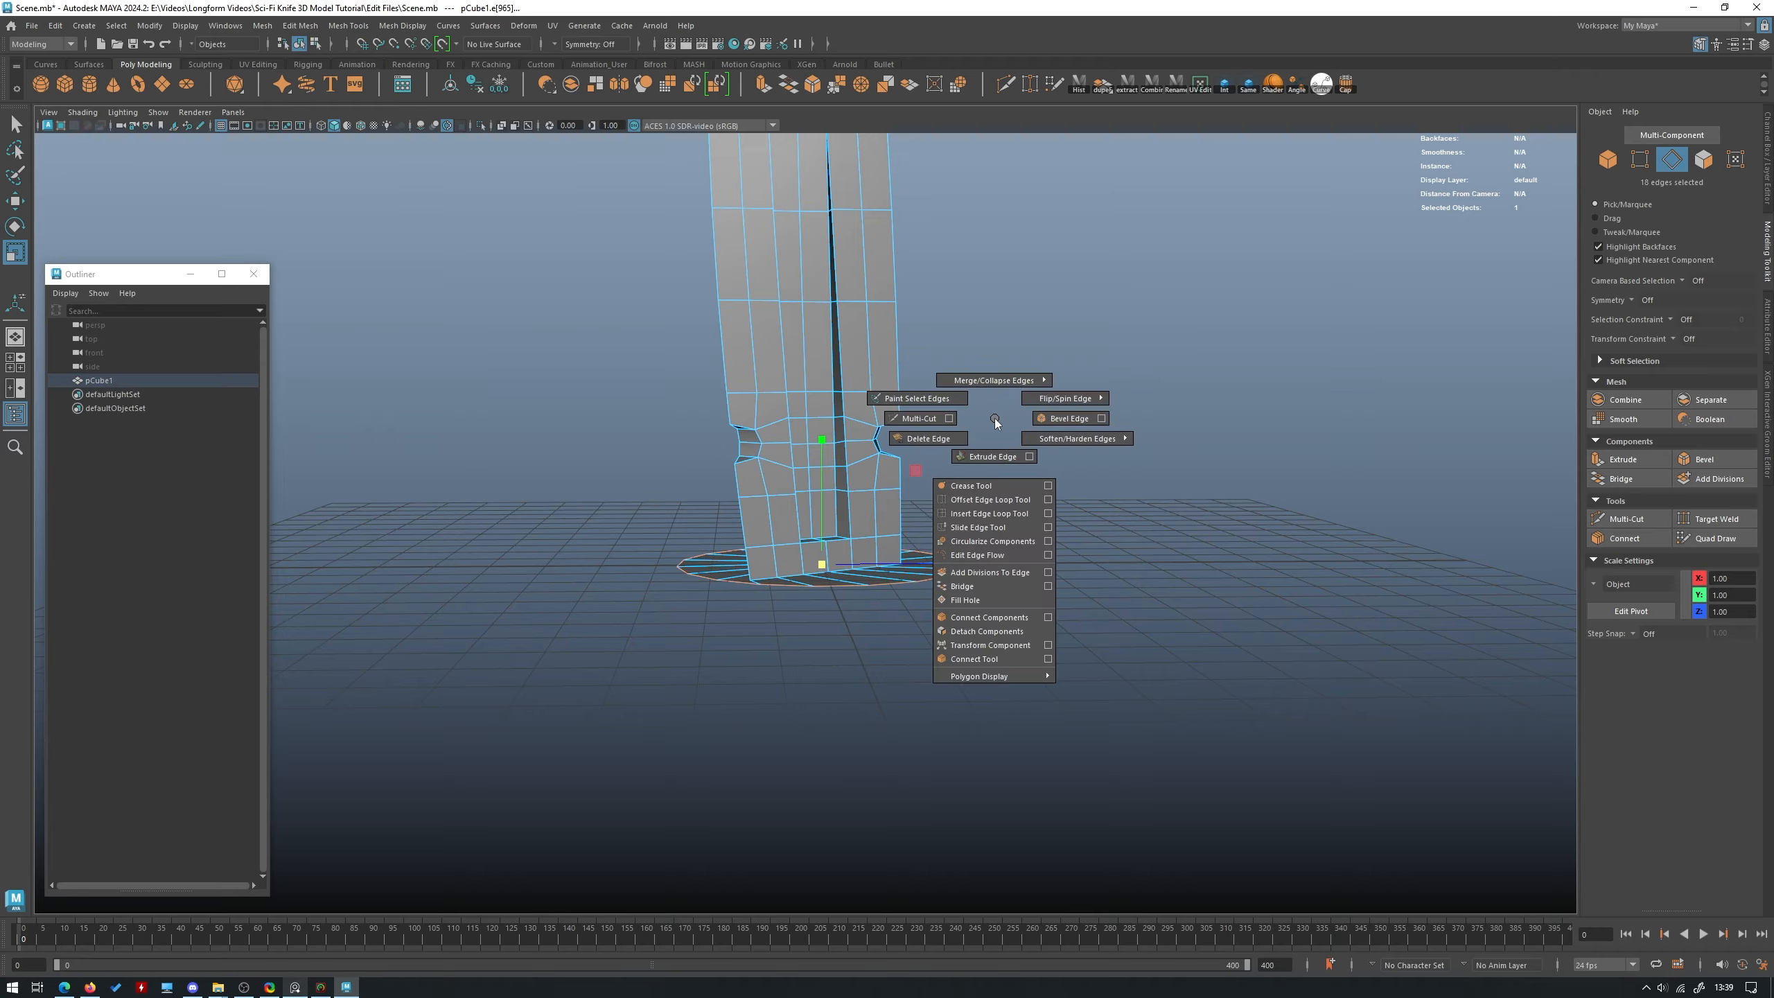
left_click(1622, 460)
key("w")
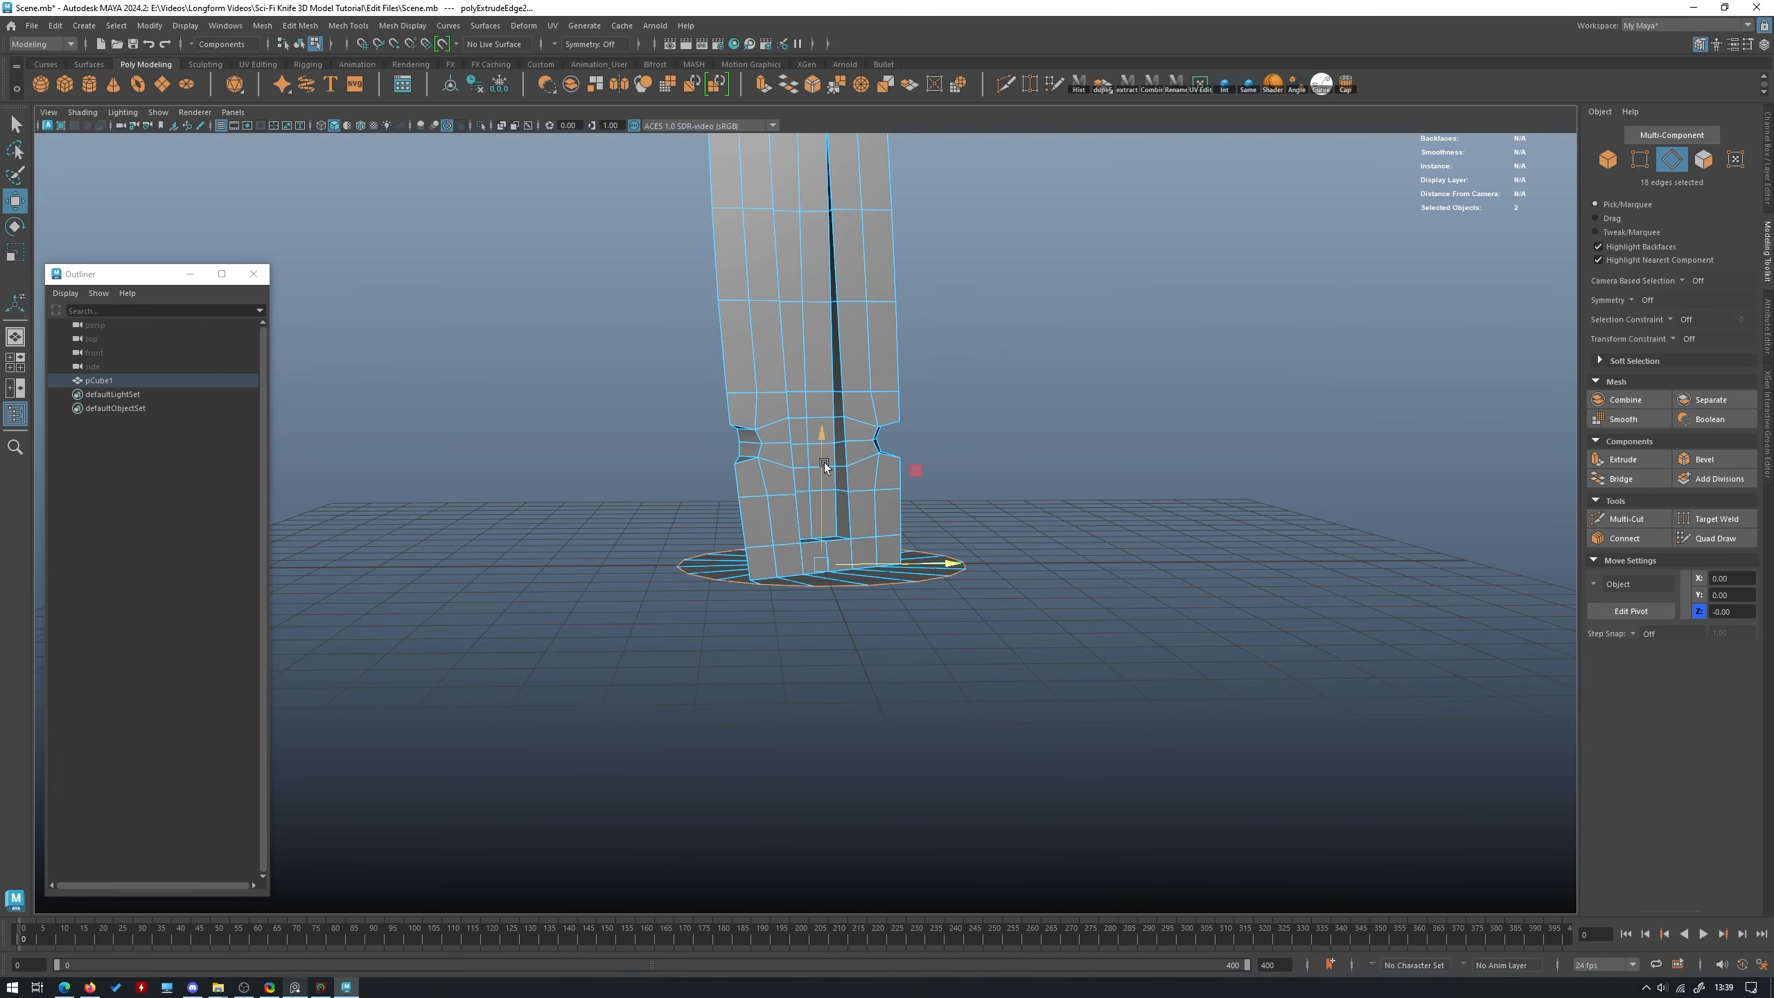
left_click_drag(824, 464, 823, 490)
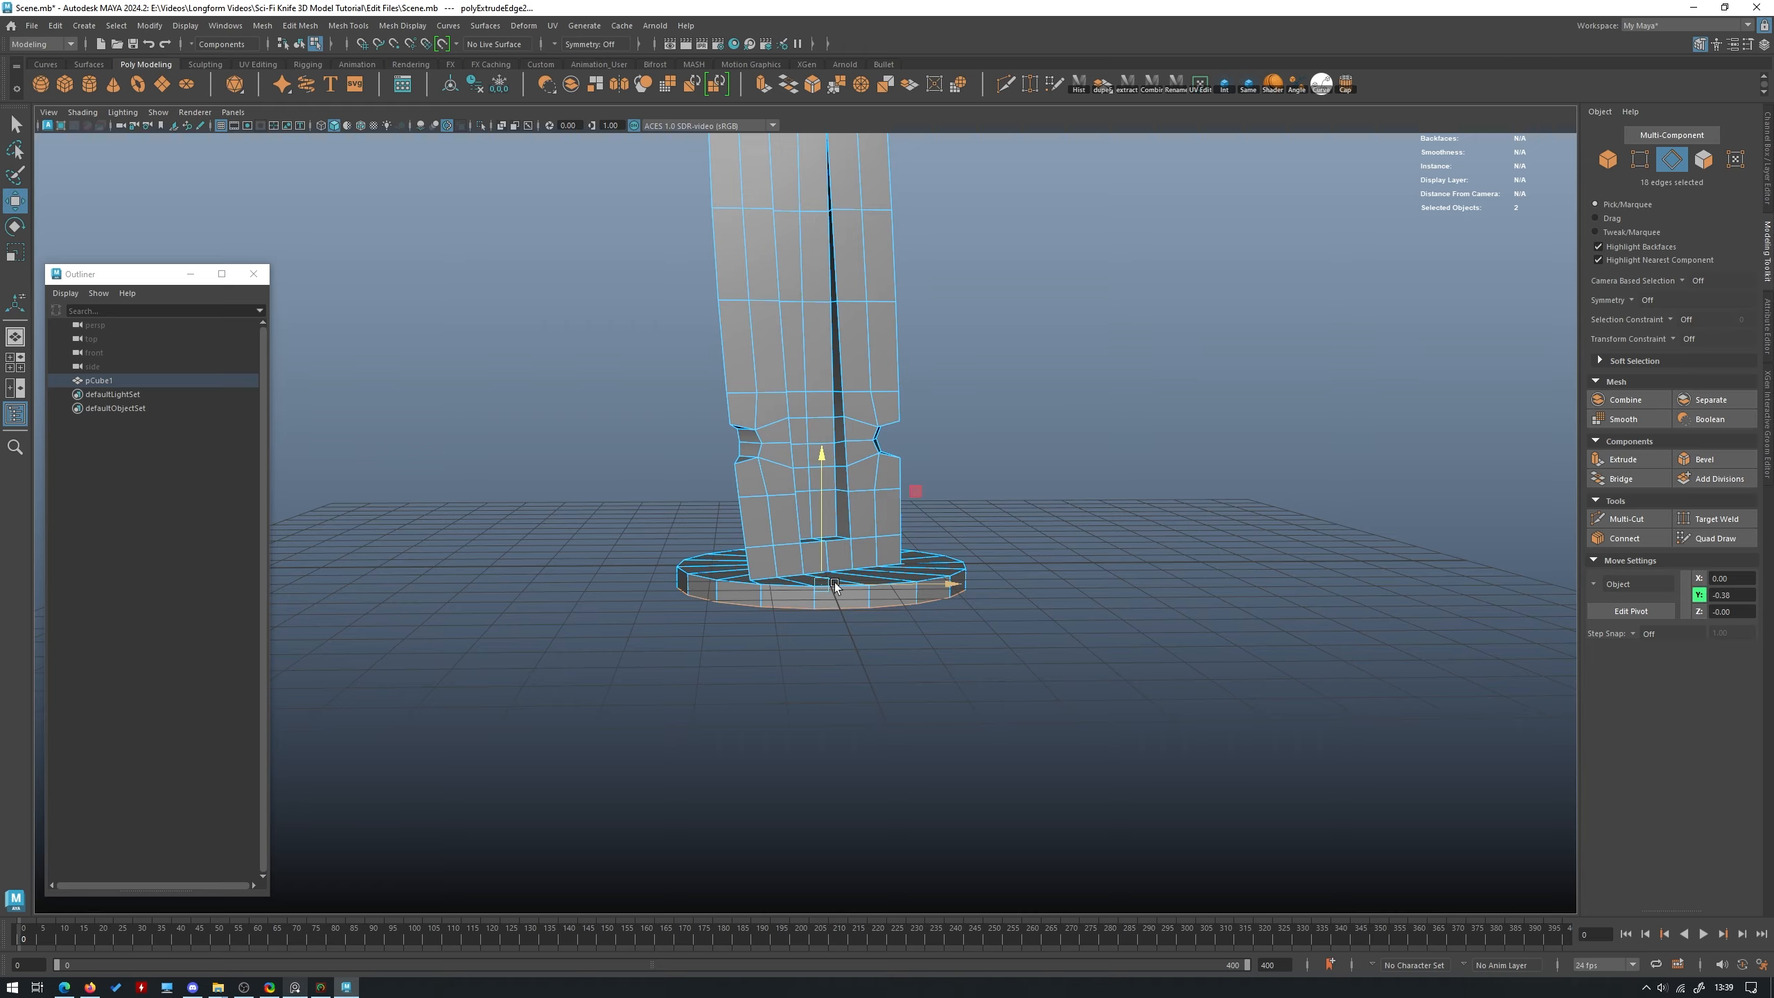
Scale the disc's lower edge loop slightly outward so that its side wall slopes.
key("r")
left_click_drag(822, 584, 830, 585)
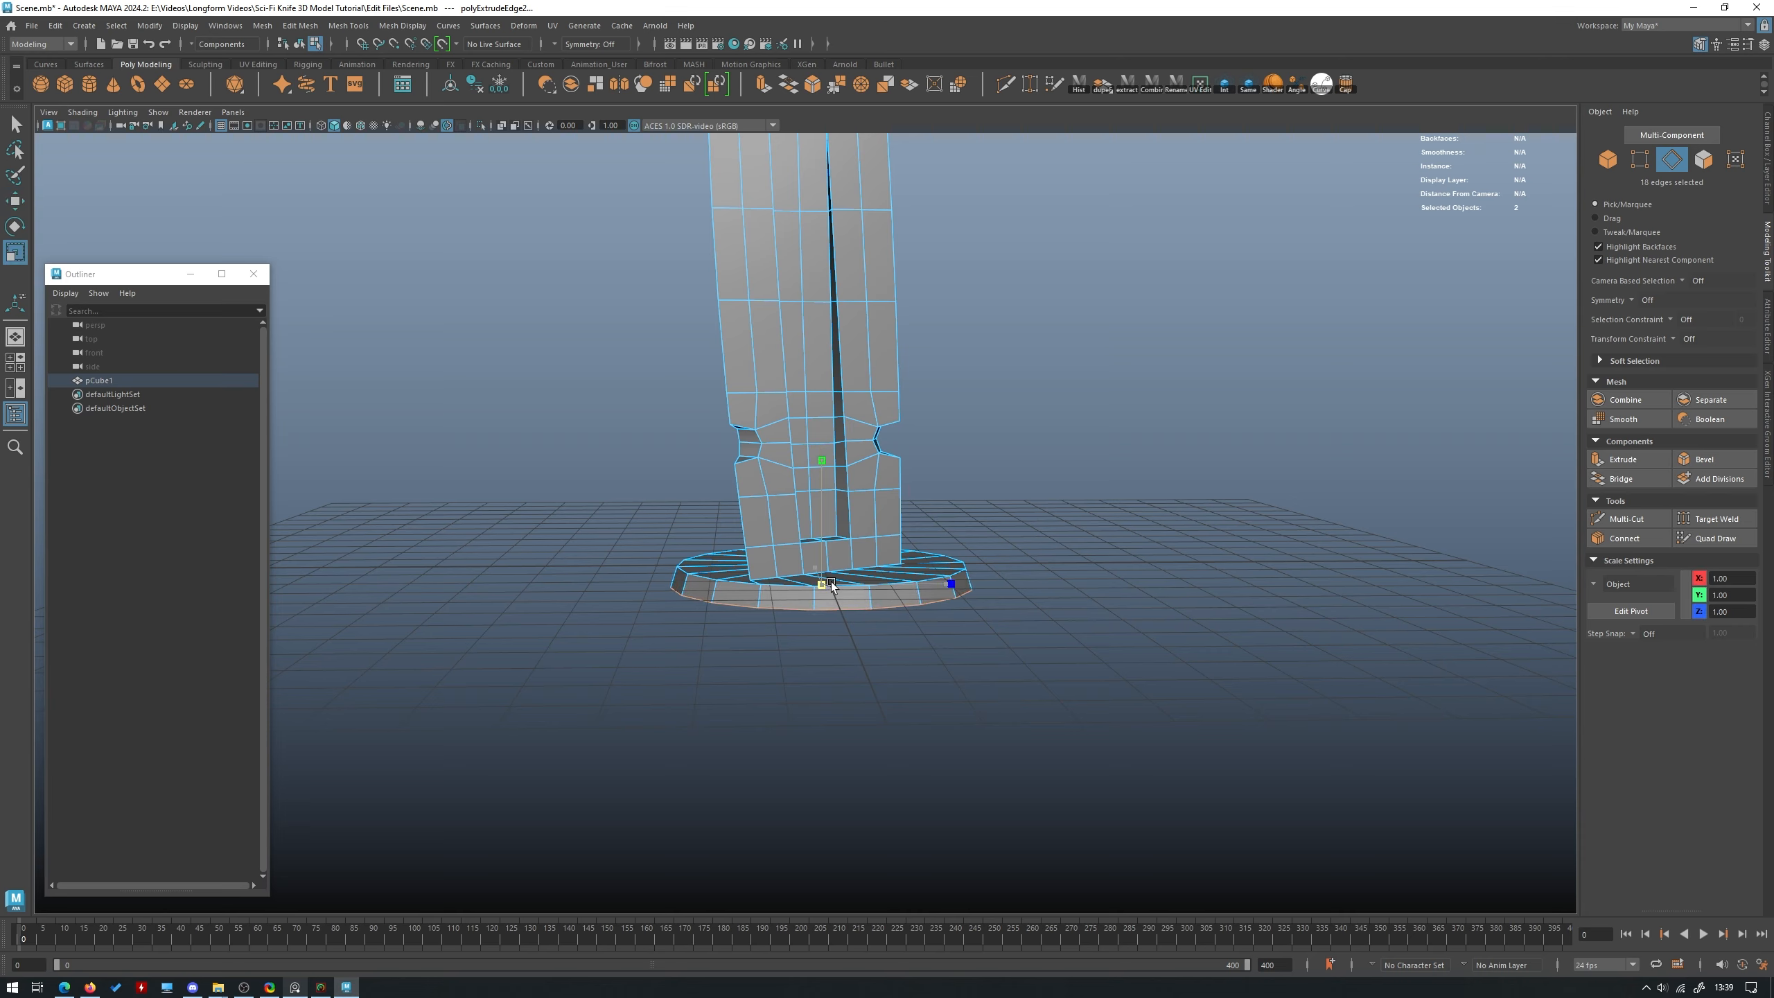
key("w")
Centre the whole mesh's pivot, raise the mesh slightly above its former position, and clear the selection.
left_click(1604, 165)
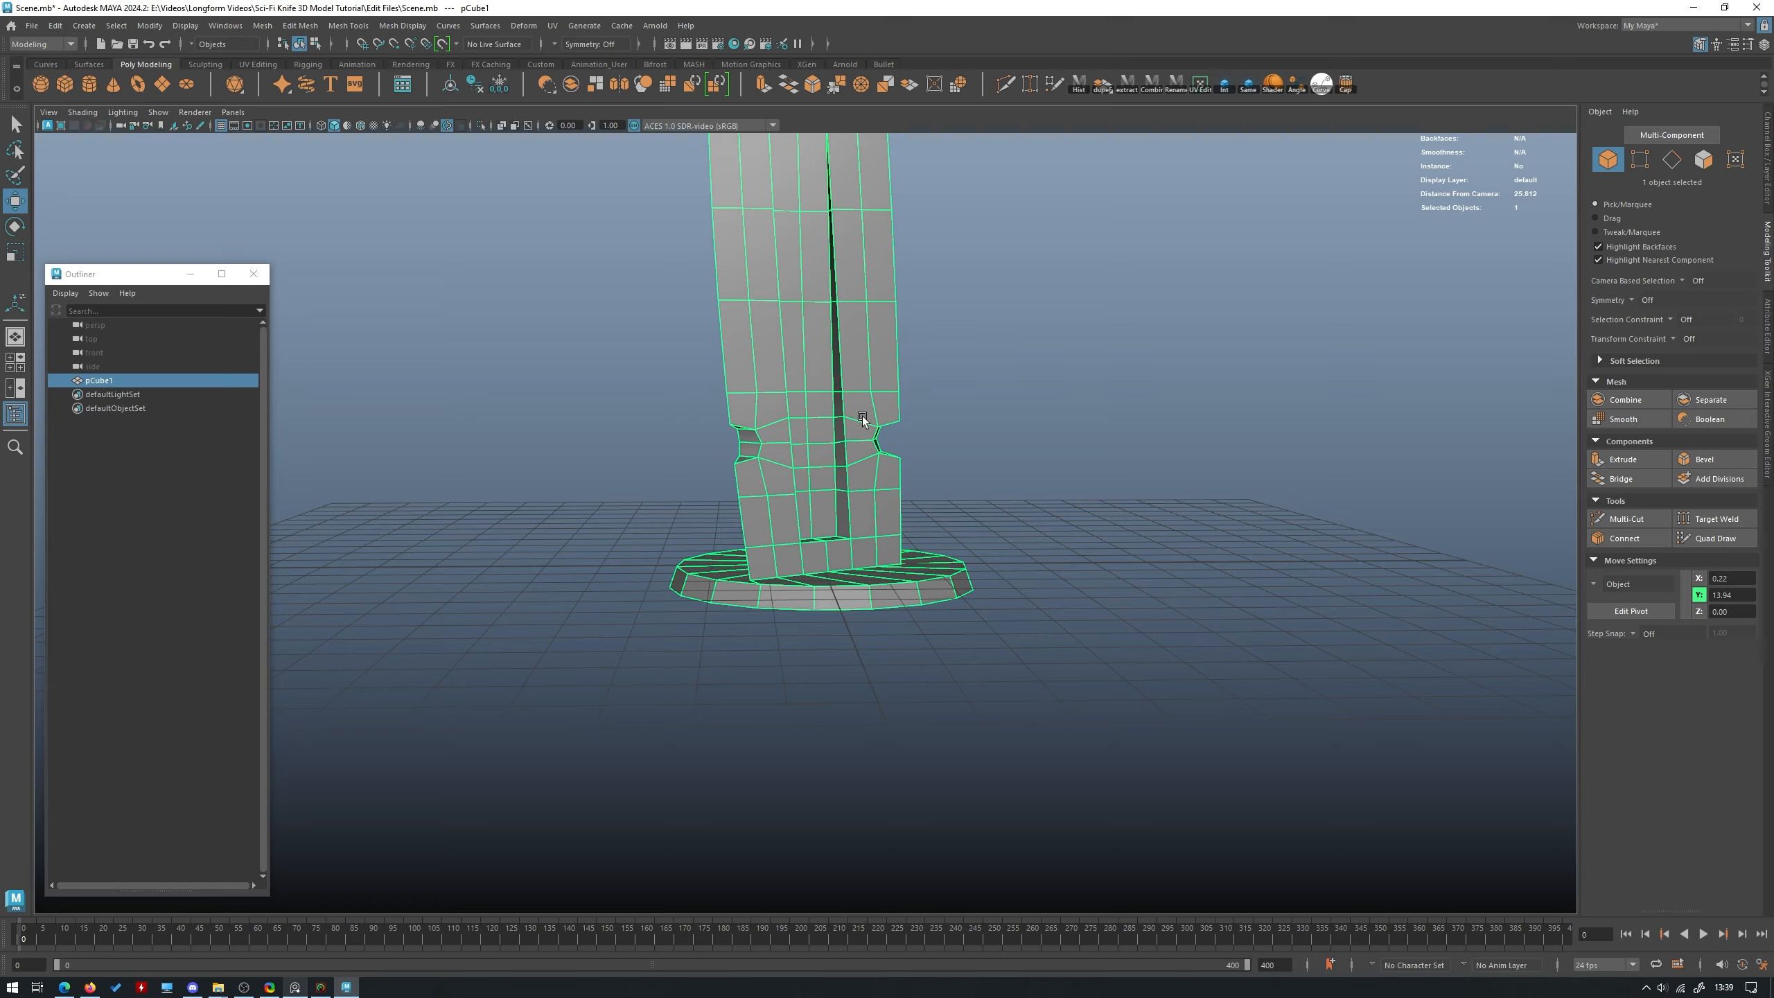
right_click_drag(862, 416, 855, 297, "alt")
middle_click_drag(855, 296, 831, 577, "alt")
left_click_drag(782, 326, 780, 317)
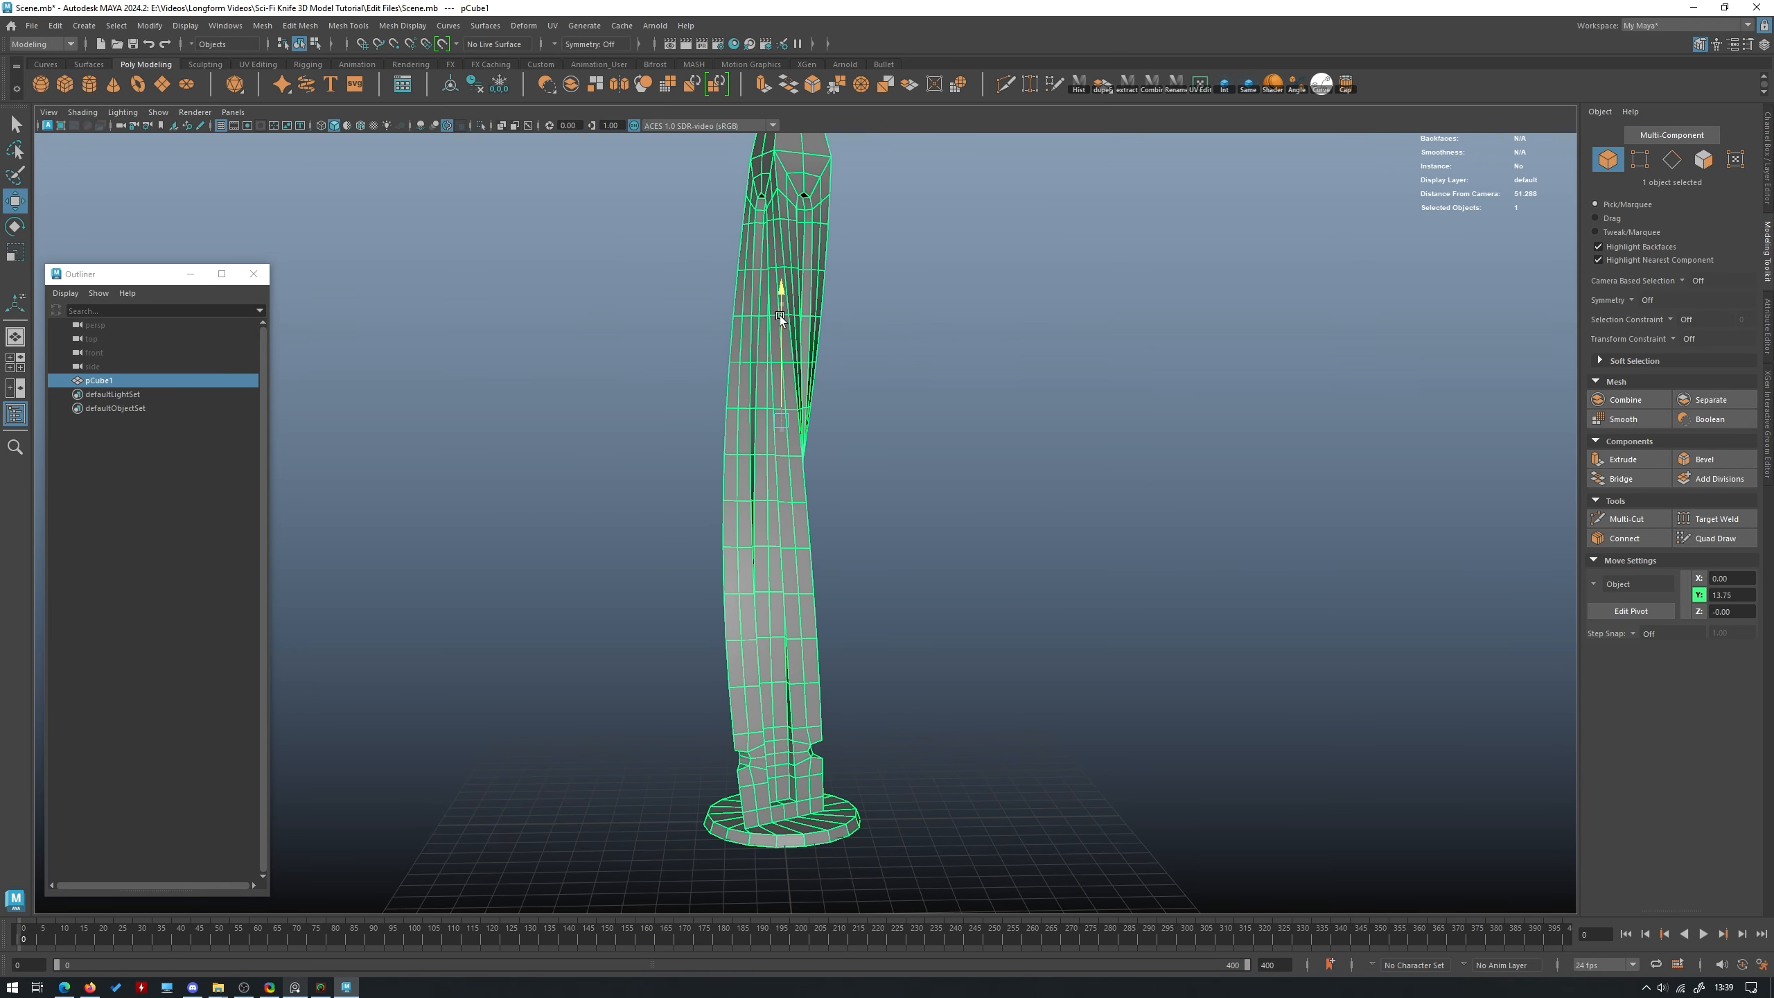
left_click(962, 339)
Examine the blade with its new disc base from several angles, in both wireframe and shaded form.
left_click_drag(962, 338, 782, 587, "alt")
left_click_drag(873, 510, 1056, 564, "alt")
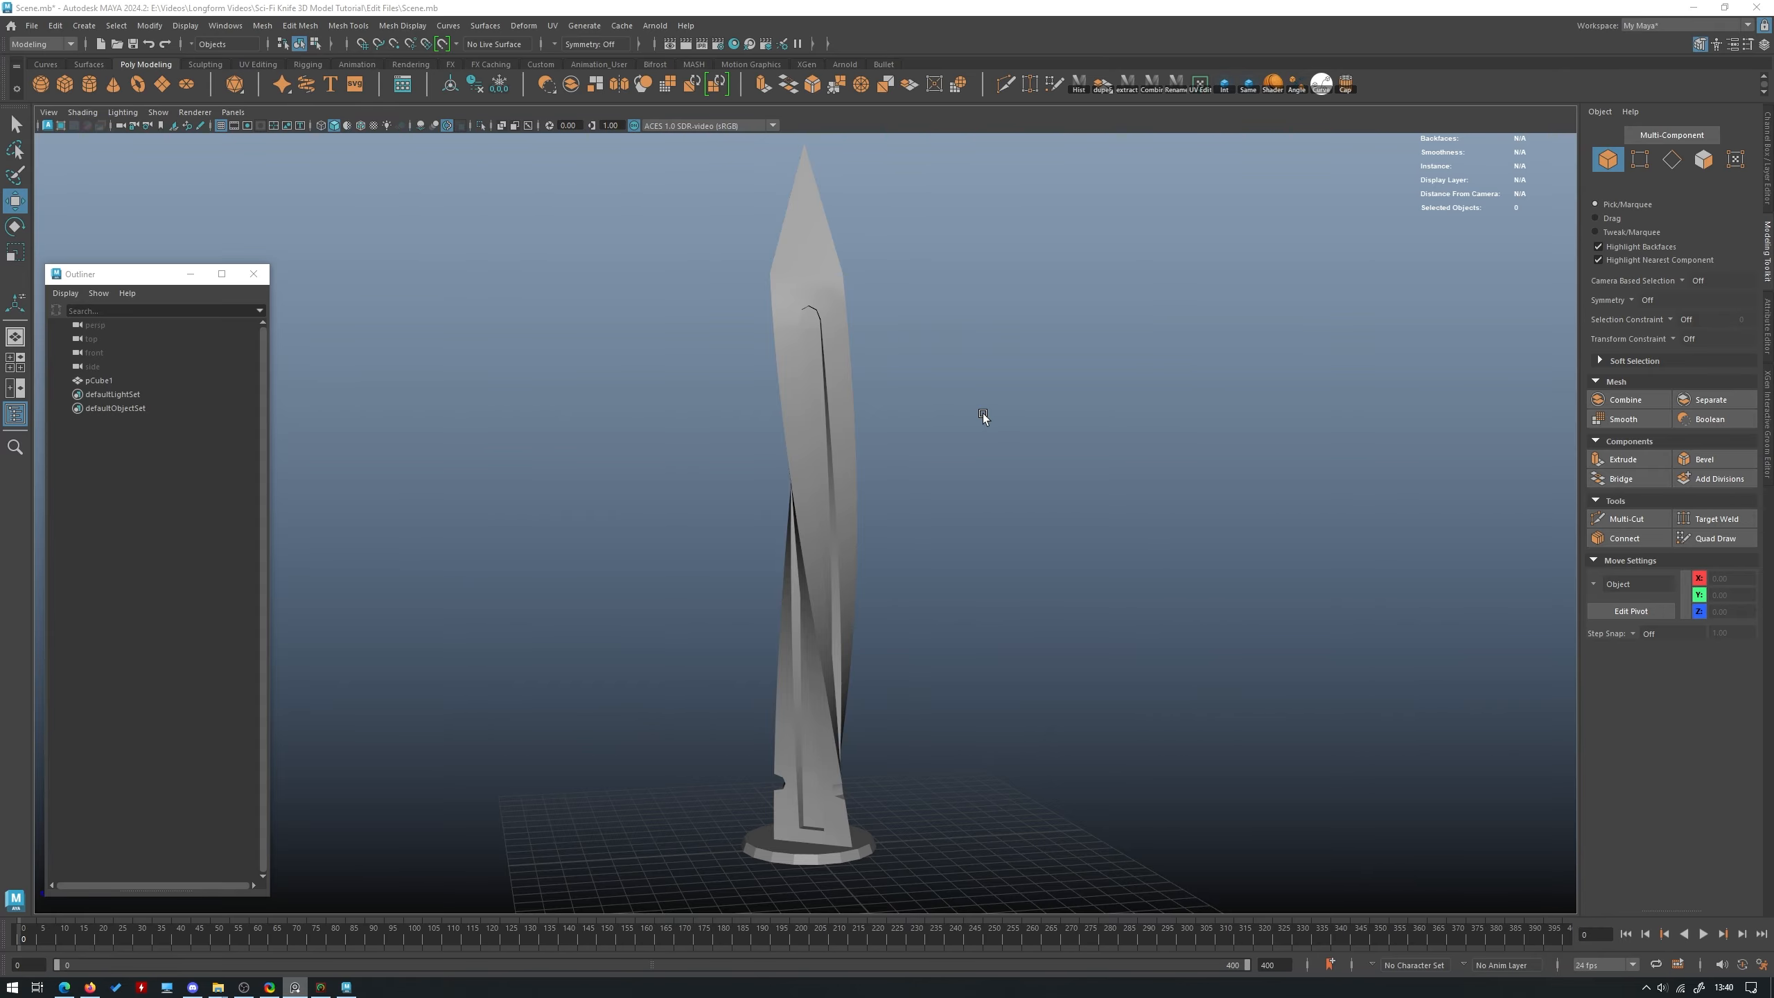
left_click(831, 447)
left_click_drag(983, 413, 842, 423, "alt")
left_click_drag(901, 294, 840, 486, "alt")
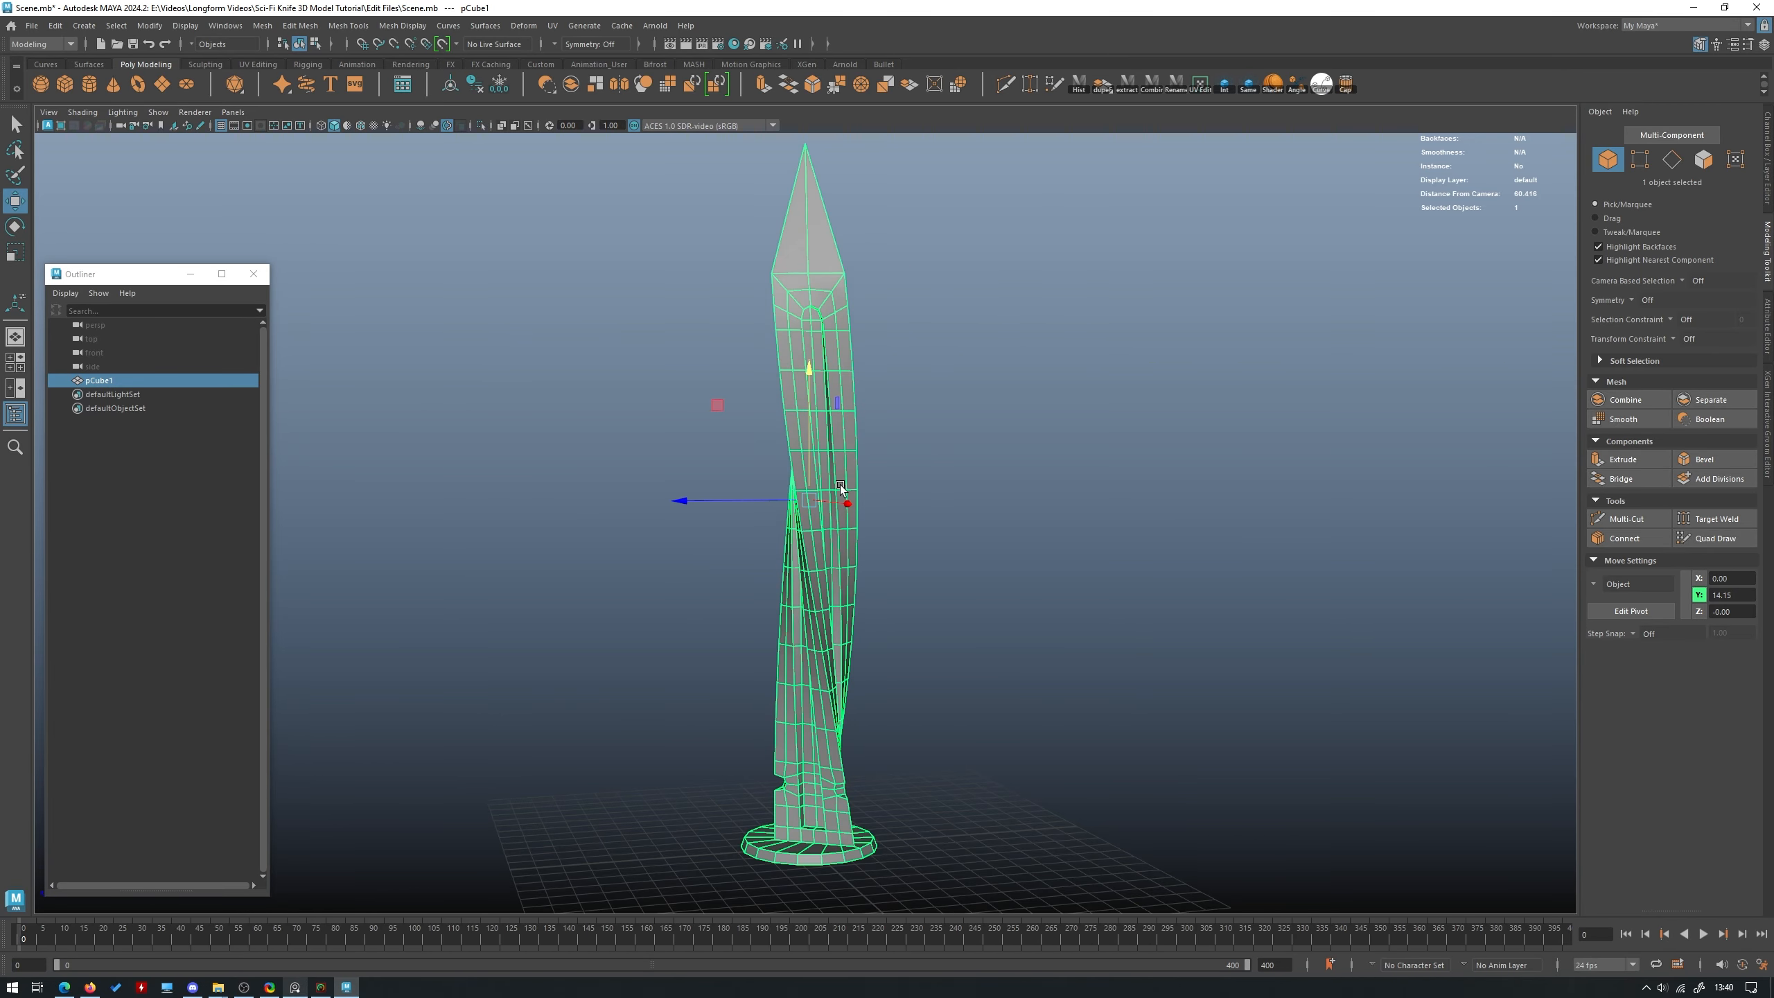
left_click(961, 242)
left_click_drag(968, 211, 671, 490, "alt")
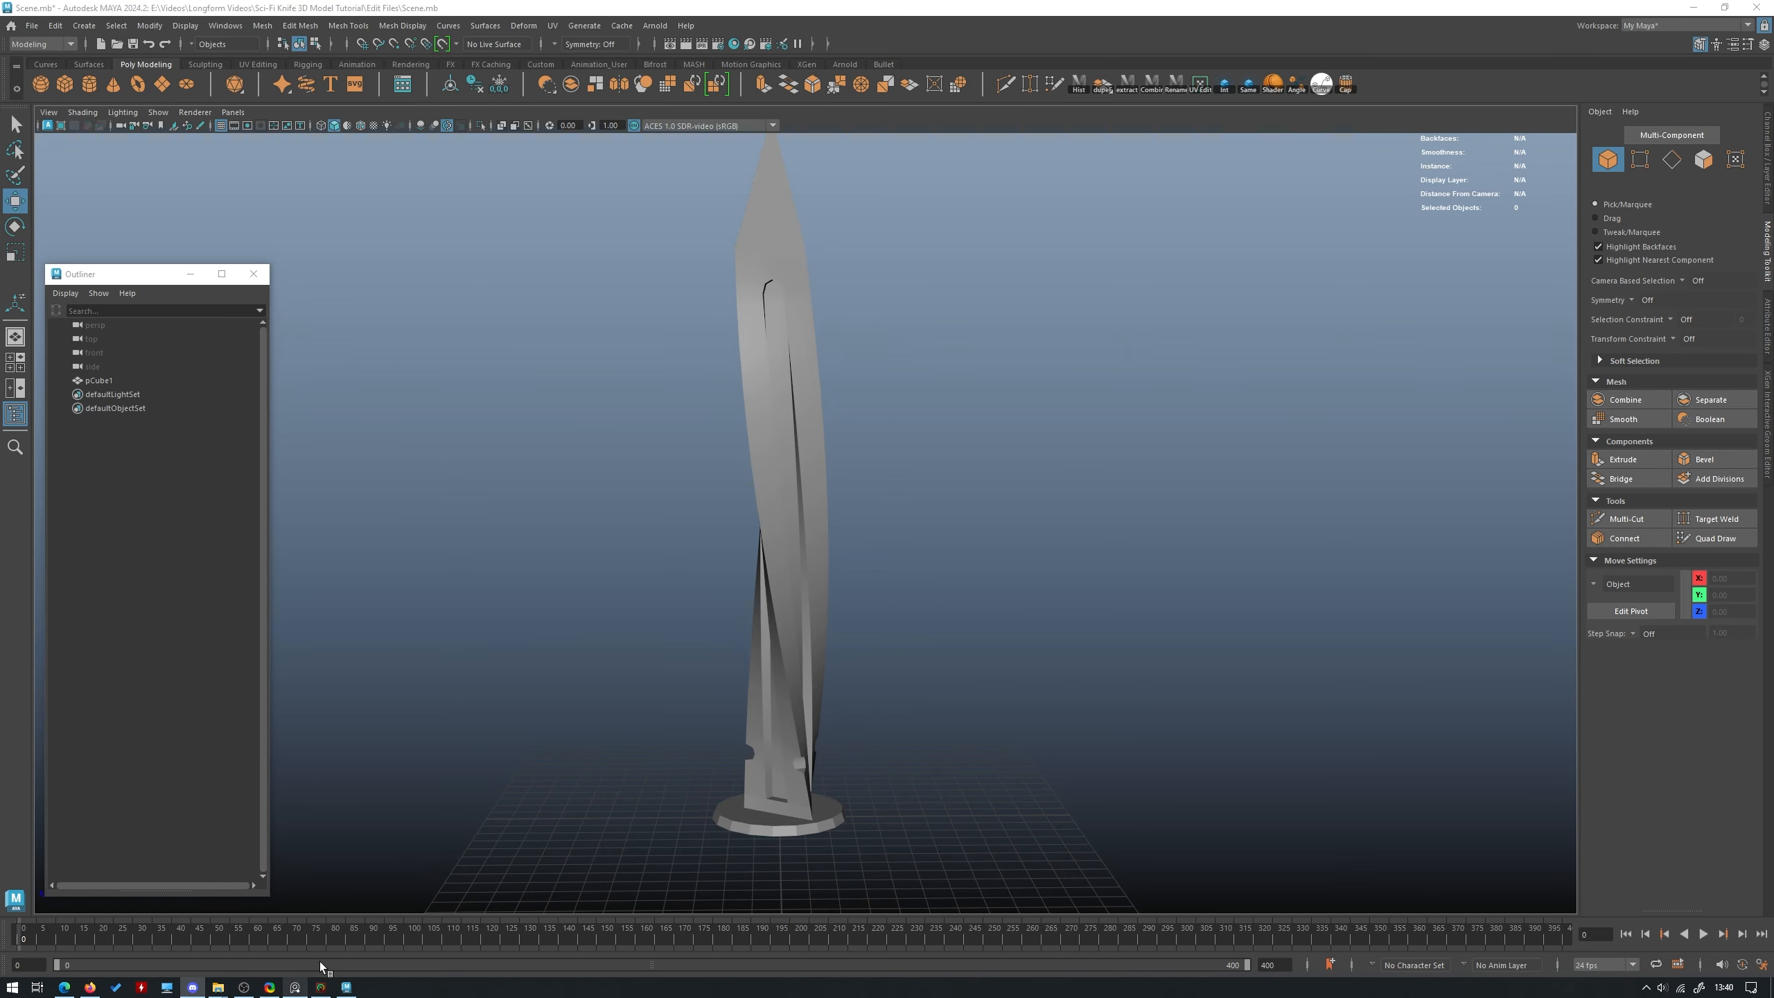